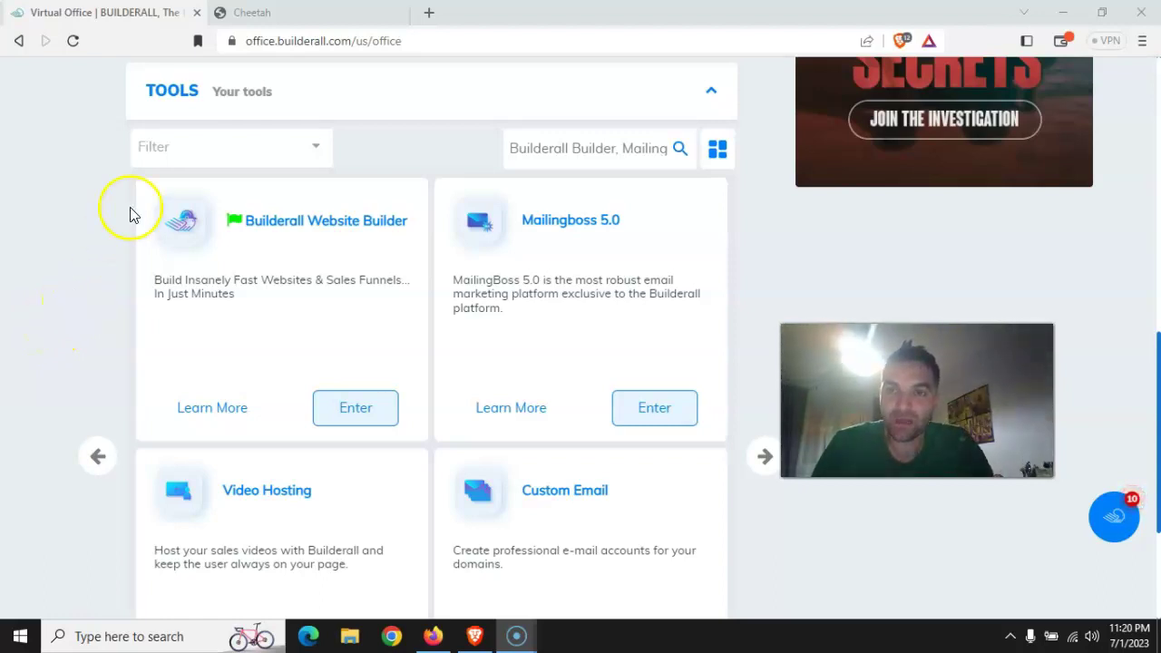
Switch to the Cheetah page editor and look through the email marketing form elements available to add
{"action": "left_click", "coordinate": [298, 18]}
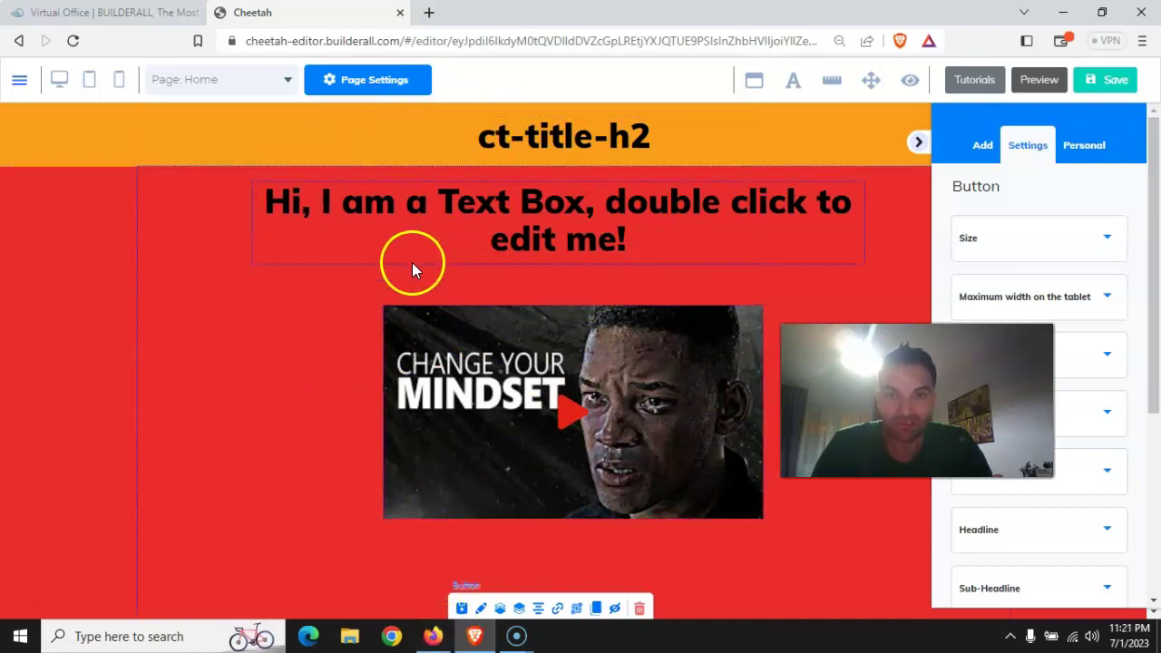
{"action": "left_click", "coordinate": [987, 145]}
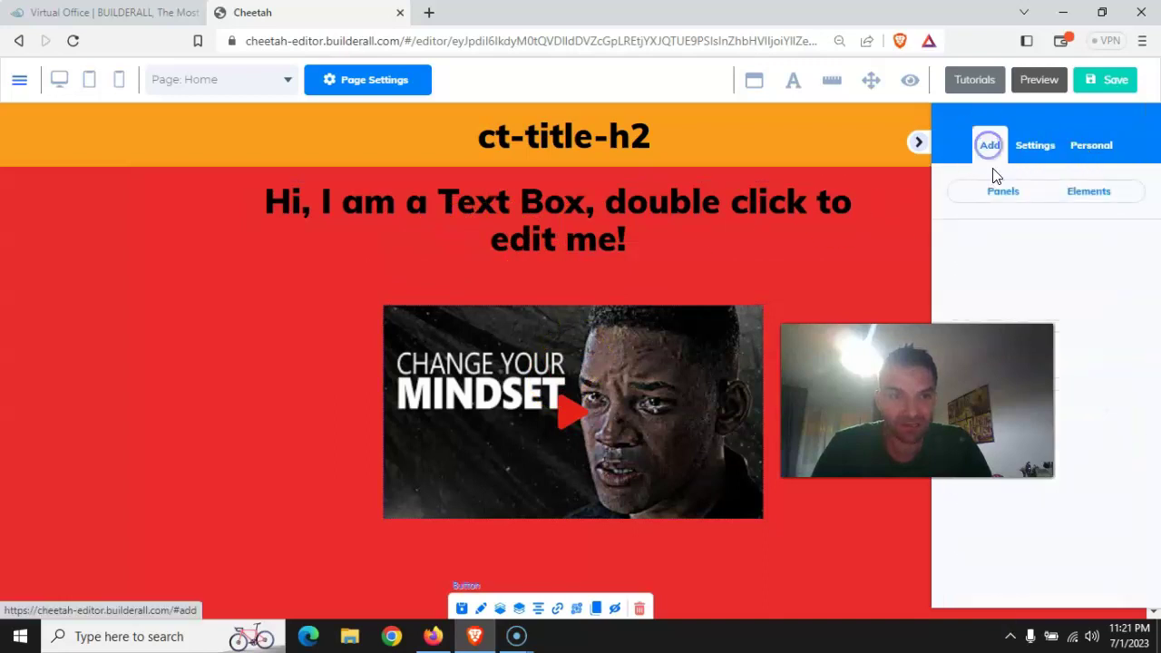
{"action": "left_click", "coordinate": [1002, 192]}
{"action": "left_click", "coordinate": [1080, 196]}
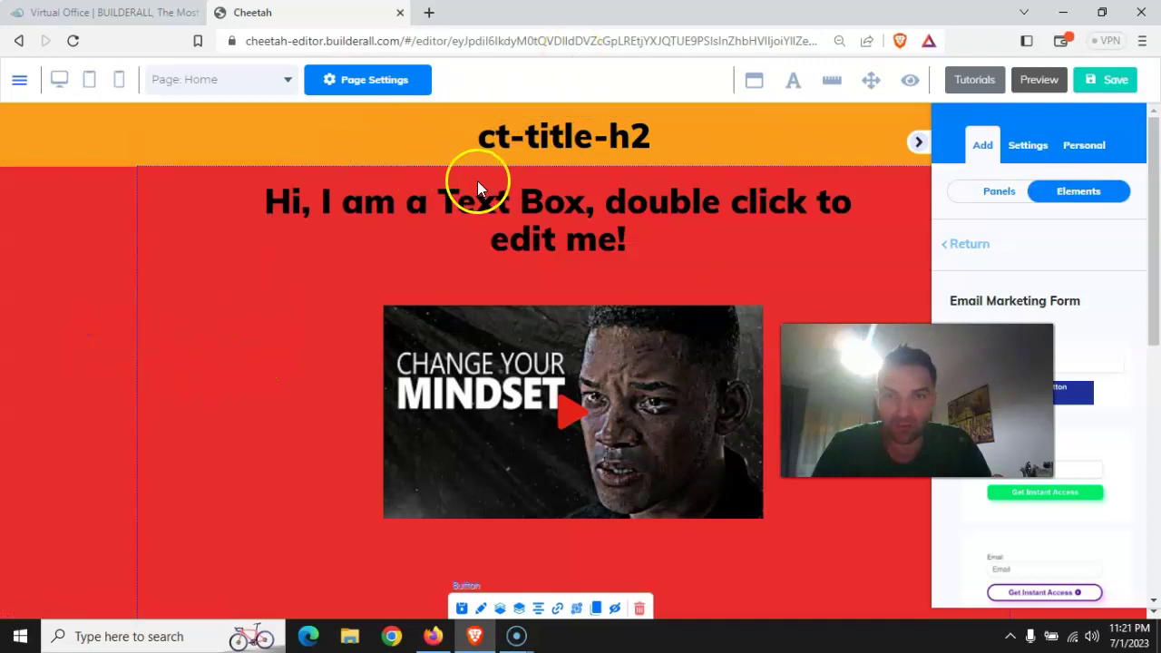
{"action": "left_click", "coordinate": [623, 160]}
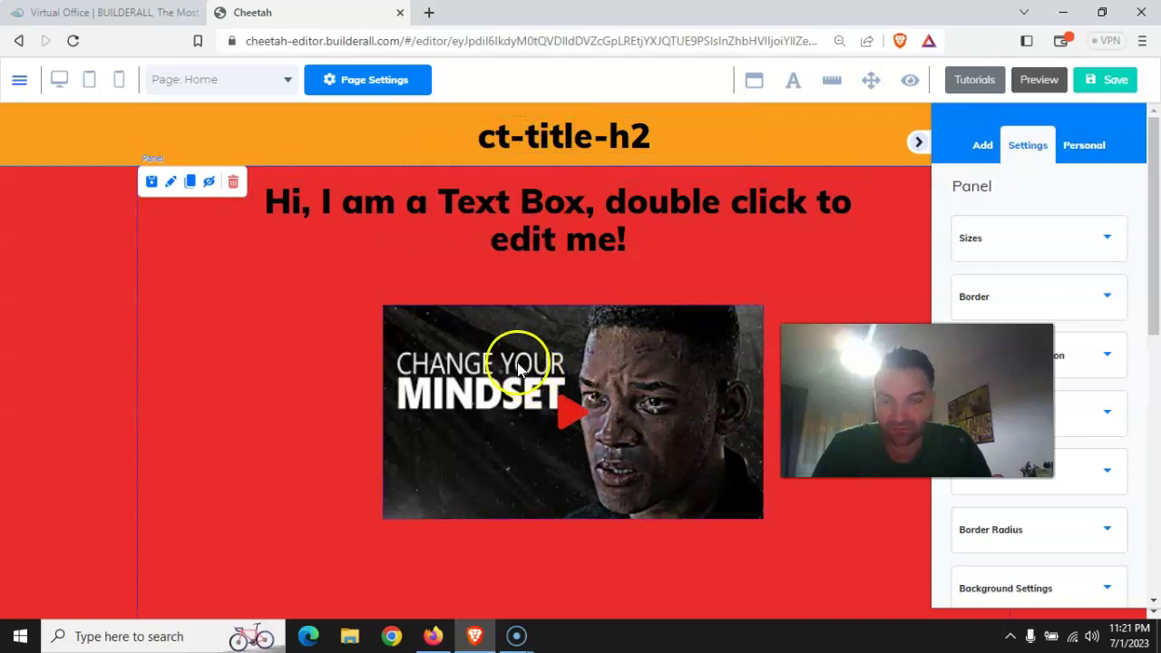
Delete the Register Now button between the video and the email form
{"action": "scroll", "coordinate": [547, 367], "scroll_direction": "down", "scroll_amount": 2}
{"action": "scroll", "coordinate": [608, 463], "scroll_direction": "down", "scroll_amount": 3}
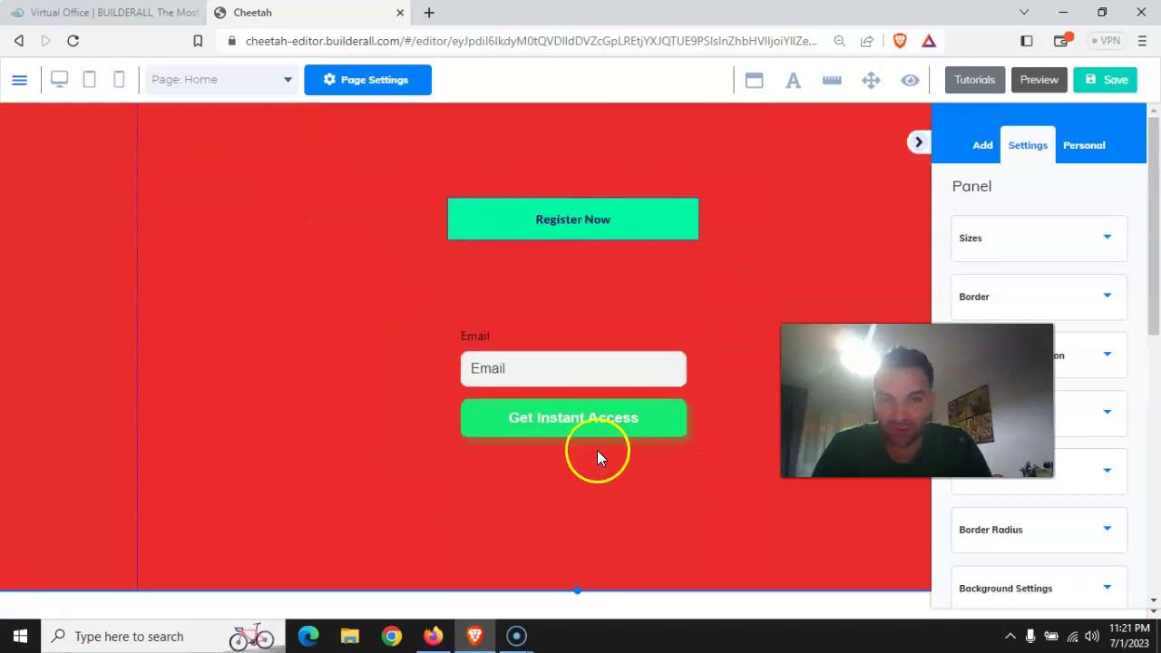
{"action": "scroll", "coordinate": [576, 404], "scroll_direction": "up", "scroll_amount": 1}
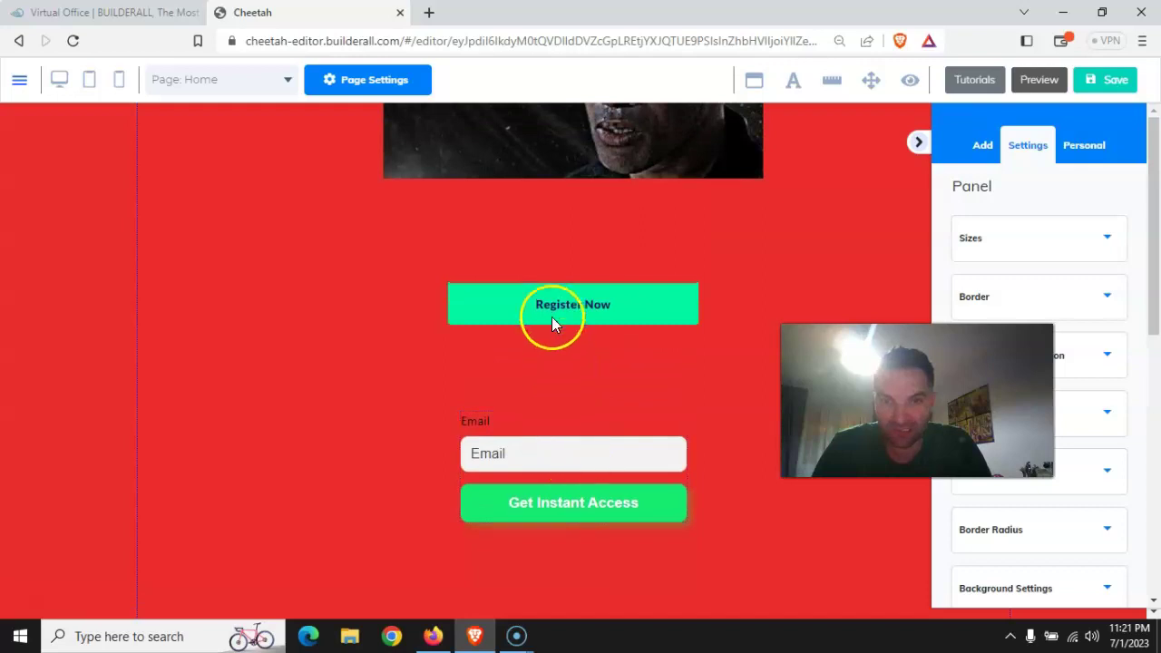
{"action": "left_click", "coordinate": [629, 305]}
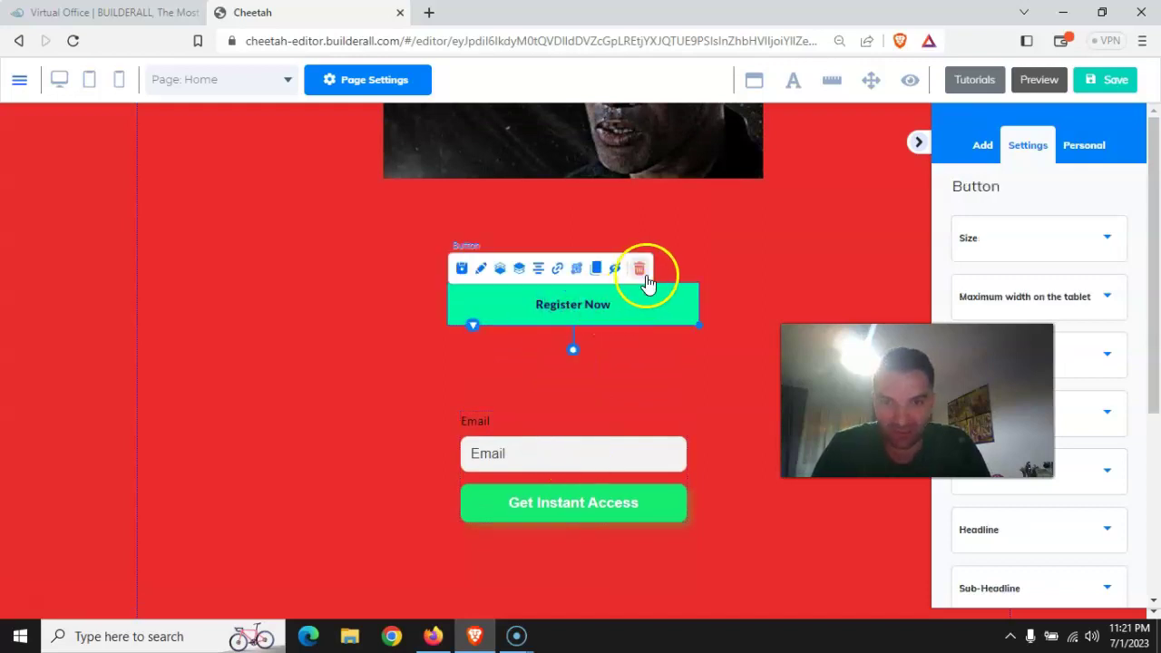
{"action": "left_click", "coordinate": [642, 270]}
{"action": "left_click", "coordinate": [690, 385]}
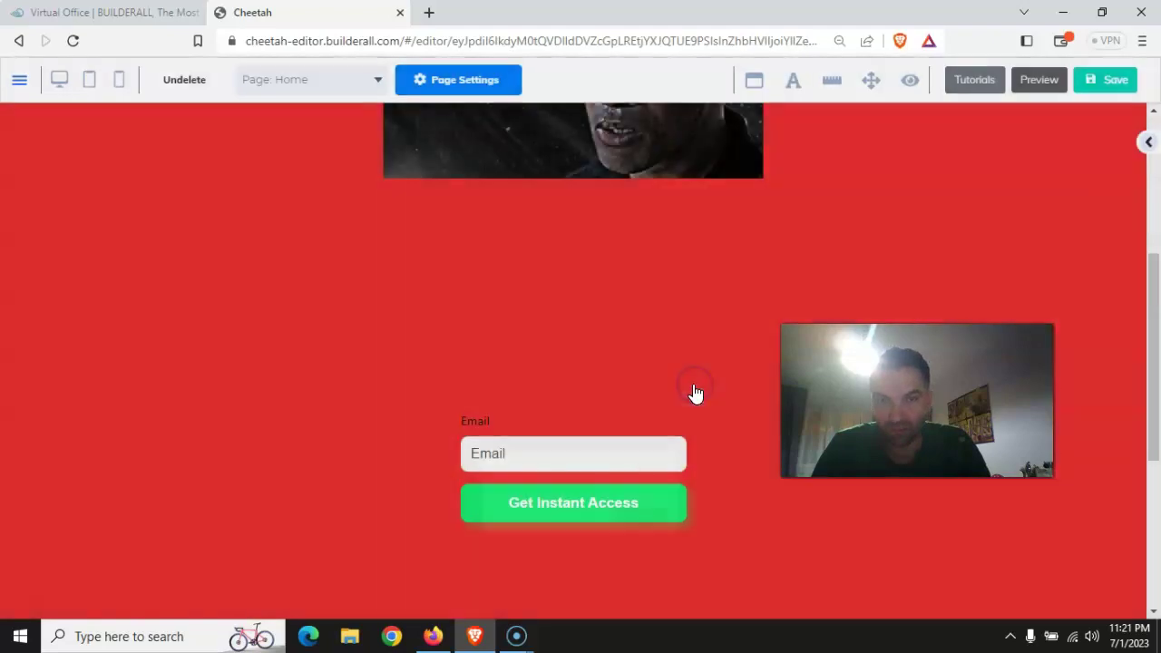
Try moving the MailingBoss email form up, closer to the video
{"action": "left_click_drag", "start_coordinate": [539, 470], "coordinate": [545, 378]}
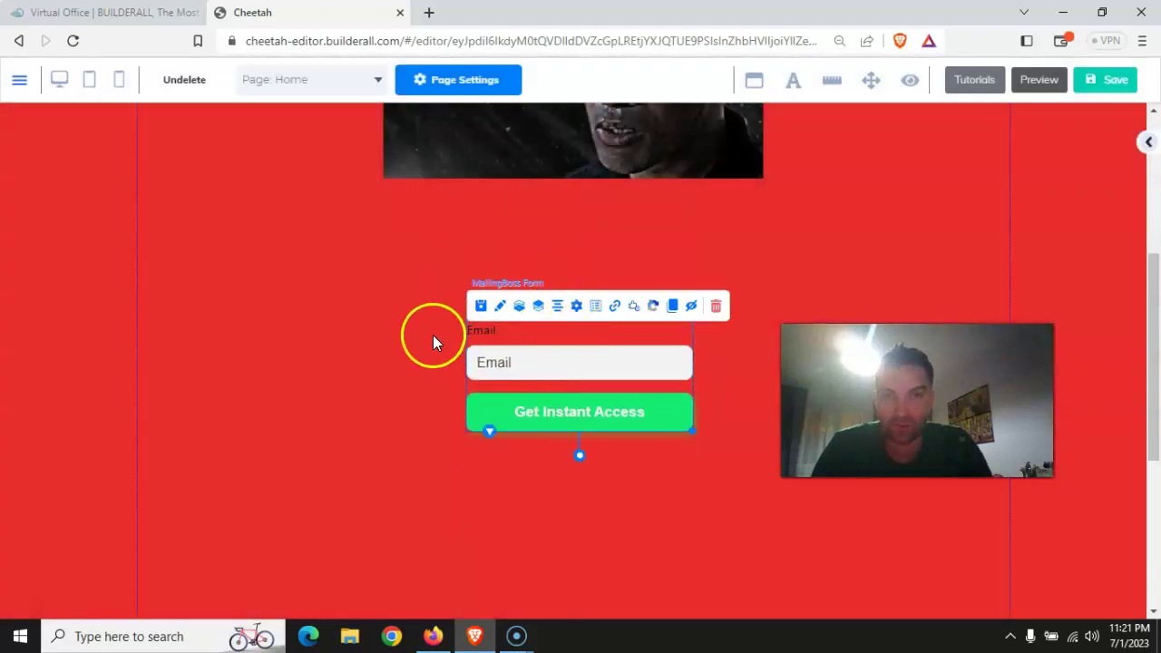
{"action": "scroll", "coordinate": [238, 317], "scroll_direction": "up", "scroll_amount": 4}
{"action": "scroll", "coordinate": [593, 294], "scroll_direction": "down", "scroll_amount": 4}
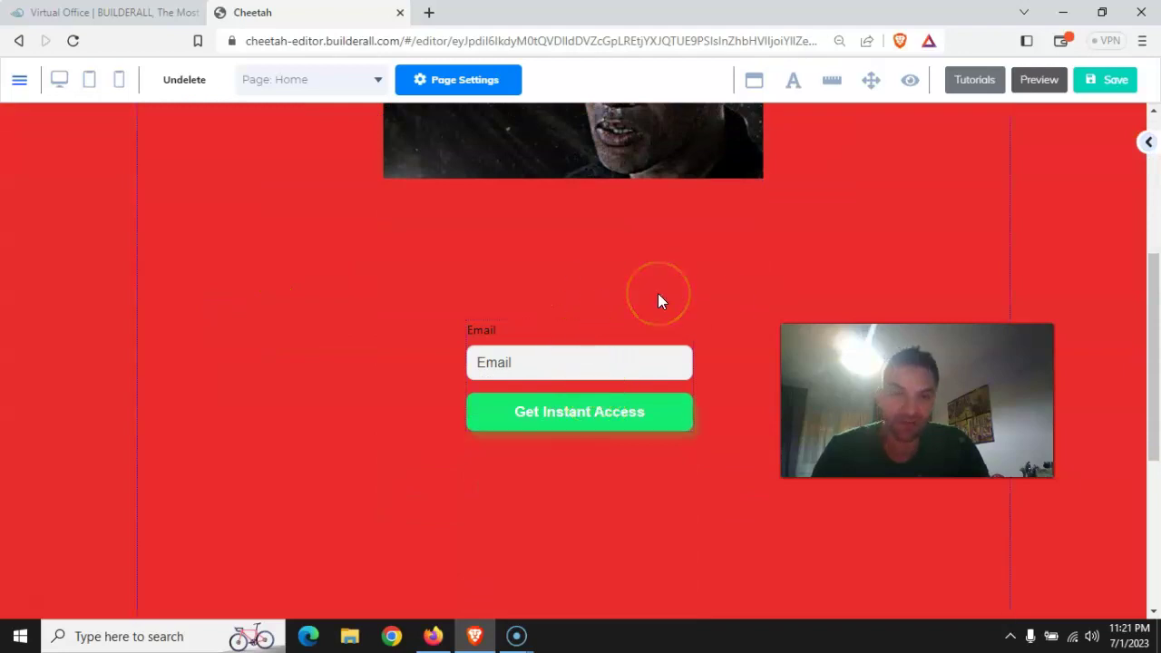
{"action": "scroll", "coordinate": [658, 293], "scroll_direction": "up", "scroll_amount": 1}
{"action": "scroll", "coordinate": [1033, 189], "scroll_direction": "up", "scroll_amount": 3}
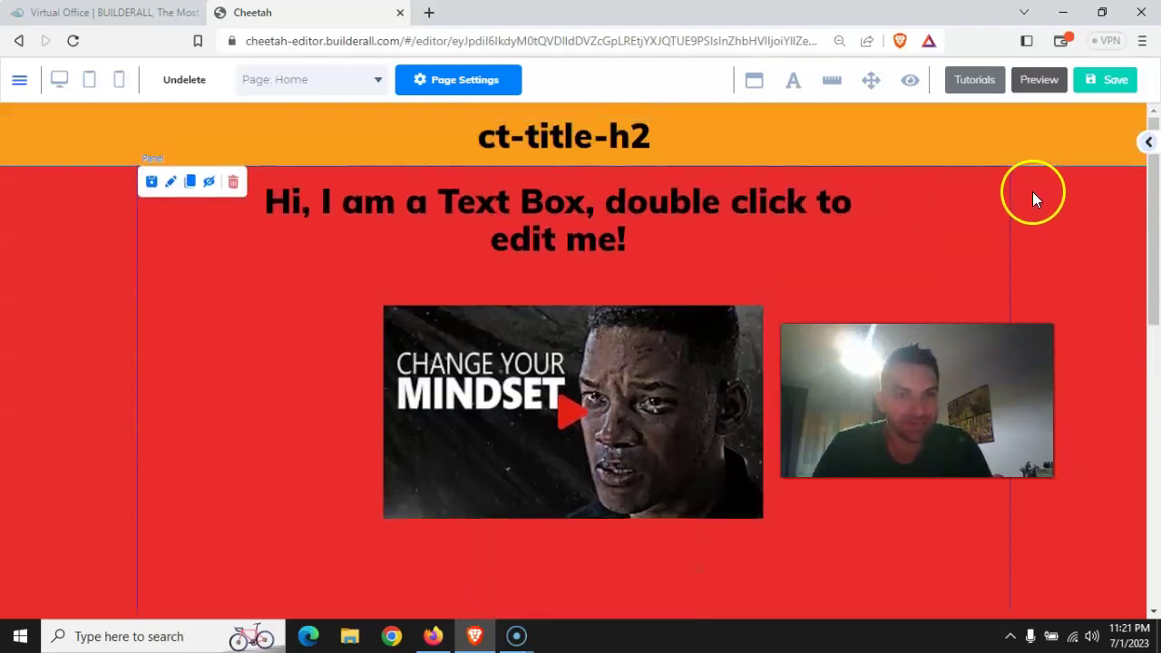
Add a Lorem ipsum paragraph text element and place it between the video and the email form
{"action": "left_click", "coordinate": [1145, 143]}
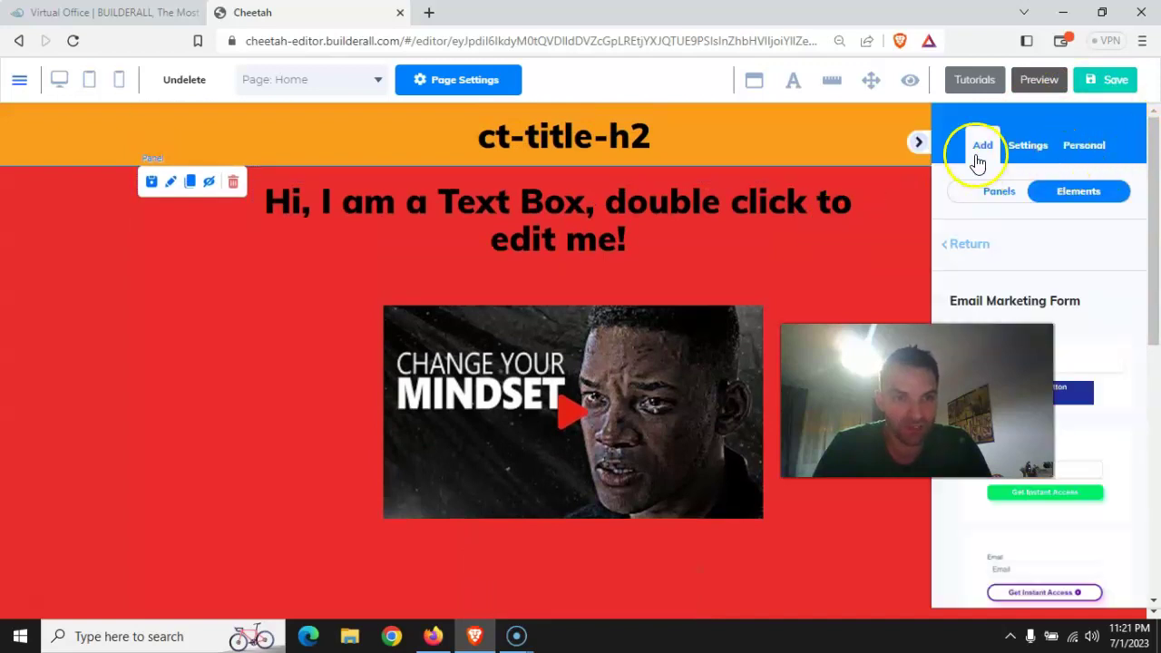
{"action": "left_click", "coordinate": [978, 243]}
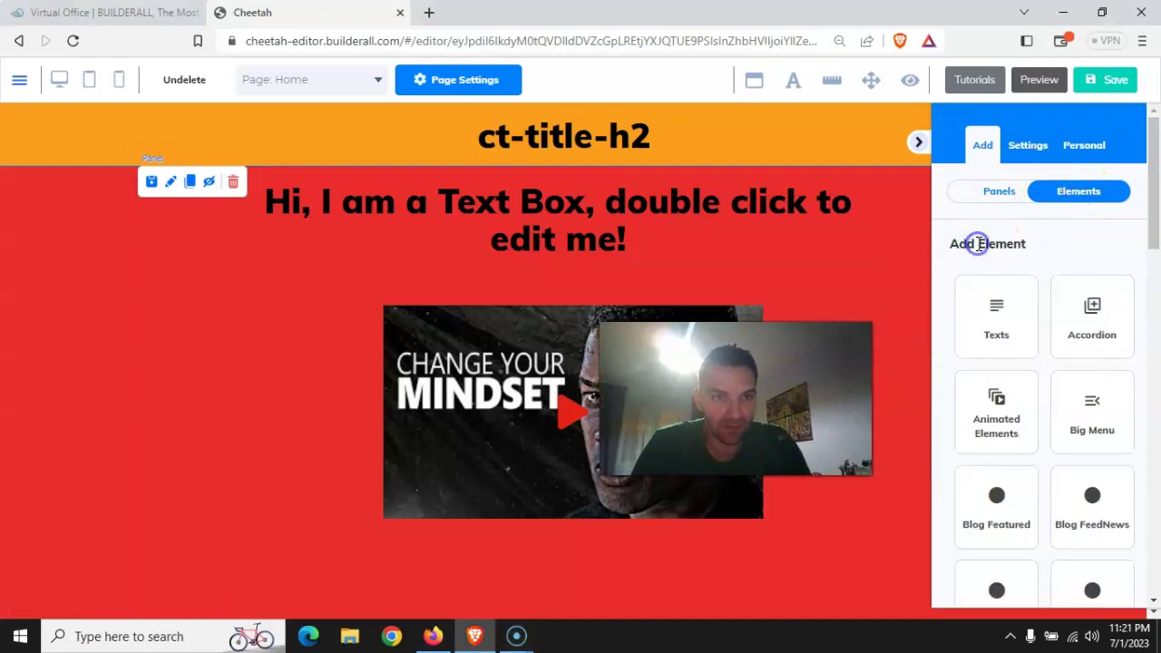
{"action": "left_click", "coordinate": [1000, 315]}
{"action": "scroll", "coordinate": [1044, 372], "scroll_direction": "down", "scroll_amount": 1}
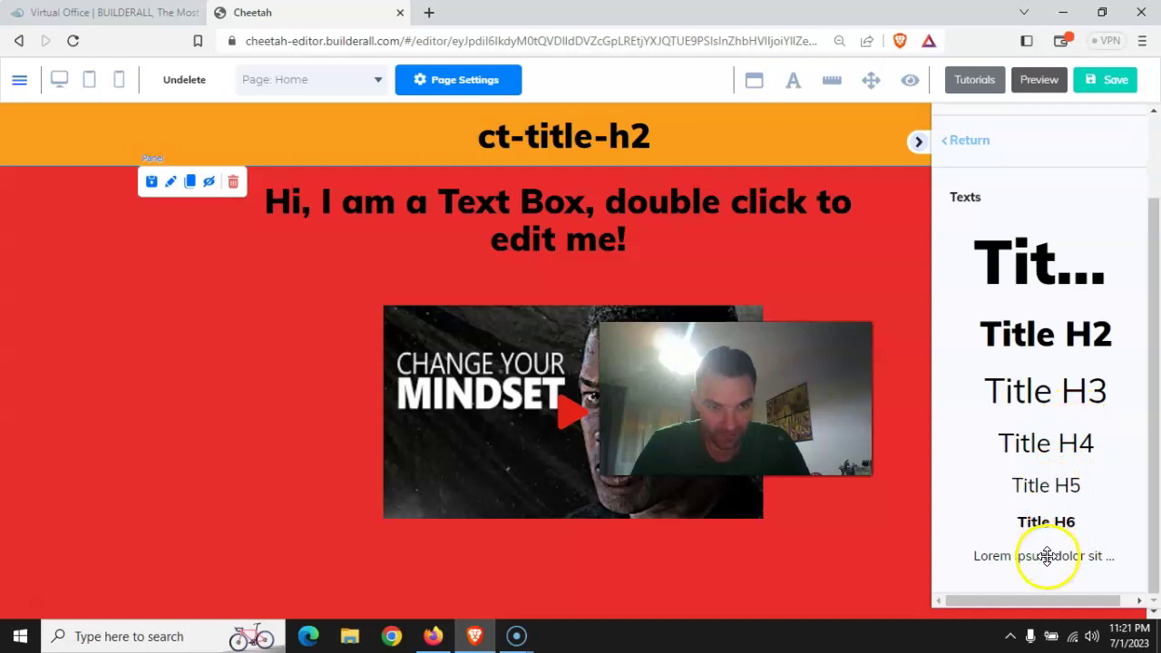
{"action": "left_click", "coordinate": [1081, 562]}
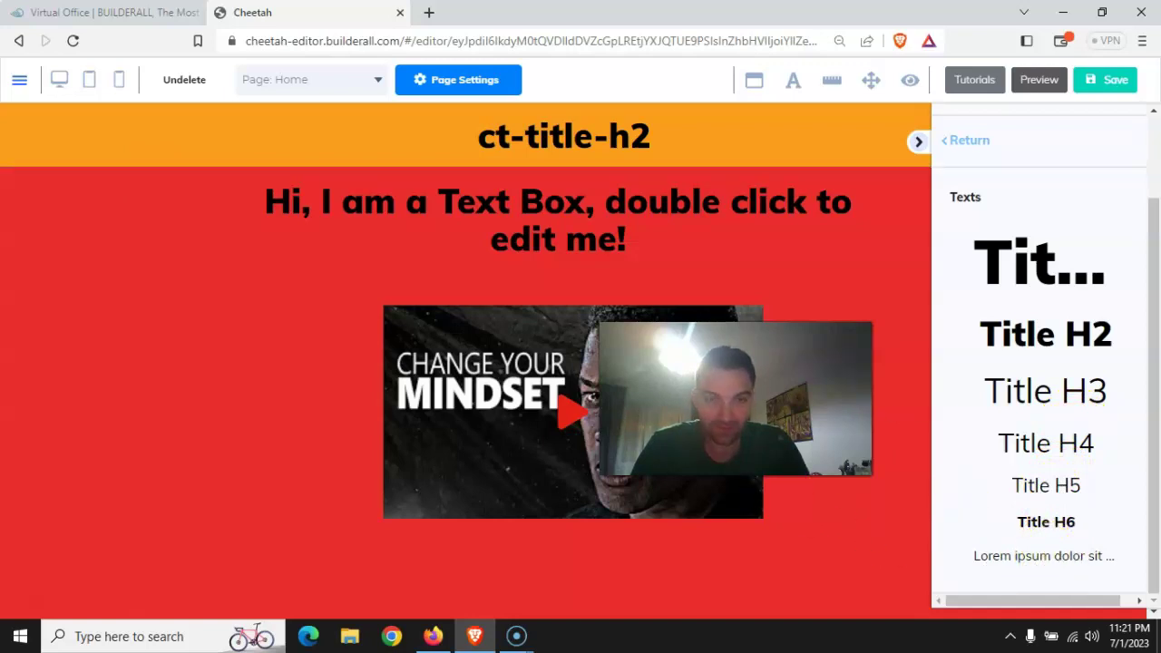
{"action": "left_click_drag", "start_coordinate": [1038, 556], "coordinate": [546, 577]}
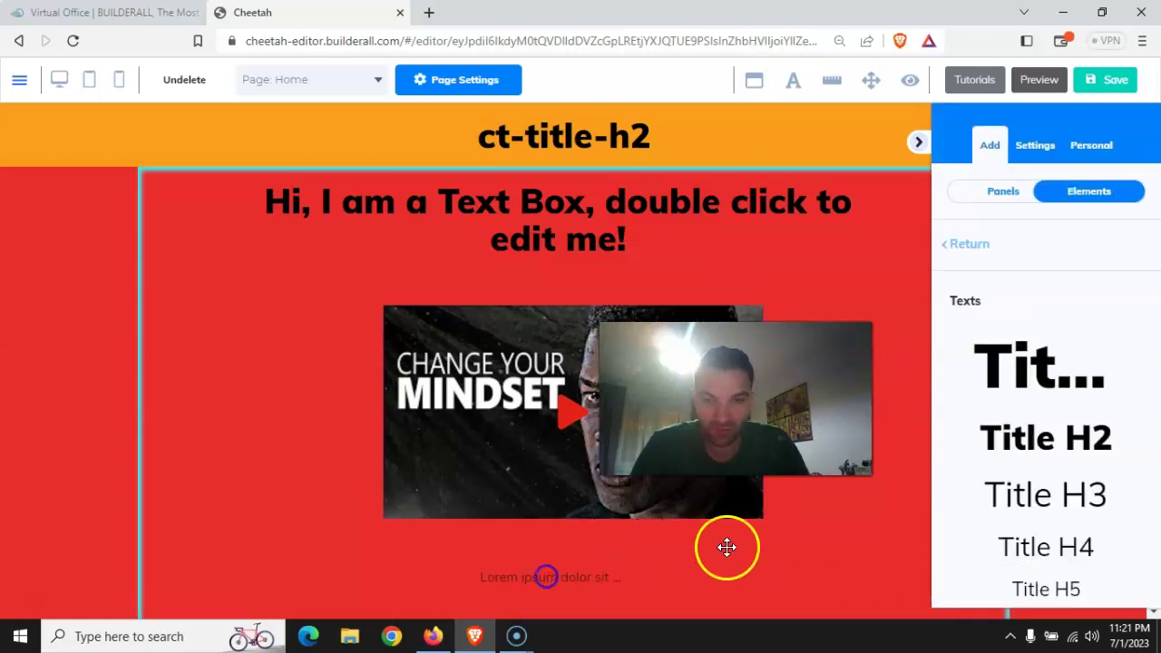
{"action": "left_click", "coordinate": [918, 142]}
{"action": "scroll", "coordinate": [898, 354], "scroll_direction": "down", "scroll_amount": 2}
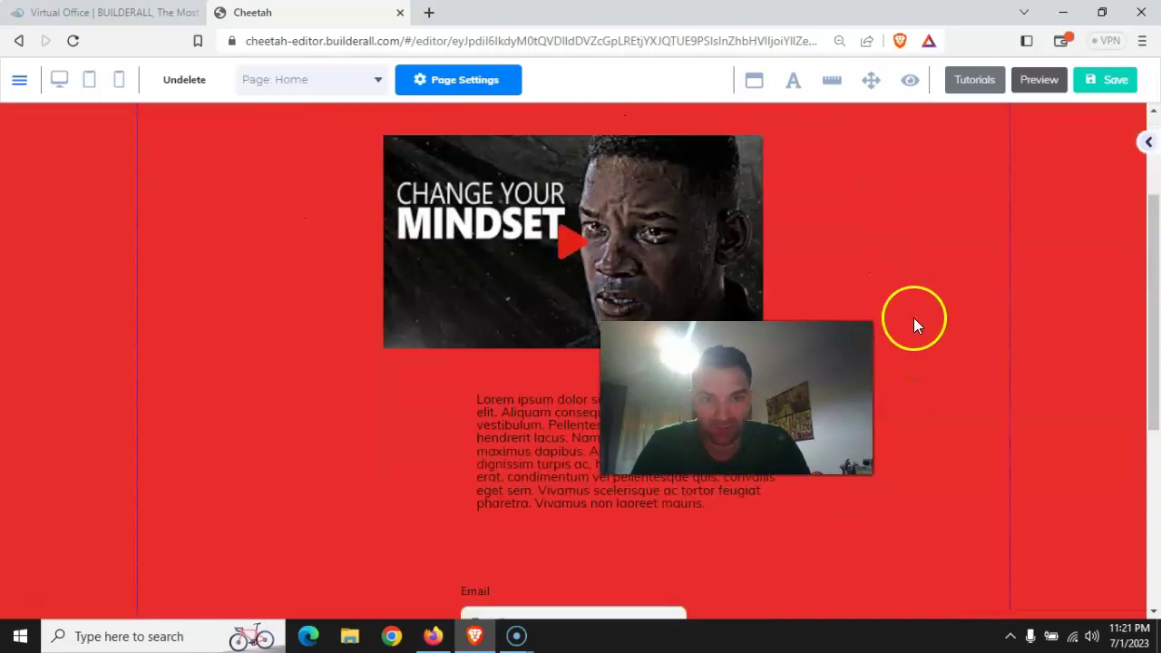
{"action": "left_click_drag", "start_coordinate": [609, 437], "coordinate": [543, 471]}
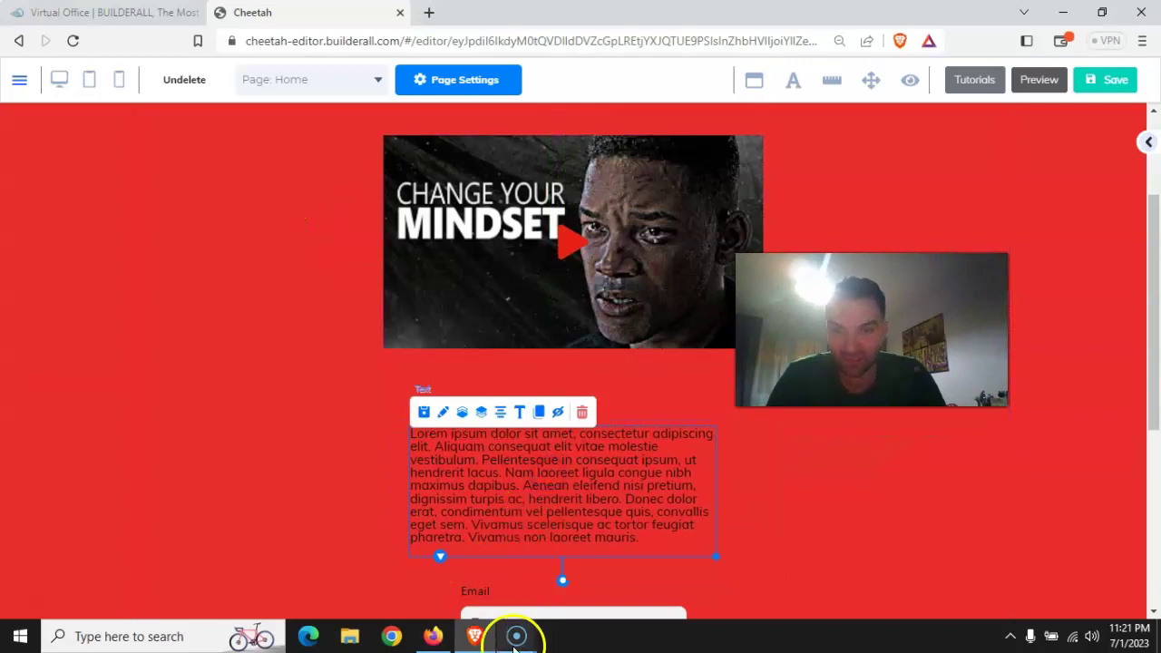
Switch to Firefox and open the home page of marketing-afiliat.ro
{"action": "left_click", "coordinate": [433, 637]}
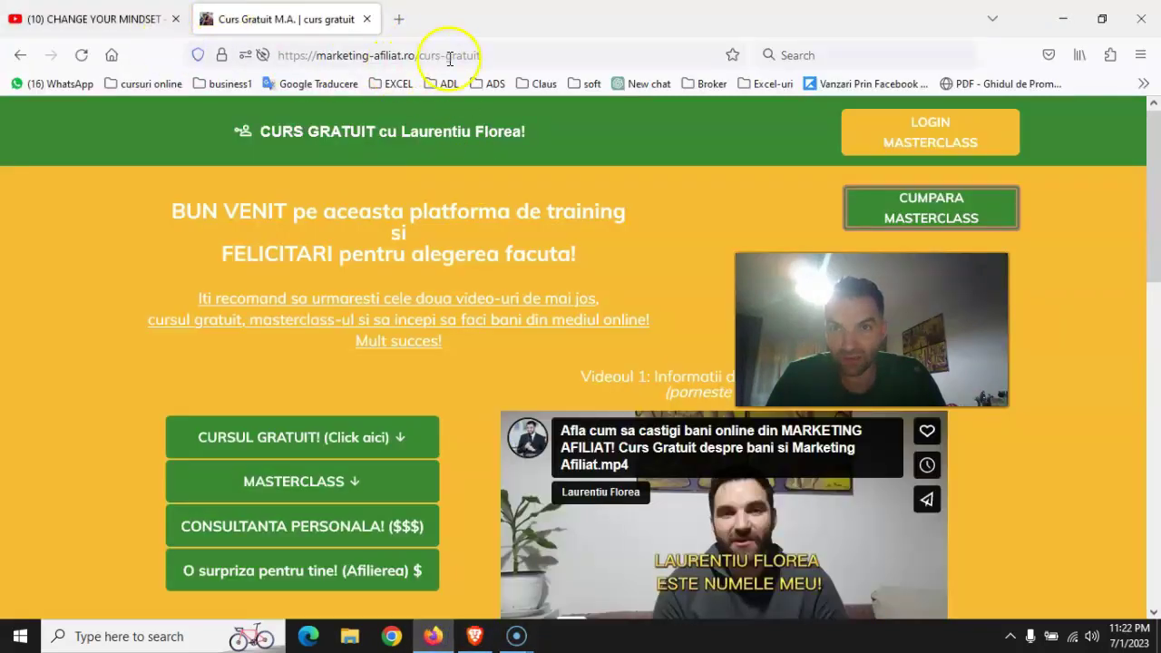
{"action": "left_click_drag", "start_coordinate": [481, 56], "coordinate": [465, 56]}
{"action": "key", "text": "BackSpace"}
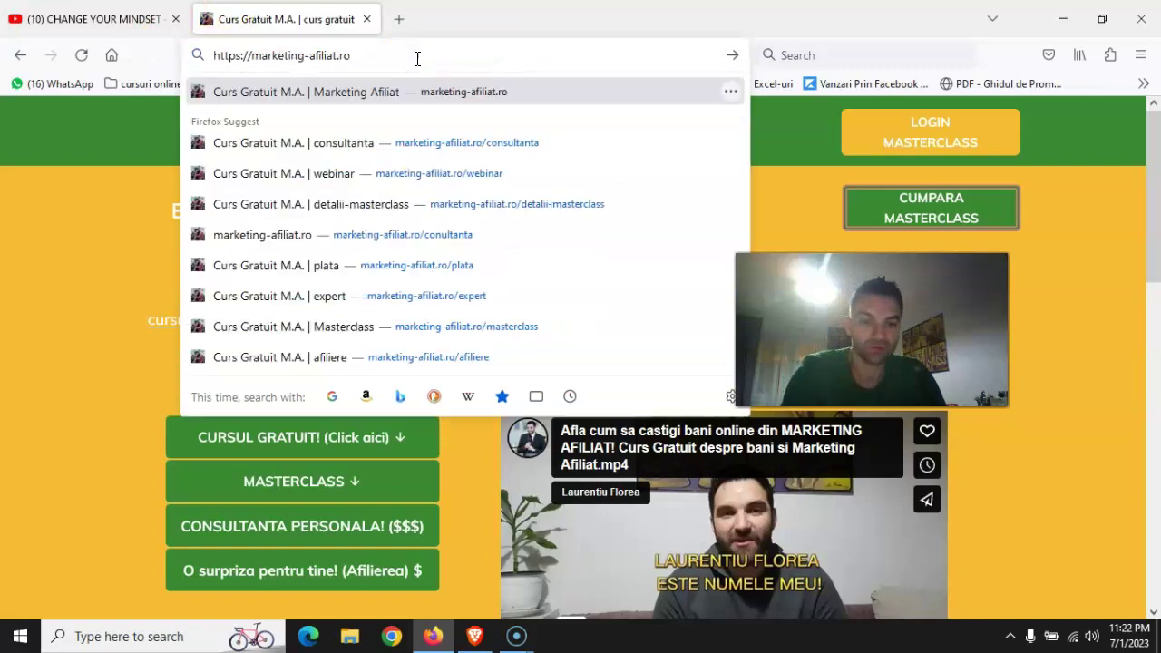
{"action": "key", "text": "Return"}
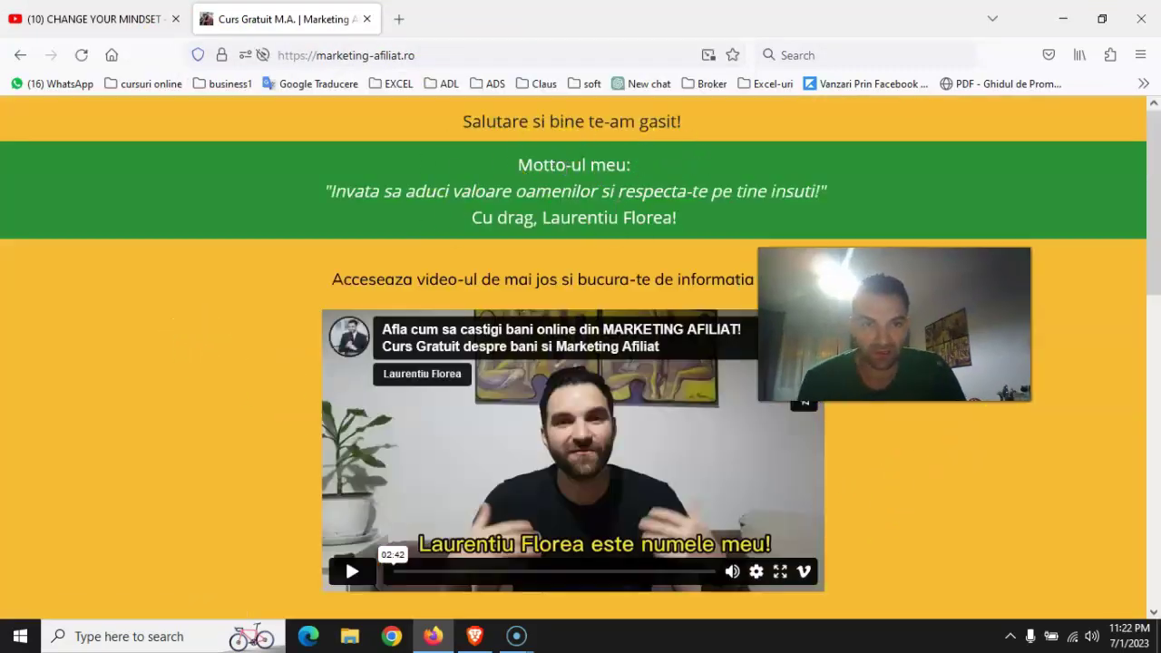
Copy the instruction text above the email field, from "Pentru a accesa CURSUL GRATUIT" to "apoi verifica emailurile primite."
{"action": "scroll", "coordinate": [562, 328], "scroll_direction": "down", "scroll_amount": 4}
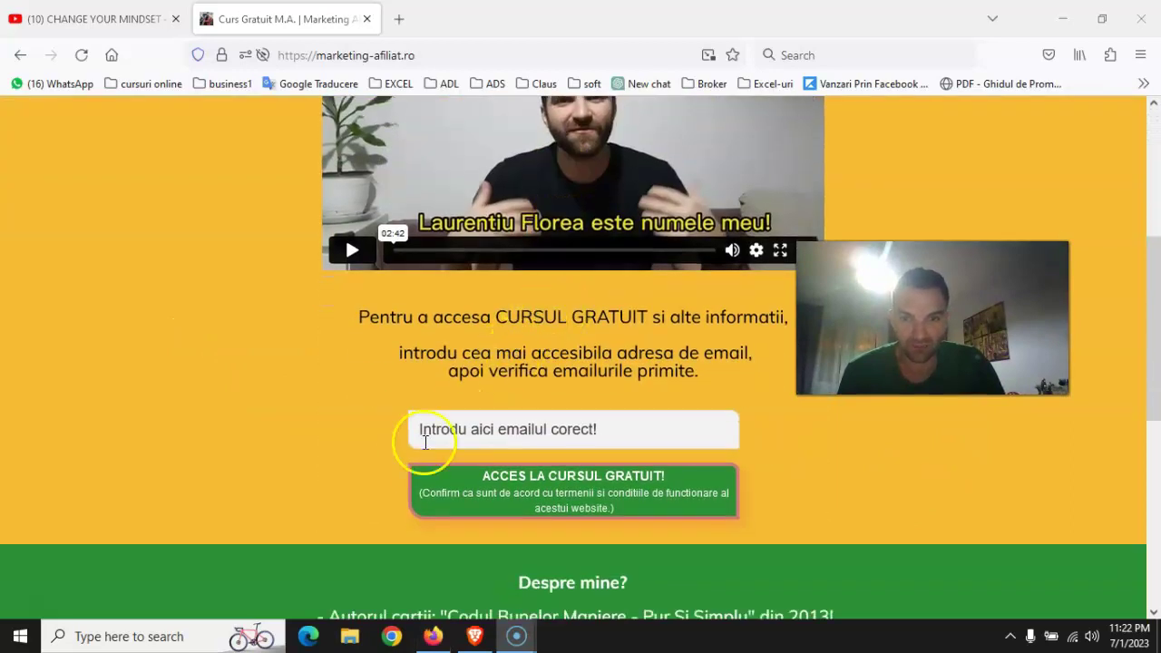
{"action": "left_click_drag", "start_coordinate": [716, 372], "coordinate": [352, 324]}
{"action": "right_click", "coordinate": [386, 318]}
{"action": "left_click", "coordinate": [408, 337]}
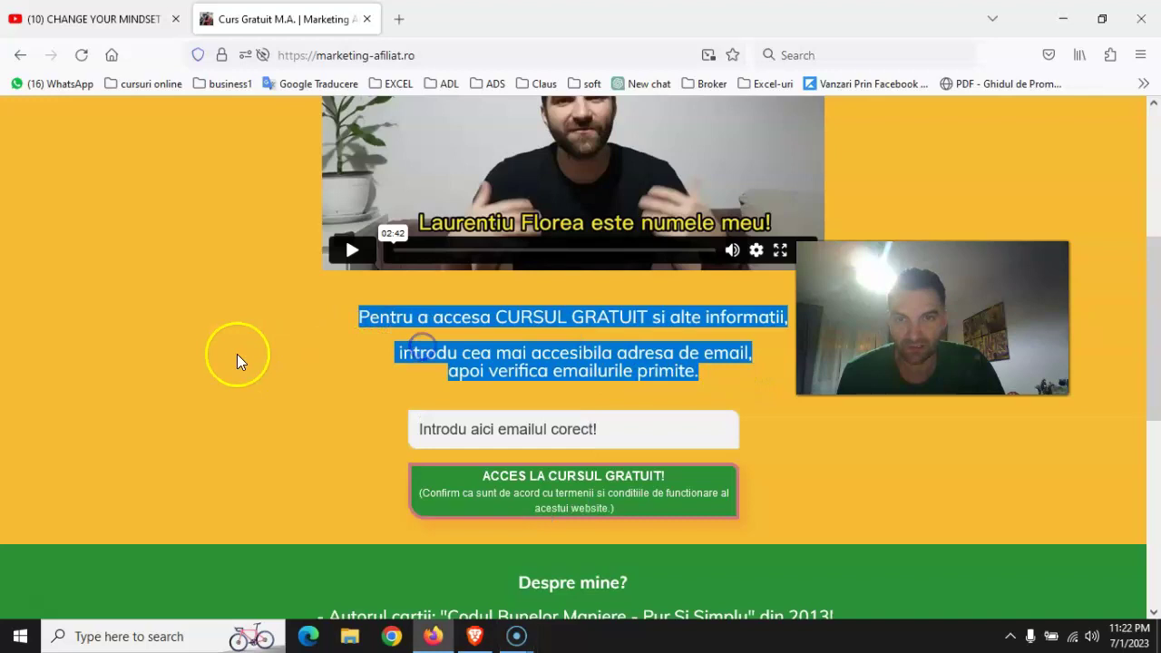
Compare the live page's order of video, instruction text and sign-up form with the page in the Brave editor
{"action": "scroll", "coordinate": [234, 359], "scroll_direction": "up", "scroll_amount": 4}
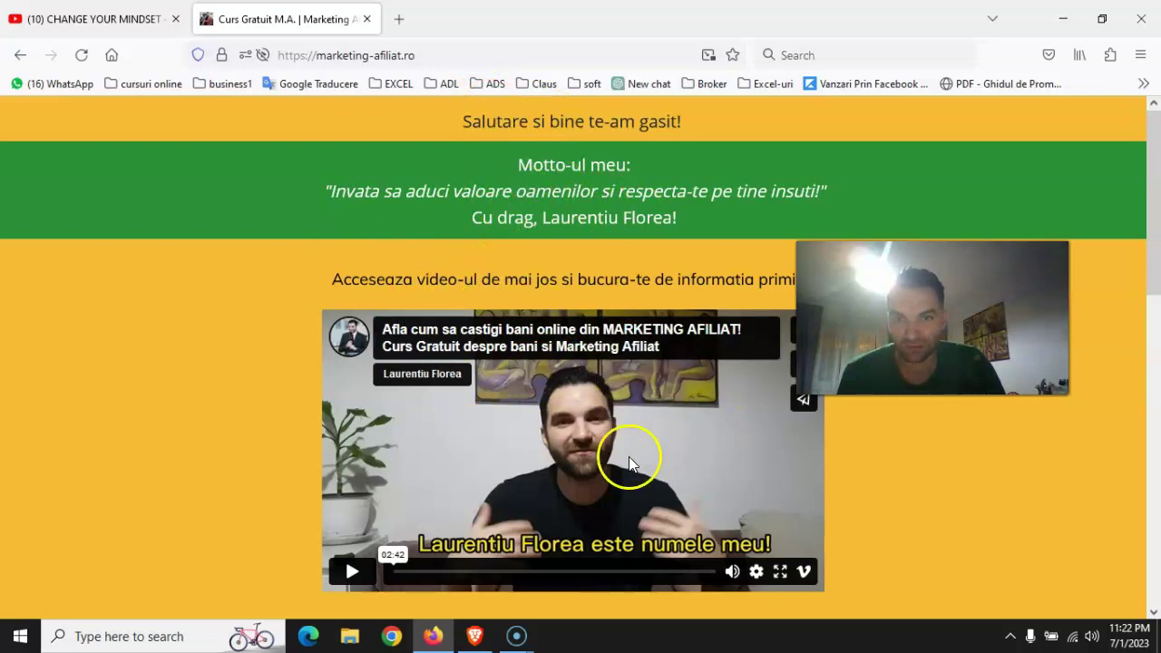
{"action": "scroll", "coordinate": [629, 456], "scroll_direction": "down", "scroll_amount": 5}
{"action": "left_click", "coordinate": [488, 461]}
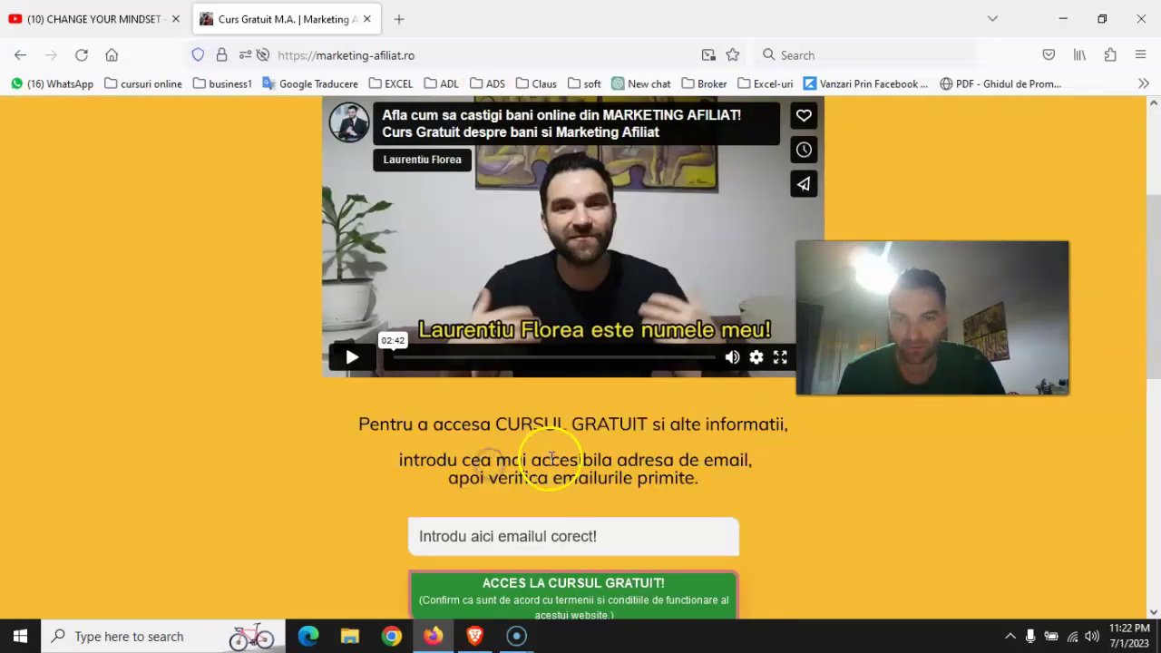
{"action": "scroll", "coordinate": [552, 459], "scroll_direction": "down", "scroll_amount": 3}
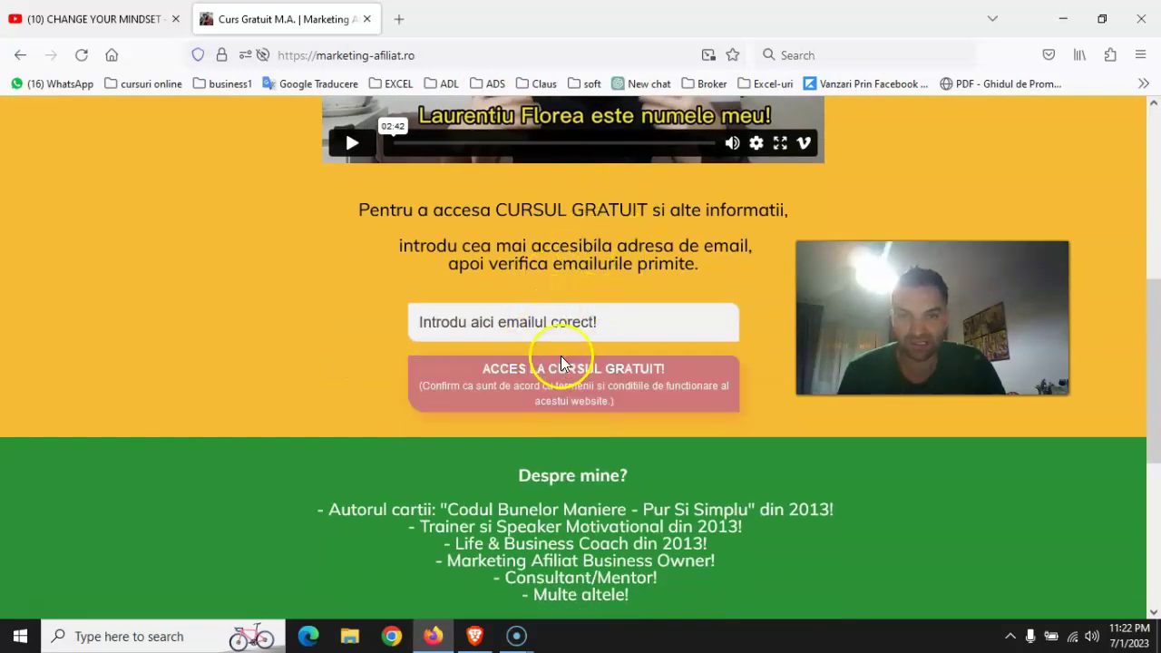
{"action": "left_click", "coordinate": [475, 636]}
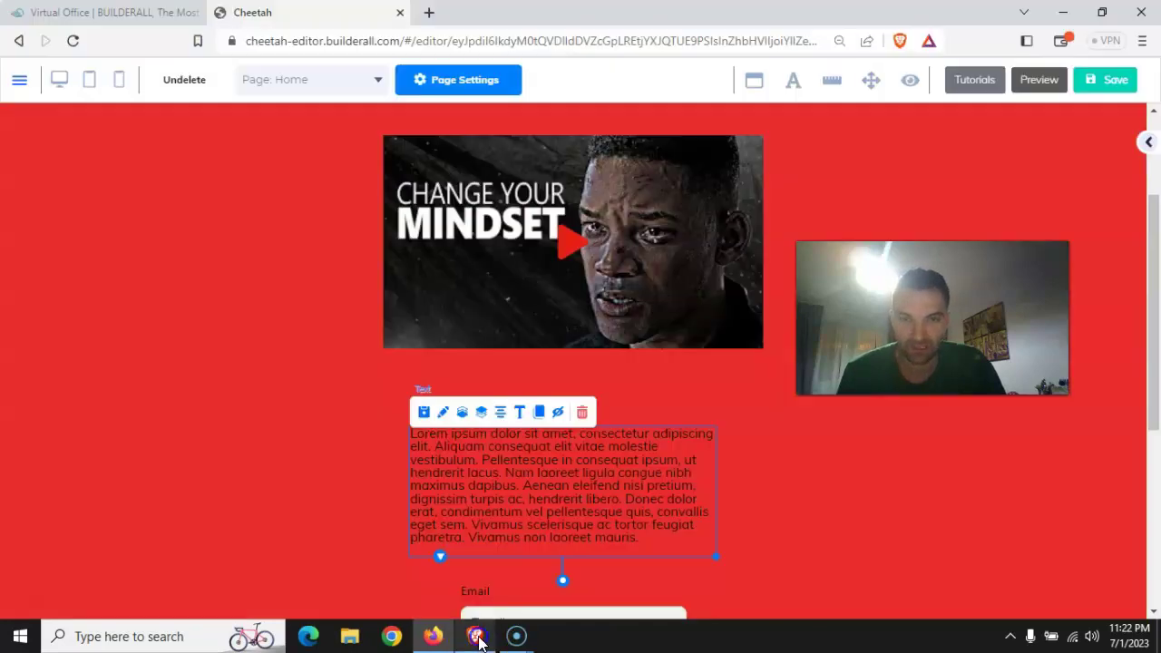
{"action": "scroll", "coordinate": [396, 315], "scroll_direction": "up", "scroll_amount": 3}
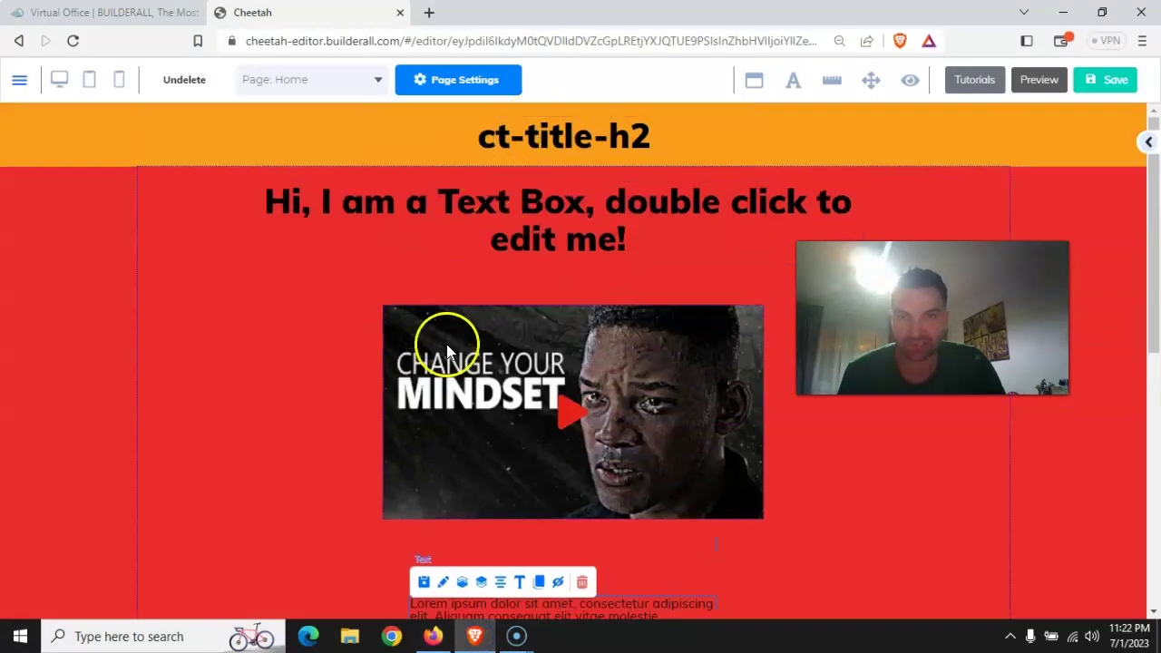
{"action": "scroll", "coordinate": [603, 394], "scroll_direction": "down", "scroll_amount": 2}
{"action": "scroll", "coordinate": [603, 399], "scroll_direction": "down", "scroll_amount": 1}
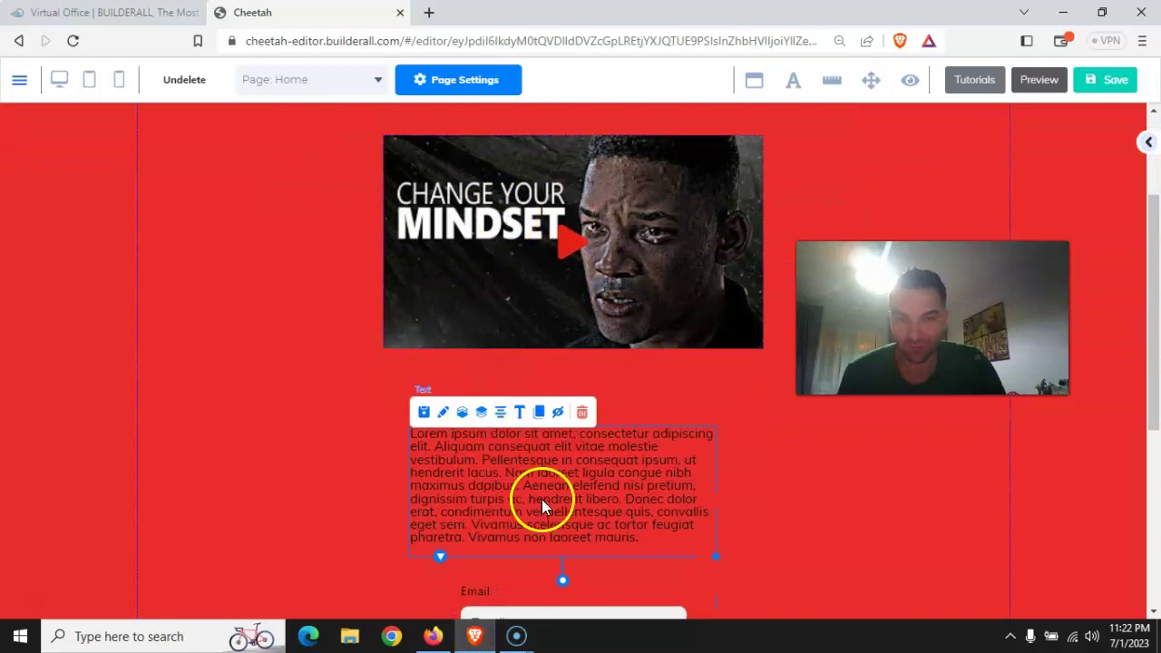
Replace the placeholder paragraph below the video with the copied "Pentru a accesa CURSUL GRATUIT" instruction text
{"action": "scroll", "coordinate": [545, 499], "scroll_direction": "down", "scroll_amount": 2}
{"action": "double_click", "coordinate": [572, 322]}
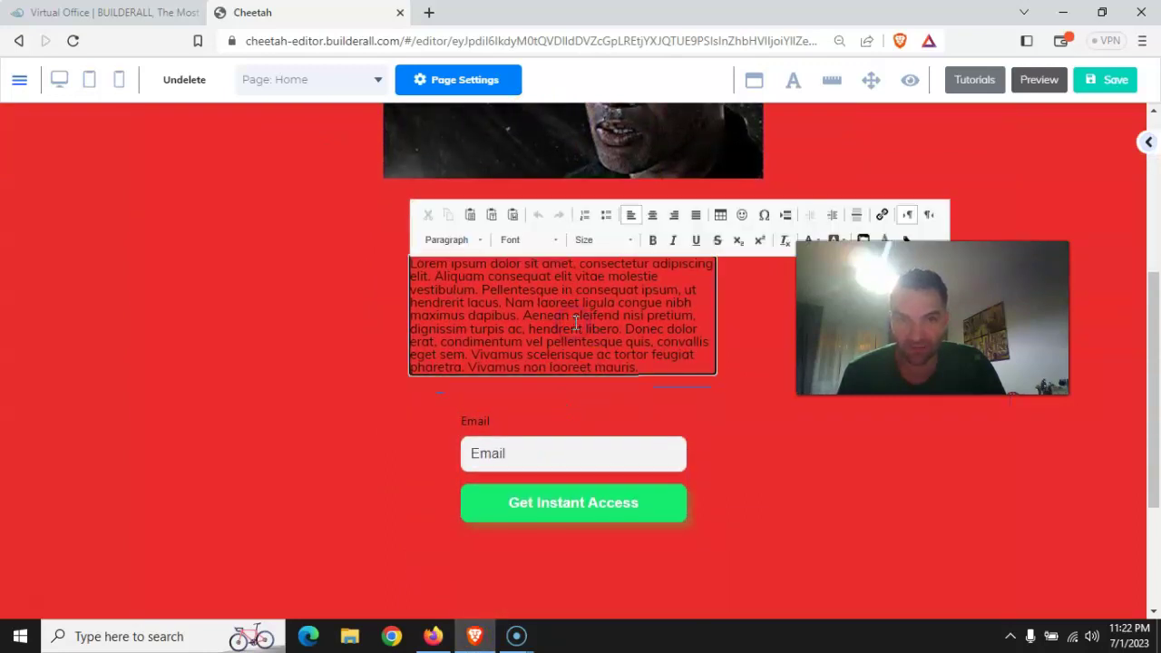
{"action": "left_click_drag", "start_coordinate": [669, 363], "coordinate": [401, 255]}
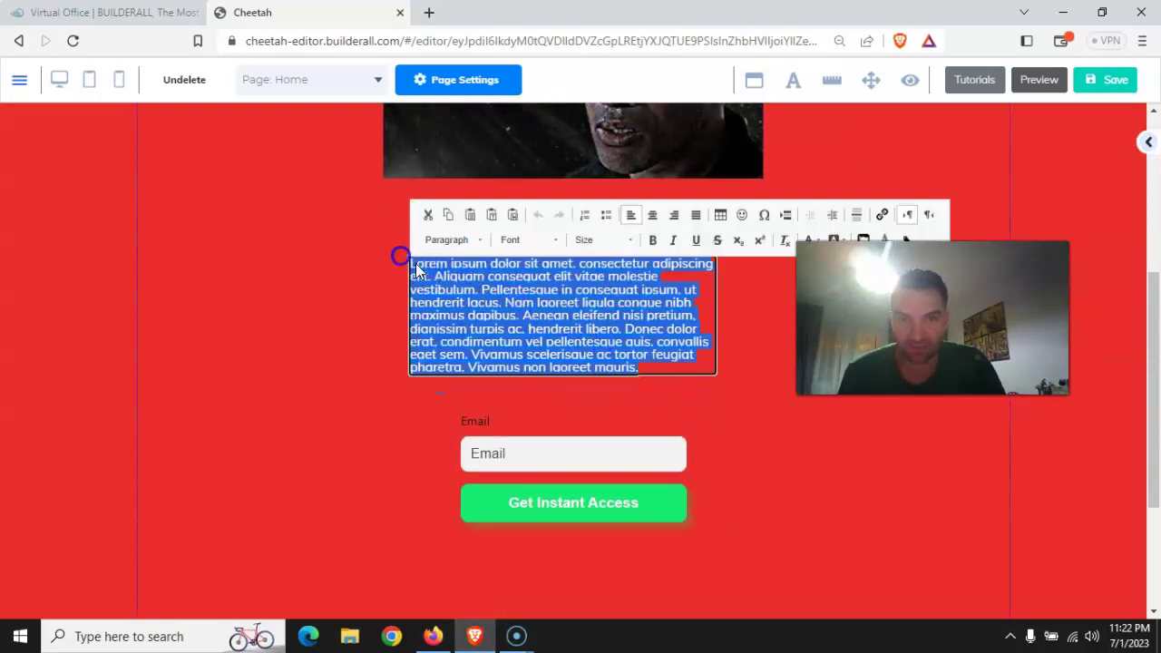
{"action": "right_click", "coordinate": [458, 283]}
{"action": "left_click", "coordinate": [540, 343]}
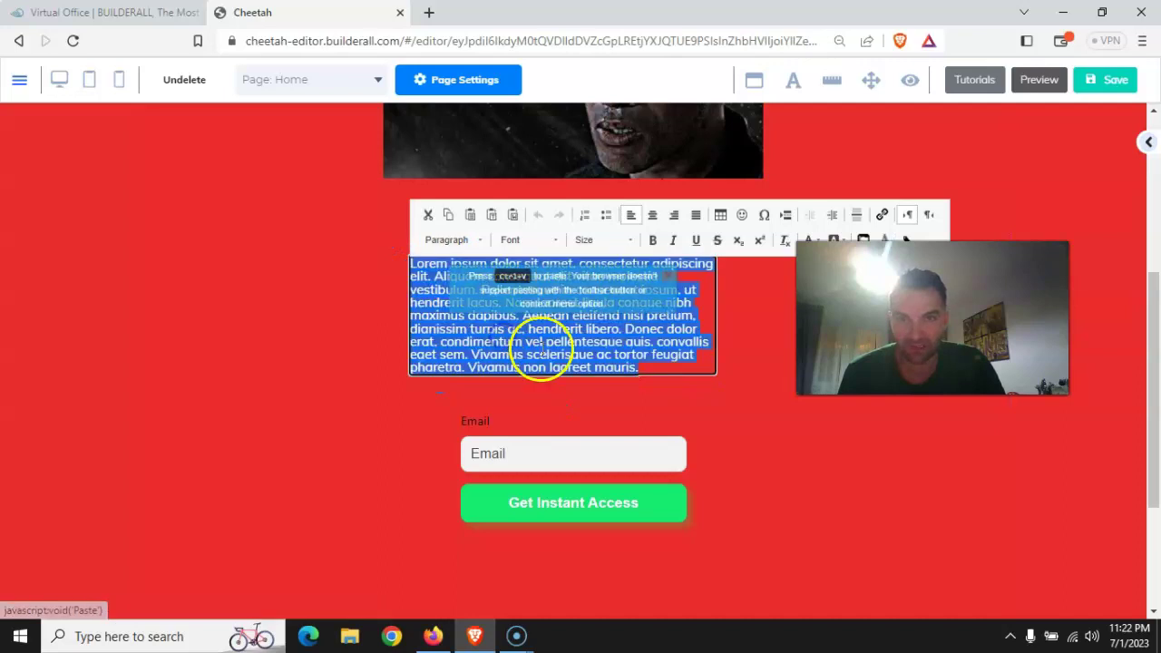
{"action": "left_click", "coordinate": [653, 342]}
{"action": "left_click_drag", "start_coordinate": [672, 363], "coordinate": [364, 225]}
{"action": "key", "text": "Delete"}
{"action": "key", "text": "ctrl+v"}
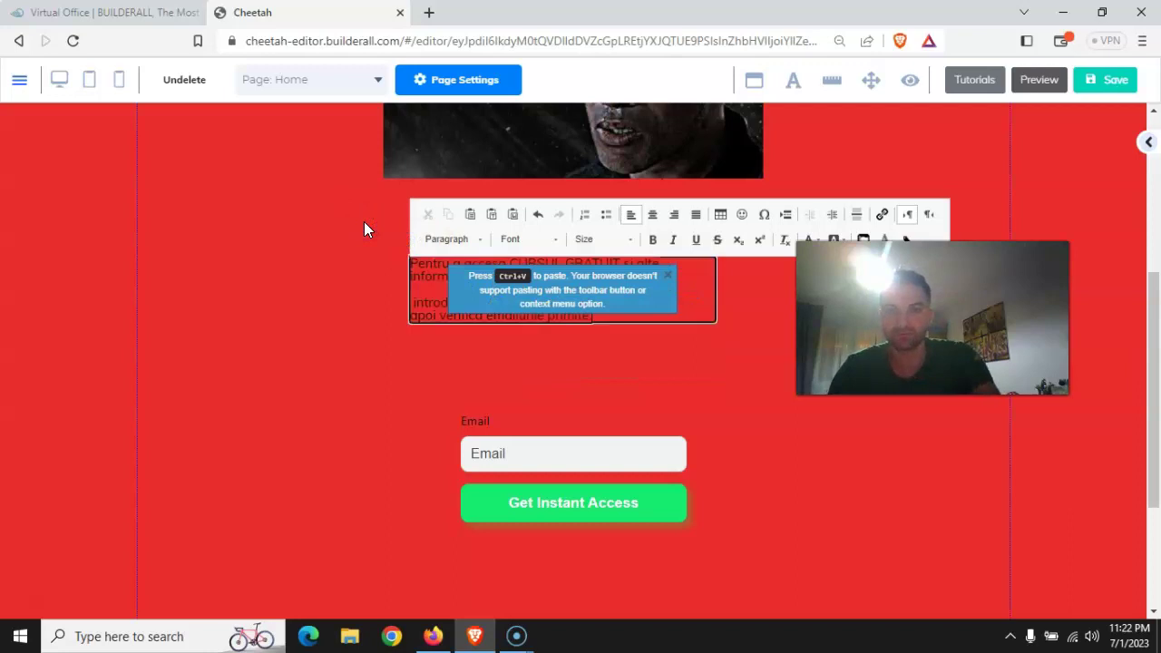
{"action": "left_click", "coordinate": [307, 355]}
Center the instruction text box horizontally on the page
{"action": "left_click", "coordinate": [641, 336]}
{"action": "left_click", "coordinate": [533, 283]}
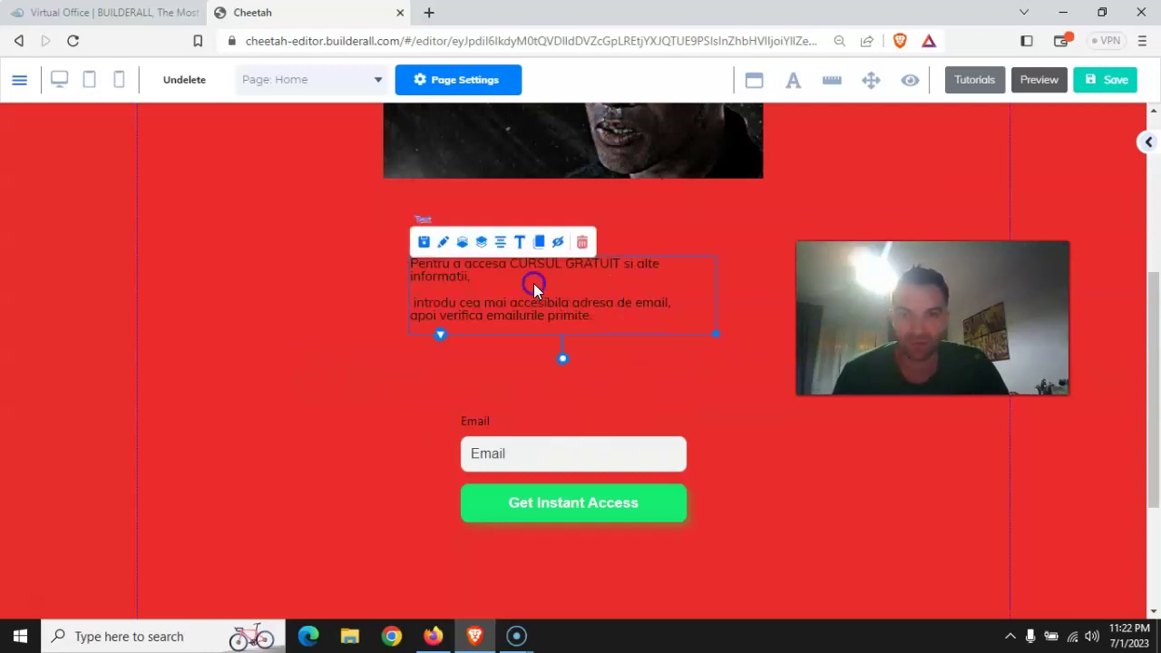
{"action": "left_click", "coordinate": [499, 243]}
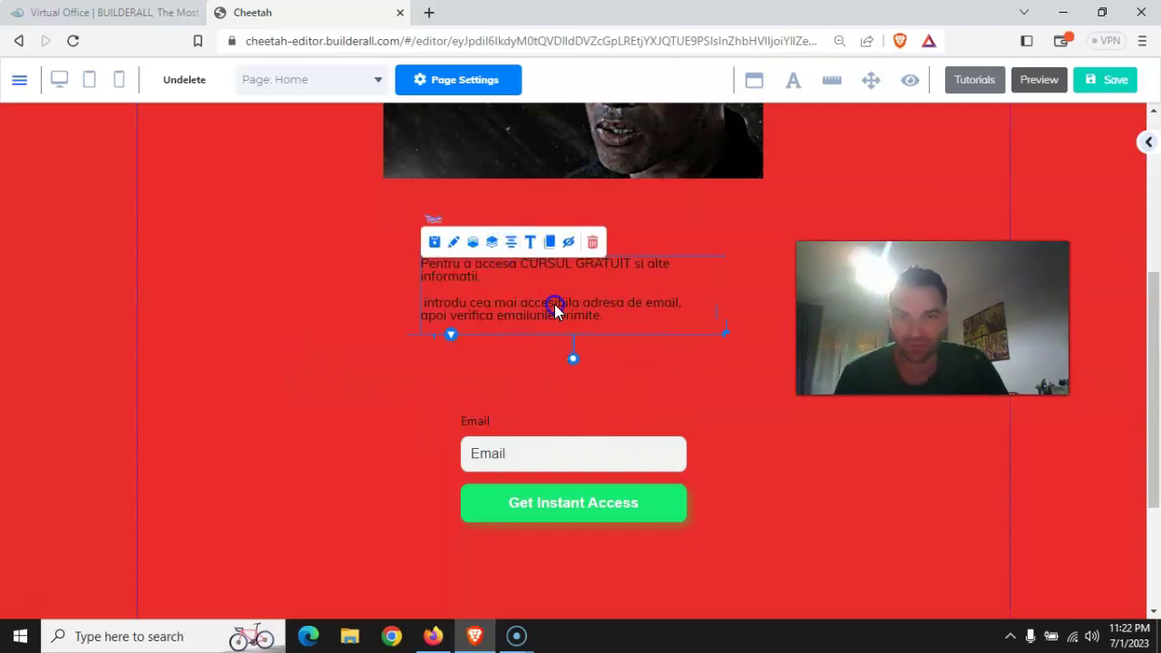
Center-align the instruction text below the video and move the email form up close beneath it
{"action": "double_click", "coordinate": [555, 304]}
{"action": "left_click_drag", "start_coordinate": [606, 316], "coordinate": [367, 259]}
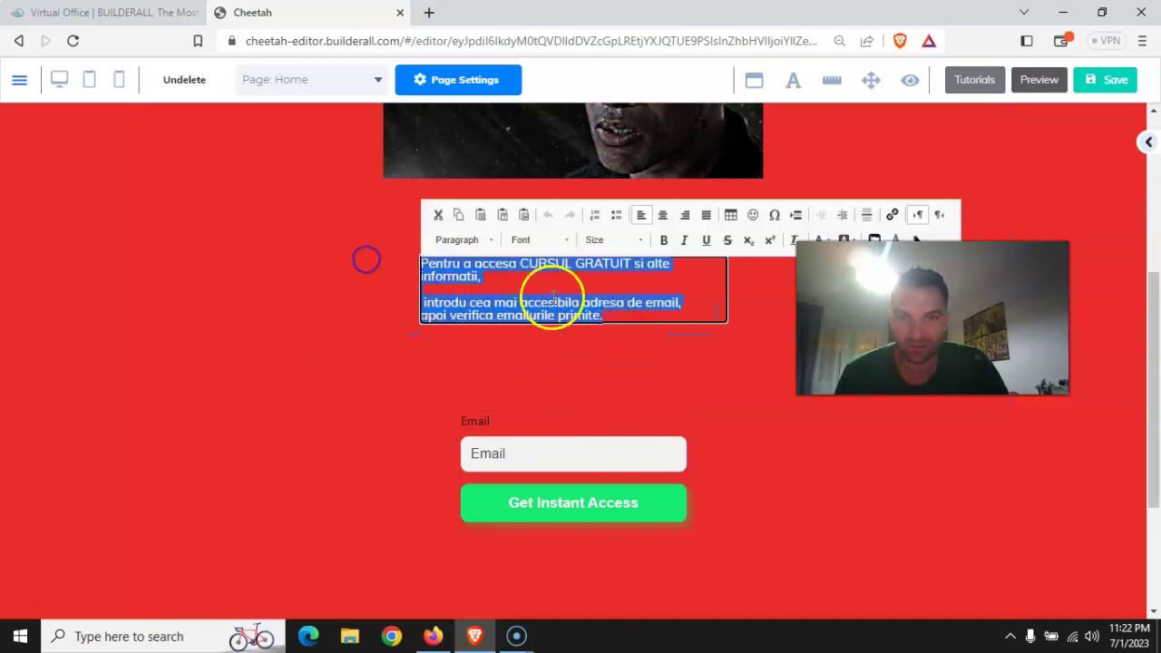
{"action": "left_click", "coordinate": [662, 216]}
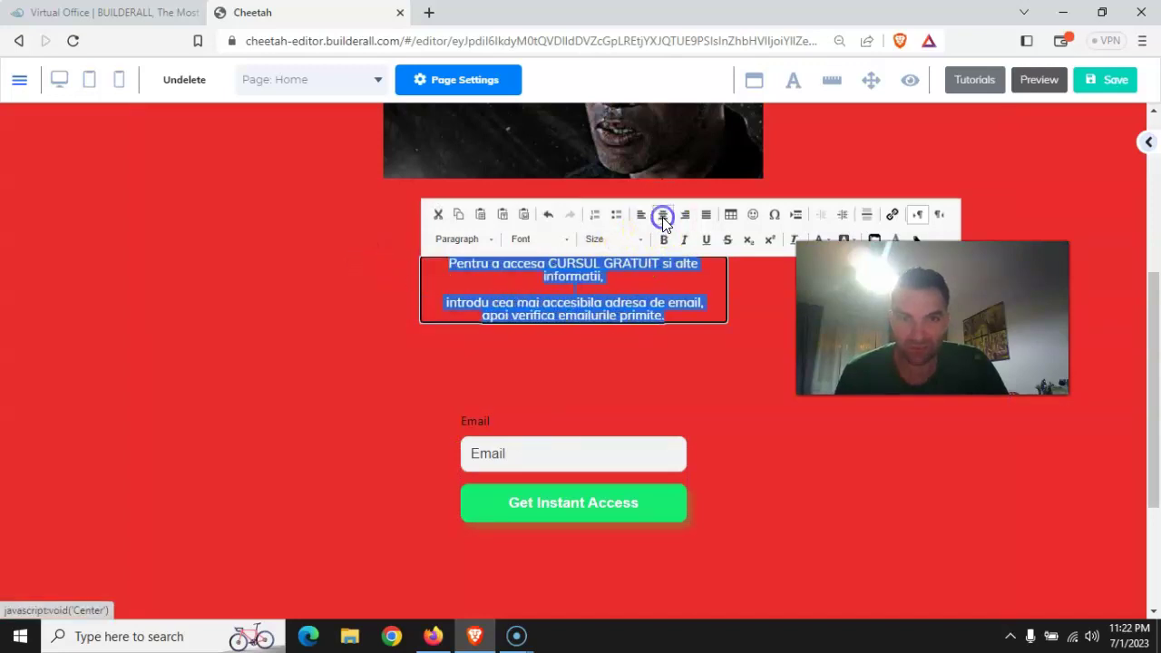
{"action": "left_click", "coordinate": [490, 349]}
{"action": "left_click_drag", "start_coordinate": [576, 451], "coordinate": [573, 390]}
{"action": "left_click", "coordinate": [348, 377]}
Replace the placeholder headline above the video with "7 motive ca sa fii expert in domeniul X"
{"action": "scroll", "coordinate": [345, 385], "scroll_direction": "up", "scroll_amount": 5}
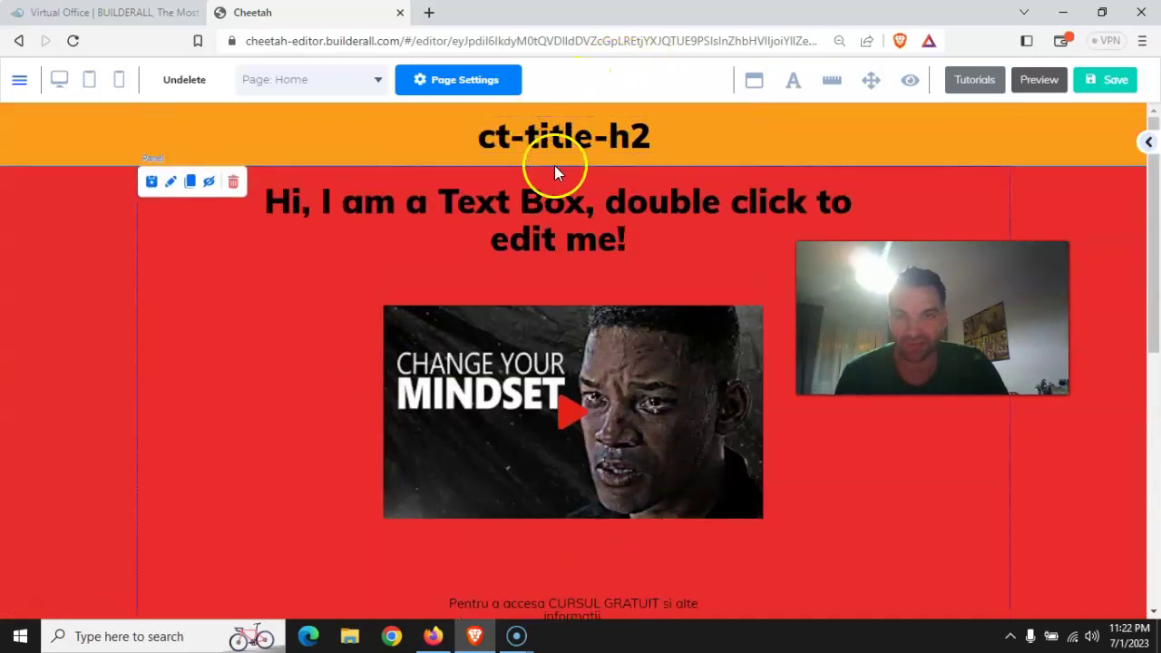
{"action": "double_click", "coordinate": [496, 221]}
{"action": "double_click", "coordinate": [581, 236]}
{"action": "left_click_drag", "start_coordinate": [575, 227], "coordinate": [245, 144]}
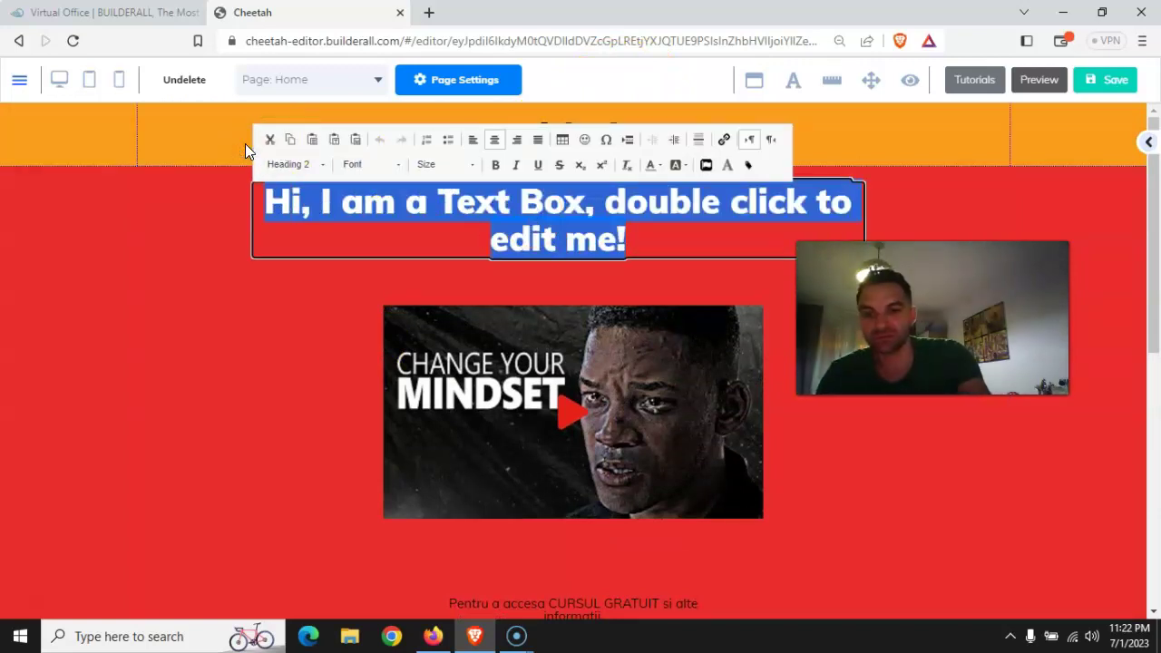
{"action": "type", "text": "& moti"}
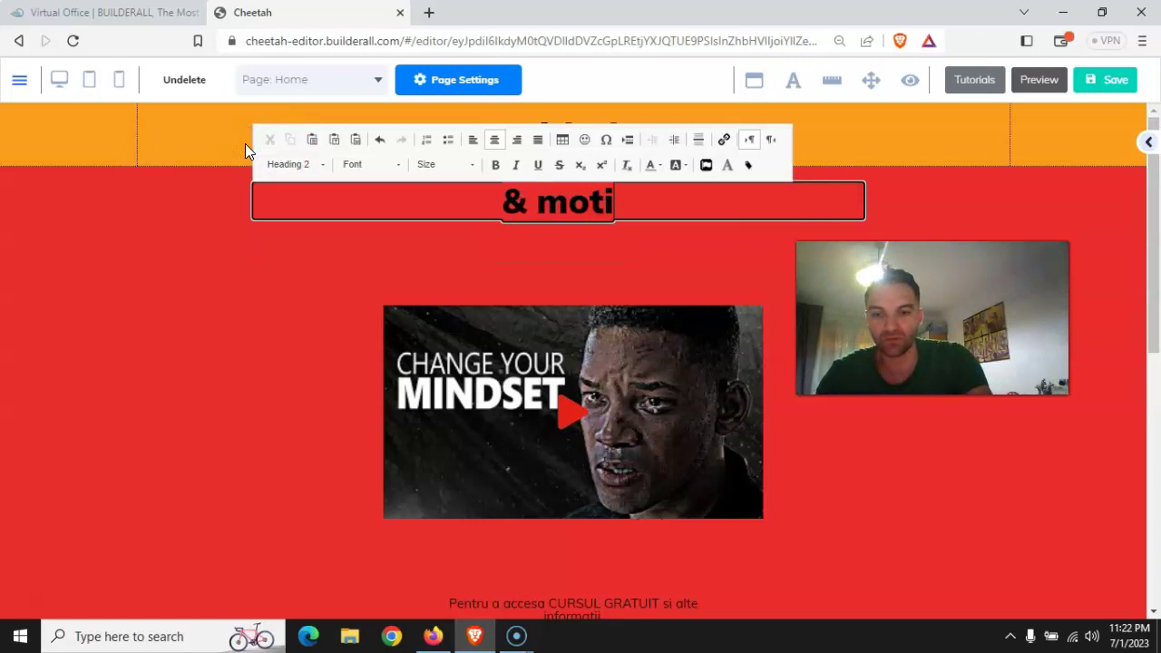
{"action": "type", "text": "ve ca sa f"}
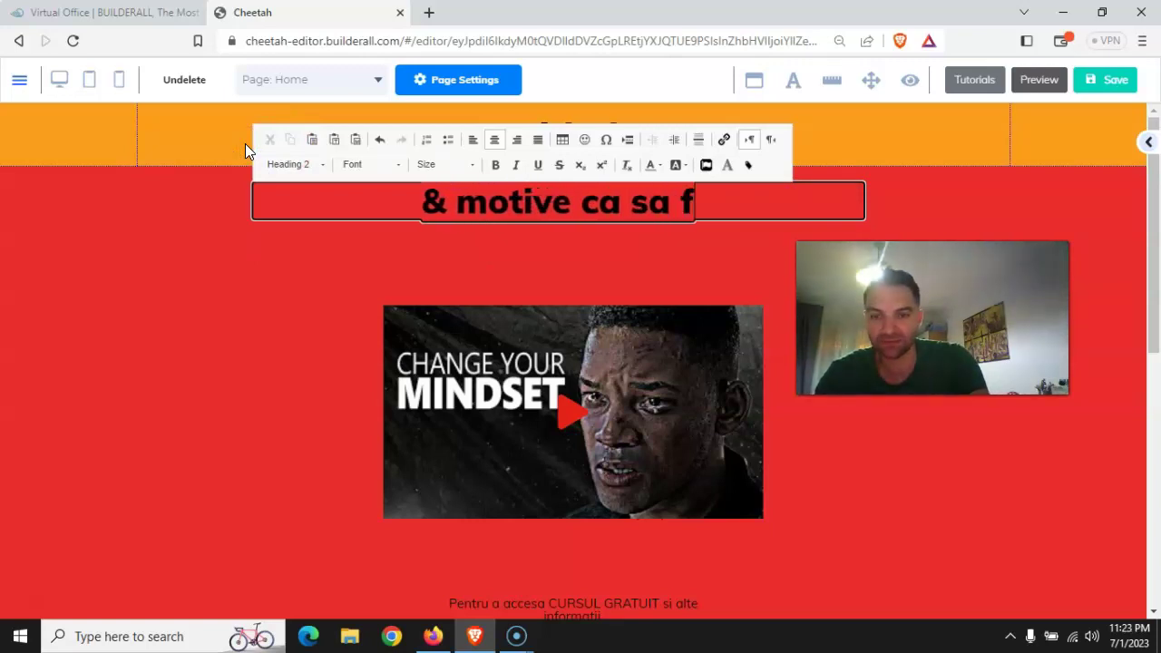
{"action": "type", "text": "ii ex"}
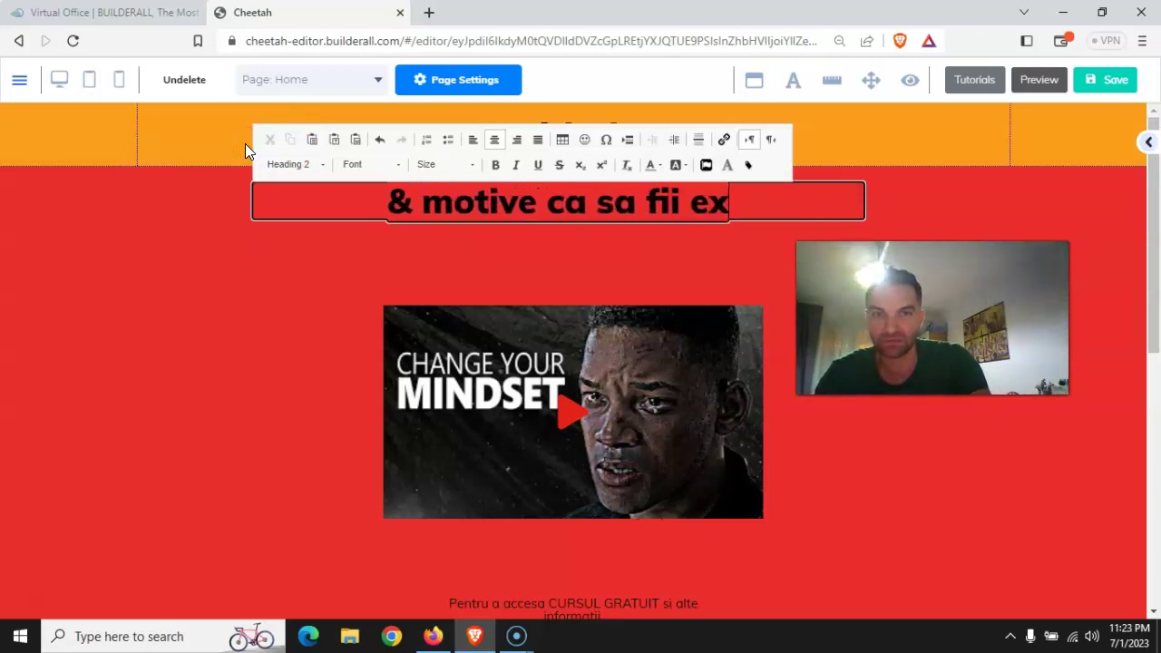
{"action": "type", "text": "pert in"}
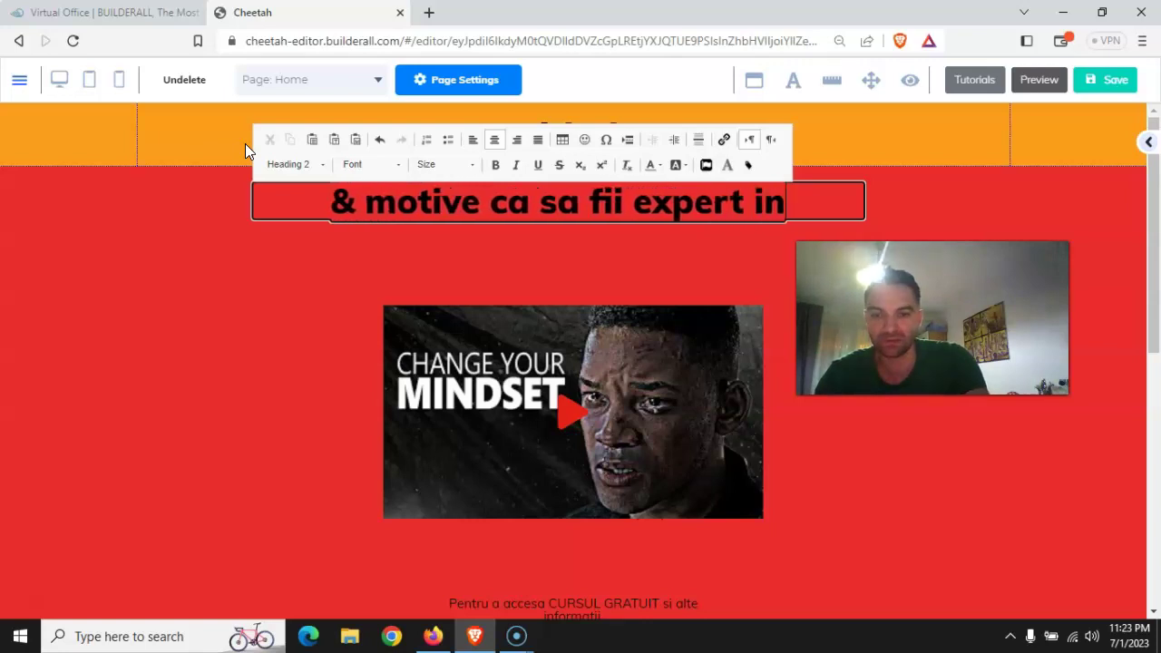
{"action": "type", "text": " domeniul X"}
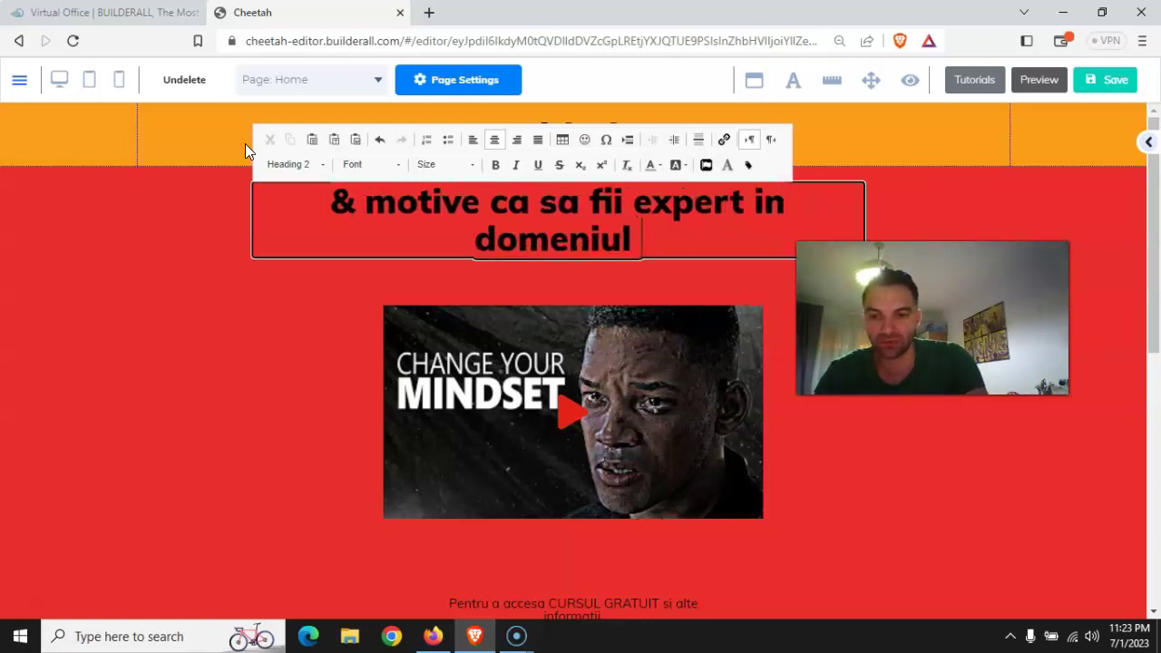
{"action": "left_click_drag", "start_coordinate": [368, 206], "coordinate": [317, 204]}
{"action": "type", "text": "7"}
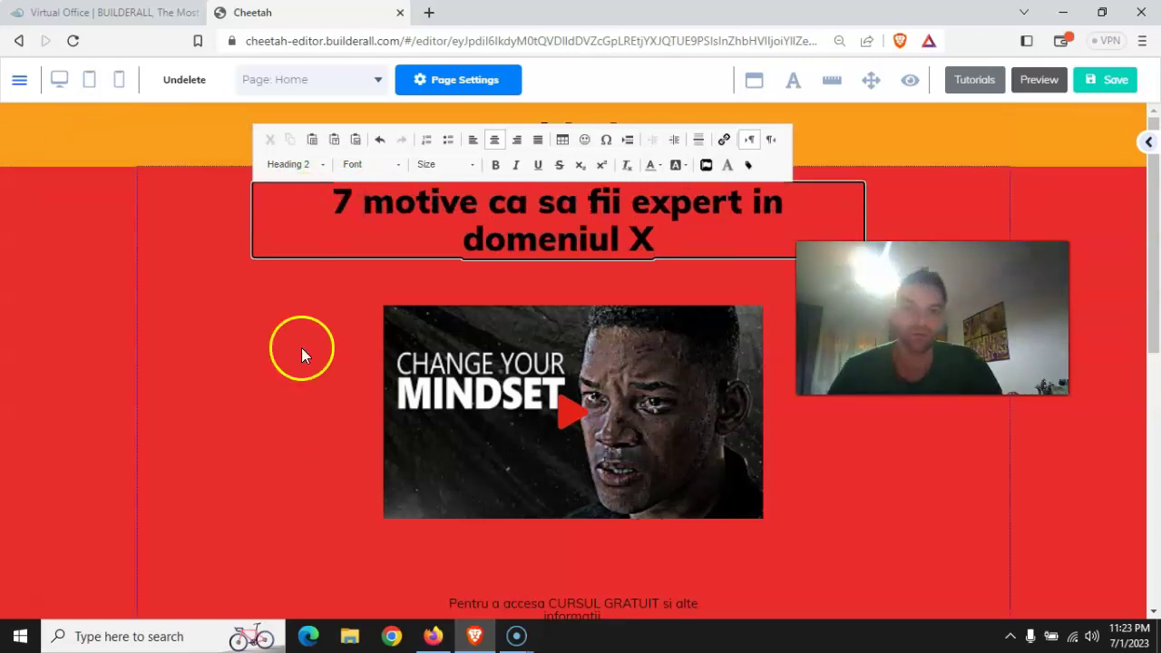
{"action": "left_click", "coordinate": [301, 404]}
Change the orange header's title to "Adaugi ce text vrei tu" and shift it toward the header's left side
{"action": "left_click", "coordinate": [542, 156]}
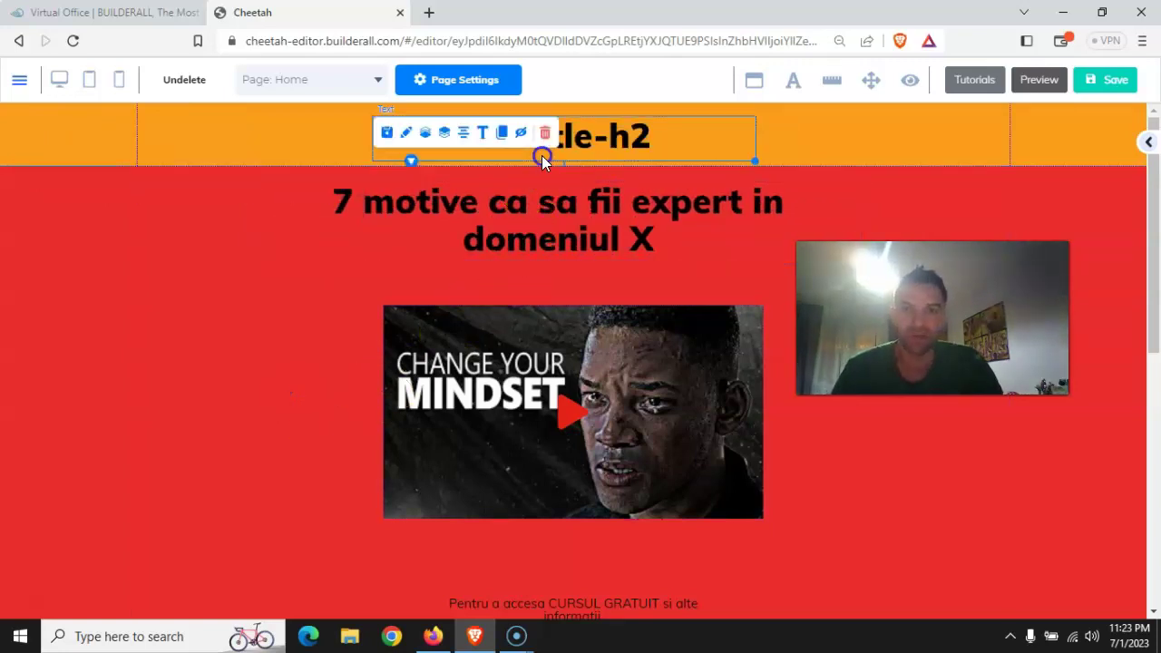
{"action": "double_click", "coordinate": [492, 169]}
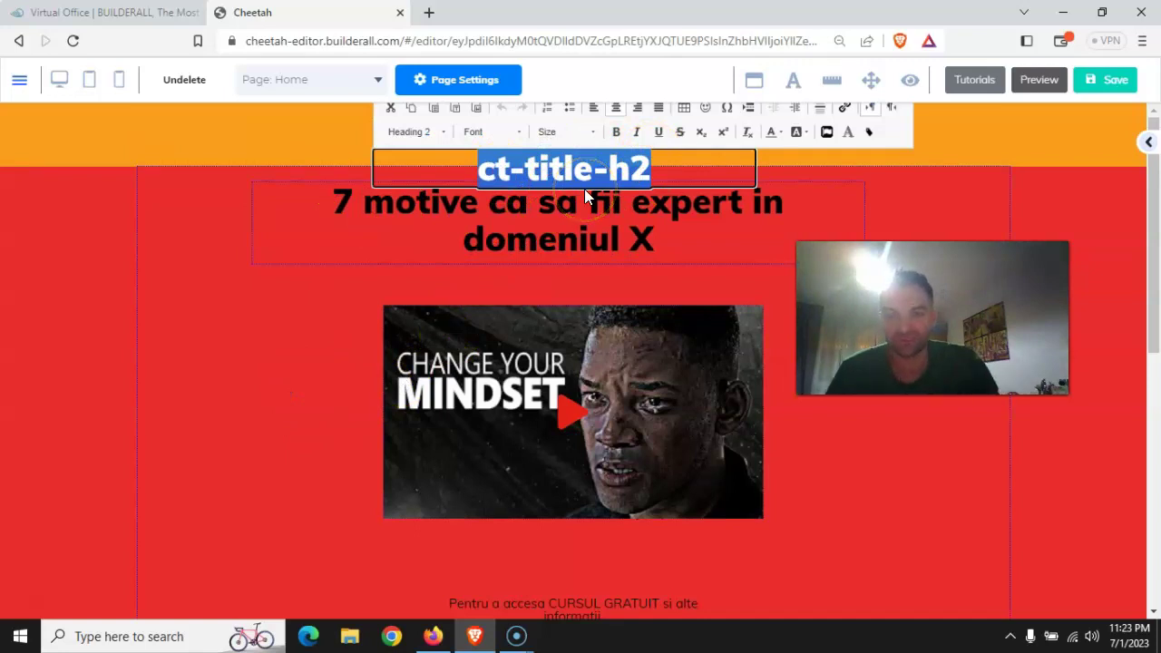
{"action": "type", "text": "adaugi"}
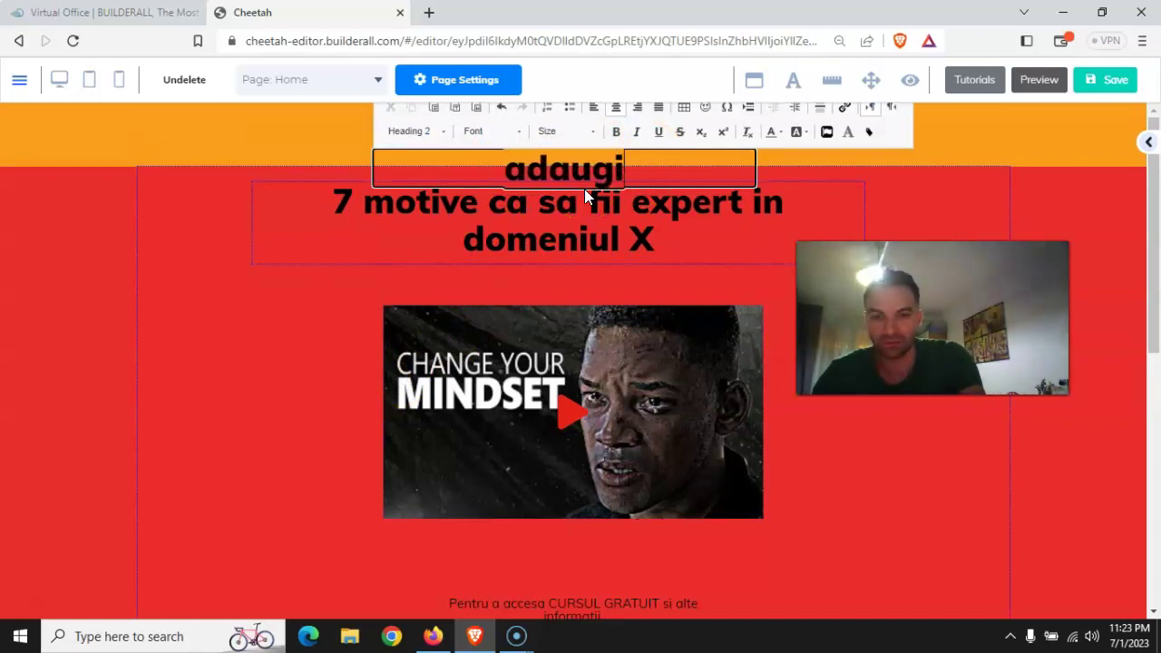
{"action": "type", "text": " ce text vrei tu"}
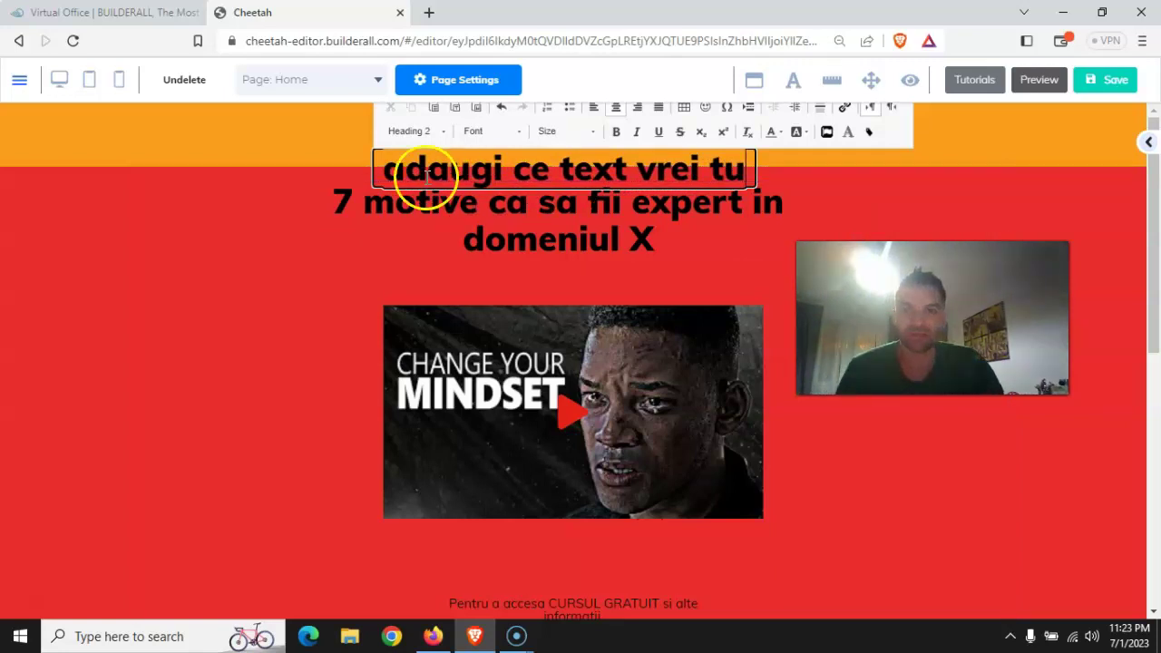
{"action": "left_click_drag", "start_coordinate": [405, 171], "coordinate": [386, 175]}
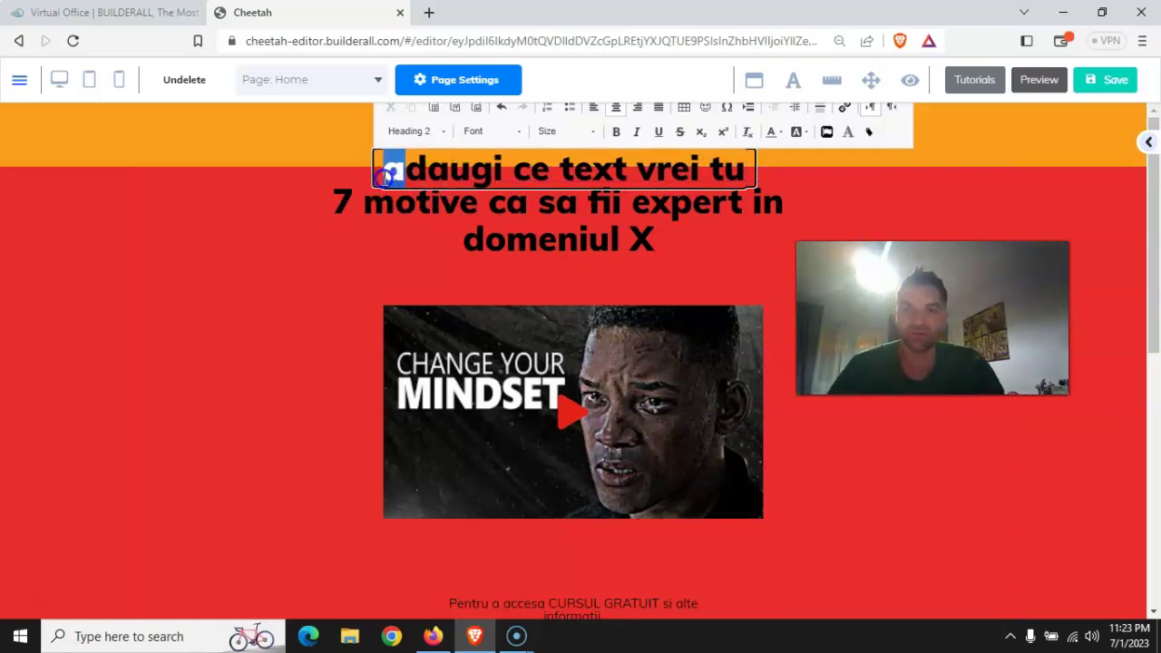
{"action": "type", "text": "A"}
{"action": "left_click", "coordinate": [284, 330]}
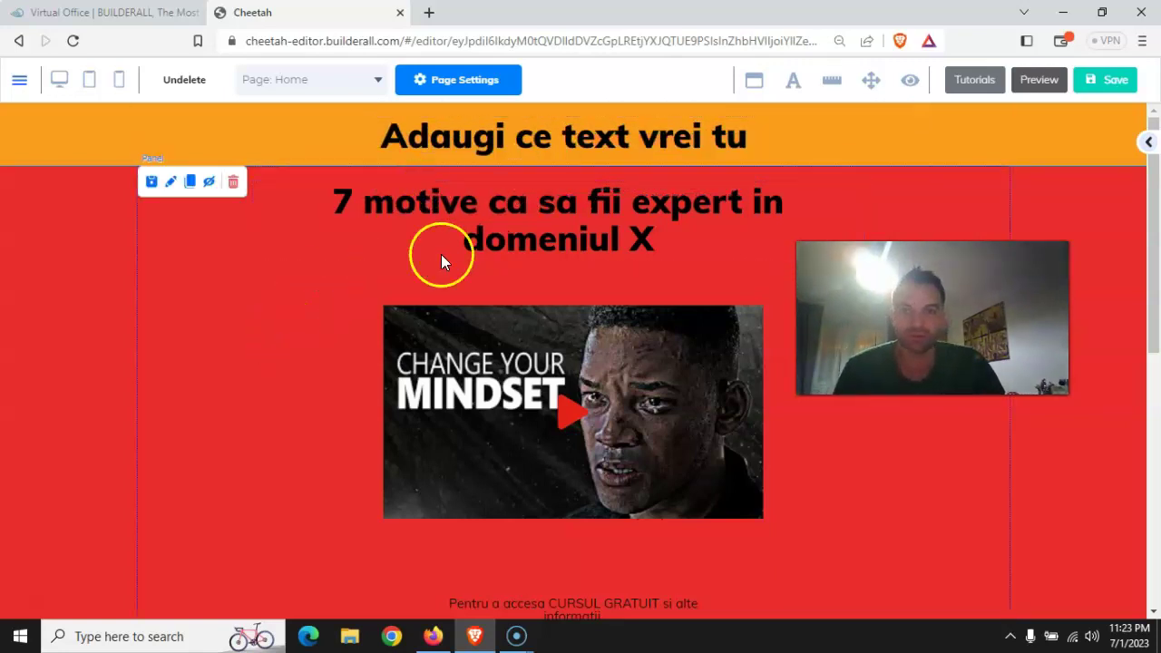
{"action": "left_click_drag", "start_coordinate": [610, 142], "coordinate": [409, 141]}
{"action": "left_click", "coordinate": [201, 401]}
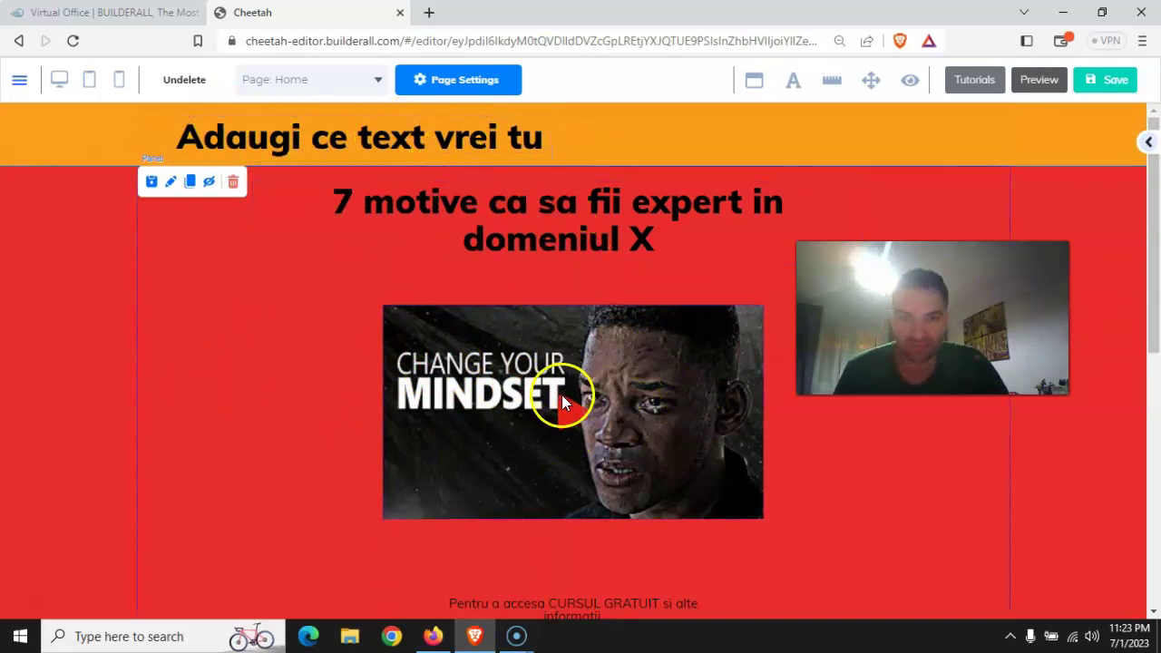
Clone the instruction text and place the copy between the headline and the video, moving the video down to make room
{"action": "scroll", "coordinate": [548, 458], "scroll_direction": "down", "scroll_amount": 2}
{"action": "left_click", "coordinate": [550, 450]}
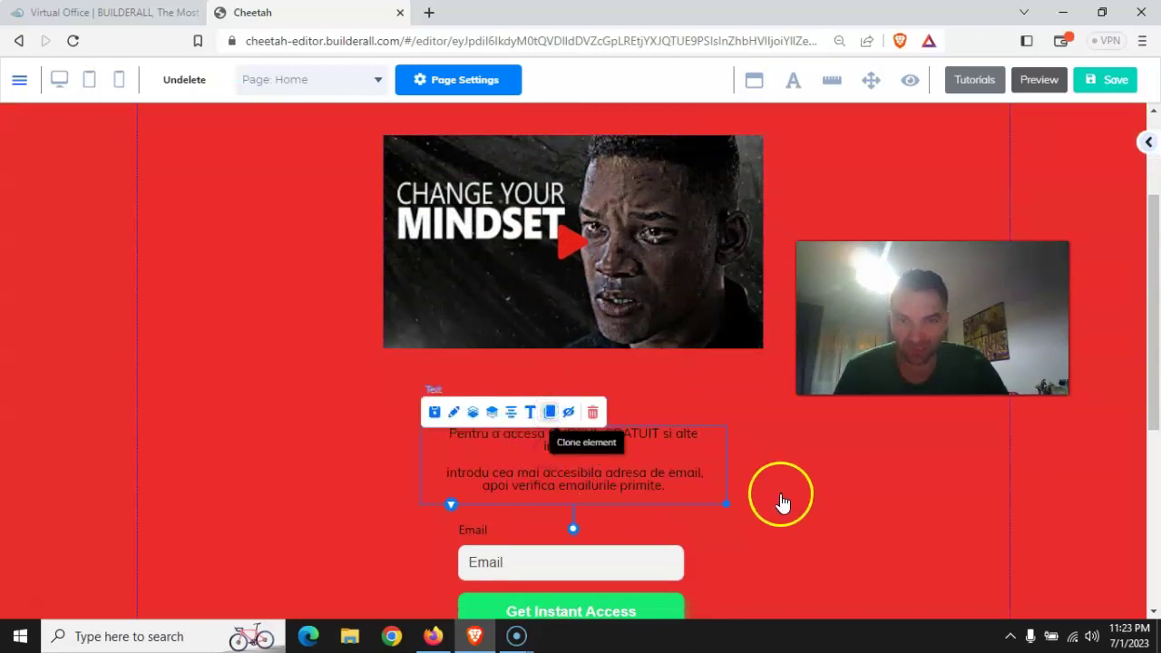
{"action": "left_click", "coordinate": [550, 414]}
{"action": "left_click_drag", "start_coordinate": [549, 482], "coordinate": [373, 298]}
{"action": "scroll", "coordinate": [376, 363], "scroll_direction": "up", "scroll_amount": 3}
{"action": "left_click_drag", "start_coordinate": [669, 420], "coordinate": [677, 496]}
{"action": "mouse_move", "coordinate": [333, 467]}
{"action": "left_mouse_down"}
{"action": "mouse_move", "coordinate": [487, 226]}
{"action": "mouse_move", "coordinate": [493, 306]}
{"action": "left_mouse_up"}
{"action": "left_click", "coordinate": [264, 320]}
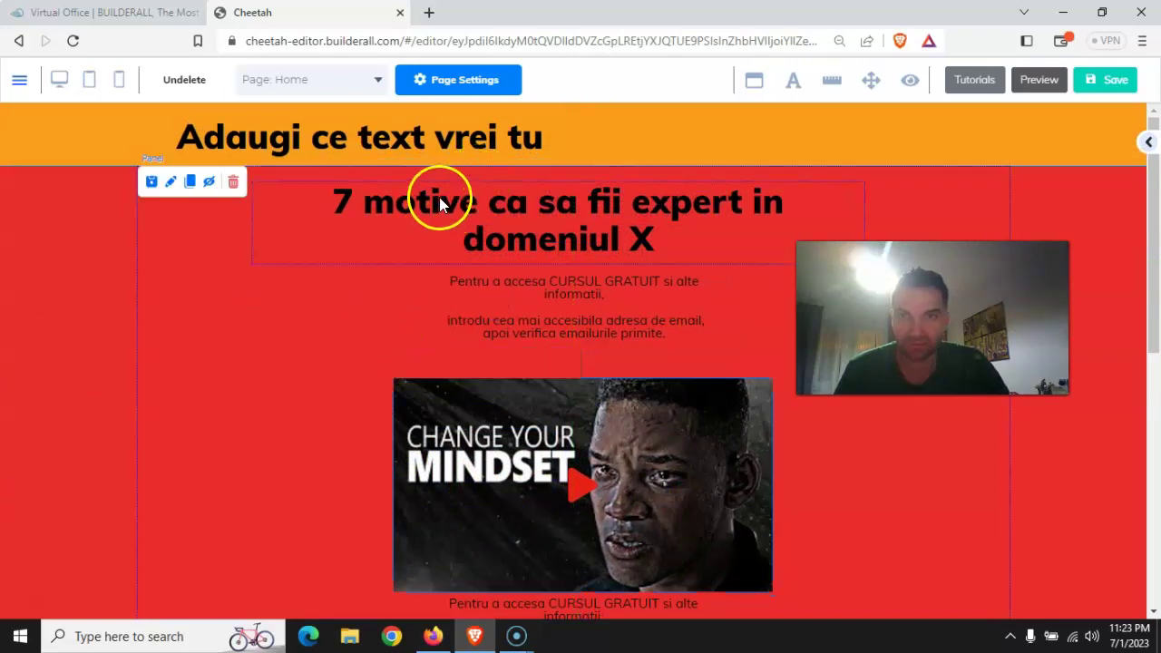
Replace the orange header's title text with "Masterclass Z"
{"action": "double_click", "coordinate": [430, 130]}
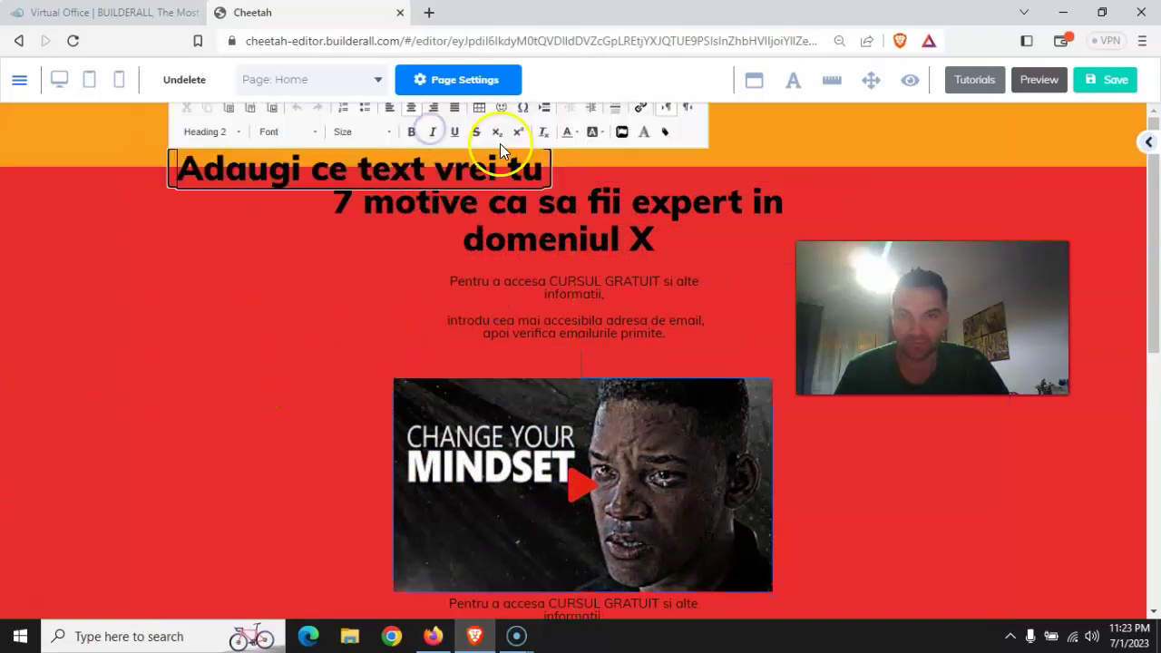
{"action": "left_click_drag", "start_coordinate": [538, 175], "coordinate": [326, 175]}
{"action": "left_click_drag", "start_coordinate": [199, 177], "coordinate": [181, 177]}
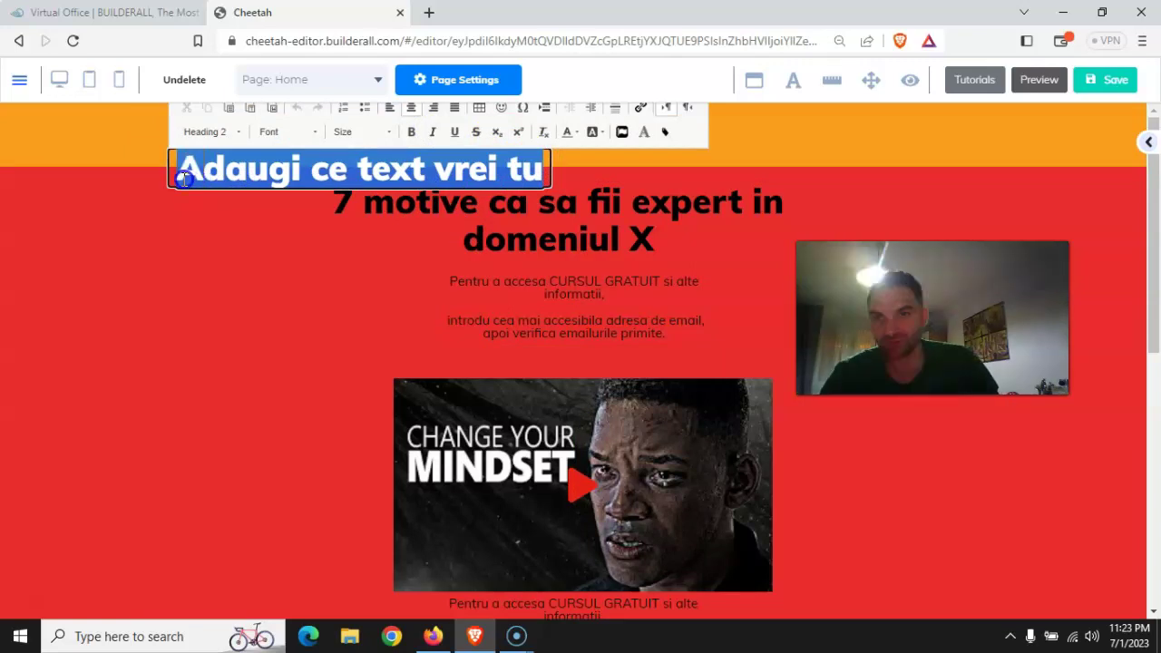
{"action": "type", "text": "Masterclass cu m"}
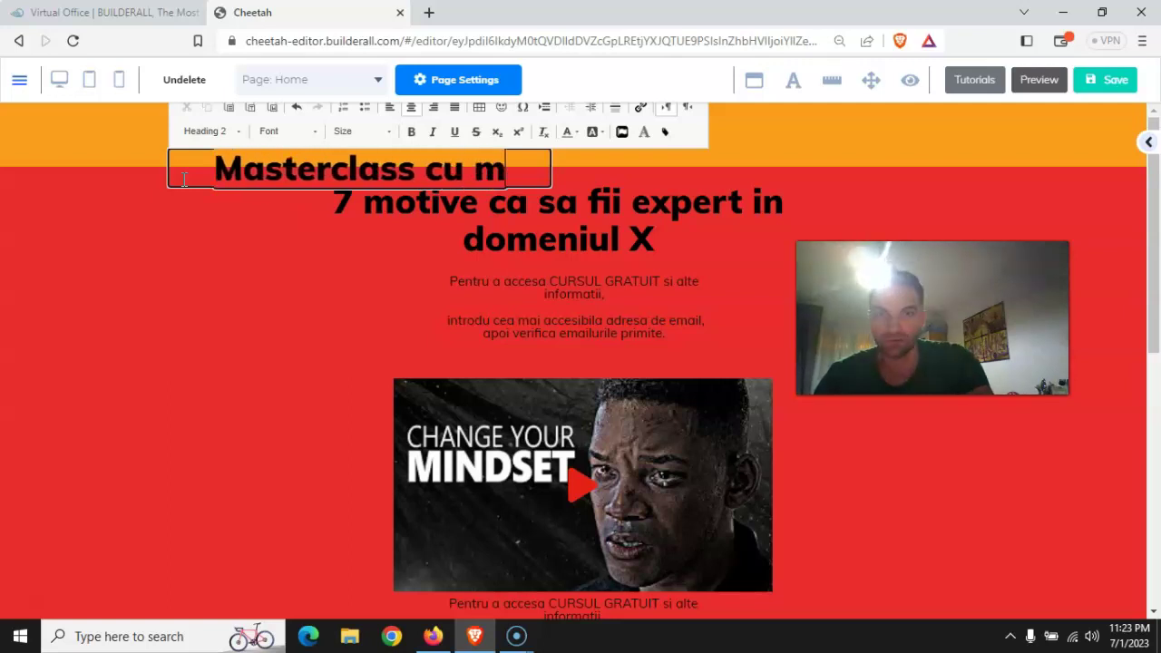
{"action": "key", "text": "BackSpace"}
{"action": "key", "text": "BackSpace"}
{"action": "key", "text": "BackSpace"}
{"action": "key", "text": "BackSpace"}
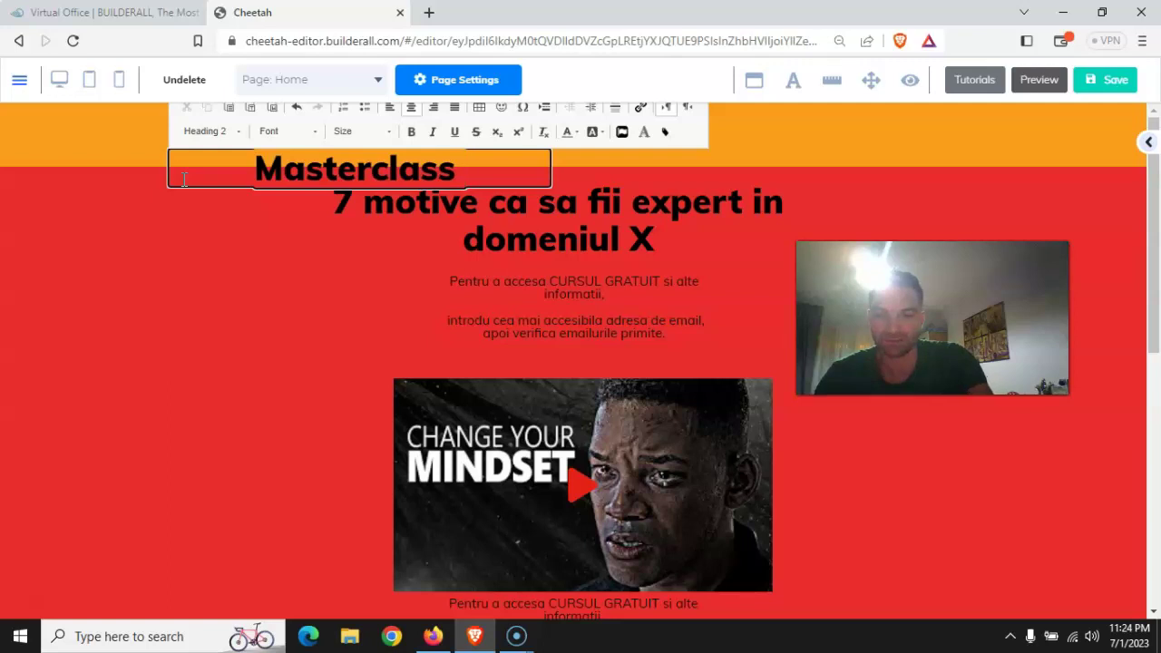
{"action": "type", "text": "Z"}
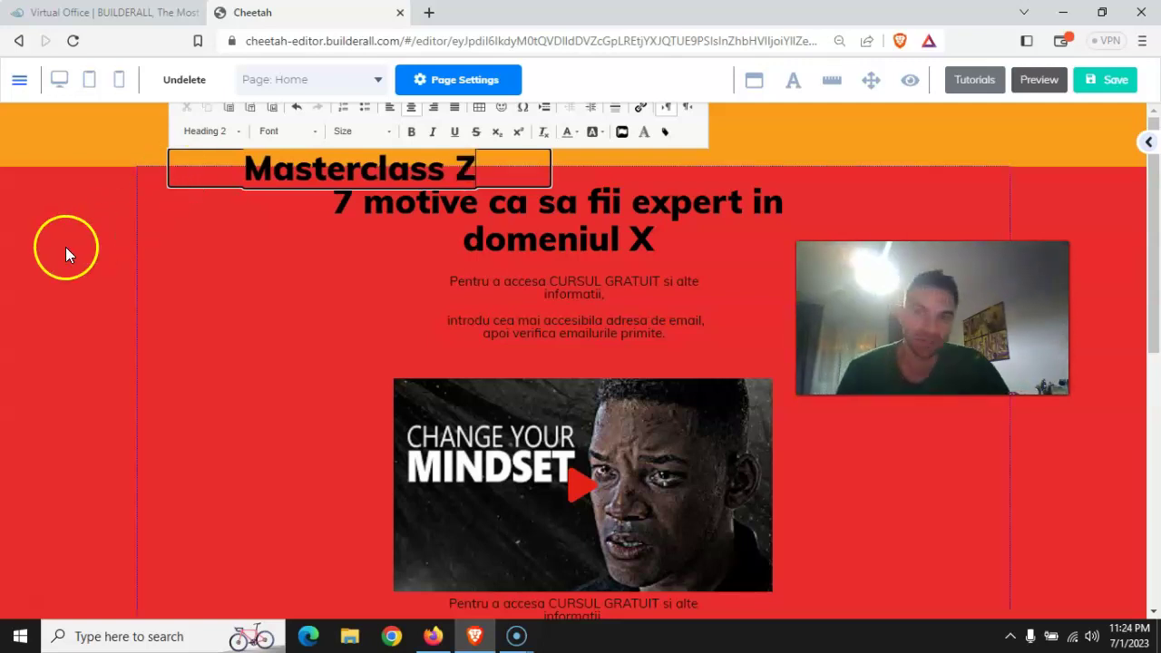
{"action": "left_click", "coordinate": [223, 339]}
Center the "Masterclass Z" title box horizontally in the orange header
{"action": "left_click_drag", "start_coordinate": [331, 156], "coordinate": [462, 148]}
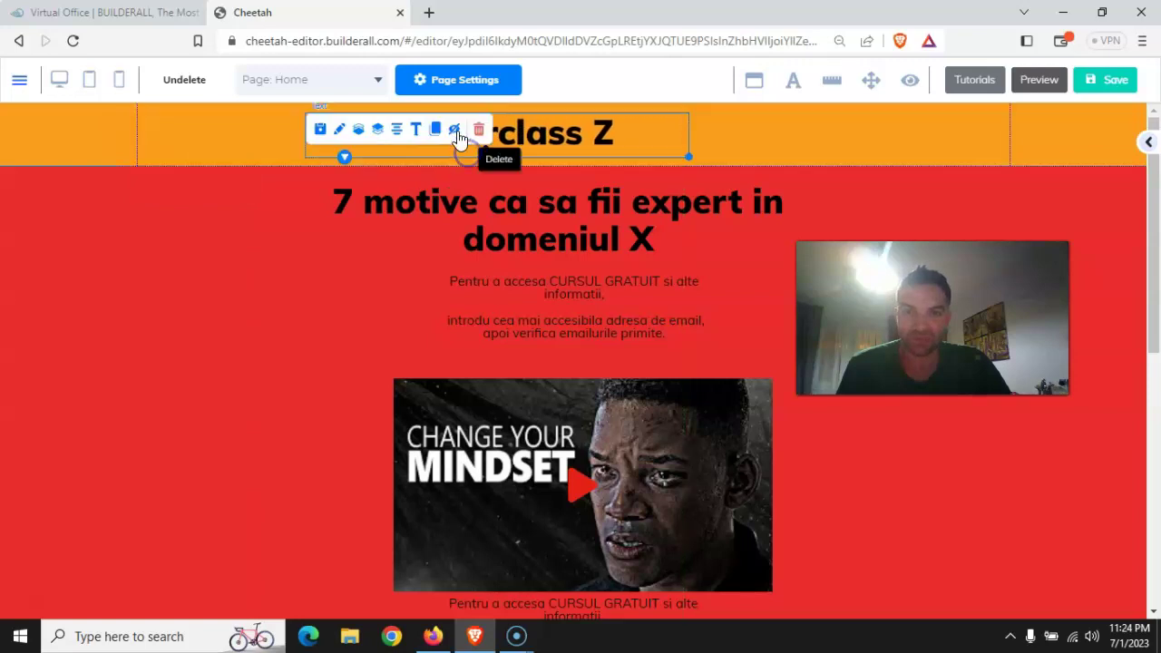
{"action": "left_click", "coordinate": [400, 142]}
{"action": "left_click", "coordinate": [246, 306]}
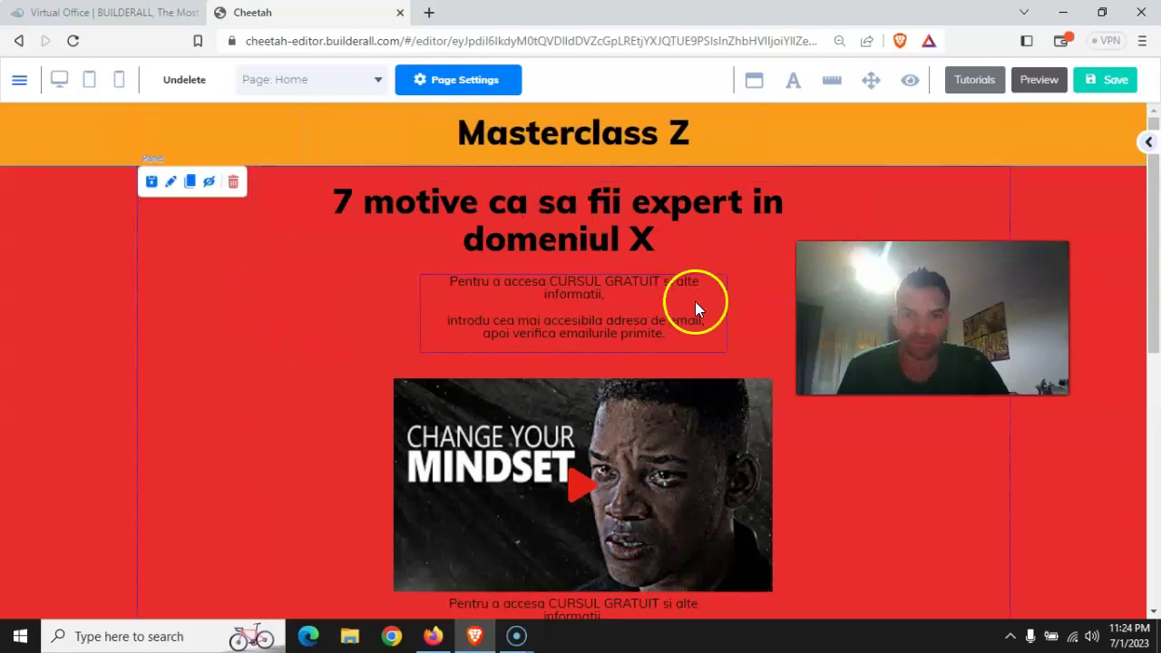
Replace the cloned instruction text above the video with "Da click pe videoul de mai jos!"
{"action": "scroll", "coordinate": [304, 337], "scroll_direction": "down", "scroll_amount": 1}
{"action": "double_click", "coordinate": [533, 219]}
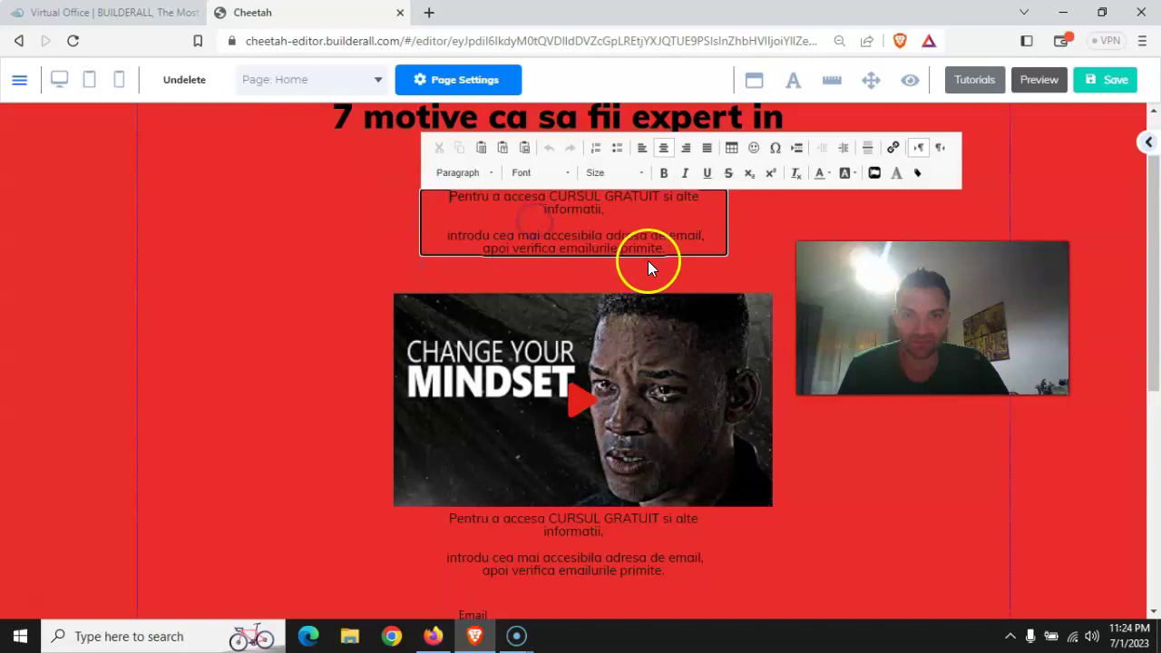
{"action": "left_click_drag", "start_coordinate": [666, 247], "coordinate": [443, 192]}
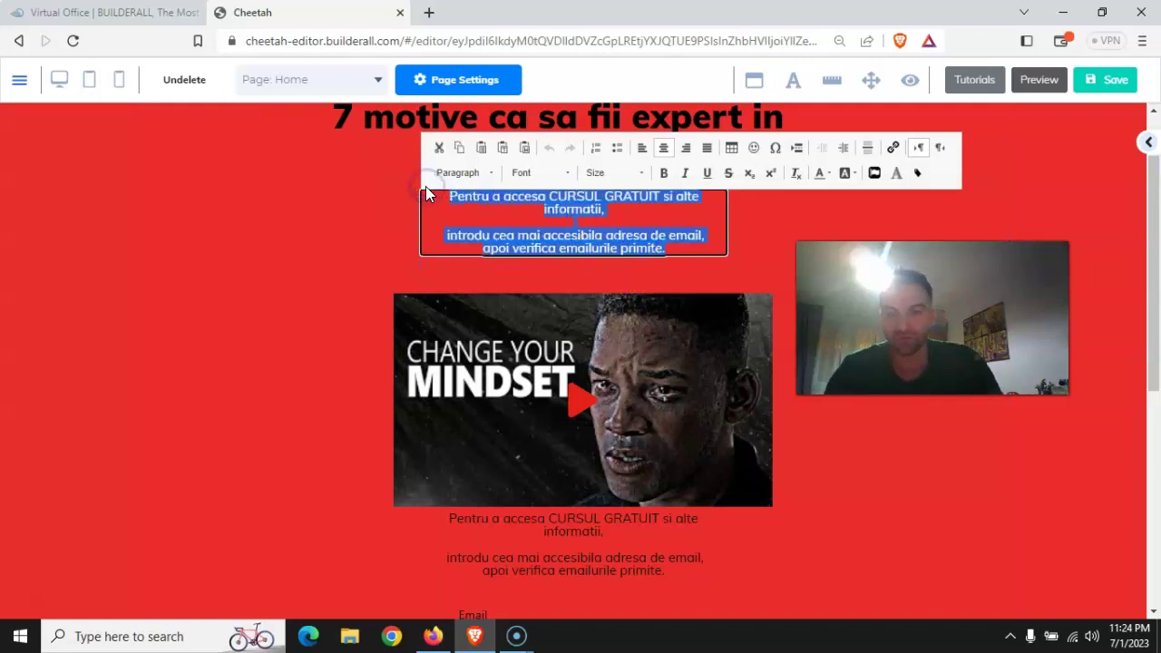
{"action": "type", "text": "Da click pe"}
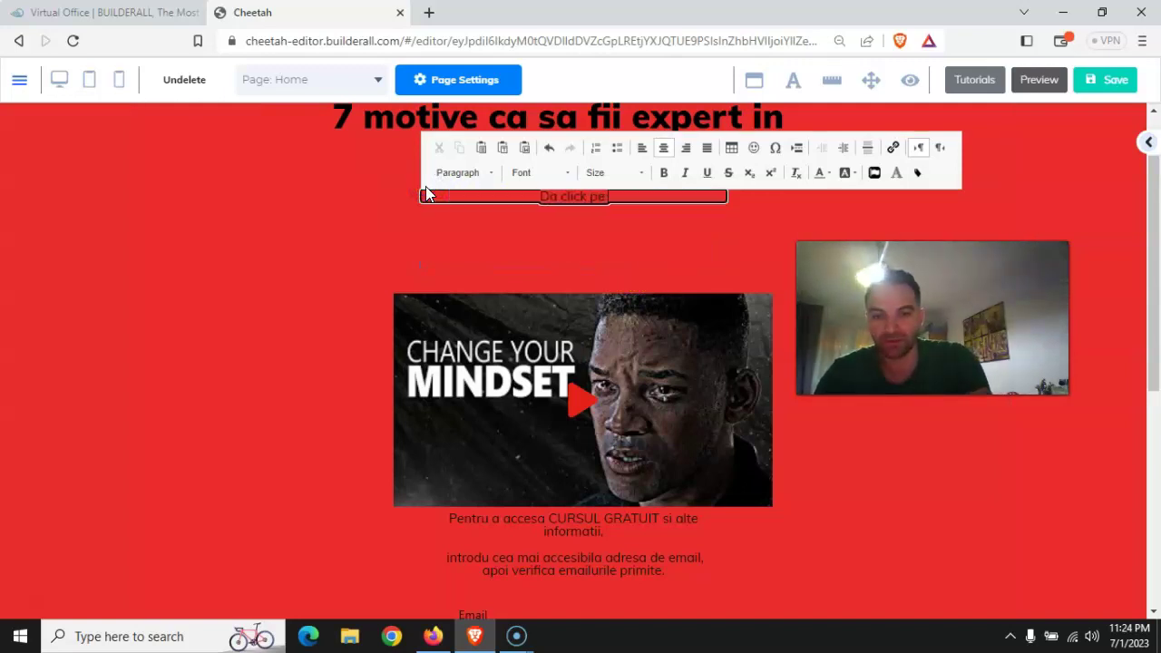
{"action": "type", "text": " videoul de mai jos!"}
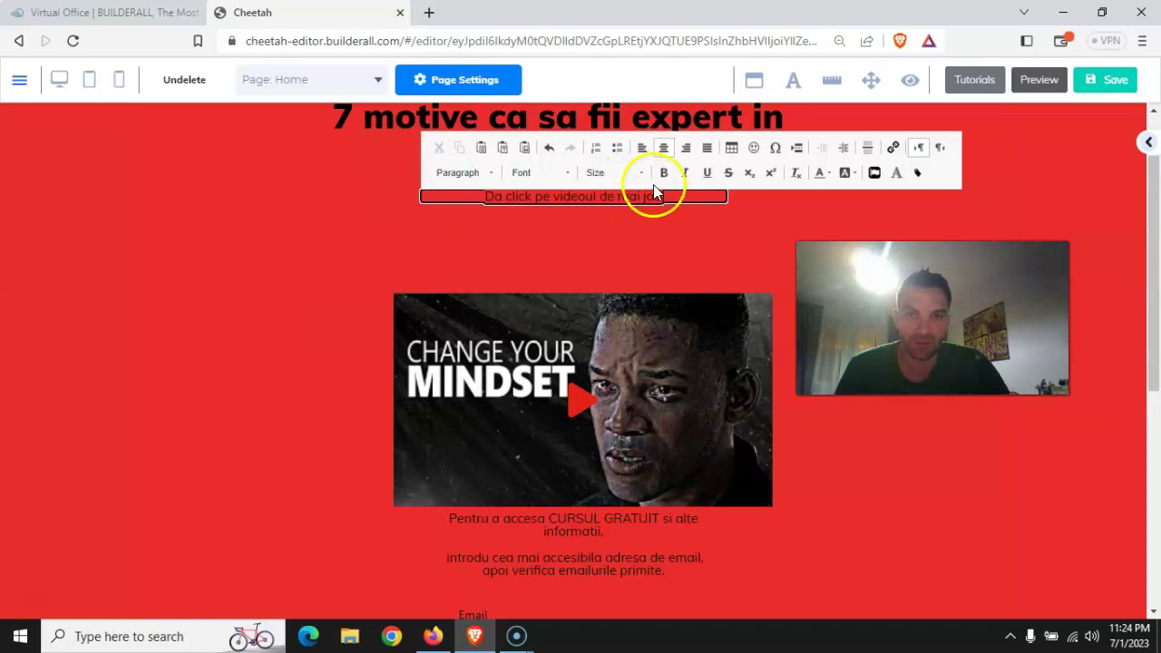
Set the font size of the "Da click pe videoul de mai jos!" line to 20
{"action": "left_click_drag", "start_coordinate": [655, 196], "coordinate": [436, 198]}
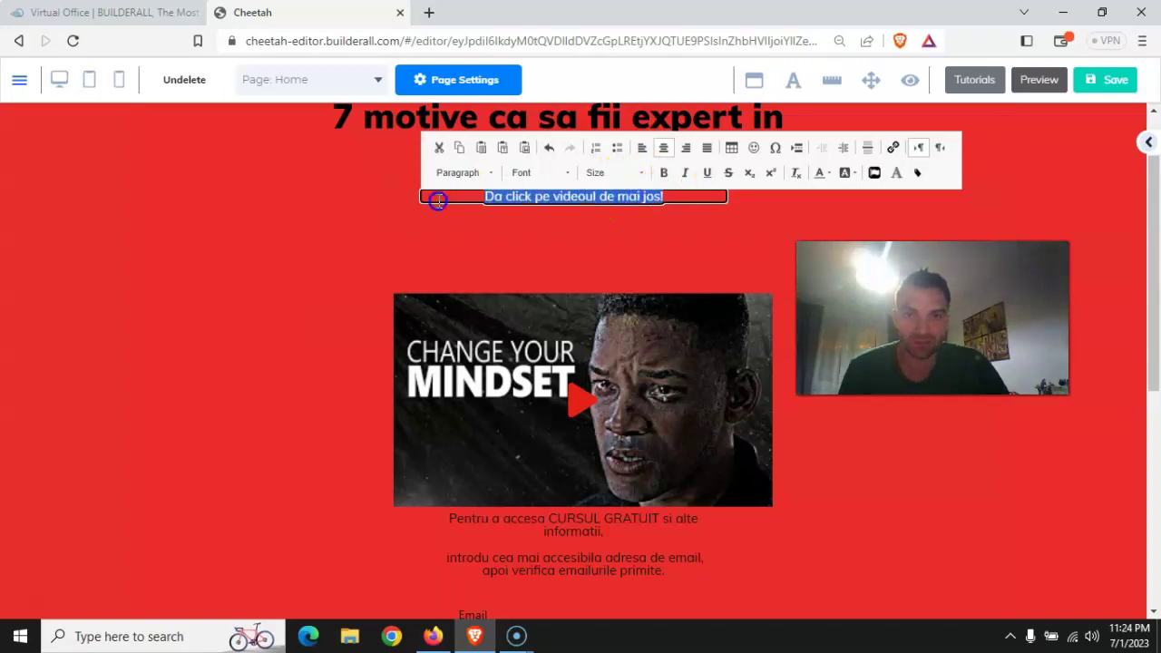
{"action": "left_click", "coordinate": [642, 173]}
{"action": "scroll", "coordinate": [629, 254], "scroll_direction": "down", "scroll_amount": 6}
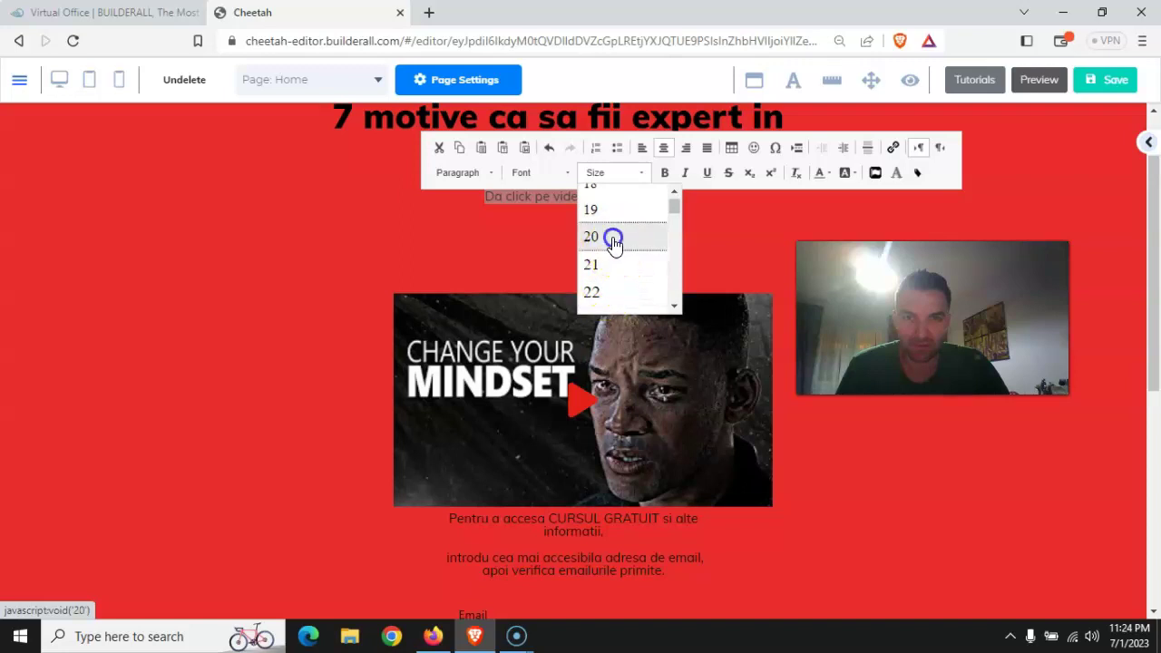
{"action": "left_click", "coordinate": [613, 237]}
{"action": "left_click", "coordinate": [641, 241]}
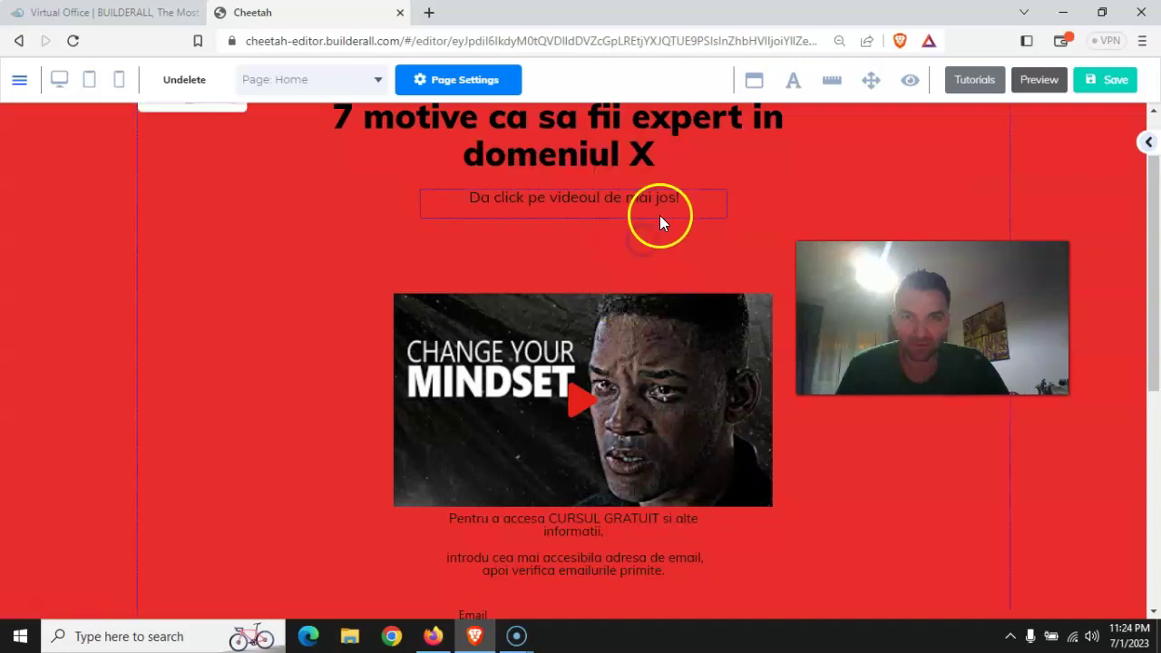
Move the "Da click pe videoul de mai jos!" text slightly down toward the video and center it horizontally on the page
{"action": "left_click_drag", "start_coordinate": [651, 205], "coordinate": [640, 230]}
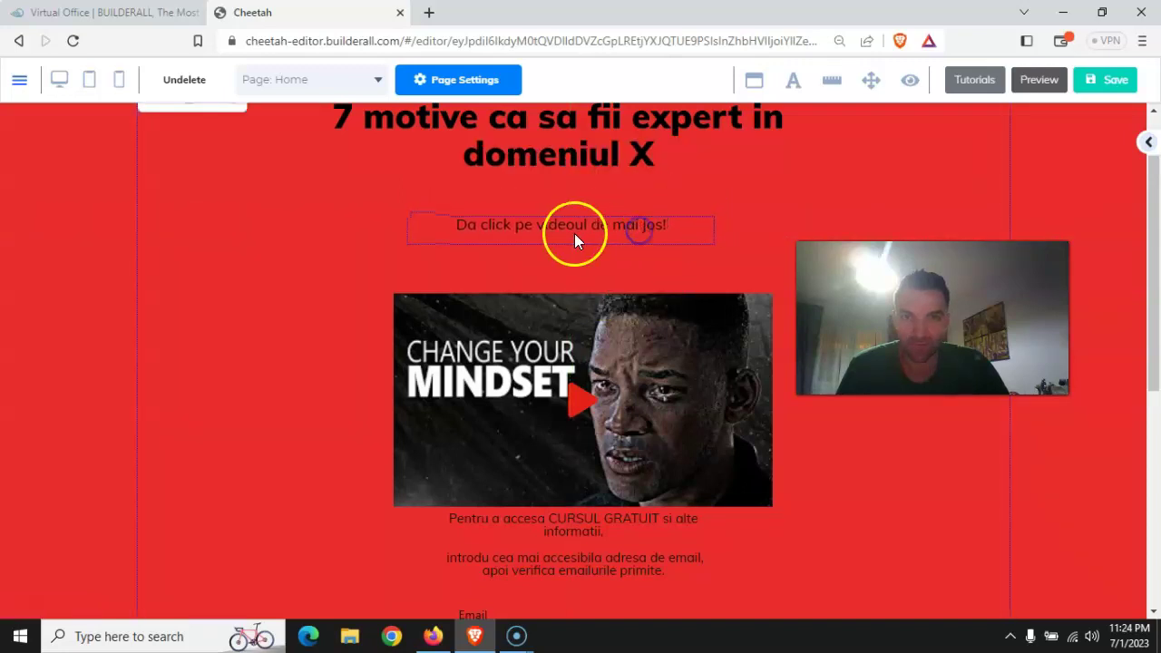
{"action": "left_click", "coordinate": [530, 231]}
{"action": "left_click", "coordinate": [490, 202]}
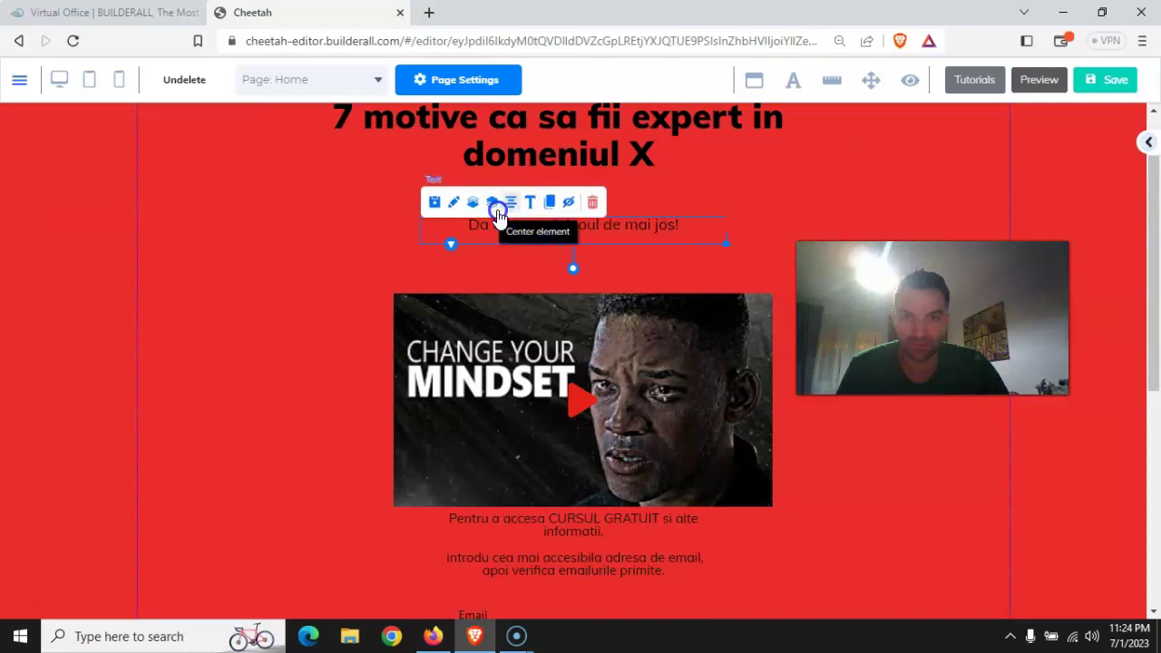
Center the headline "7 motive ca sa fii expert in domeniul X" horizontally on the page
{"action": "left_click", "coordinate": [519, 264]}
{"action": "left_click", "coordinate": [574, 178]}
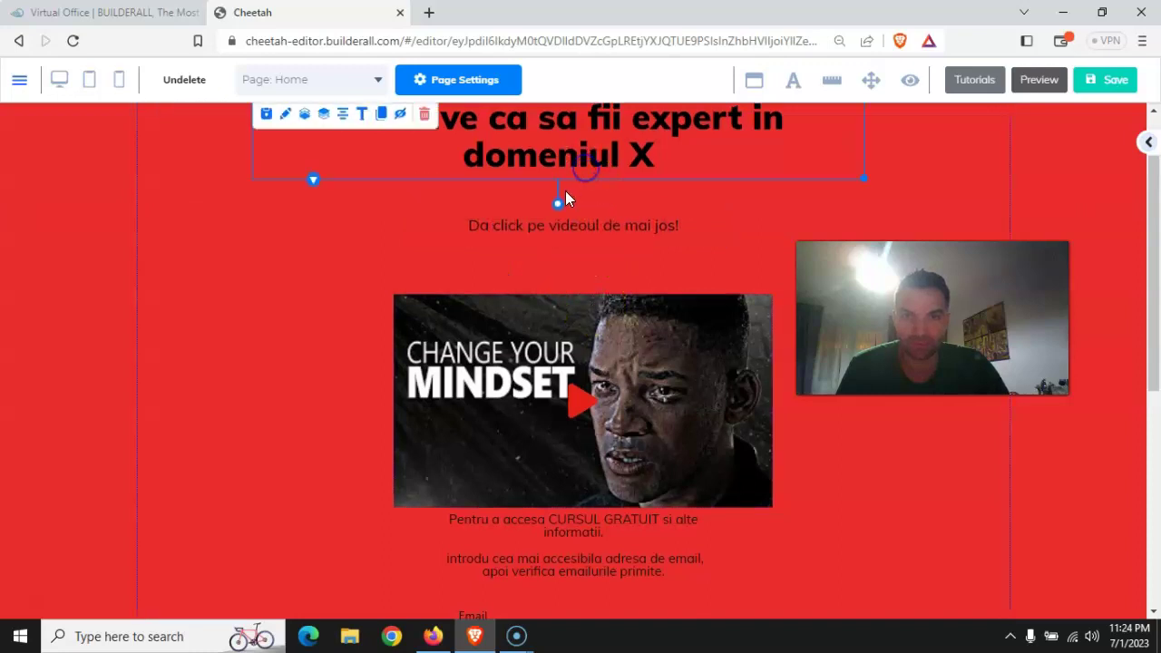
{"action": "scroll", "coordinate": [565, 191], "scroll_direction": "up", "scroll_amount": 1}
{"action": "left_click", "coordinate": [343, 199]}
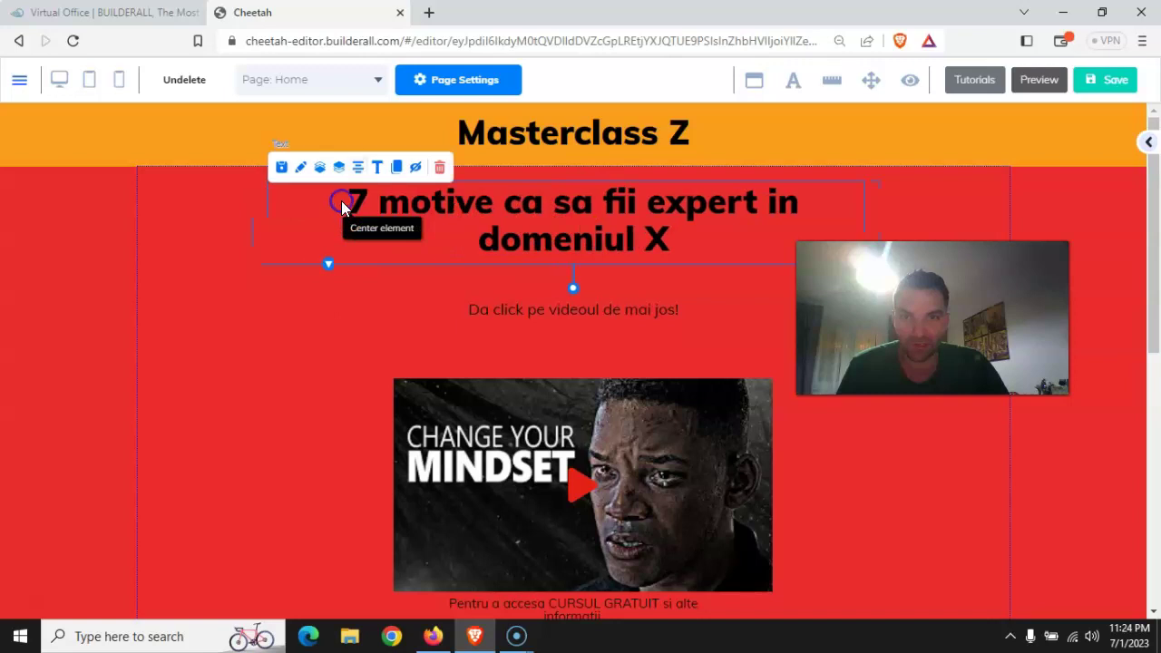
Move the YouTube video up so it sits directly beneath the "Da click pe videoul de mai jos!" line
{"action": "left_click", "coordinate": [562, 484]}
{"action": "left_click", "coordinate": [503, 364]}
{"action": "left_click_drag", "start_coordinate": [552, 423], "coordinate": [584, 383]}
{"action": "left_click", "coordinate": [279, 464]}
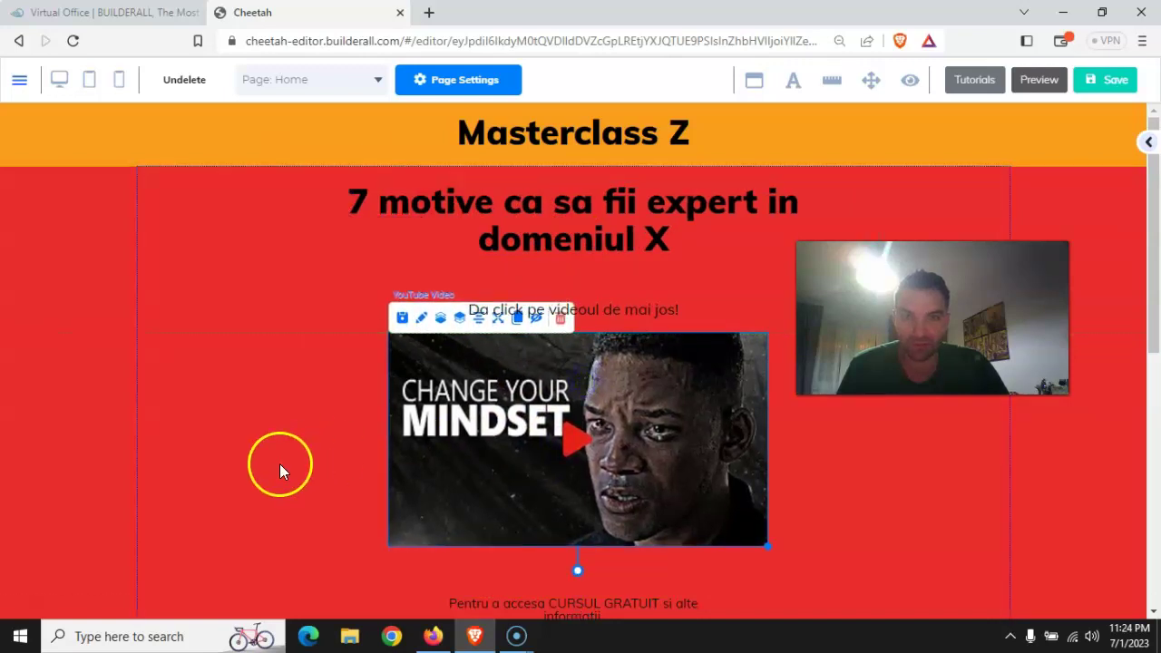
{"action": "left_click", "coordinate": [370, 414]}
Shorten the red section by raising its lower edge to just below the "Get Instant Access" button
{"action": "scroll", "coordinate": [324, 423], "scroll_direction": "down", "scroll_amount": 3}
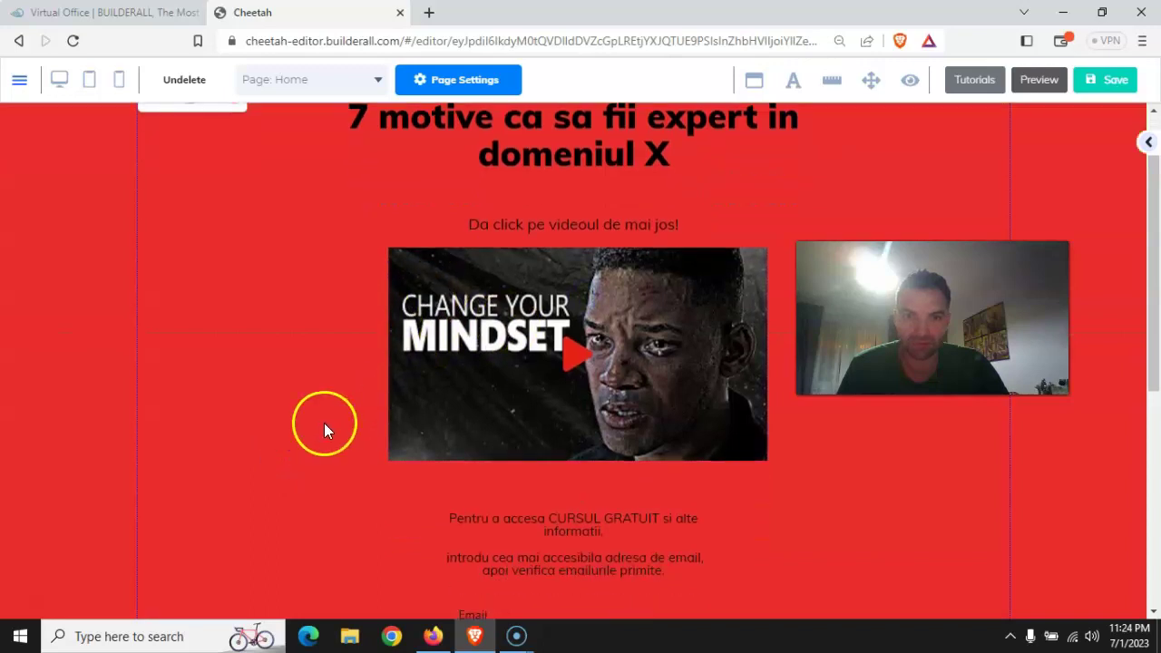
{"action": "scroll", "coordinate": [493, 406], "scroll_direction": "down", "scroll_amount": 3}
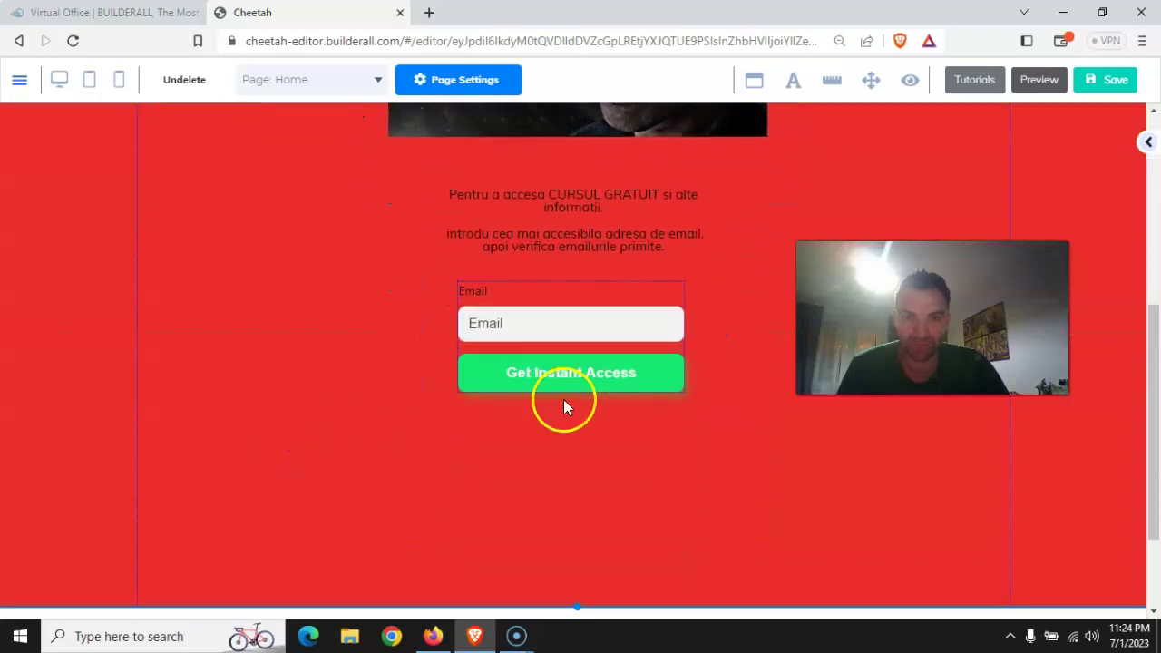
{"action": "left_click_drag", "start_coordinate": [581, 469], "coordinate": [588, 320]}
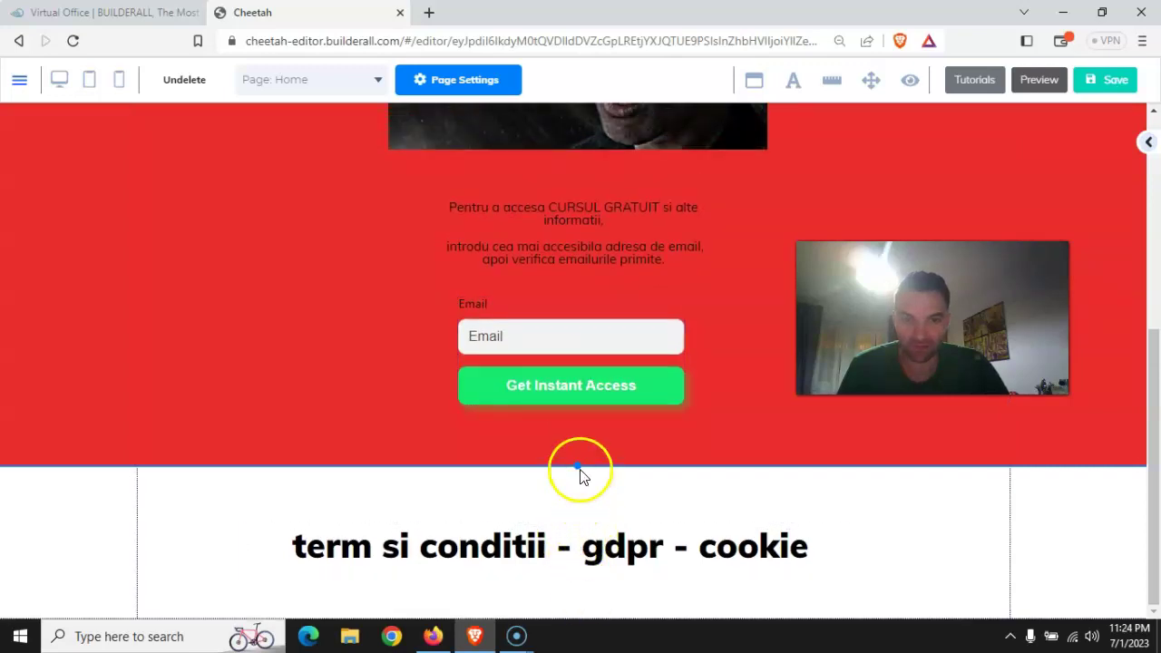
Try to shorten the white footer panel containing "term si conditii - gdpr - cookie" by raising its lower edge
{"action": "left_click", "coordinate": [569, 620]}
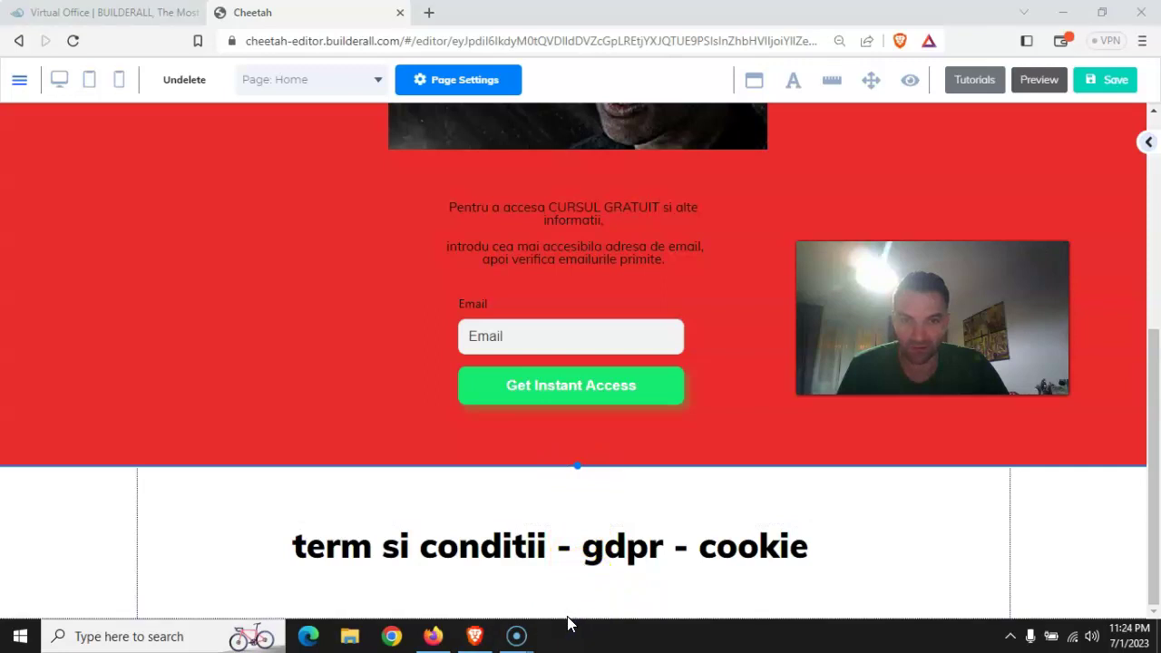
{"action": "left_click", "coordinate": [578, 564]}
{"action": "left_click", "coordinate": [571, 595]}
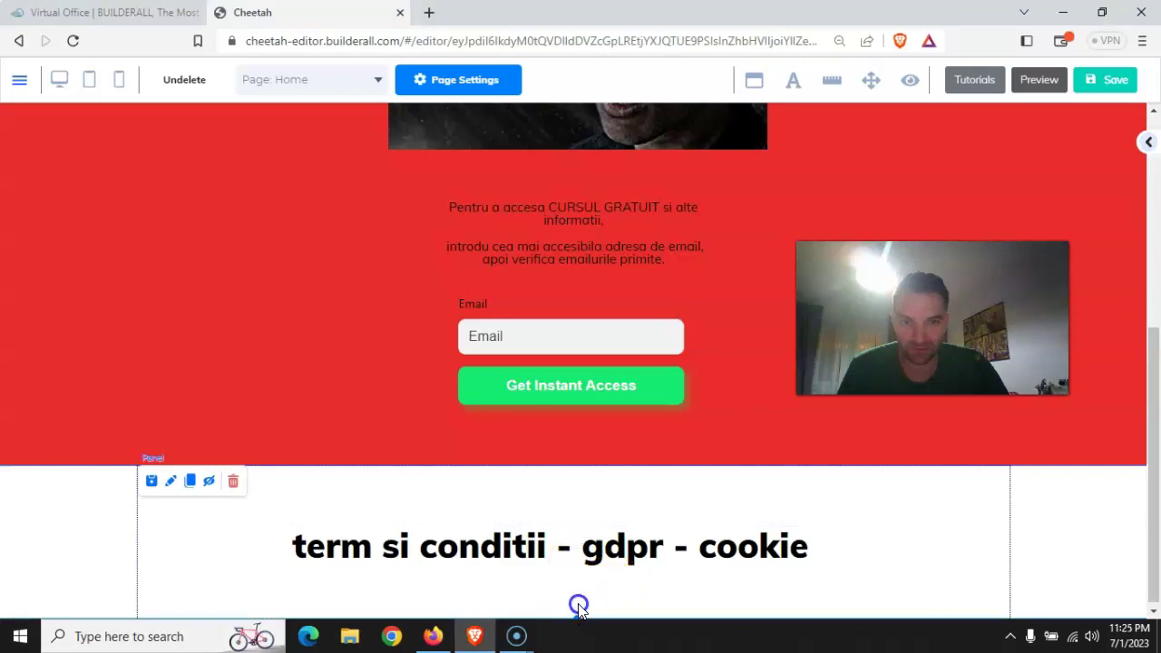
{"action": "scroll", "coordinate": [591, 601], "scroll_direction": "down", "scroll_amount": 1}
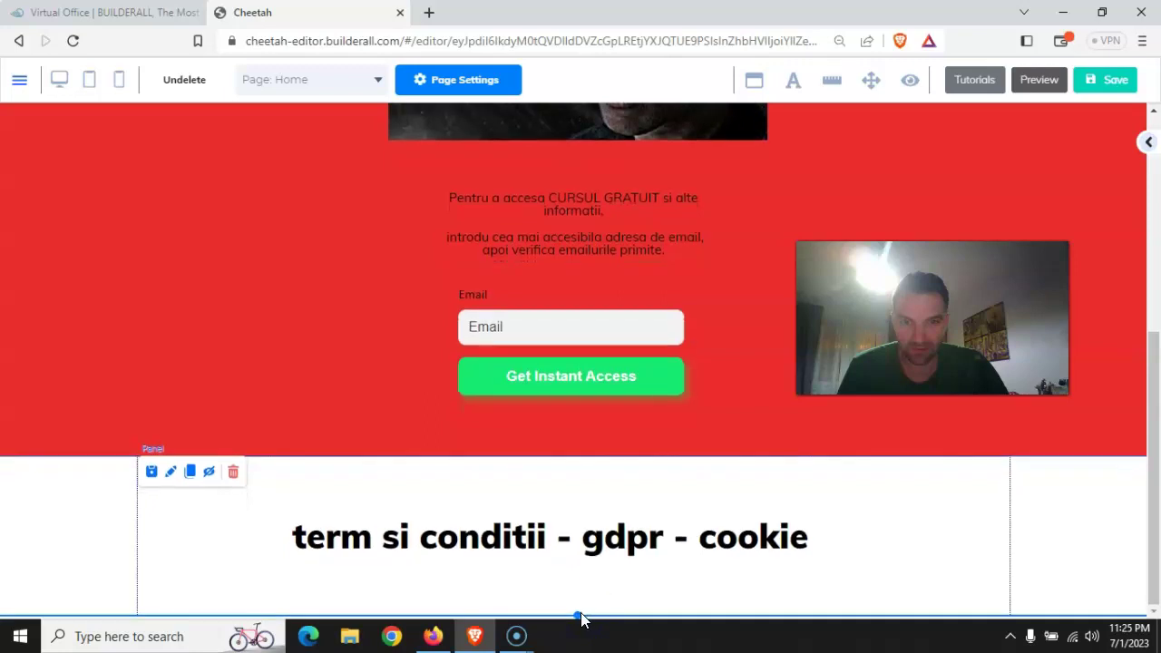
{"action": "left_click_drag", "start_coordinate": [576, 615], "coordinate": [577, 585]}
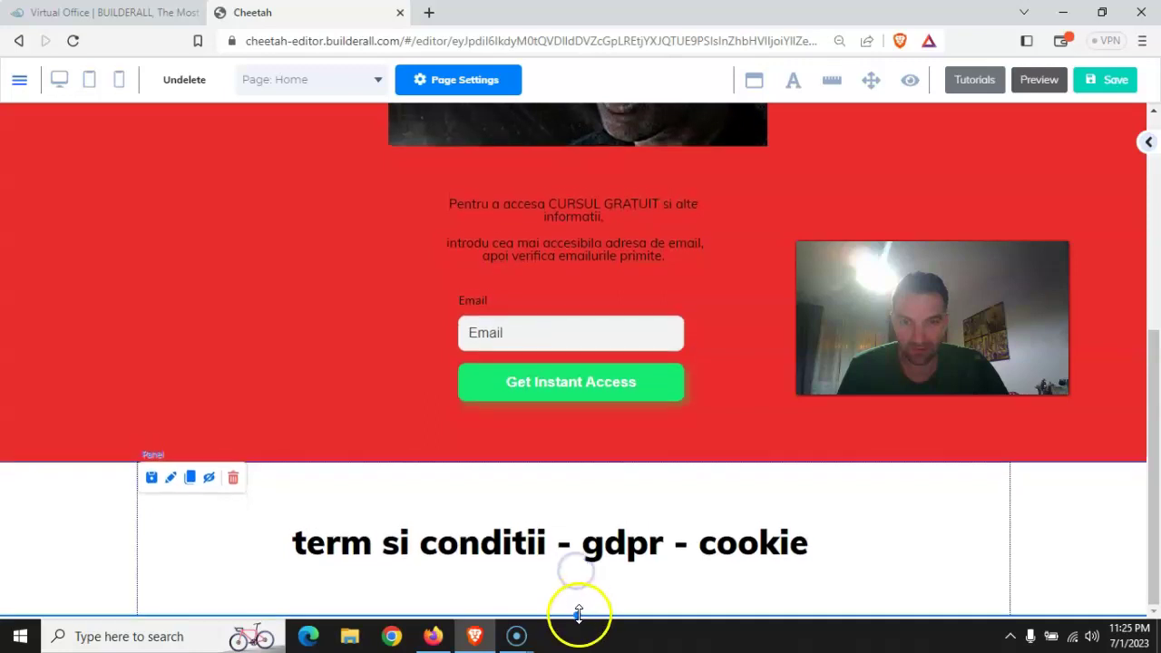
Move the footer text down within the white panel and trim the red section slightly closer to the form button
{"action": "left_click_drag", "start_coordinate": [576, 550], "coordinate": [599, 580]}
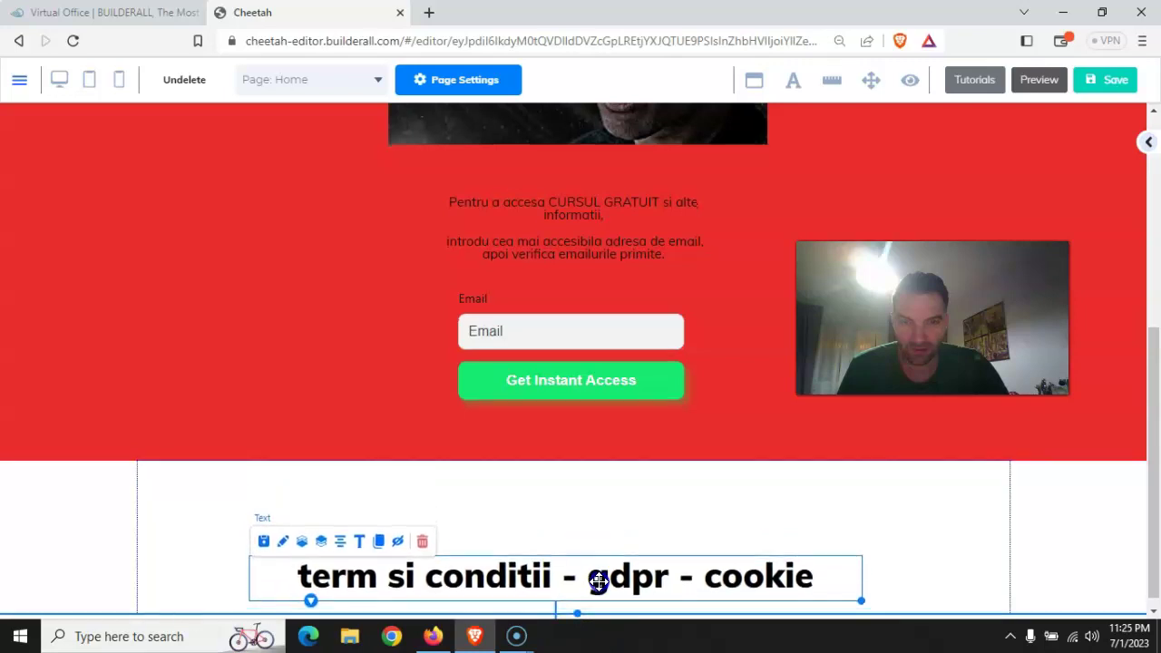
{"action": "left_click", "coordinate": [560, 453]}
{"action": "mouse_move", "coordinate": [575, 462]}
{"action": "left_mouse_down"}
{"action": "mouse_move", "coordinate": [578, 531]}
{"action": "mouse_move", "coordinate": [585, 446]}
{"action": "left_mouse_up"}
Move the footer text to the upper part of the white panel and try again to reduce the panel's height
{"action": "left_click_drag", "start_coordinate": [575, 565], "coordinate": [580, 505]}
{"action": "double_click", "coordinate": [581, 505]}
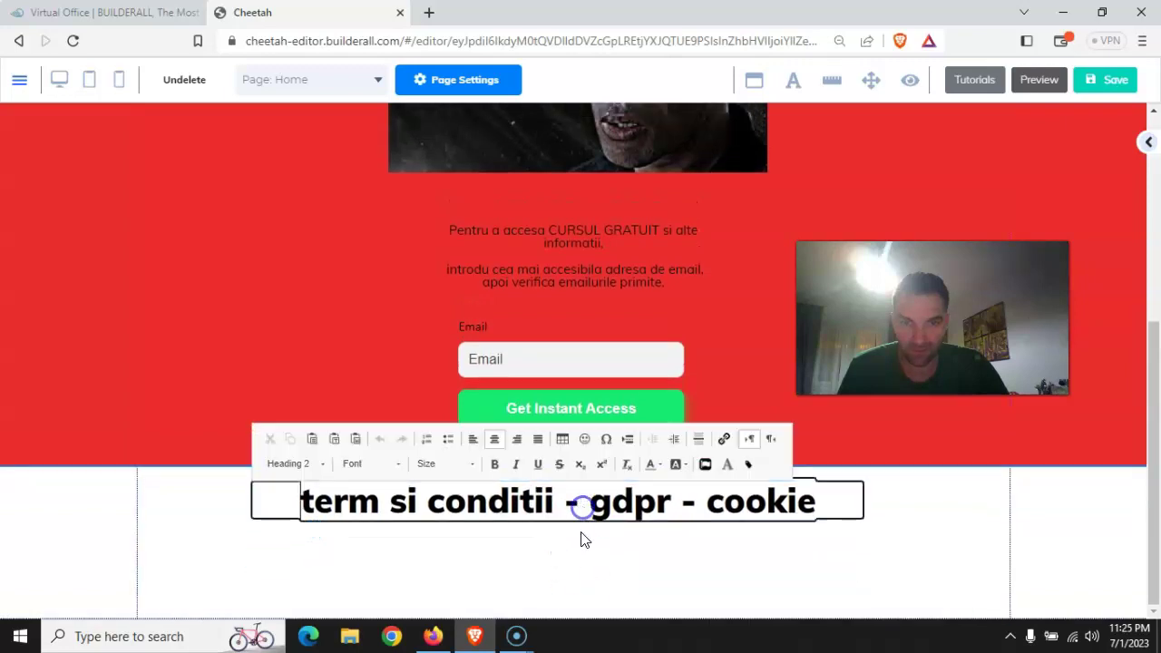
{"action": "left_click", "coordinate": [575, 591]}
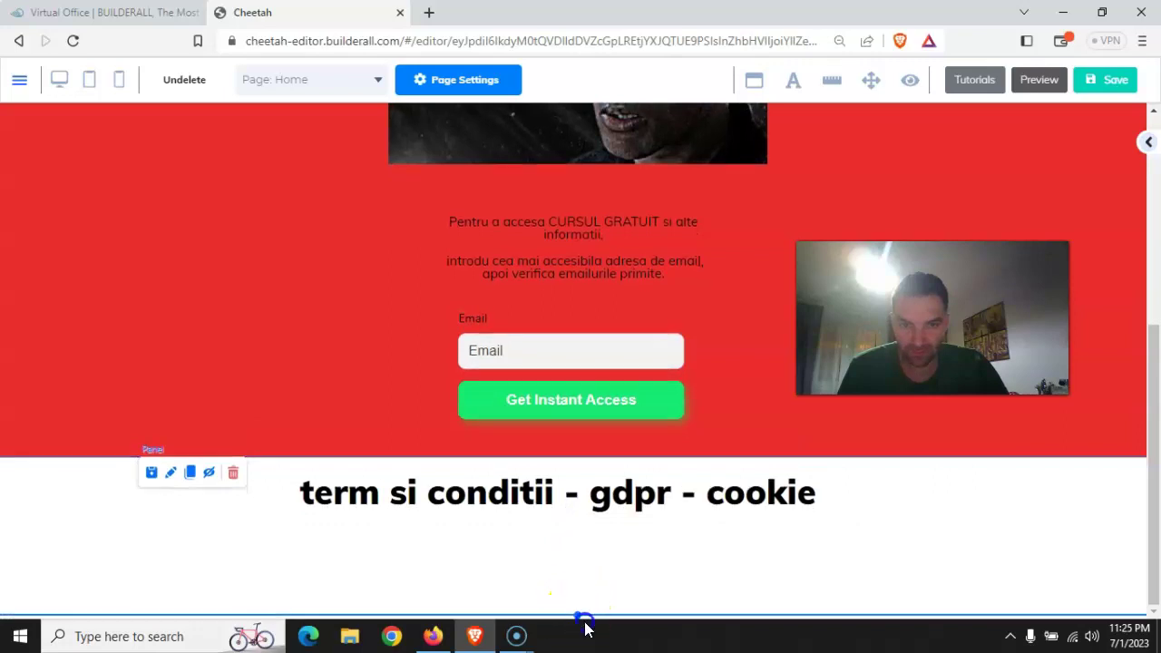
{"action": "left_click_drag", "start_coordinate": [577, 614], "coordinate": [590, 566]}
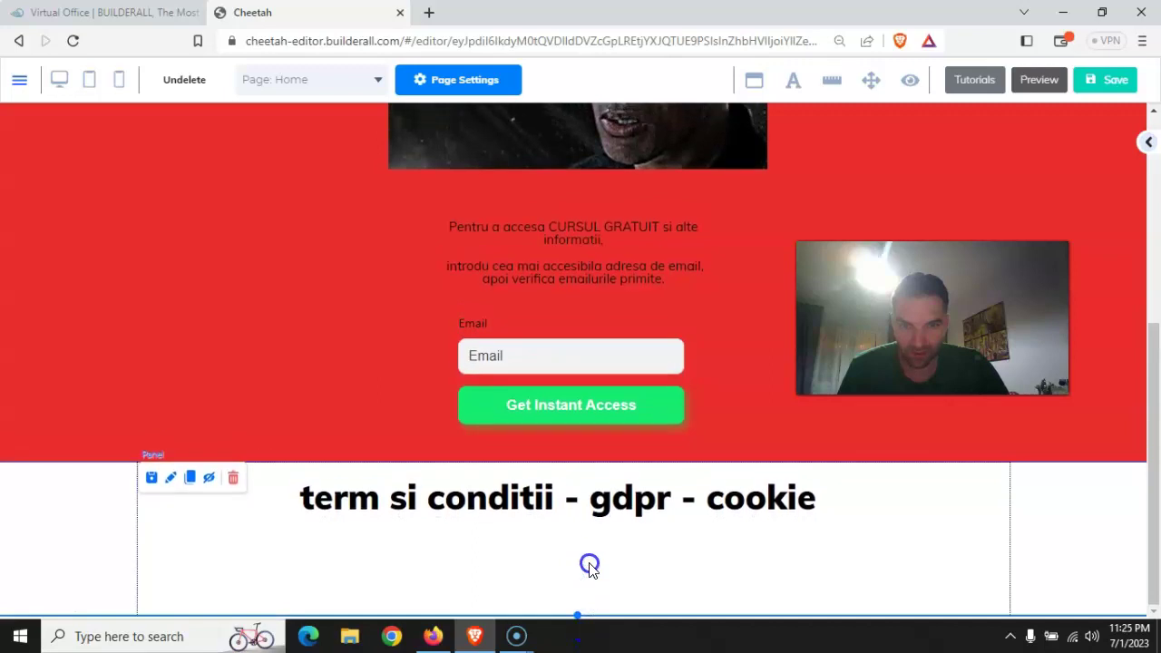
Move the "term si conditii - gdpr - cookie" text to the footer panel's lower edge and center it horizontally
{"action": "left_click", "coordinate": [586, 498]}
{"action": "left_click_drag", "start_coordinate": [557, 520], "coordinate": [578, 600]}
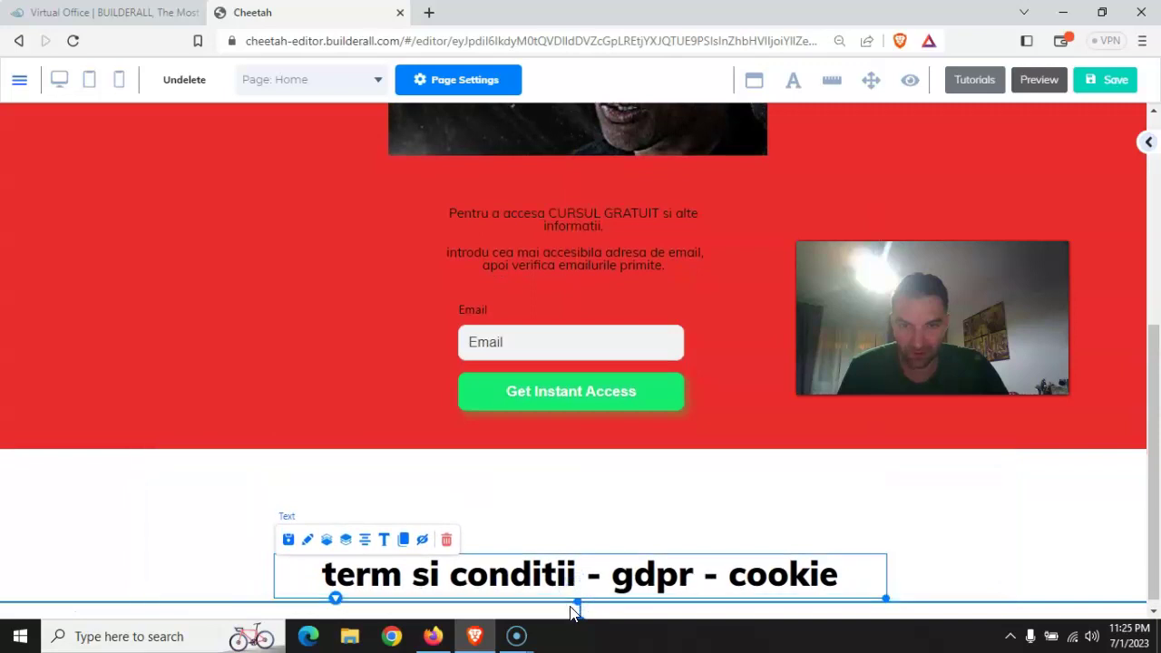
{"action": "left_click", "coordinate": [570, 574]}
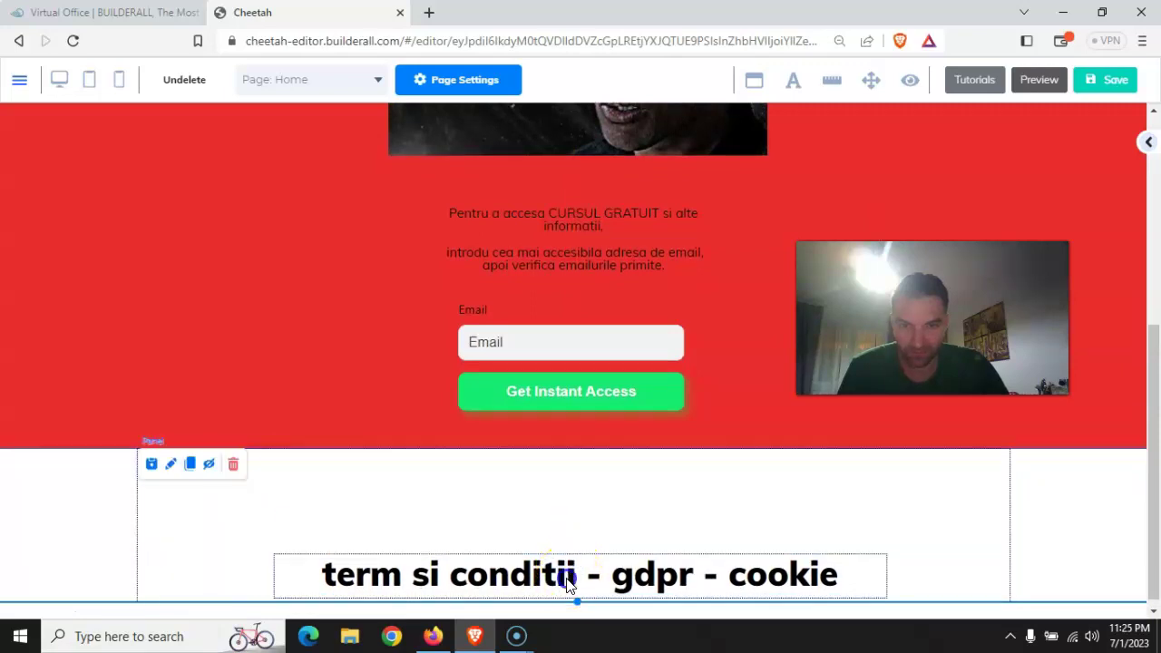
{"action": "left_click", "coordinate": [567, 583]}
{"action": "left_click", "coordinate": [367, 545]}
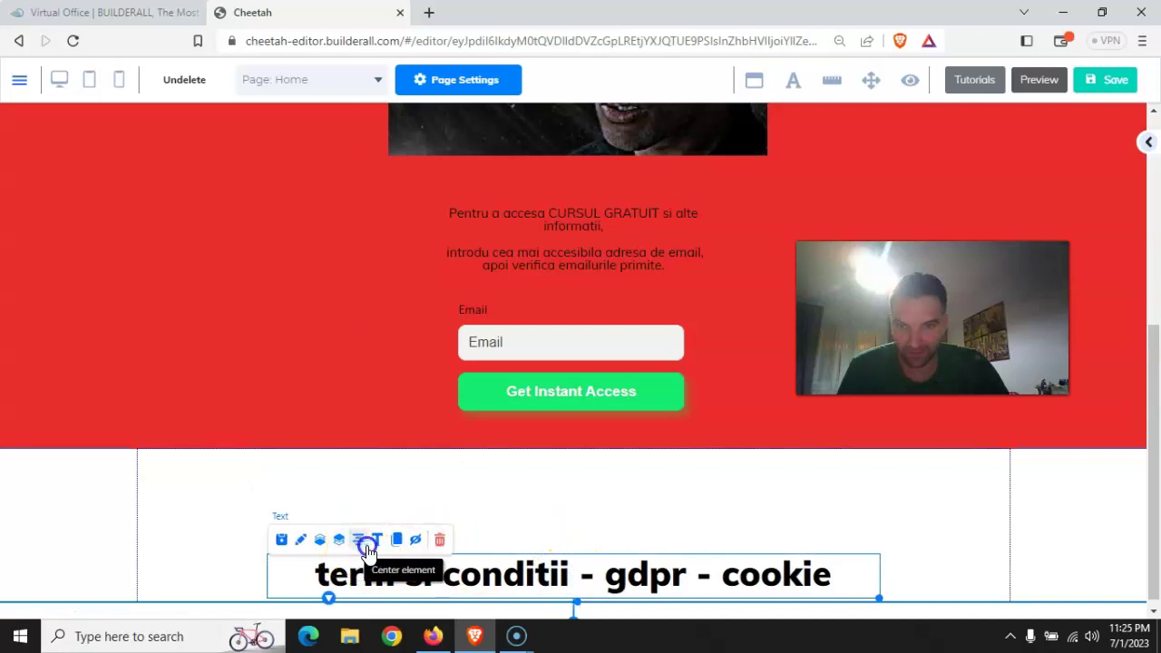
Adjust the red section's lower edge to leave a small gap below the "Get Instant Access" button
{"action": "left_click", "coordinate": [573, 445]}
{"action": "mouse_move", "coordinate": [577, 452]}
{"action": "left_mouse_down"}
{"action": "mouse_move", "coordinate": [570, 547]}
{"action": "mouse_move", "coordinate": [576, 442]}
{"action": "left_mouse_up"}
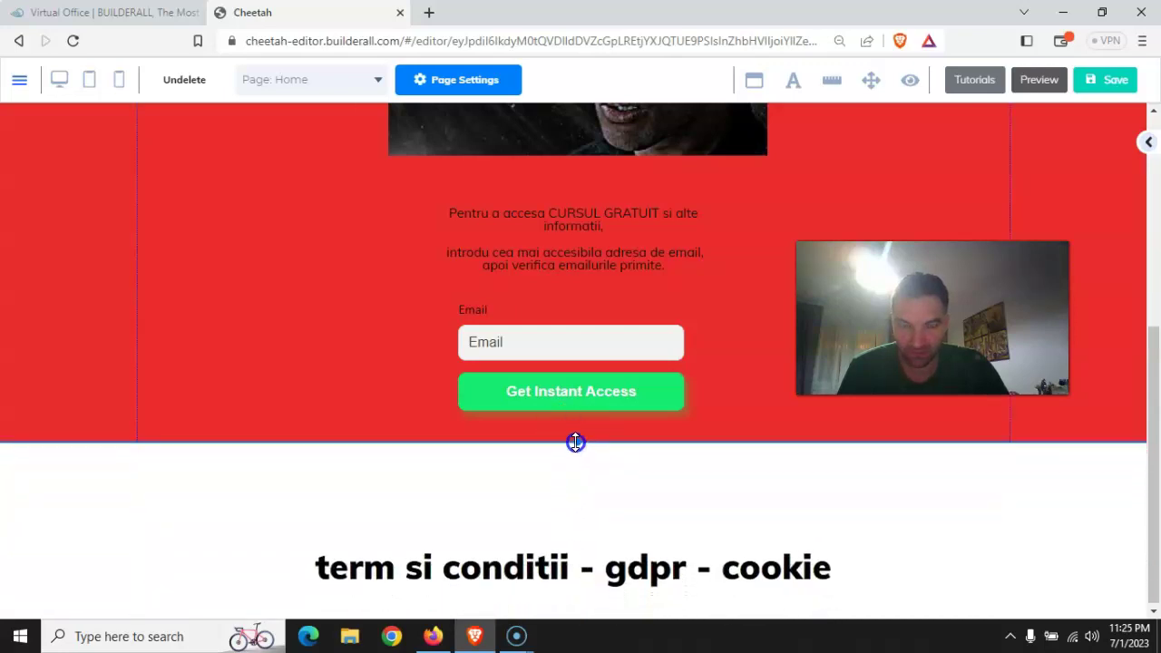
{"action": "left_click_drag", "start_coordinate": [562, 513], "coordinate": [564, 470]}
Give the footer panel a solid dark yellow background color, D5C518
{"action": "scroll", "coordinate": [426, 486], "scroll_direction": "down", "scroll_amount": 1}
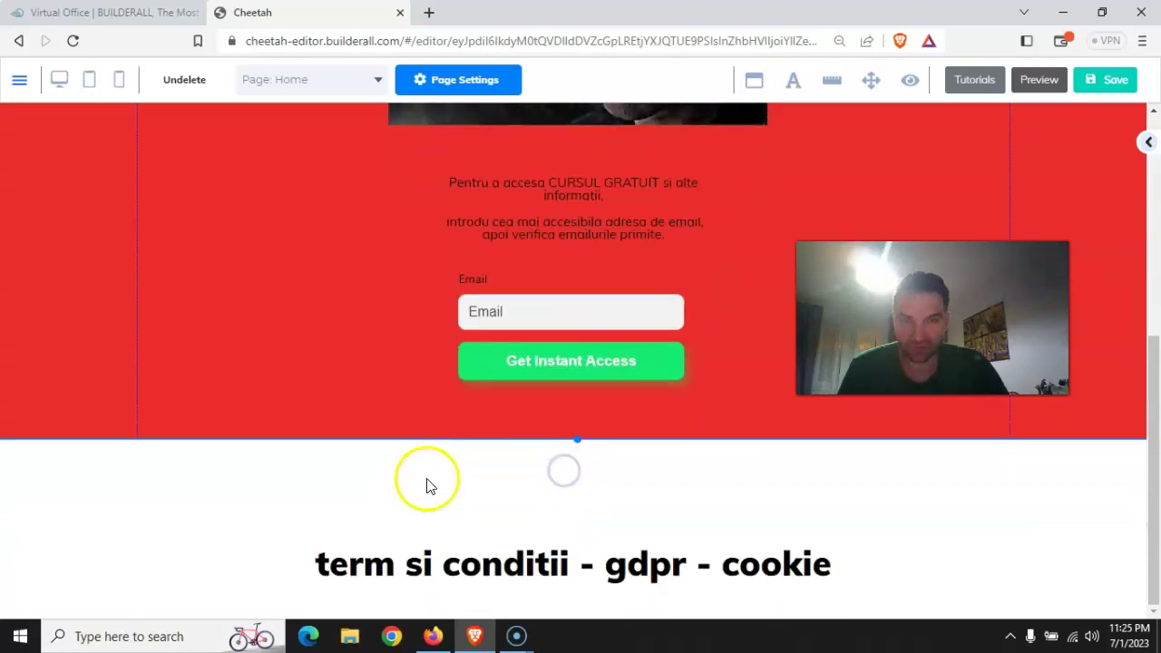
{"action": "left_click", "coordinate": [150, 485]}
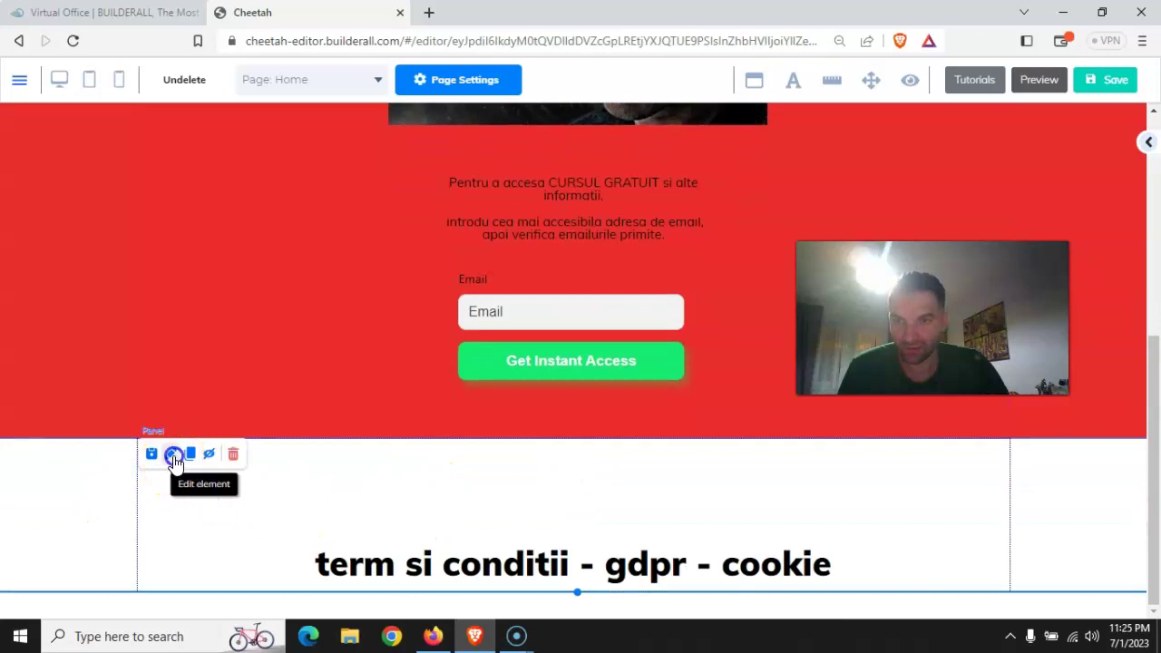
{"action": "left_click", "coordinate": [262, 457]}
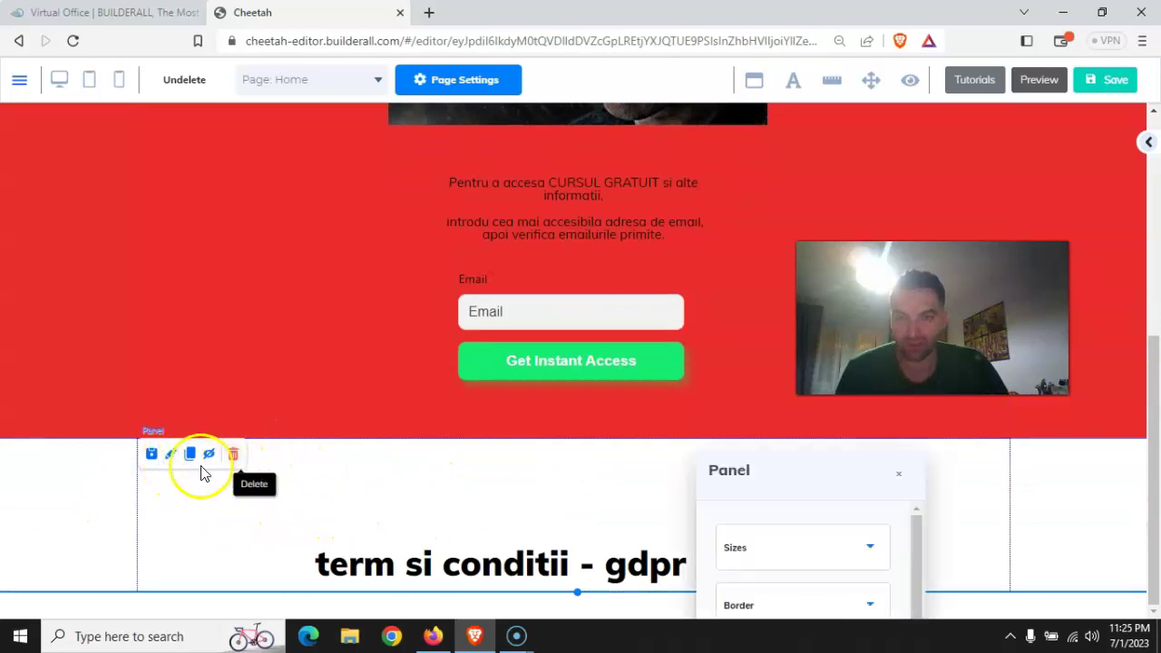
{"action": "left_click_drag", "start_coordinate": [840, 480], "coordinate": [606, 207]}
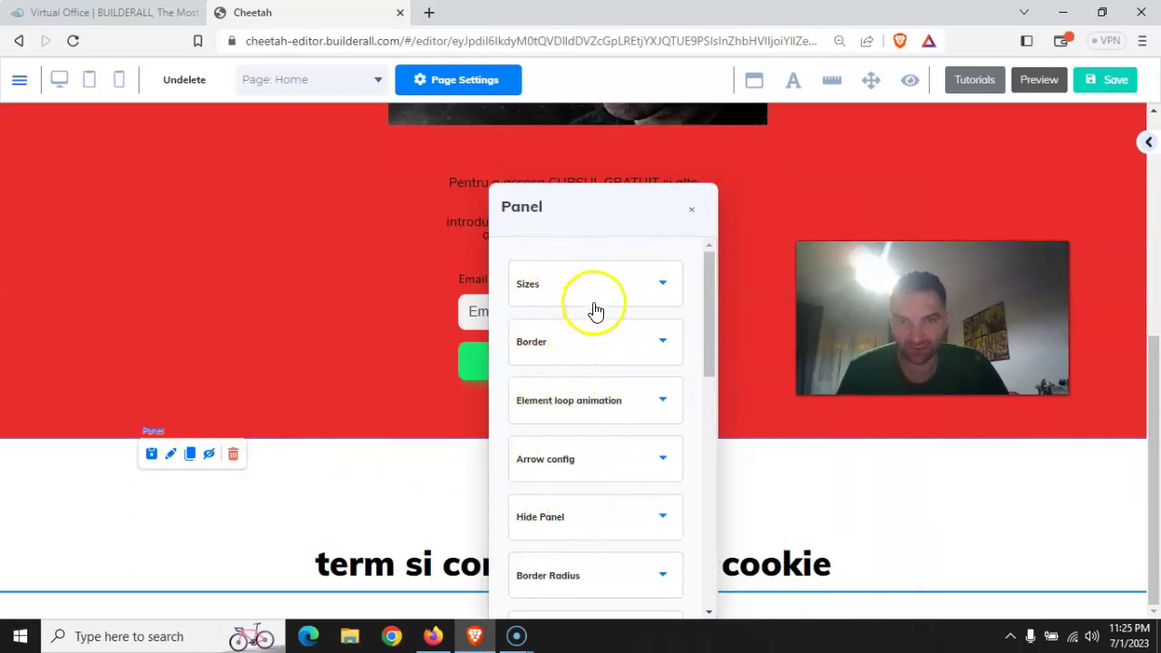
{"action": "scroll", "coordinate": [591, 312], "scroll_direction": "down", "scroll_amount": 2}
{"action": "left_click", "coordinate": [601, 464]}
{"action": "scroll", "coordinate": [586, 490], "scroll_direction": "down", "scroll_amount": 2}
{"action": "left_click", "coordinate": [536, 436]}
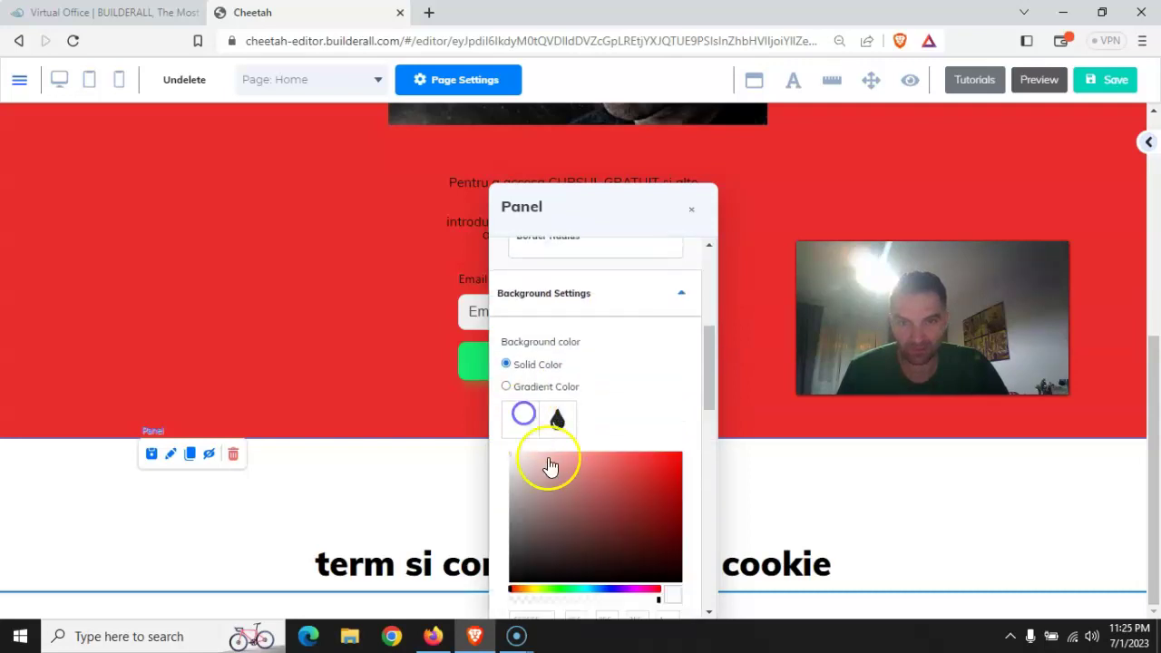
{"action": "scroll", "coordinate": [602, 525], "scroll_direction": "down", "scroll_amount": 2}
{"action": "left_click_drag", "start_coordinate": [551, 422], "coordinate": [577, 429]}
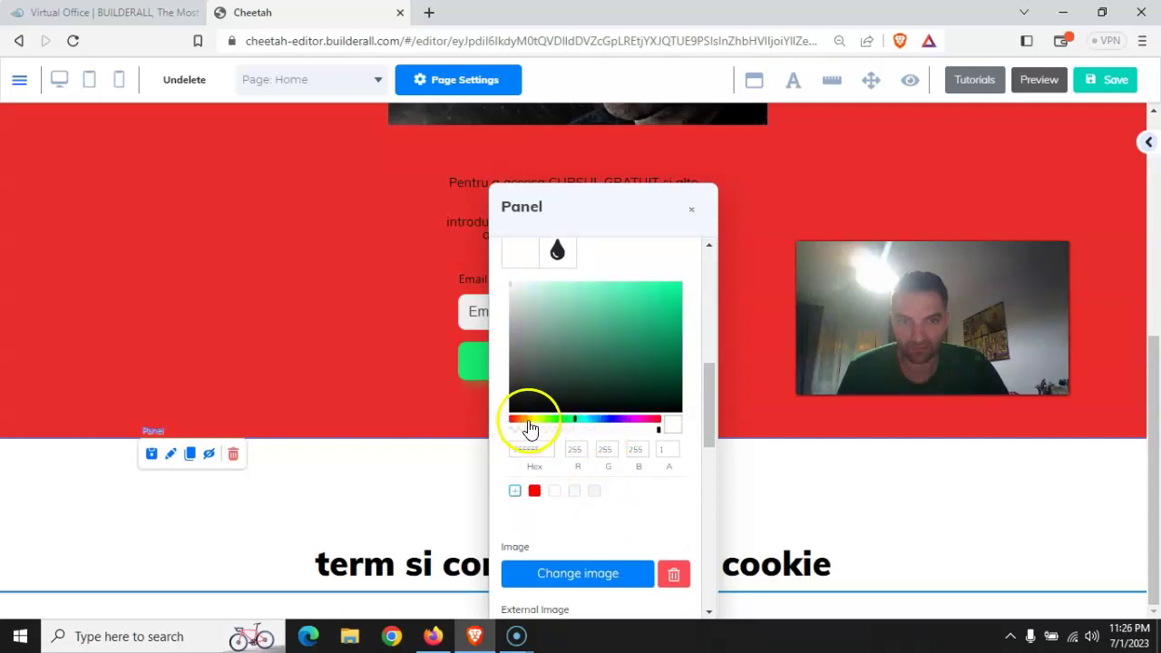
{"action": "left_click_drag", "start_coordinate": [567, 429], "coordinate": [535, 425]}
{"action": "left_click", "coordinate": [662, 308]}
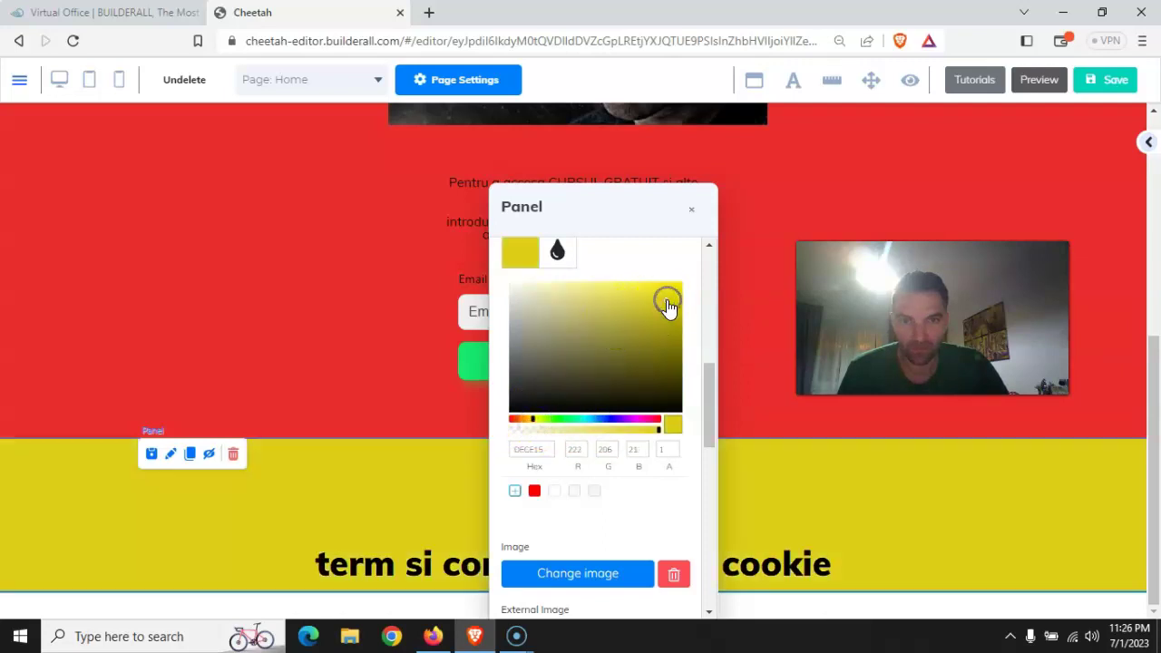
{"action": "left_click_drag", "start_coordinate": [671, 292], "coordinate": [640, 308]}
{"action": "left_click", "coordinate": [647, 310]}
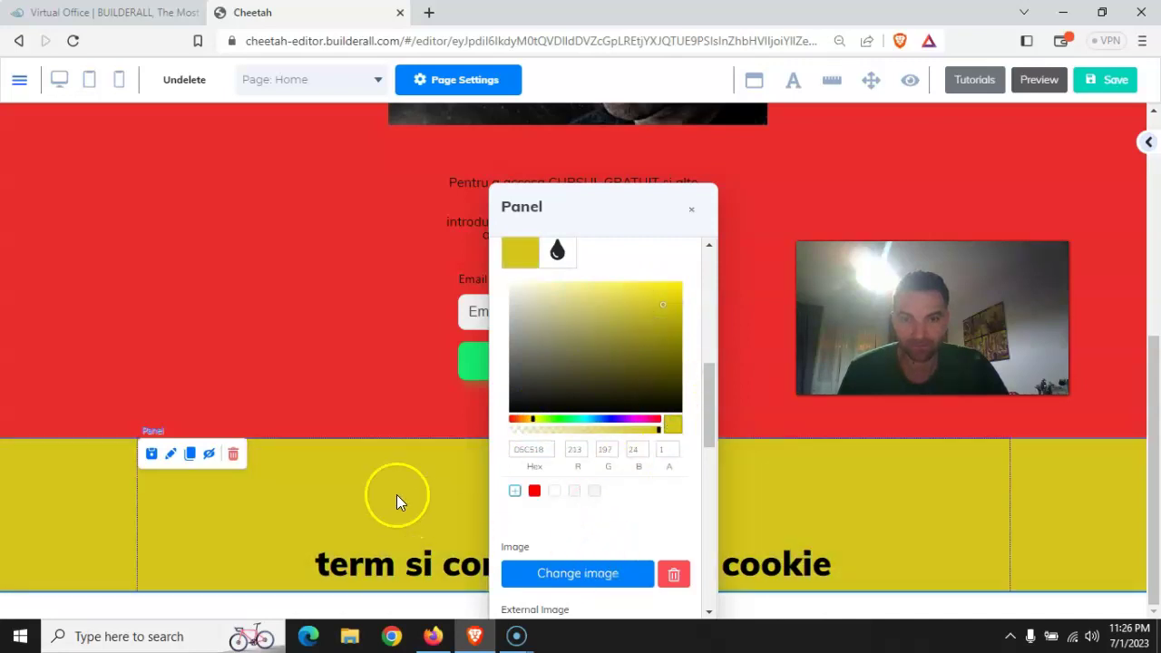
Close the panel settings and raise the red section's lower edge closer to the email form's button
{"action": "left_click", "coordinate": [278, 324]}
{"action": "left_click_drag", "start_coordinate": [577, 444], "coordinate": [580, 346]}
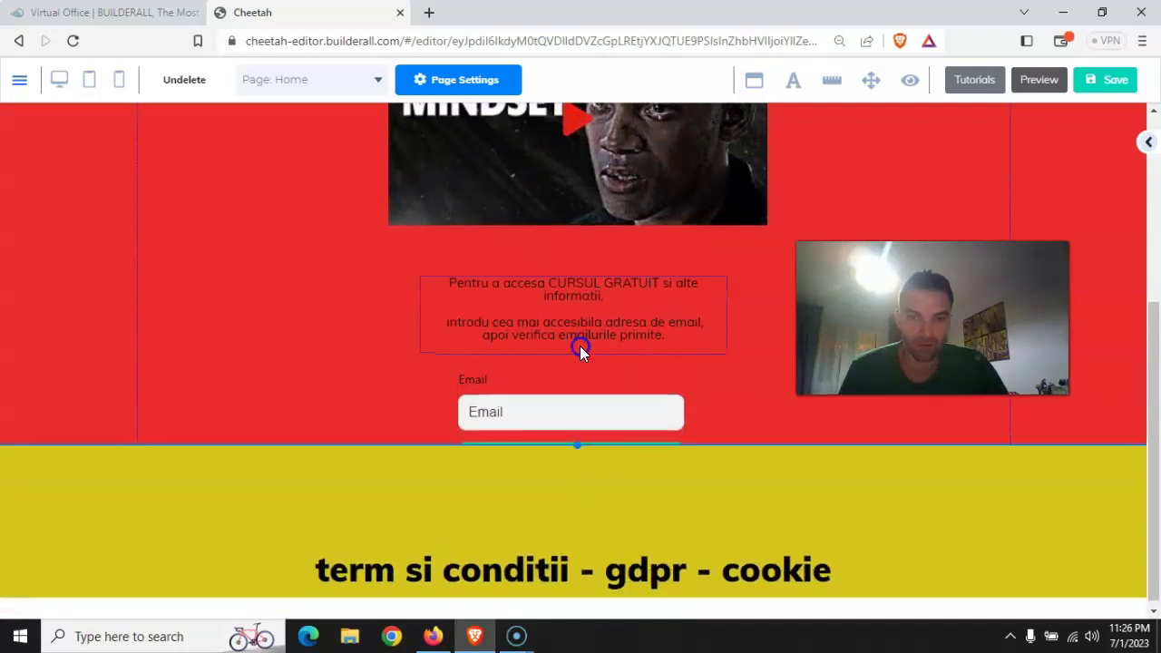
{"action": "left_click", "coordinate": [572, 414]}
{"action": "scroll", "coordinate": [967, 531], "scroll_direction": "down", "scroll_amount": 2}
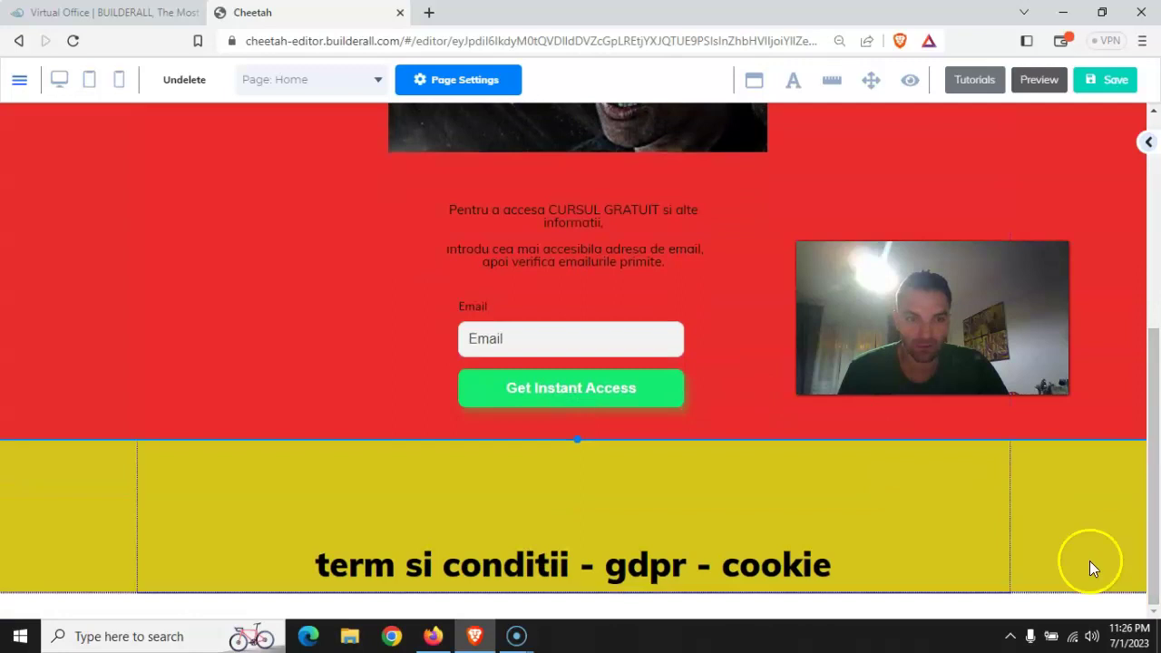
Move the footer text up near the top of the yellow panel and set the panel's height to 188
{"action": "left_click_drag", "start_coordinate": [590, 561], "coordinate": [590, 506]}
{"action": "left_click", "coordinate": [952, 538]}
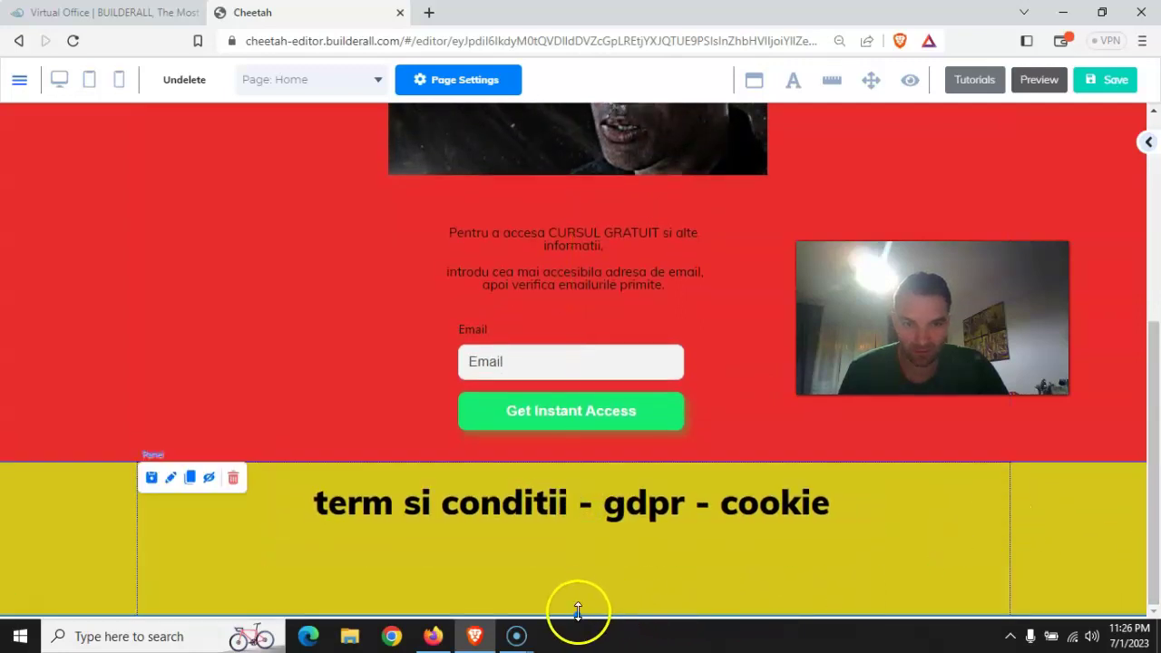
{"action": "left_click", "coordinate": [171, 477]}
{"action": "left_click_drag", "start_coordinate": [824, 485], "coordinate": [814, 192]}
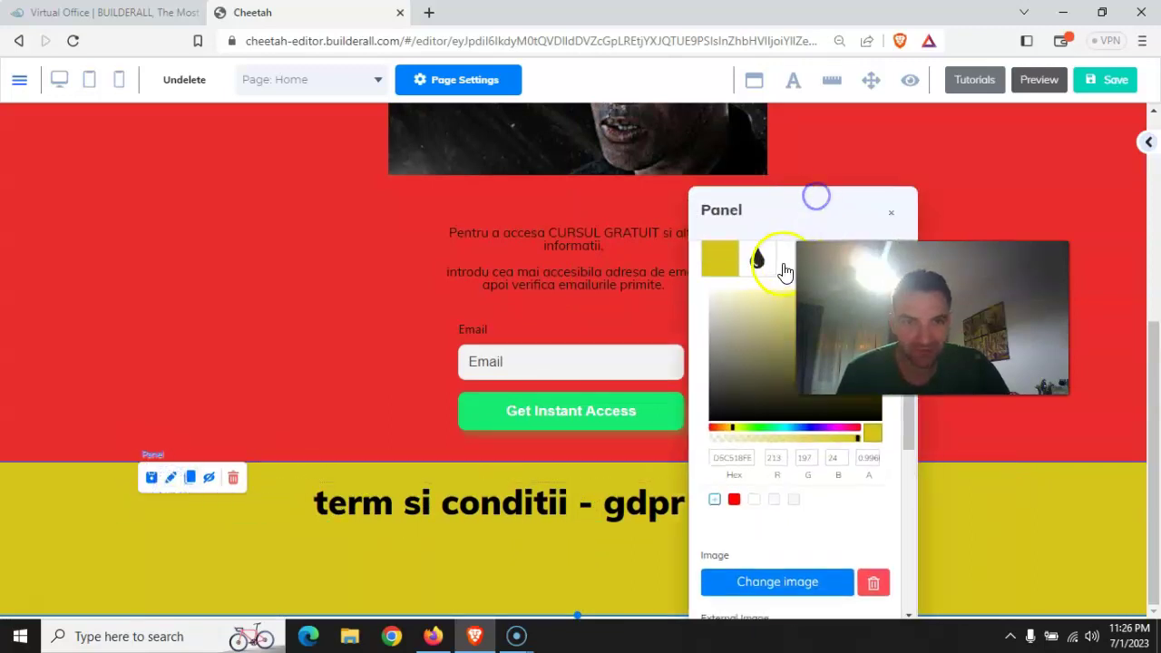
{"action": "scroll", "coordinate": [747, 326], "scroll_direction": "up", "scroll_amount": 5}
{"action": "left_click", "coordinate": [736, 287]}
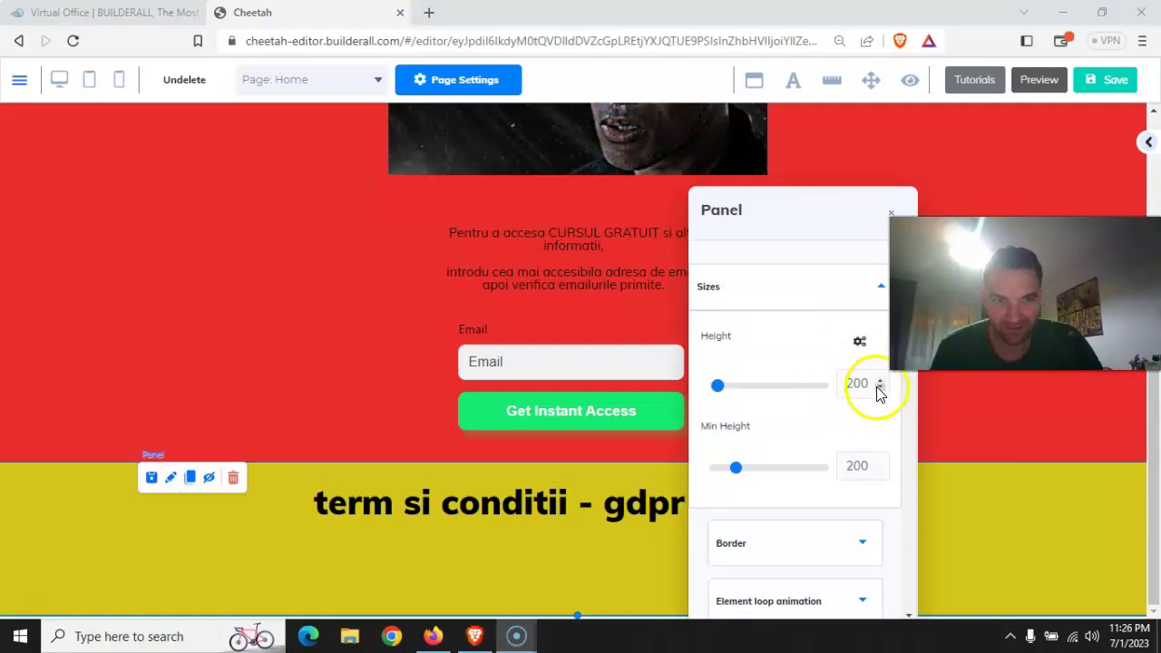
{"action": "left_click", "coordinate": [880, 390]}
{"action": "left_click", "coordinate": [880, 390]}
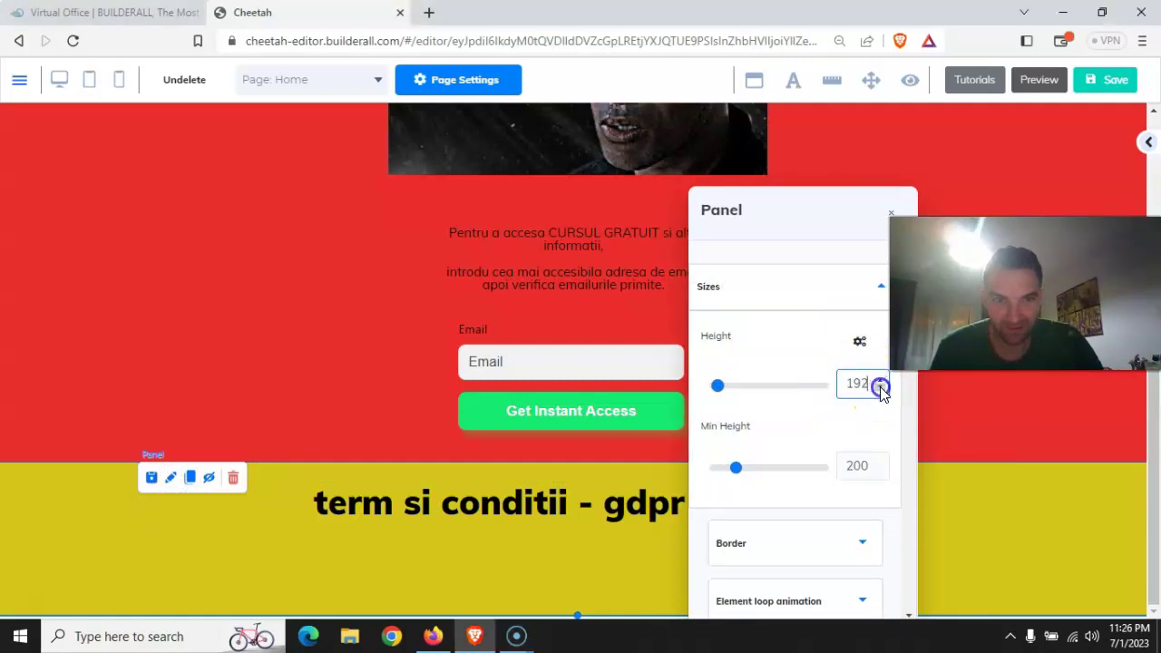
Set the yellow footer panel's minimum height to 93 and close its settings
{"action": "double_click", "coordinate": [880, 470]}
{"action": "left_click", "coordinate": [880, 470]}
{"action": "double_click", "coordinate": [880, 470]}
{"action": "double_click", "coordinate": [880, 470]}
{"action": "double_click", "coordinate": [880, 470]}
{"action": "double_click", "coordinate": [881, 470]}
{"action": "left_click", "coordinate": [880, 470]}
{"action": "double_click", "coordinate": [880, 470]}
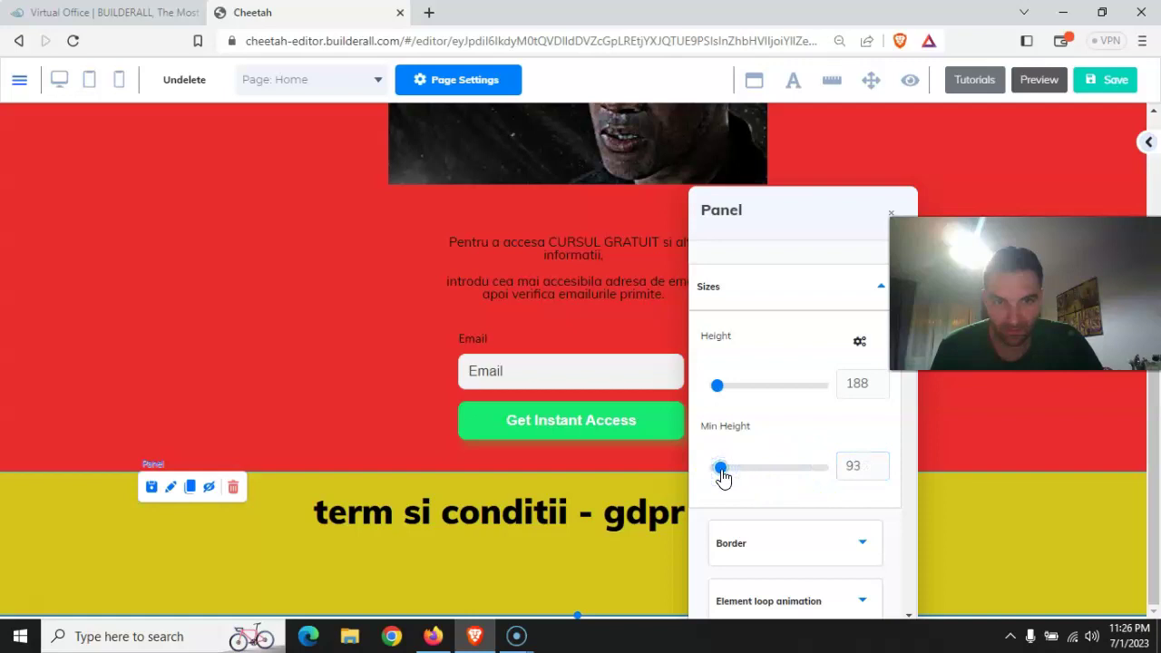
{"action": "left_click", "coordinate": [880, 462]}
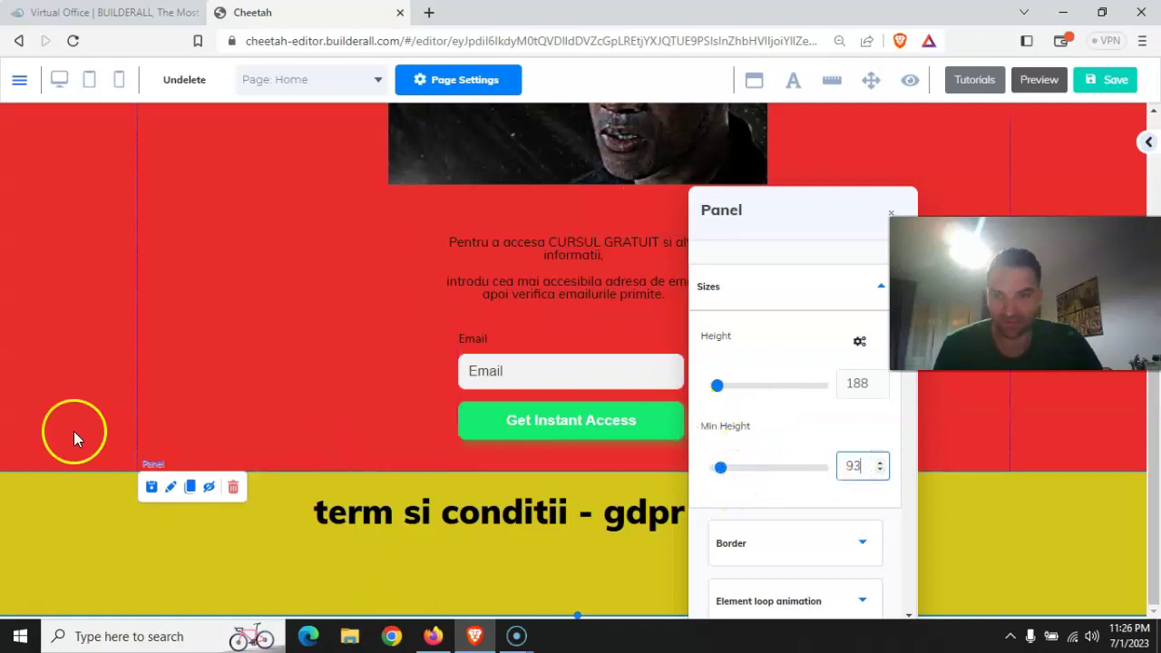
{"action": "left_click", "coordinate": [892, 214]}
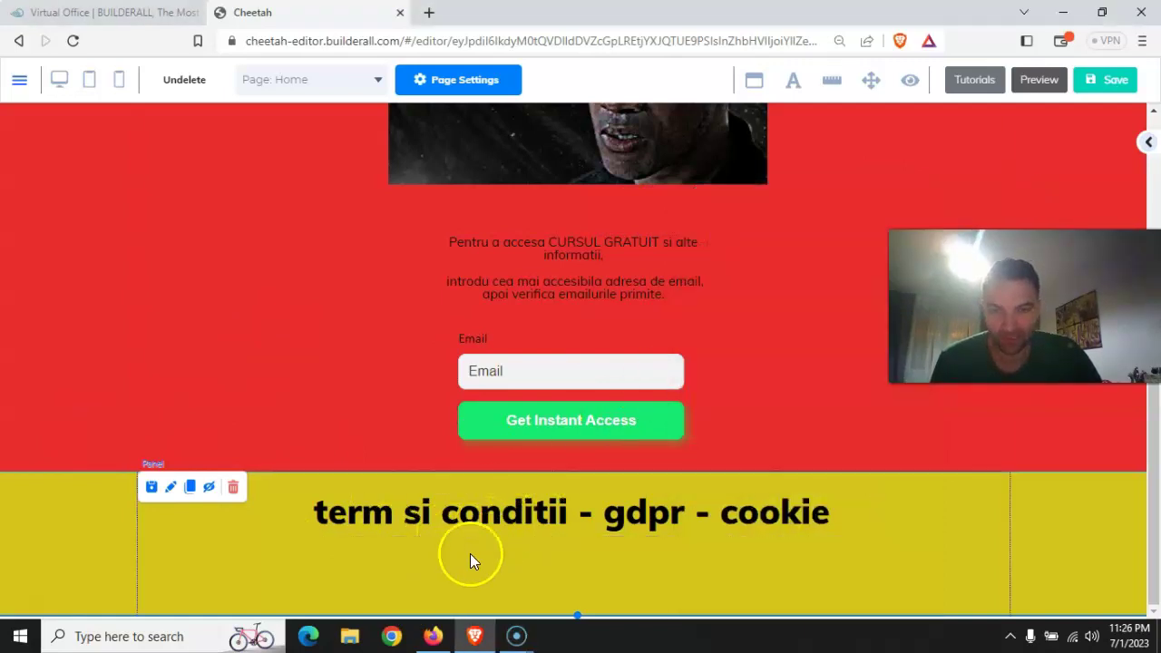
Extend the red section's lower edge about 120 px further down to leave more empty space below the form's button
{"action": "scroll", "coordinate": [346, 457], "scroll_direction": "up", "scroll_amount": 4}
{"action": "scroll", "coordinate": [372, 506], "scroll_direction": "down", "scroll_amount": 4}
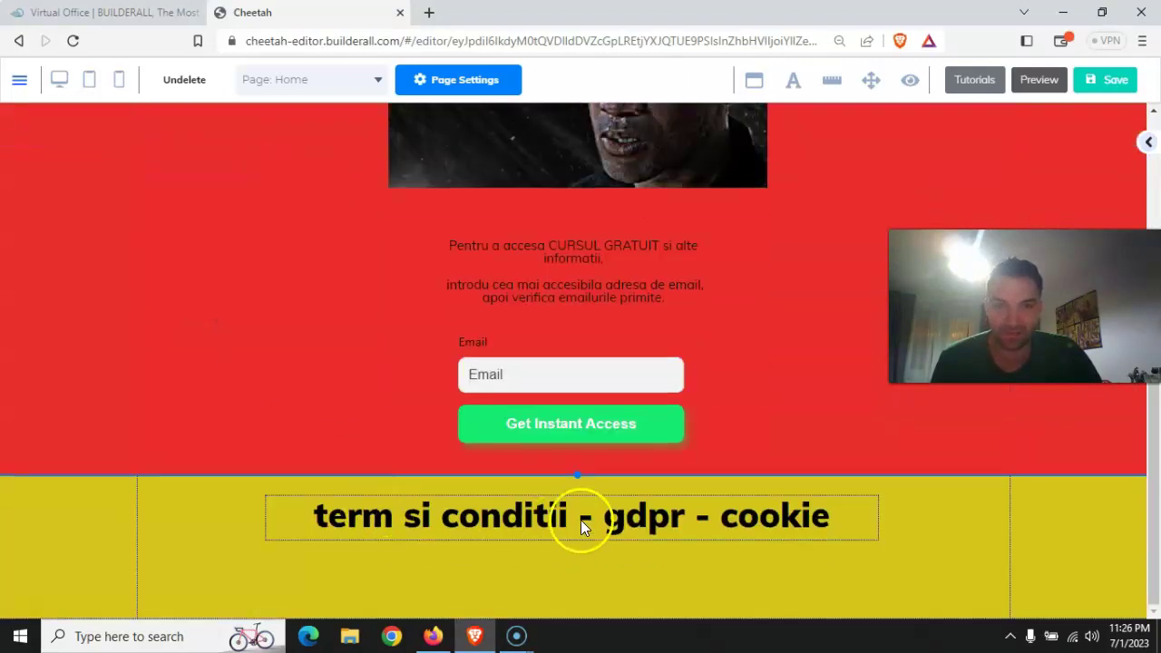
{"action": "left_click_drag", "start_coordinate": [581, 474], "coordinate": [579, 612]}
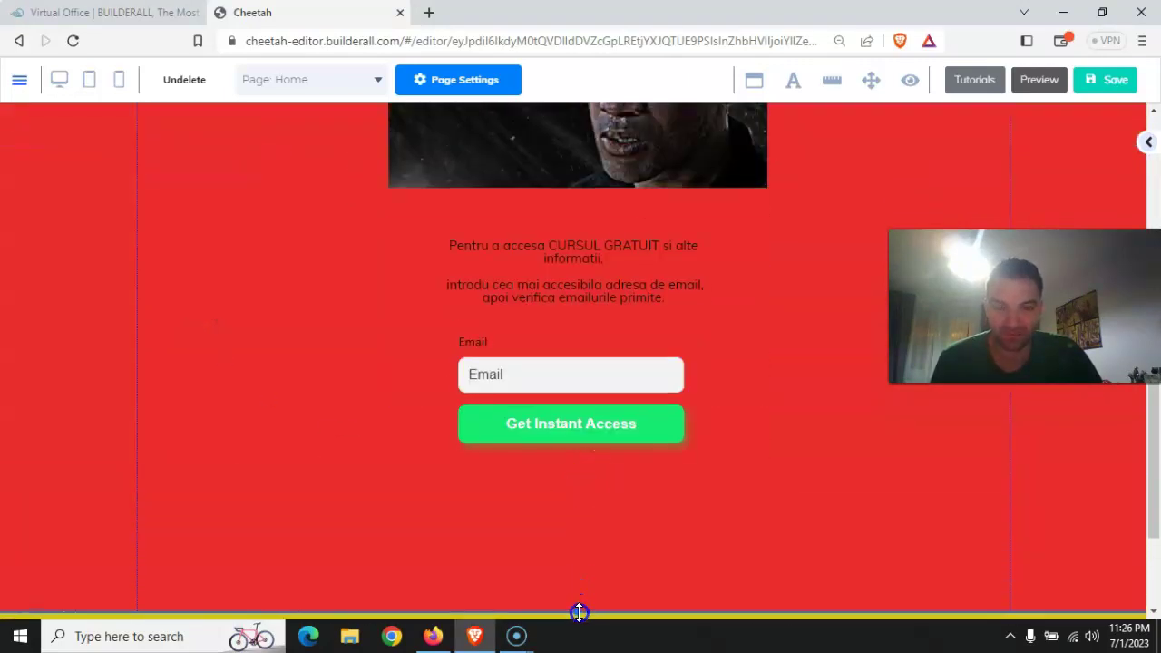
{"action": "scroll", "coordinate": [590, 499], "scroll_direction": "down", "scroll_amount": 2}
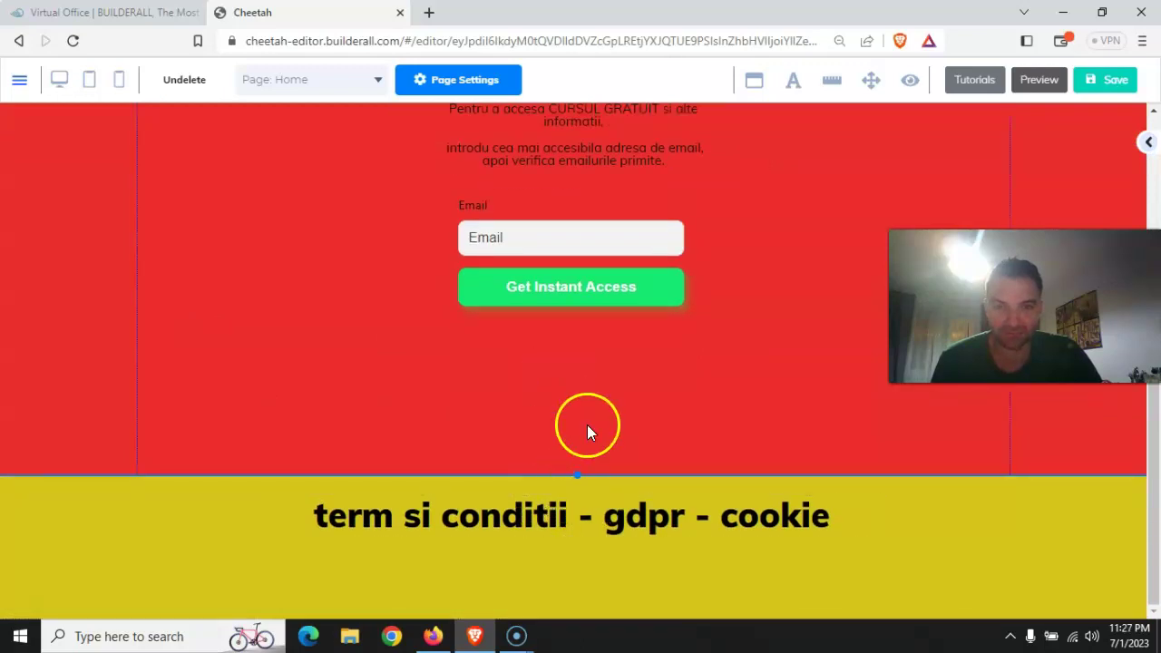
Review the whole page layout, from the header title and headline through the video to the email form and footer
{"action": "scroll", "coordinate": [545, 209], "scroll_direction": "up", "scroll_amount": 1}
{"action": "scroll", "coordinate": [544, 199], "scroll_direction": "up", "scroll_amount": 1}
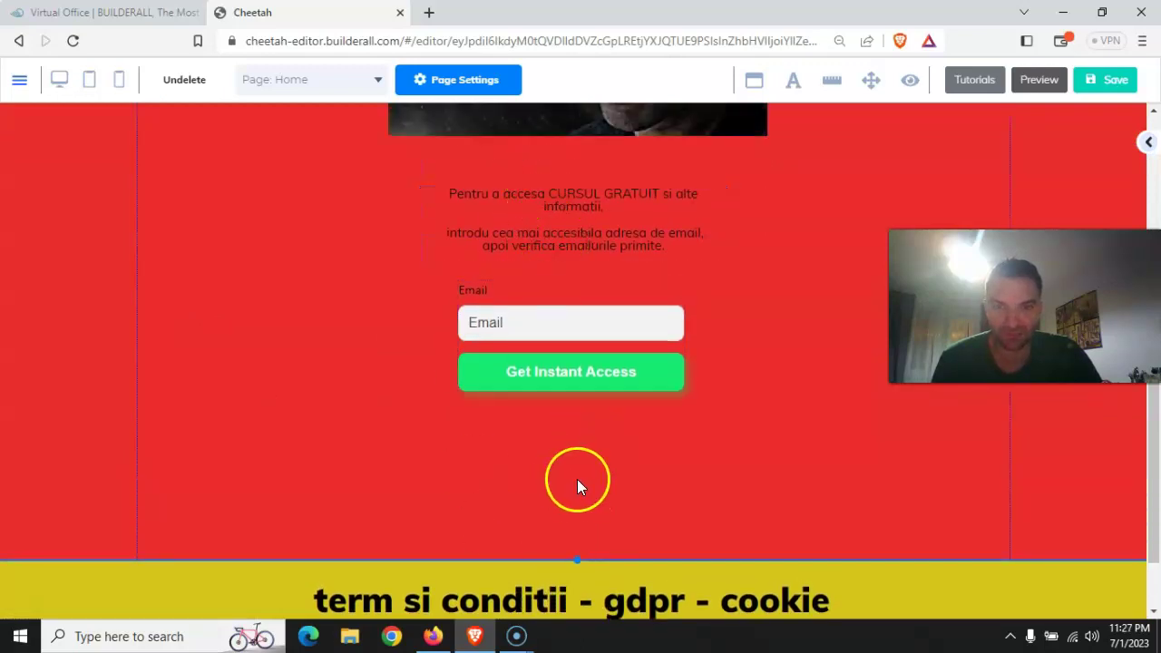
{"action": "scroll", "coordinate": [226, 407], "scroll_direction": "up", "scroll_amount": 5}
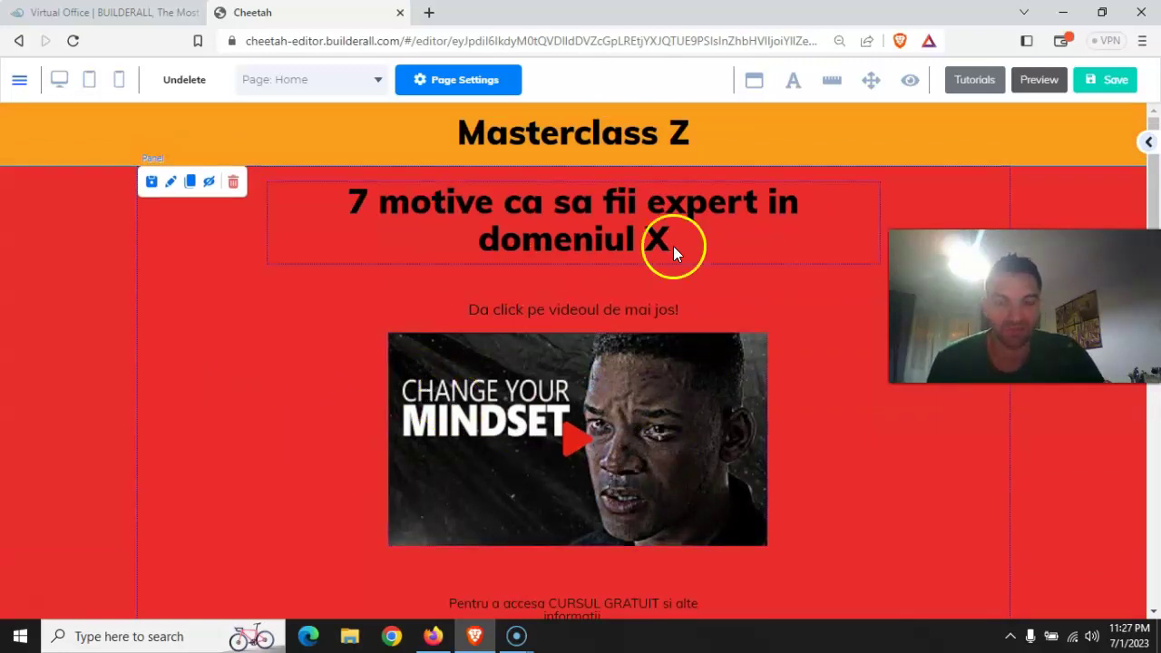
{"action": "scroll", "coordinate": [566, 322], "scroll_direction": "down", "scroll_amount": 6}
{"action": "scroll", "coordinate": [599, 407], "scroll_direction": "up", "scroll_amount": 6}
{"action": "scroll", "coordinate": [599, 344], "scroll_direction": "down", "scroll_amount": 4}
{"action": "scroll", "coordinate": [599, 345], "scroll_direction": "up", "scroll_amount": 4}
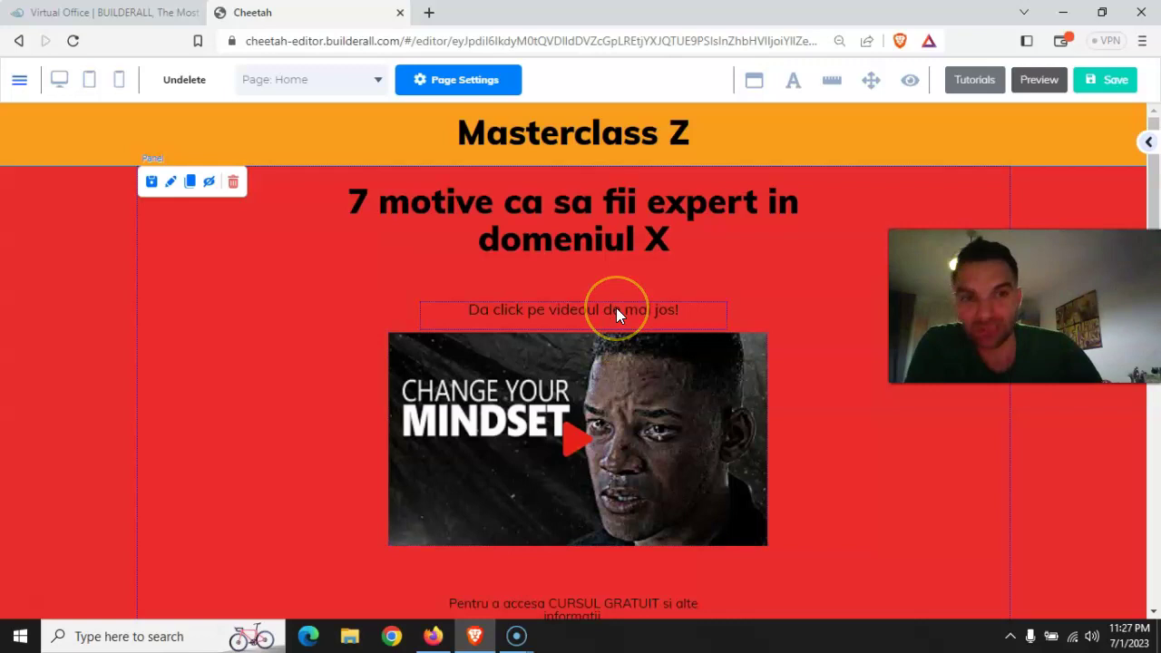
{"action": "scroll", "coordinate": [381, 352], "scroll_direction": "down", "scroll_amount": 3}
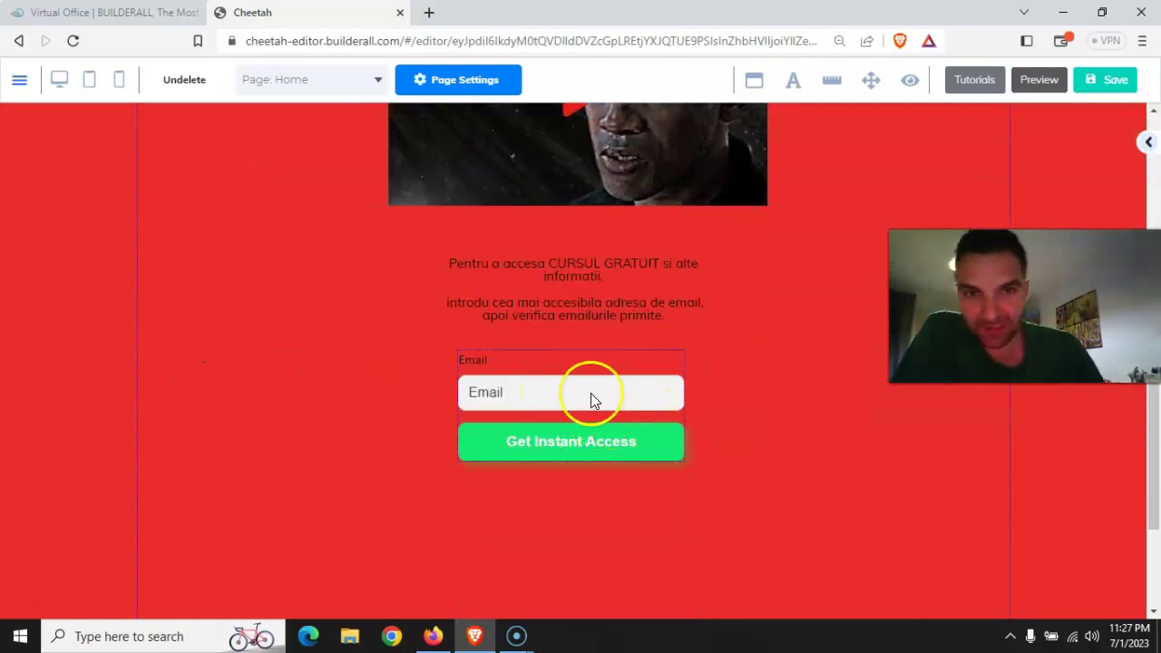
{"action": "scroll", "coordinate": [591, 393], "scroll_direction": "up", "scroll_amount": 3}
Move the MailingBoss email form slightly lower, away from the instruction text above it
{"action": "scroll", "coordinate": [595, 381], "scroll_direction": "down", "scroll_amount": 4}
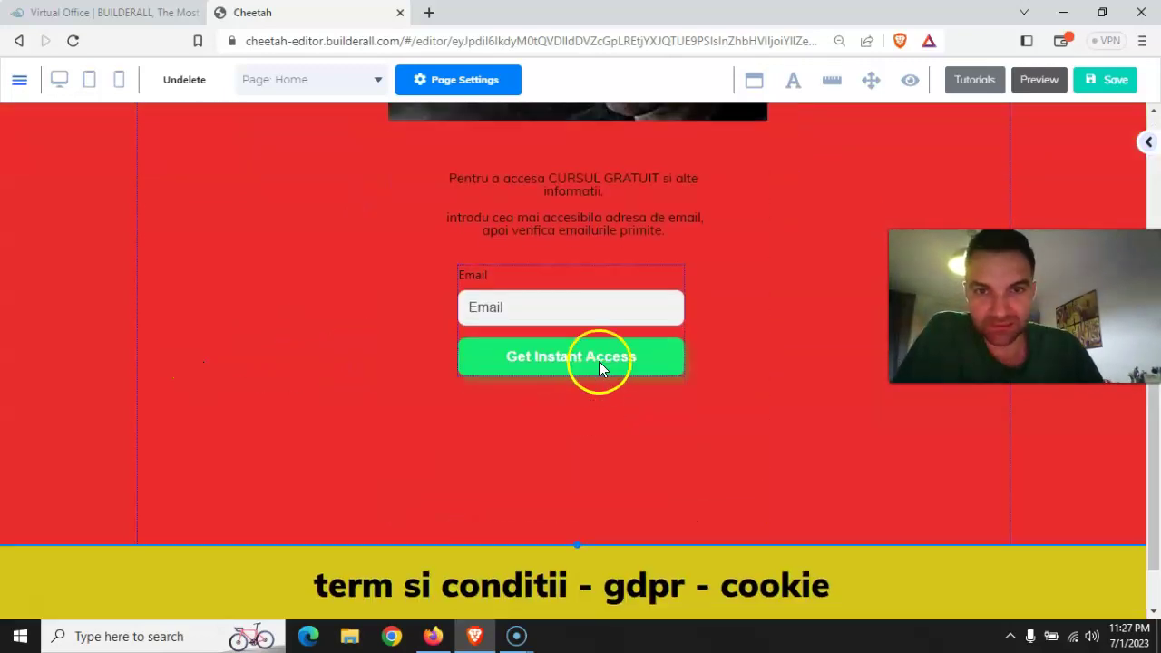
{"action": "left_click", "coordinate": [567, 315]}
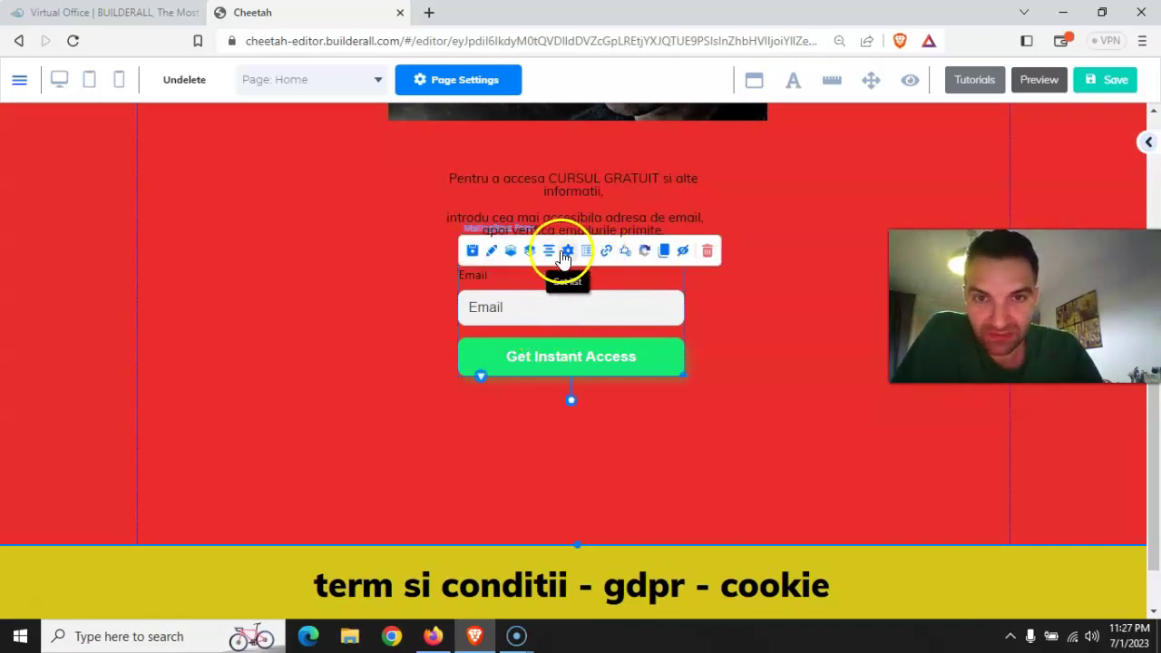
{"action": "left_click_drag", "start_coordinate": [562, 306], "coordinate": [560, 327]}
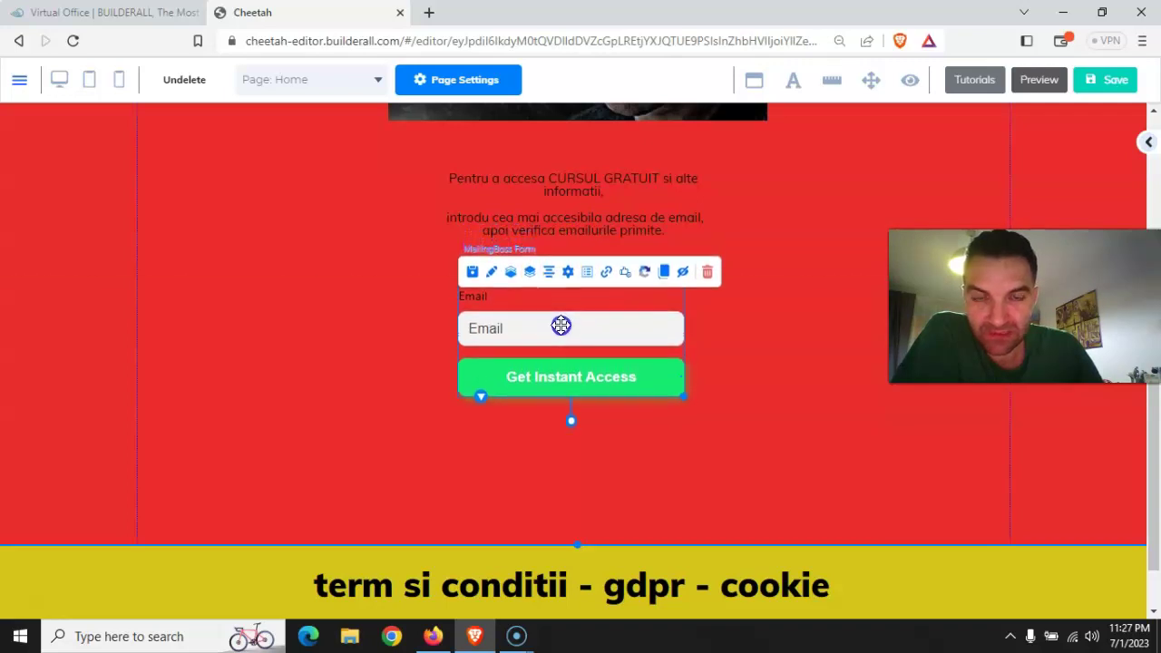
Examine the email form's list URL settings and its Subscribe confirm link, and close them without changes
{"action": "left_click", "coordinate": [606, 272]}
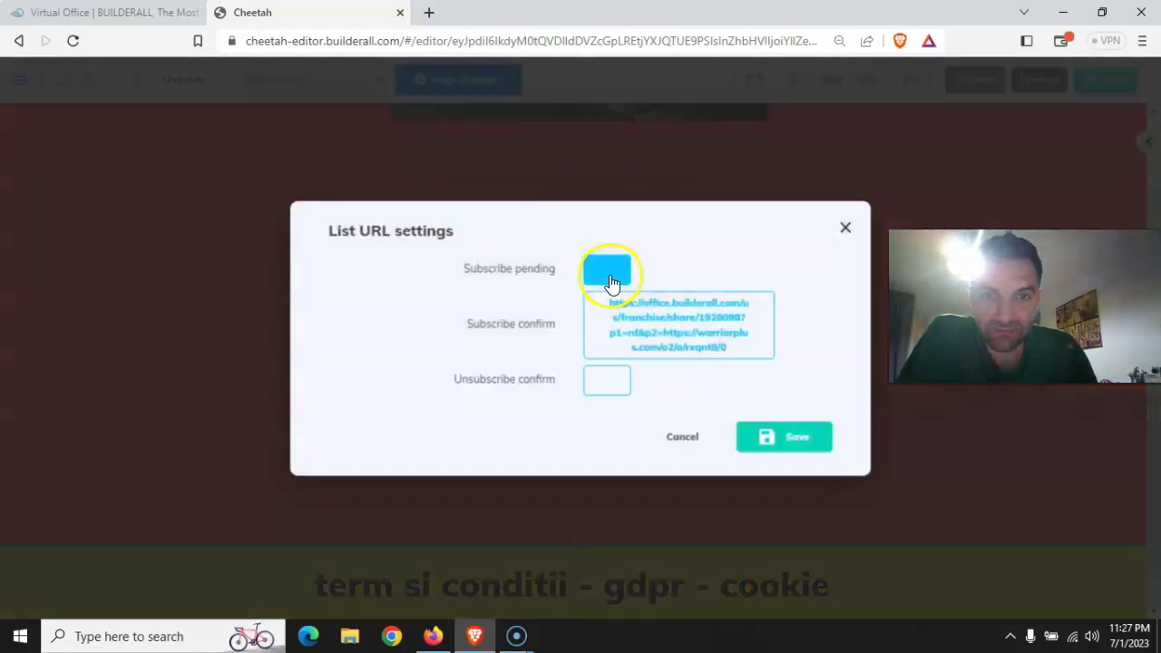
{"action": "left_click", "coordinate": [595, 356]}
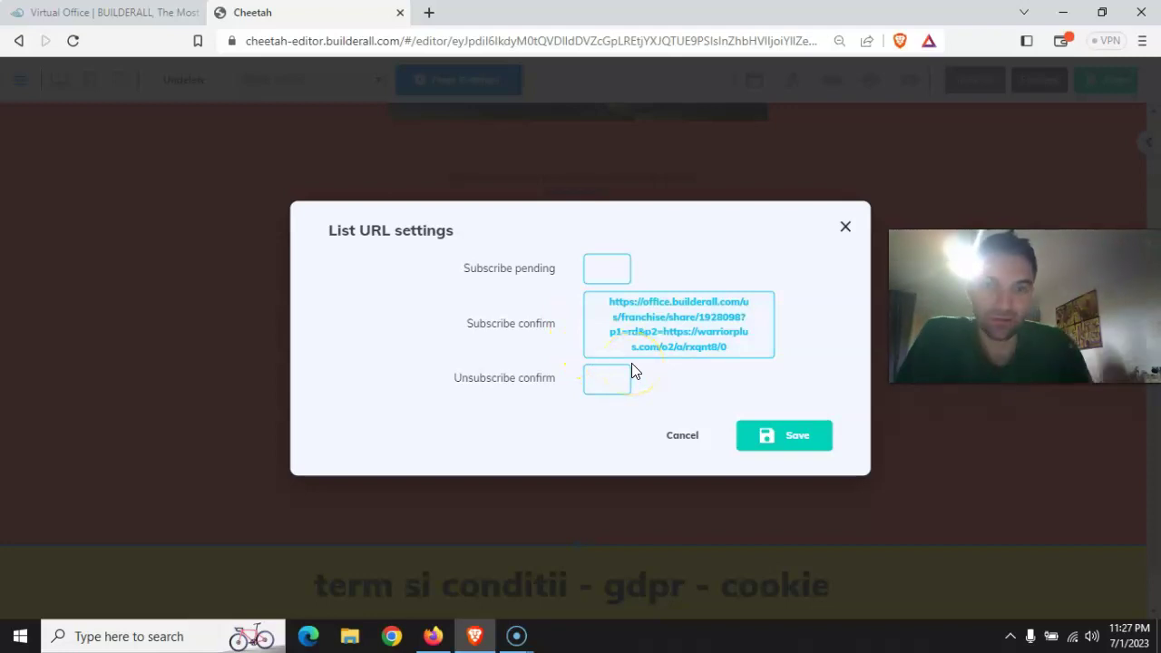
{"action": "triple_click", "coordinate": [631, 325]}
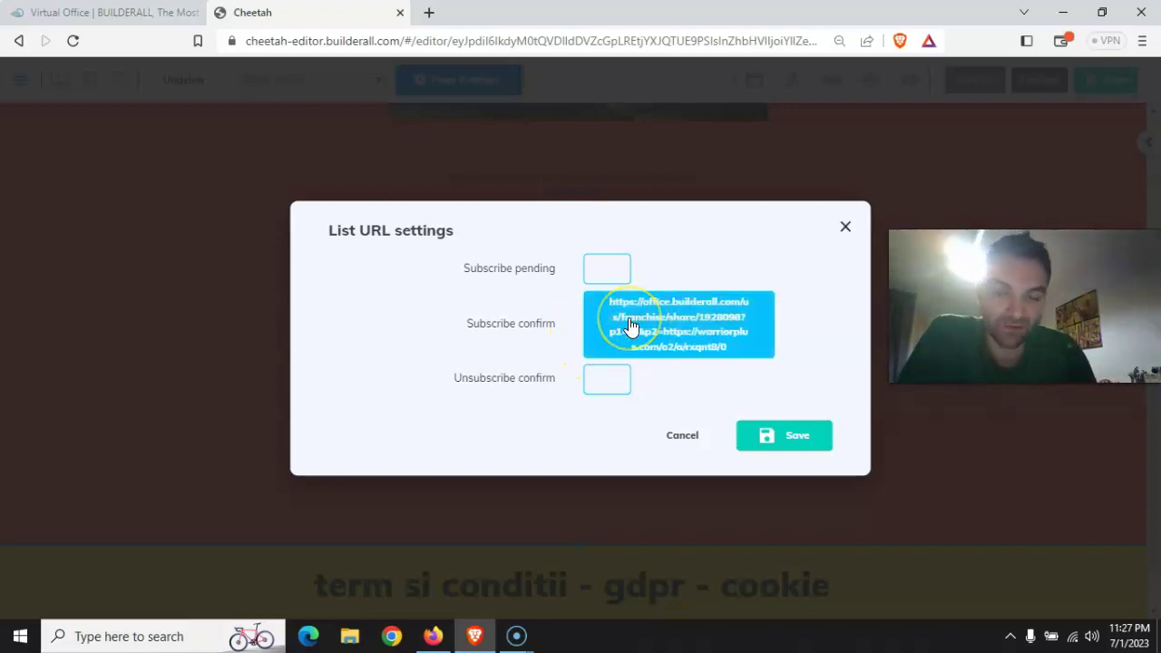
{"action": "left_click", "coordinate": [632, 325]}
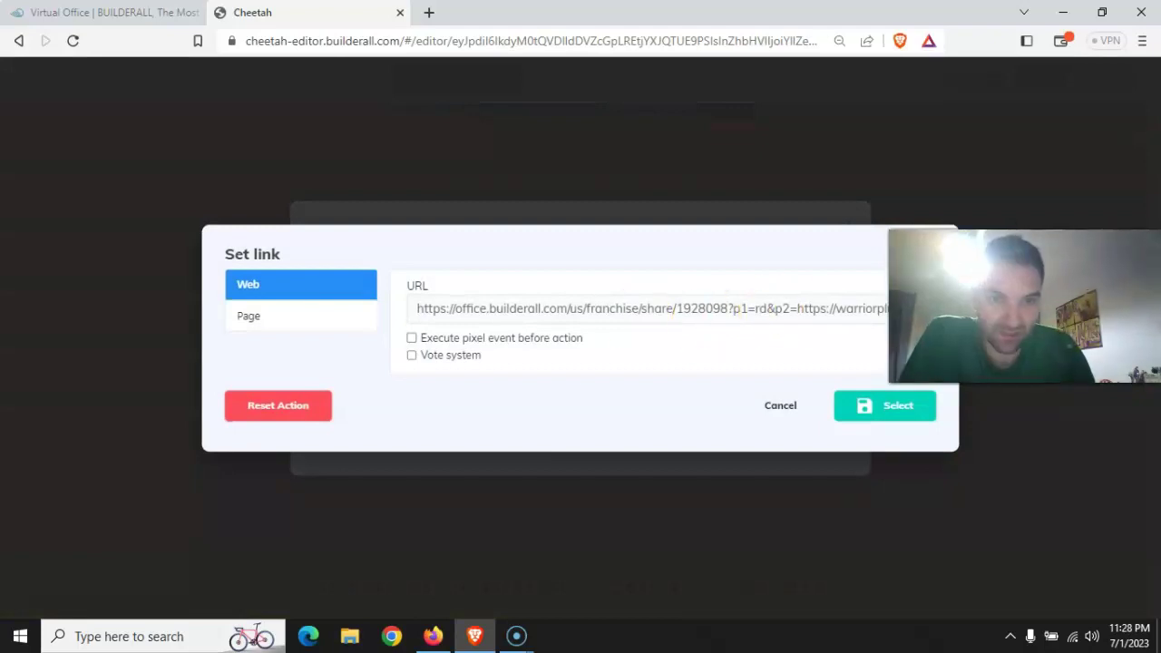
{"action": "left_click", "coordinate": [786, 414]}
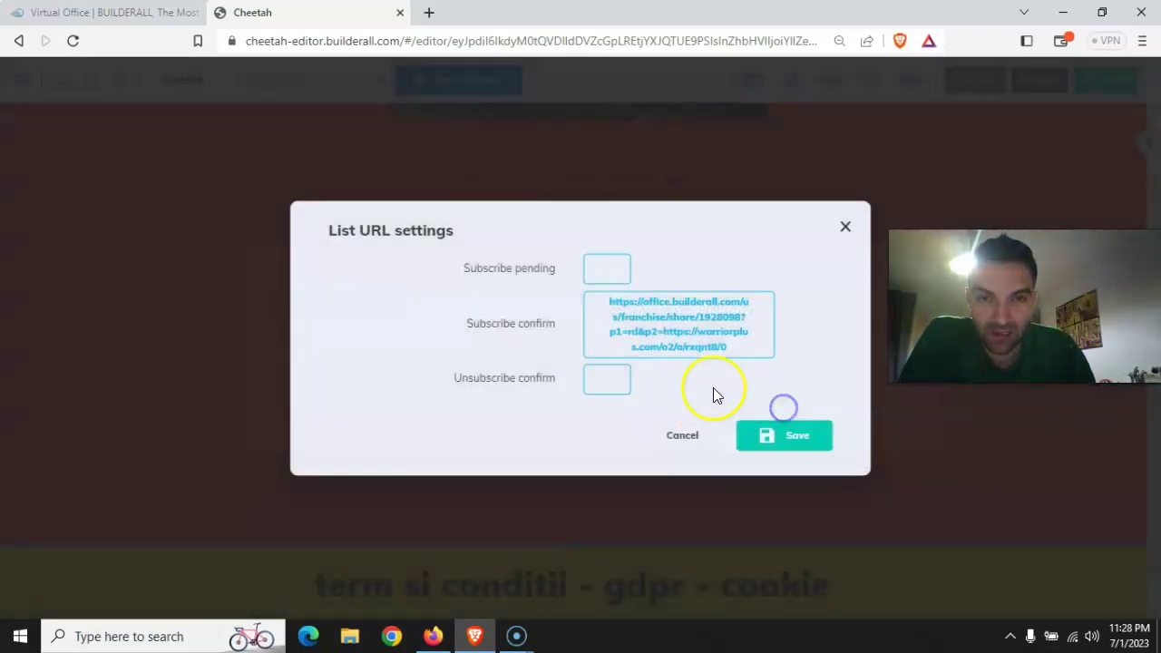
{"action": "left_click", "coordinate": [843, 228]}
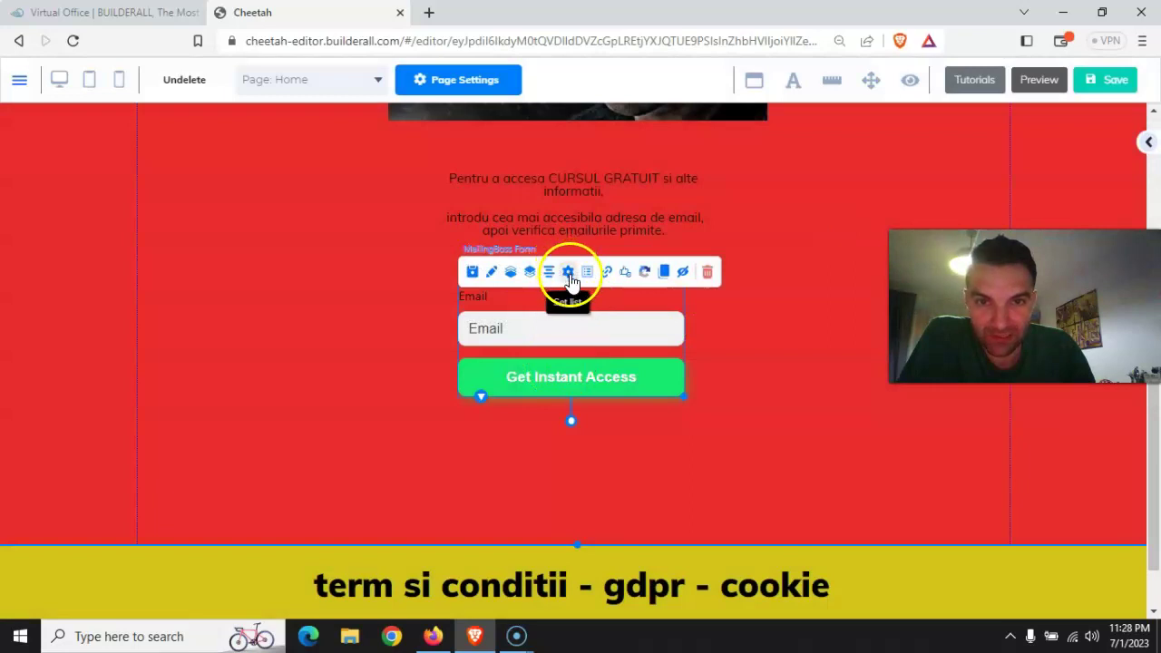
Browse the MailingBoss lists available for the email form, then close the list selection and deselect the form
{"action": "left_click", "coordinate": [569, 274]}
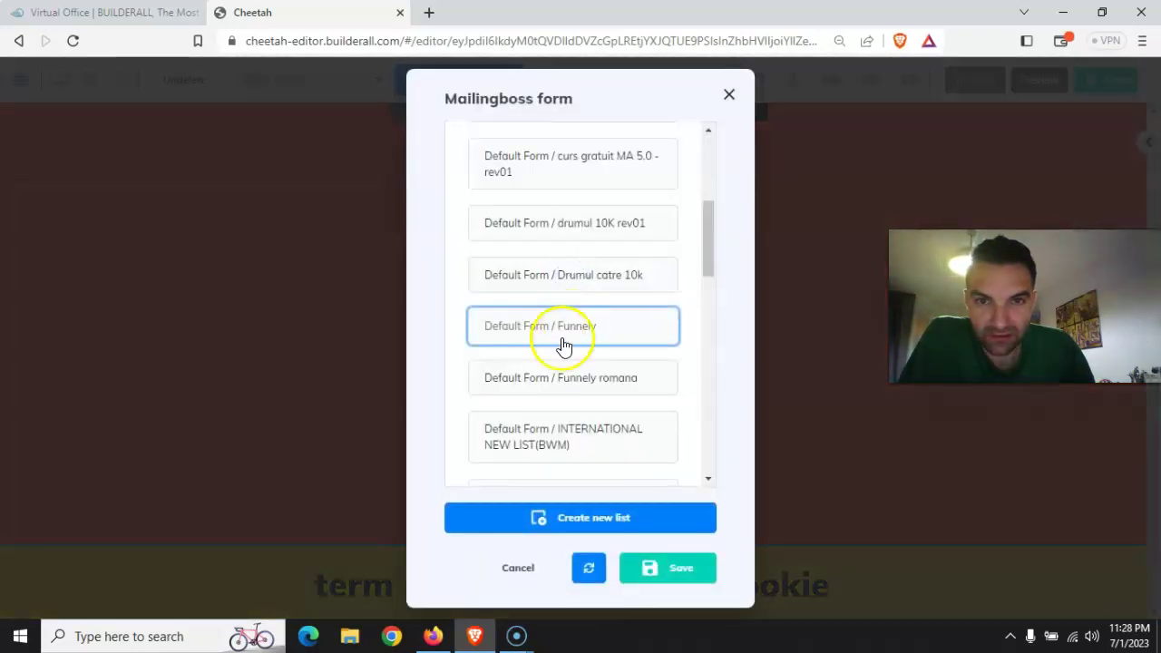
{"action": "left_click", "coordinate": [731, 97]}
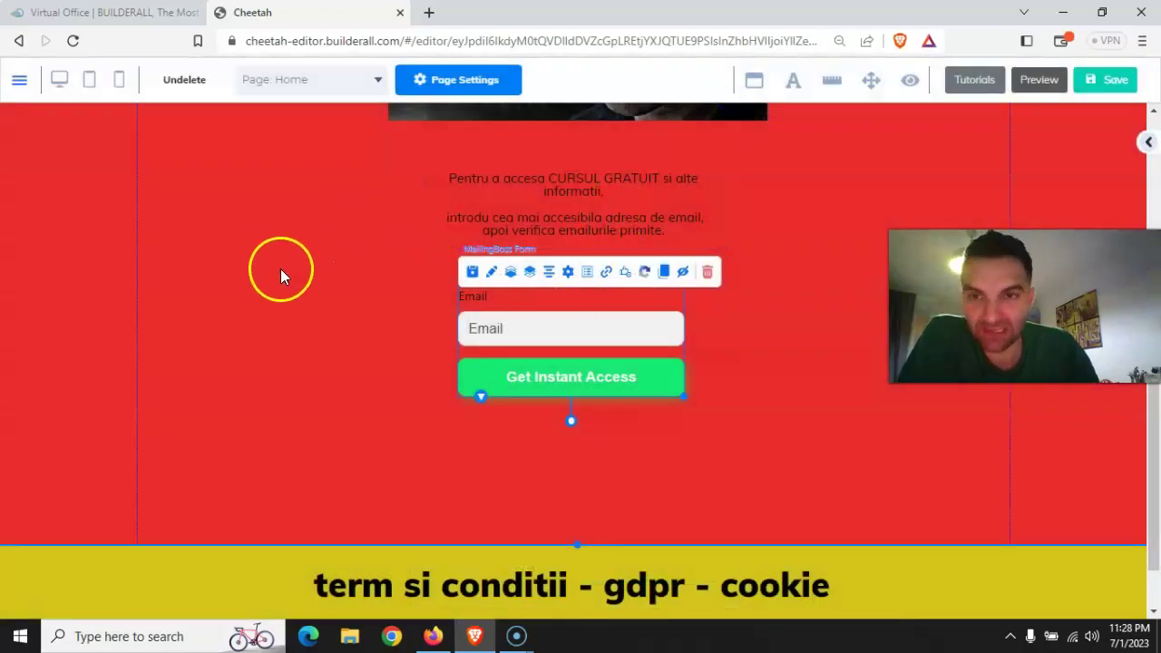
{"action": "left_click", "coordinate": [278, 272]}
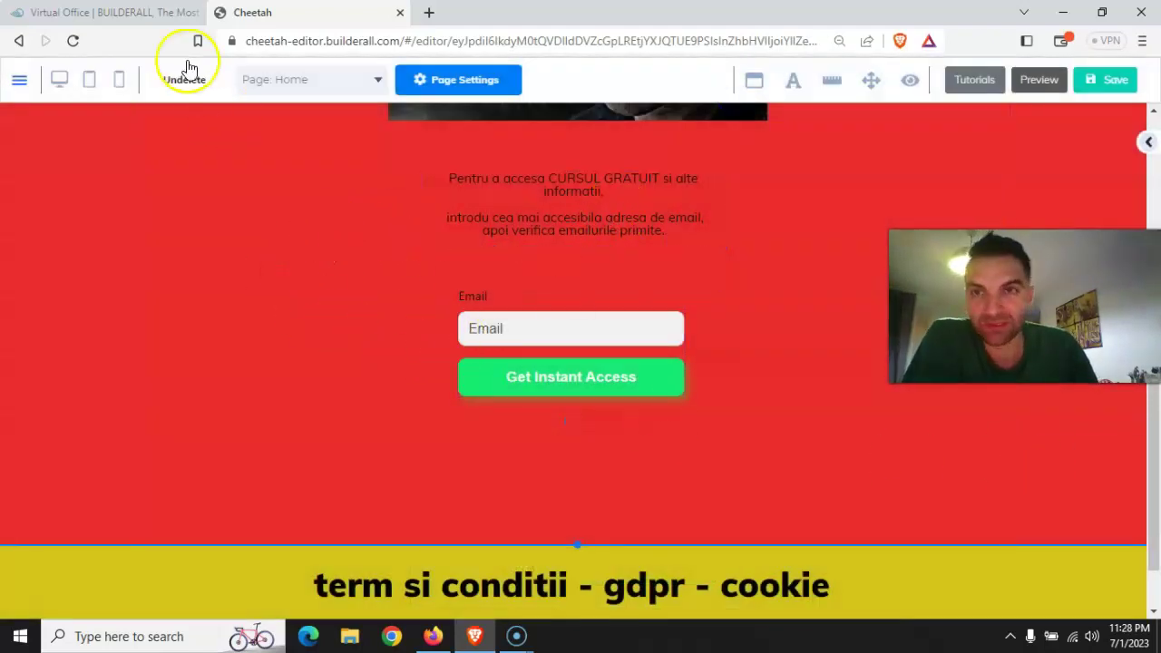
{"action": "left_click", "coordinate": [299, 261]}
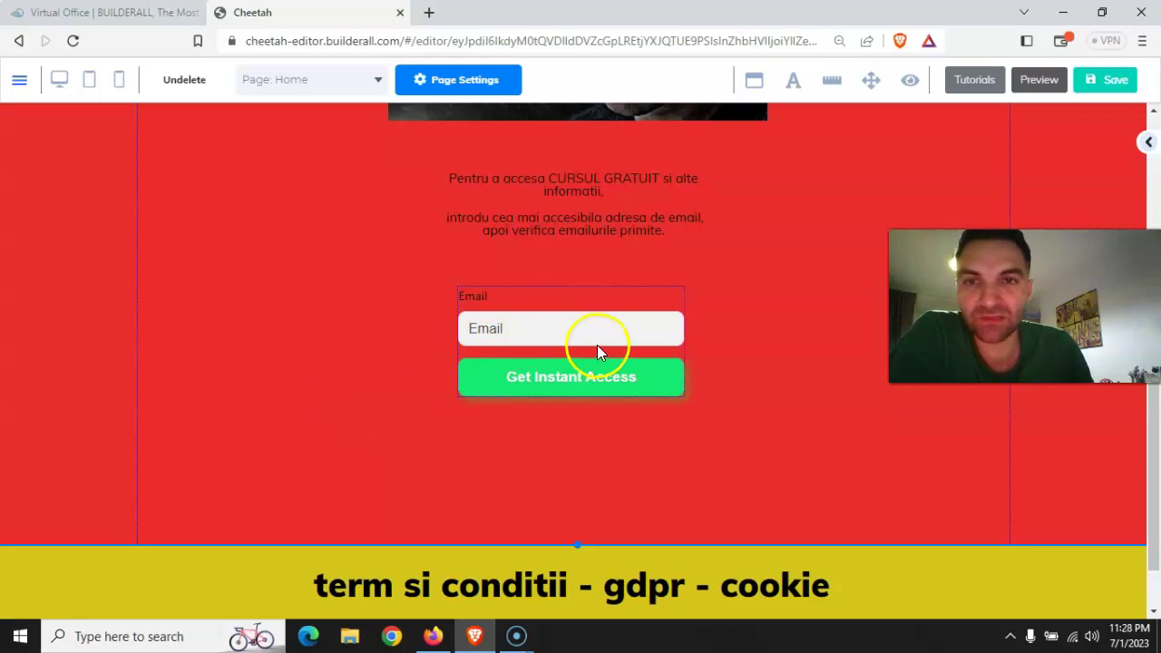
Duplicate the Home page and keep the copy selected as the page being edited
{"action": "left_click", "coordinate": [375, 80]}
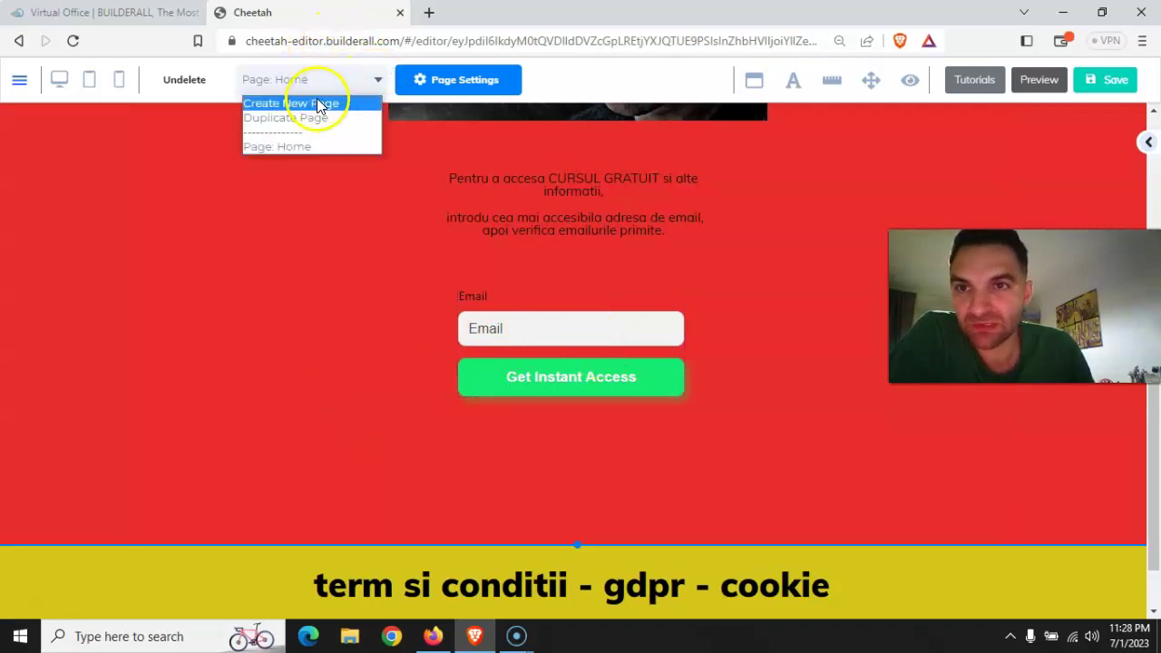
{"action": "left_click", "coordinate": [305, 123]}
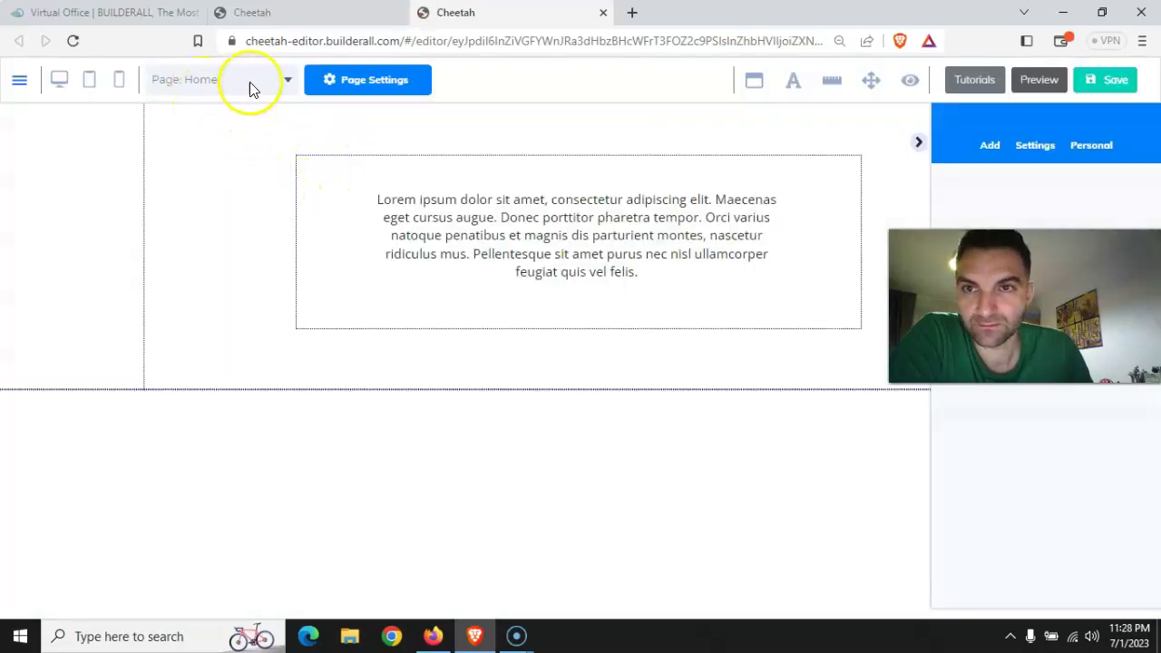
{"action": "left_click", "coordinate": [288, 80]}
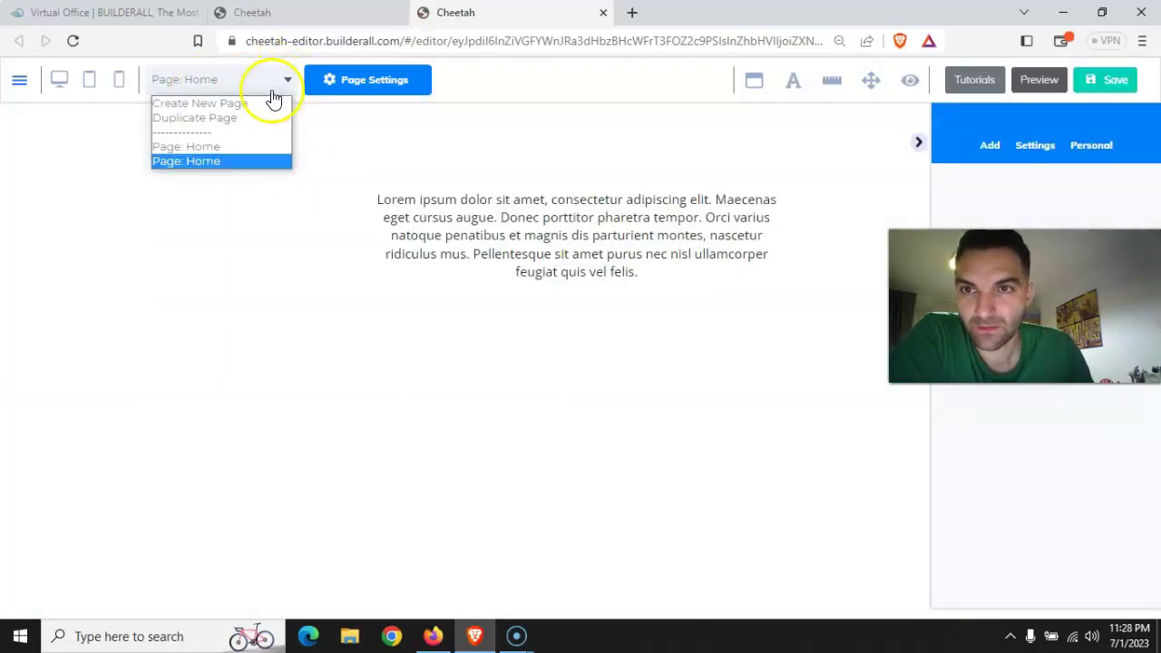
{"action": "left_click", "coordinate": [196, 161]}
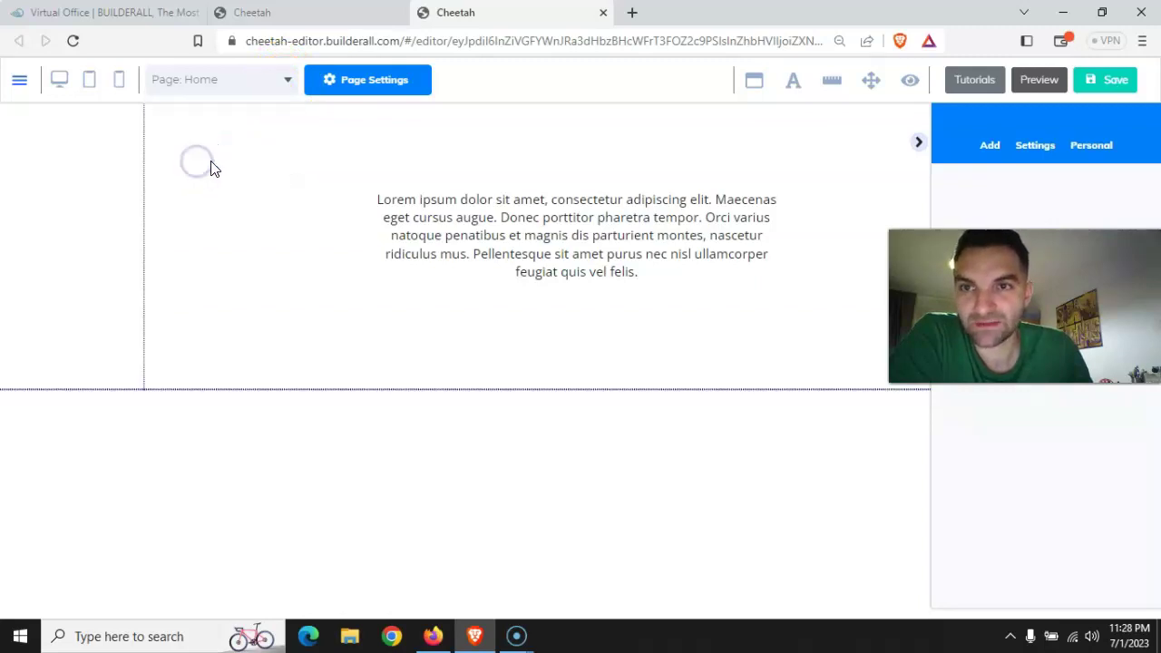
Open the duplicated page's settings and change its name to pagina2, without a space
{"action": "left_click", "coordinate": [345, 86]}
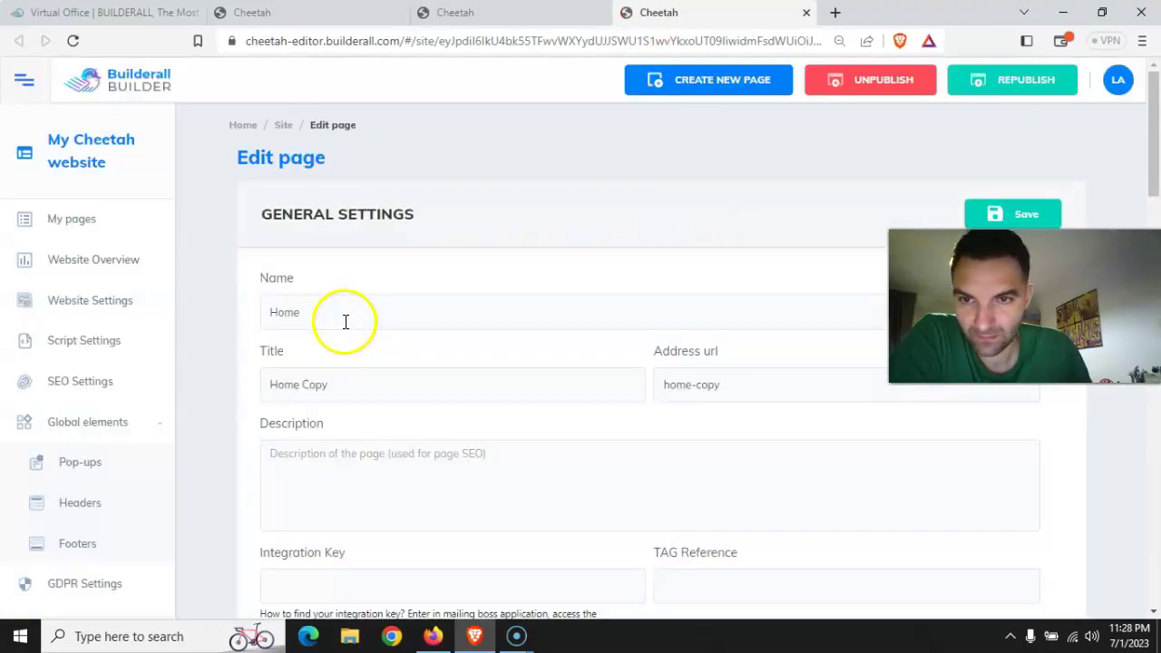
{"action": "left_click", "coordinate": [379, 315]}
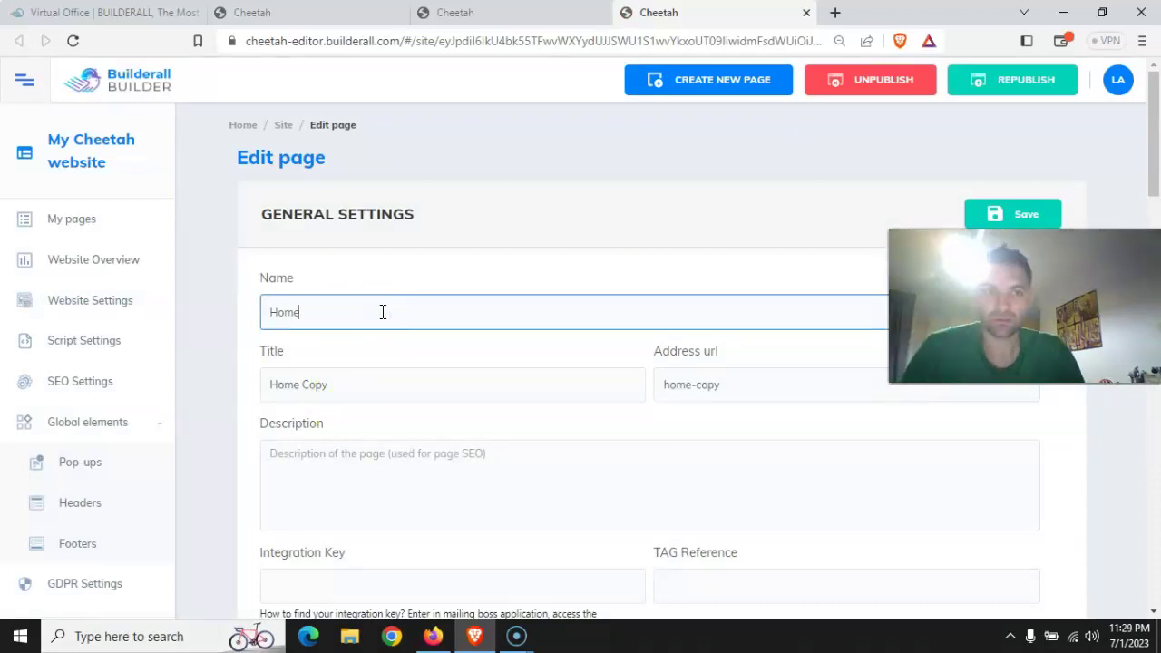
{"action": "scroll", "coordinate": [381, 311], "scroll_direction": "down", "scroll_amount": 3}
{"action": "scroll", "coordinate": [381, 300], "scroll_direction": "up", "scroll_amount": 2}
{"action": "left_click_drag", "start_coordinate": [344, 234], "coordinate": [118, 243]}
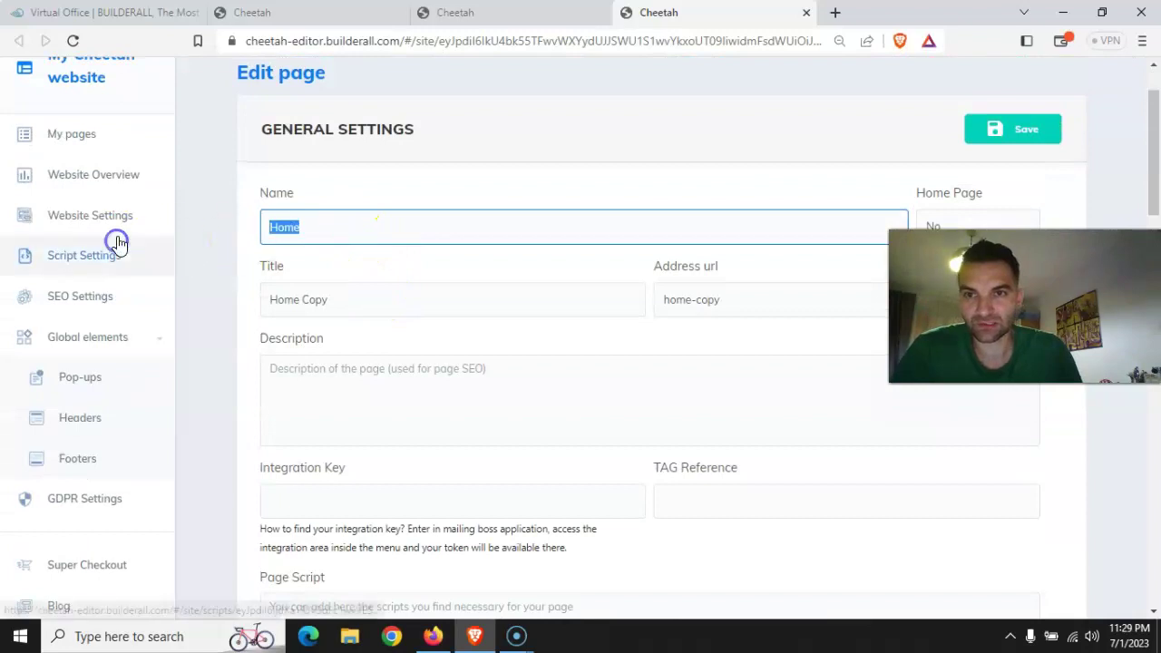
{"action": "type", "text": "pagina 2"}
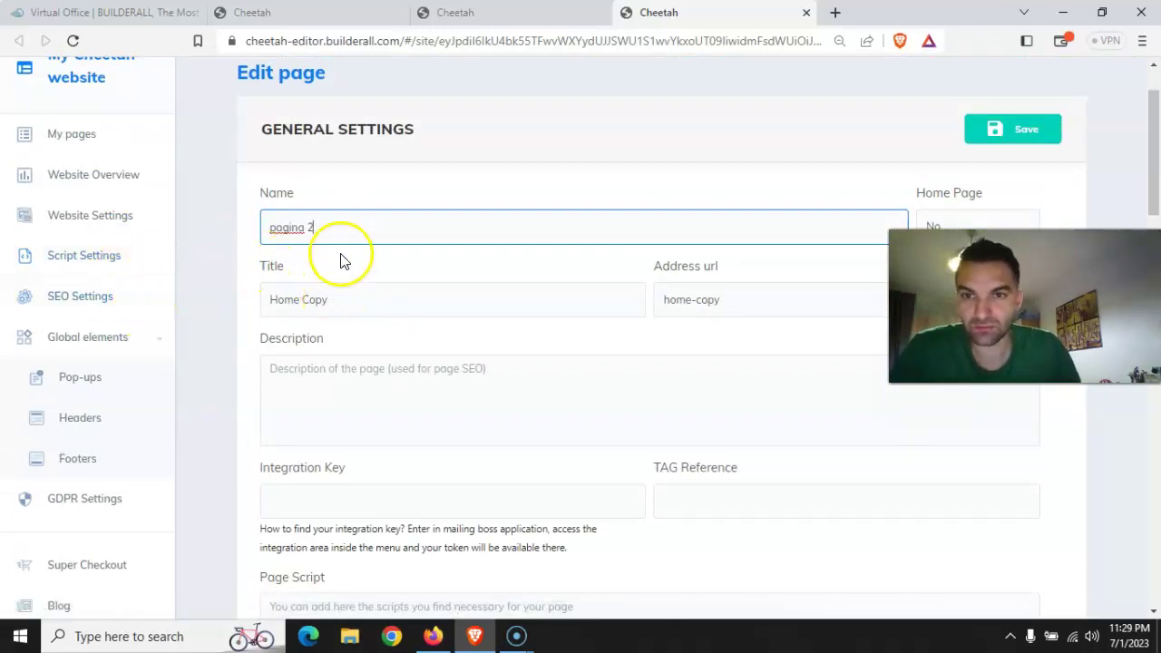
{"action": "left_click_drag", "start_coordinate": [337, 232], "coordinate": [112, 227]}
{"action": "left_click_drag", "start_coordinate": [270, 228], "coordinate": [310, 225]}
{"action": "left_click", "coordinate": [310, 226]}
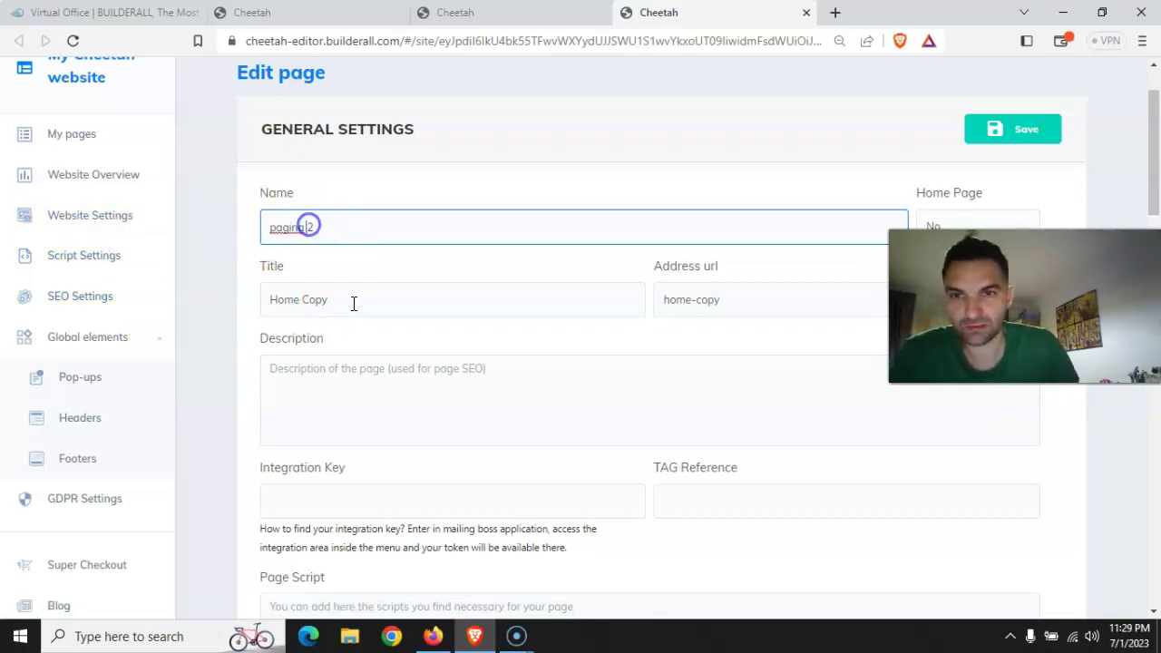
Reuse the page name pagina2 as the title, address URL and description, and save the page settings
{"action": "left_click_drag", "start_coordinate": [313, 228], "coordinate": [236, 234]}
{"action": "key", "text": "ctrl+c"}
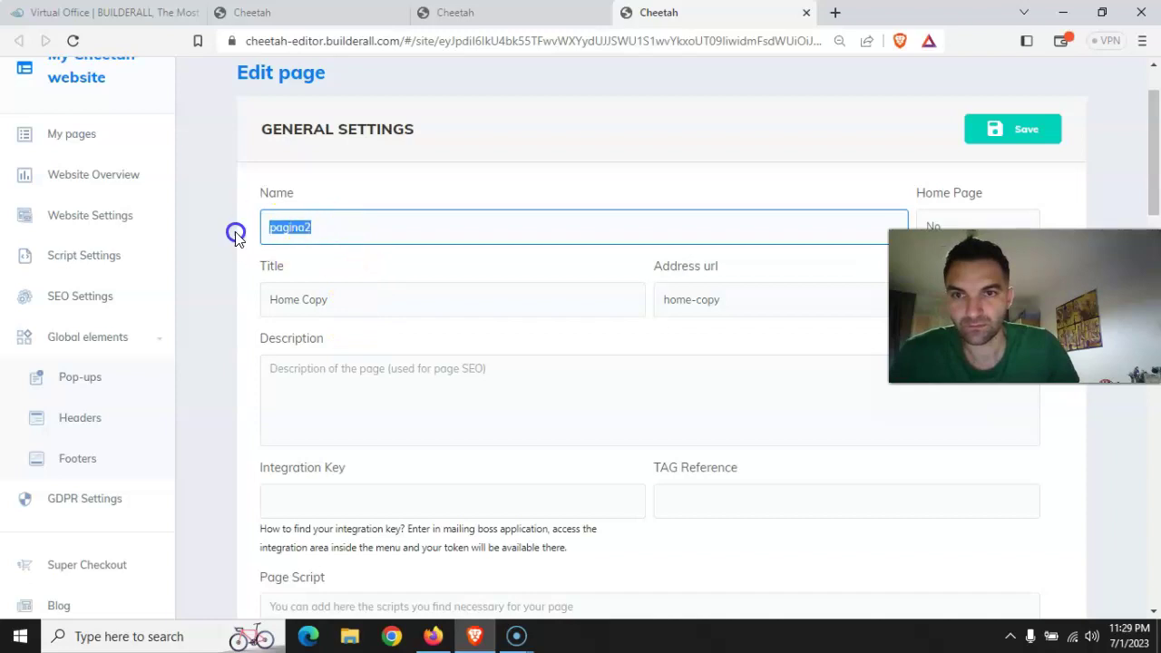
{"action": "left_click_drag", "start_coordinate": [337, 299], "coordinate": [191, 286]}
{"action": "key", "text": "ctrl+v"}
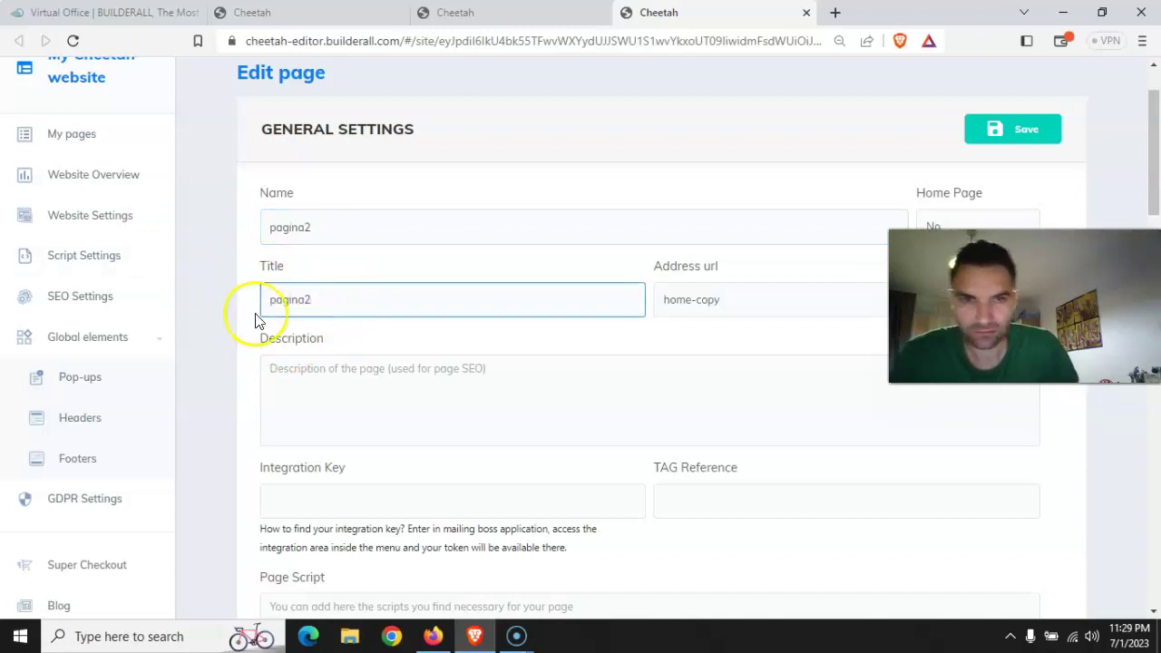
{"action": "left_click_drag", "start_coordinate": [739, 300], "coordinate": [586, 299]}
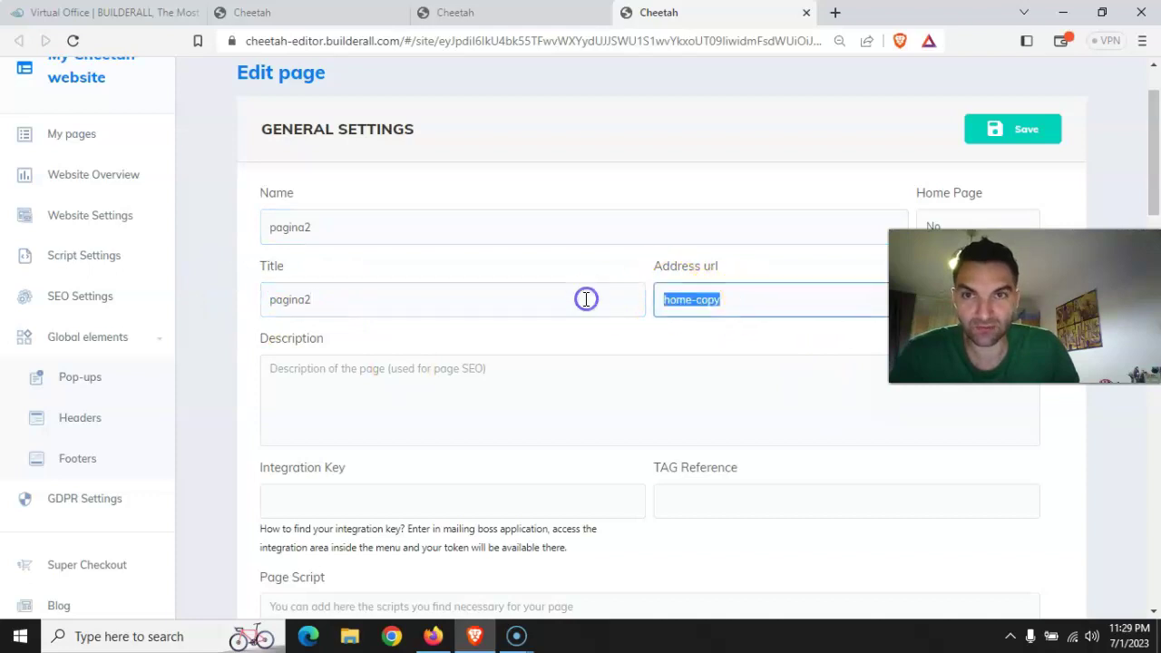
{"action": "key", "text": "ctrl+v"}
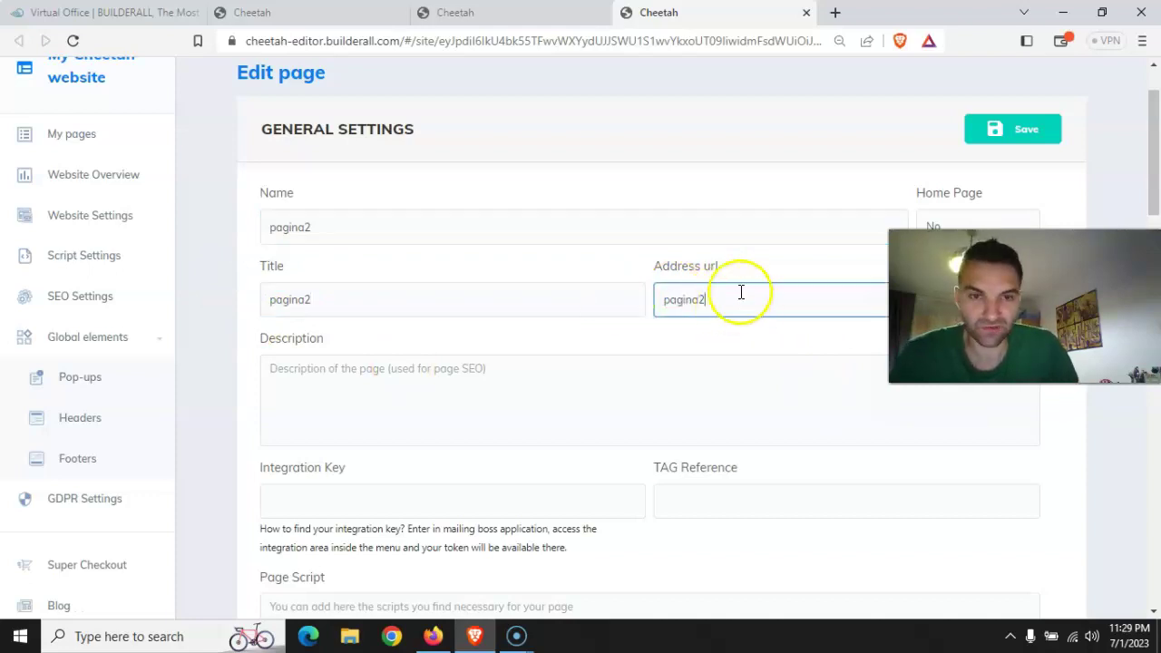
{"action": "left_click", "coordinate": [335, 404]}
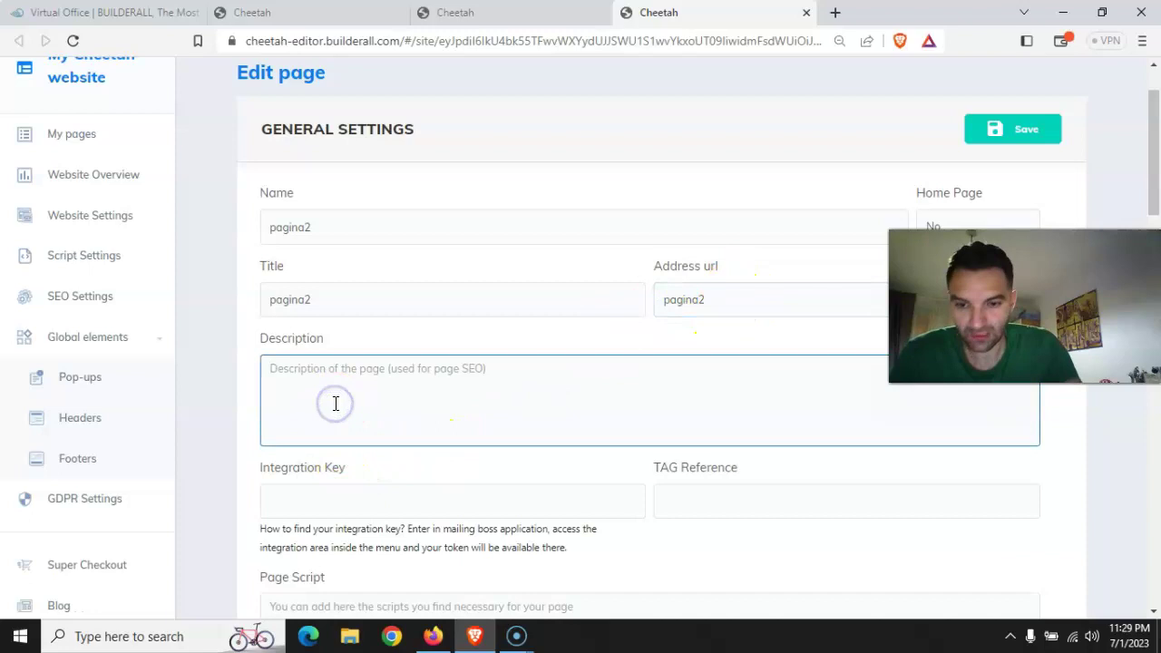
{"action": "key", "text": "ctrl+v"}
{"action": "left_click", "coordinate": [1021, 134]}
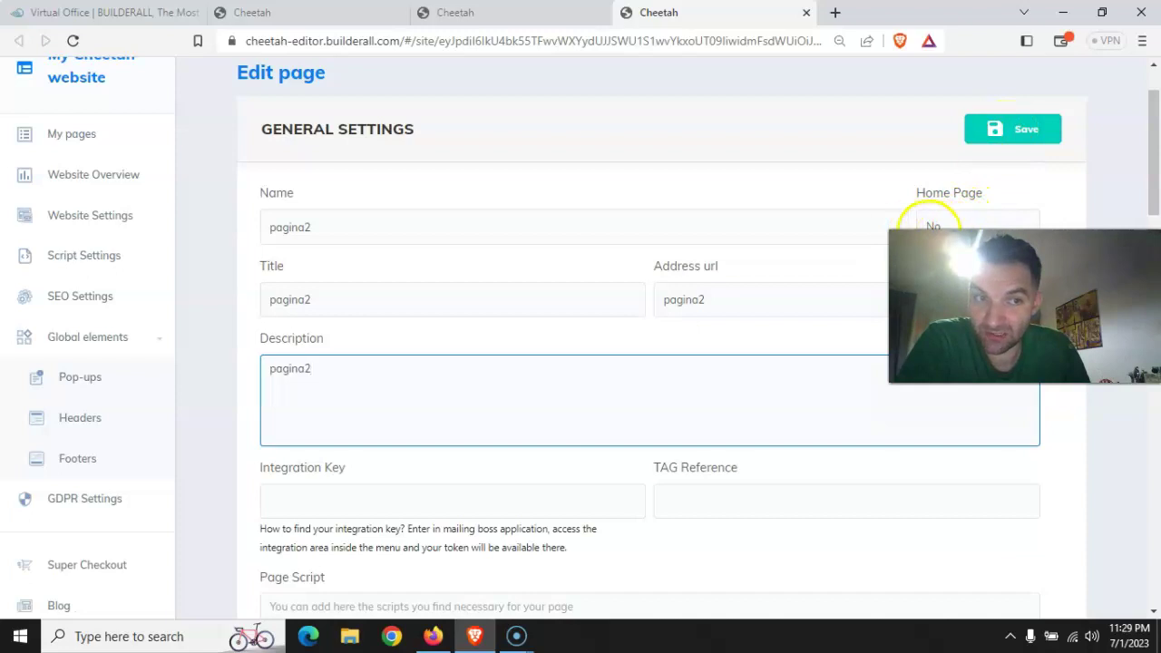
Save the pagina2 page settings and open the Home page in the editor to compare its page list and content
{"action": "left_click", "coordinate": [1000, 134]}
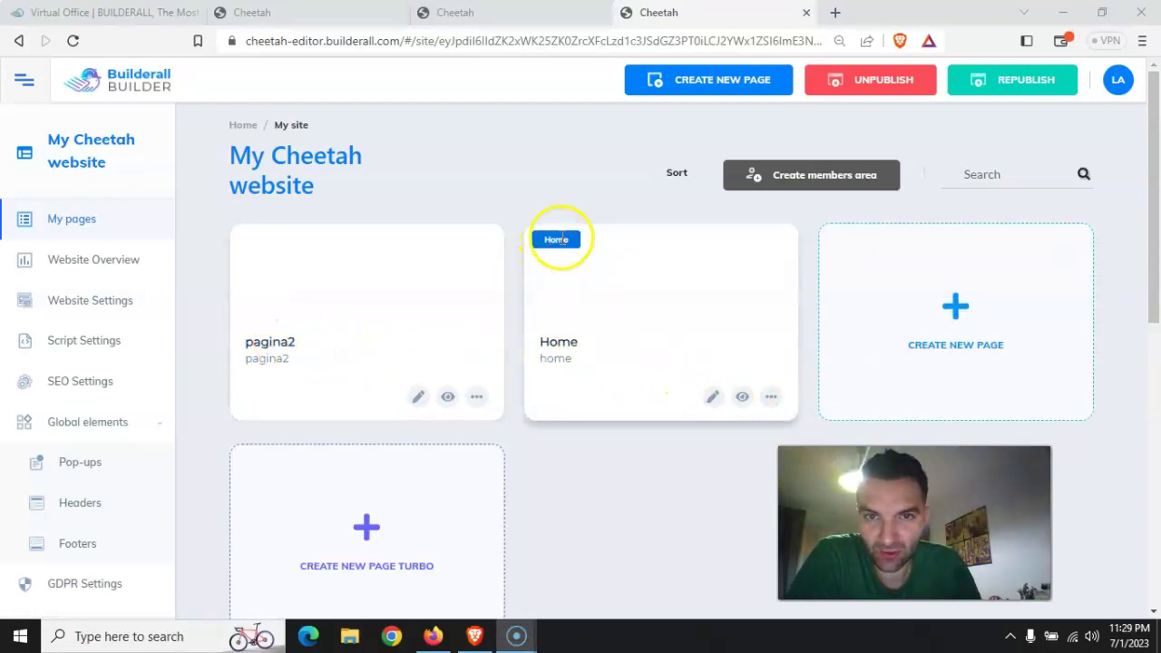
{"action": "left_click", "coordinate": [712, 399]}
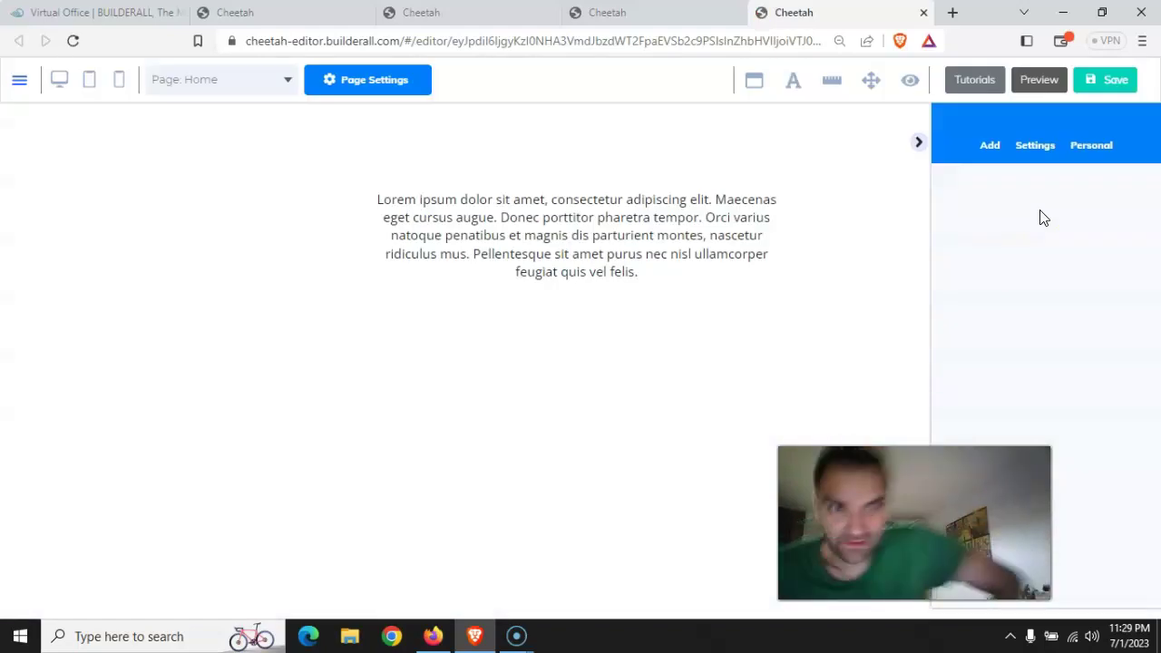
{"action": "left_click", "coordinate": [760, 262]}
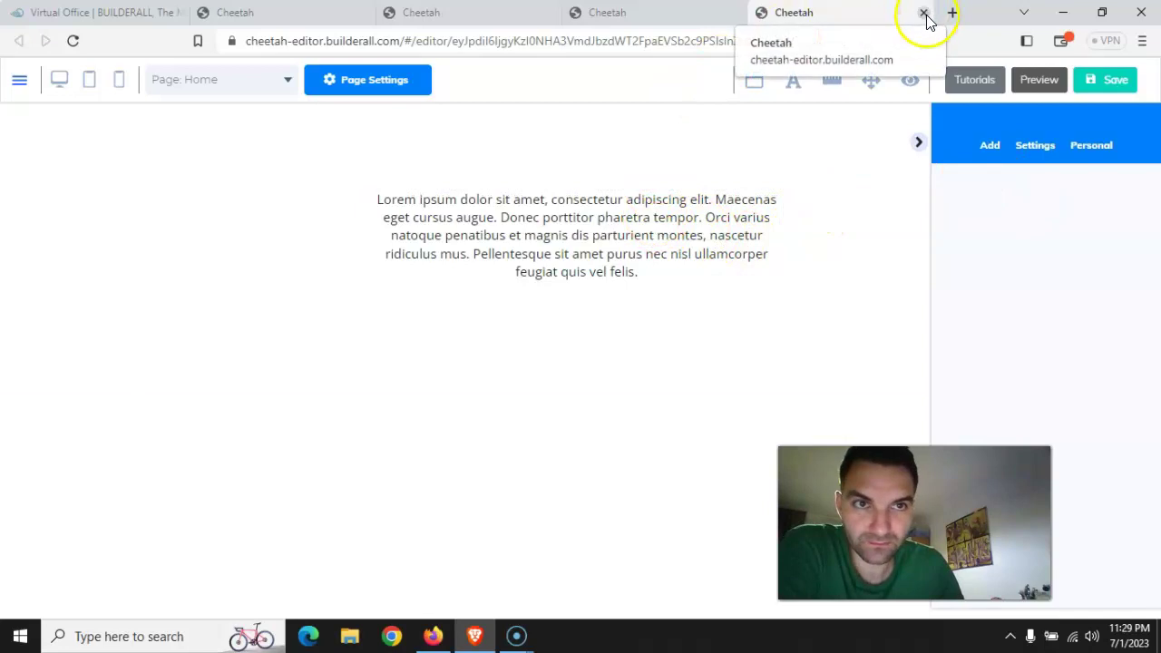
{"action": "left_click", "coordinate": [270, 79]}
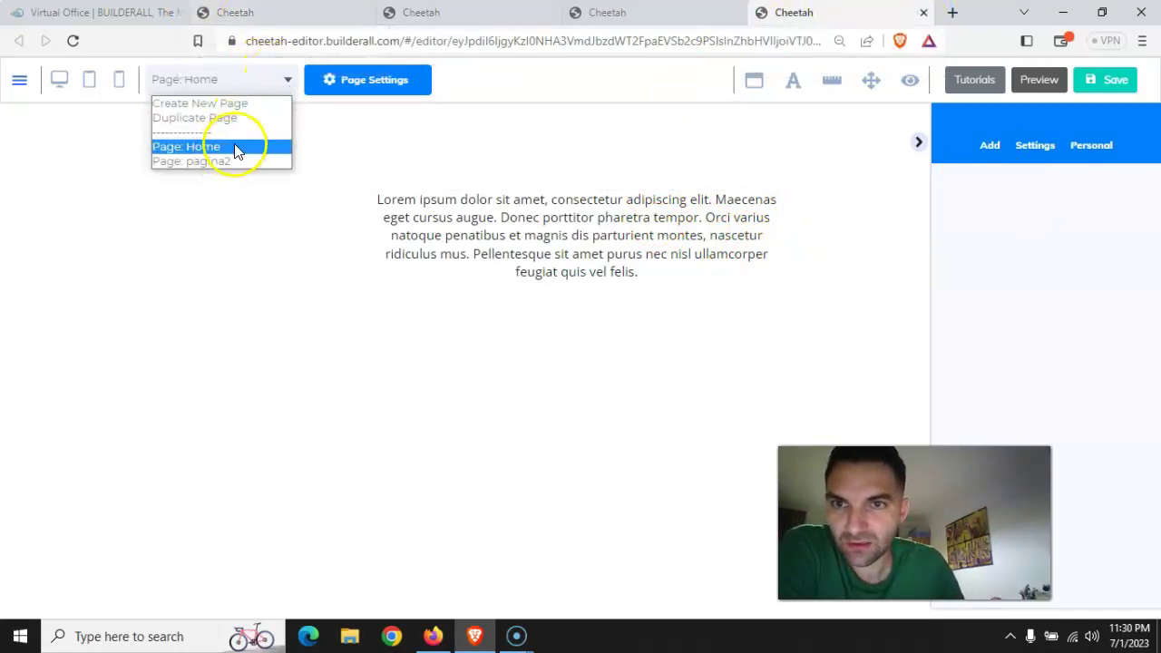
{"action": "left_click", "coordinate": [313, 20]}
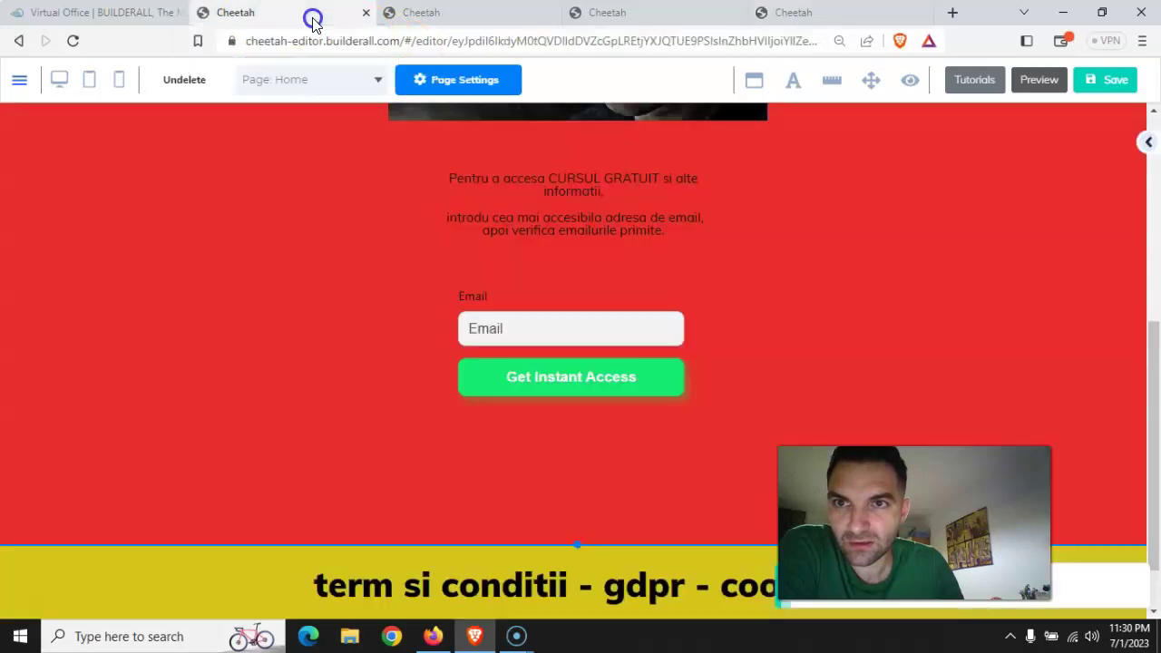
{"action": "left_click", "coordinate": [415, 20]}
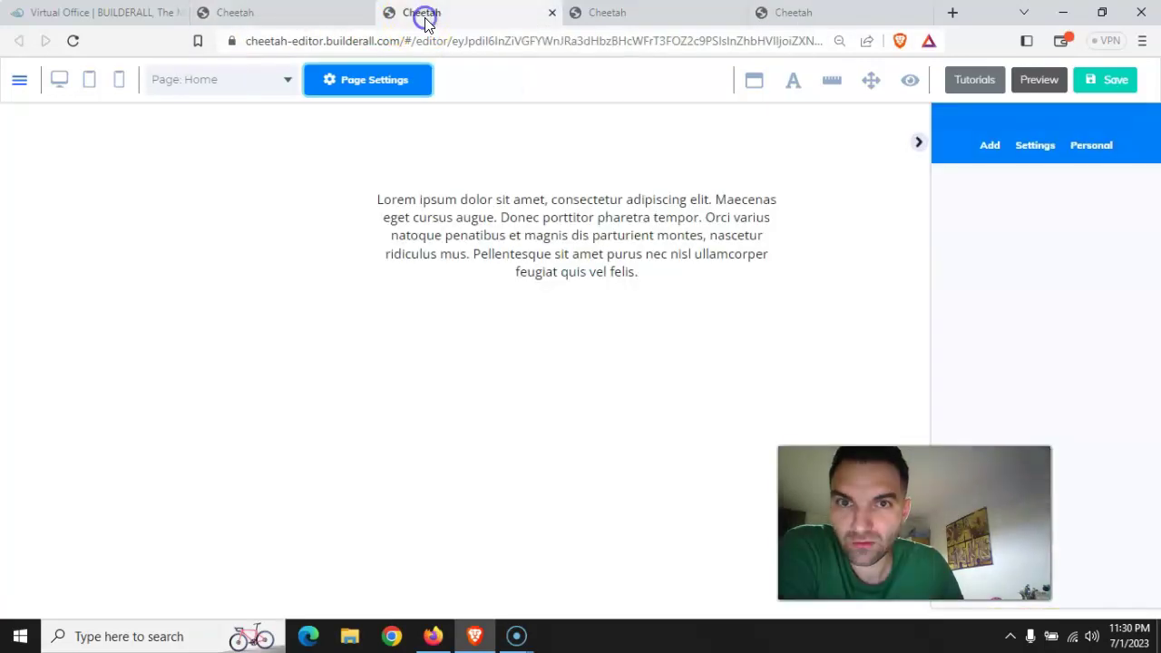
Close the redundant Cheetah browser tabs, discarding their unsaved changes, and keep only the original Home page editor
{"action": "left_click", "coordinate": [552, 13]}
{"action": "left_click", "coordinate": [670, 139]}
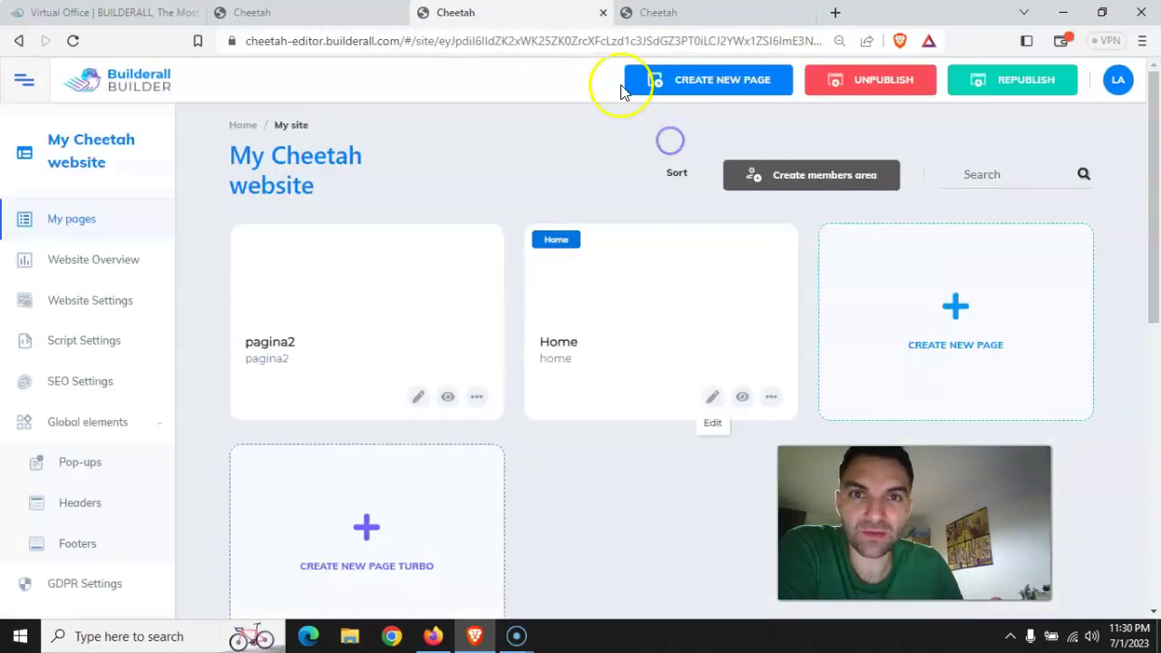
{"action": "left_click", "coordinate": [602, 14]}
{"action": "left_click", "coordinate": [604, 13]}
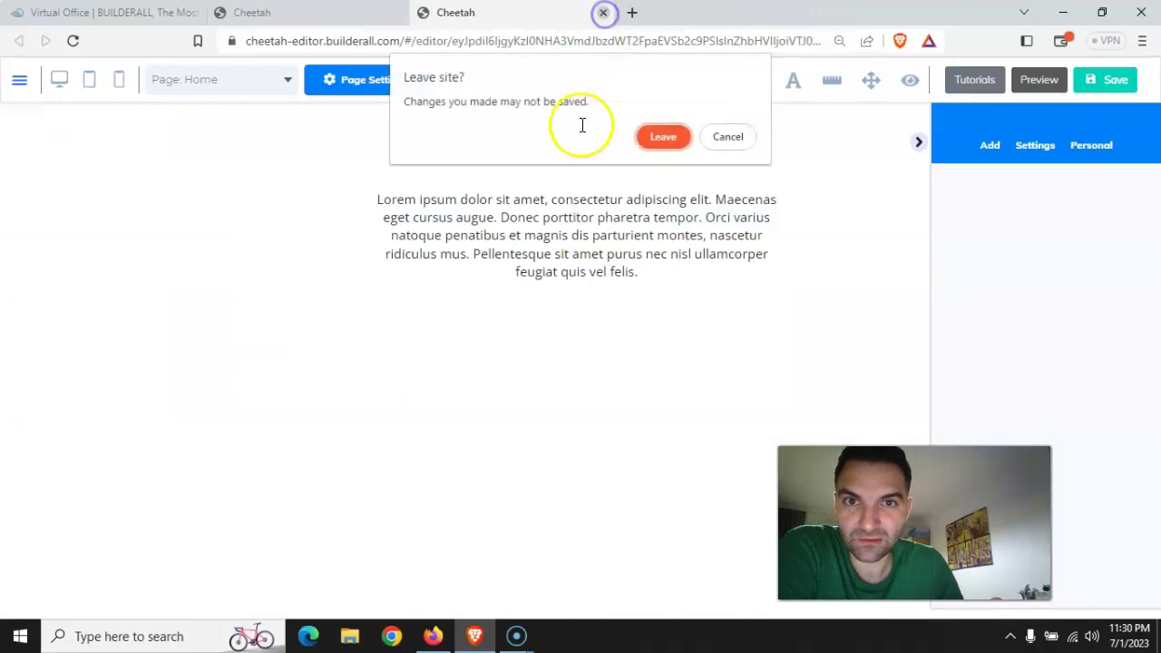
{"action": "left_click", "coordinate": [665, 136]}
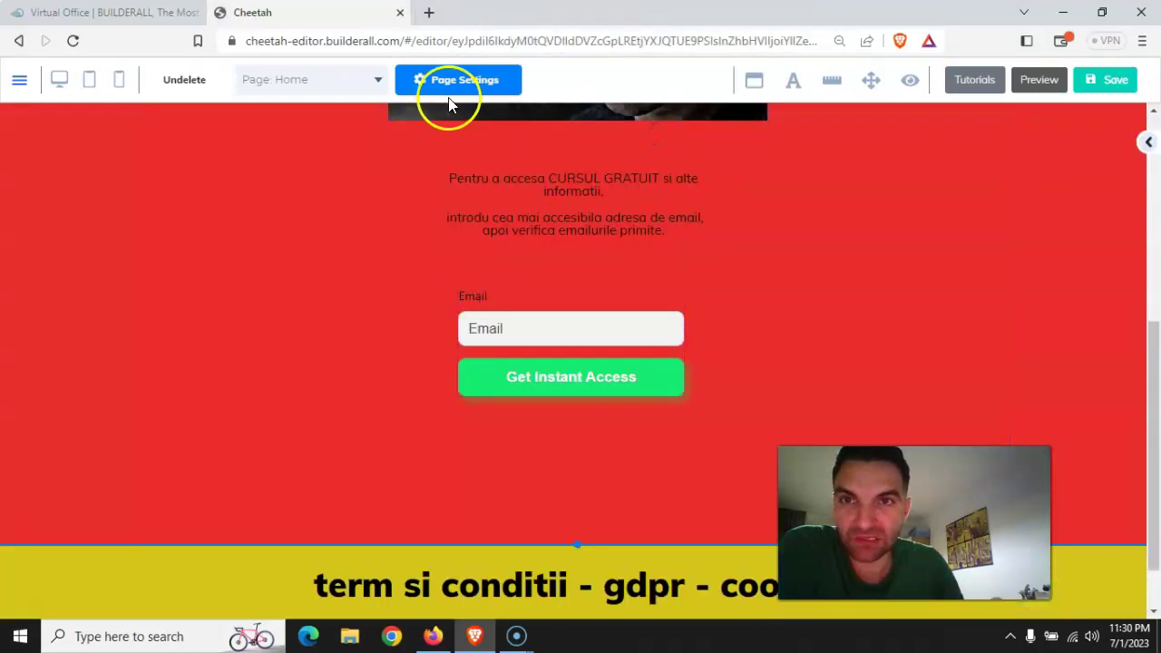
Review the whole Home page from the Masterclass Z header through the video and email form to the footer
{"action": "scroll", "coordinate": [560, 358], "scroll_direction": "up", "scroll_amount": 5}
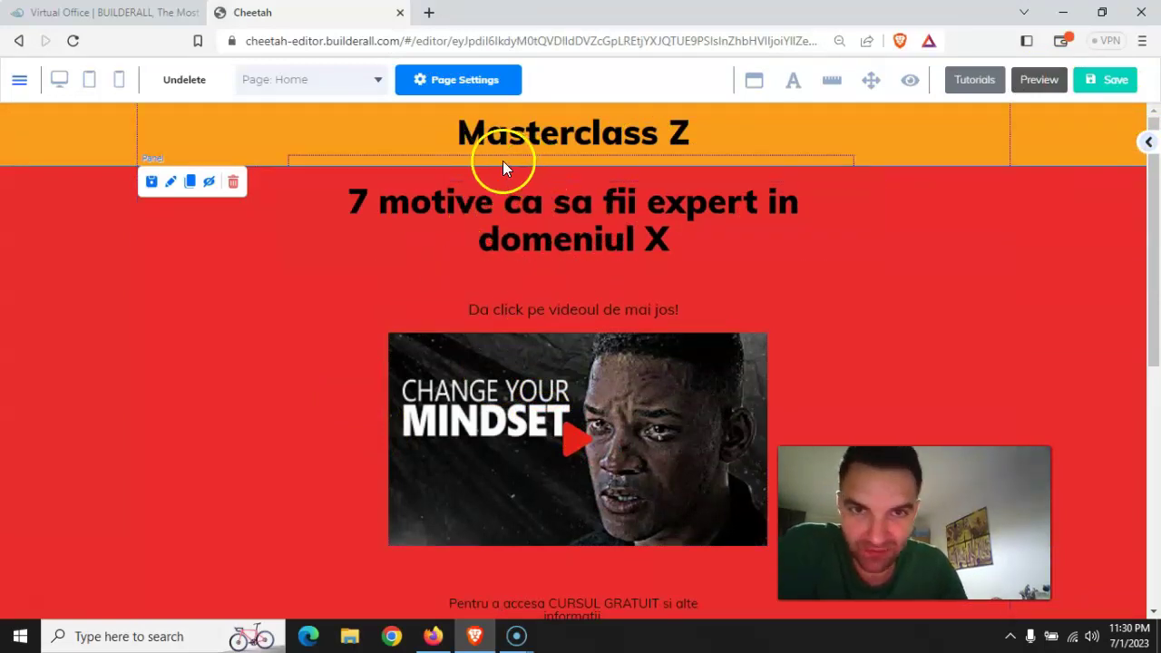
{"action": "scroll", "coordinate": [607, 486], "scroll_direction": "down", "scroll_amount": 3}
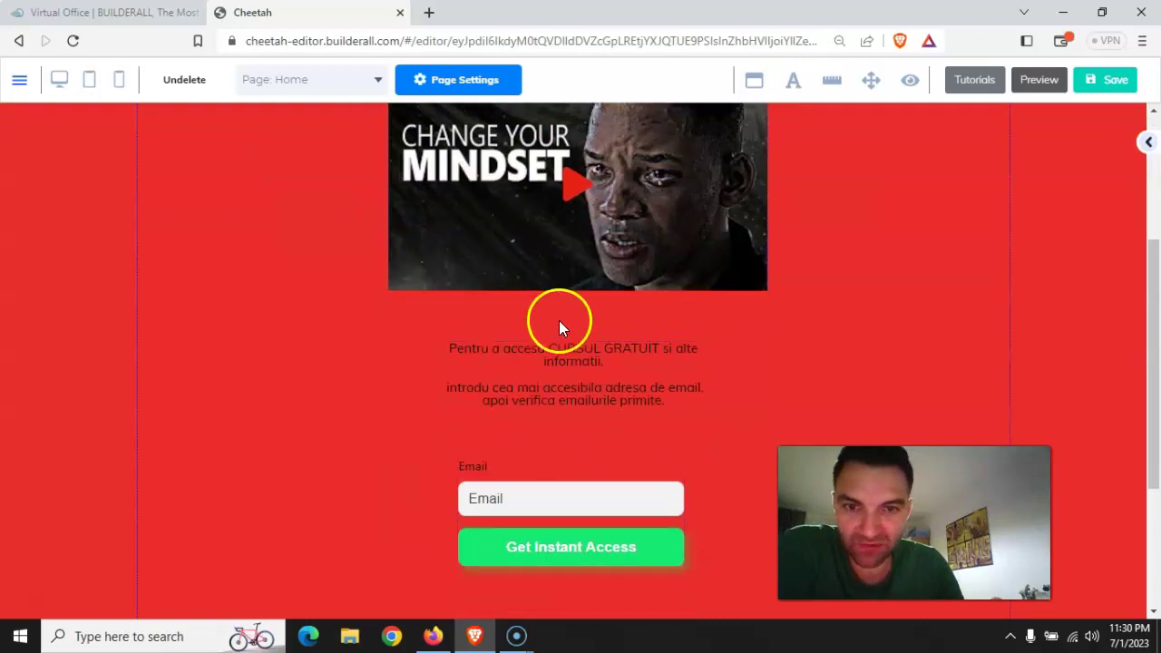
{"action": "scroll", "coordinate": [561, 567], "scroll_direction": "down", "scroll_amount": 3}
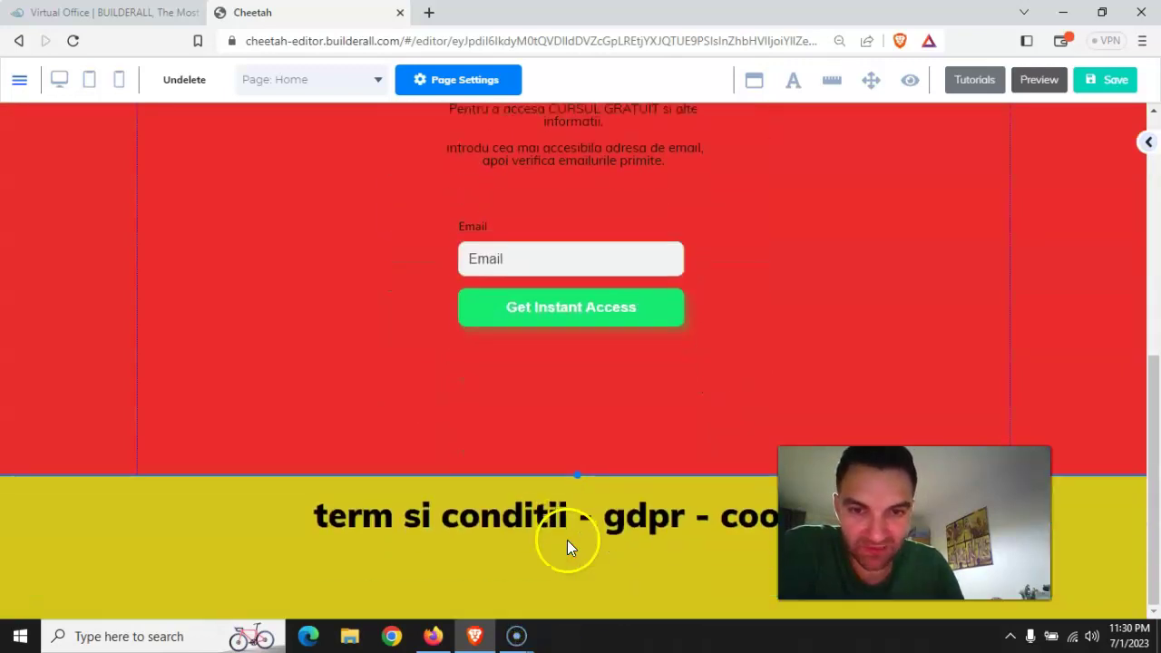
{"action": "scroll", "coordinate": [565, 545], "scroll_direction": "up", "scroll_amount": 3}
{"action": "scroll", "coordinate": [535, 324], "scroll_direction": "up", "scroll_amount": 3}
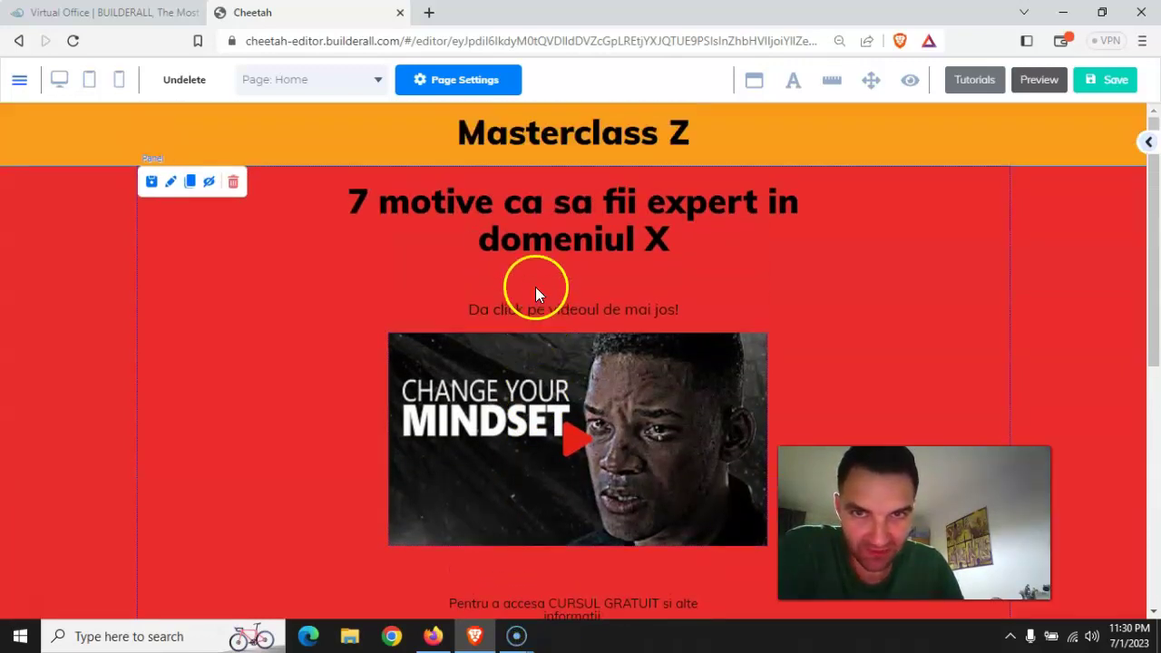
{"action": "scroll", "coordinate": [531, 268], "scroll_direction": "down", "scroll_amount": 5}
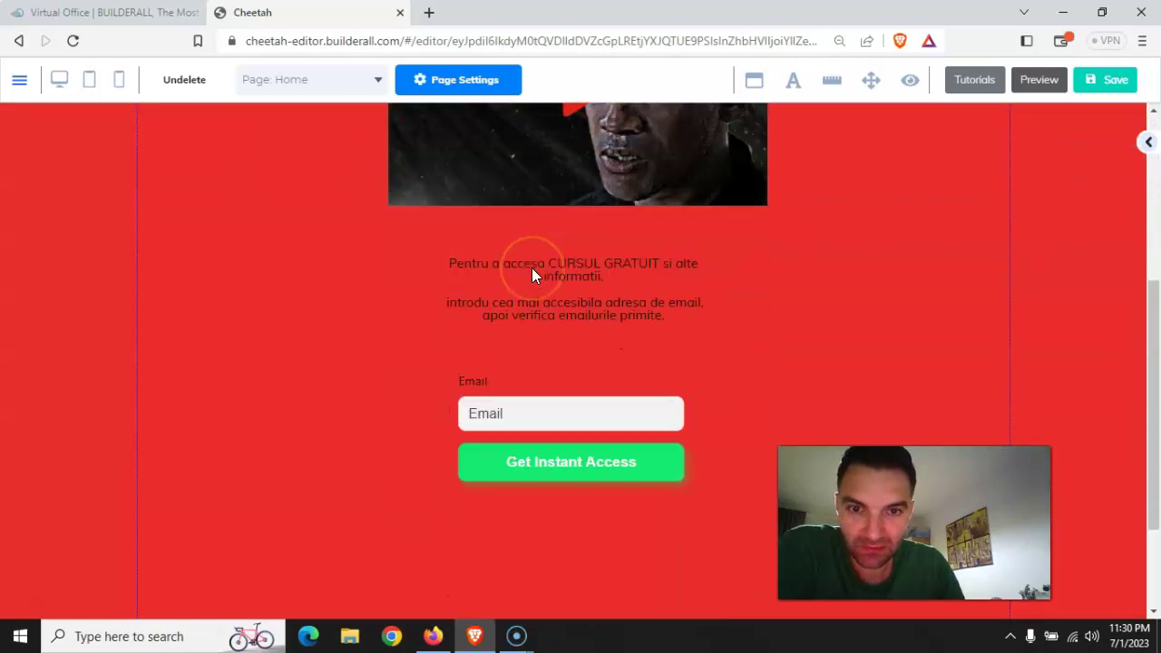
{"action": "scroll", "coordinate": [531, 267], "scroll_direction": "up", "scroll_amount": 3}
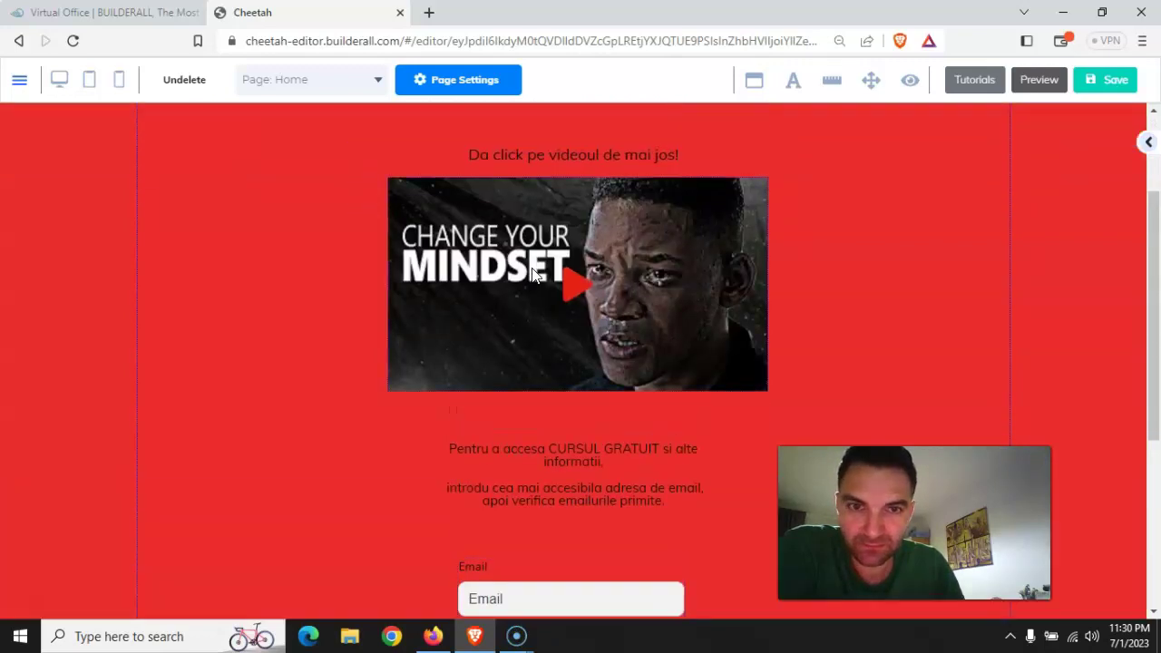
{"action": "scroll", "coordinate": [531, 276], "scroll_direction": "up", "scroll_amount": 2}
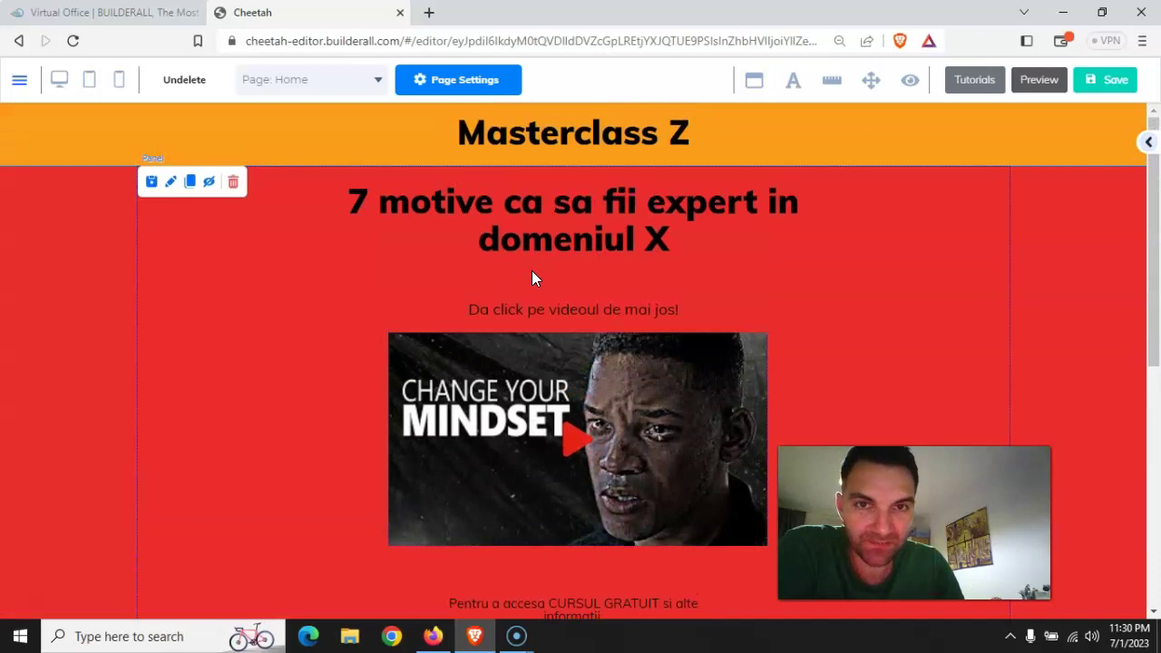
Save the finished Home page and publish the website, then dismiss the publishing dialog
{"action": "left_click", "coordinate": [1108, 80]}
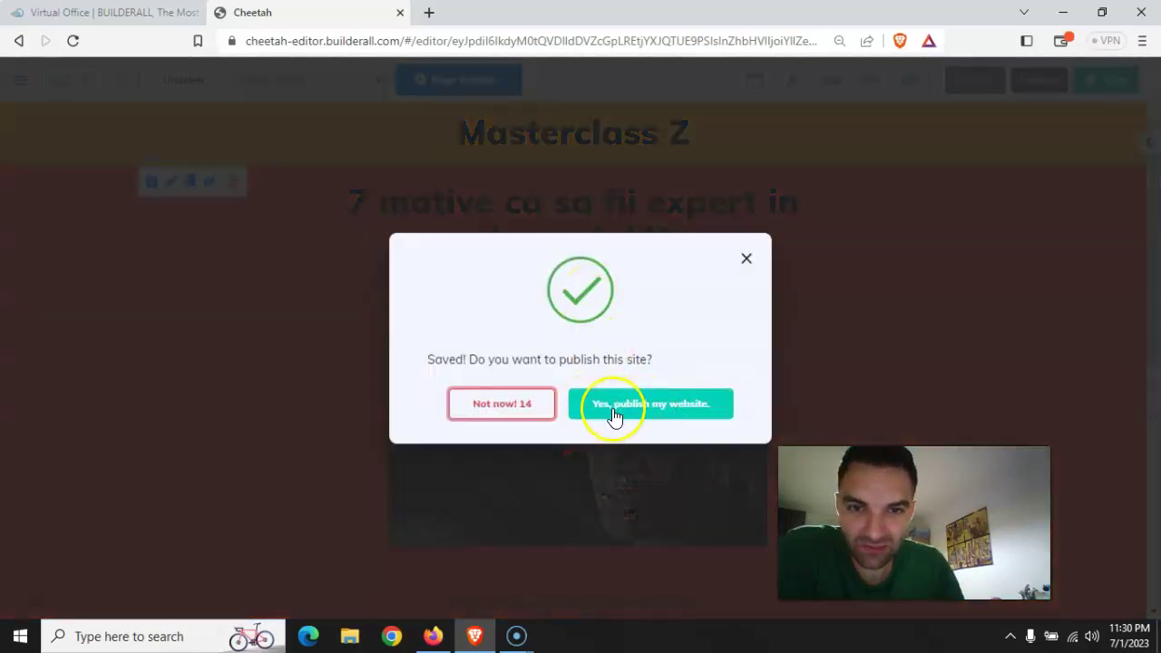
{"action": "left_click", "coordinate": [646, 410]}
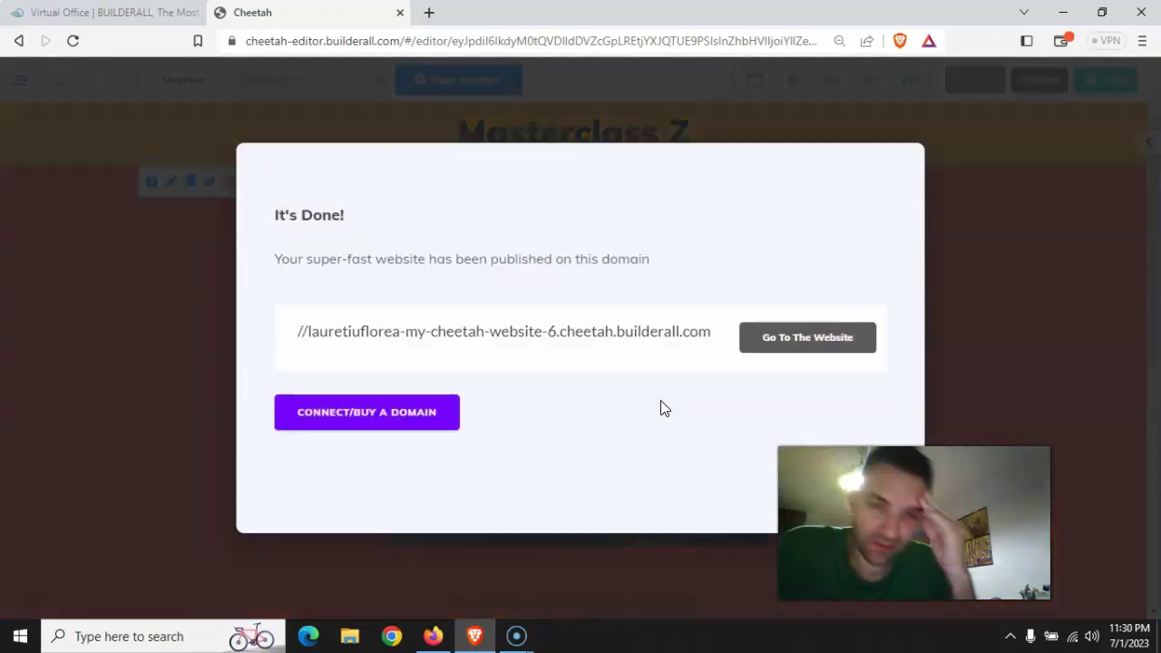
{"action": "left_click", "coordinate": [849, 497]}
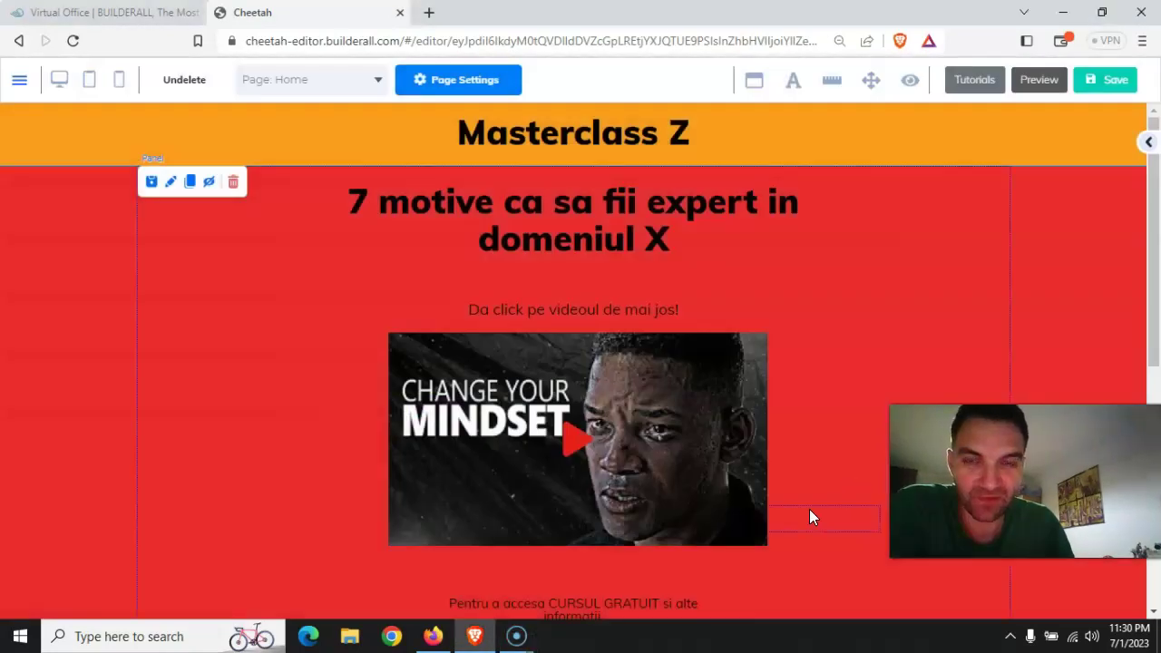
{"action": "left_click", "coordinate": [1109, 79]}
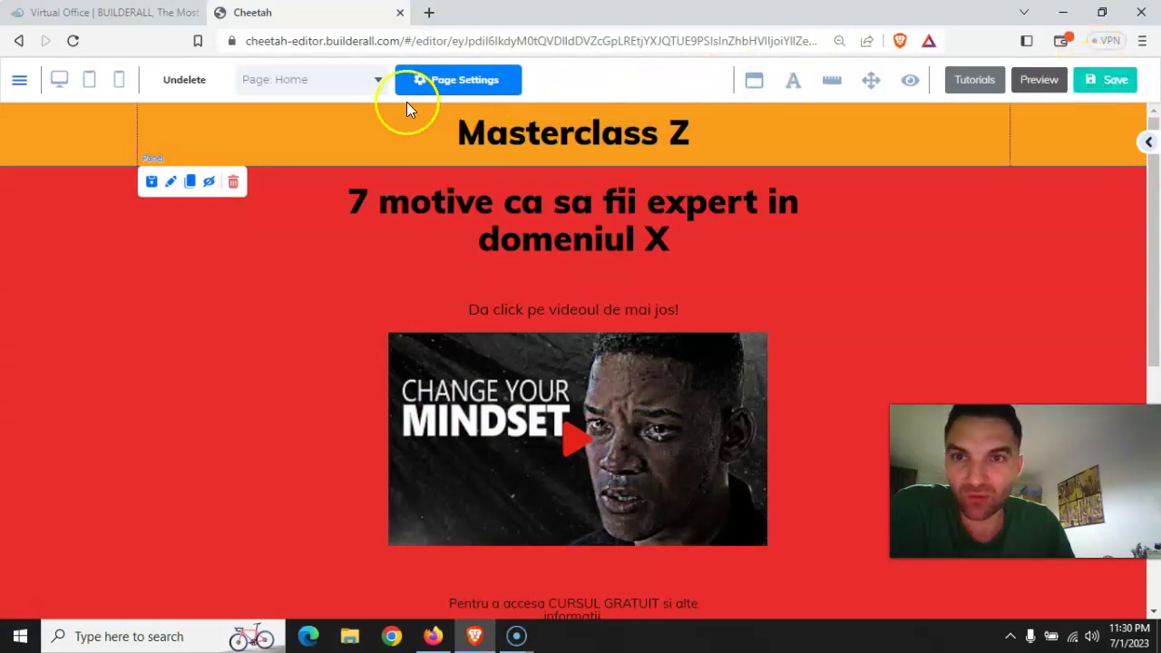
Duplicate the saved Home page and select the newest Home copy as the page being edited
{"action": "left_click", "coordinate": [374, 81]}
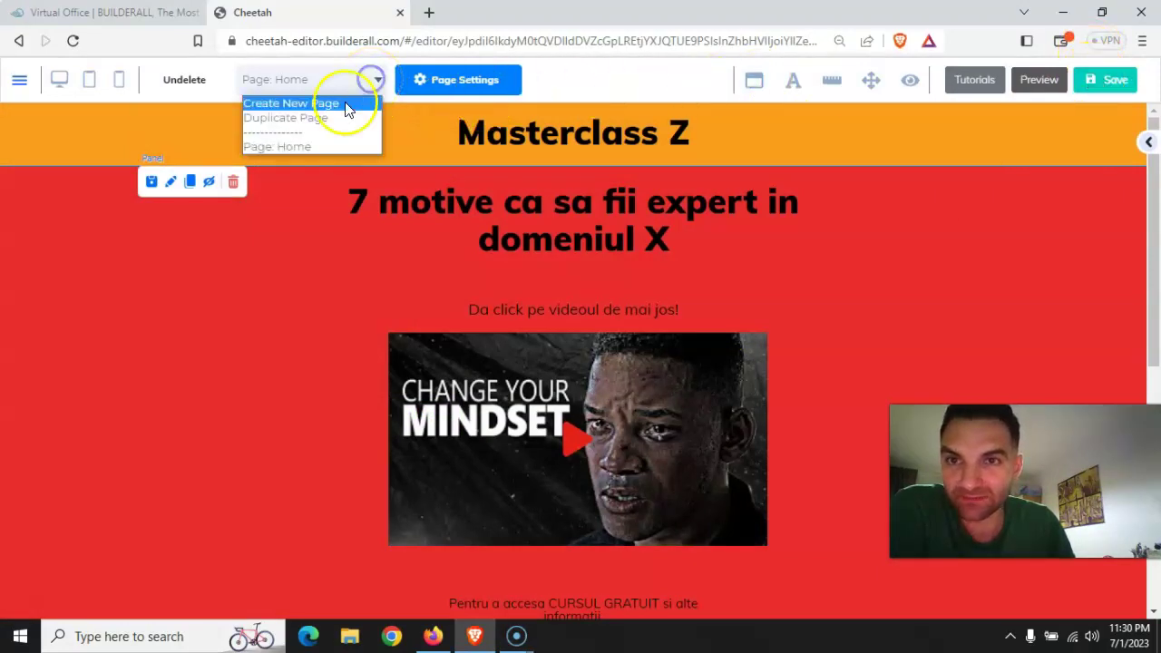
{"action": "left_click", "coordinate": [299, 118]}
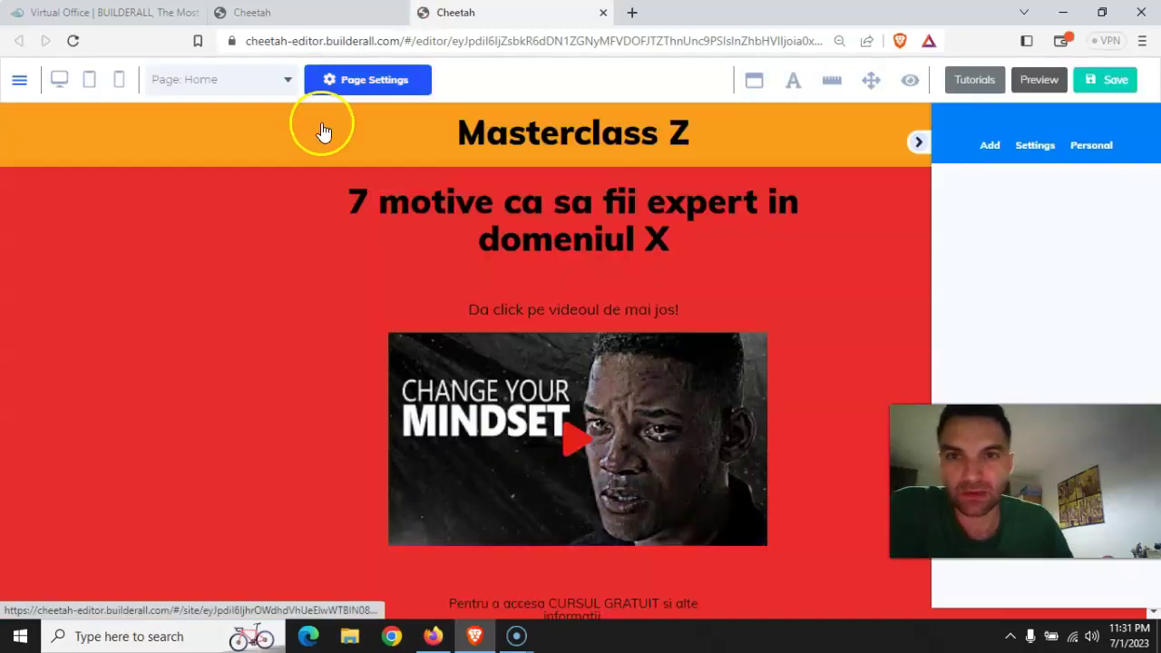
{"action": "left_click", "coordinate": [288, 82]}
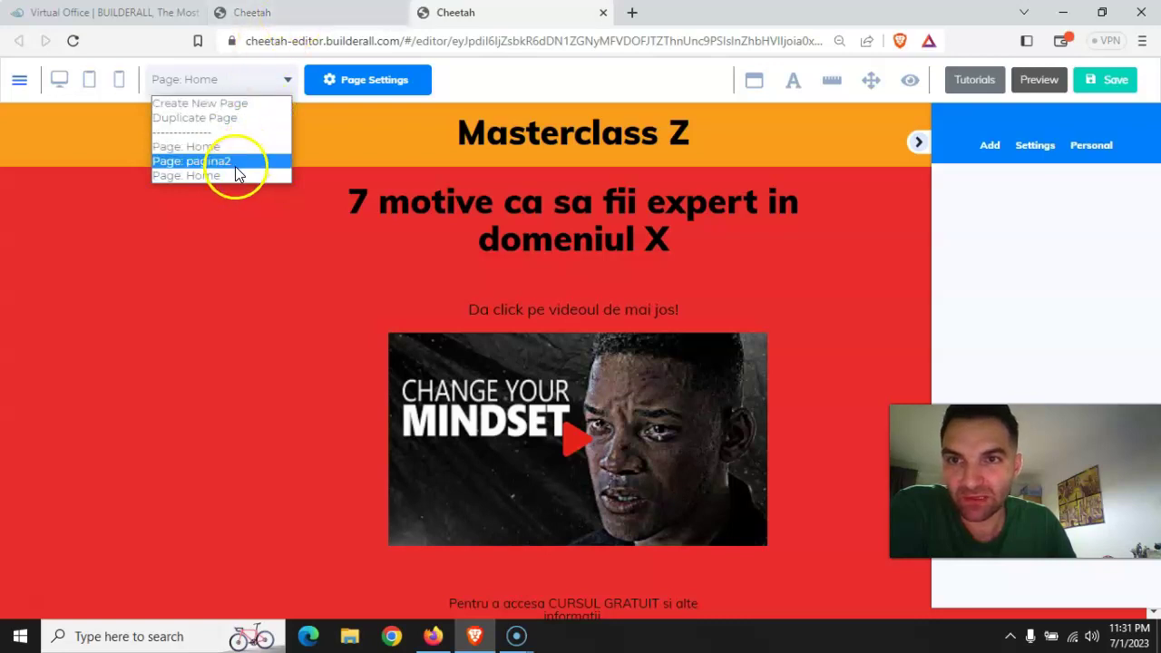
{"action": "left_click", "coordinate": [281, 13]}
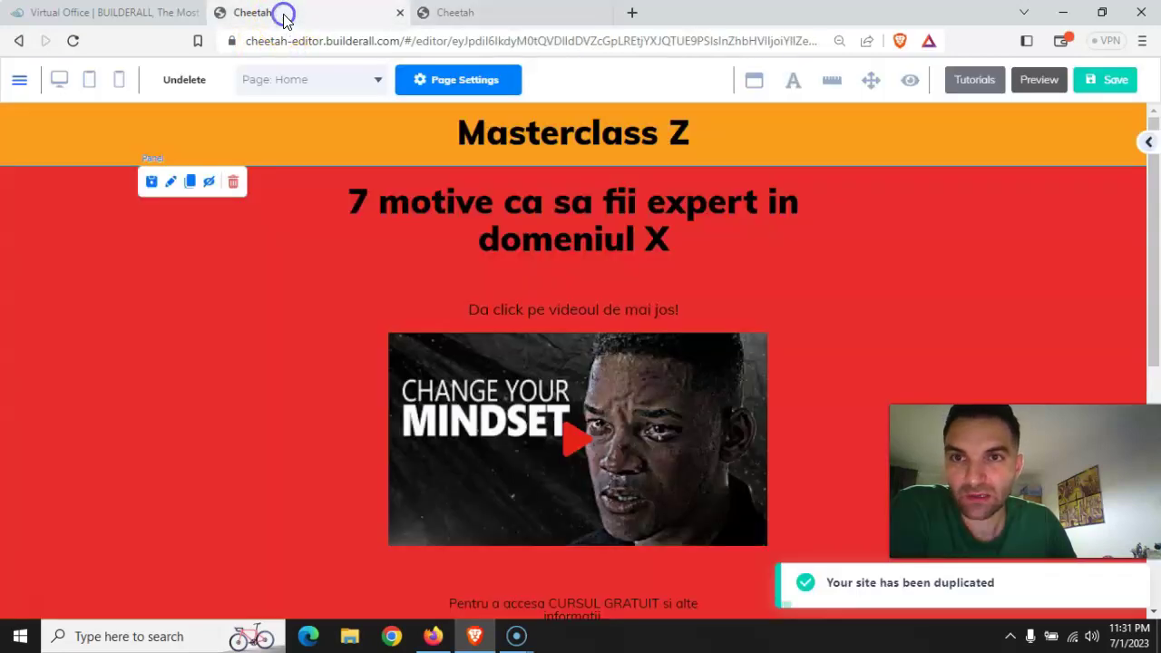
{"action": "left_click", "coordinate": [467, 11]}
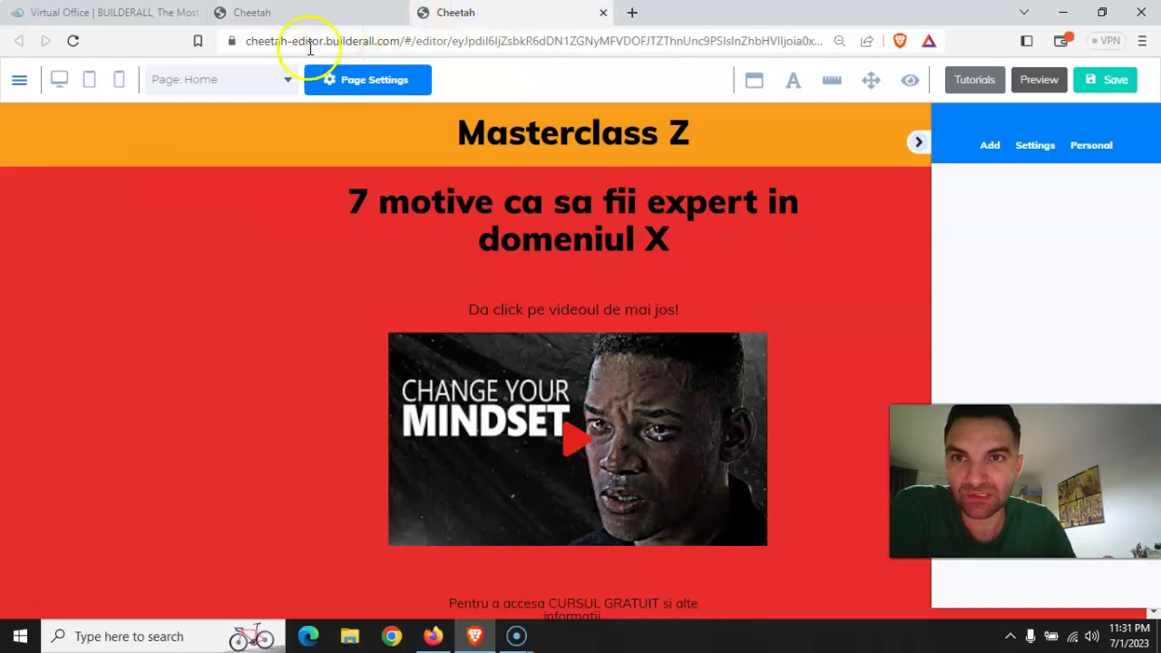
{"action": "left_click", "coordinate": [275, 80]}
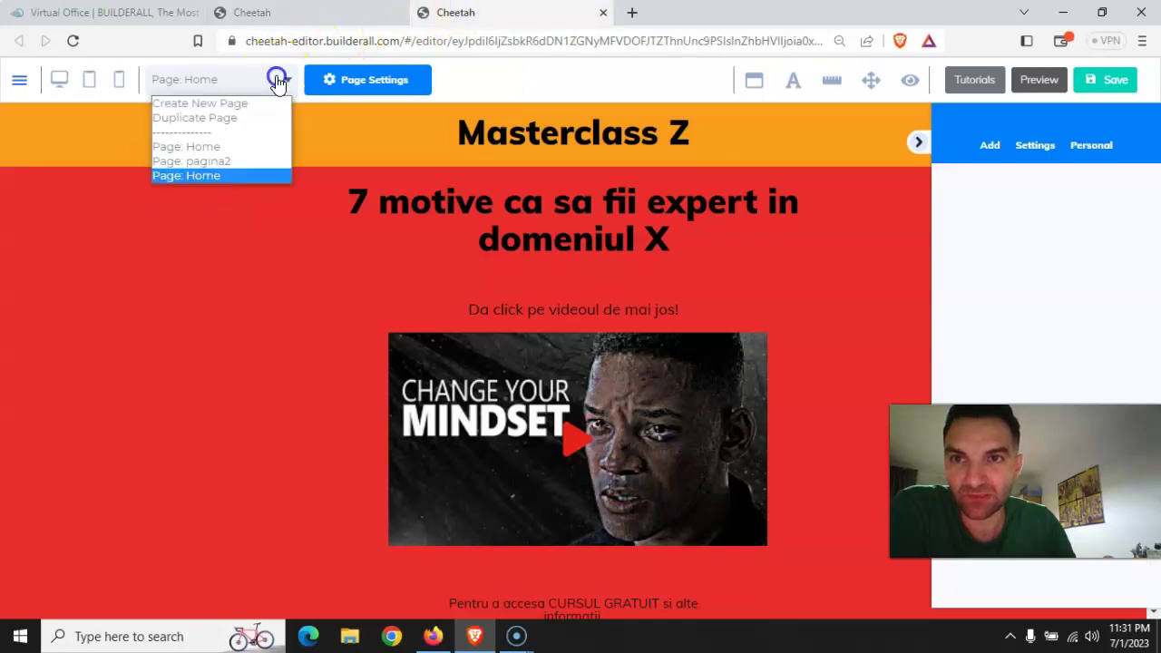
{"action": "left_click", "coordinate": [217, 175]}
Go through the Home copy's page settings to the website's page overview and delete the old pagina2 page
{"action": "left_click", "coordinate": [363, 82]}
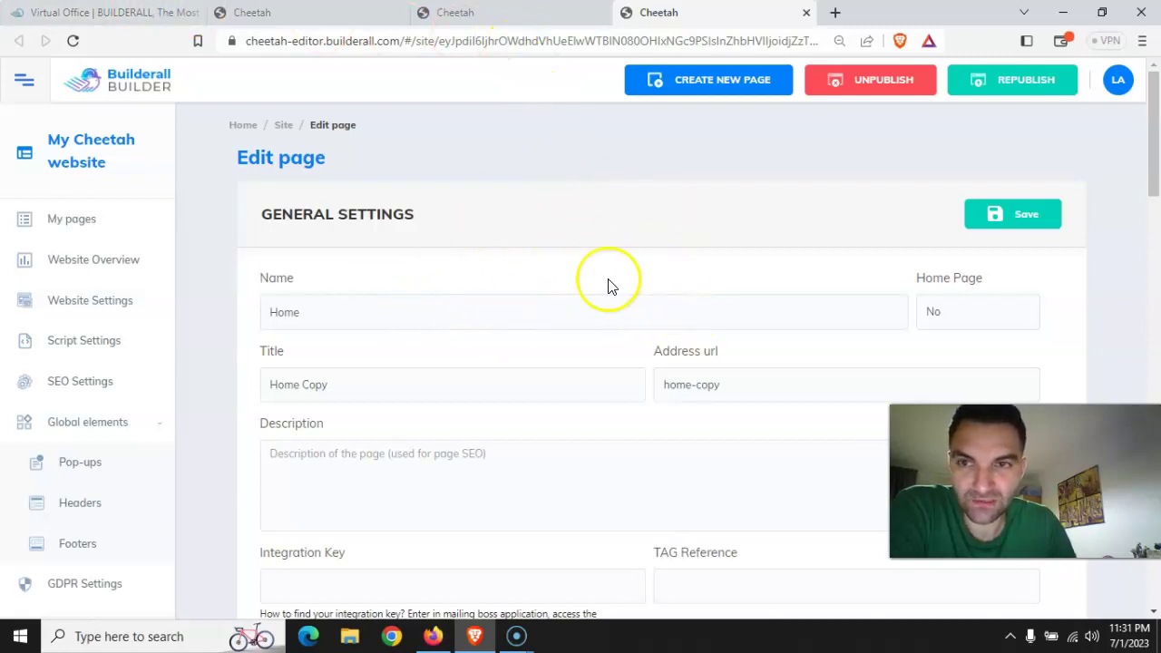
{"action": "left_click", "coordinate": [64, 221]}
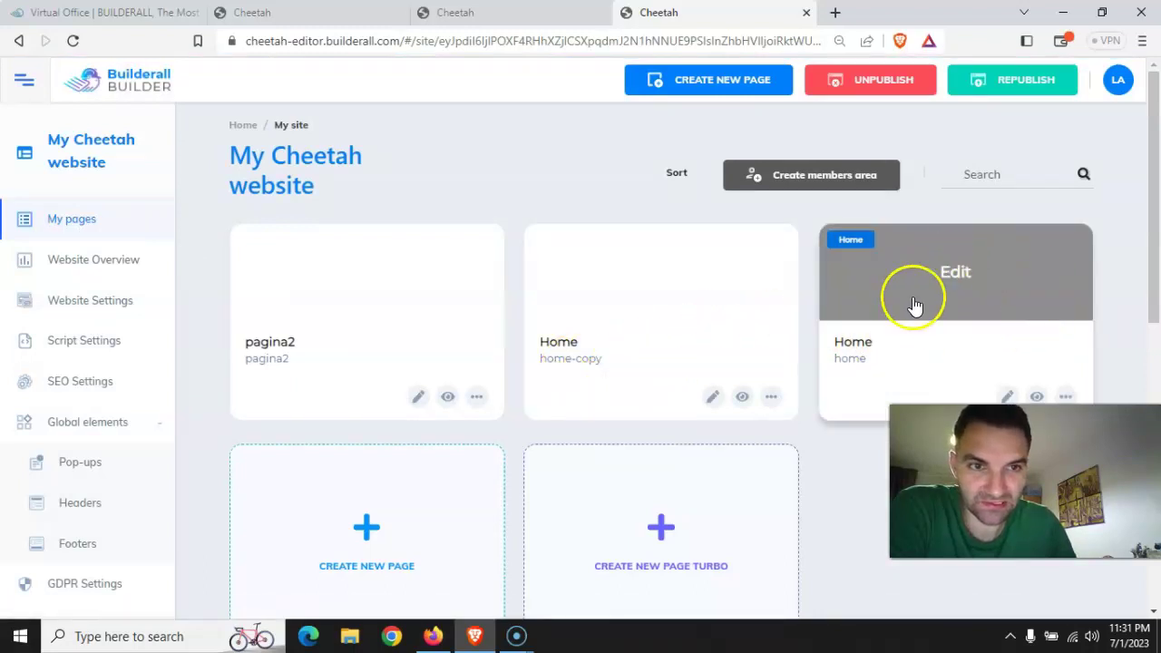
{"action": "left_click", "coordinate": [477, 399]}
{"action": "left_click", "coordinate": [383, 367]}
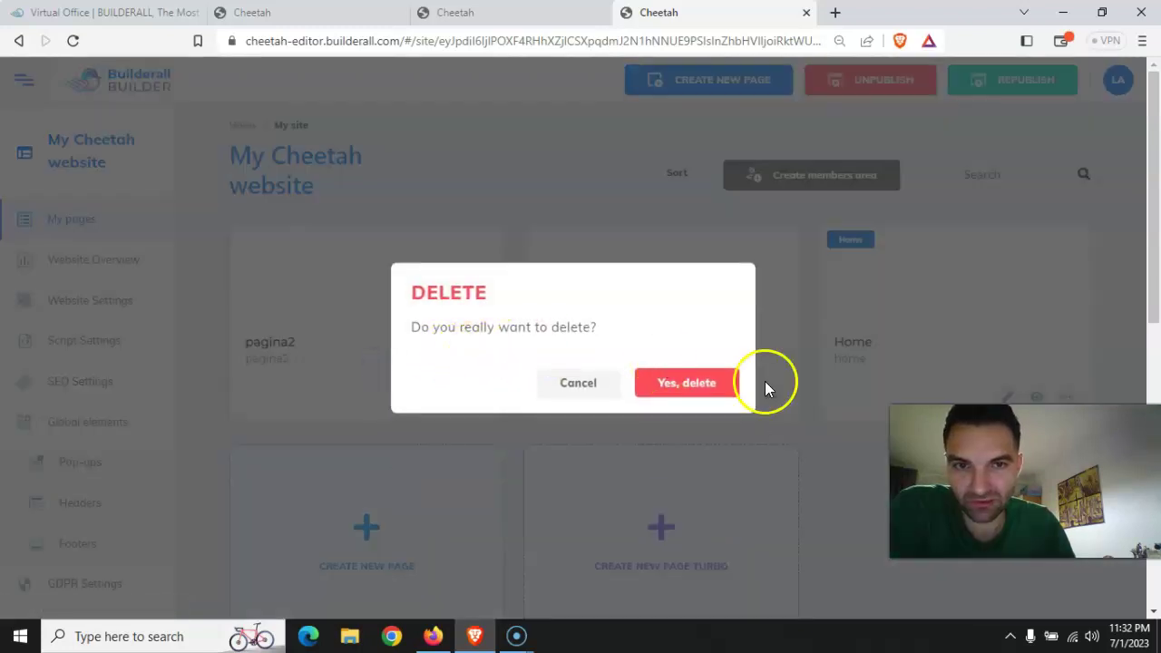
{"action": "left_click", "coordinate": [705, 387]}
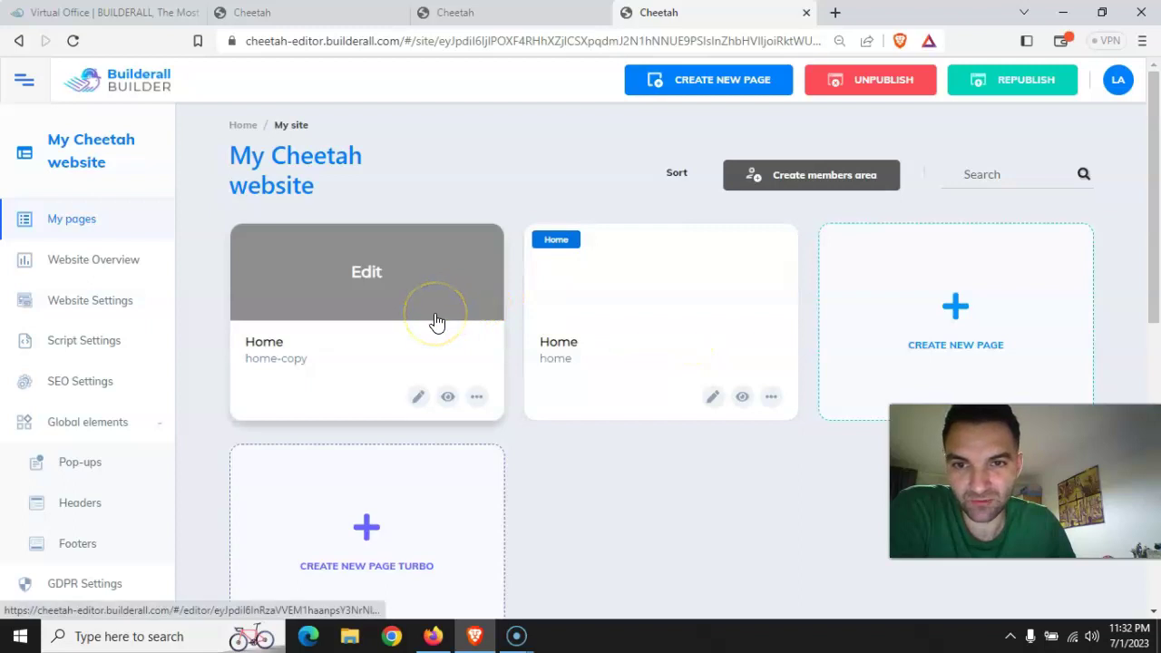
Open the home-copy page in the editor, bring up its page settings and change its name to pagina2
{"action": "left_click", "coordinate": [418, 400]}
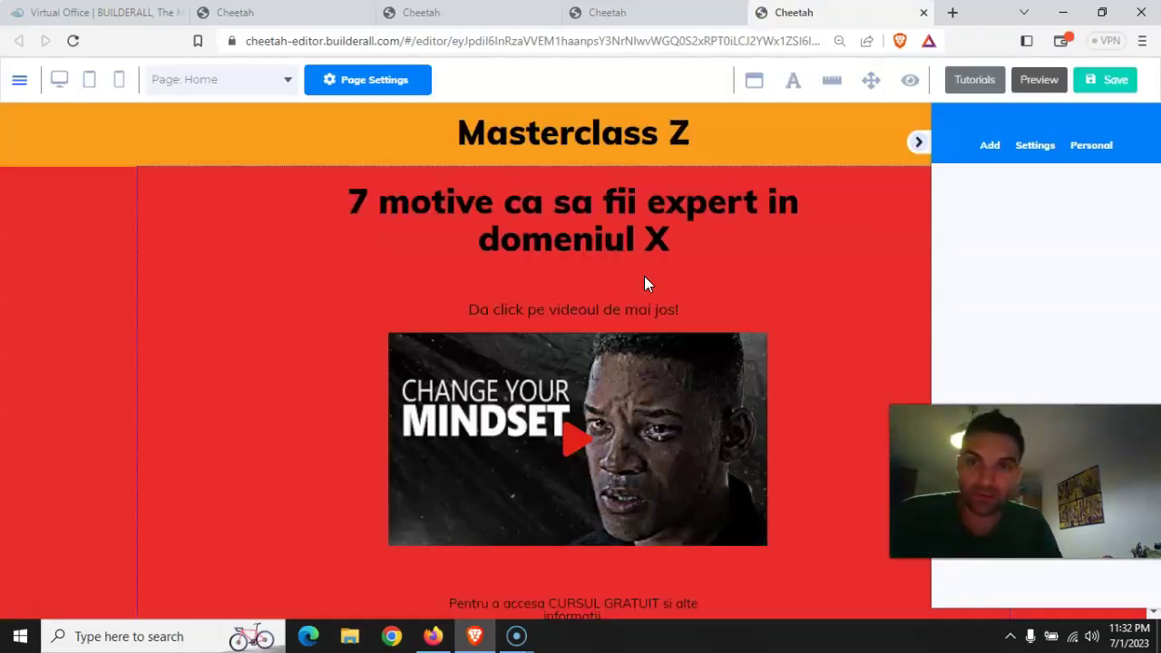
{"action": "left_click", "coordinate": [313, 510]}
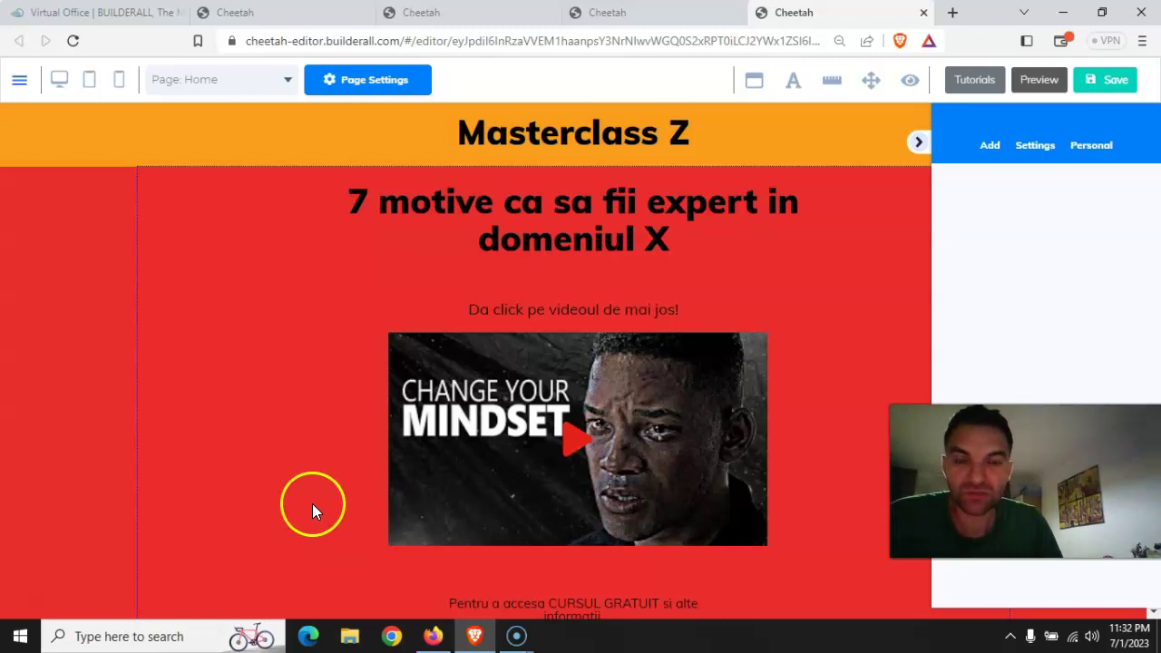
{"action": "left_click", "coordinate": [375, 82]}
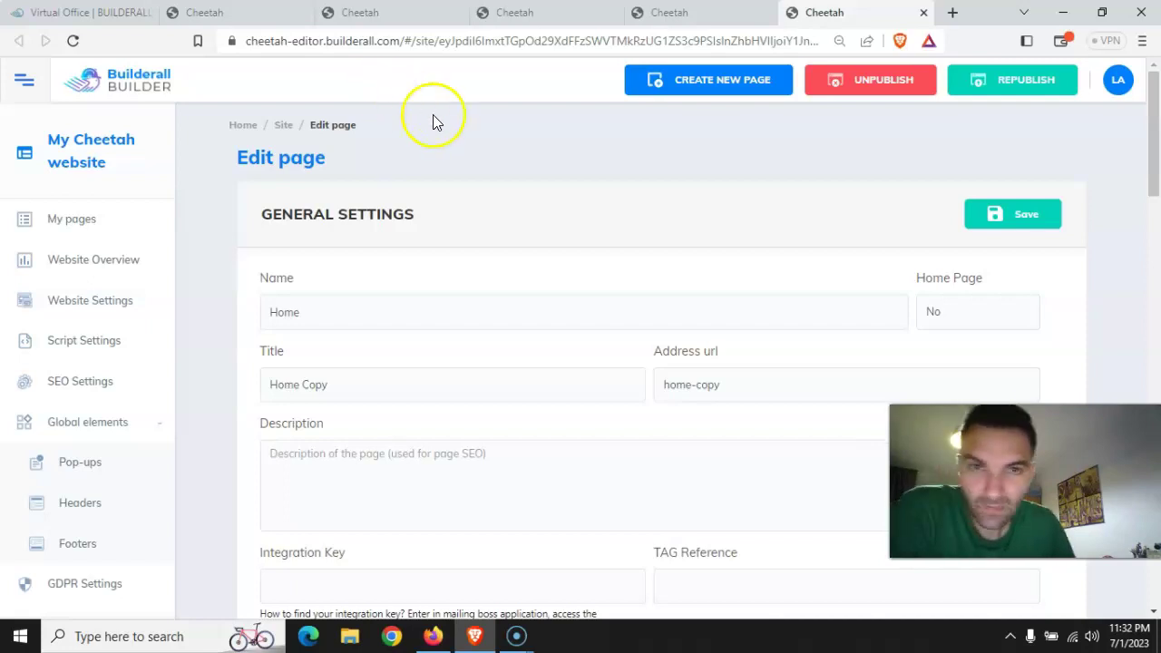
{"action": "left_click_drag", "start_coordinate": [336, 317], "coordinate": [246, 322]}
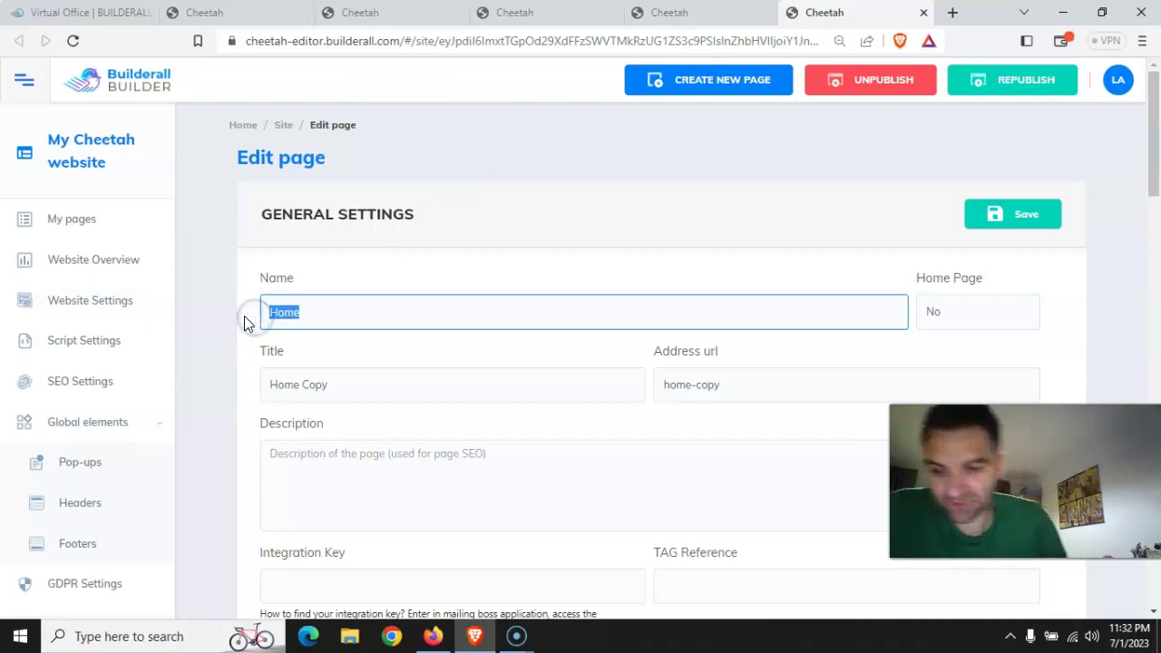
{"action": "left_click", "coordinate": [311, 324]}
{"action": "type", "text": "pagina2"}
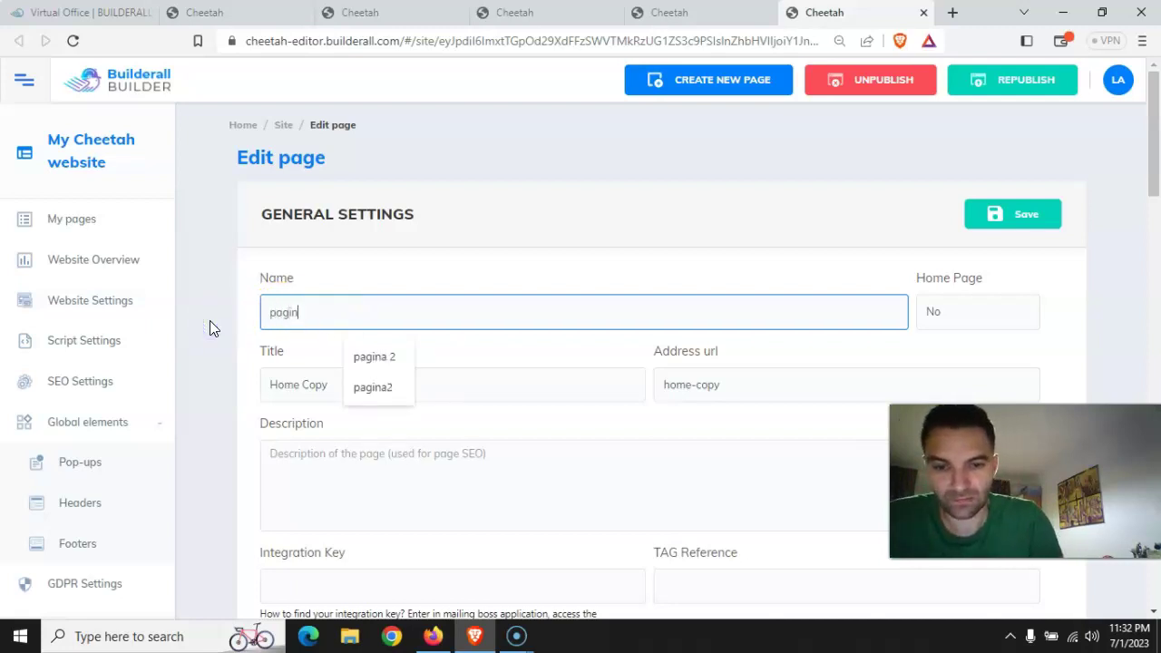
Copy the page name pagina2 into the title, address URL and description, and save the page settings
{"action": "left_click_drag", "start_coordinate": [358, 326], "coordinate": [215, 327]}
{"action": "right_click", "coordinate": [301, 313]}
{"action": "left_click", "coordinate": [350, 354]}
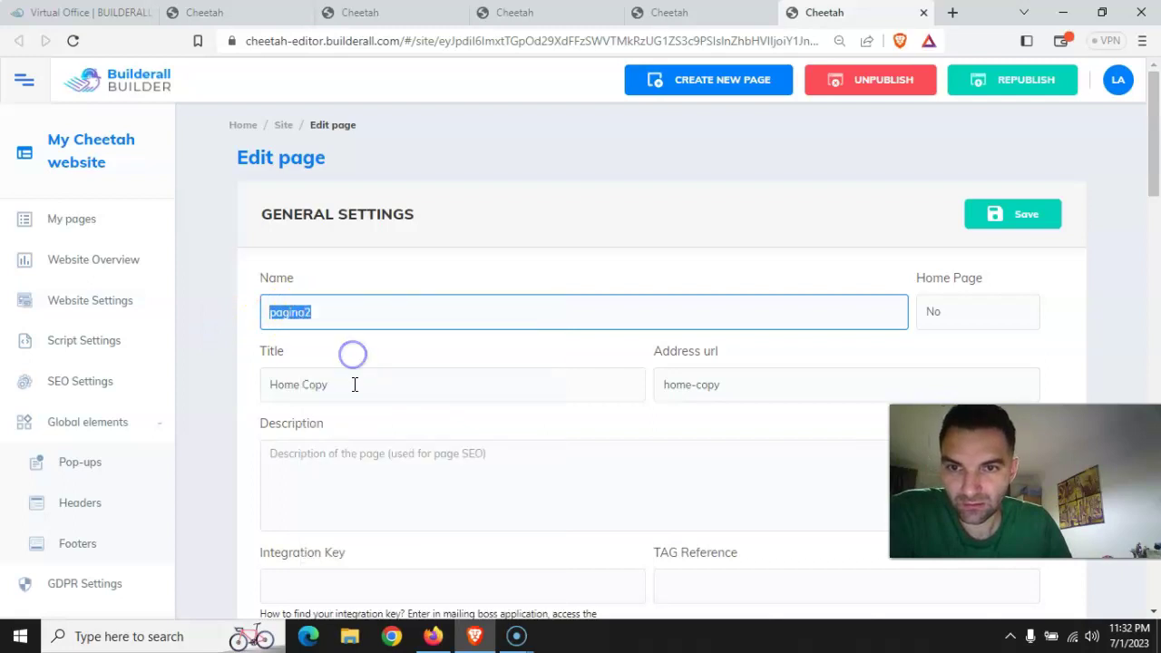
{"action": "left_click_drag", "start_coordinate": [355, 384], "coordinate": [231, 399]}
{"action": "key", "text": "ctrl+v"}
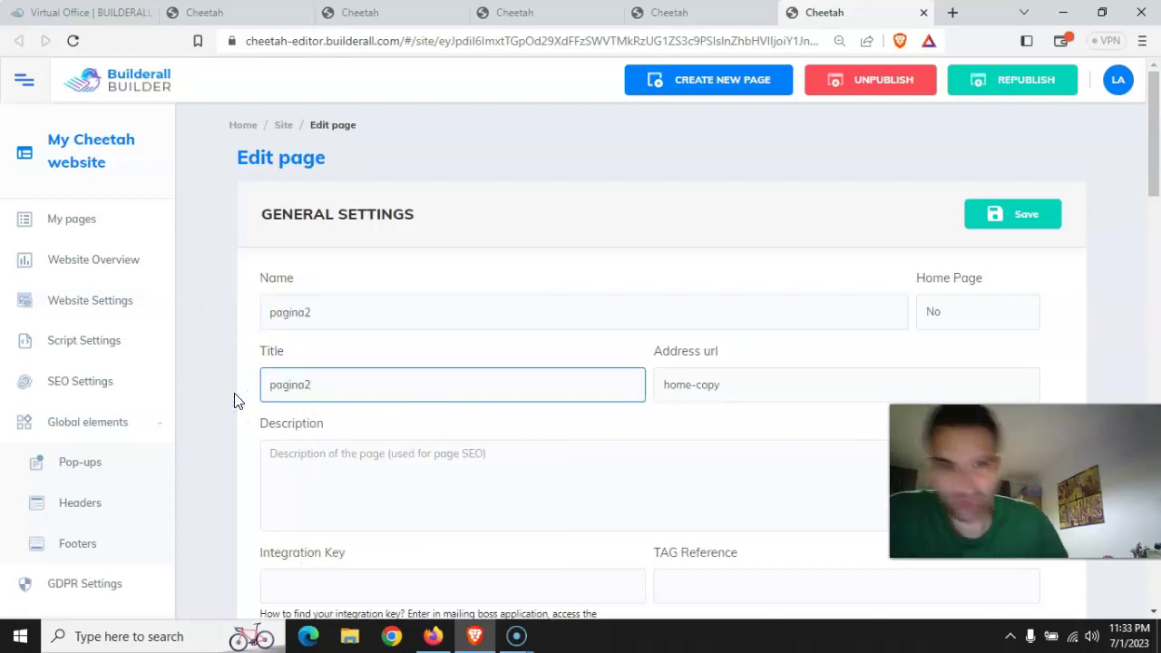
{"action": "left_click_drag", "start_coordinate": [731, 385], "coordinate": [603, 400]}
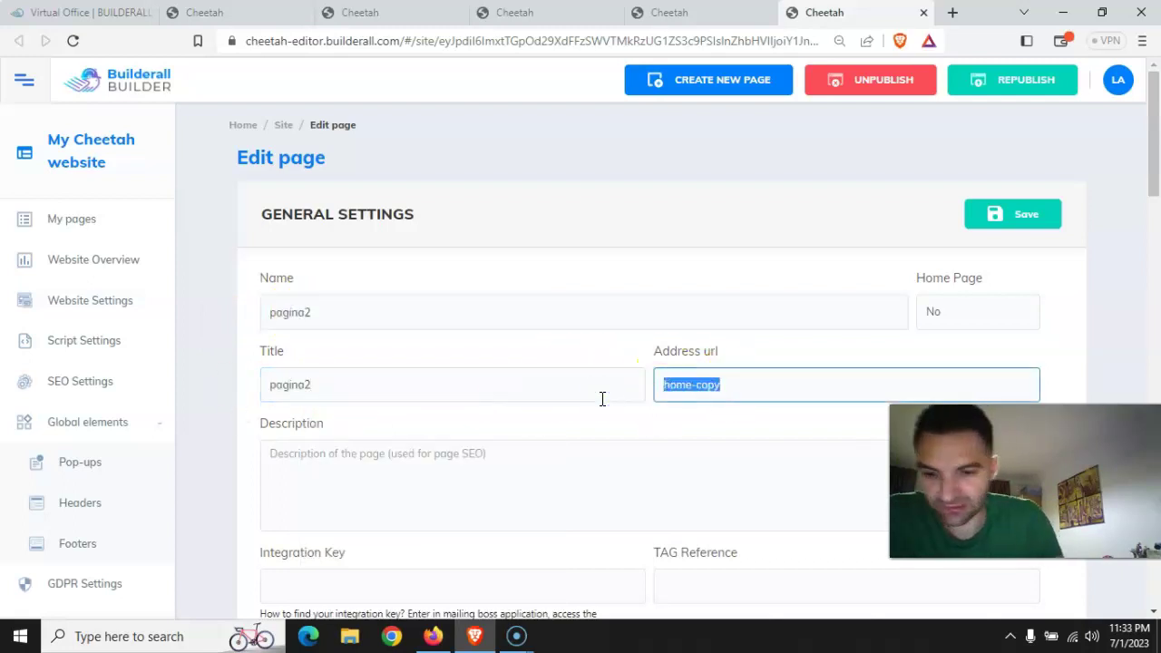
{"action": "left_click", "coordinate": [517, 492]}
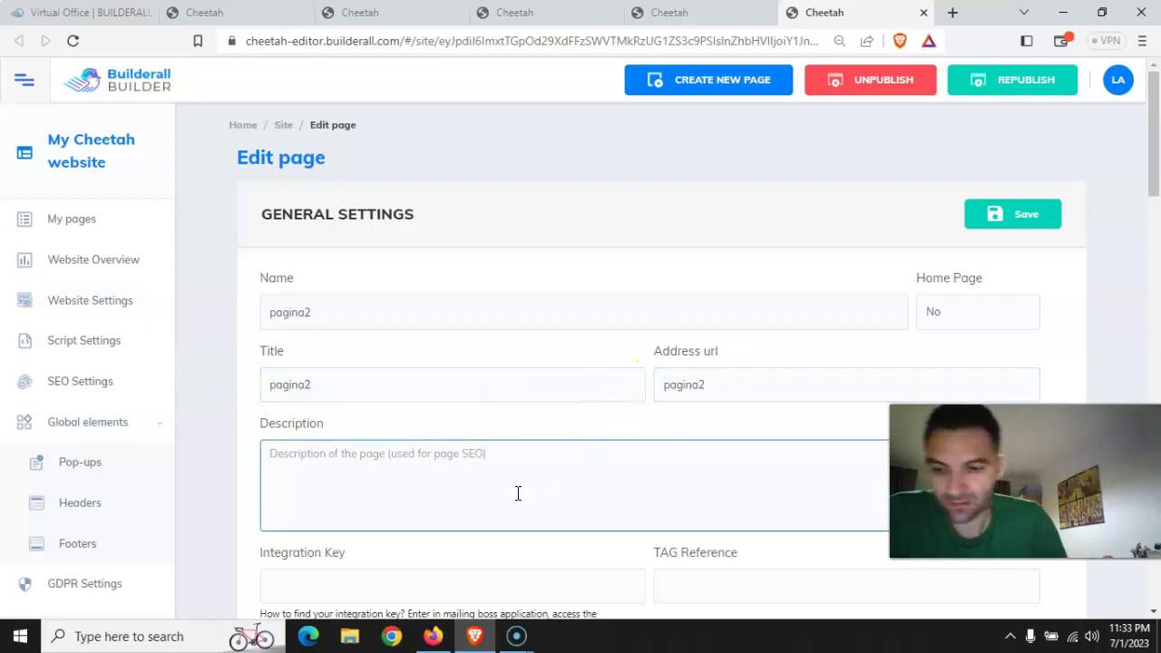
{"action": "left_click", "coordinate": [1018, 216]}
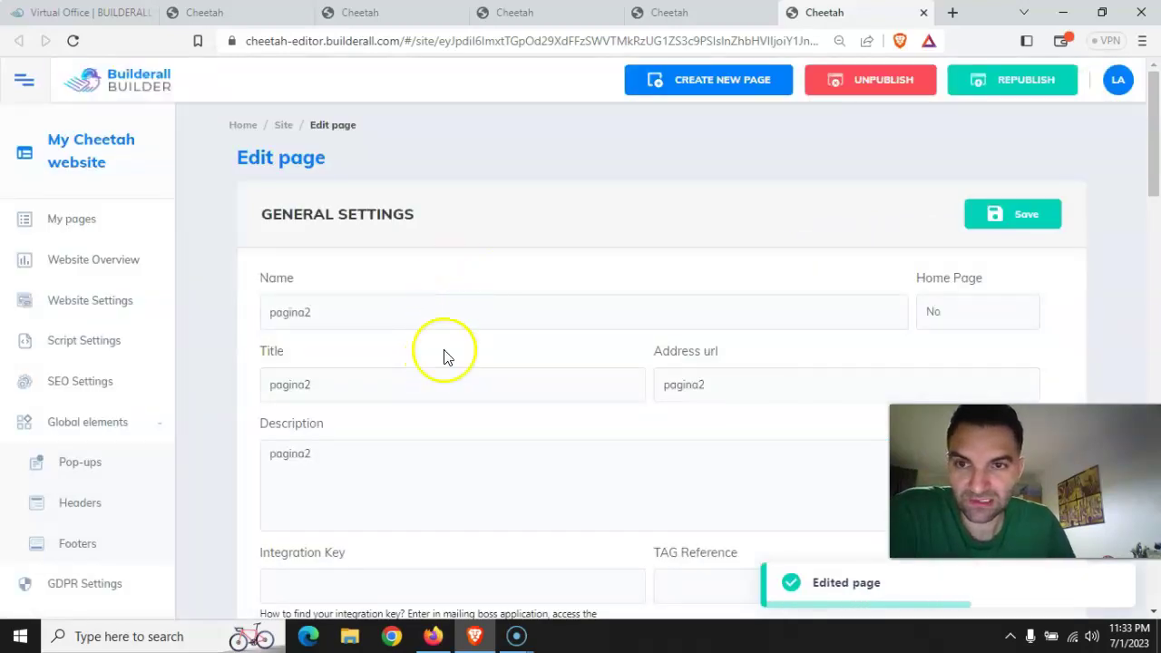
Close the leftover Home page editors and duplicate website tabs, discarding unsaved changes, and keep only the website's page overview open
{"action": "left_click", "coordinate": [726, 15]}
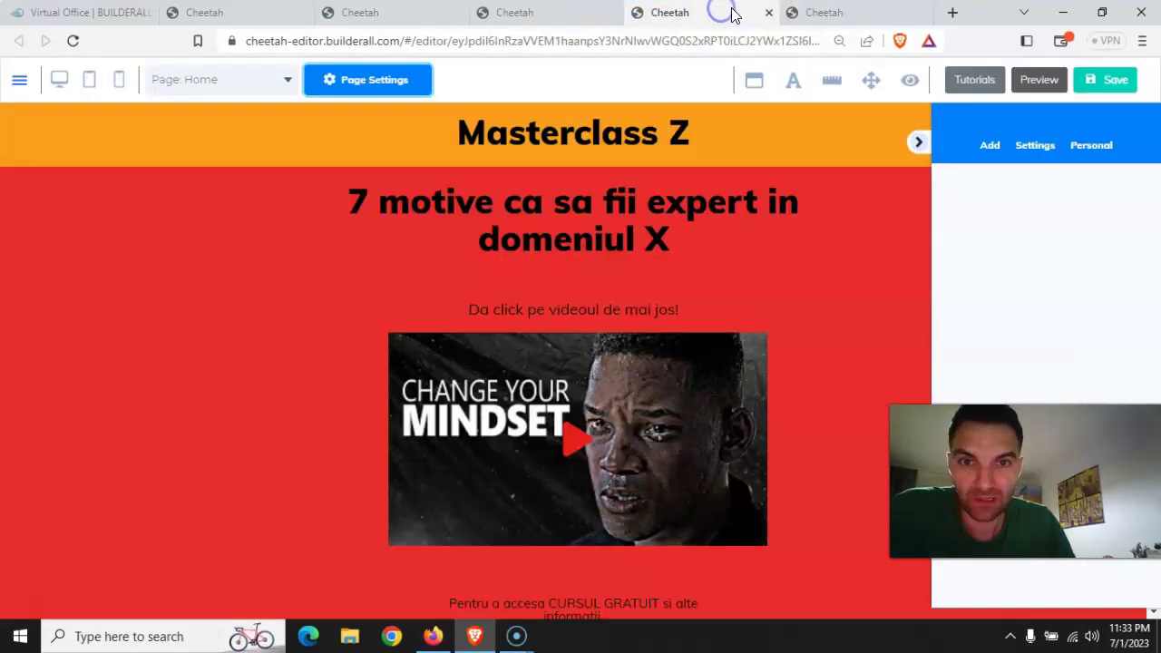
{"action": "left_click", "coordinate": [821, 16]}
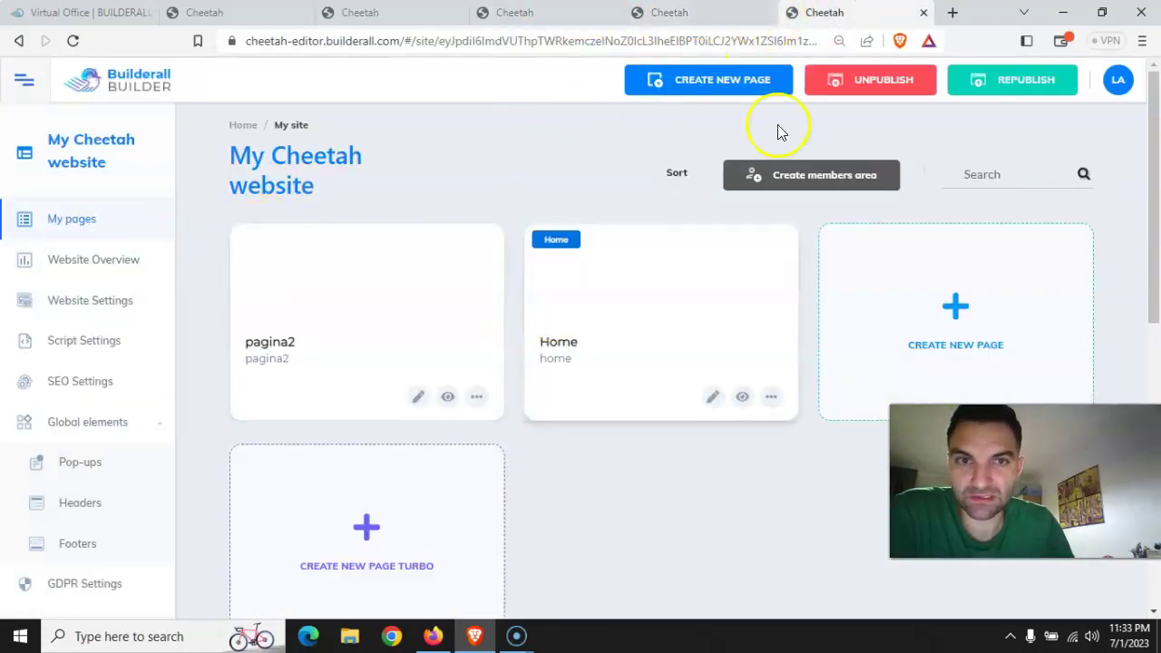
{"action": "left_click", "coordinate": [749, 13]}
{"action": "left_click", "coordinate": [768, 13]}
{"action": "left_click", "coordinate": [663, 137]}
{"action": "left_click", "coordinate": [735, 13]}
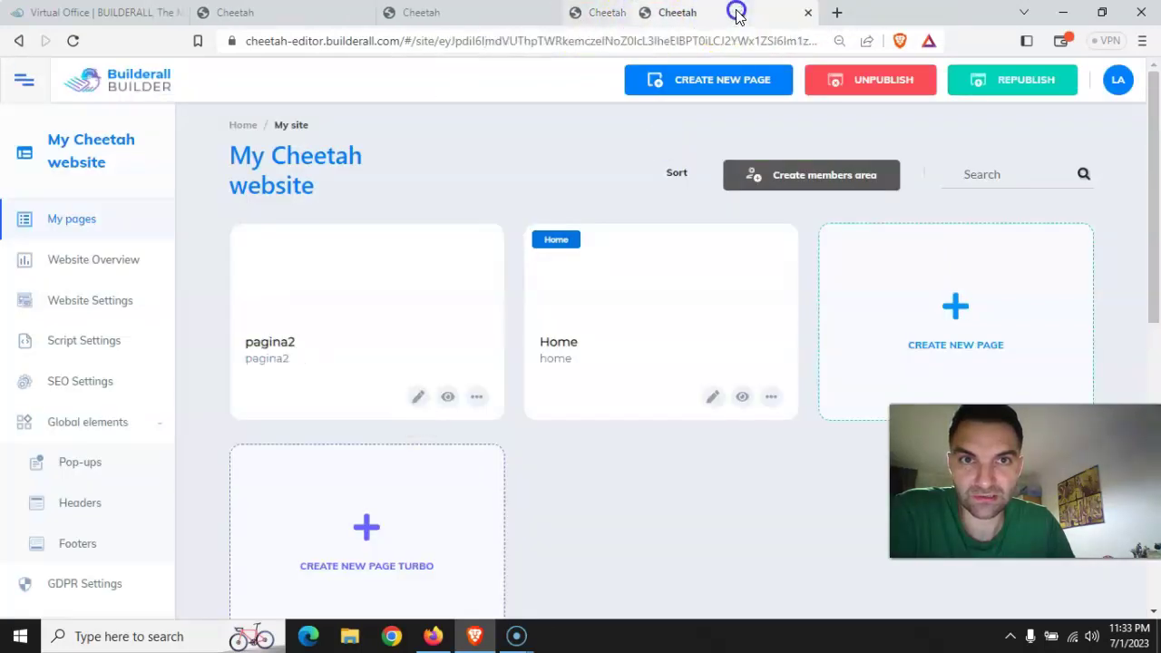
{"action": "left_click", "coordinate": [511, 16]}
{"action": "left_click", "coordinate": [552, 12]}
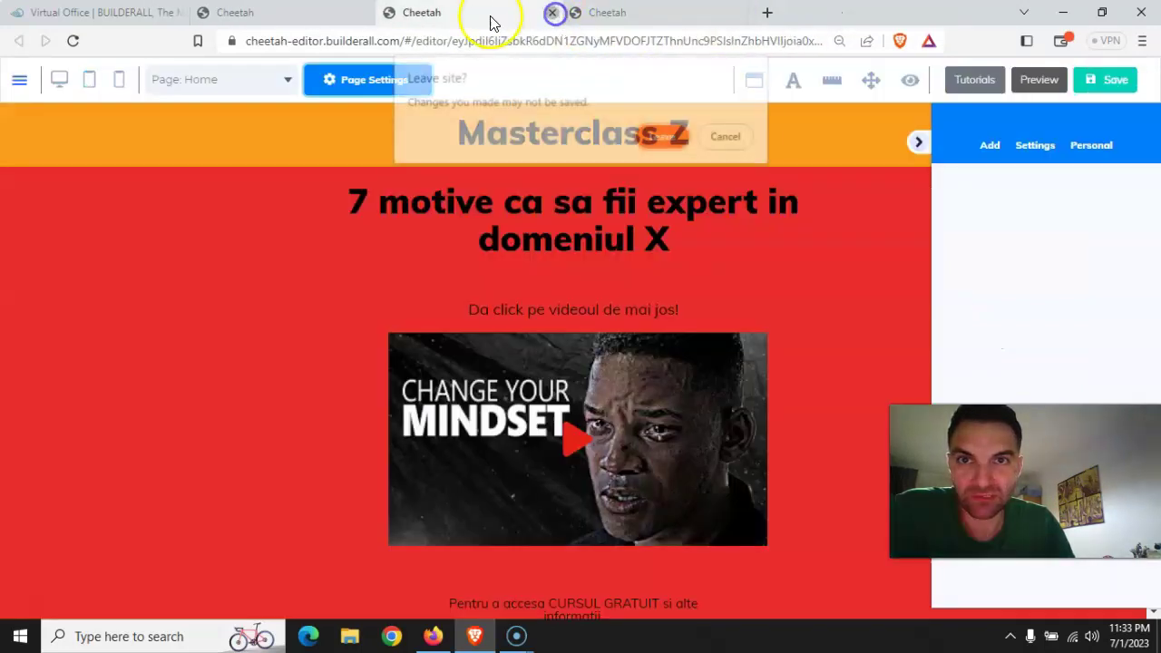
{"action": "left_click", "coordinate": [664, 137]}
{"action": "left_click", "coordinate": [369, 20]}
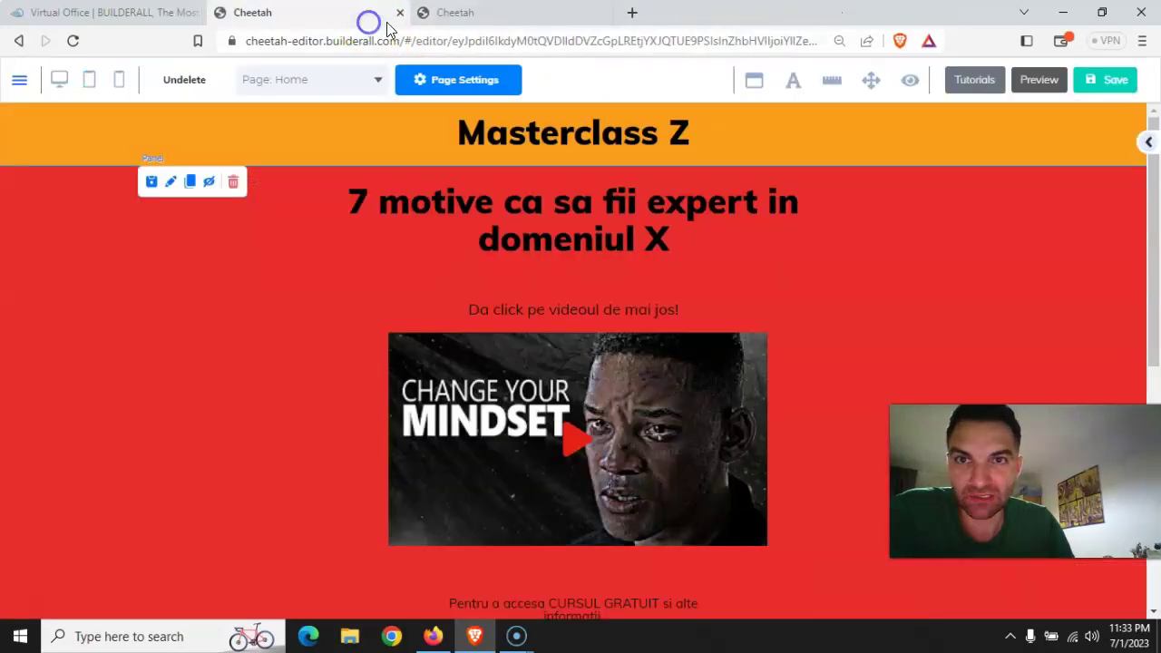
{"action": "left_click", "coordinate": [400, 12]}
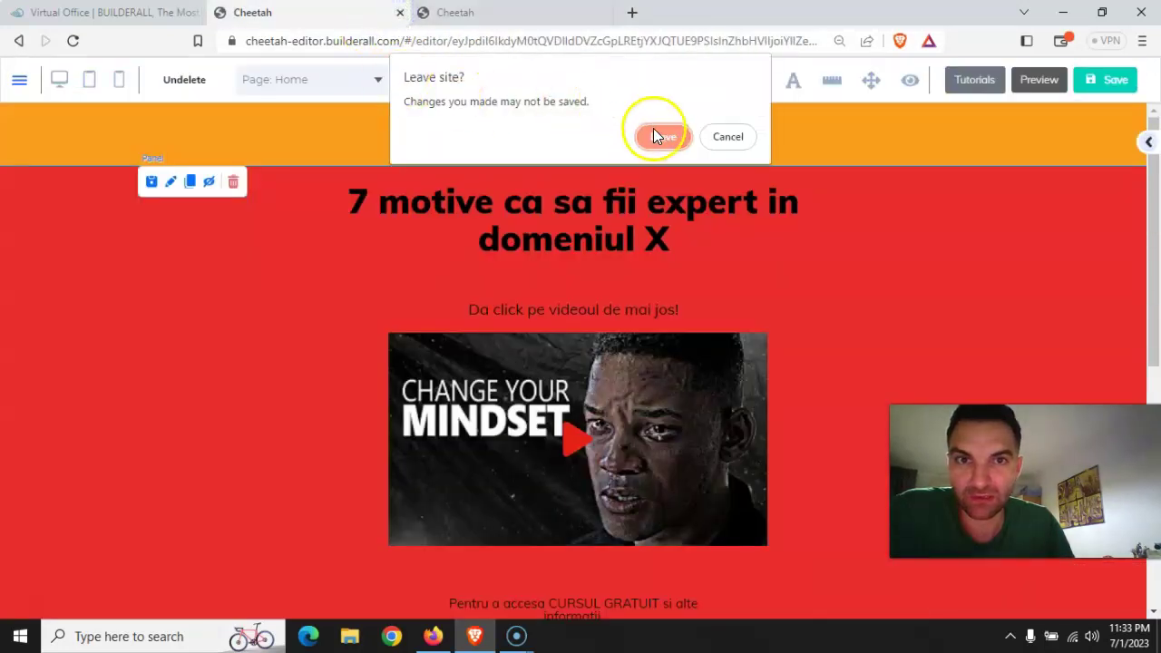
{"action": "left_click", "coordinate": [657, 137]}
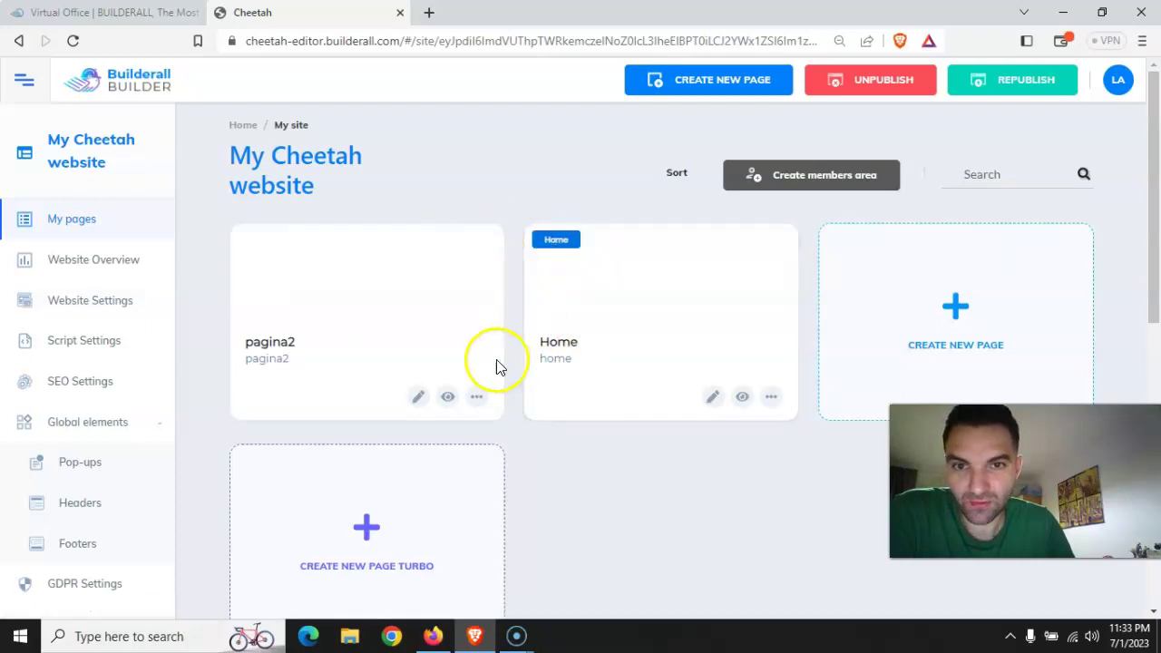
Open pagina2 in the editor, check the Home Page choices in its page settings without changing them, and close the settings
{"action": "left_click", "coordinate": [406, 304]}
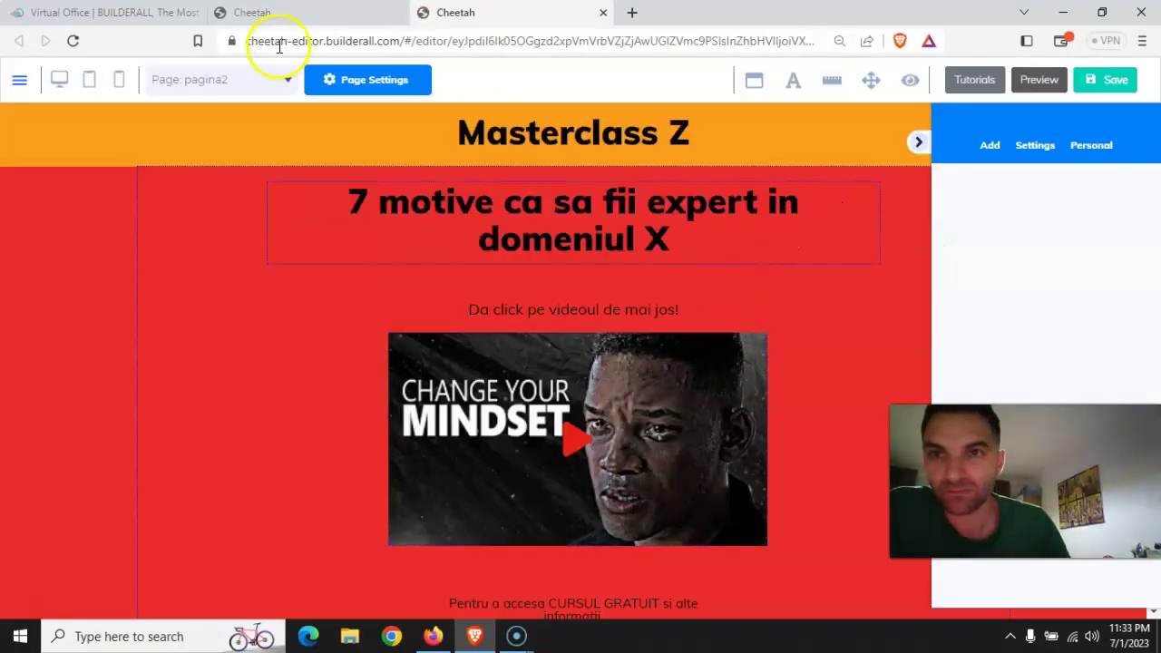
{"action": "left_click", "coordinate": [365, 79]}
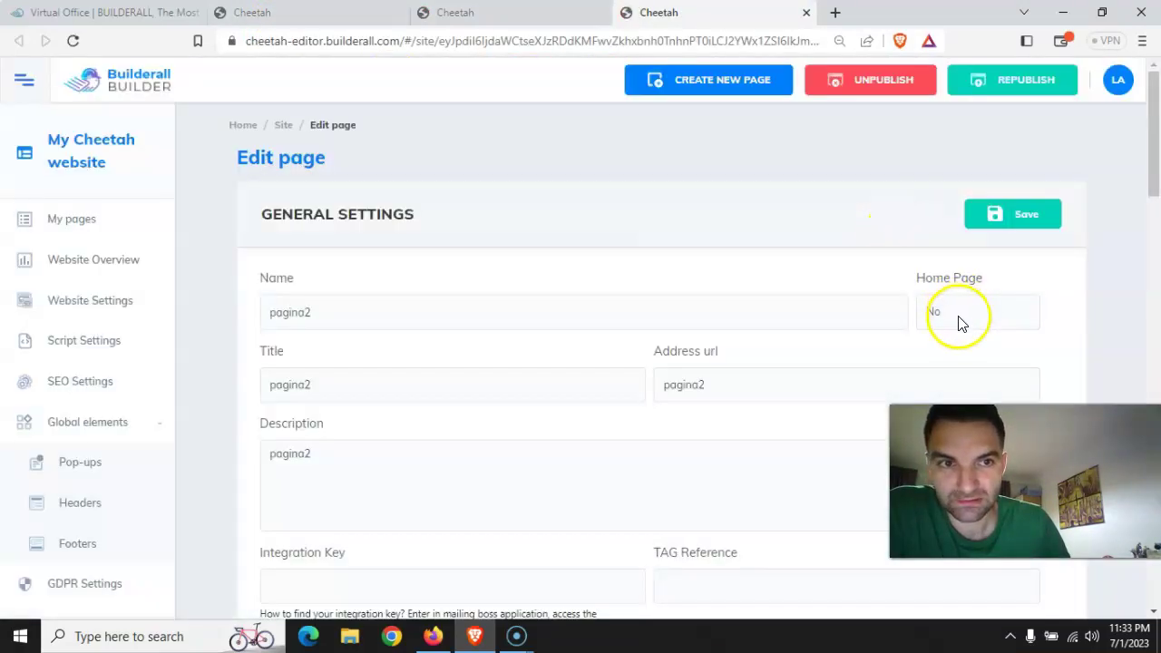
{"action": "left_click", "coordinate": [978, 313]}
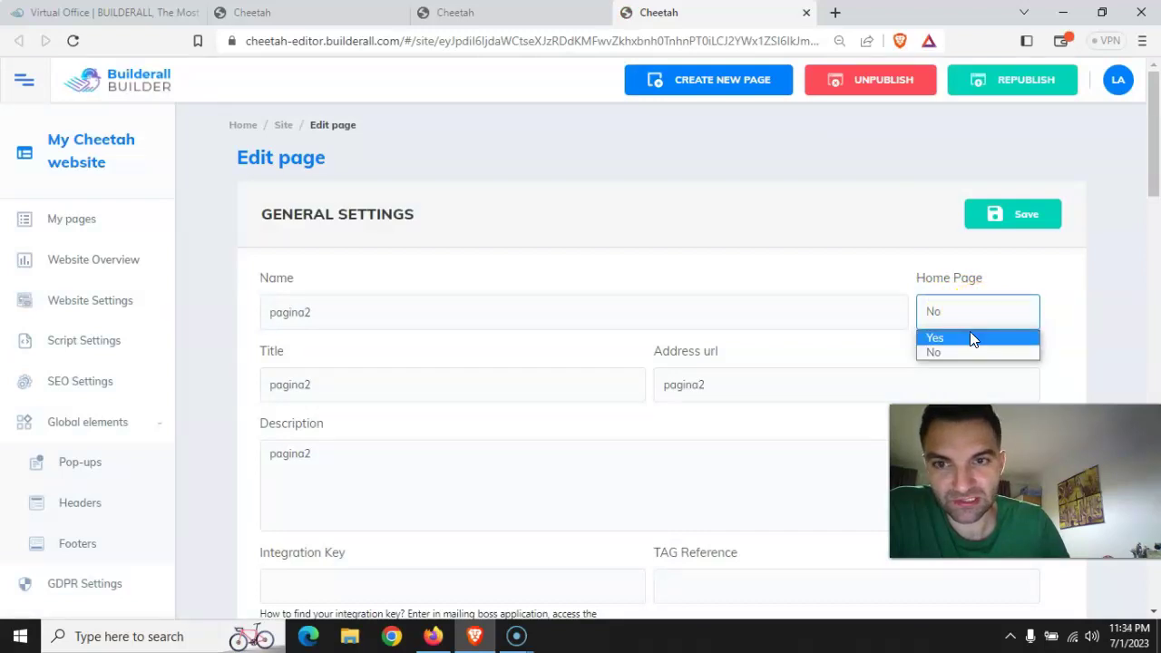
{"action": "left_click", "coordinate": [1097, 288]}
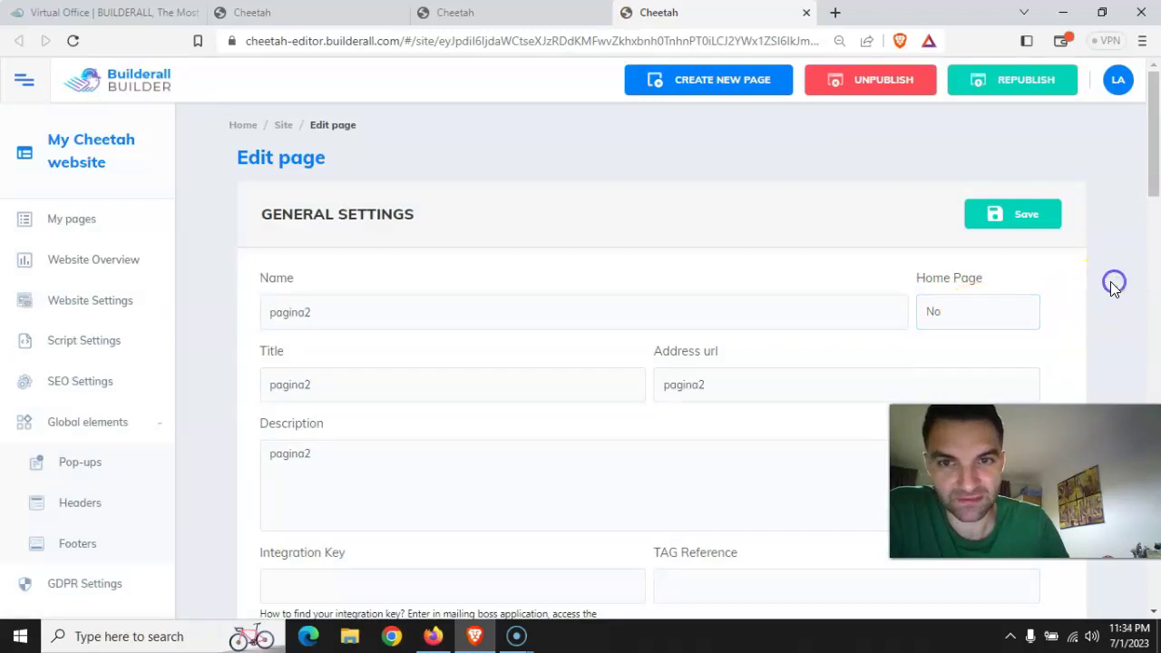
{"action": "left_click", "coordinate": [807, 13]}
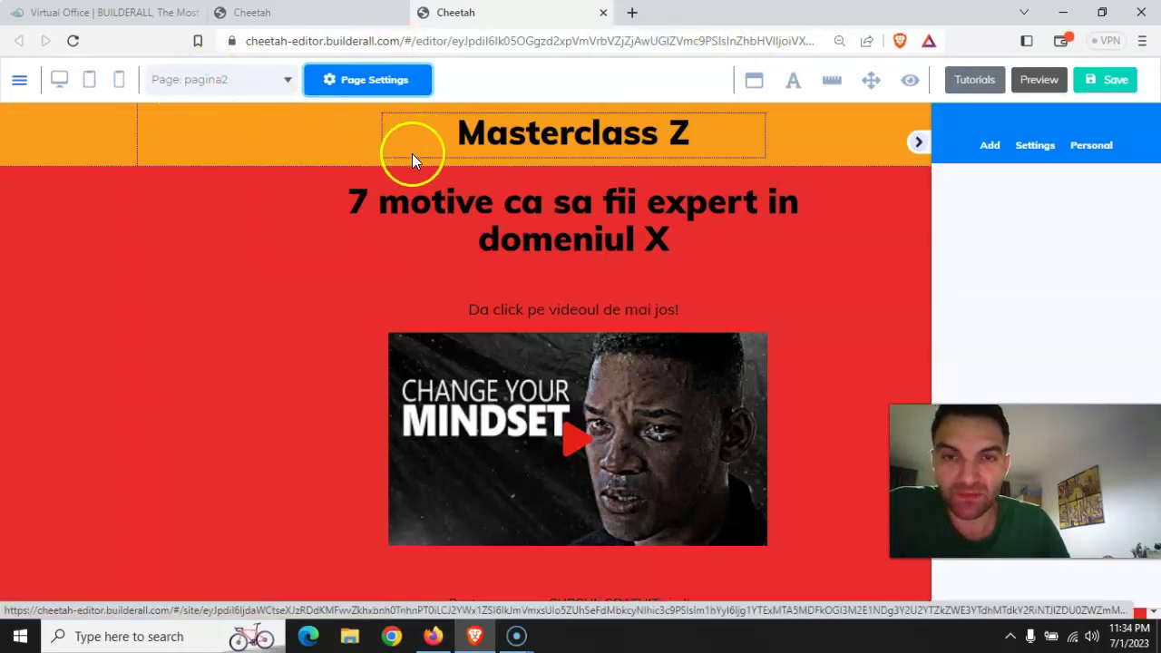
Switch to Firefox and review the marketing-afiliat.ro example page's address, video and email opt-in form
{"action": "left_click", "coordinate": [432, 636]}
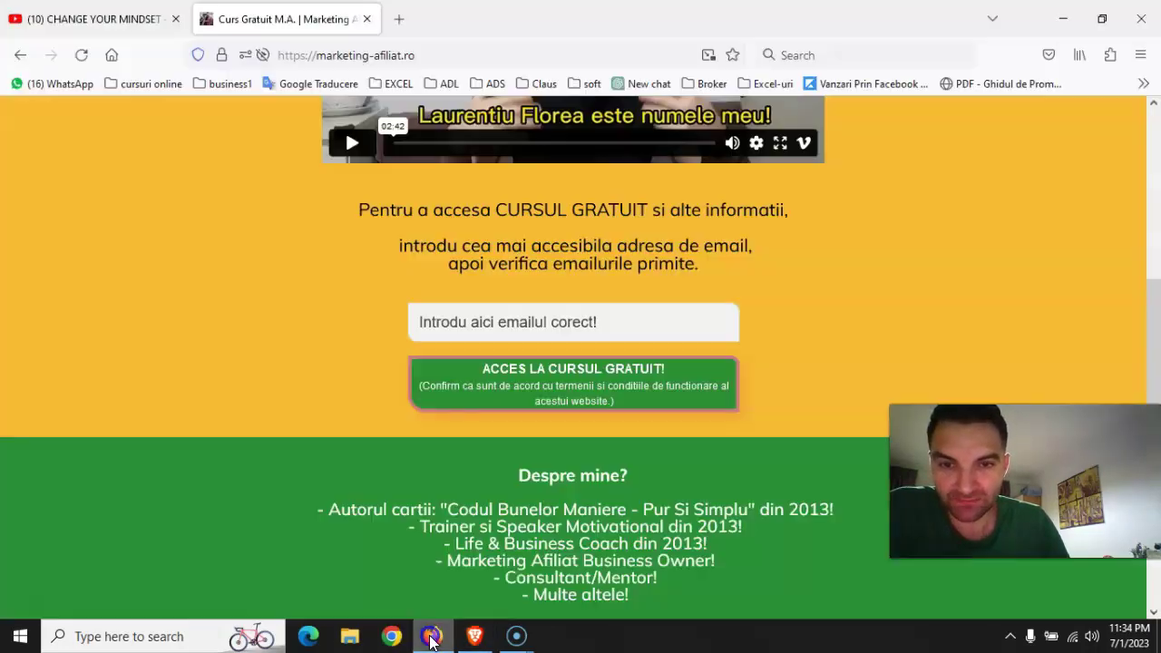
{"action": "scroll", "coordinate": [344, 350], "scroll_direction": "up", "scroll_amount": 5}
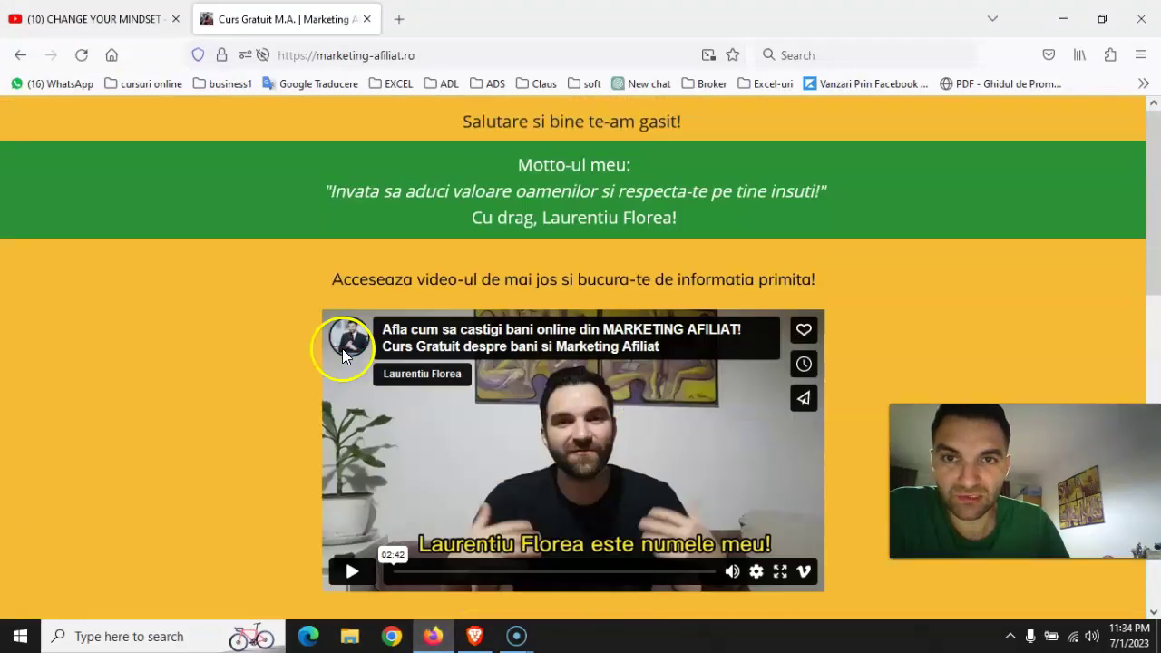
{"action": "left_click", "coordinate": [431, 51]}
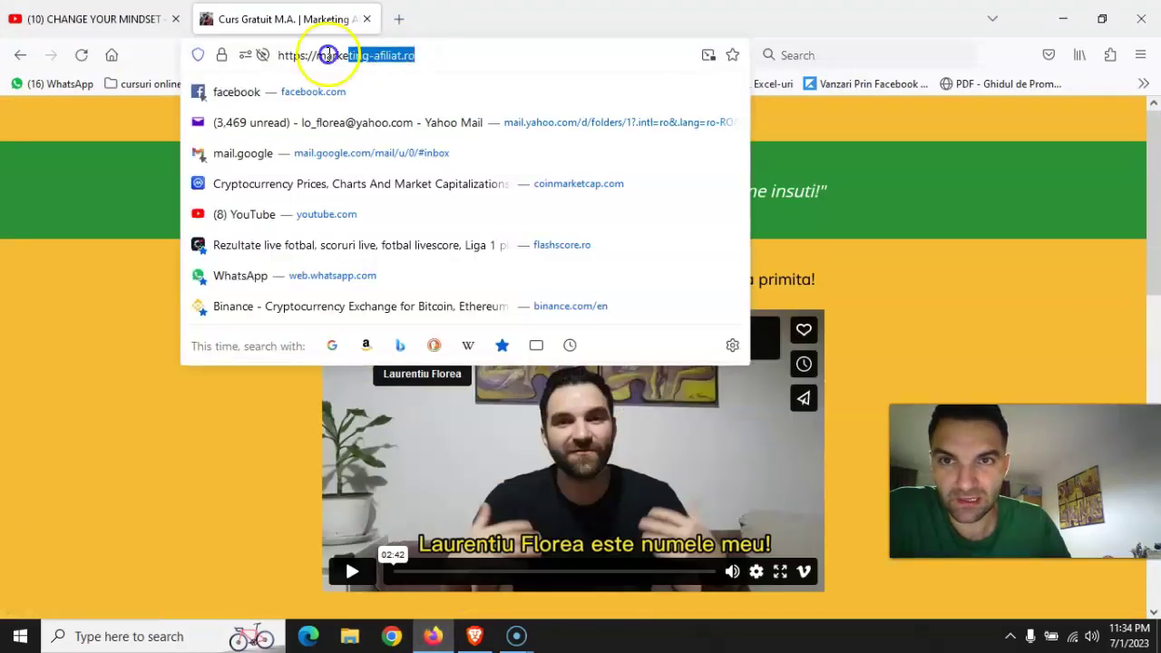
{"action": "left_click", "coordinate": [97, 351]}
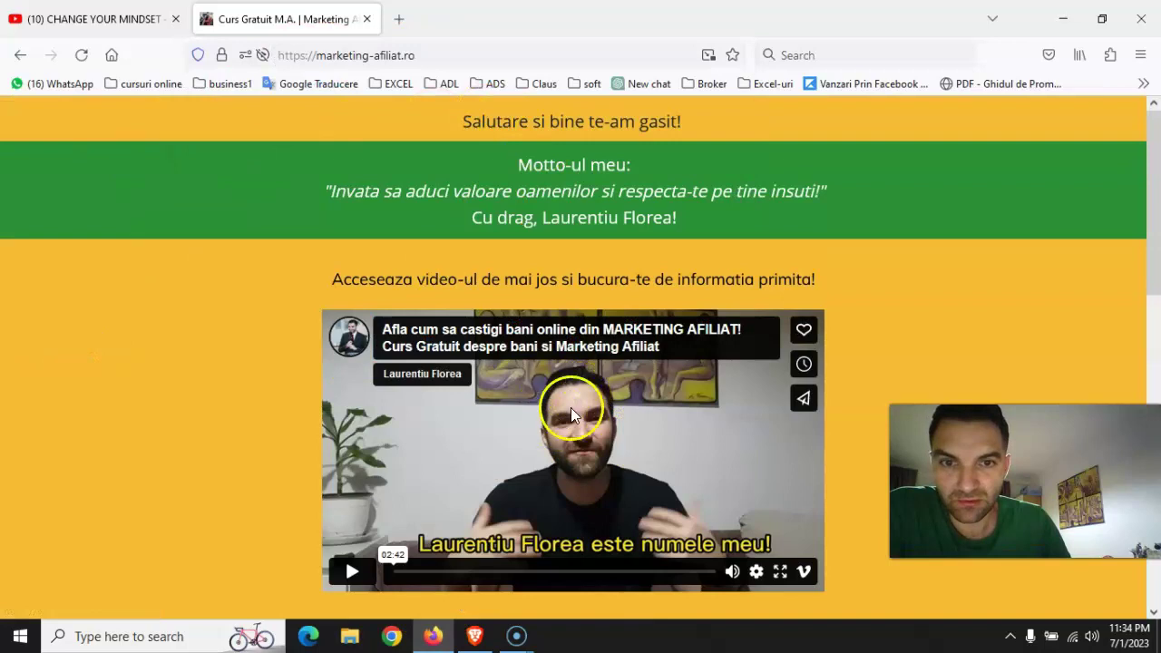
{"action": "scroll", "coordinate": [566, 447], "scroll_direction": "down", "scroll_amount": 3}
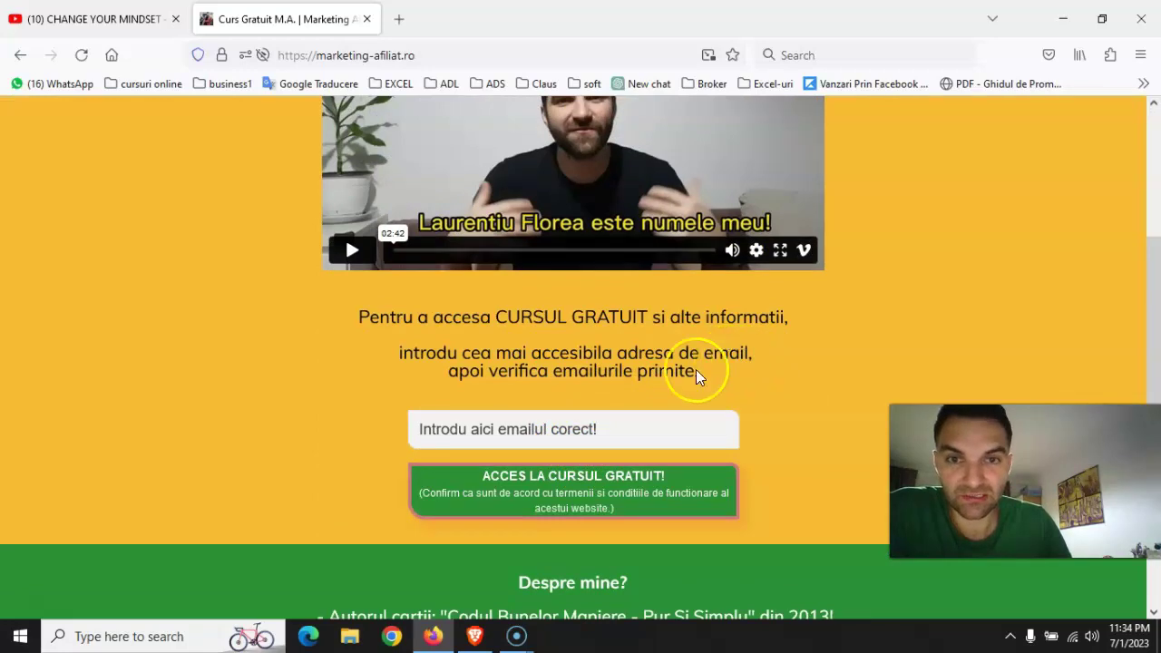
Return to the pagina2 editor in Brave and replace the main heading above the video with "Vanzarea de pe pagina 2"
{"action": "left_click", "coordinate": [477, 638]}
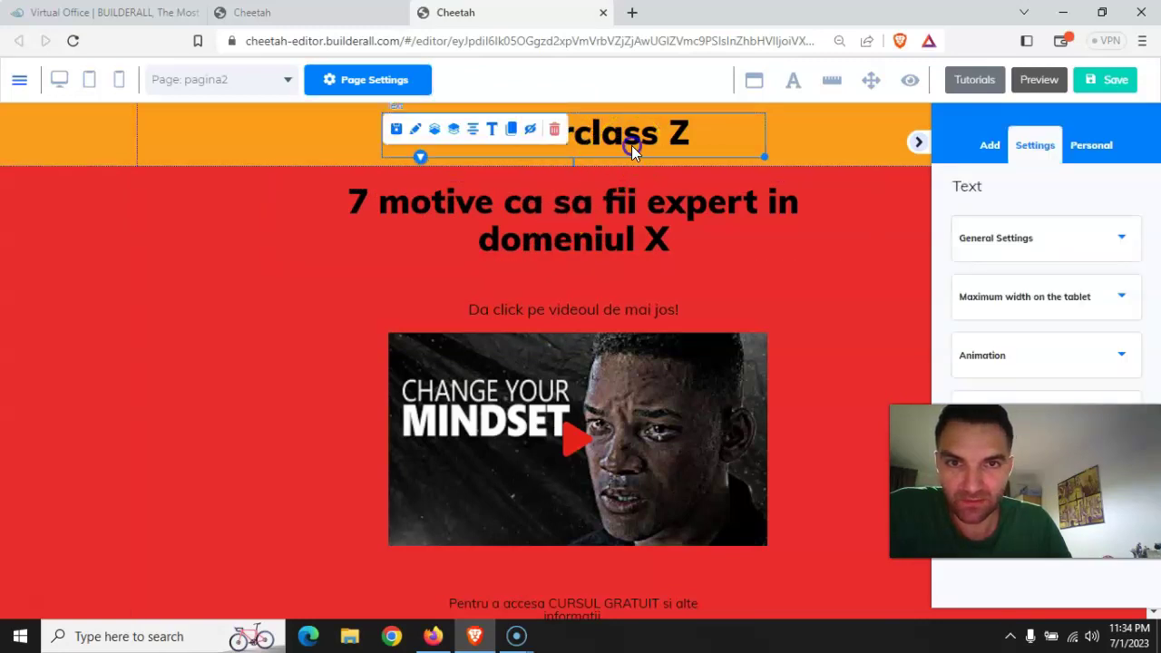
{"action": "left_click", "coordinate": [619, 218]}
{"action": "left_click", "coordinate": [645, 223]}
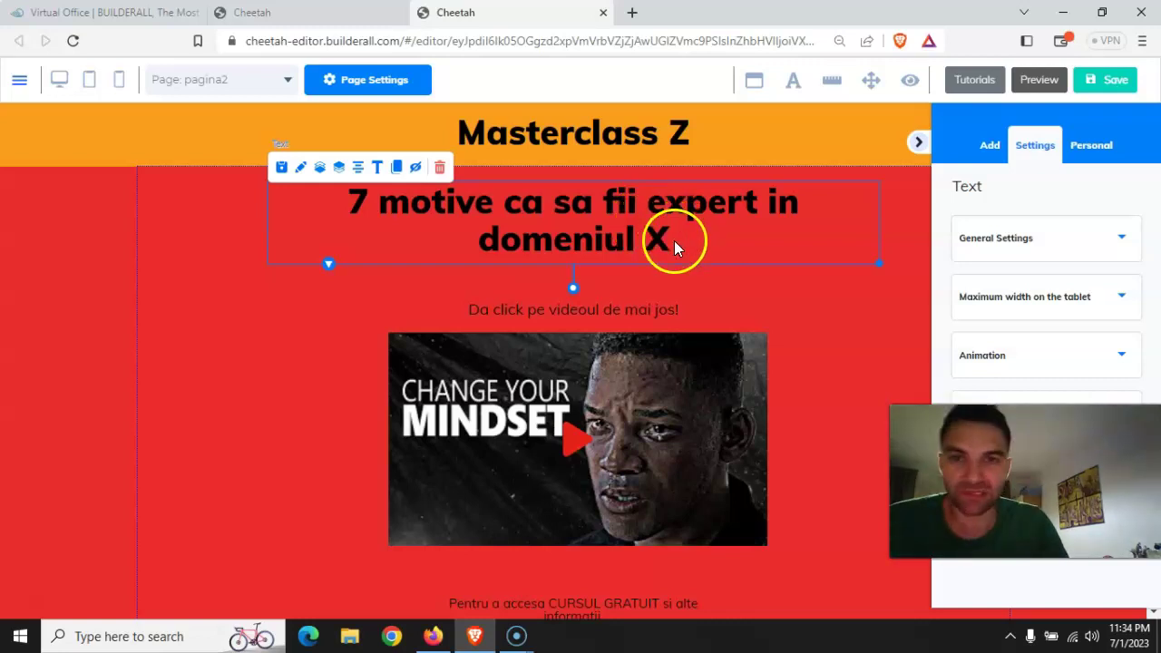
{"action": "double_click", "coordinate": [669, 239]}
{"action": "left_click_drag", "start_coordinate": [667, 240], "coordinate": [331, 201]}
{"action": "type", "text": "V"}
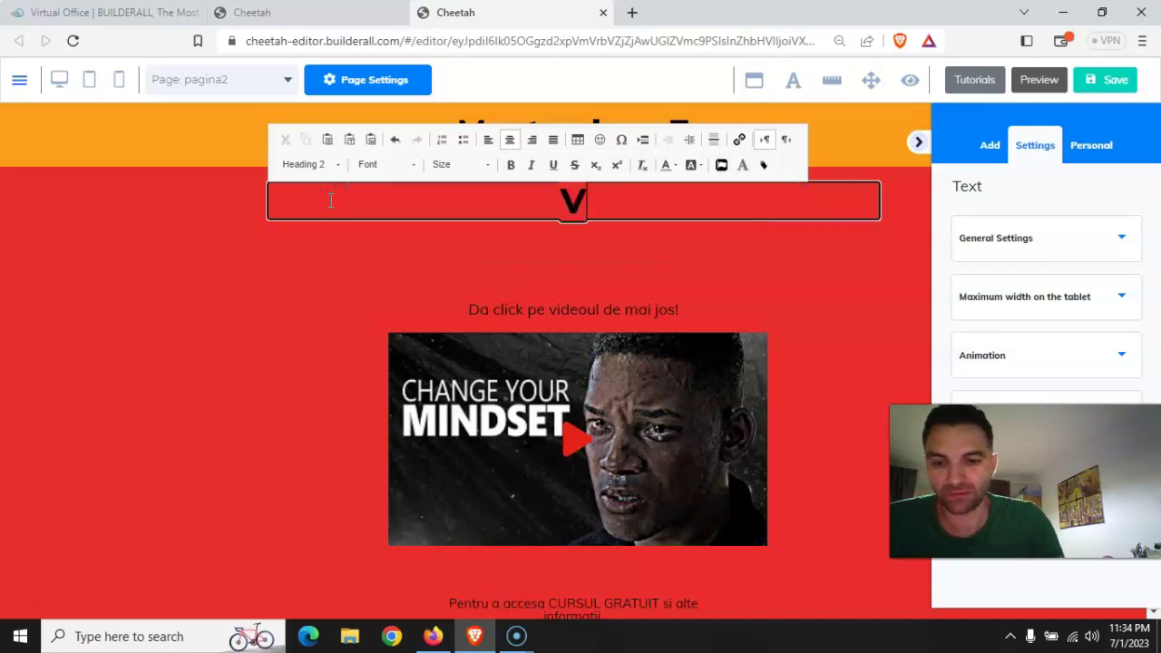
{"action": "type", "text": "anzarea de pe pagina 2"}
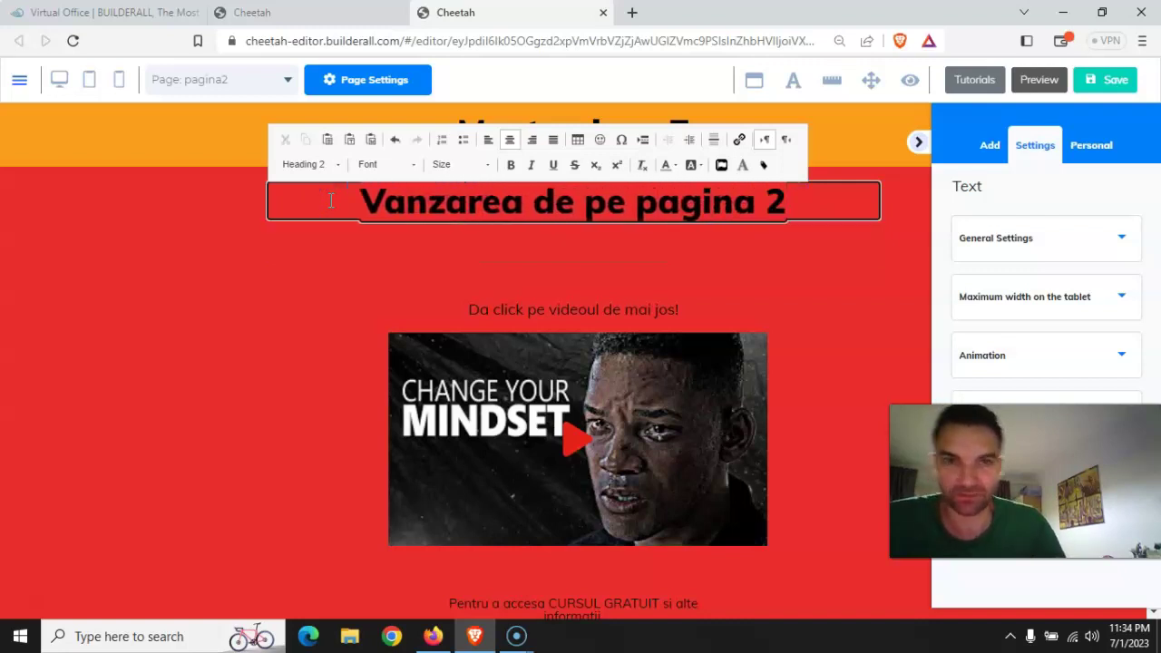
{"action": "left_click", "coordinate": [239, 321]}
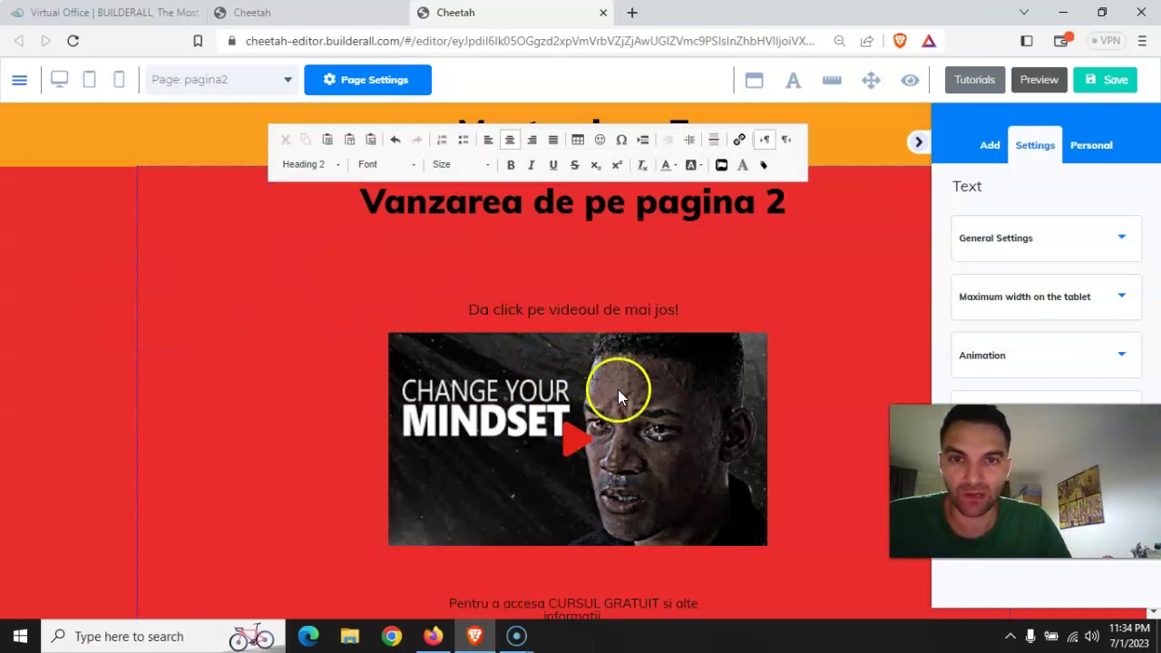
Replace the paragraph above the email form with "Daca vrei sa cumperi sa cumperi, da click pe butnul de mai jos!" and select its text block
{"action": "scroll", "coordinate": [595, 435], "scroll_direction": "down", "scroll_amount": 2}
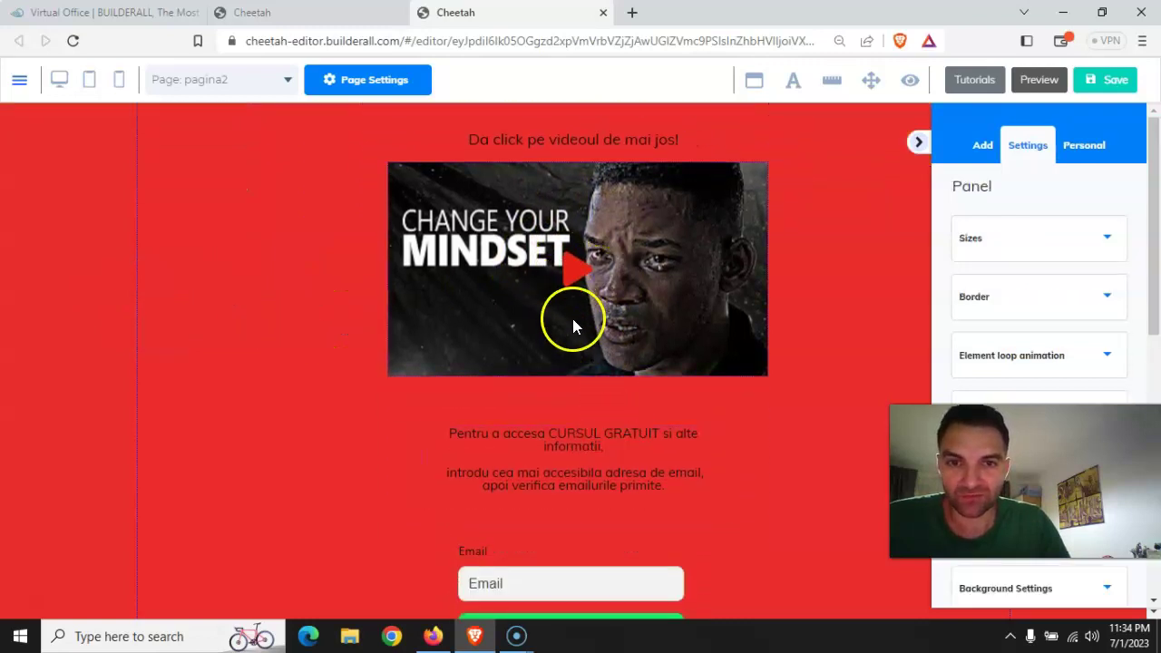
{"action": "scroll", "coordinate": [573, 325], "scroll_direction": "down", "scroll_amount": 1}
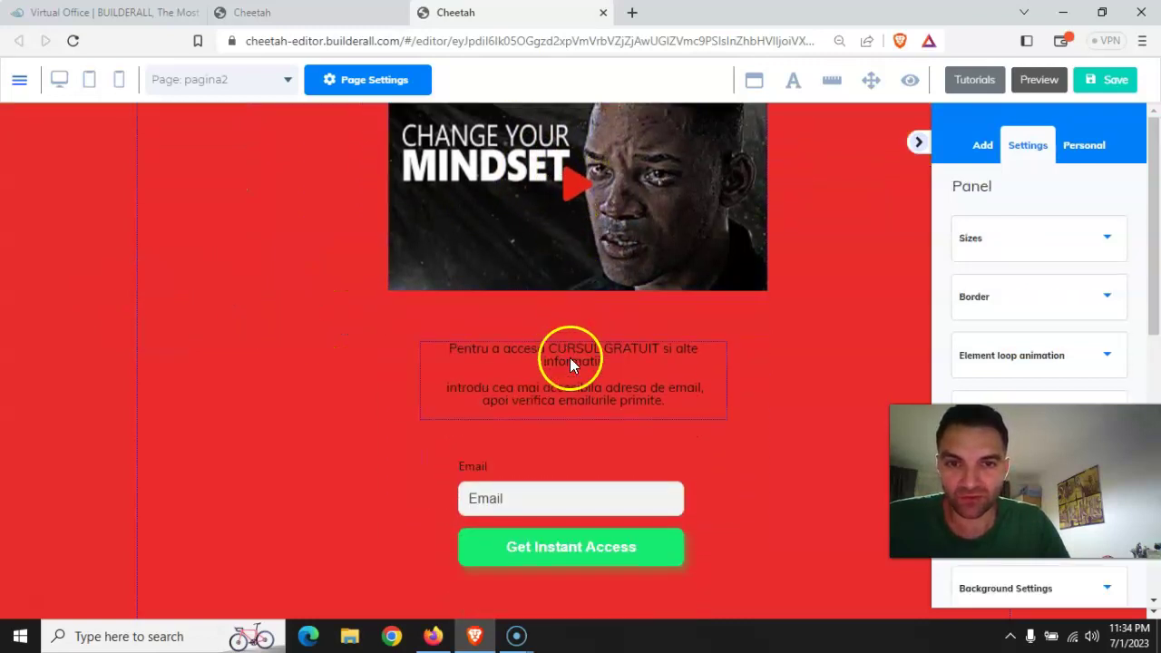
{"action": "left_click", "coordinate": [656, 399]}
{"action": "left_click_drag", "start_coordinate": [664, 402], "coordinate": [415, 348]}
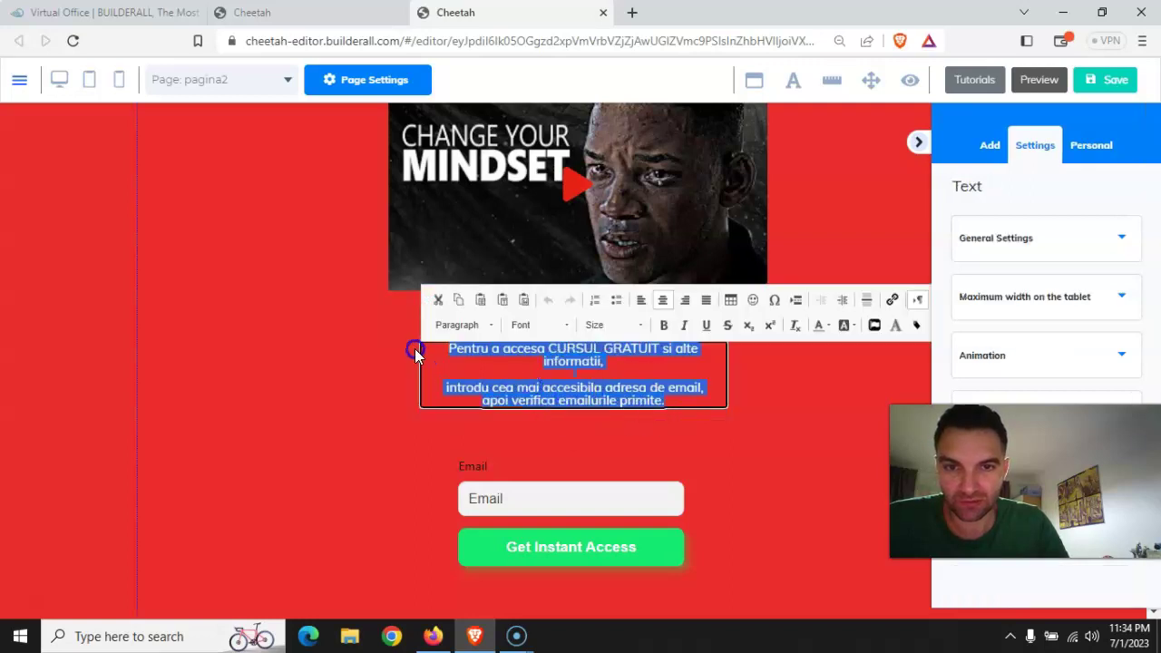
{"action": "type", "text": "Daca vrei sa cumperi sa cumperi, da click"}
{"action": "key", "text": "BackSpace"}
{"action": "key", "text": "BackSpace"}
{"action": "type", "text": "c"}
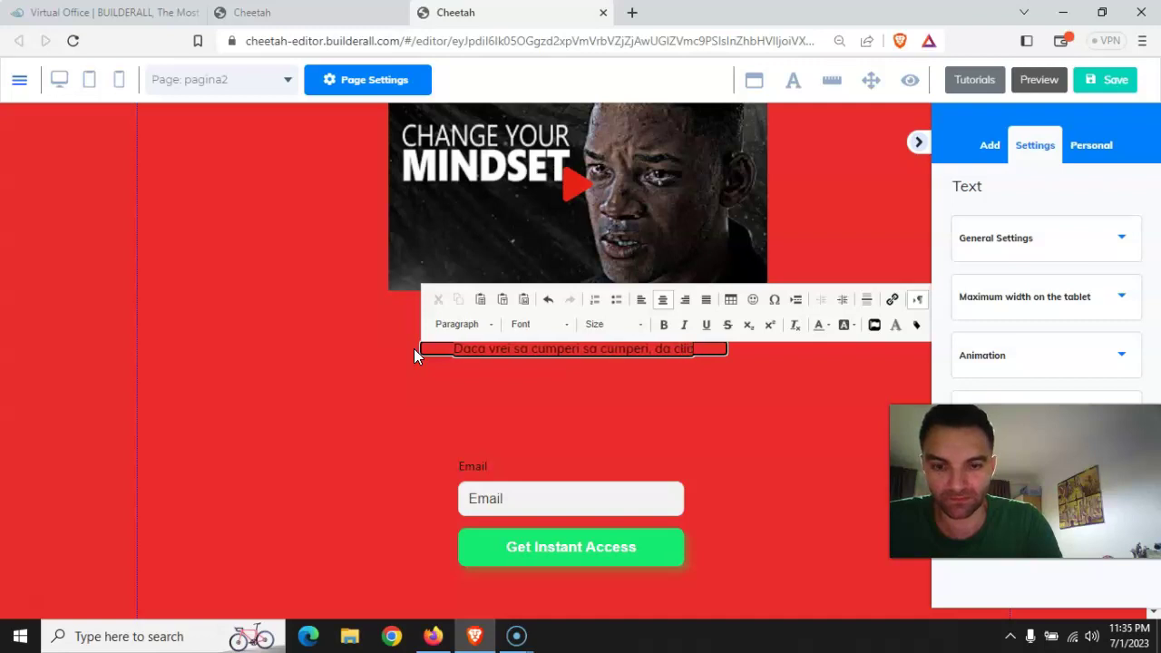
{"action": "type", "text": "k pe butonul"}
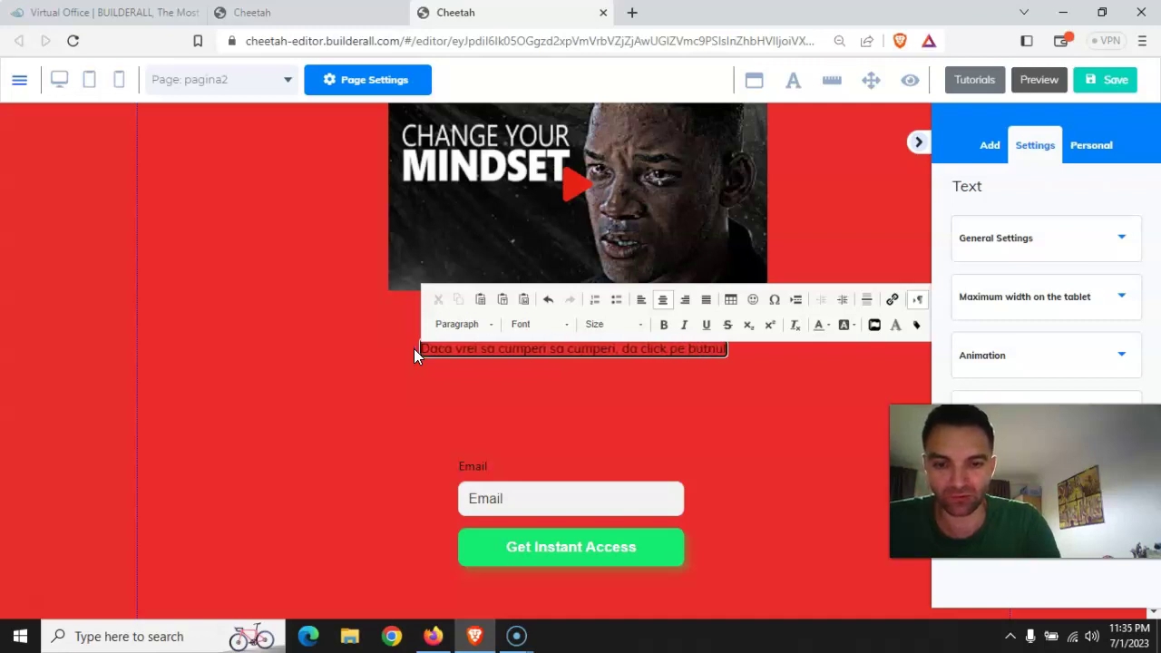
{"action": "type", "text": " de mai jos!"}
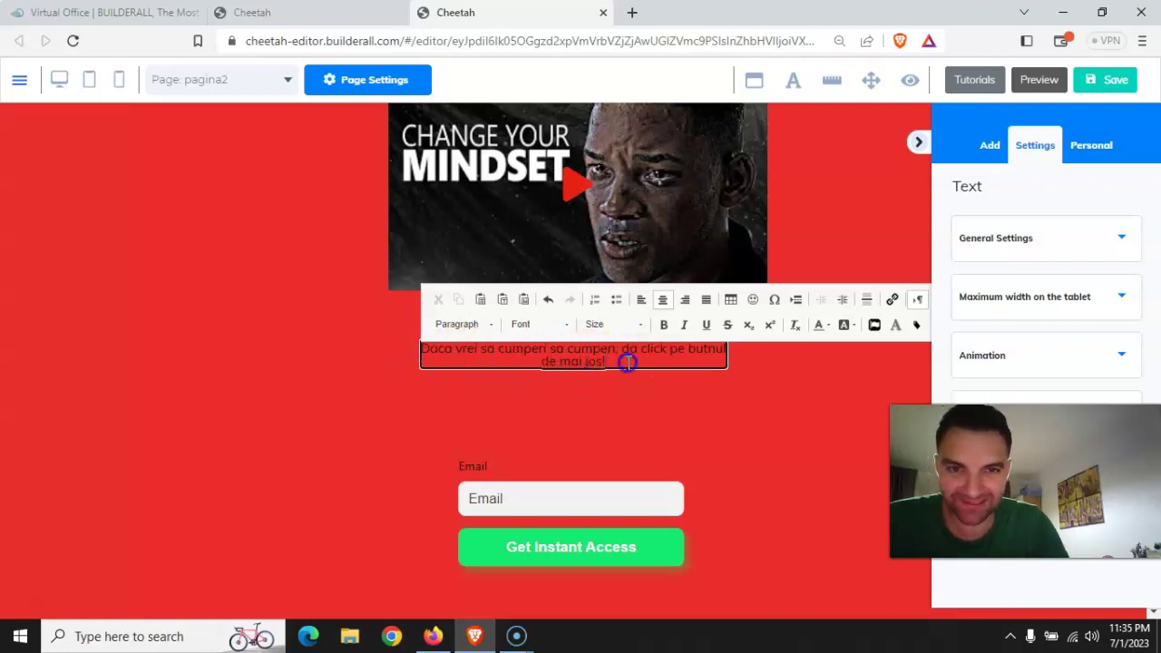
{"action": "left_click_drag", "start_coordinate": [699, 360], "coordinate": [389, 345]}
{"action": "left_click", "coordinate": [696, 412]}
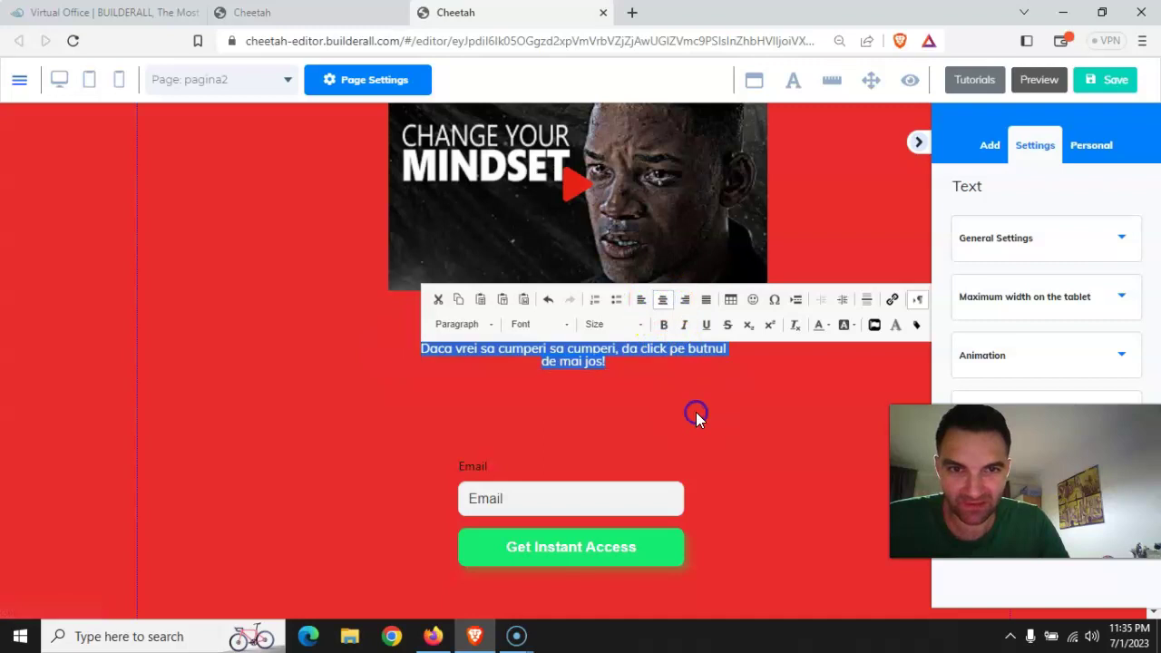
{"action": "left_click", "coordinate": [708, 355]}
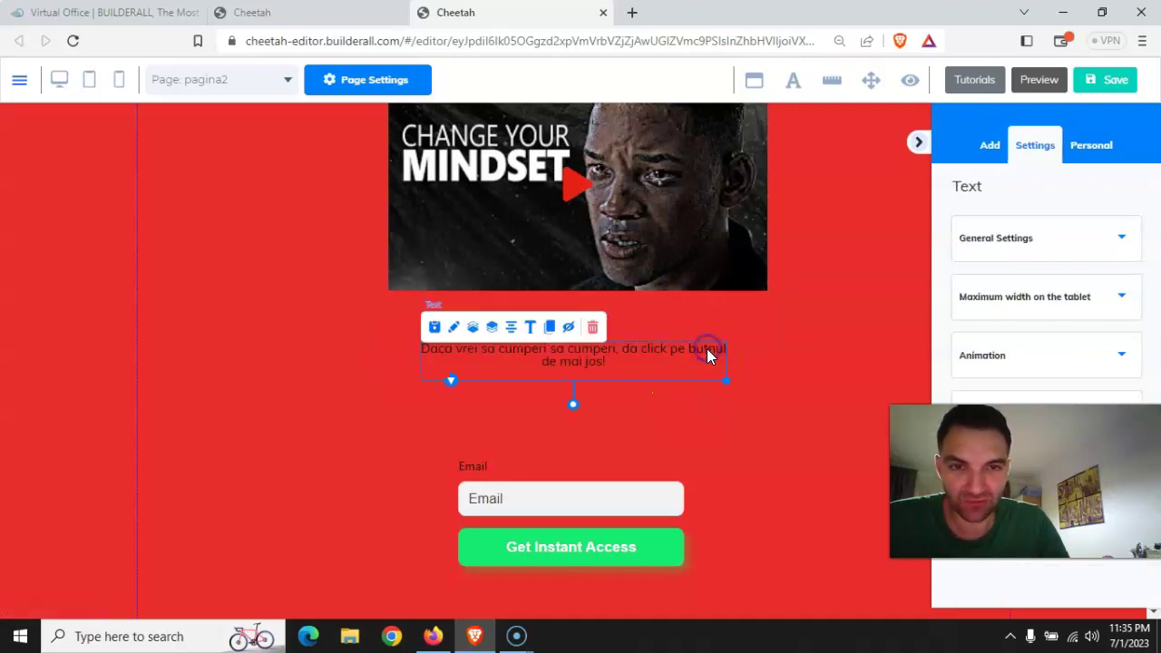
Correct "butnul" to "butonul" in the paragraph below the video and move the text block down closer to the email form
{"action": "double_click", "coordinate": [708, 349]}
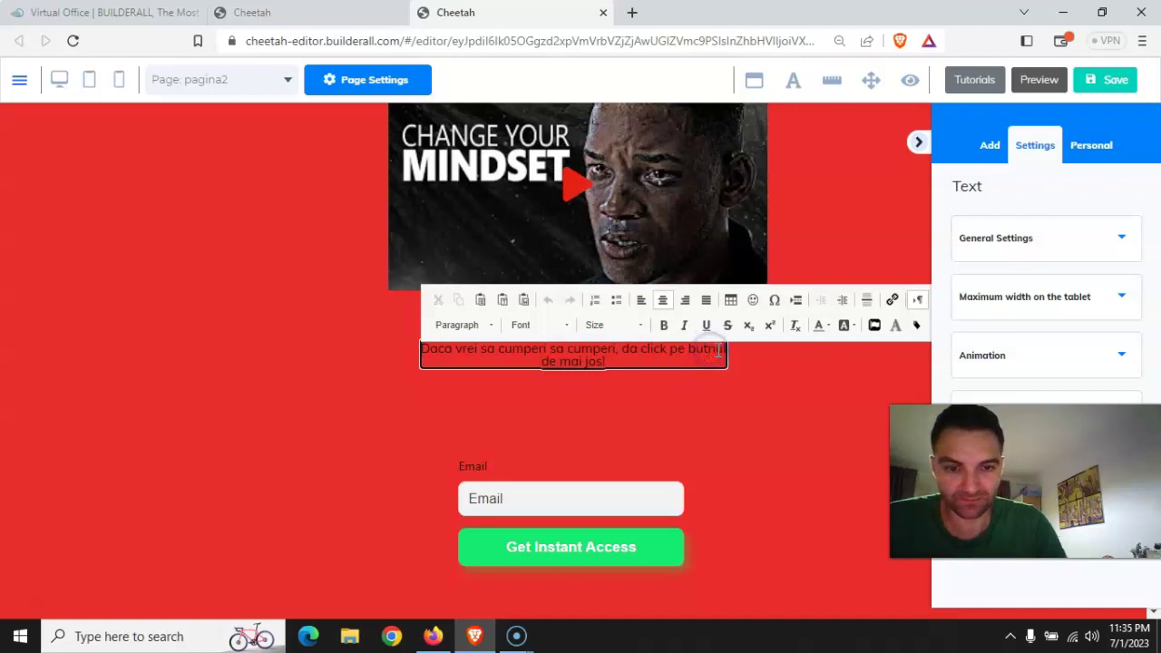
{"action": "left_click", "coordinate": [728, 325]}
{"action": "left_click", "coordinate": [716, 440]}
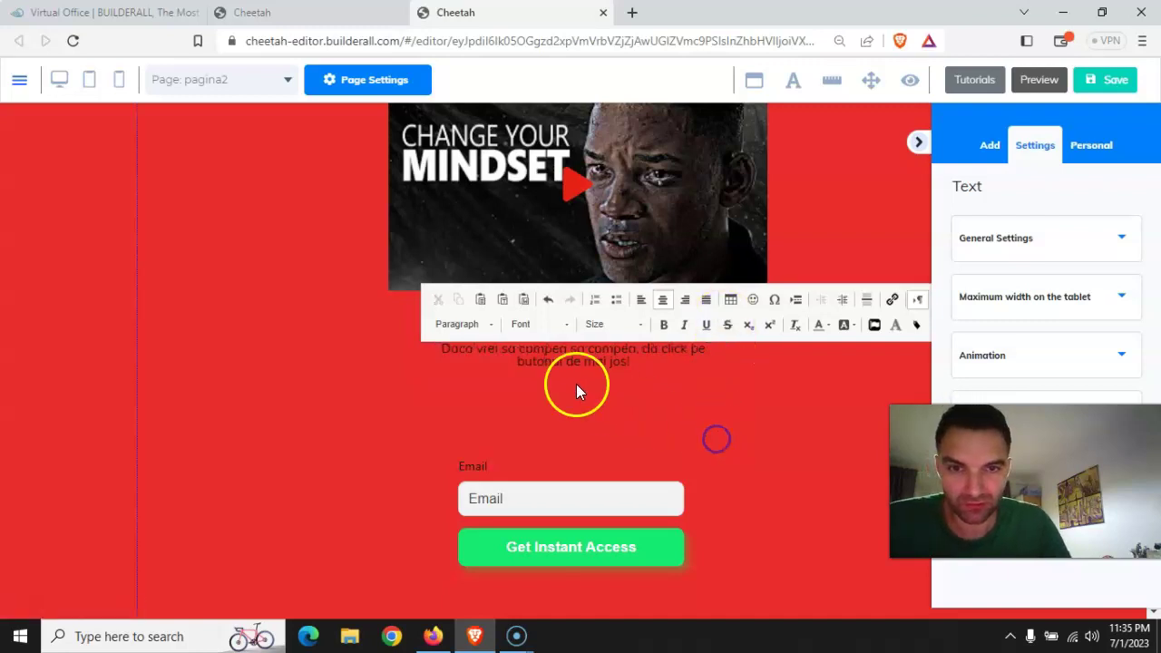
{"action": "left_click_drag", "start_coordinate": [560, 358], "coordinate": [565, 389]}
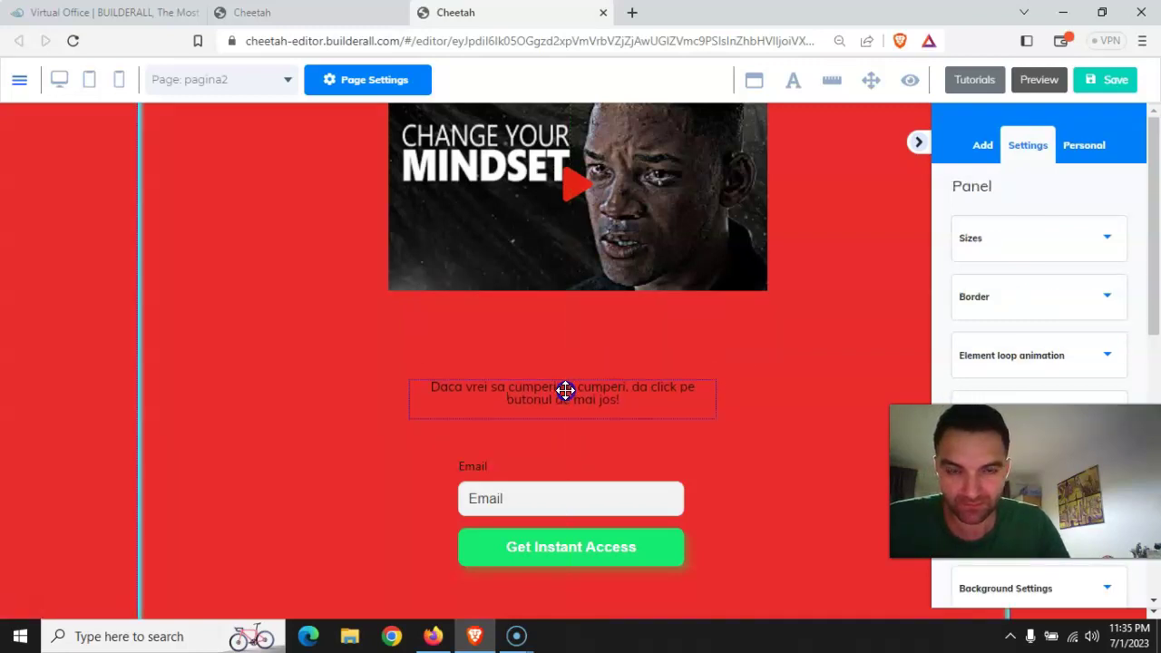
Delete the MailingBoss form with the Get Instant Access button from pagina2
{"action": "left_click", "coordinate": [569, 524]}
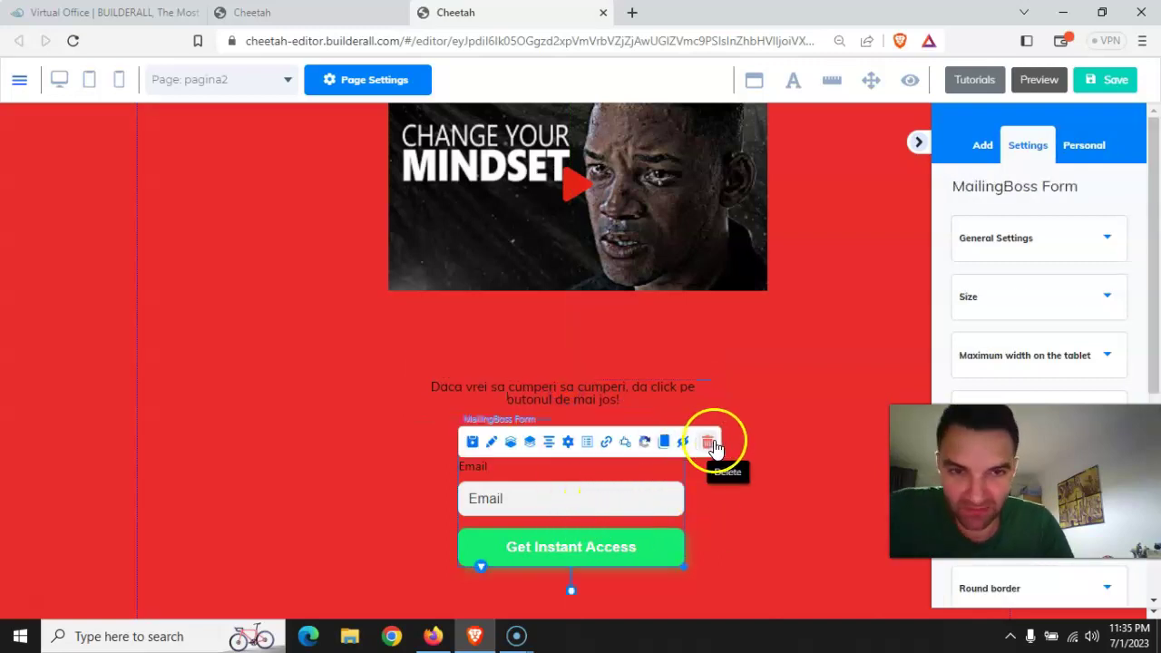
{"action": "left_click", "coordinate": [712, 441]}
{"action": "left_click", "coordinate": [693, 390]}
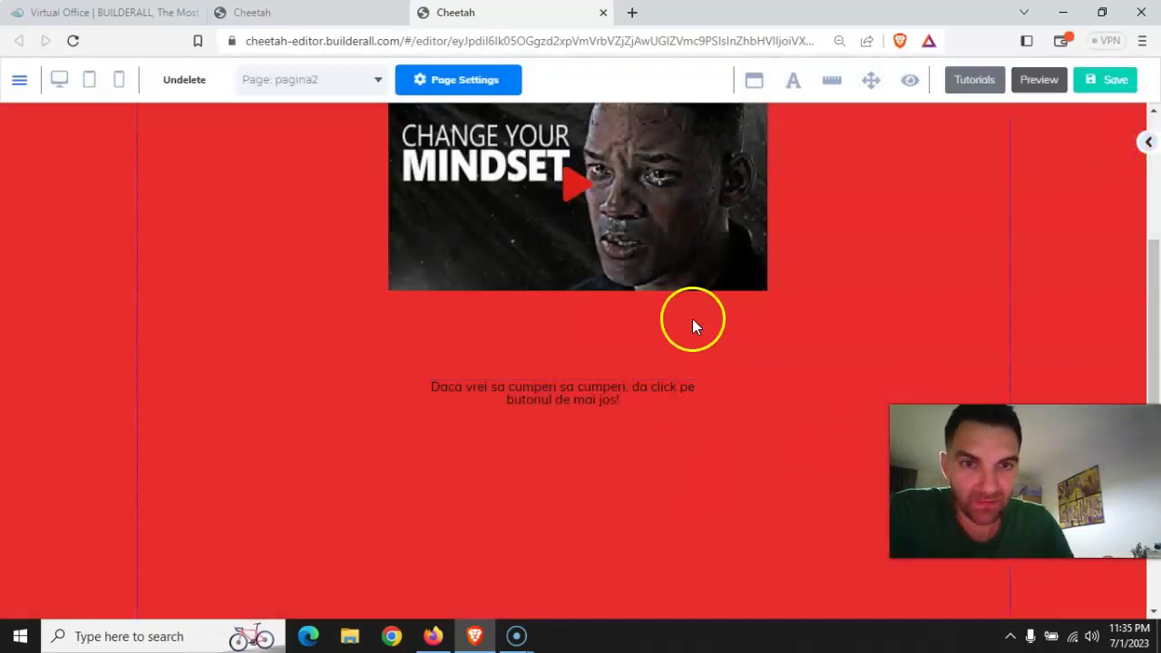
Center the paragraph below the video horizontally on the page
{"action": "scroll", "coordinate": [692, 319], "scroll_direction": "up", "scroll_amount": 3}
{"action": "scroll", "coordinate": [653, 341], "scroll_direction": "down", "scroll_amount": 4}
{"action": "left_click", "coordinate": [610, 319]}
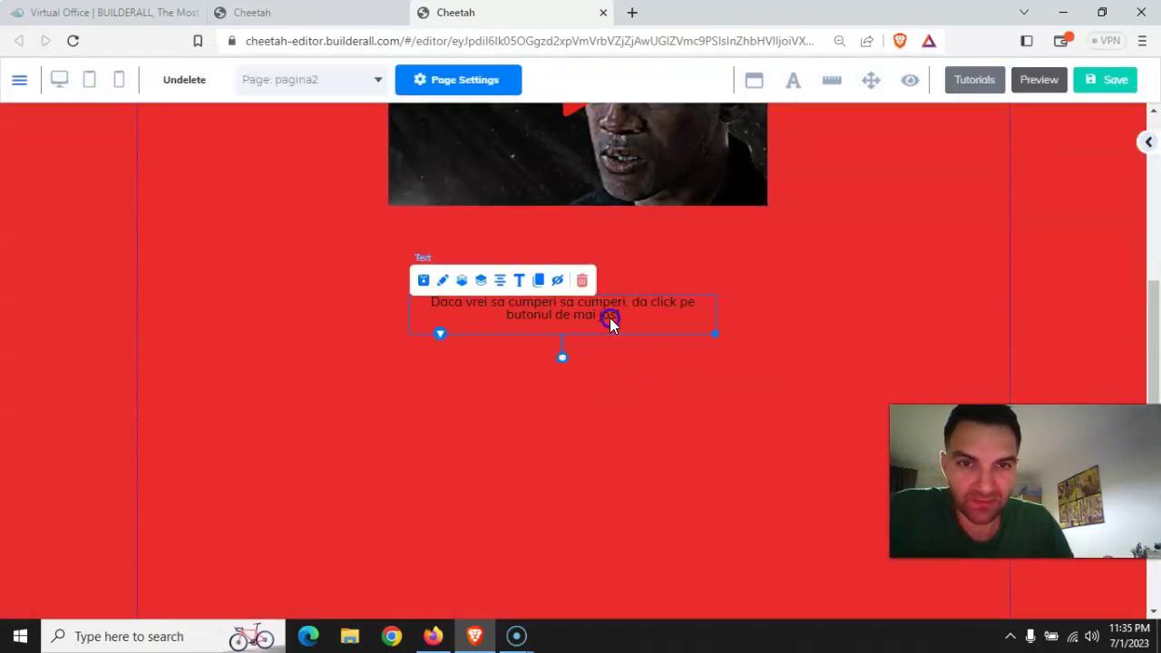
{"action": "left_click", "coordinate": [505, 283]}
{"action": "left_click", "coordinate": [542, 372]}
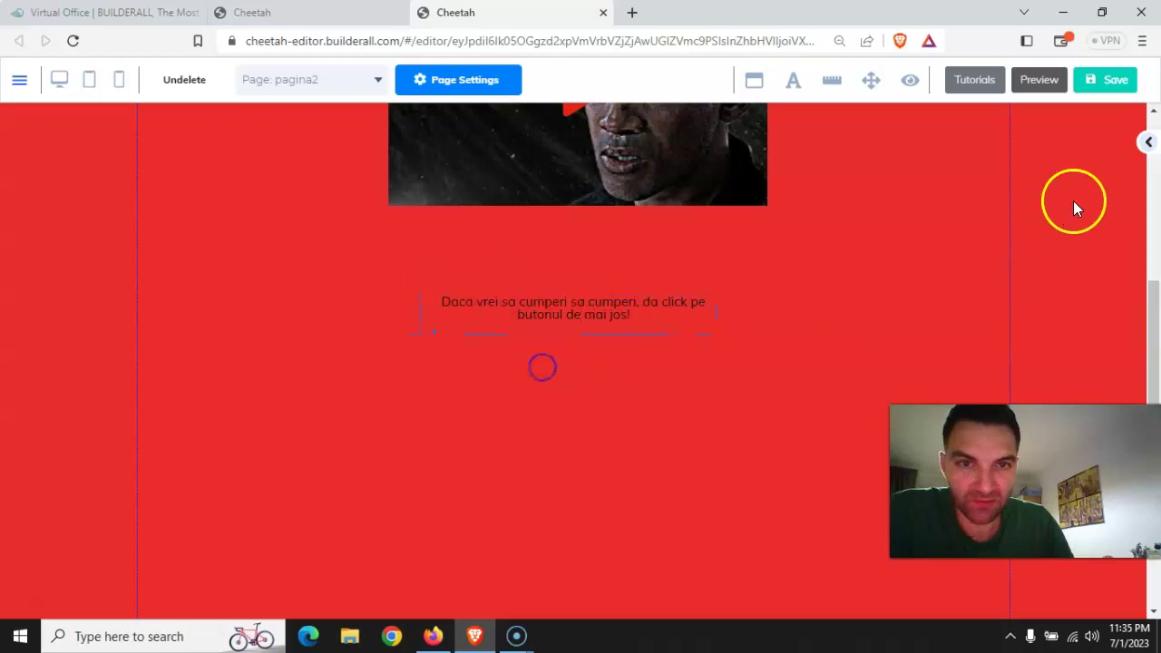
Add the yellow rectangular "Buy Now" button element beneath the paragraph
{"action": "left_click", "coordinate": [1152, 144]}
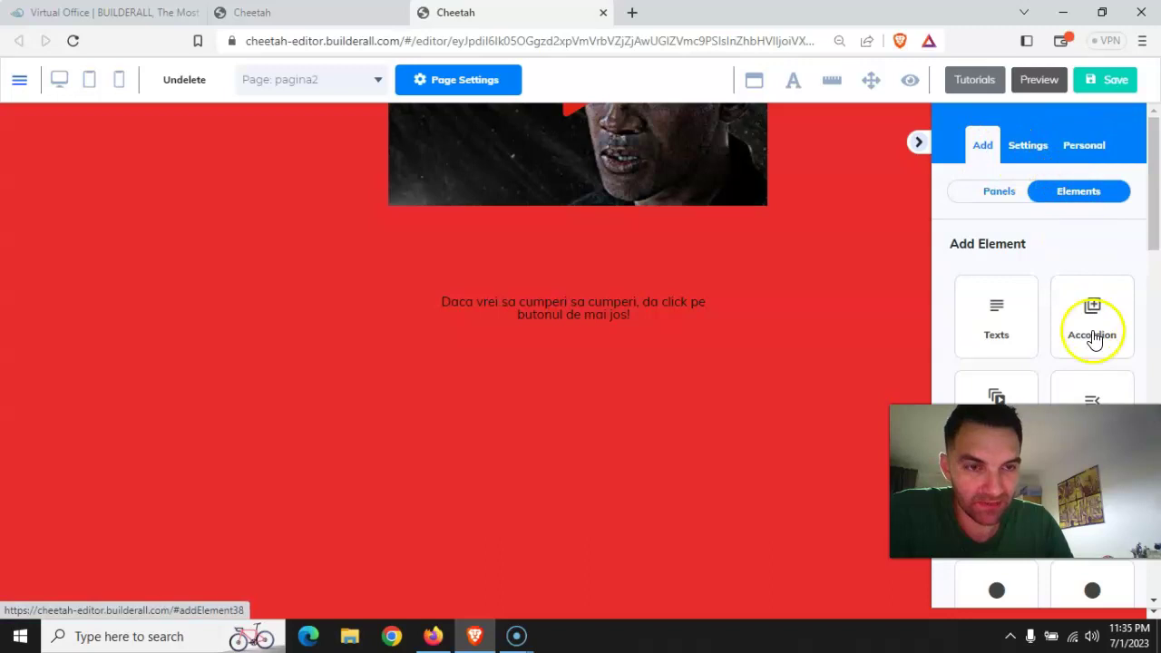
{"action": "scroll", "coordinate": [1092, 327], "scroll_direction": "down", "scroll_amount": 3}
{"action": "scroll", "coordinate": [1141, 407], "scroll_direction": "down", "scroll_amount": 4}
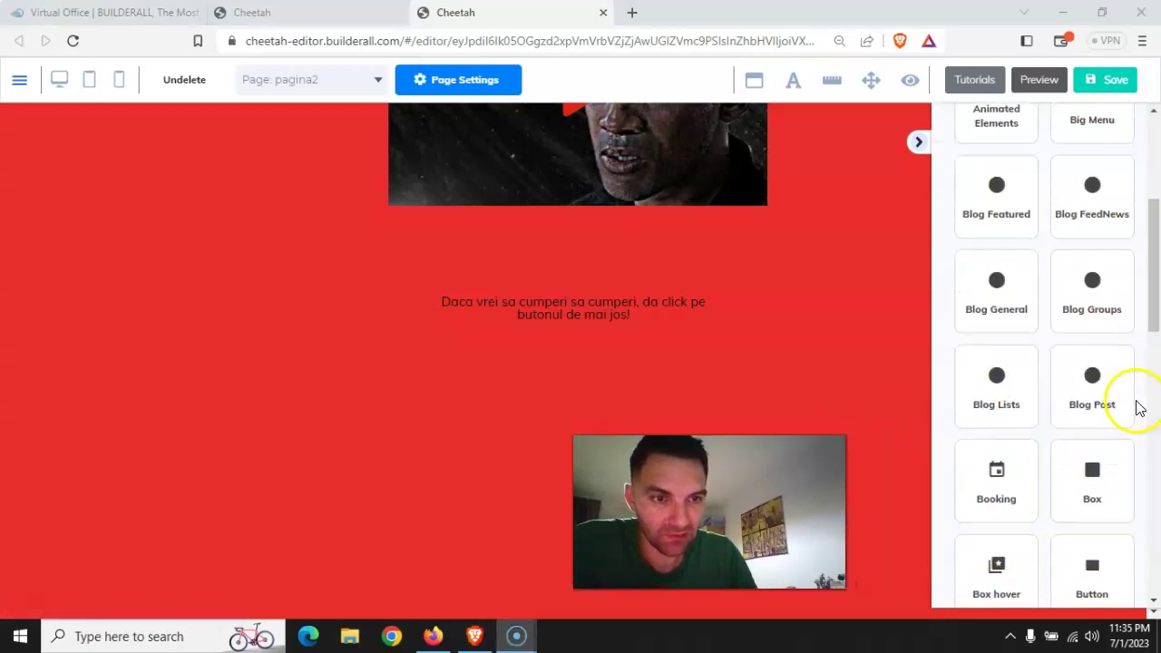
{"action": "left_click", "coordinate": [1103, 302]}
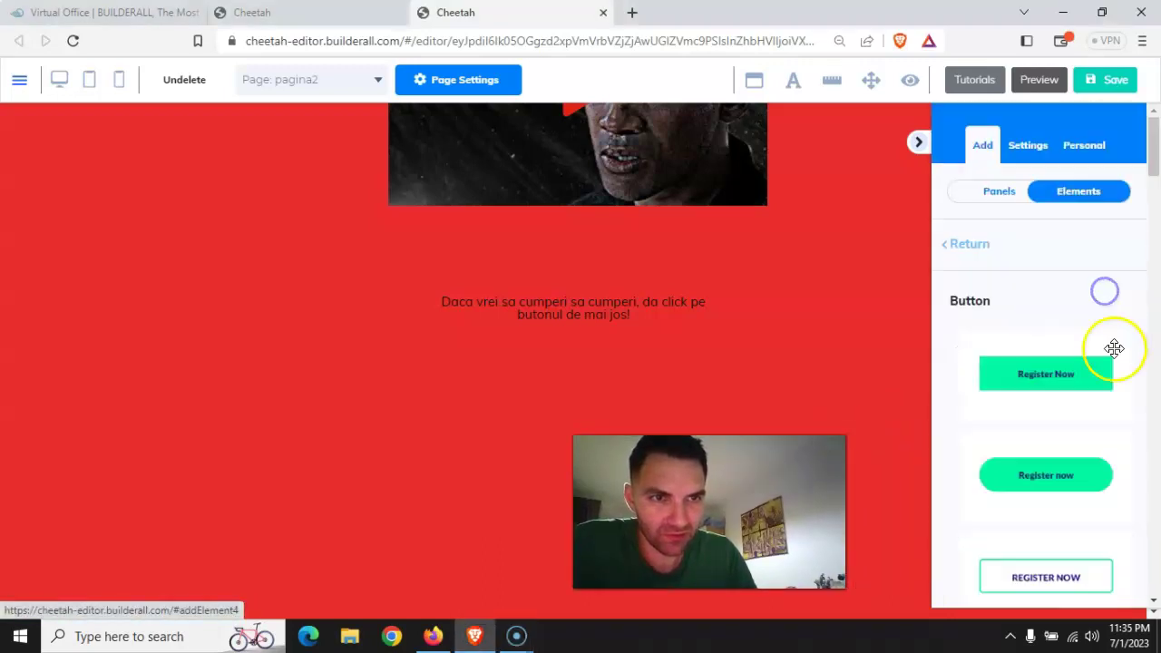
{"action": "scroll", "coordinate": [1066, 372], "scroll_direction": "down", "scroll_amount": 2}
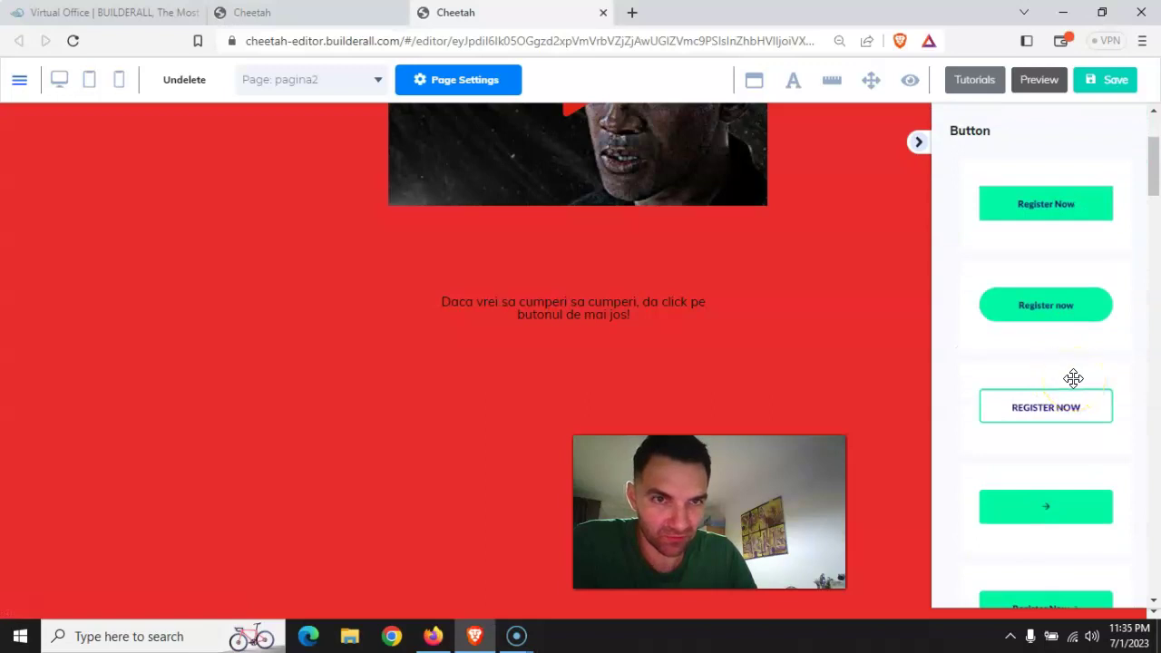
{"action": "scroll", "coordinate": [1071, 332], "scroll_direction": "up", "scroll_amount": 1}
{"action": "scroll", "coordinate": [1064, 295], "scroll_direction": "down", "scroll_amount": 1}
{"action": "scroll", "coordinate": [1064, 295], "scroll_direction": "down", "scroll_amount": 5}
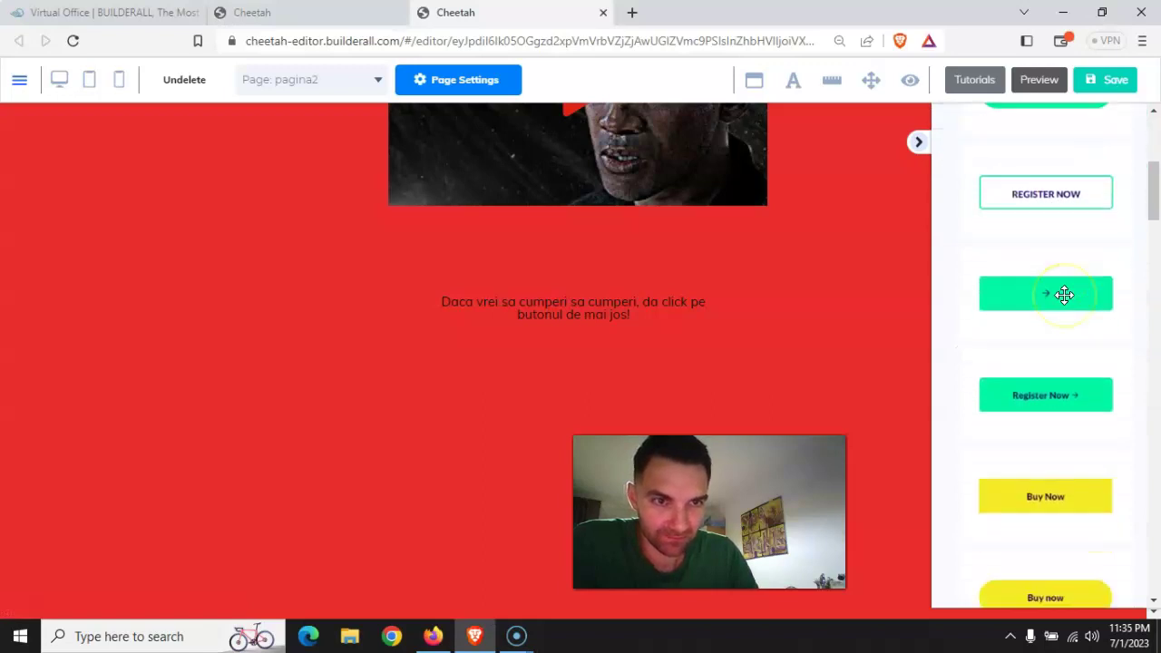
{"action": "left_click_drag", "start_coordinate": [1058, 290], "coordinate": [583, 376]}
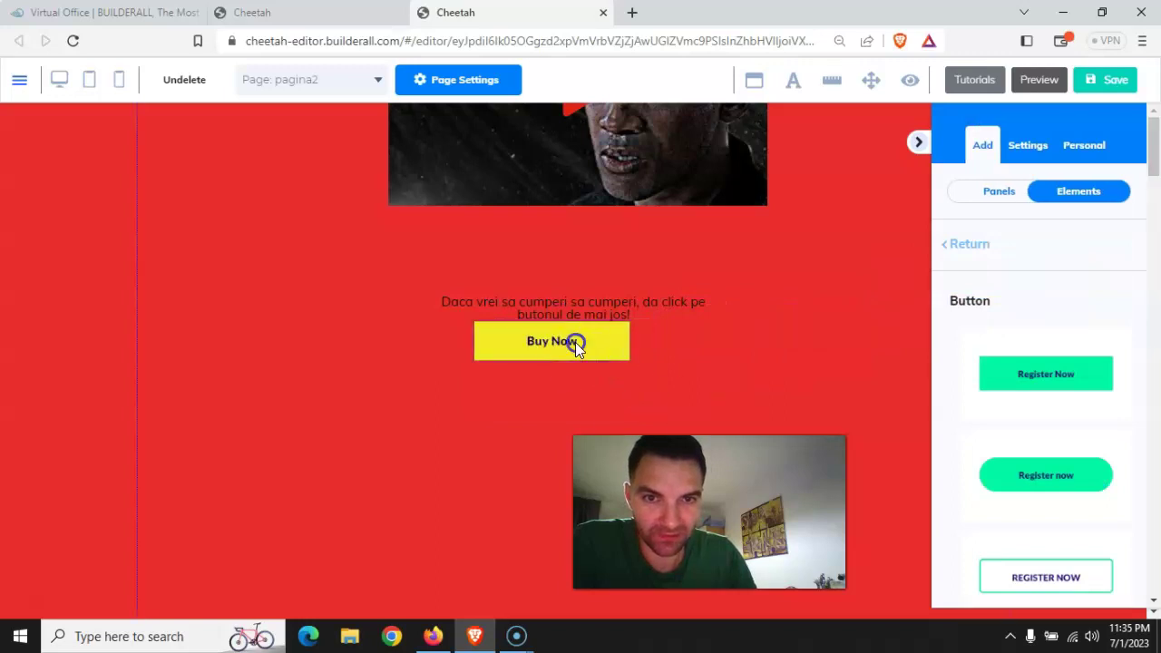
{"action": "left_click", "coordinate": [918, 142]}
Open the new button's settings and change its headline to "CUMPARA"
{"action": "left_click_drag", "start_coordinate": [643, 406], "coordinate": [737, 122]}
{"action": "left_click", "coordinate": [527, 349]}
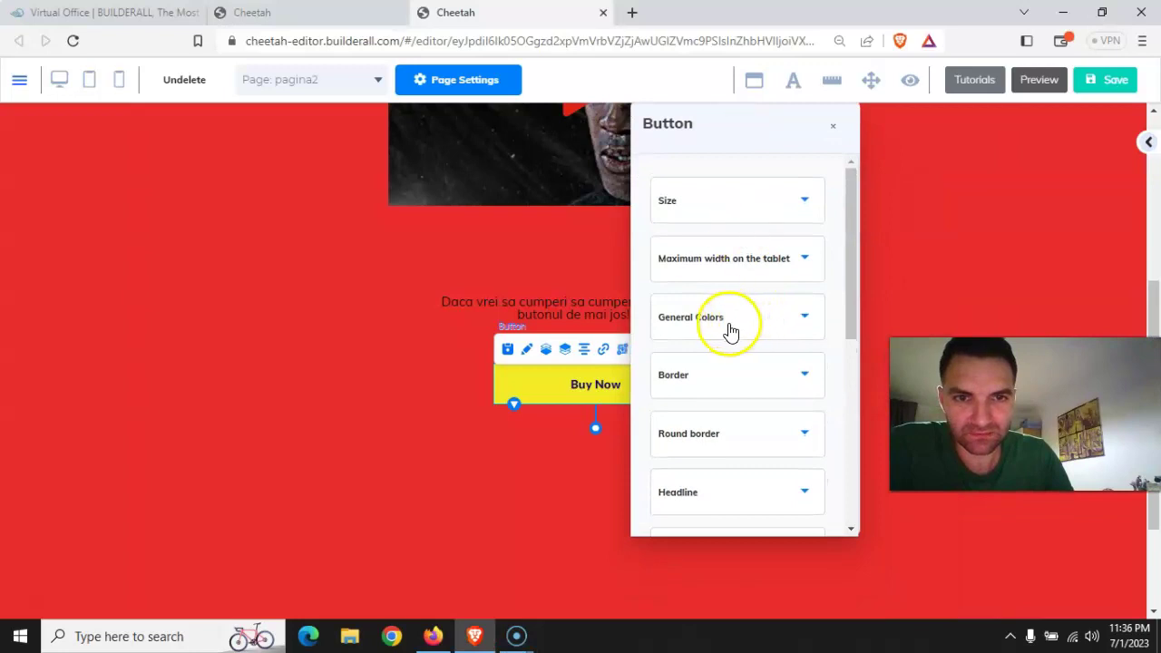
{"action": "scroll", "coordinate": [731, 325], "scroll_direction": "down", "scroll_amount": 1}
{"action": "left_click", "coordinate": [735, 406]}
{"action": "left_click_drag", "start_coordinate": [725, 483], "coordinate": [602, 495]}
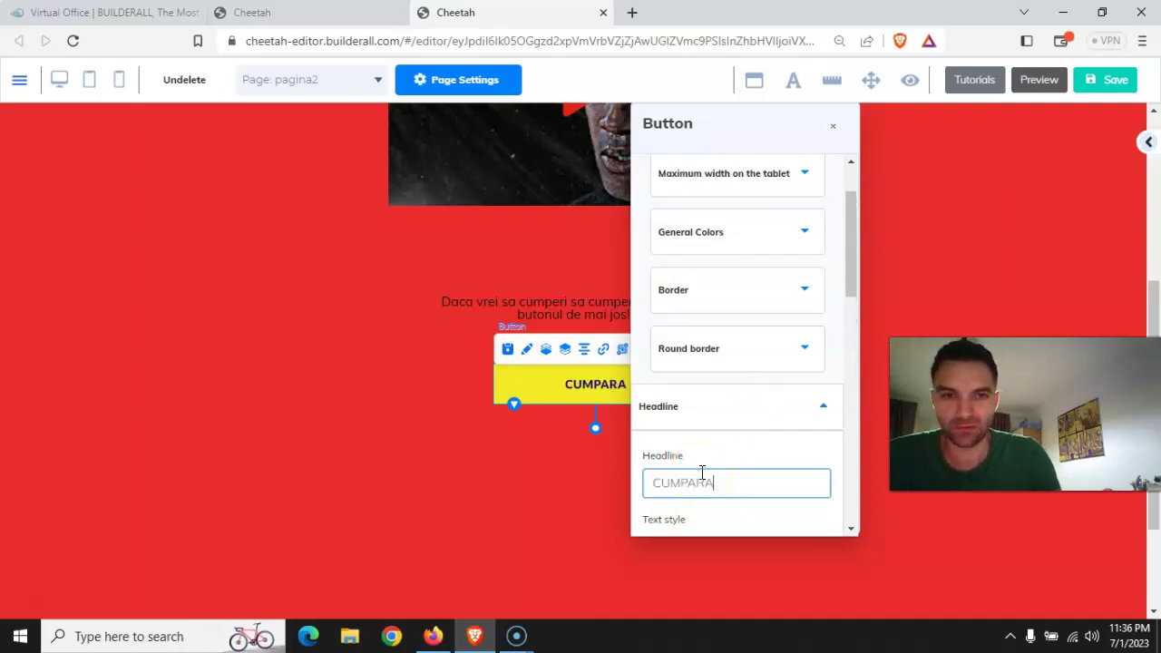
{"action": "left_click", "coordinate": [717, 407]}
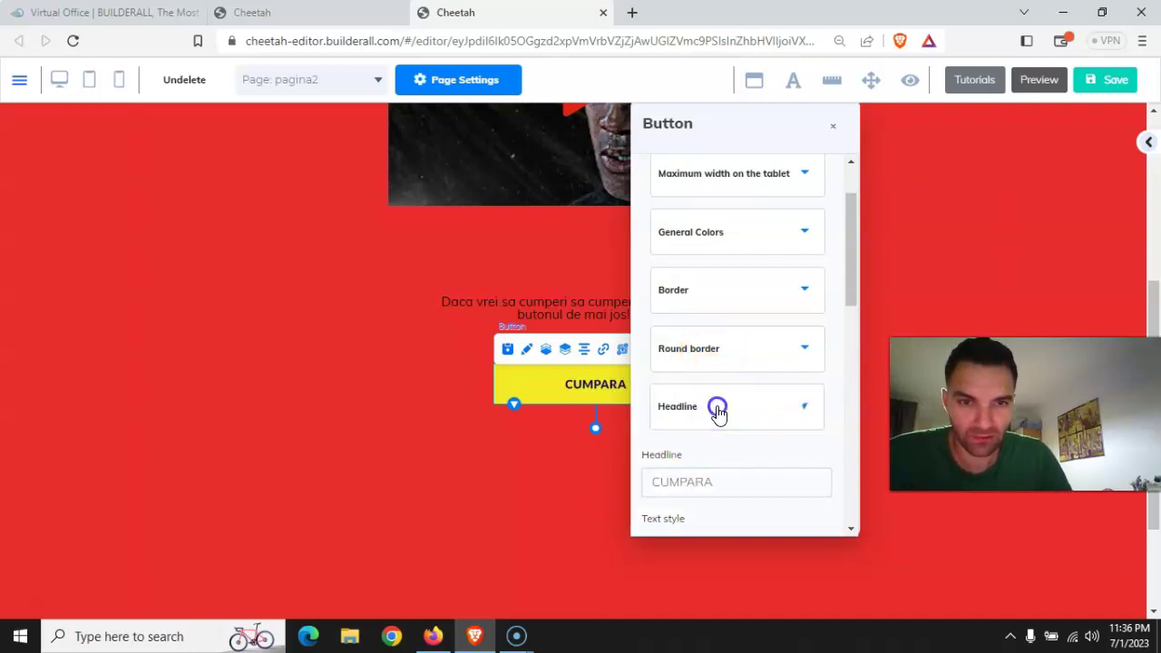
Set the button's sub-headline text to "(CLICK AICI)"
{"action": "left_click", "coordinate": [708, 464]}
{"action": "scroll", "coordinate": [713, 508], "scroll_direction": "down", "scroll_amount": 2}
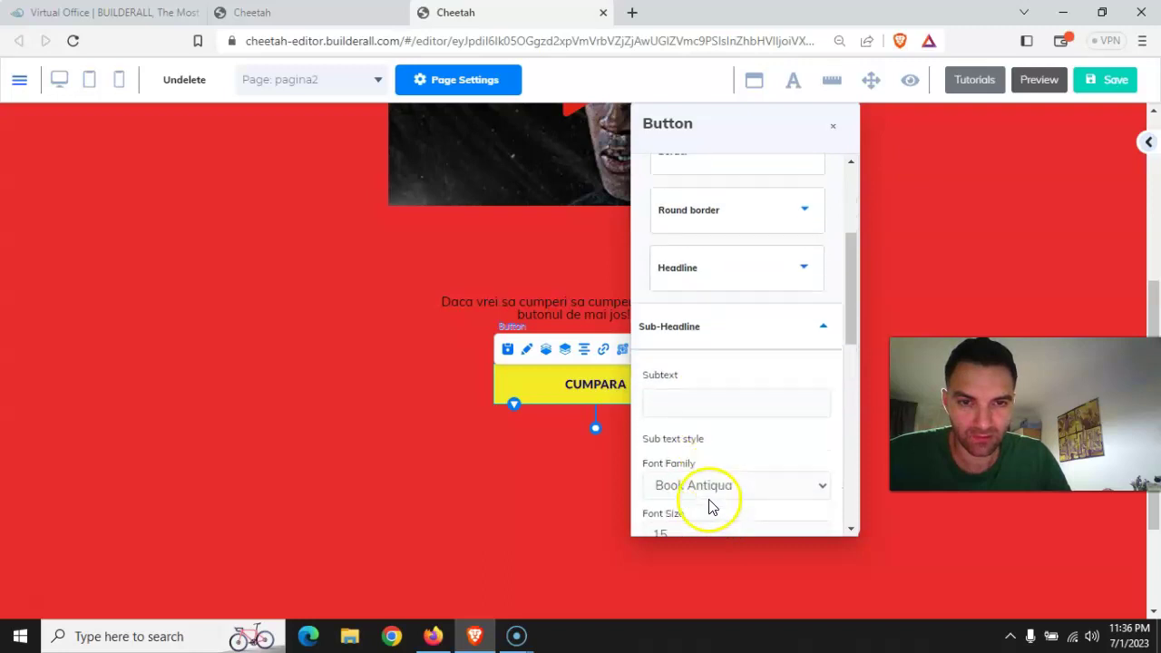
{"action": "left_click", "coordinate": [693, 371]}
{"action": "type", "text": "C"}
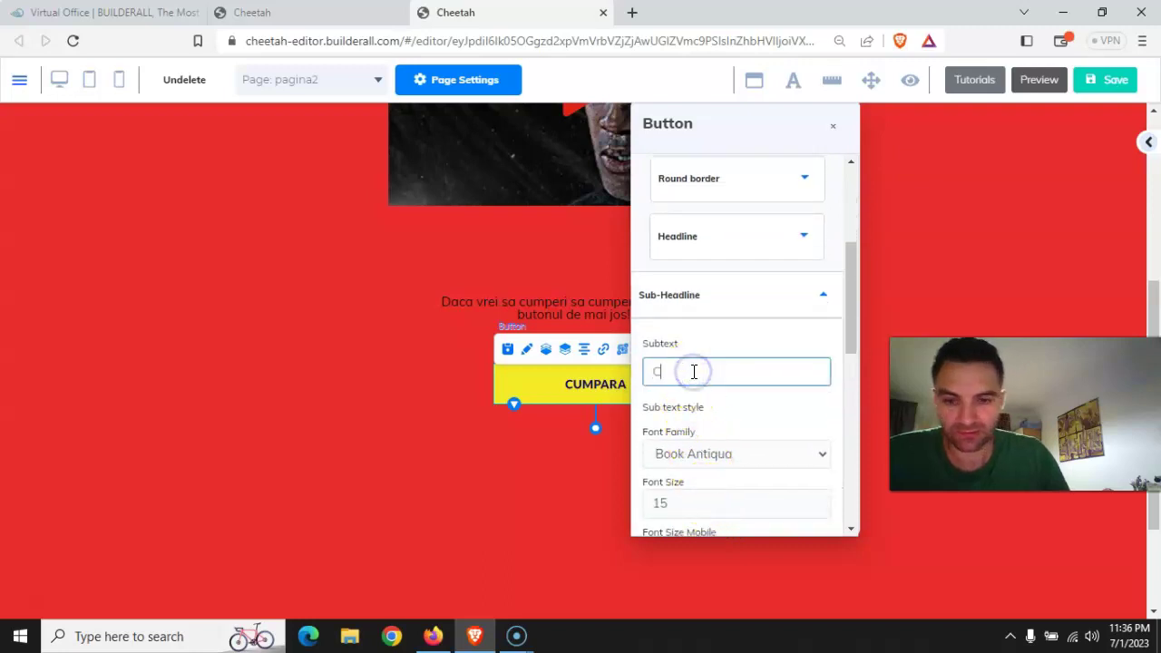
{"action": "type", "text": "LICK AICI"}
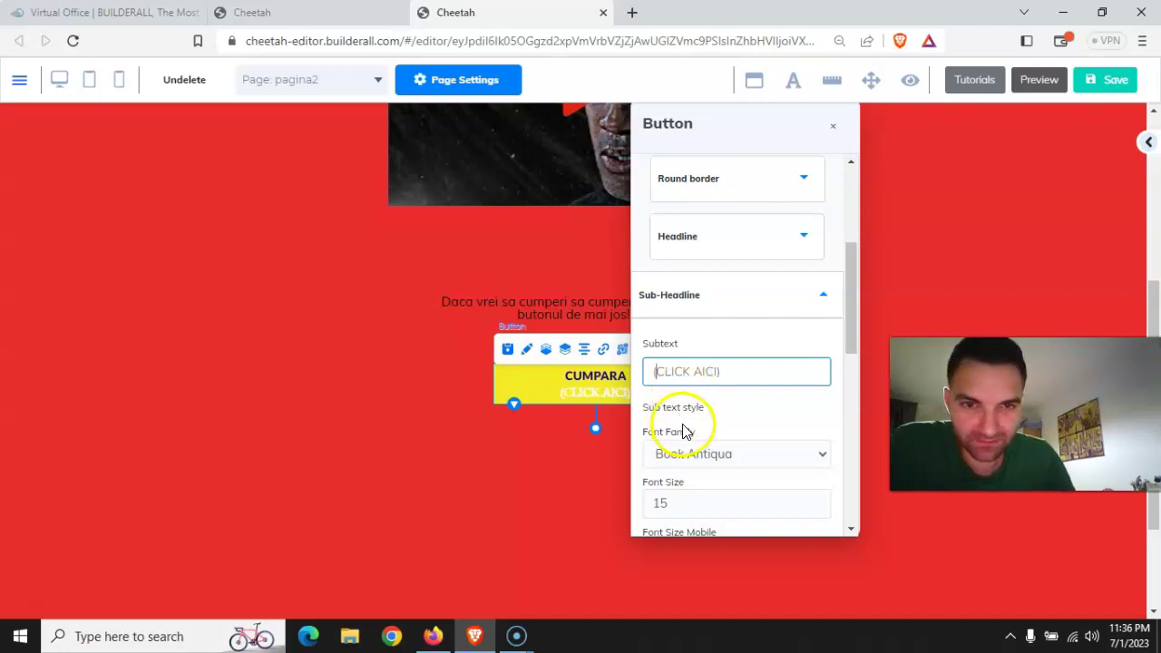
Set the button's sub-headline color to green 3AB328 and deselect the button
{"action": "scroll", "coordinate": [713, 436], "scroll_direction": "down", "scroll_amount": 3}
{"action": "left_click", "coordinate": [663, 264]}
{"action": "scroll", "coordinate": [709, 376], "scroll_direction": "down", "scroll_amount": 1}
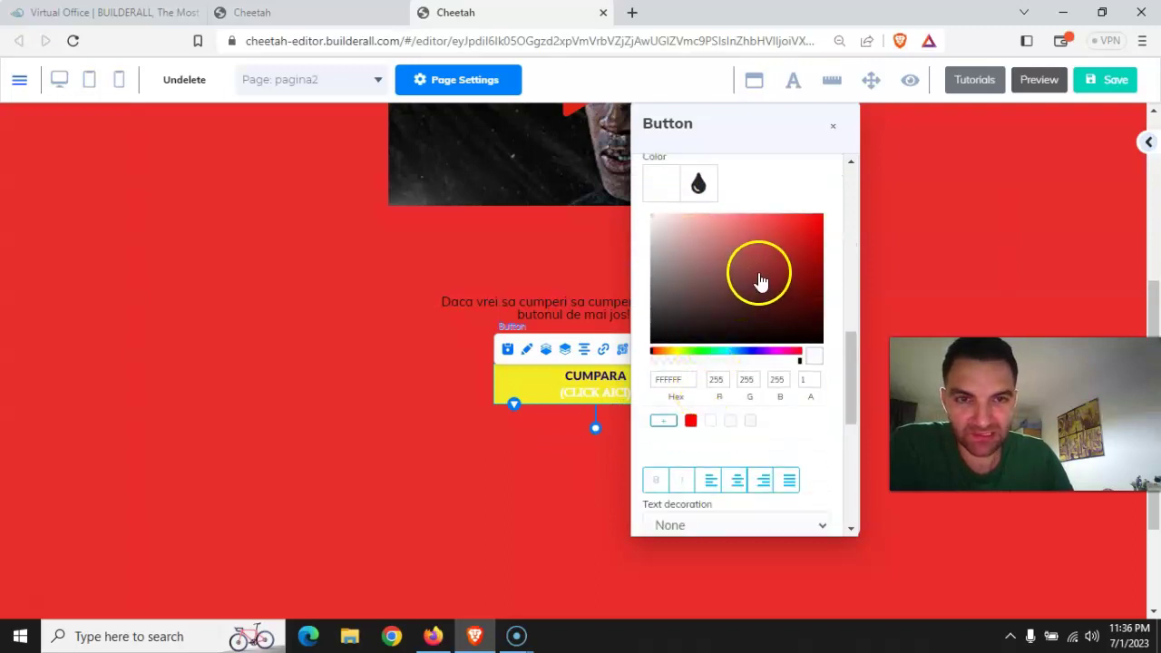
{"action": "left_click", "coordinate": [802, 234]}
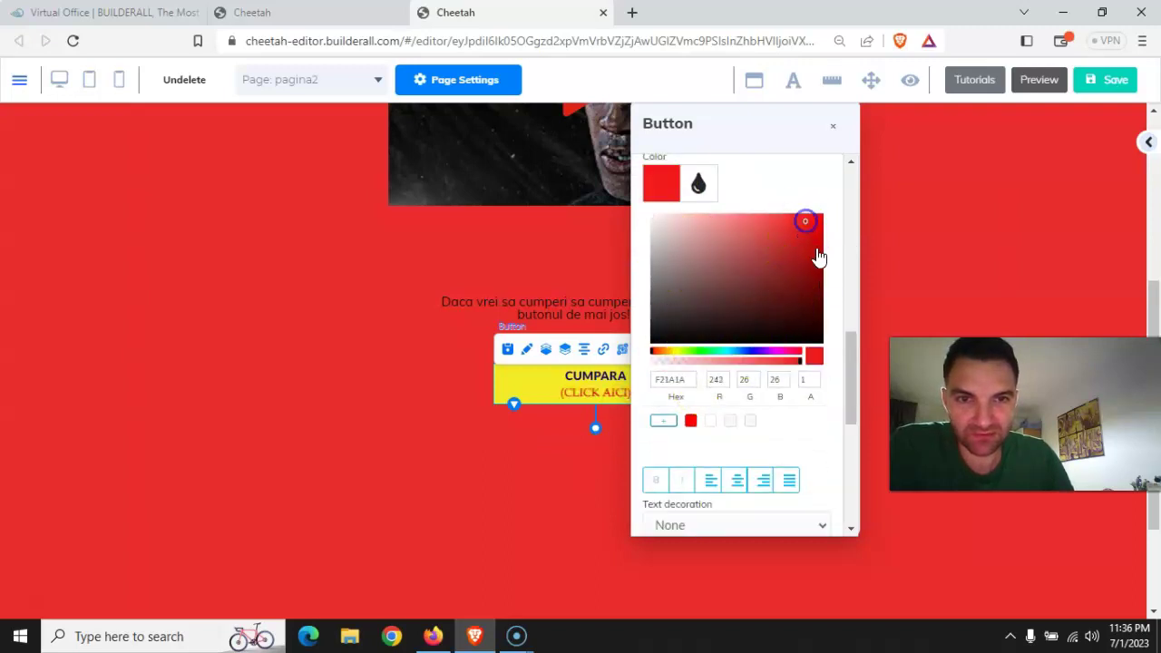
{"action": "left_click", "coordinate": [784, 254]}
{"action": "left_click", "coordinate": [700, 351]}
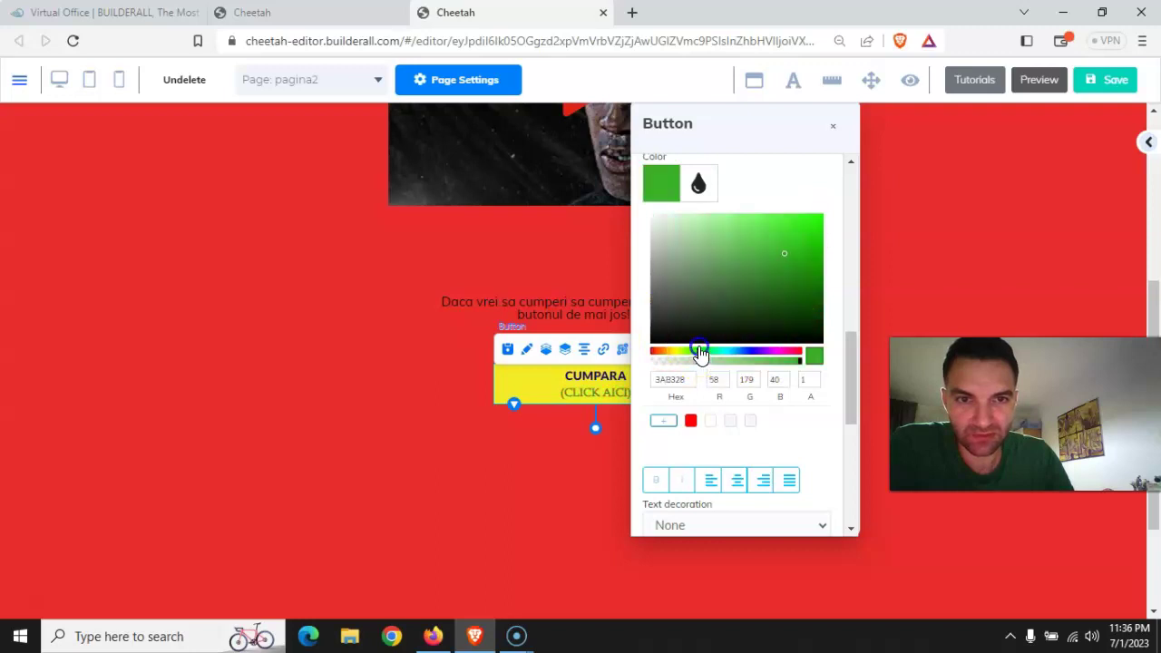
{"action": "left_click", "coordinate": [560, 460]}
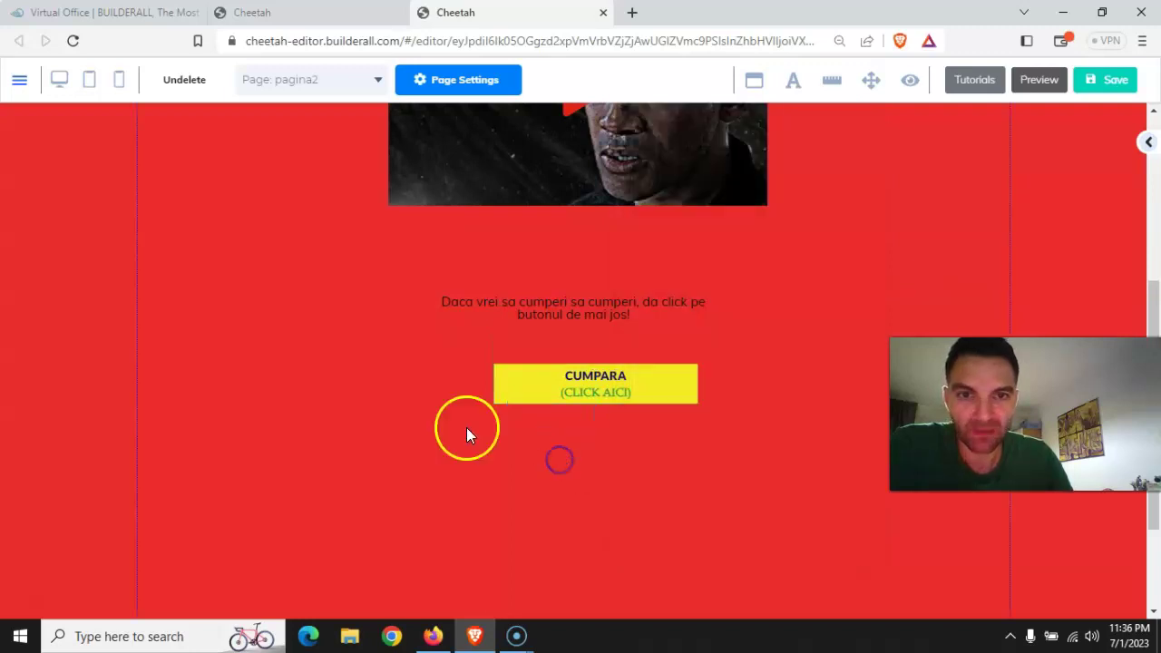
Move the CUMPARA button up slightly toward the paragraph
{"action": "left_click", "coordinate": [562, 389]}
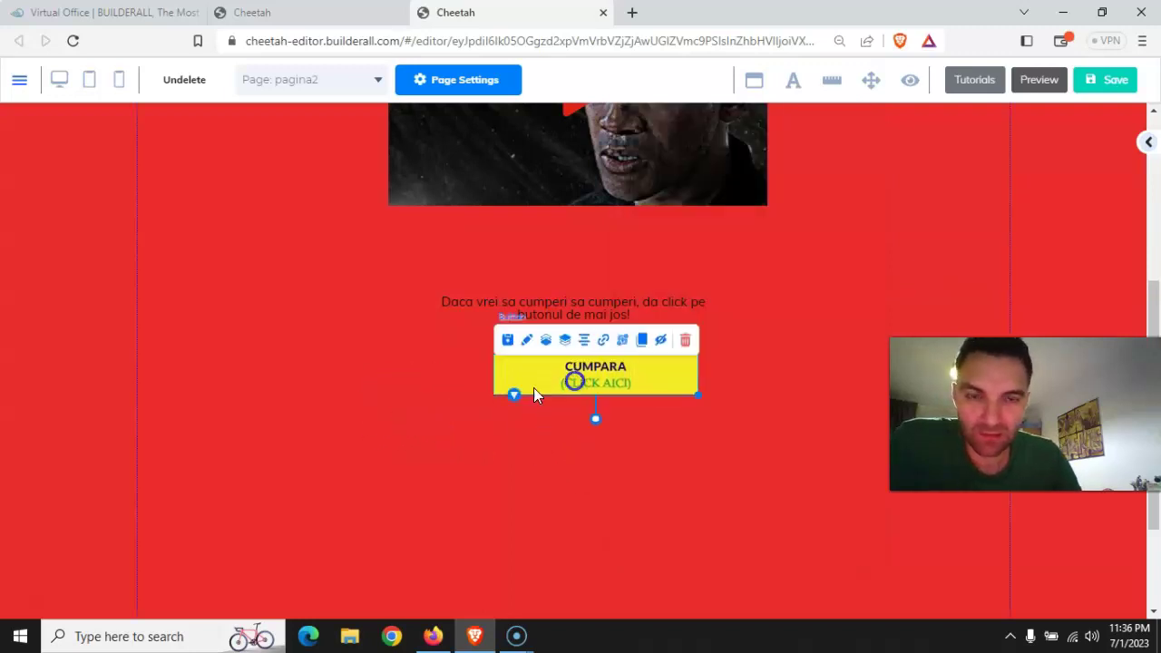
{"action": "scroll", "coordinate": [536, 399], "scroll_direction": "down", "scroll_amount": 2}
{"action": "left_click", "coordinate": [542, 441]}
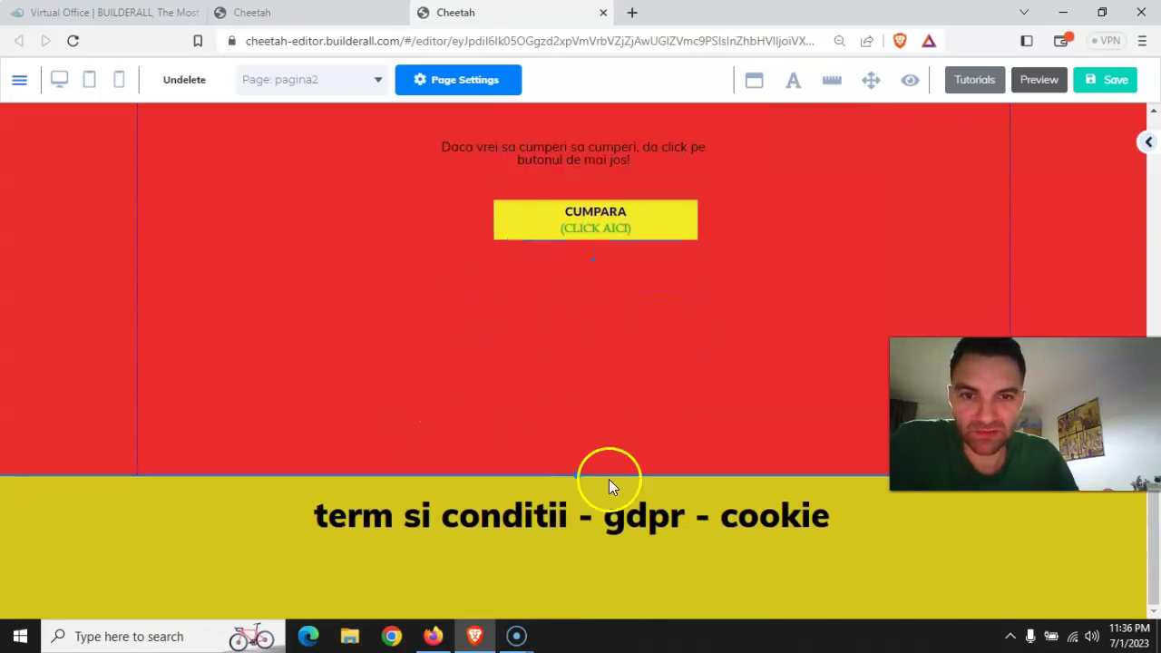
Delete the "term si conditii - gdpr - cookie" text from the yellow footer panel
{"action": "left_click", "coordinate": [638, 504]}
{"action": "left_click", "coordinate": [437, 482]}
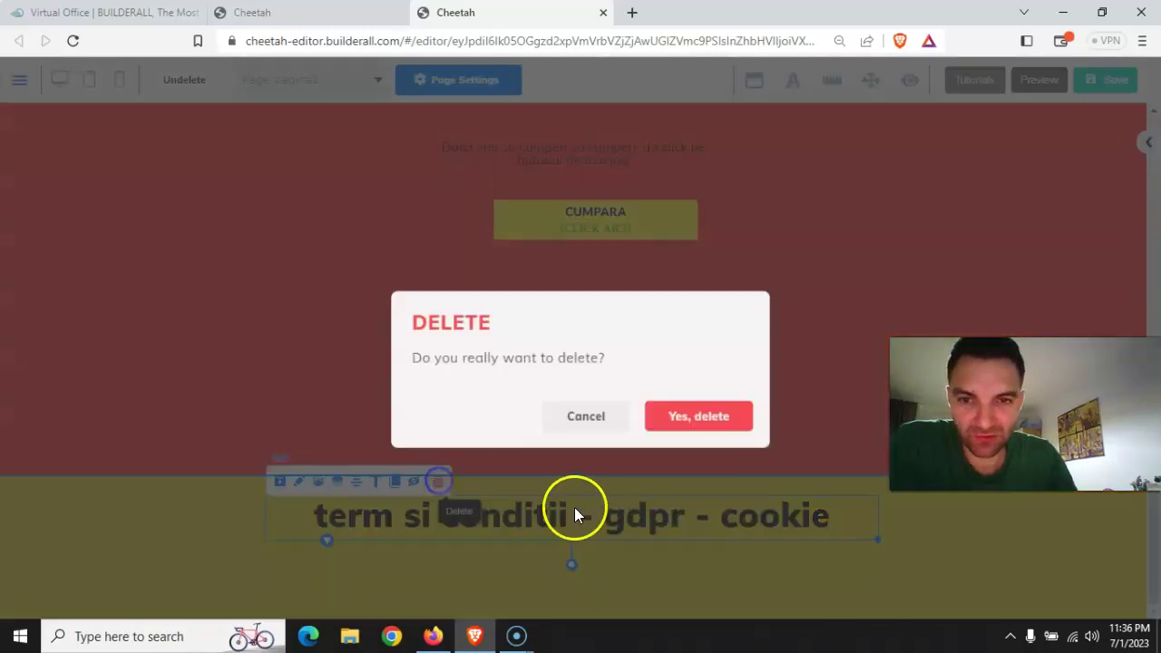
{"action": "left_click", "coordinate": [681, 389]}
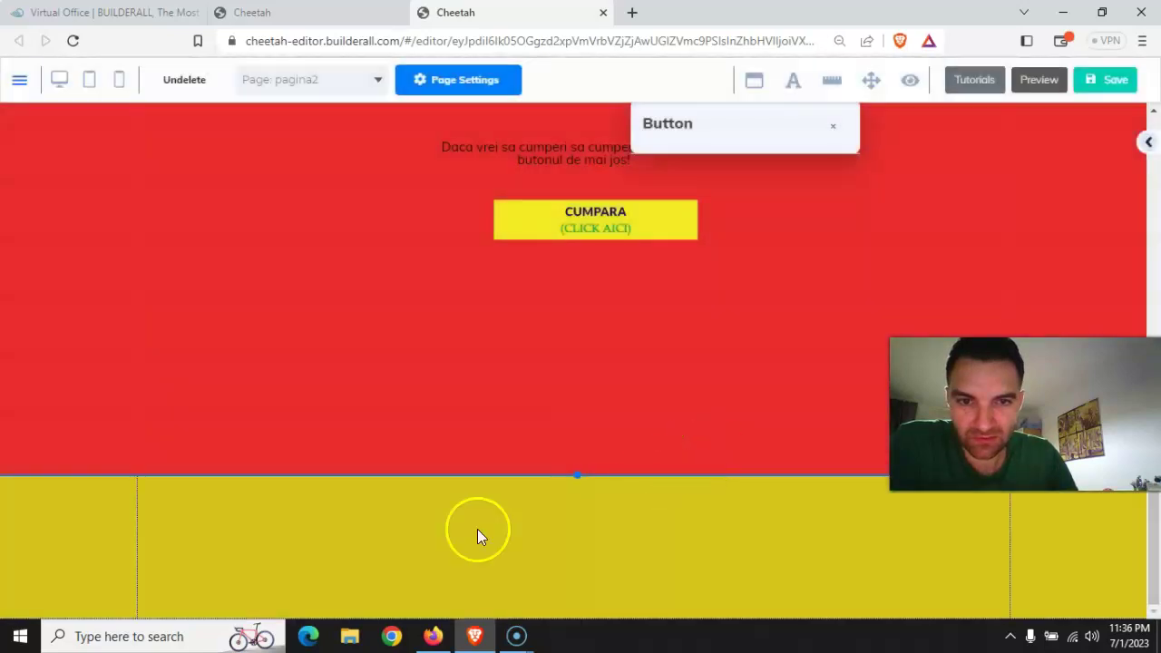
Shorten the red panel by raising its lower edge closer to the CUMPARA button
{"action": "left_click_drag", "start_coordinate": [569, 479], "coordinate": [596, 565]}
{"action": "scroll", "coordinate": [589, 426], "scroll_direction": "up", "scroll_amount": 2}
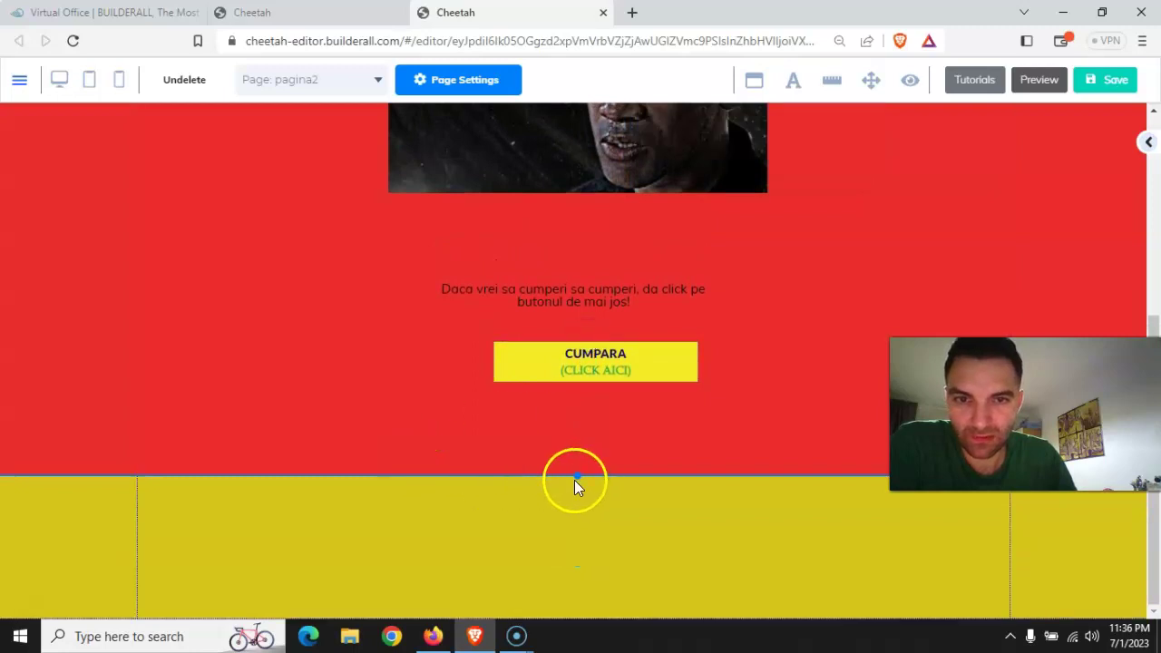
{"action": "left_click_drag", "start_coordinate": [578, 474], "coordinate": [577, 461]}
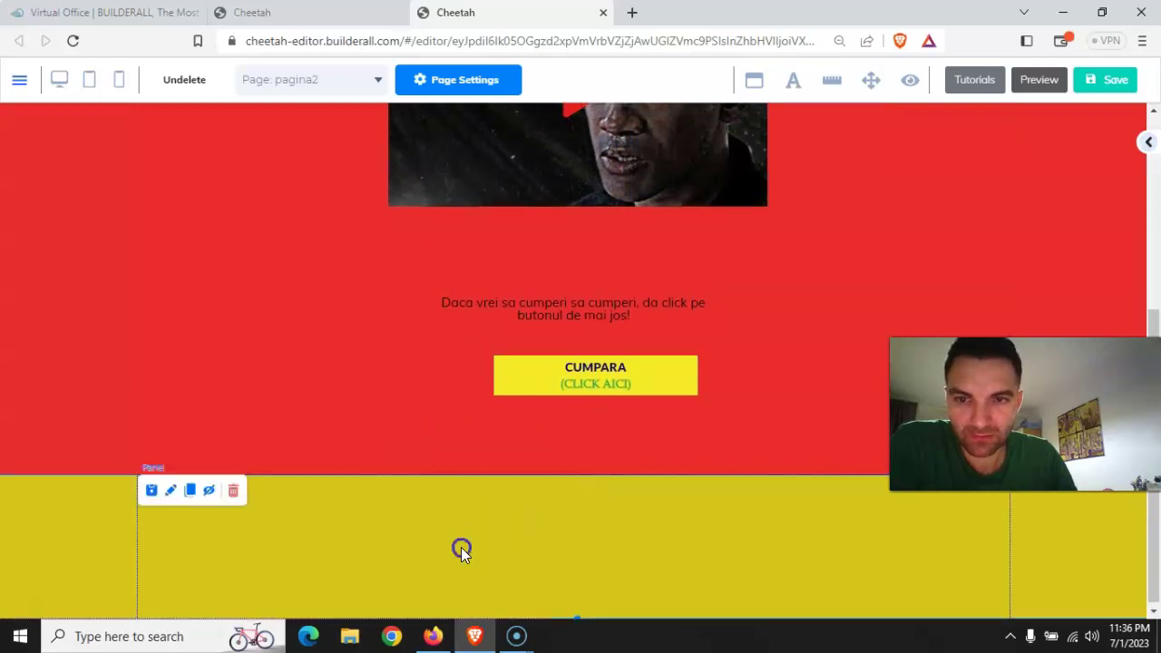
Delete the empty yellow footer panel from pagina2
{"action": "left_click", "coordinate": [234, 495]}
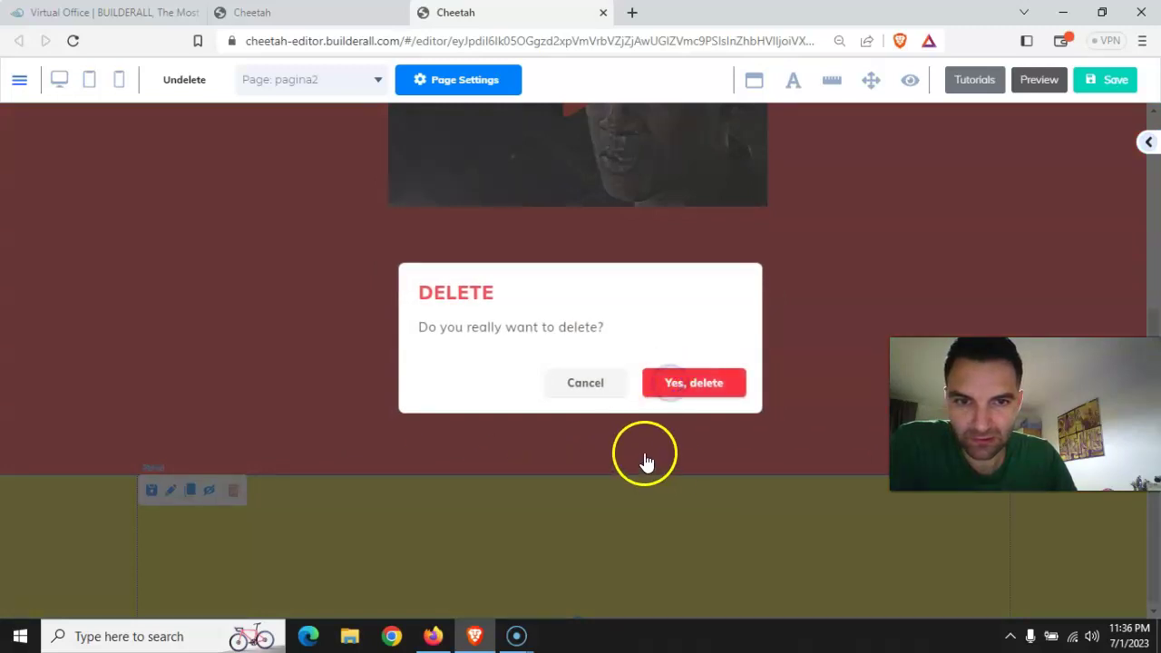
{"action": "left_click", "coordinate": [729, 392]}
{"action": "scroll", "coordinate": [573, 463], "scroll_direction": "down", "scroll_amount": 2}
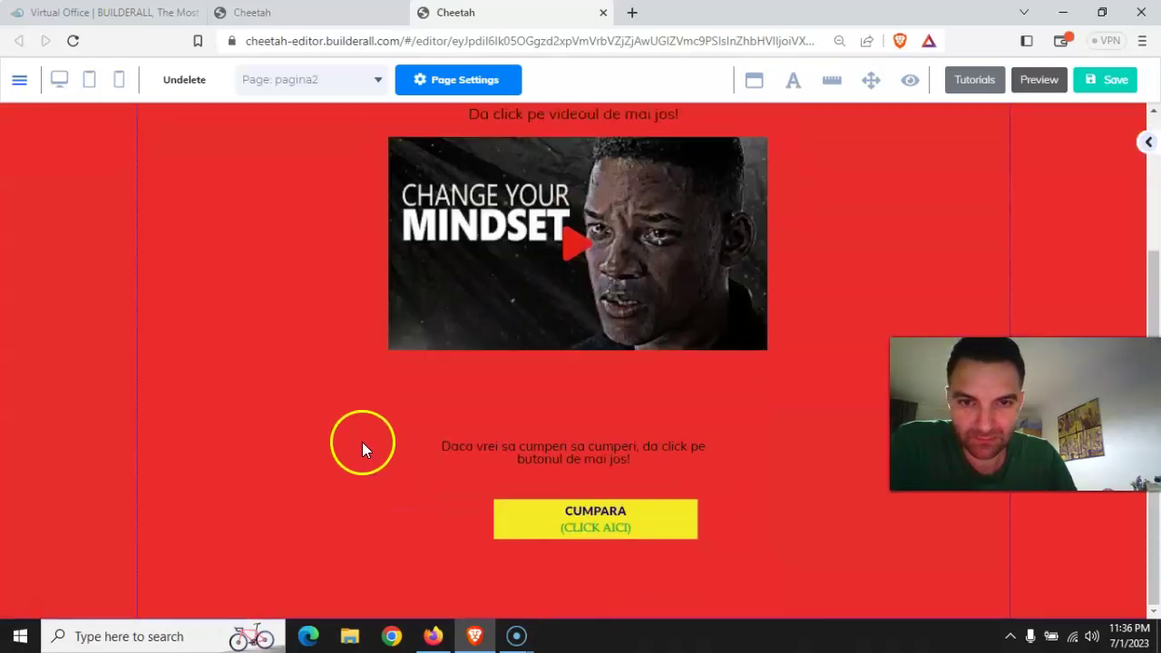
Extend the red panel's lower edge slightly and move the paragraph up closer to the video
{"action": "left_click", "coordinate": [589, 576]}
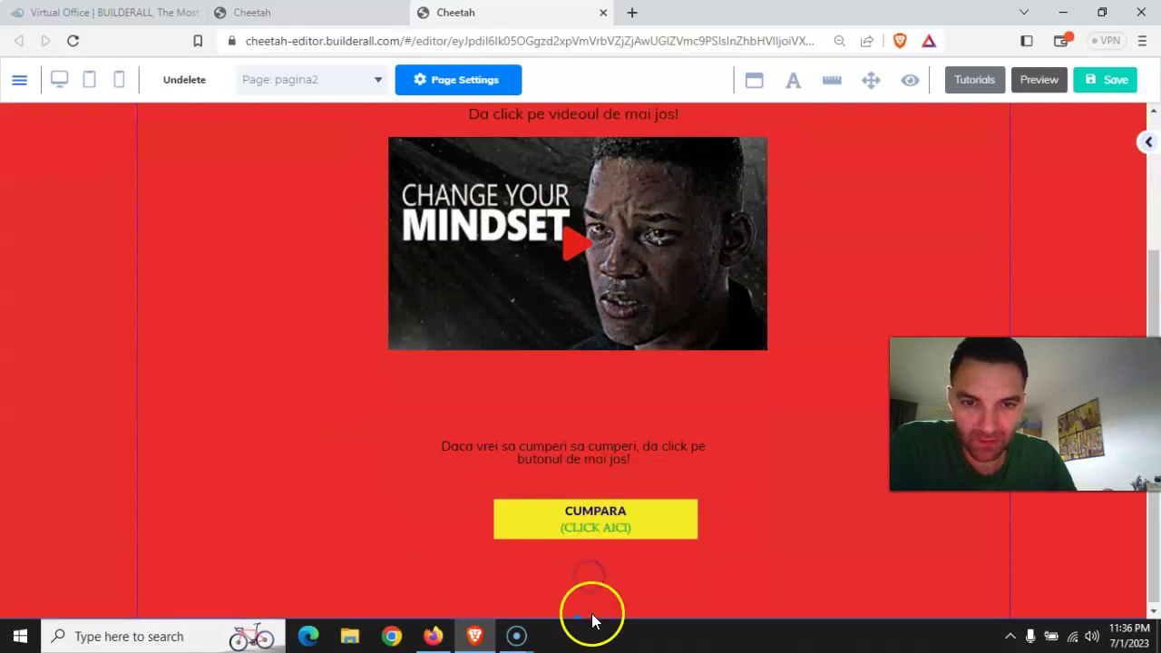
{"action": "left_click", "coordinate": [581, 649]}
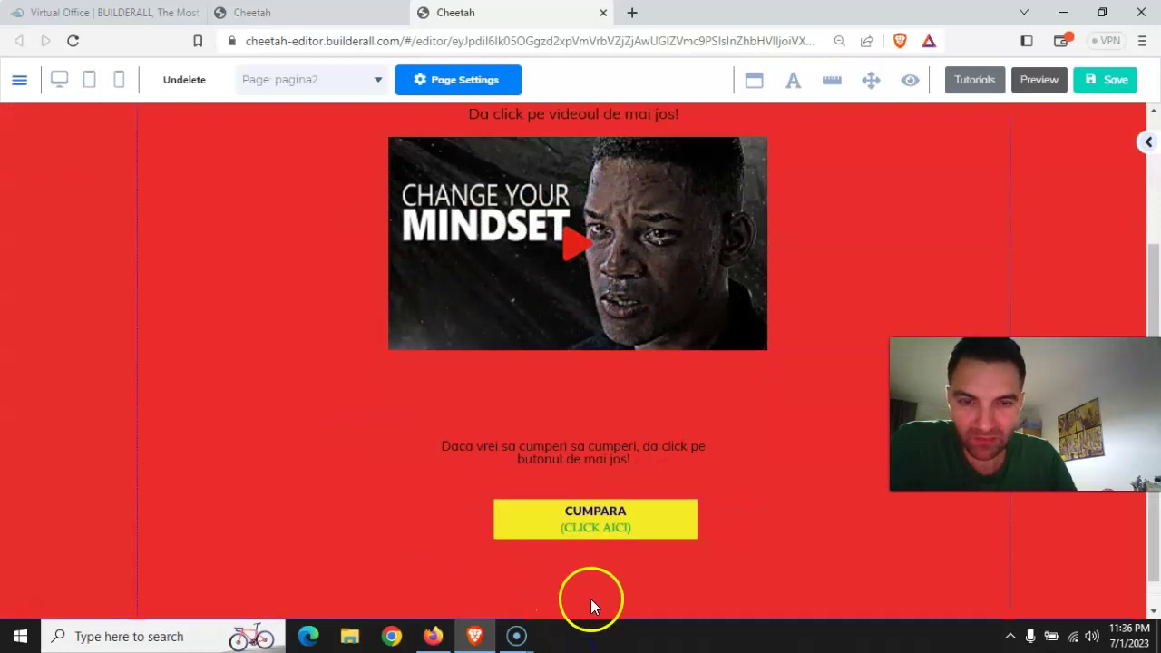
{"action": "scroll", "coordinate": [594, 560], "scroll_direction": "down", "scroll_amount": 1}
{"action": "left_click", "coordinate": [584, 388]}
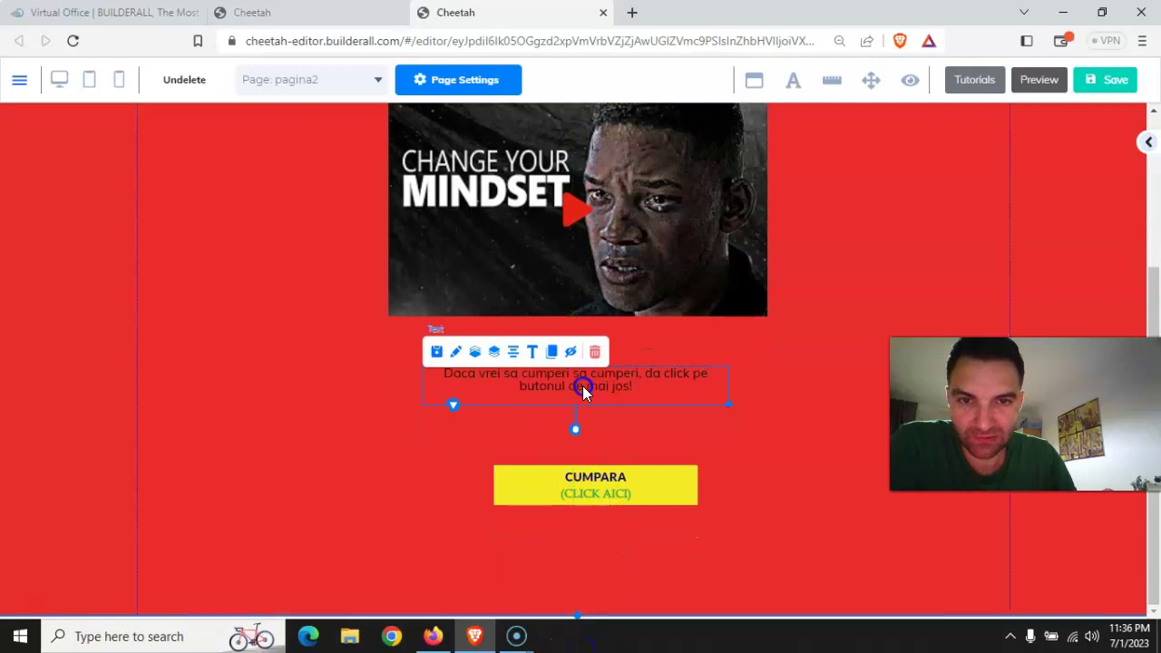
Enlarge the CUMPARA button and reposition it closer beneath the paragraph
{"action": "left_click_drag", "start_coordinate": [587, 485], "coordinate": [582, 461]}
{"action": "left_click", "coordinate": [358, 454]}
{"action": "left_click", "coordinate": [560, 490]}
{"action": "left_click", "coordinate": [599, 465]}
{"action": "left_click_drag", "start_coordinate": [693, 479], "coordinate": [622, 475]}
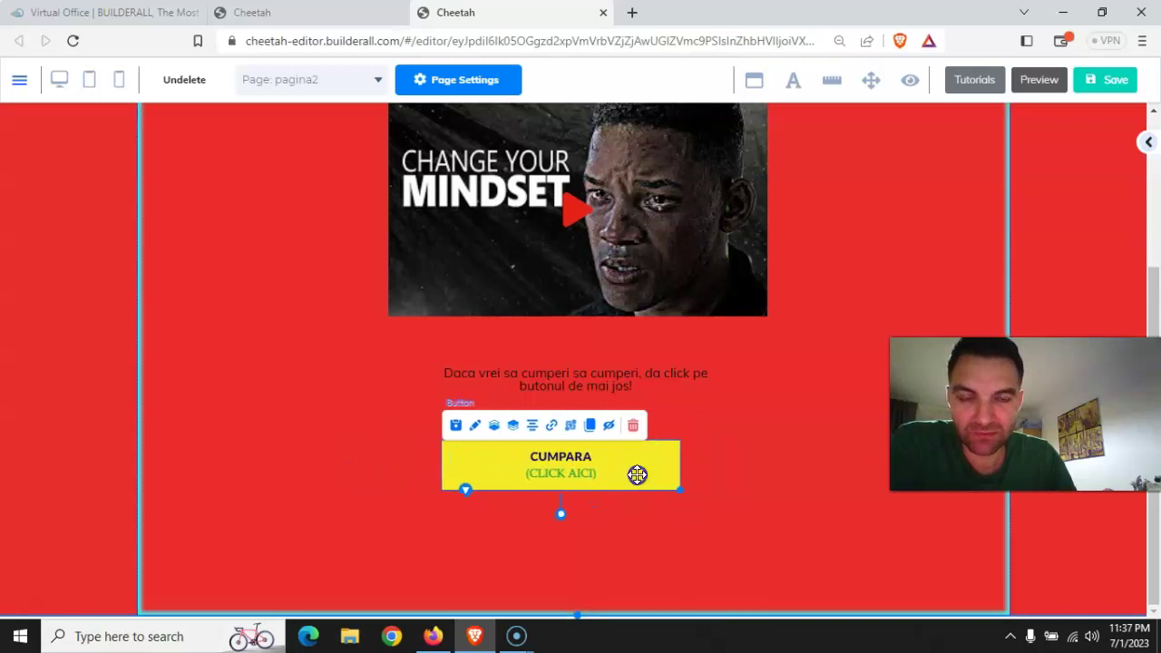
Review the link options available for the CUMPARA button without setting a link
{"action": "left_click", "coordinate": [725, 510]}
{"action": "left_click", "coordinate": [558, 463]}
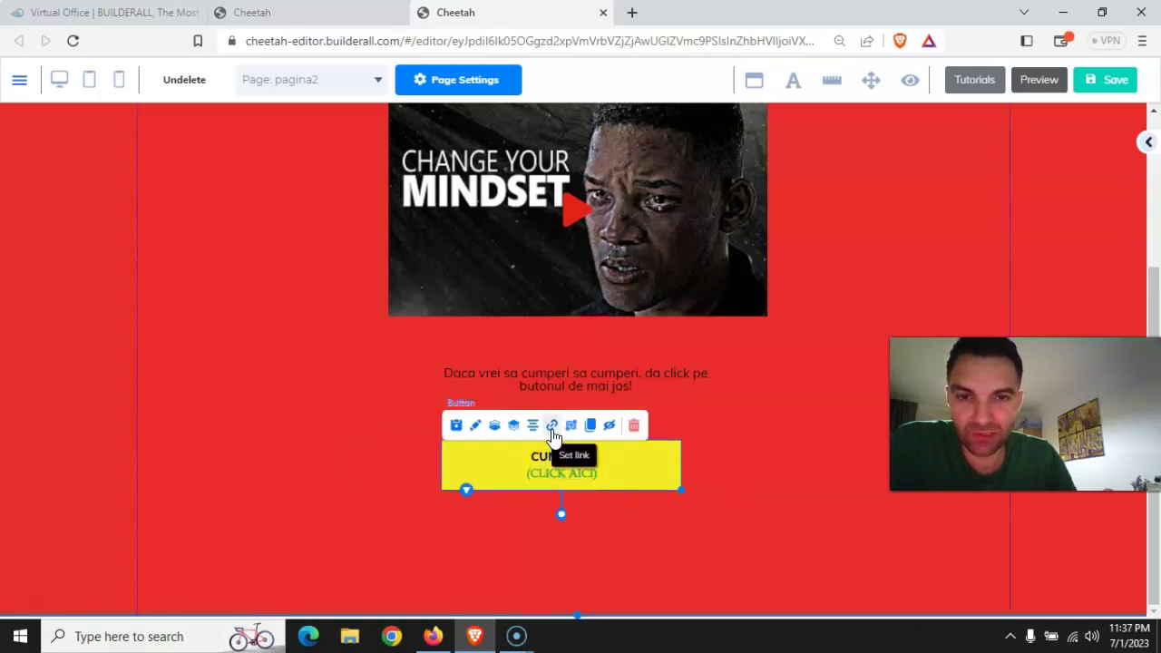
{"action": "left_click", "coordinate": [551, 427]}
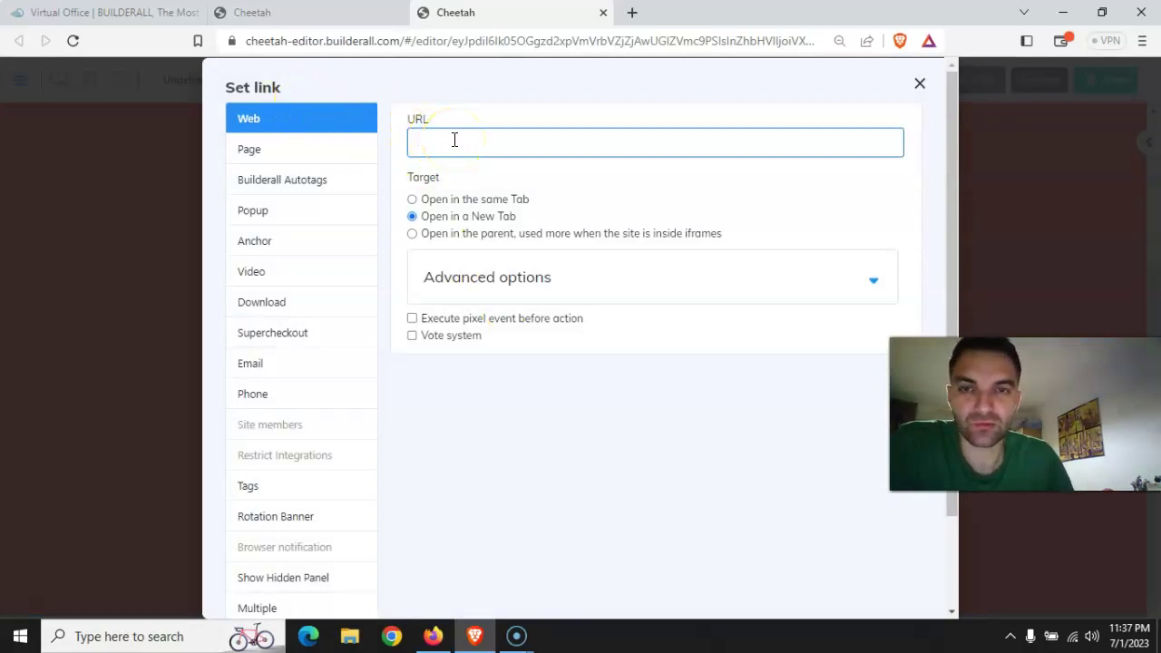
{"action": "left_click", "coordinate": [920, 83]}
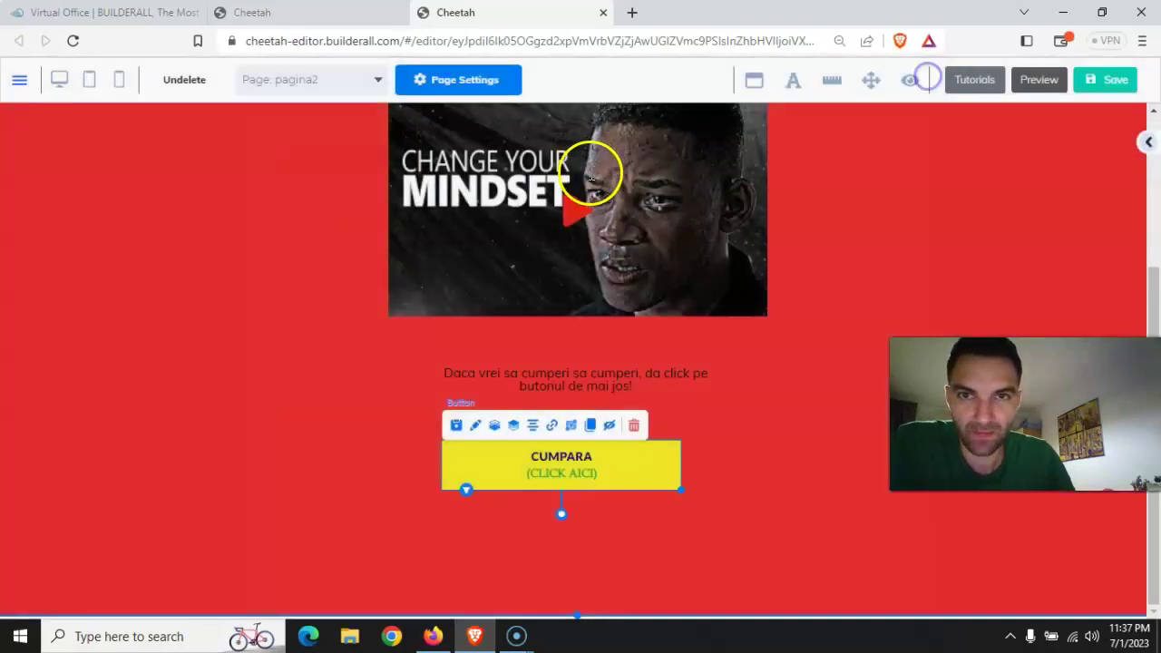
{"action": "left_click", "coordinate": [292, 449]}
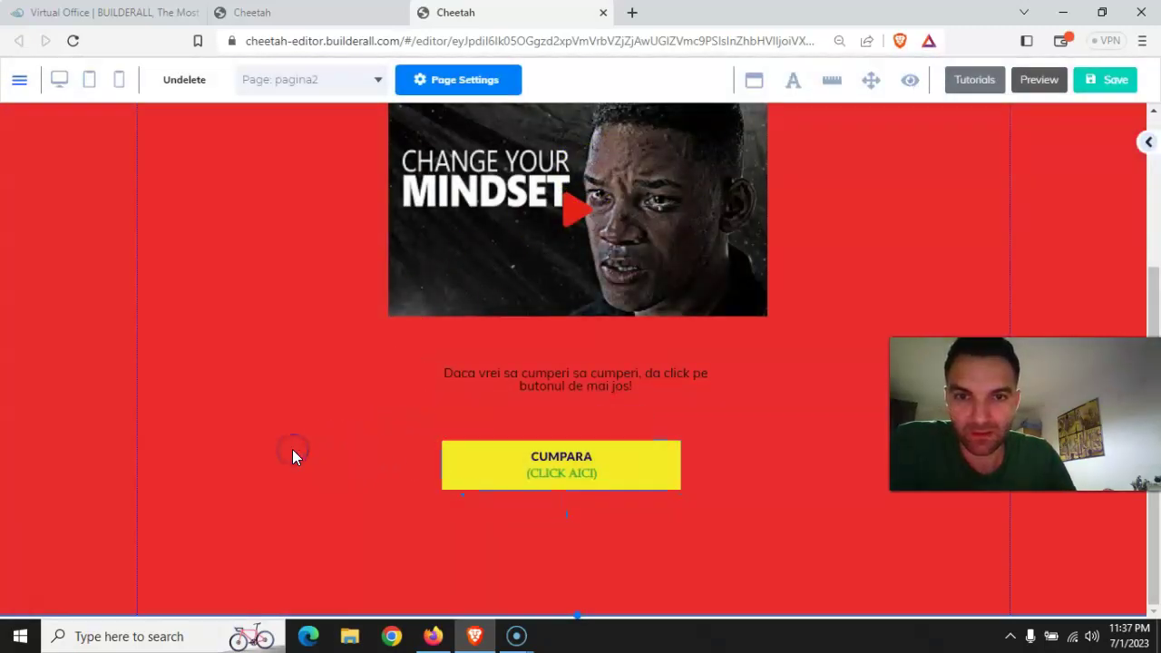
Save pagina2 and publish the website
{"action": "left_click", "coordinate": [289, 12]}
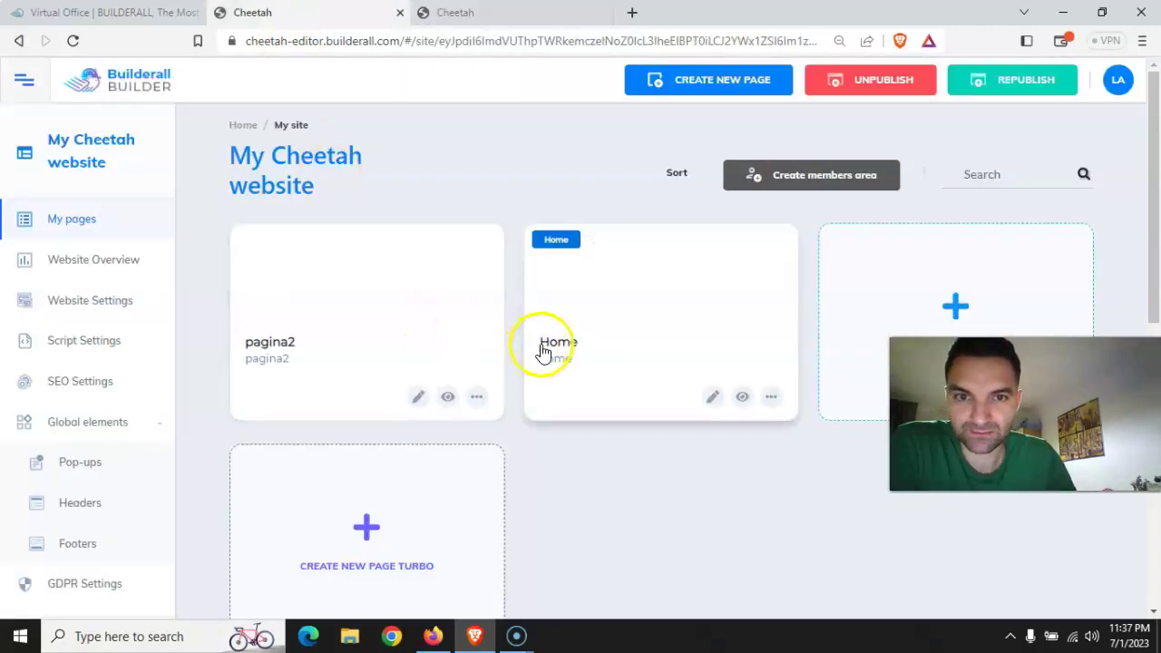
{"action": "left_click", "coordinate": [454, 13]}
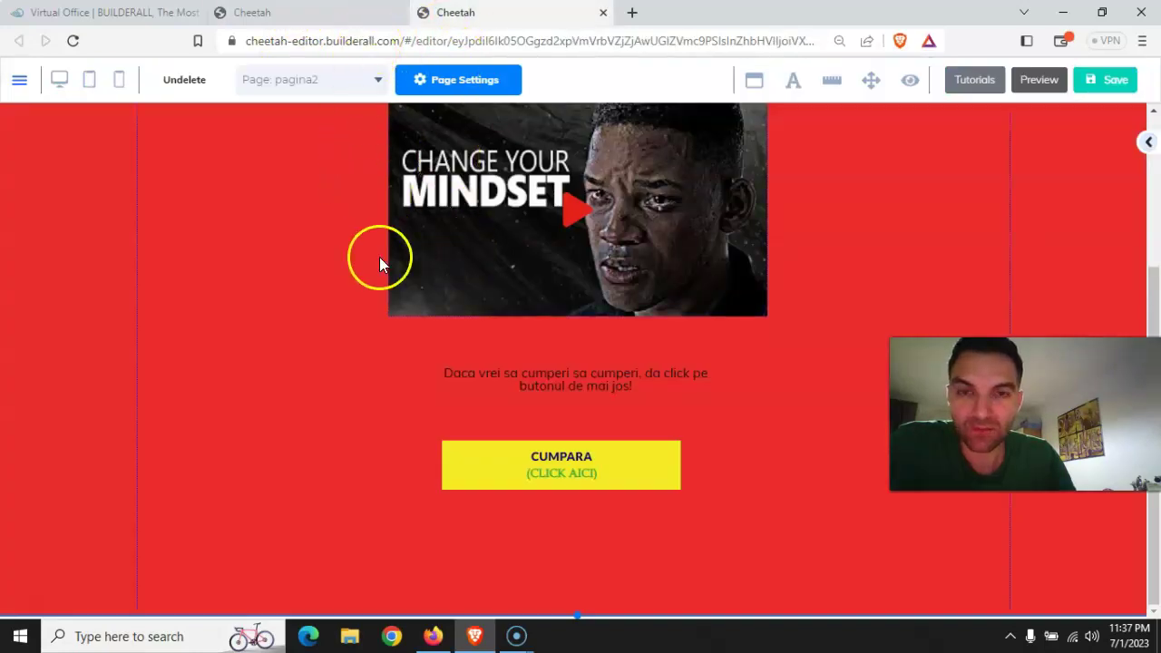
{"action": "left_click", "coordinate": [1117, 81]}
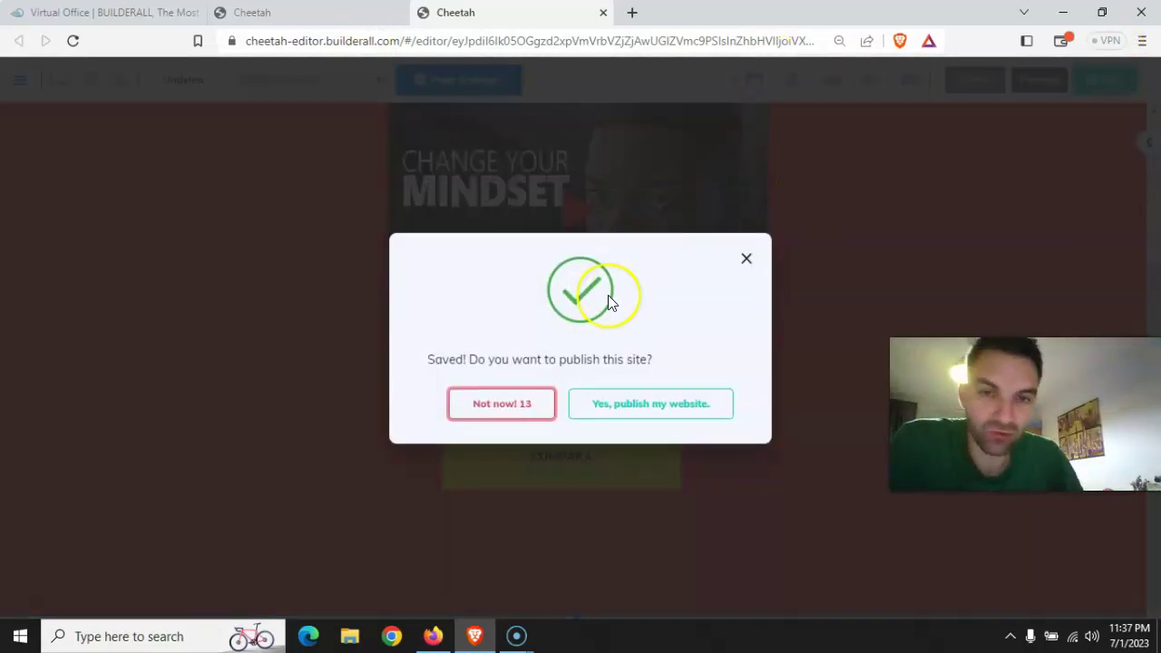
{"action": "left_click", "coordinate": [712, 380]}
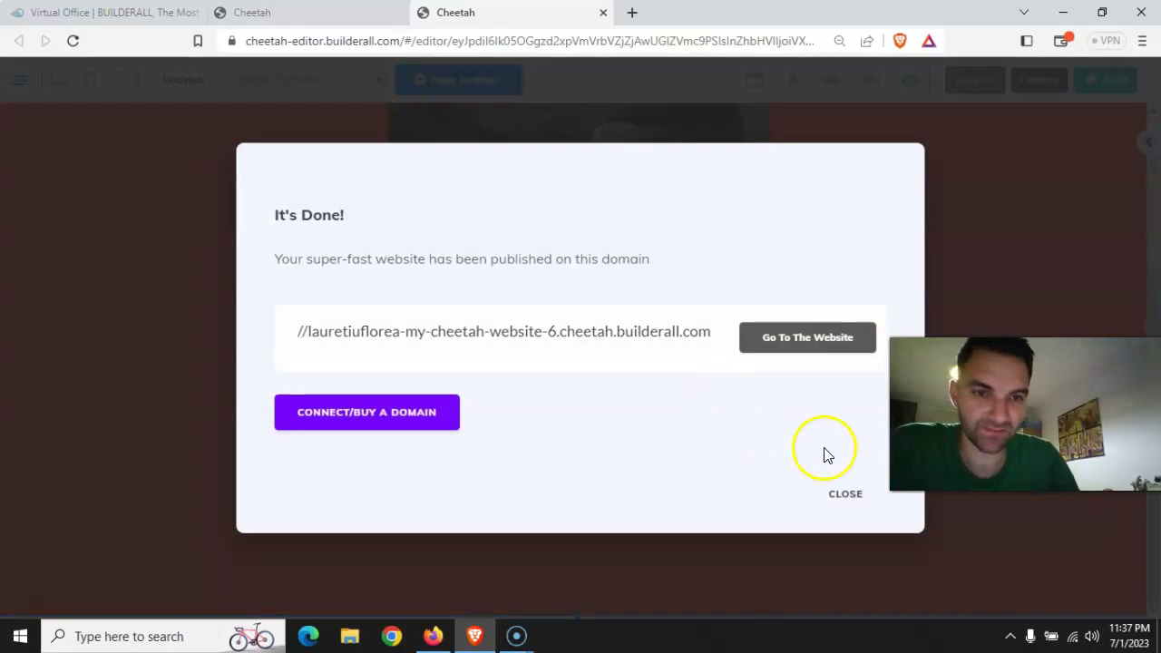
{"action": "left_click", "coordinate": [843, 495]}
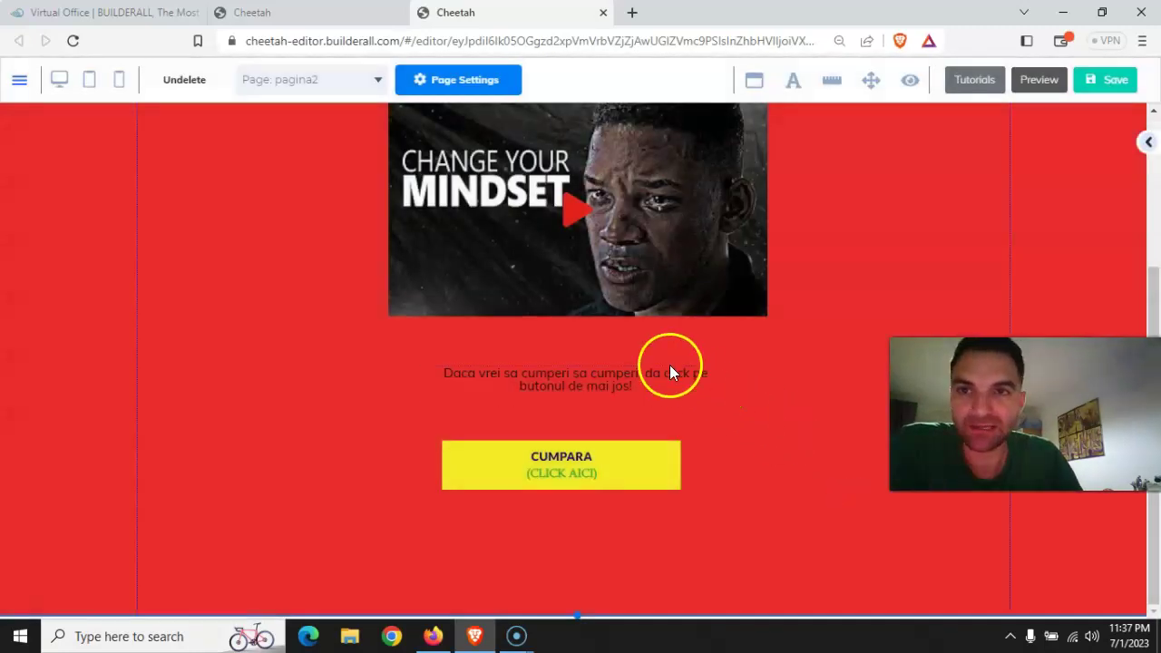
Republish the website from the site's page overview and return to the page editor
{"action": "left_click", "coordinate": [326, 18]}
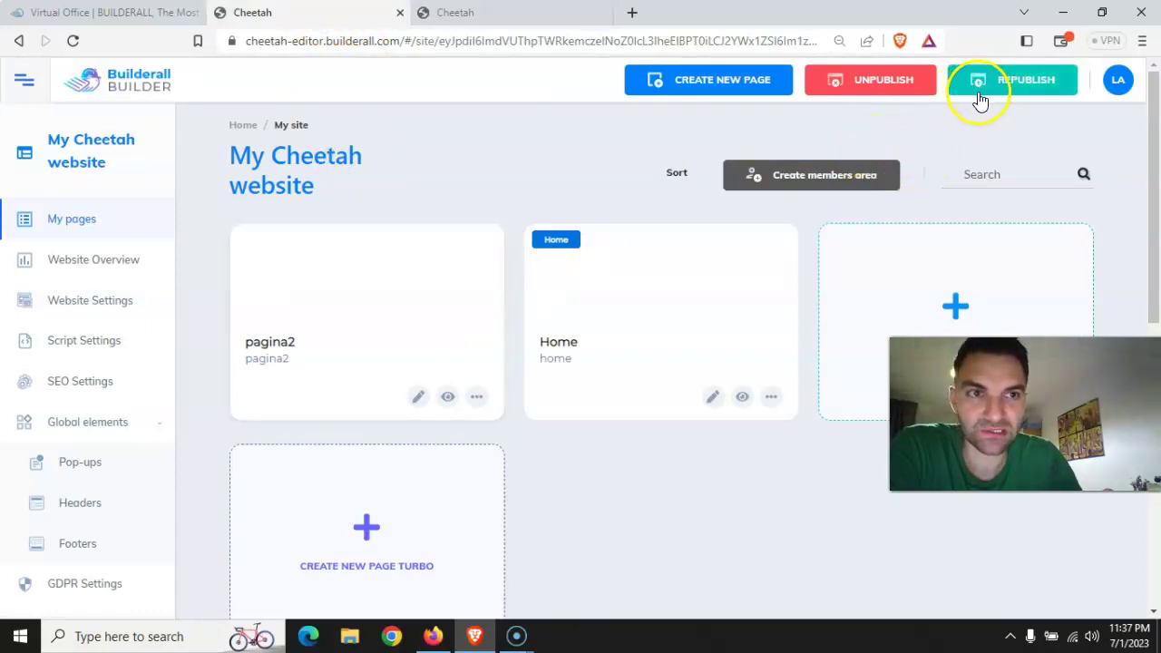
{"action": "left_click", "coordinate": [1016, 82]}
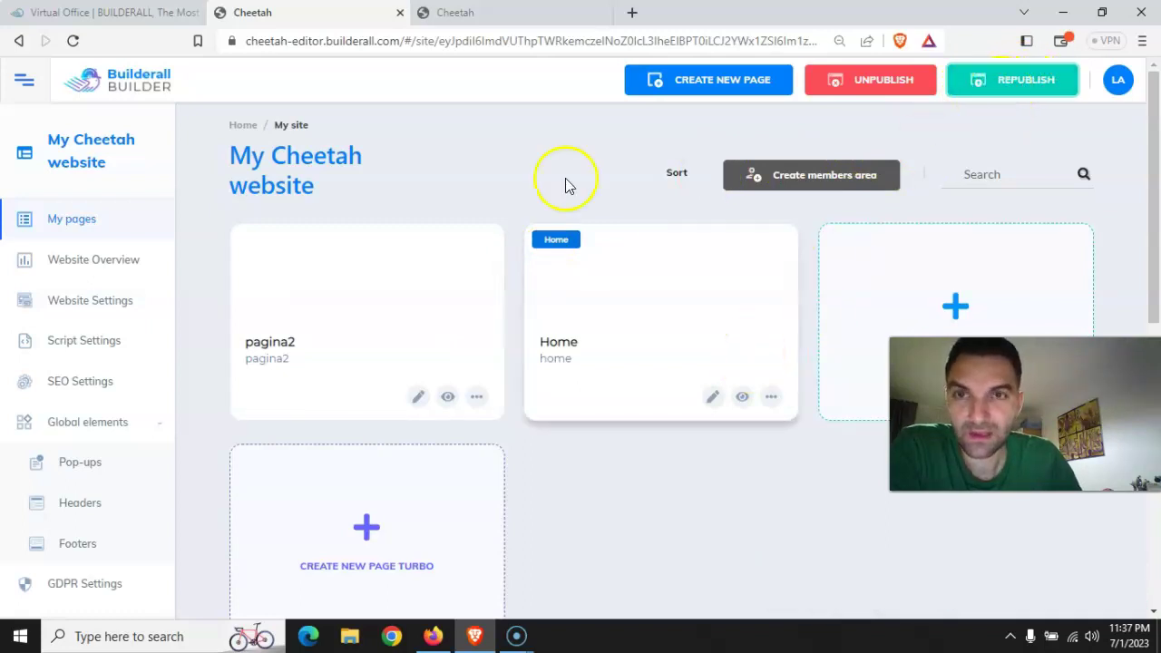
{"action": "left_click", "coordinate": [465, 13]}
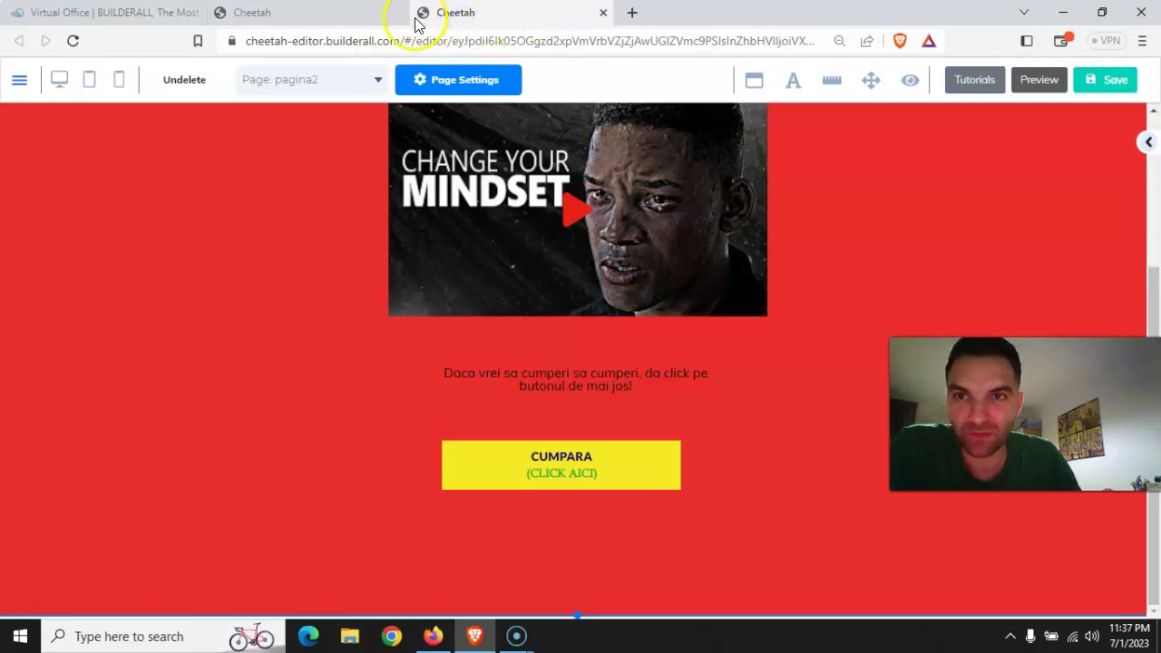
Switch the editor from pagina2 to the Home page, leaving without saving again
{"action": "left_click", "coordinate": [603, 13]}
{"action": "left_click", "coordinate": [659, 141]}
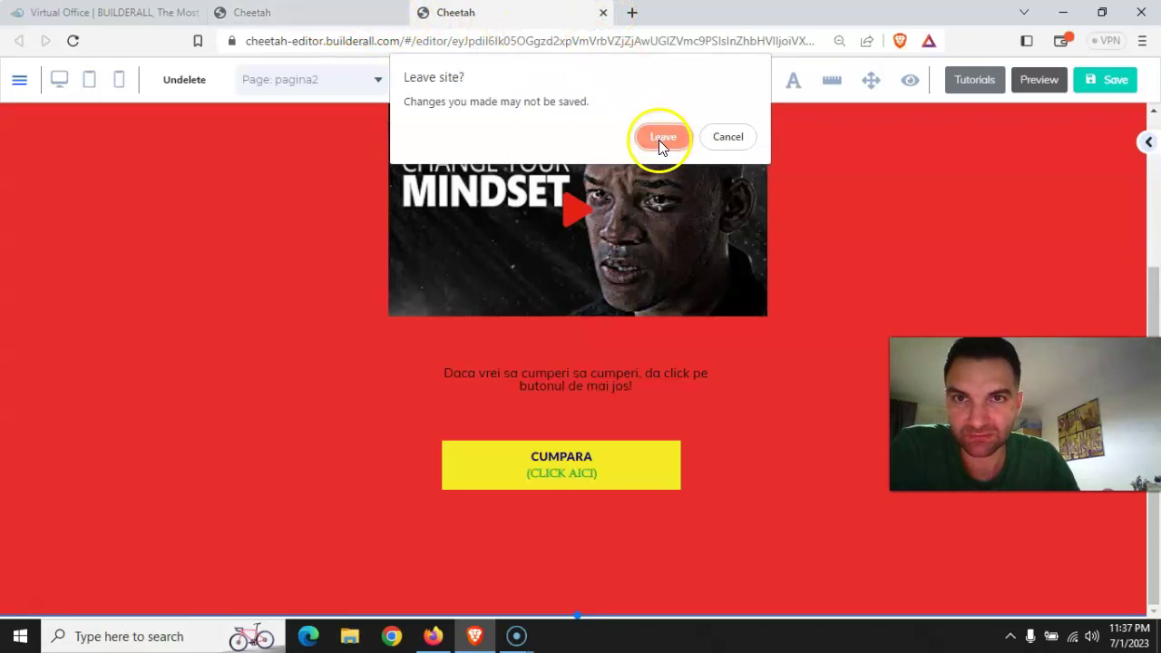
{"action": "left_click", "coordinate": [728, 138]}
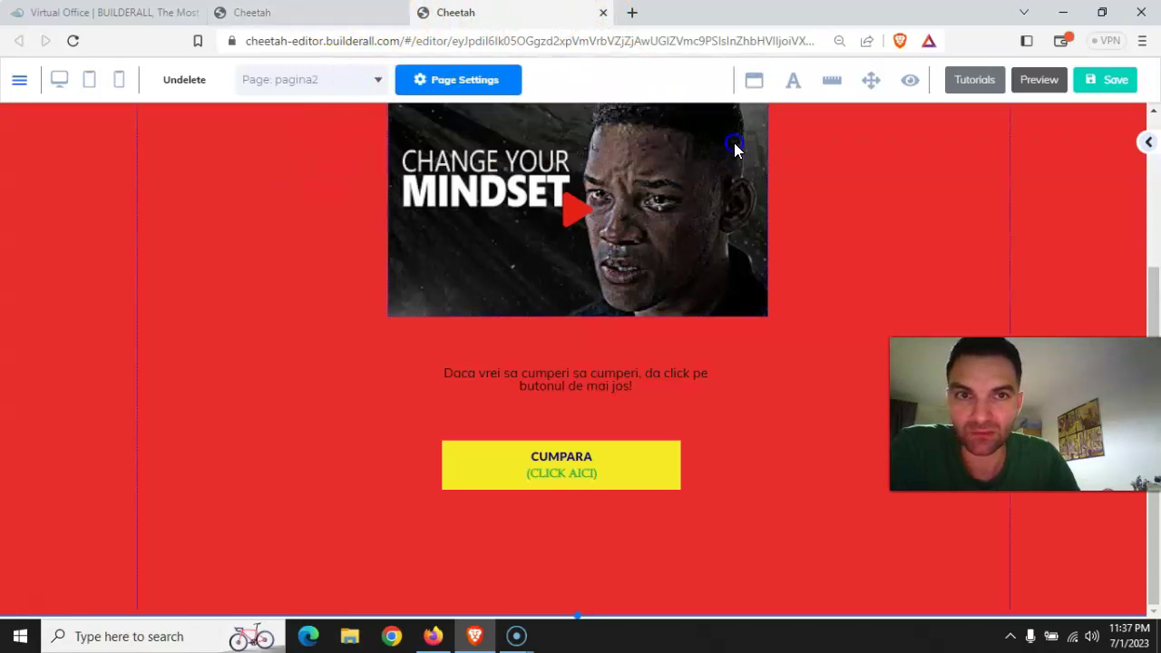
{"action": "left_click", "coordinate": [379, 82]}
{"action": "left_click", "coordinate": [300, 148]}
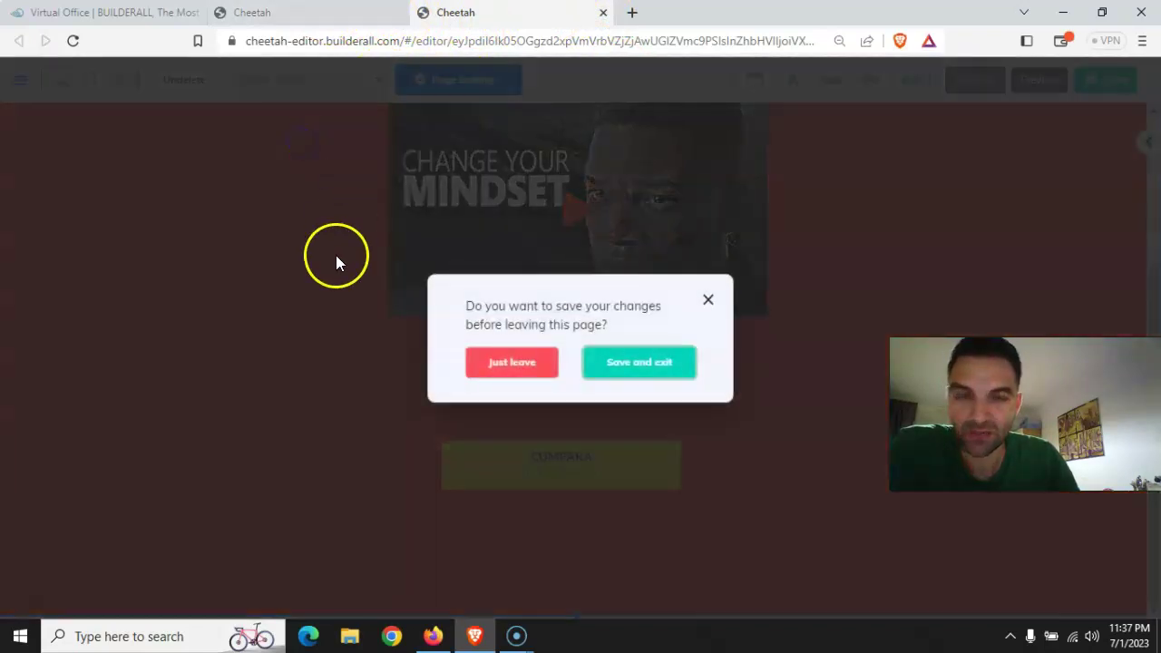
{"action": "left_click", "coordinate": [521, 369]}
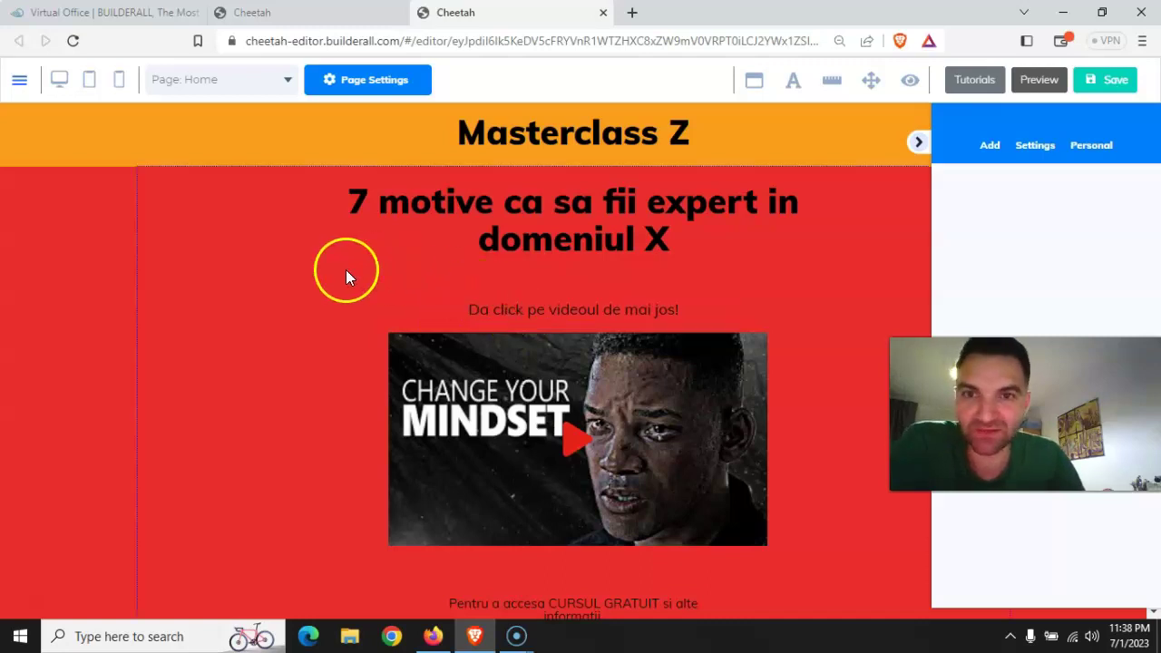
Set the MailingBoss form's Subscribe confirm link on the Home page to pagina2 and save the list URL settings
{"action": "scroll", "coordinate": [235, 314], "scroll_direction": "down", "scroll_amount": 4}
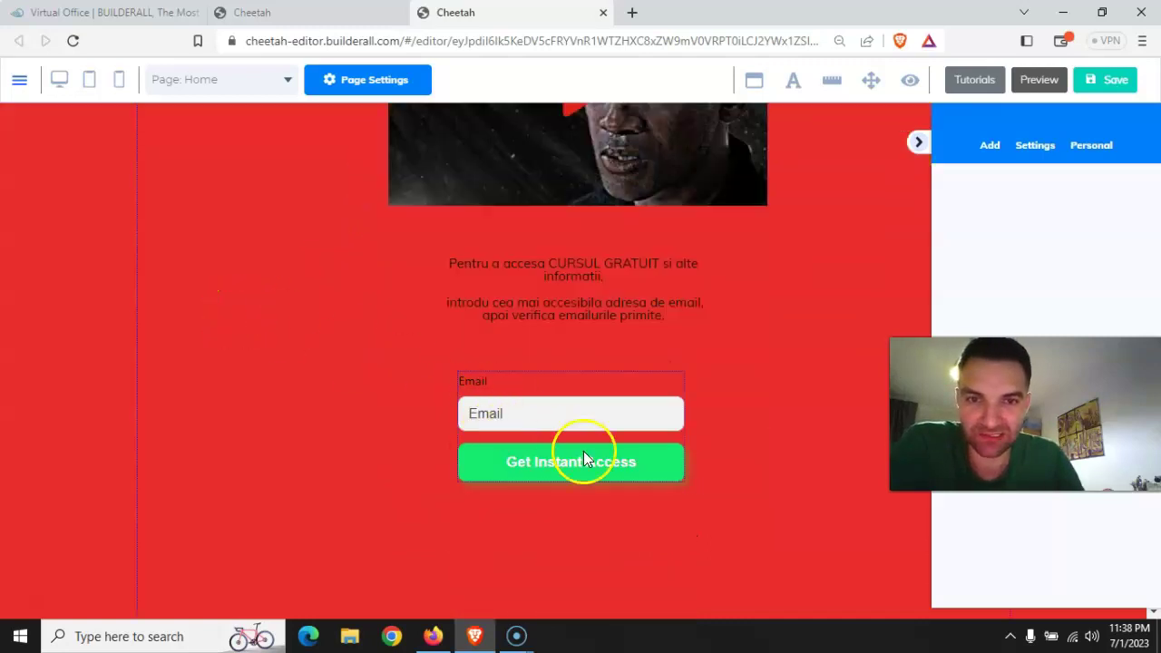
{"action": "scroll", "coordinate": [530, 189], "scroll_direction": "up", "scroll_amount": 4}
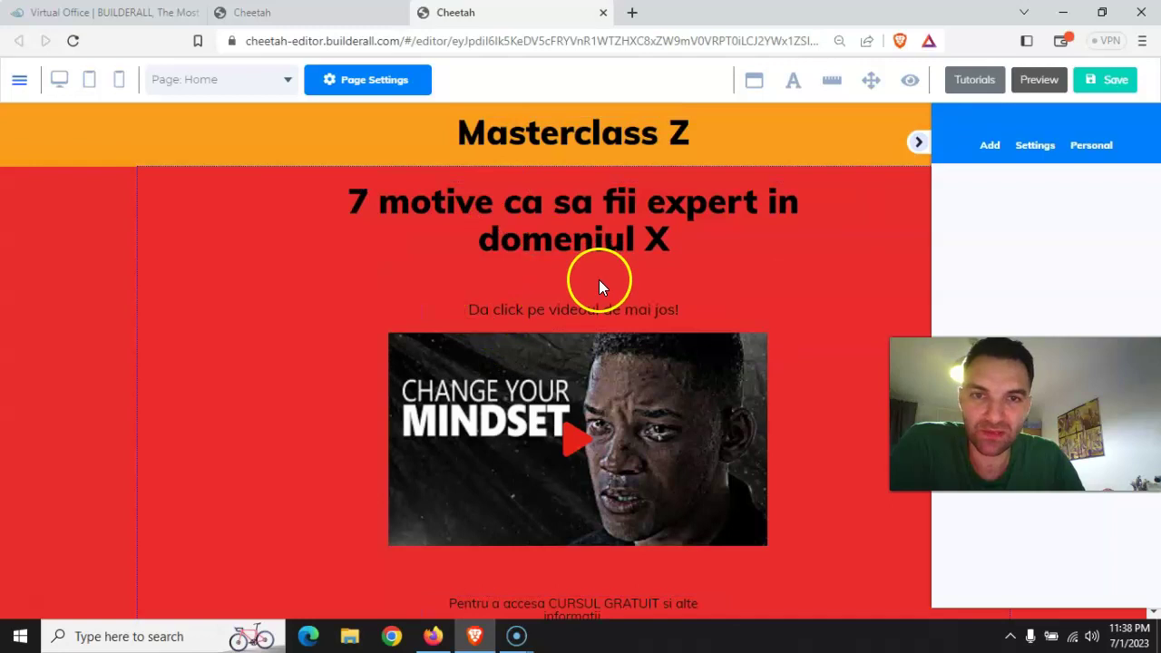
{"action": "scroll", "coordinate": [547, 209], "scroll_direction": "down", "scroll_amount": 4}
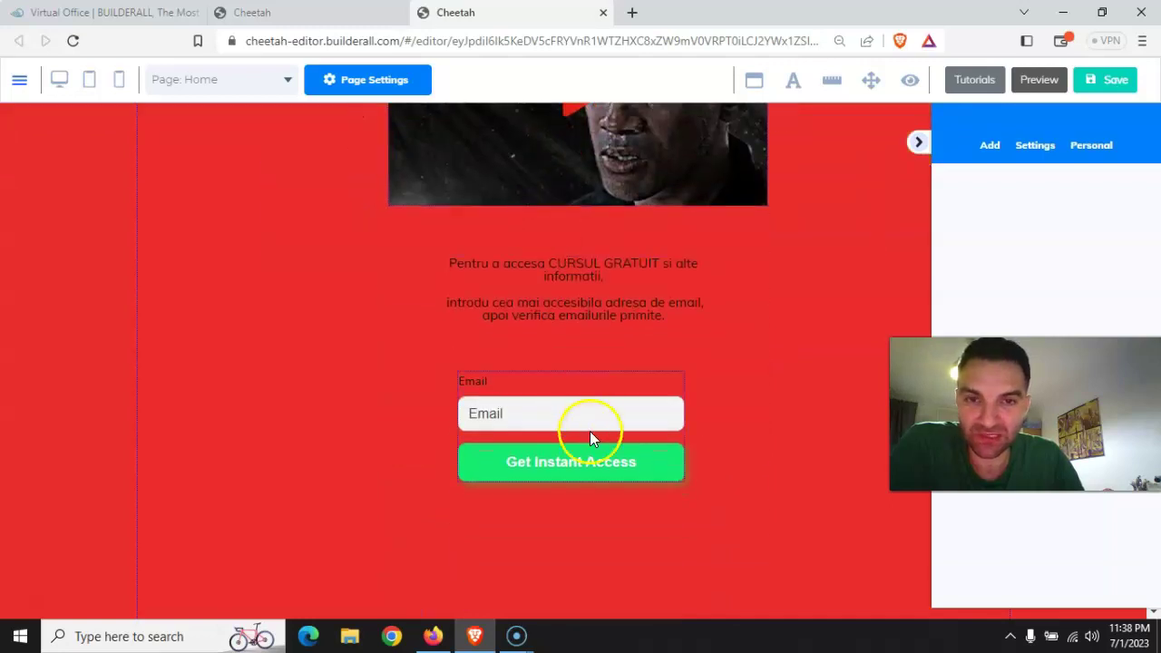
{"action": "left_click", "coordinate": [555, 441]}
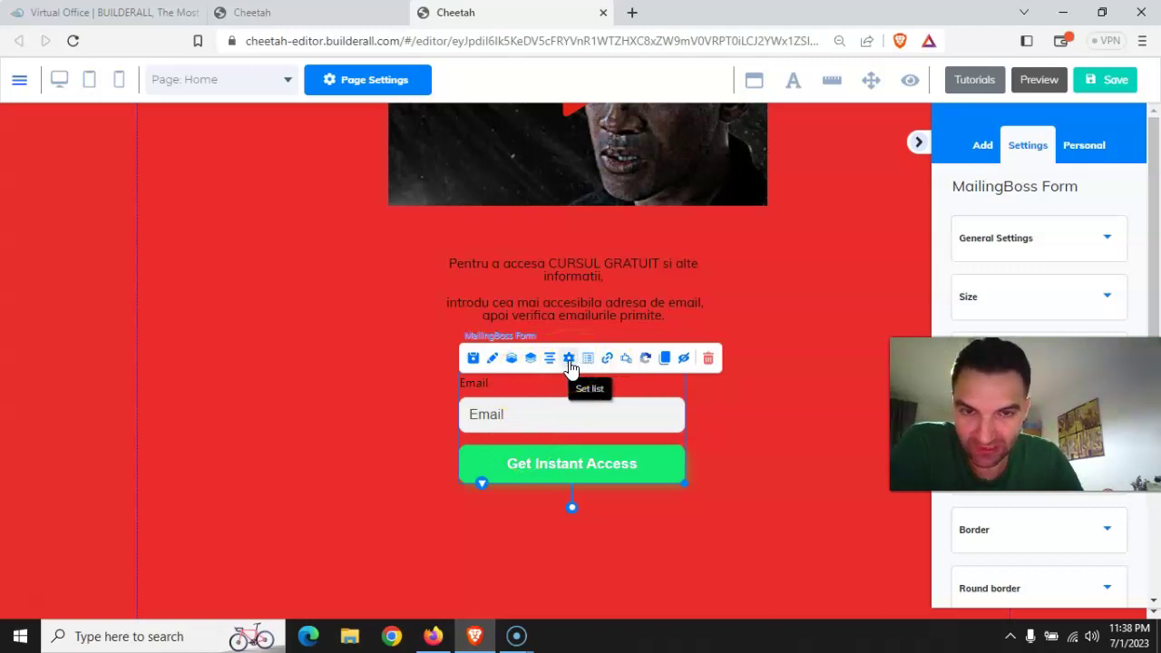
{"action": "left_click", "coordinate": [608, 364]}
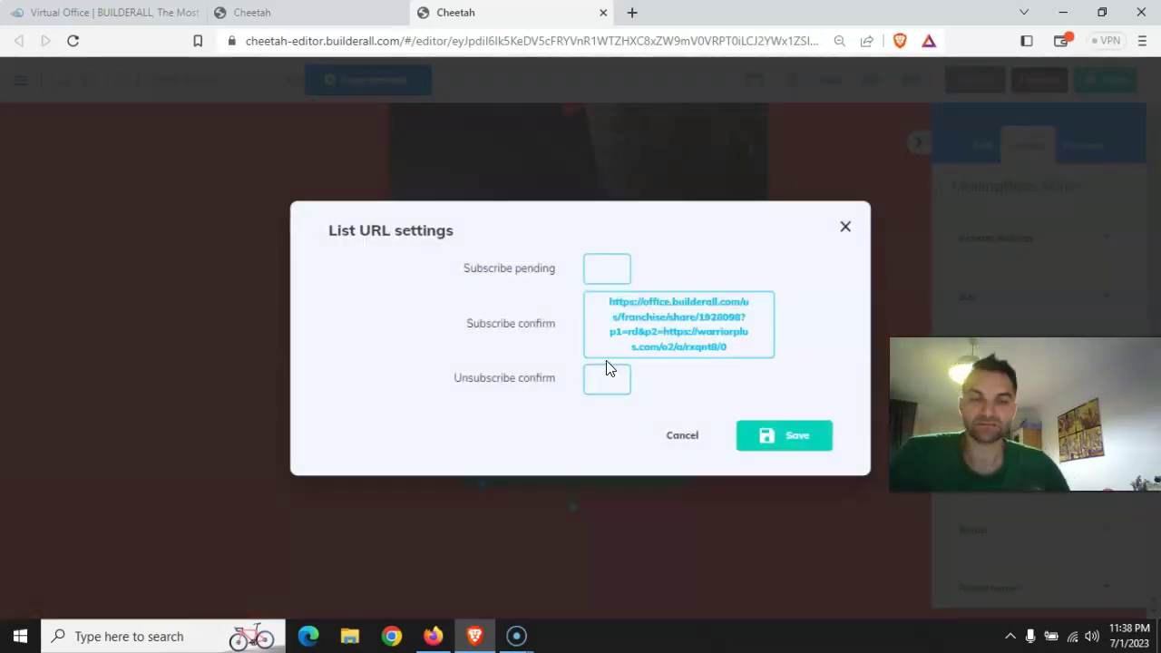
{"action": "left_click", "coordinate": [604, 327]}
{"action": "triple_click", "coordinate": [604, 327]}
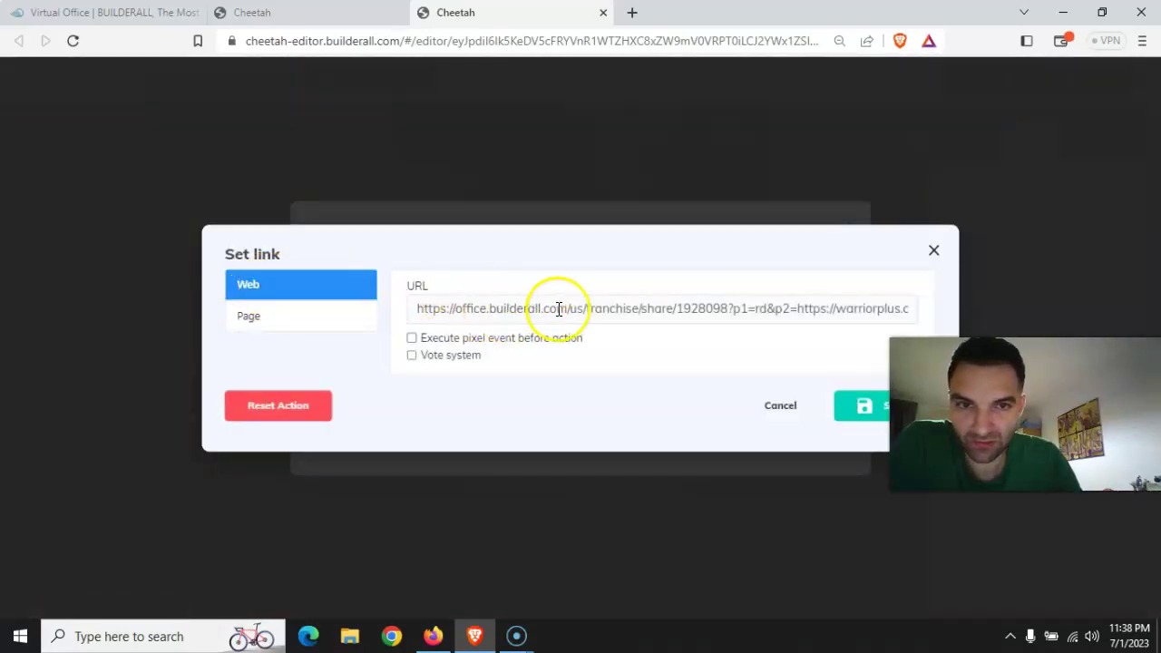
{"action": "left_click", "coordinate": [267, 325]}
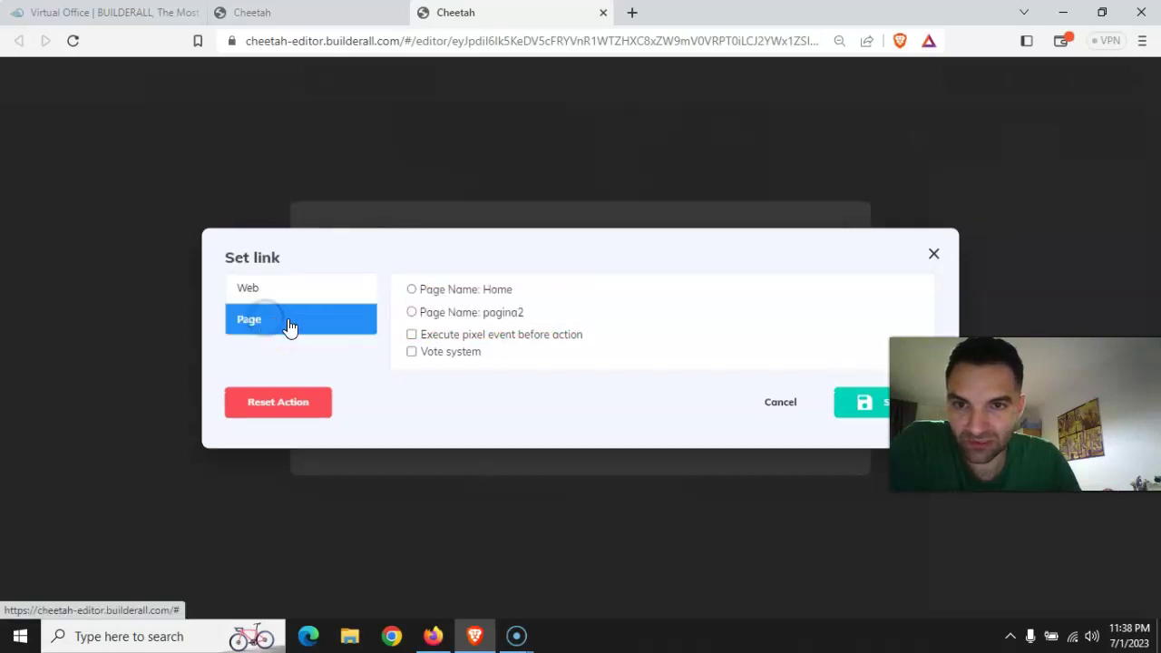
{"action": "left_click", "coordinate": [413, 313]}
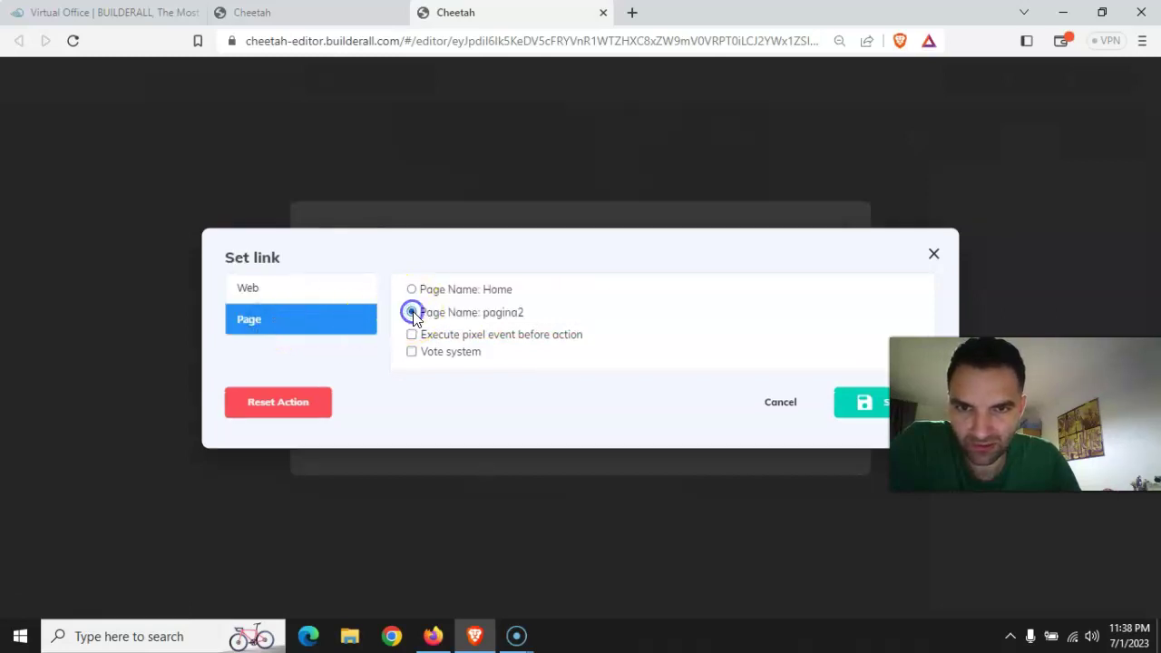
{"action": "left_click", "coordinate": [869, 401]}
{"action": "left_click", "coordinate": [785, 430]}
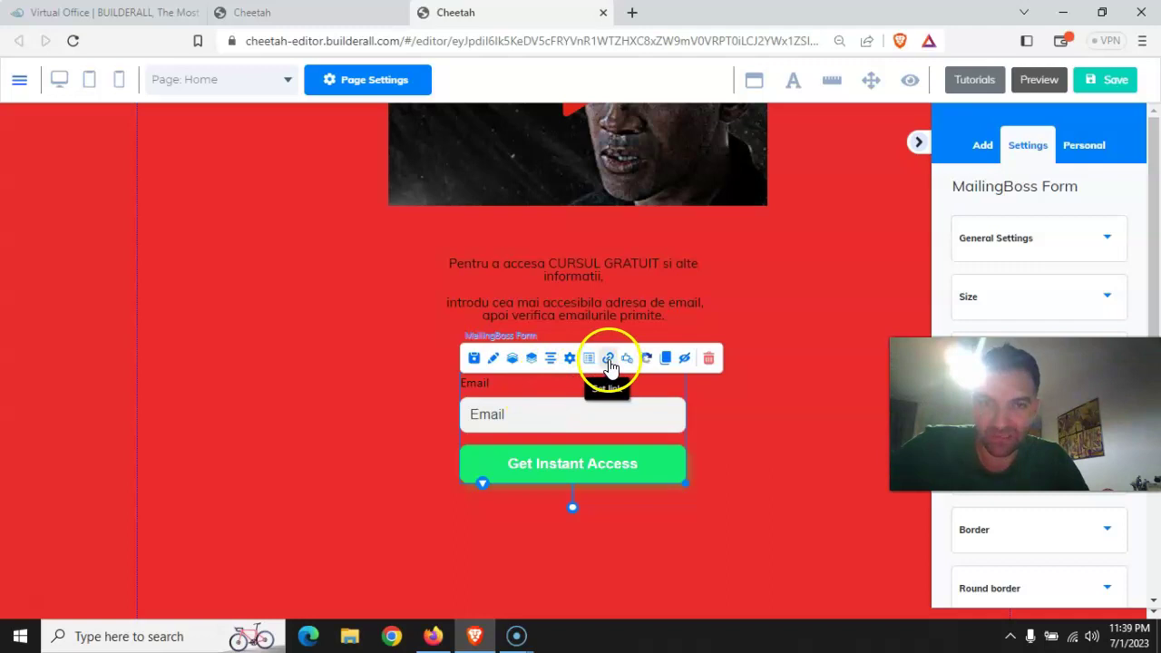
Link the MailingBoss form's Subscribe pending action to pagina2 and save the list URL settings
{"action": "scroll", "coordinate": [612, 319], "scroll_direction": "up", "scroll_amount": 2}
{"action": "scroll", "coordinate": [596, 304], "scroll_direction": "down", "scroll_amount": 2}
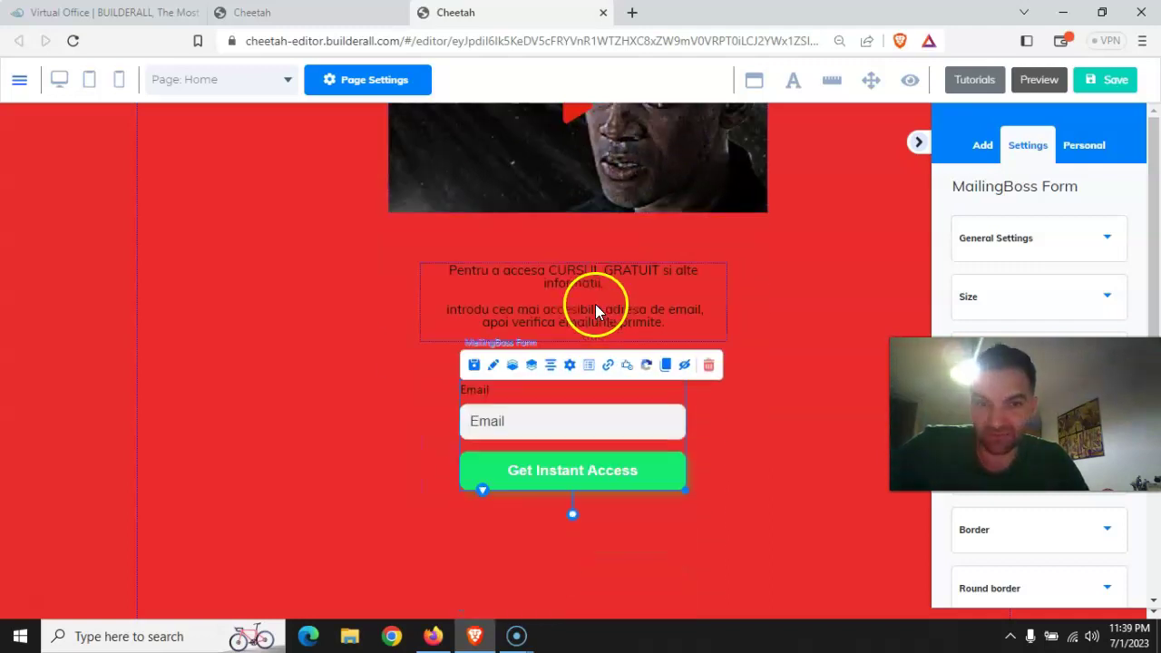
{"action": "left_click", "coordinate": [607, 357]}
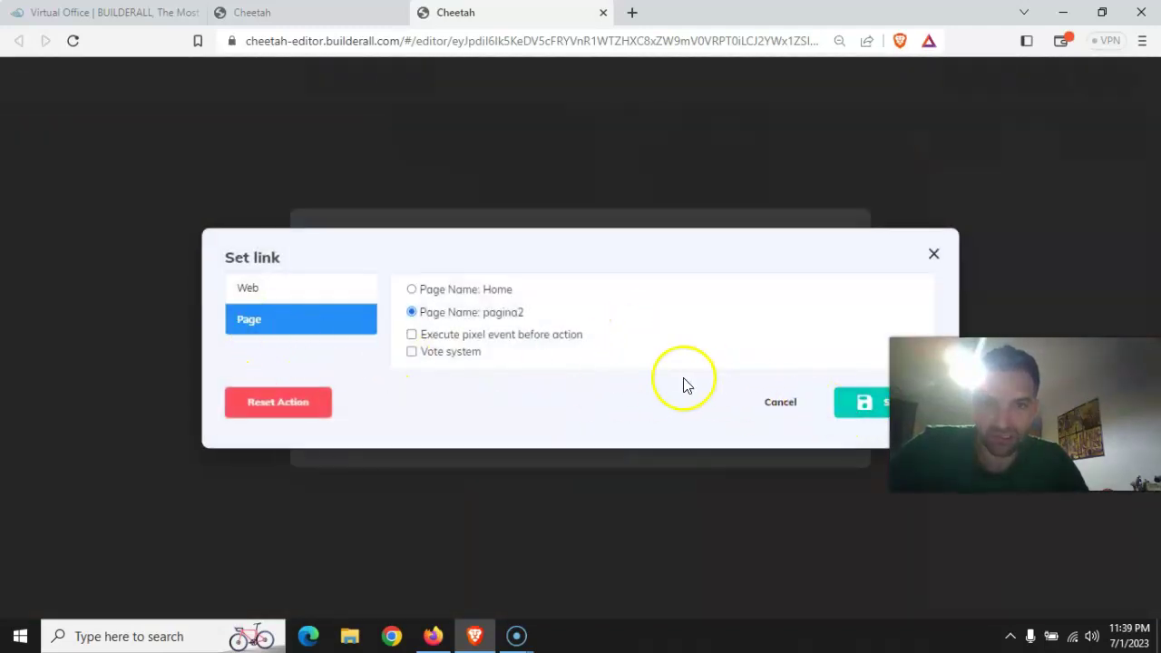
{"action": "left_click", "coordinate": [786, 401]}
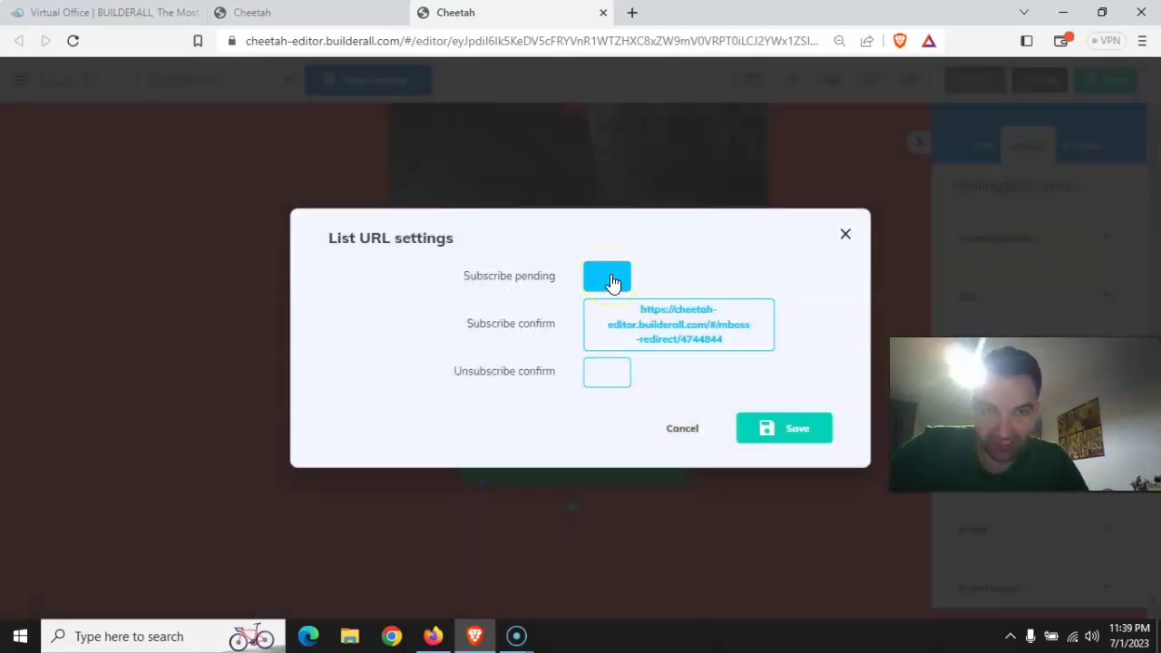
{"action": "left_click", "coordinate": [612, 282]}
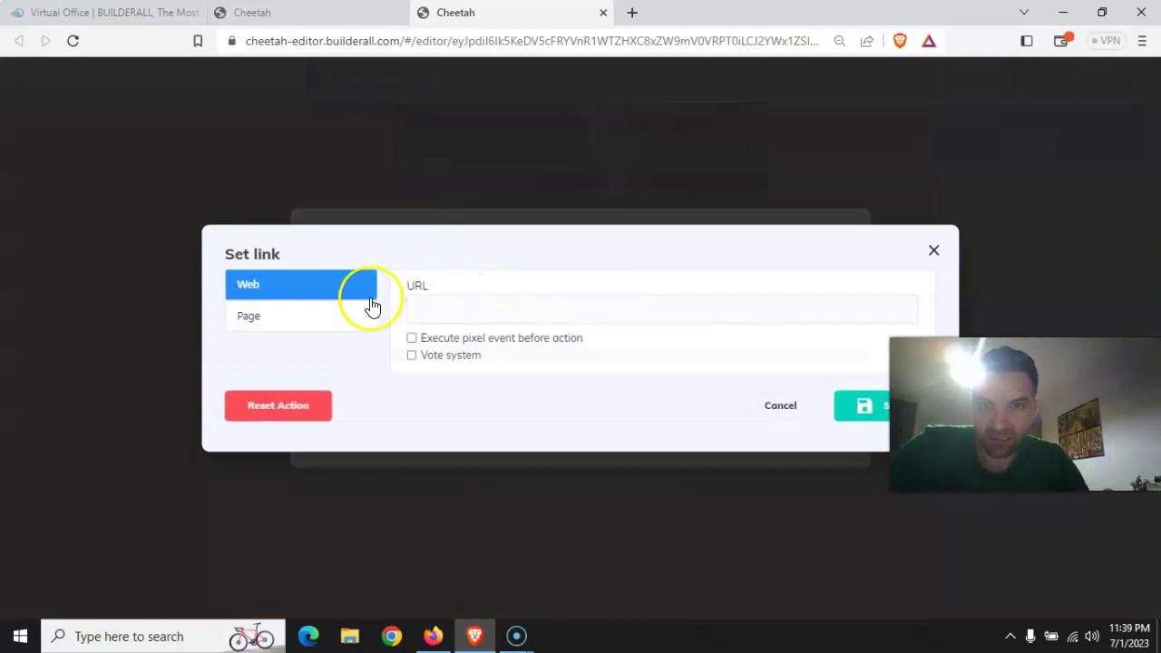
{"action": "left_click", "coordinate": [246, 321]}
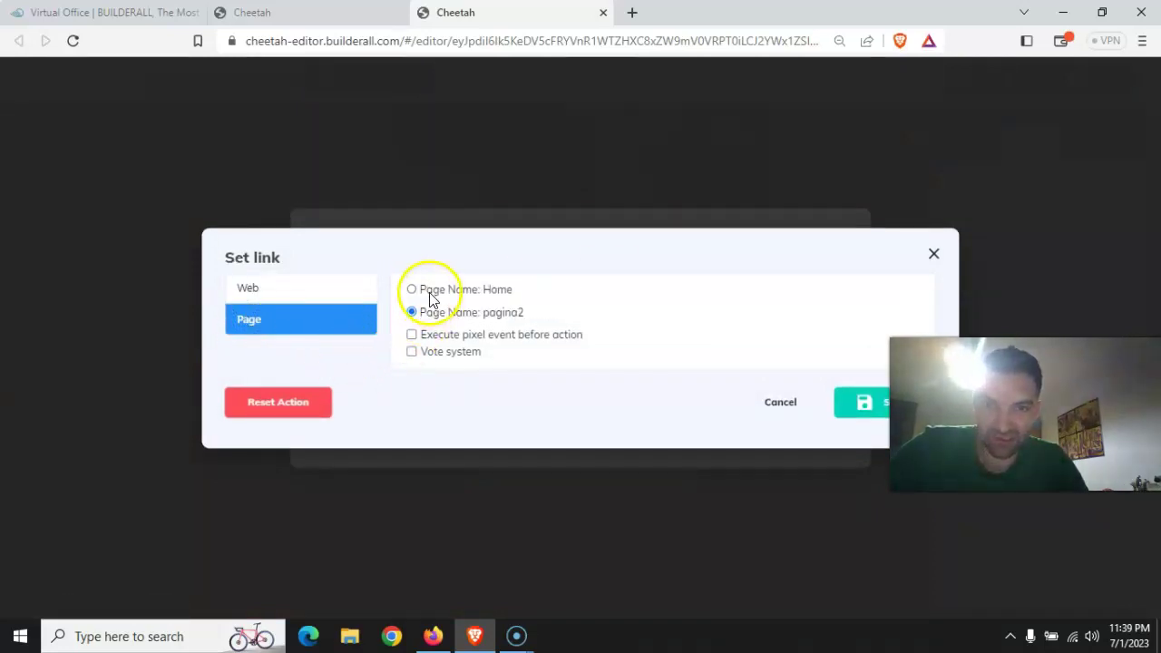
{"action": "left_click", "coordinate": [863, 402]}
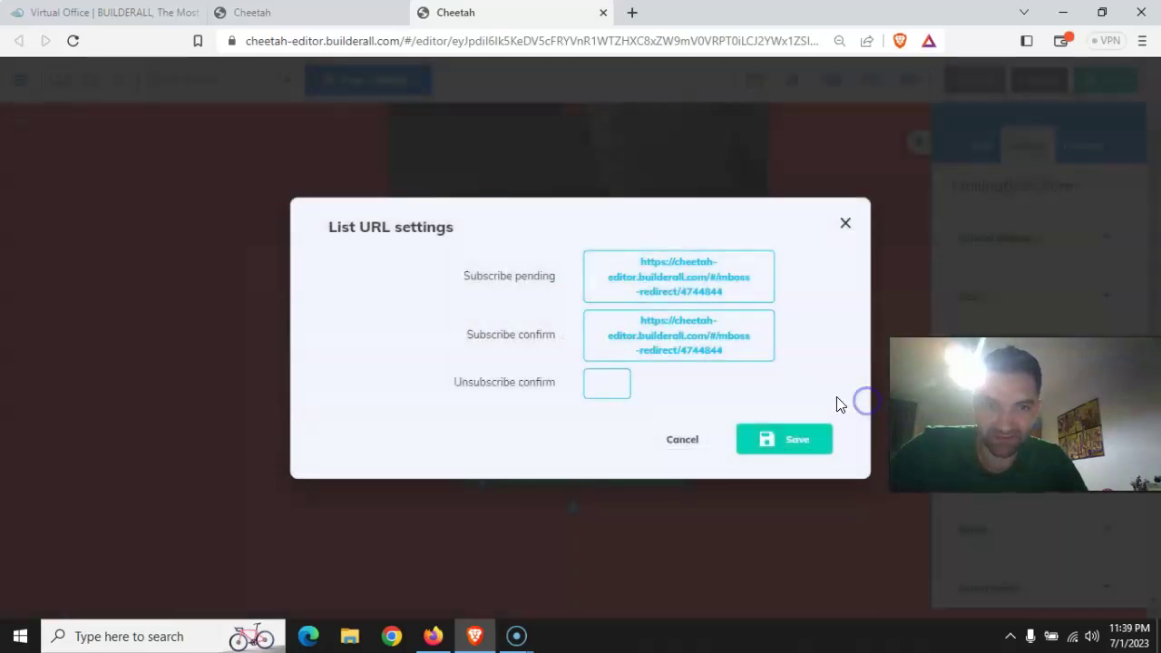
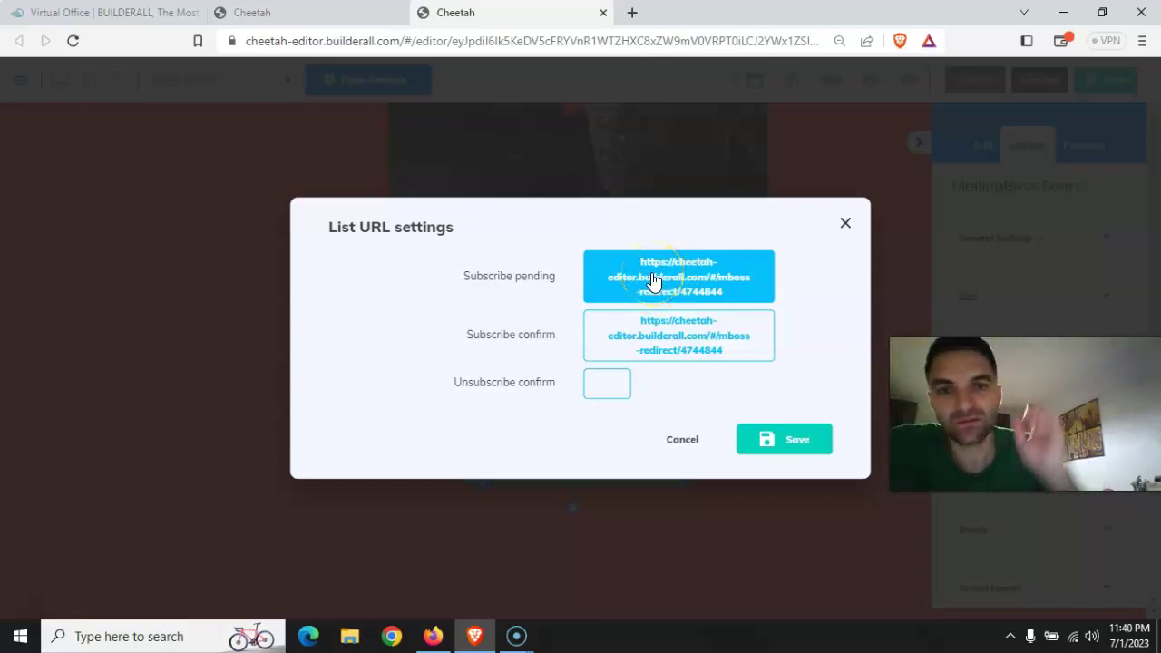
{"action": "left_click", "coordinate": [791, 441]}
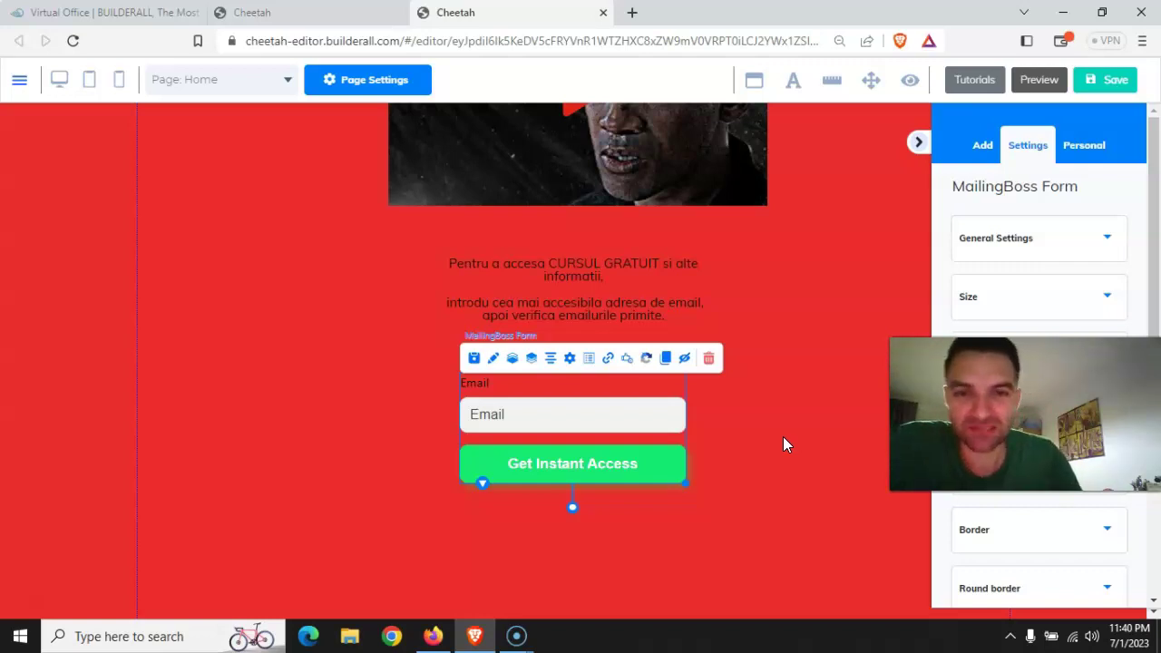
Save the Home page, publish the website, and dismiss the publishing confirmation
{"action": "left_click", "coordinate": [812, 439]}
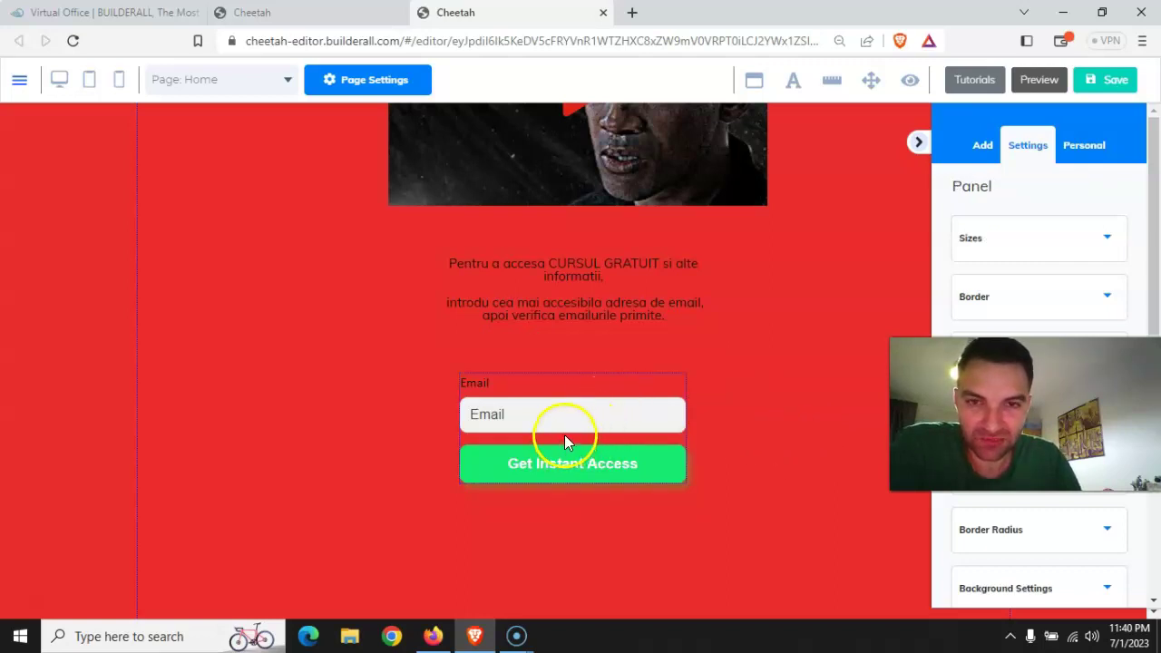
{"action": "left_click", "coordinate": [1105, 80]}
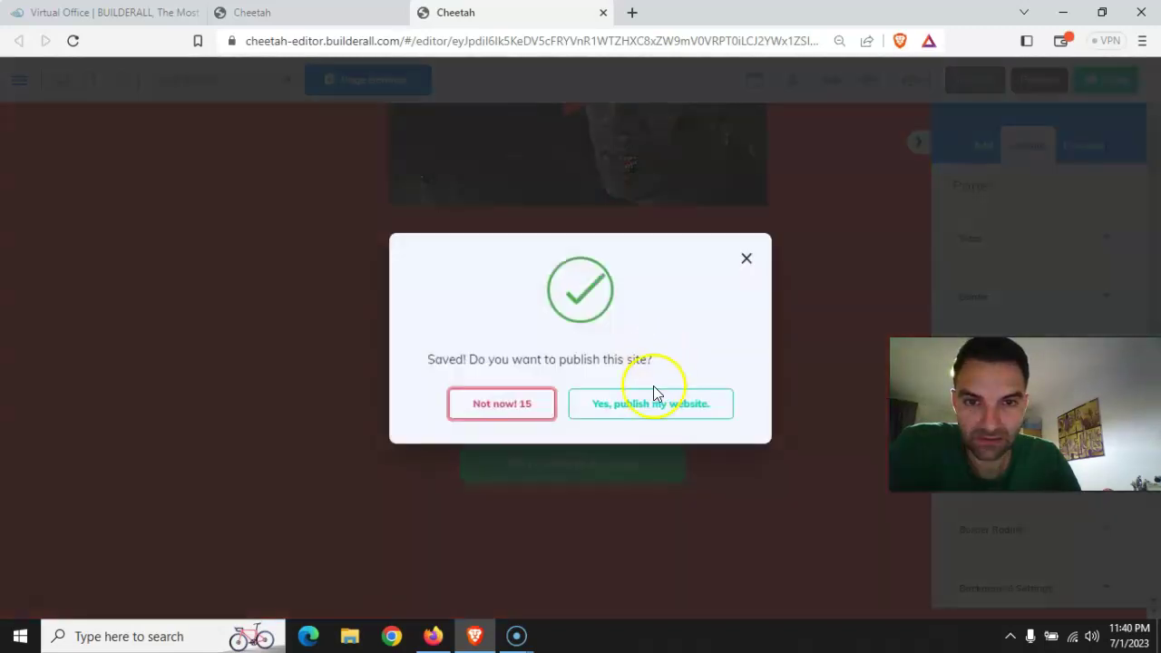
{"action": "left_click", "coordinate": [654, 398]}
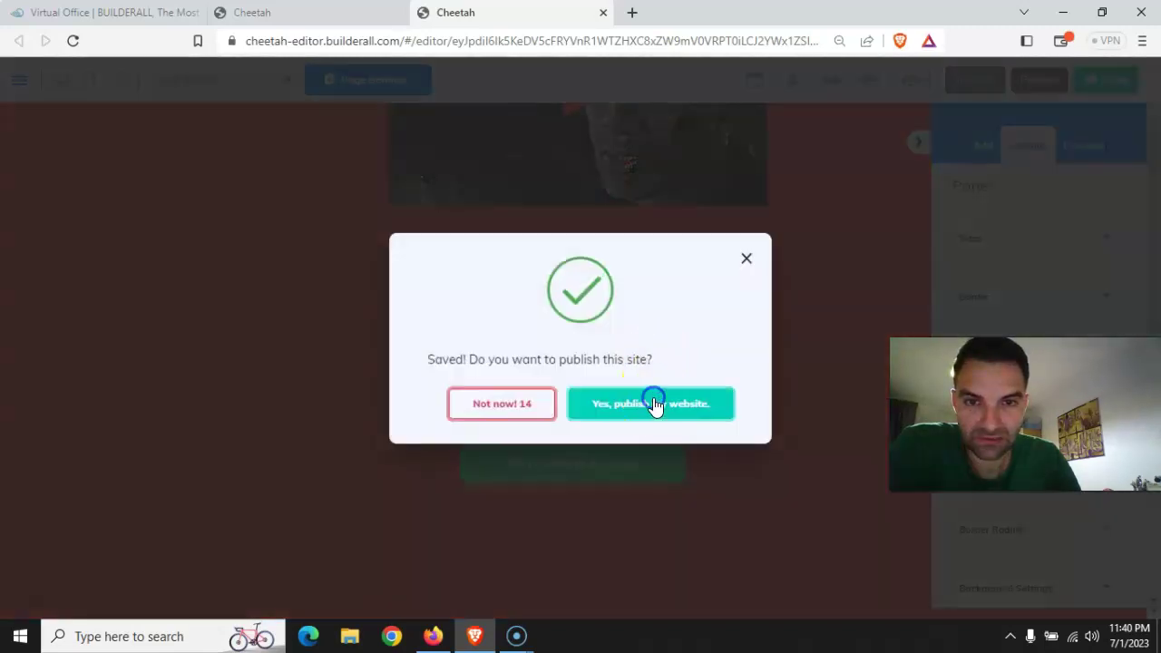
{"action": "left_click", "coordinate": [653, 405]}
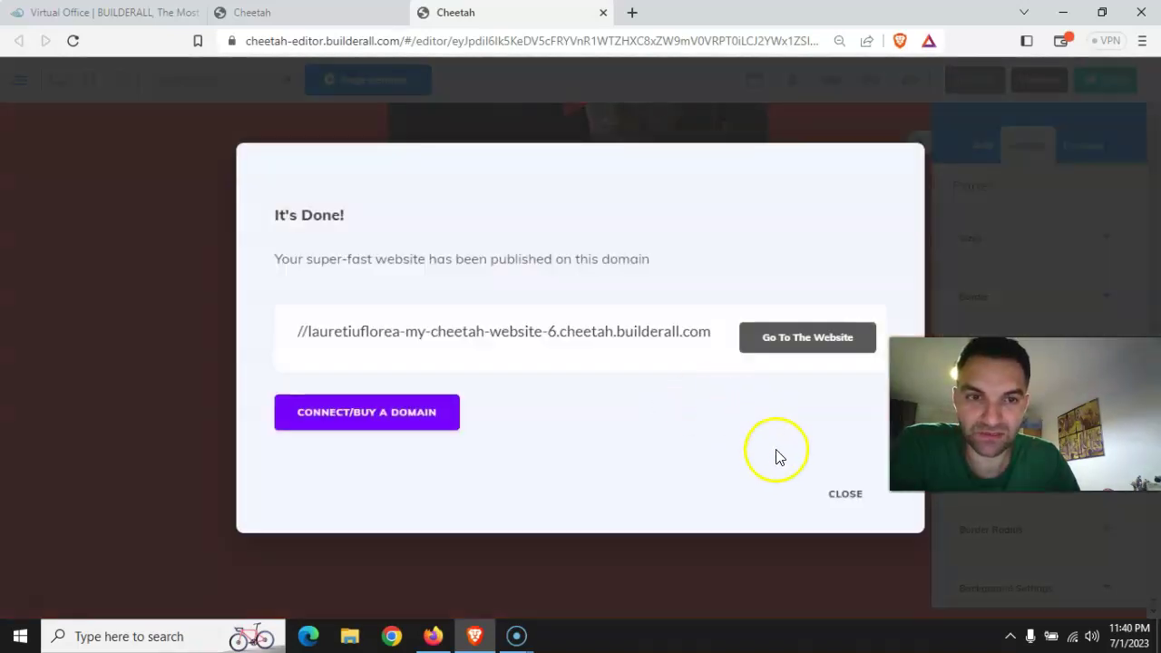
{"action": "left_click", "coordinate": [845, 505]}
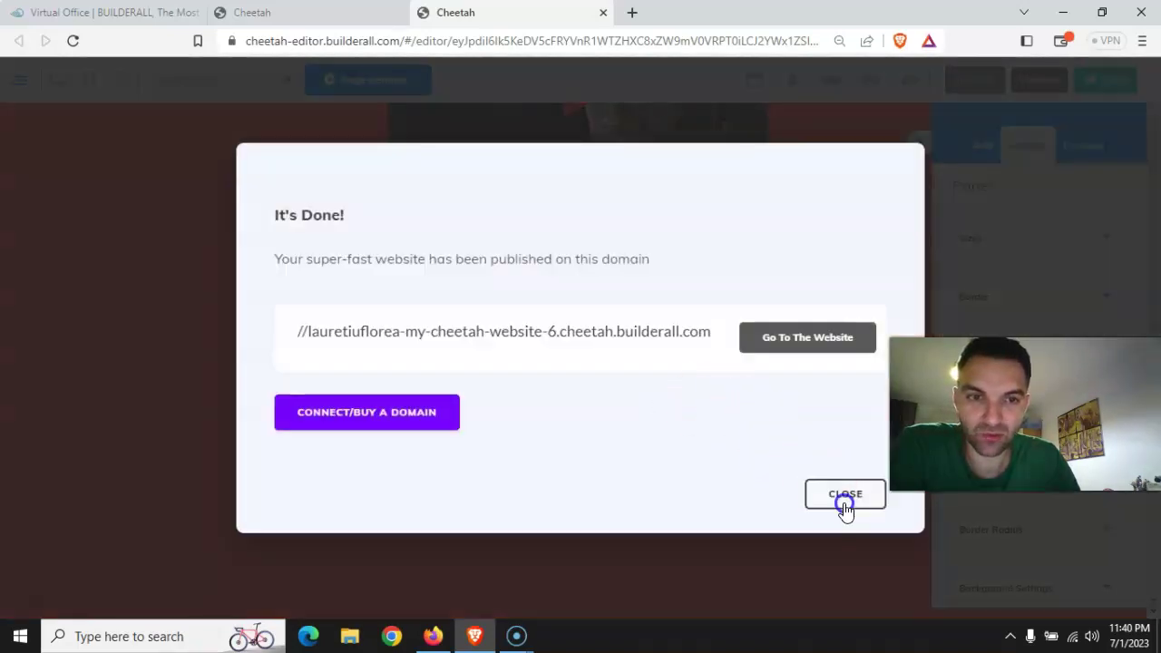
{"action": "scroll", "coordinate": [705, 472], "scroll_direction": "up", "scroll_amount": 4}
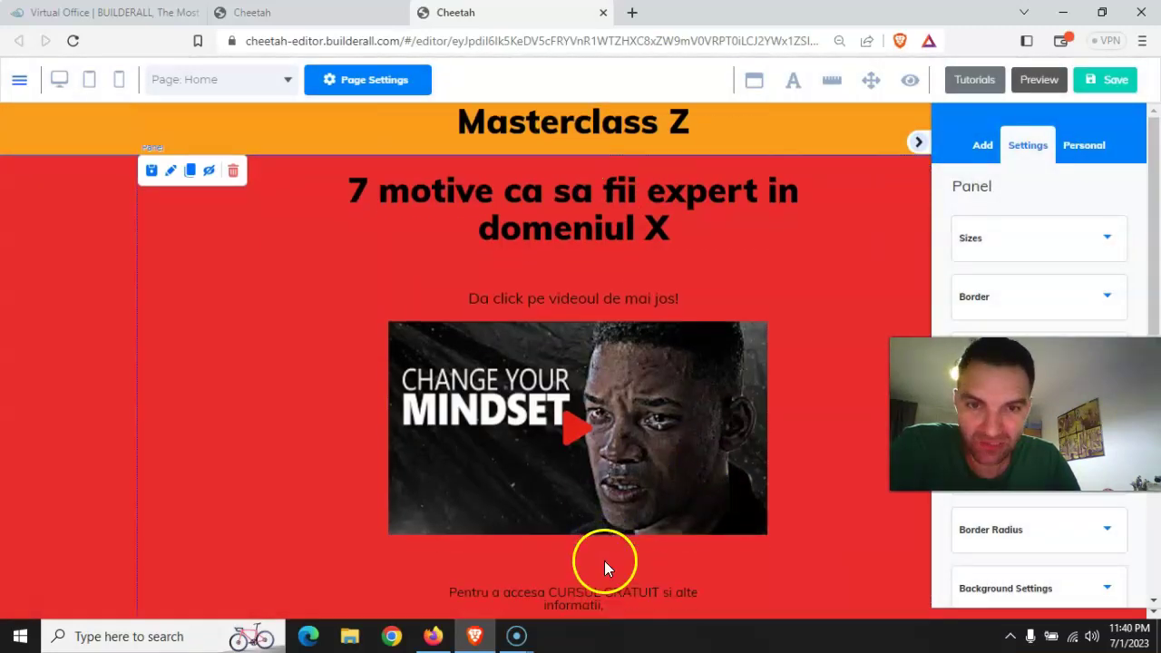
{"action": "scroll", "coordinate": [604, 561], "scroll_direction": "down", "scroll_amount": 4}
{"action": "scroll", "coordinate": [605, 570], "scroll_direction": "up", "scroll_amount": 2}
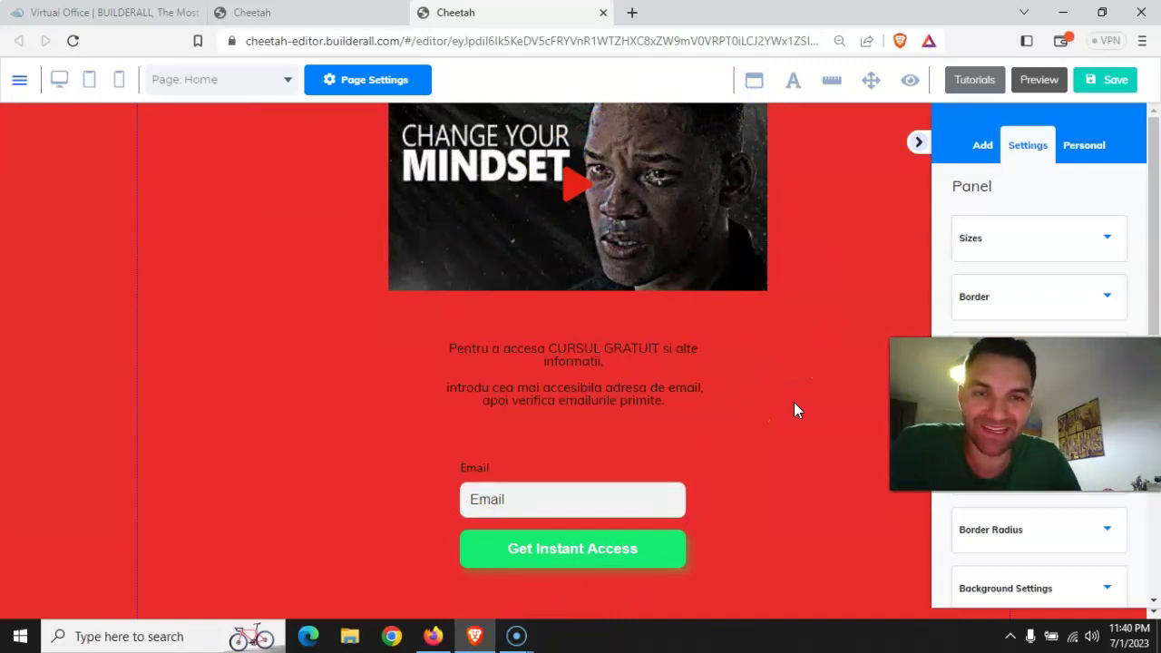
{"action": "left_click", "coordinate": [632, 499]}
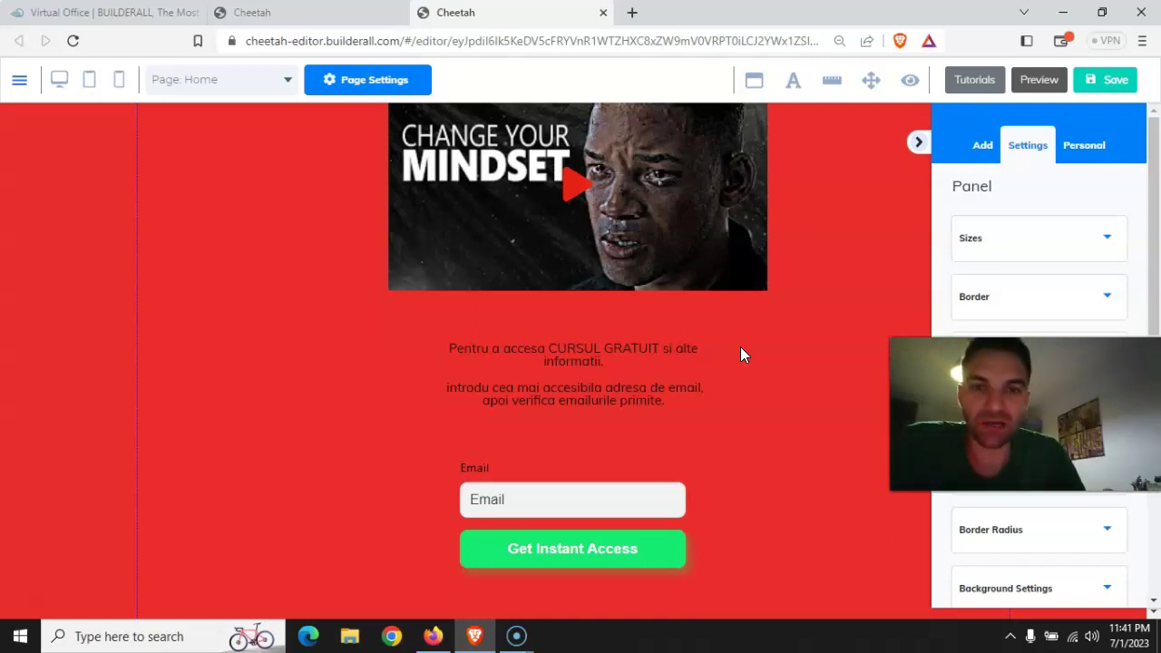
{"action": "left_click", "coordinate": [682, 454]}
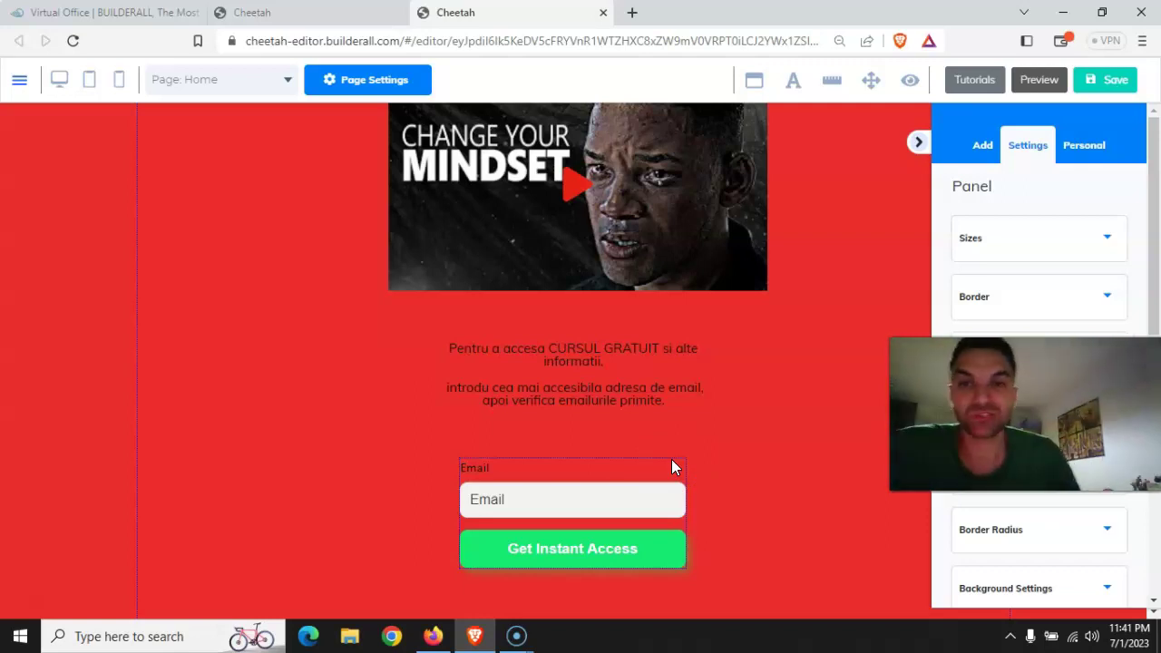
{"action": "scroll", "coordinate": [562, 499], "scroll_direction": "up", "scroll_amount": 3}
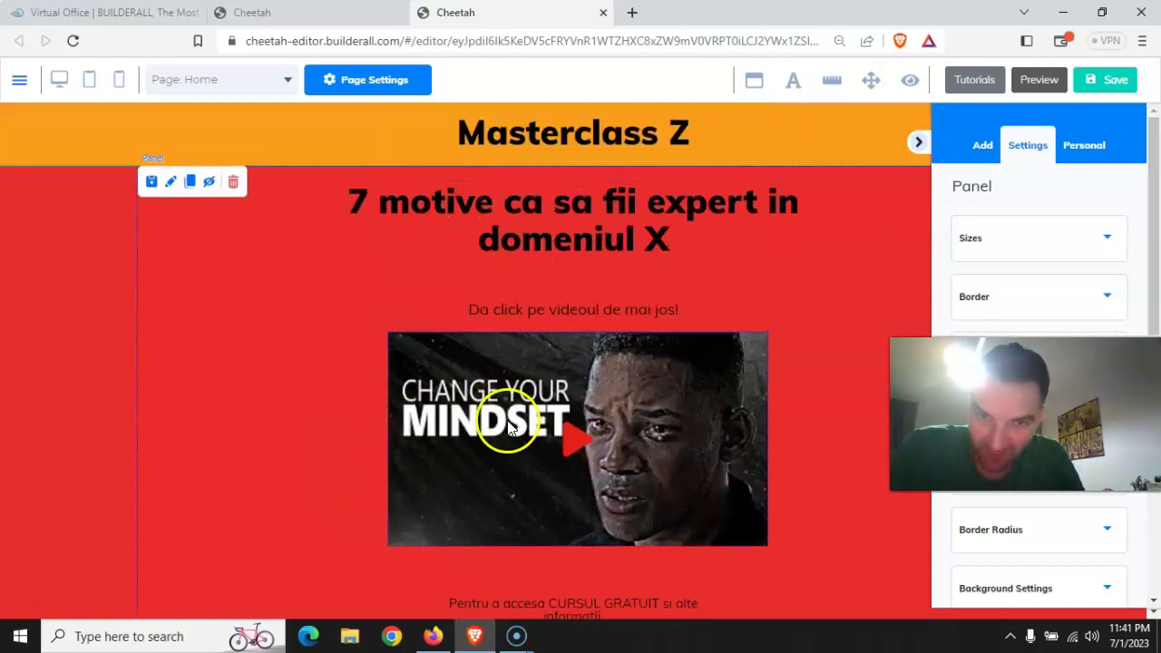
{"action": "scroll", "coordinate": [523, 463], "scroll_direction": "down", "scroll_amount": 4}
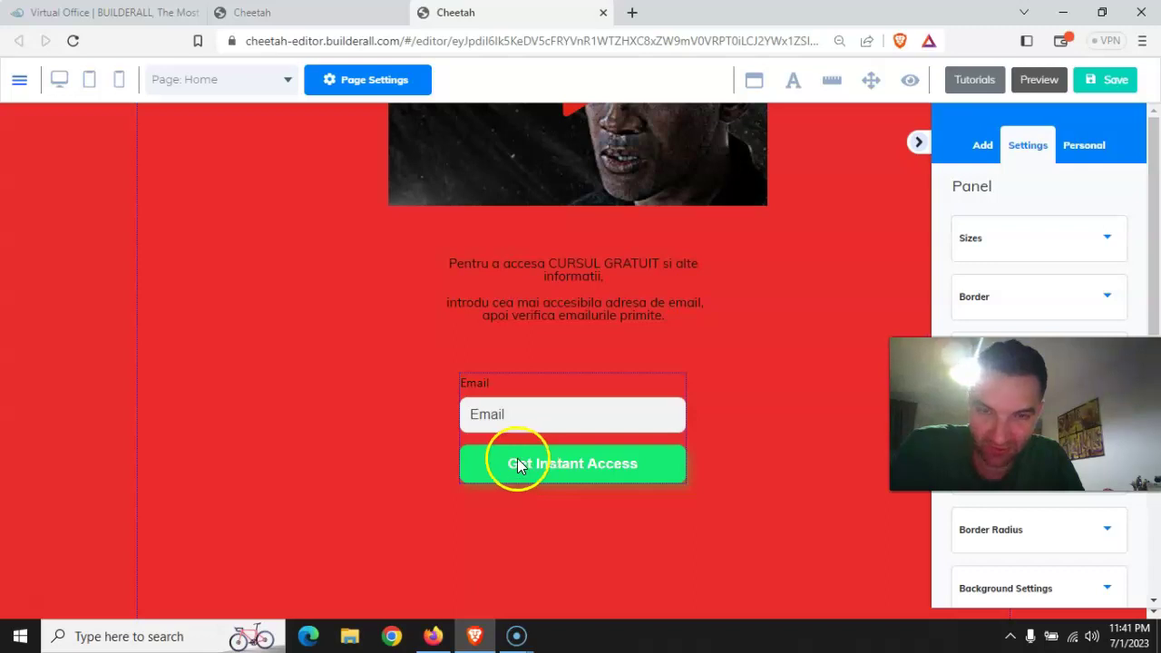
Inspect the Page and Web link options for the MailingBoss form's Subscribe confirm action, leaving the list URL settings without saving
{"action": "left_click", "coordinate": [556, 423]}
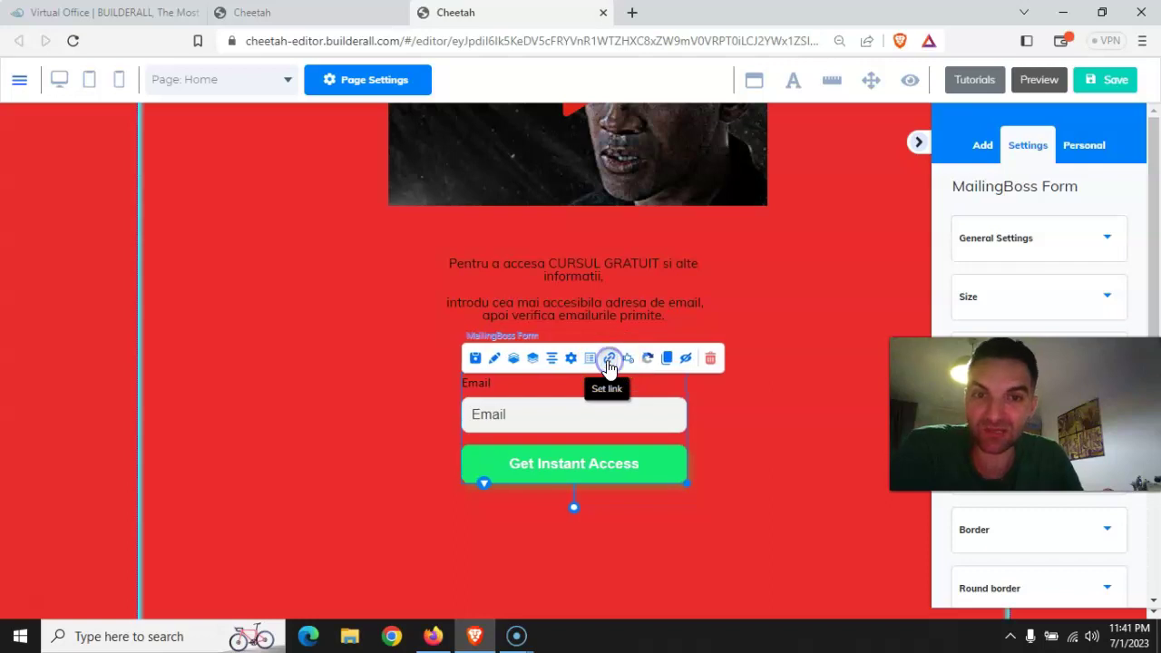
{"action": "left_click", "coordinate": [609, 360]}
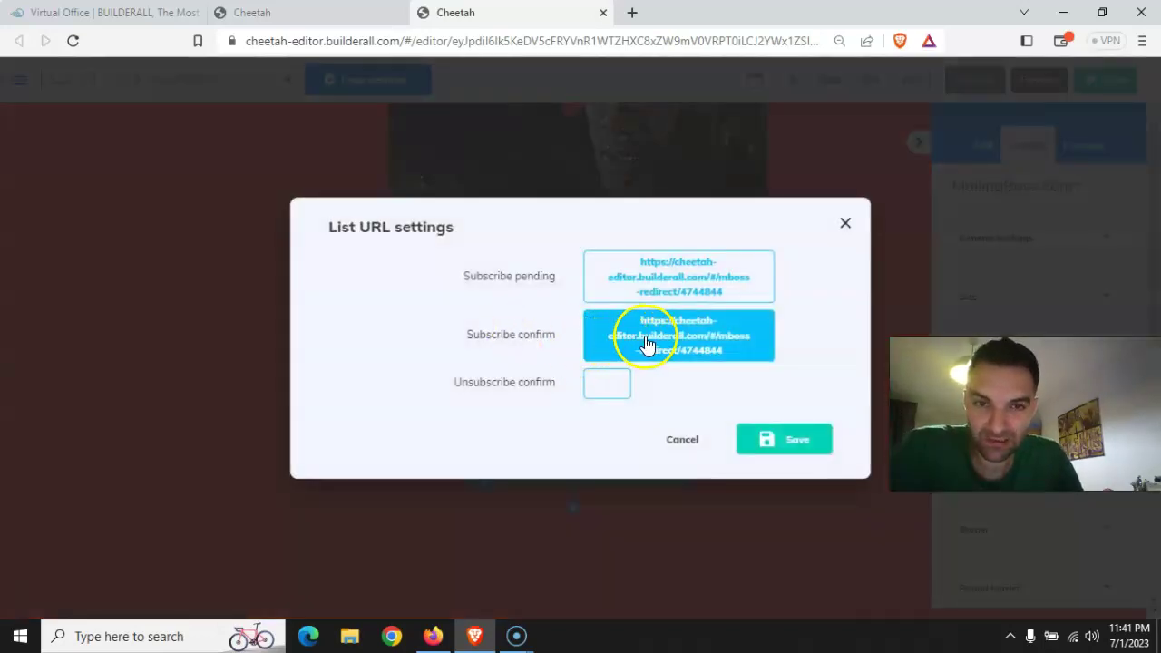
{"action": "left_click", "coordinate": [650, 346]}
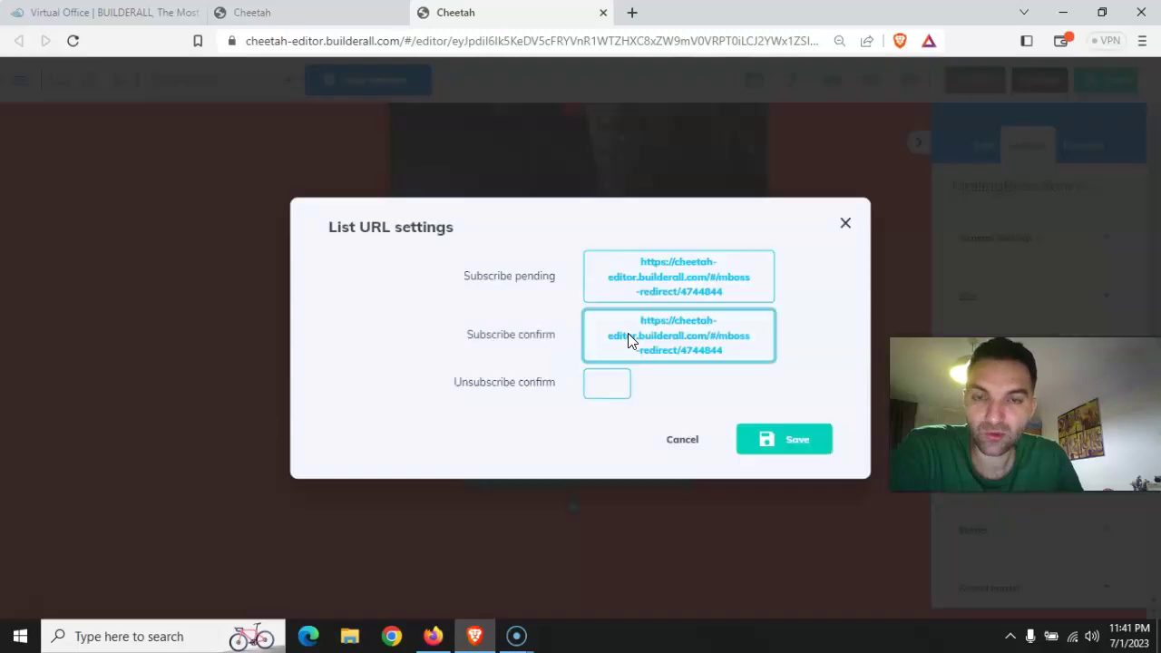
{"action": "left_click", "coordinate": [630, 337]}
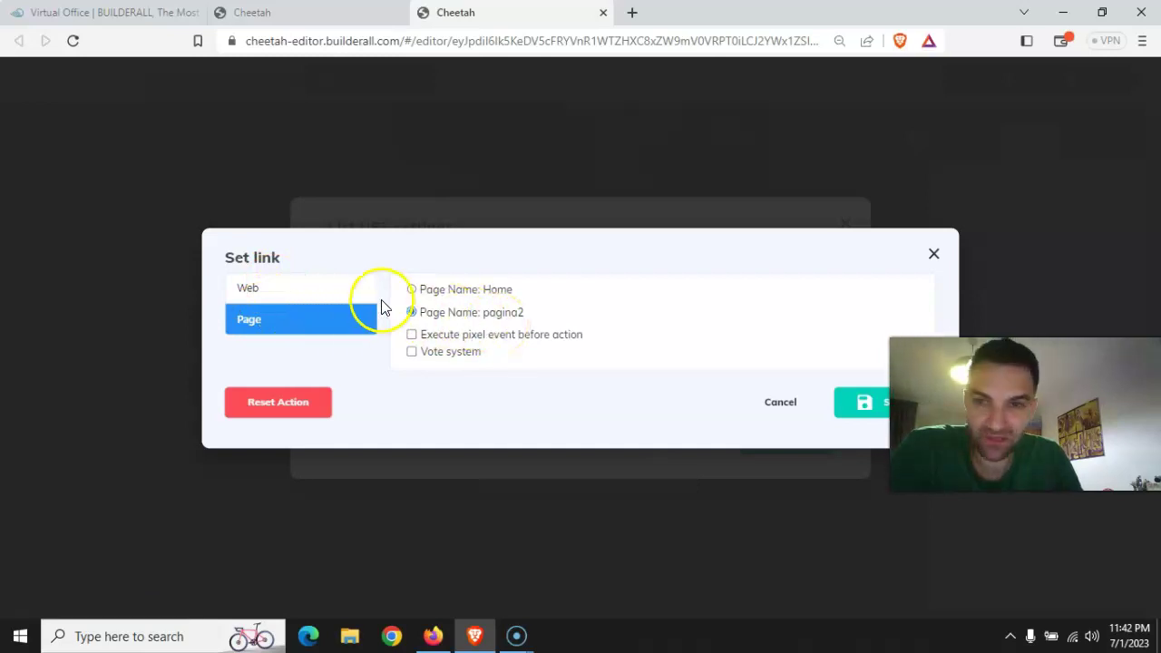
{"action": "left_click", "coordinate": [266, 293]}
{"action": "left_click", "coordinate": [445, 294]}
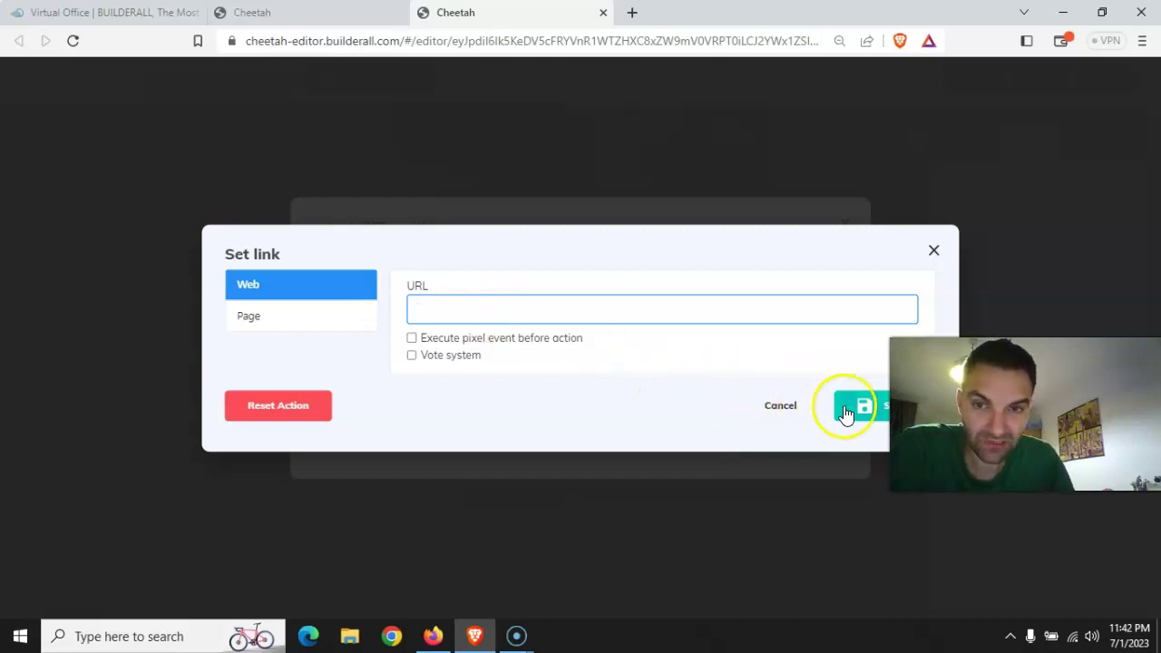
{"action": "left_click", "coordinate": [782, 406]}
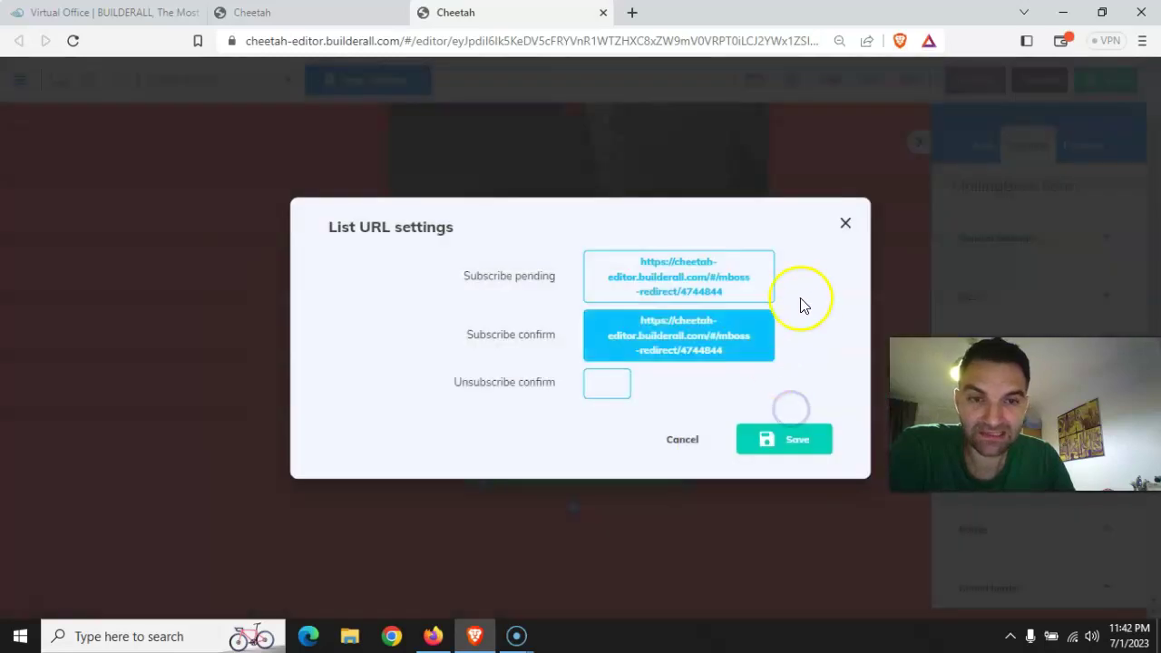
{"action": "left_click", "coordinate": [845, 225]}
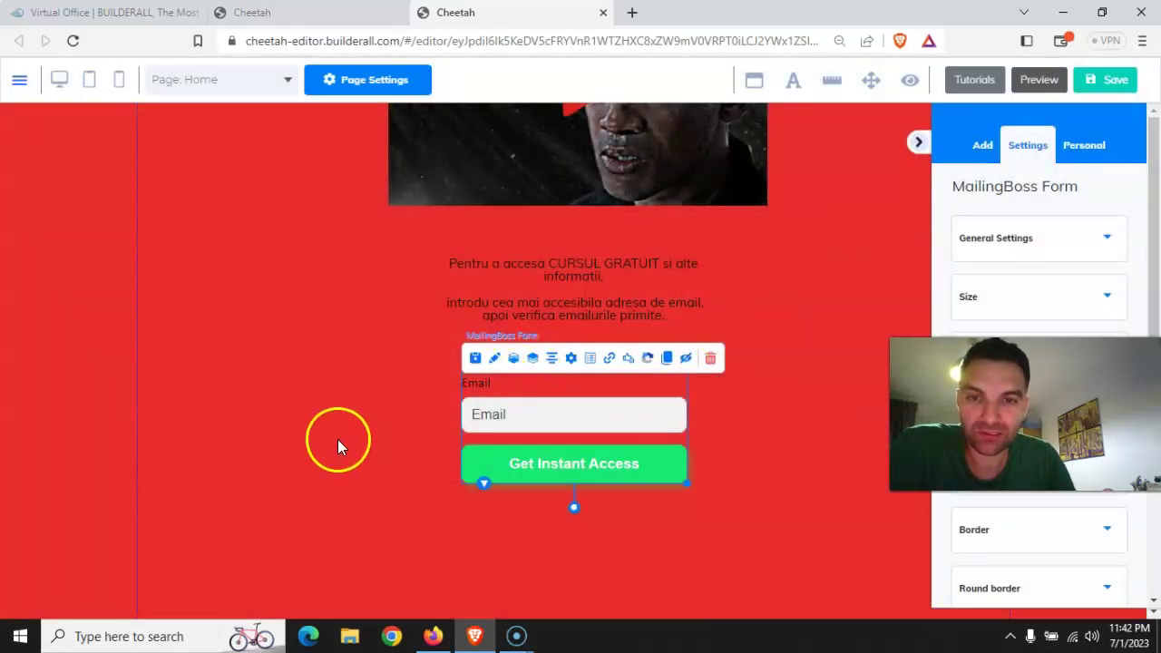
{"action": "left_click", "coordinate": [644, 212]}
{"action": "scroll", "coordinate": [640, 212], "scroll_direction": "up", "scroll_amount": 2}
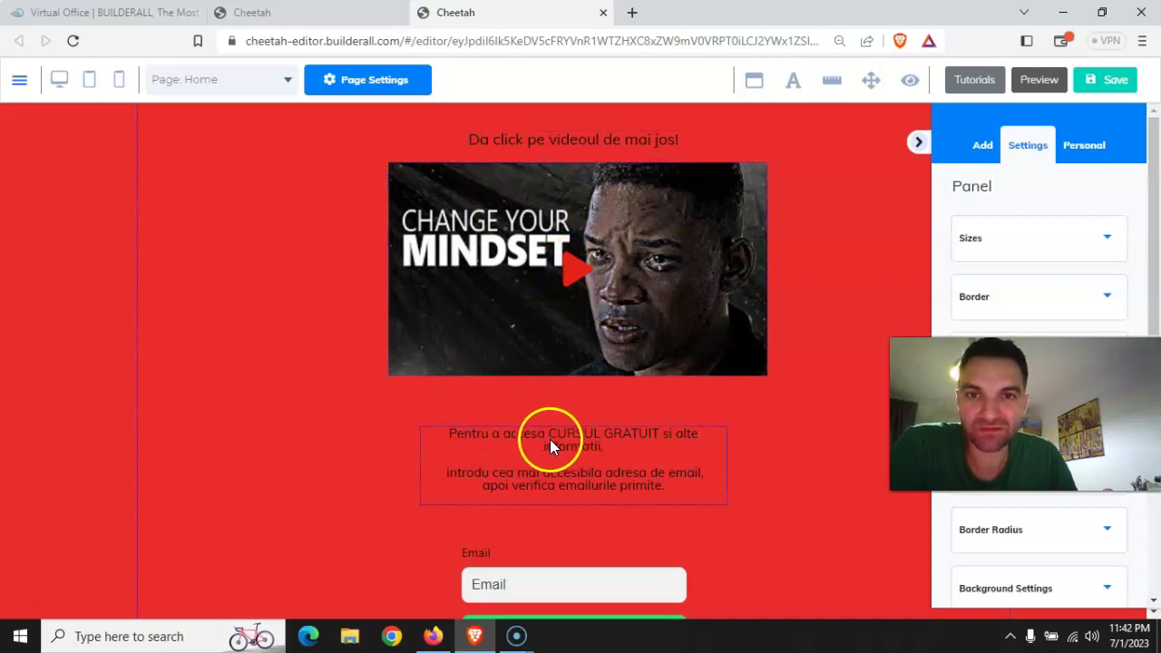
{"action": "scroll", "coordinate": [549, 439], "scroll_direction": "up", "scroll_amount": 2}
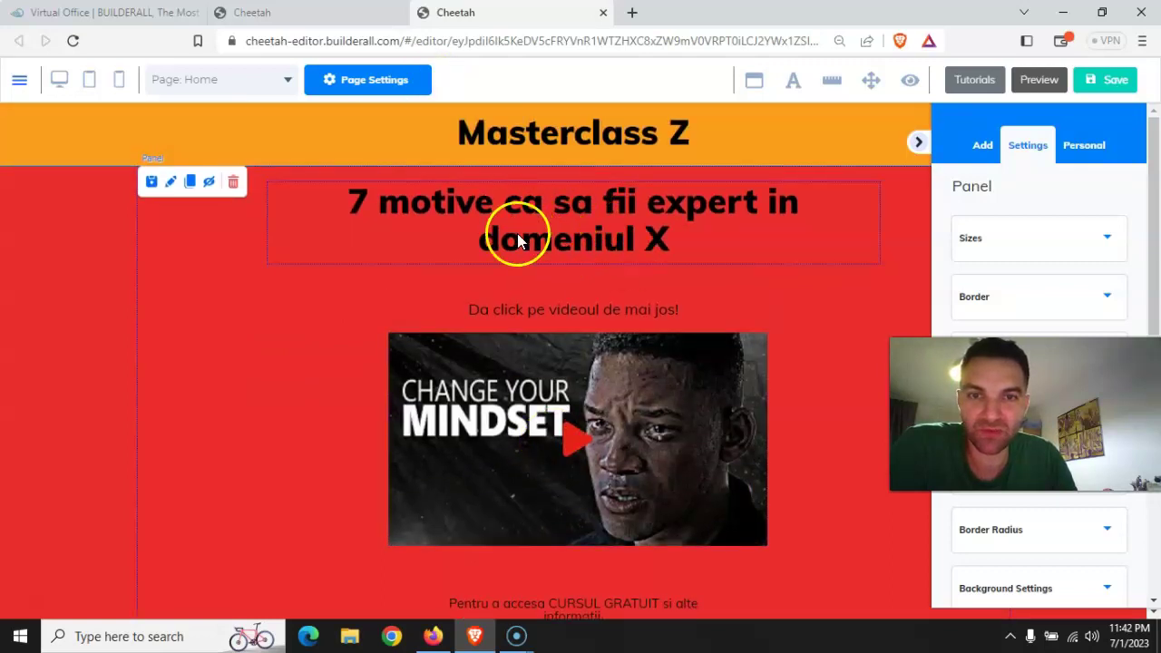
{"action": "scroll", "coordinate": [526, 358], "scroll_direction": "down", "scroll_amount": 2}
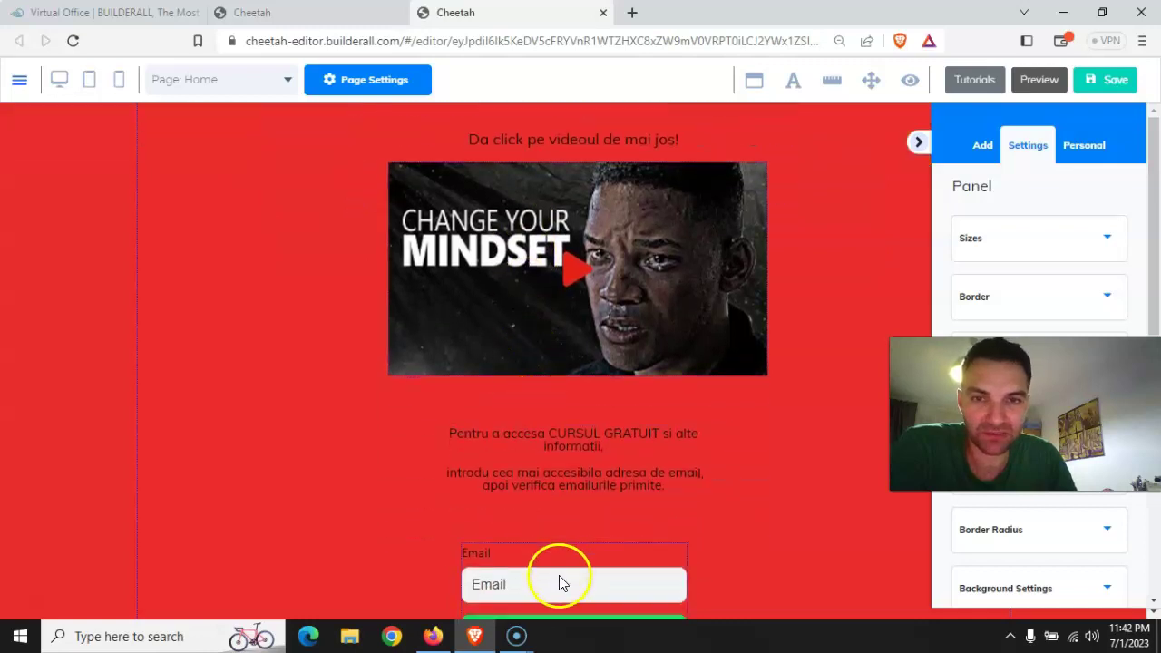
{"action": "scroll", "coordinate": [626, 454], "scroll_direction": "up", "scroll_amount": 2}
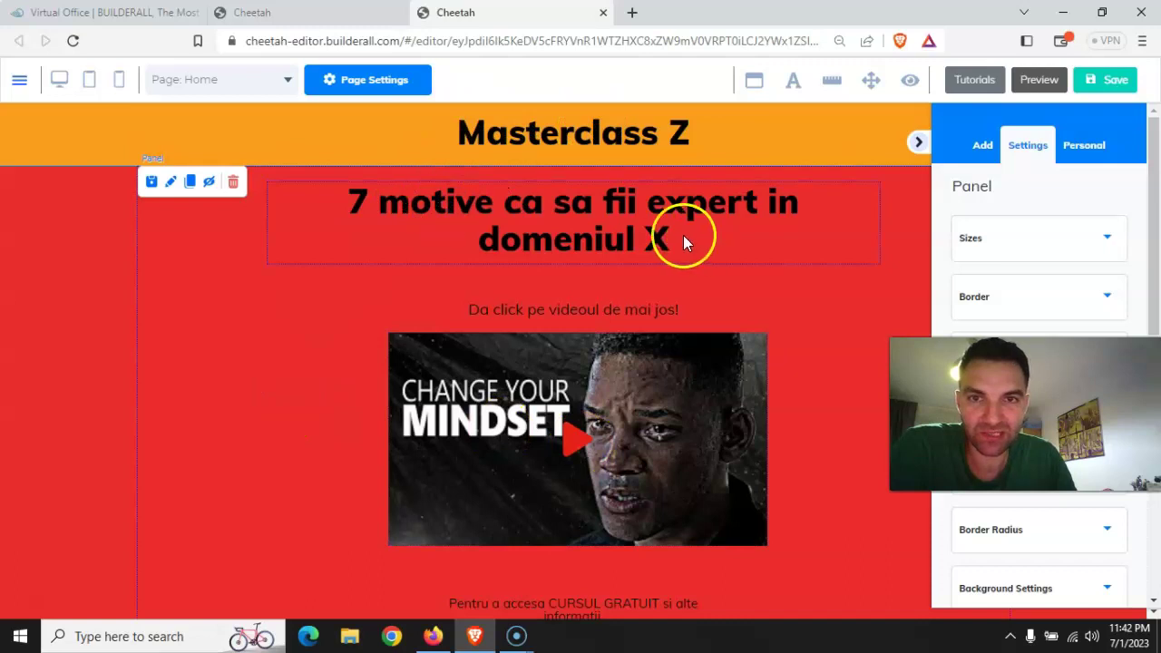
{"action": "scroll", "coordinate": [475, 286], "scroll_direction": "down", "scroll_amount": 4}
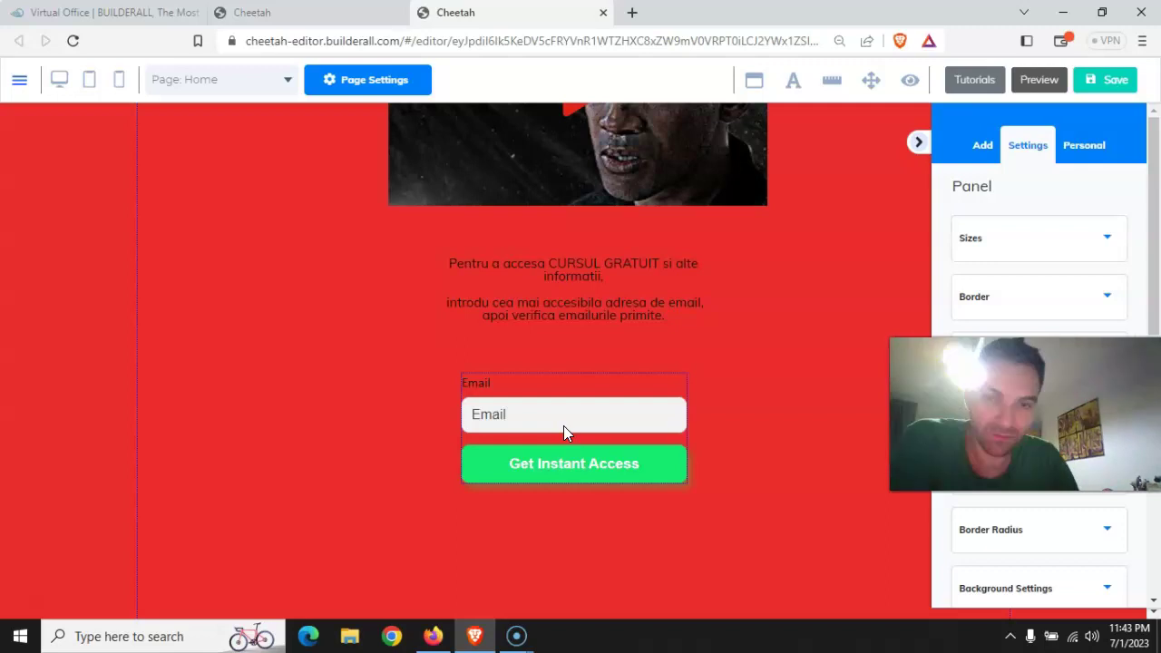
Review the external URL option of the form's Subscribe confirm link again and close the list URL settings unsaved
{"action": "left_click", "coordinate": [563, 425]}
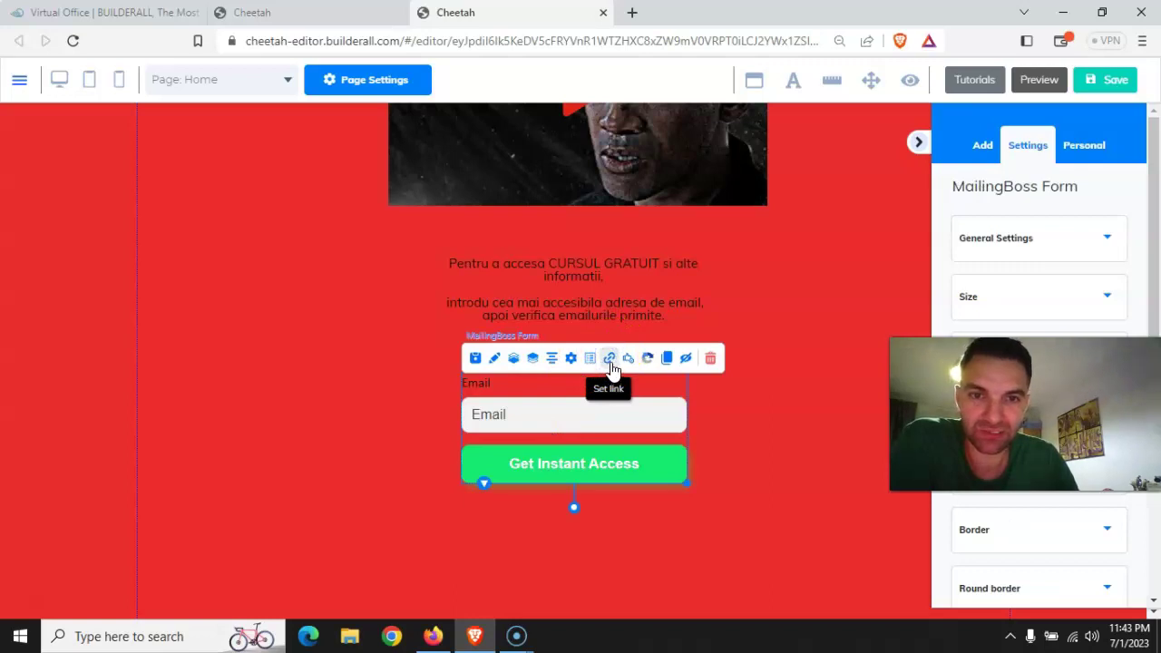
{"action": "left_click", "coordinate": [609, 360]}
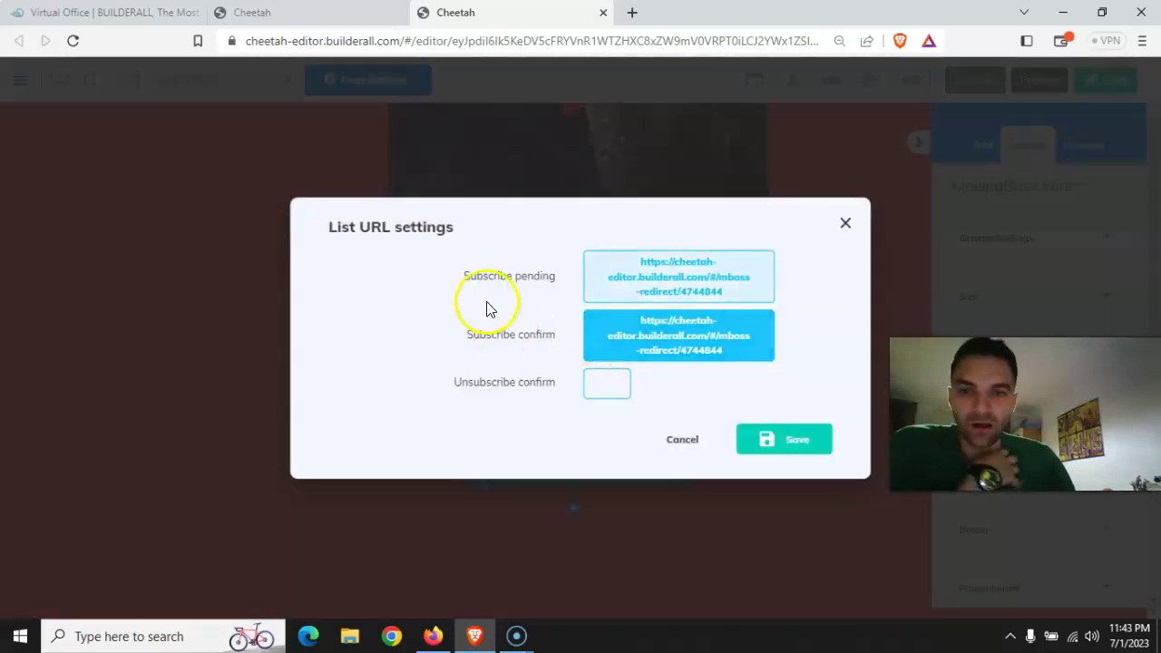
{"action": "left_click", "coordinate": [602, 337]}
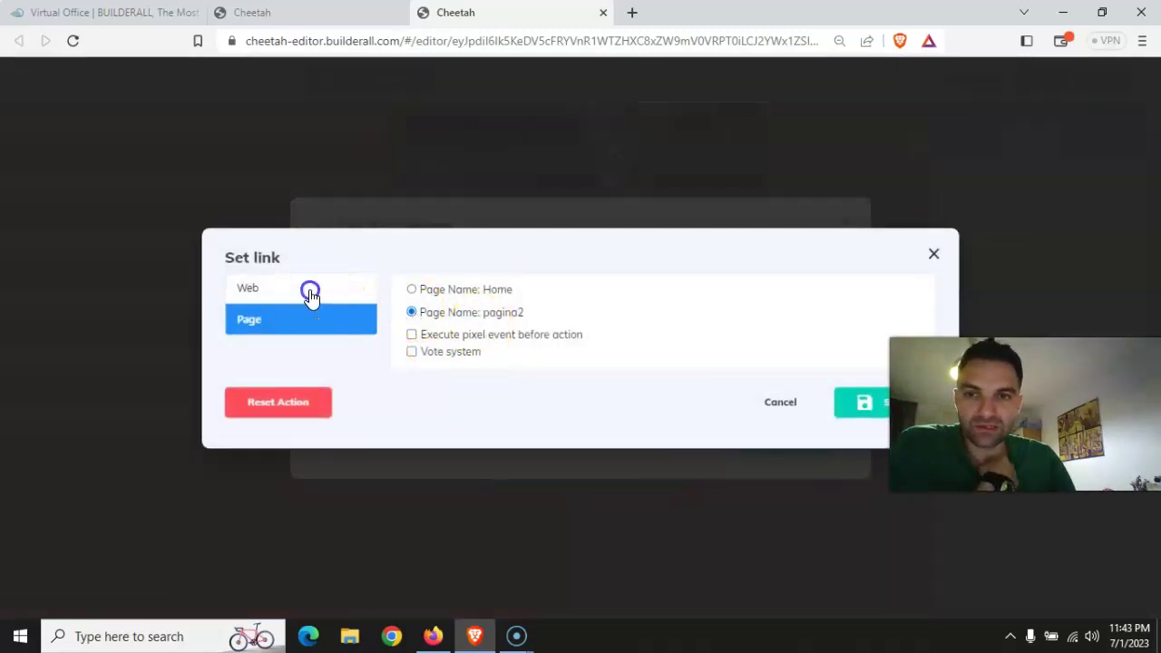
{"action": "left_click", "coordinate": [311, 295]}
{"action": "left_click", "coordinate": [460, 299]}
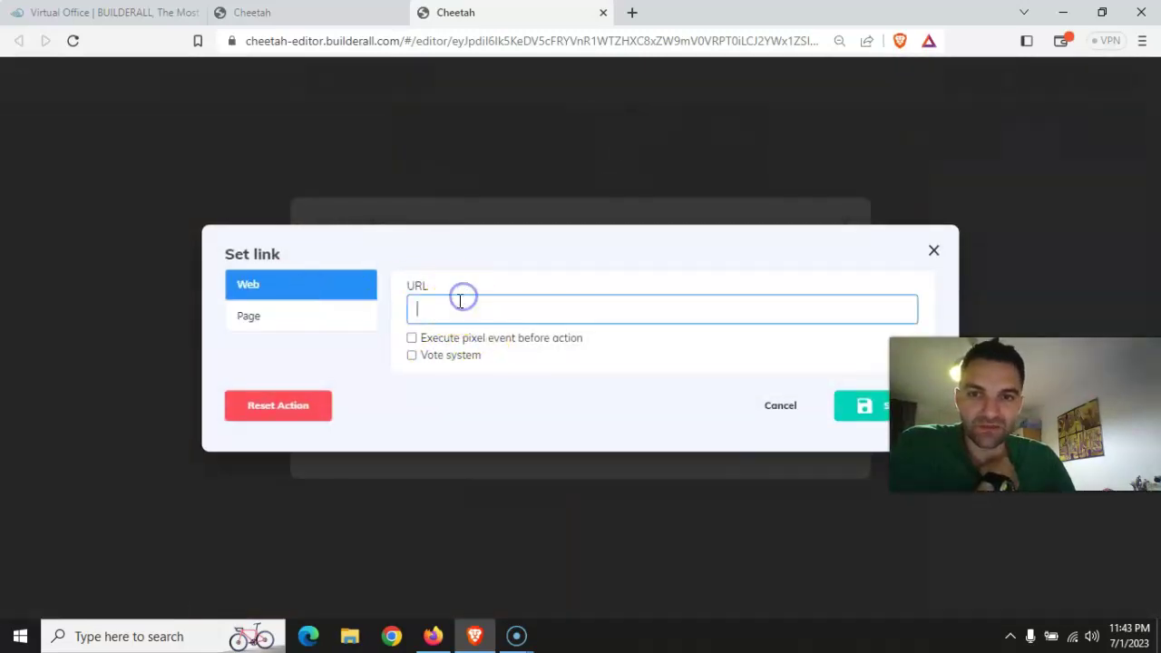
{"action": "left_click", "coordinate": [781, 406]}
{"action": "left_click", "coordinate": [843, 223]}
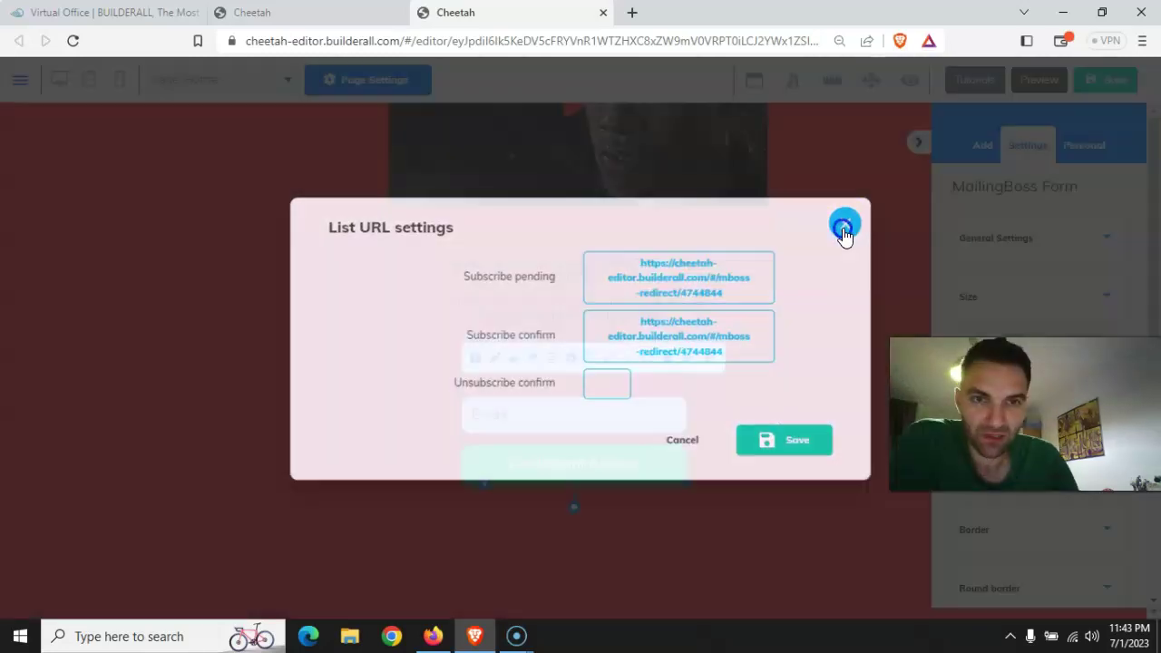
Deselect the MailingBoss form, save the Home page again, and publish the website
{"action": "left_click", "coordinate": [360, 423]}
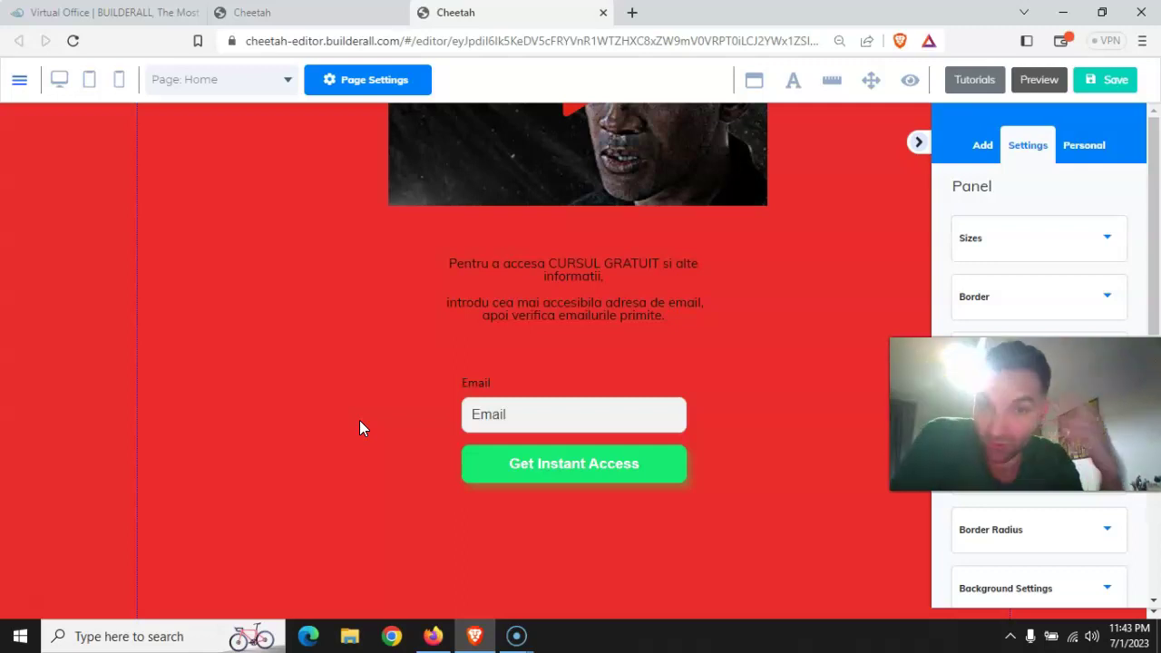
{"action": "left_click", "coordinate": [333, 385]}
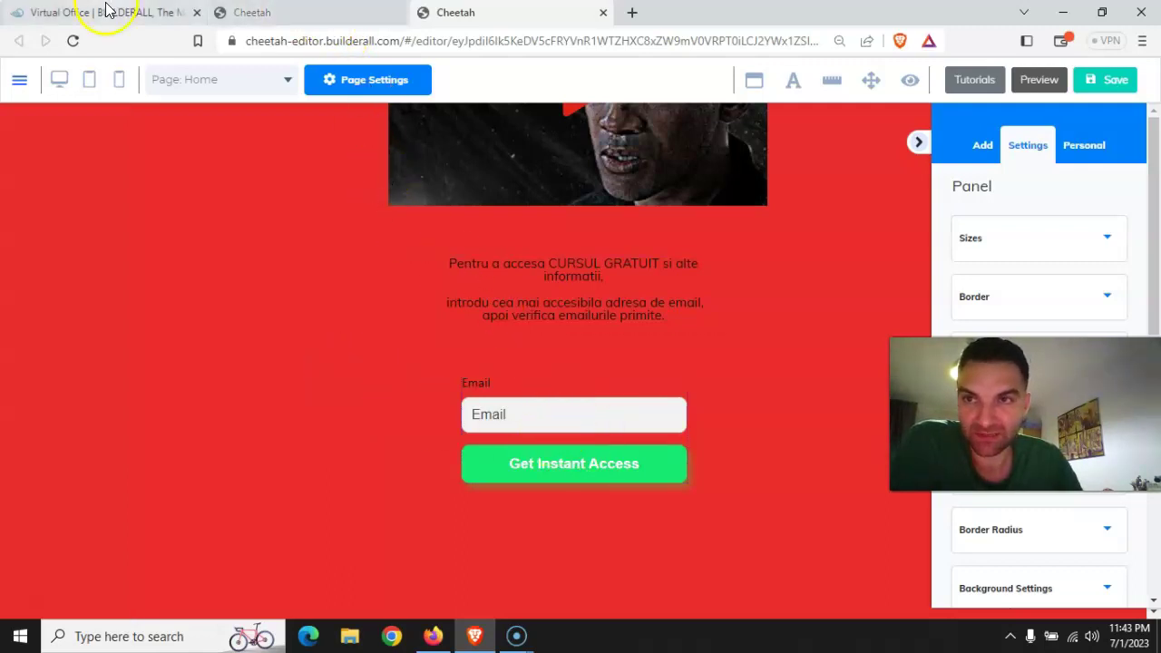
{"action": "left_click", "coordinate": [1116, 80]}
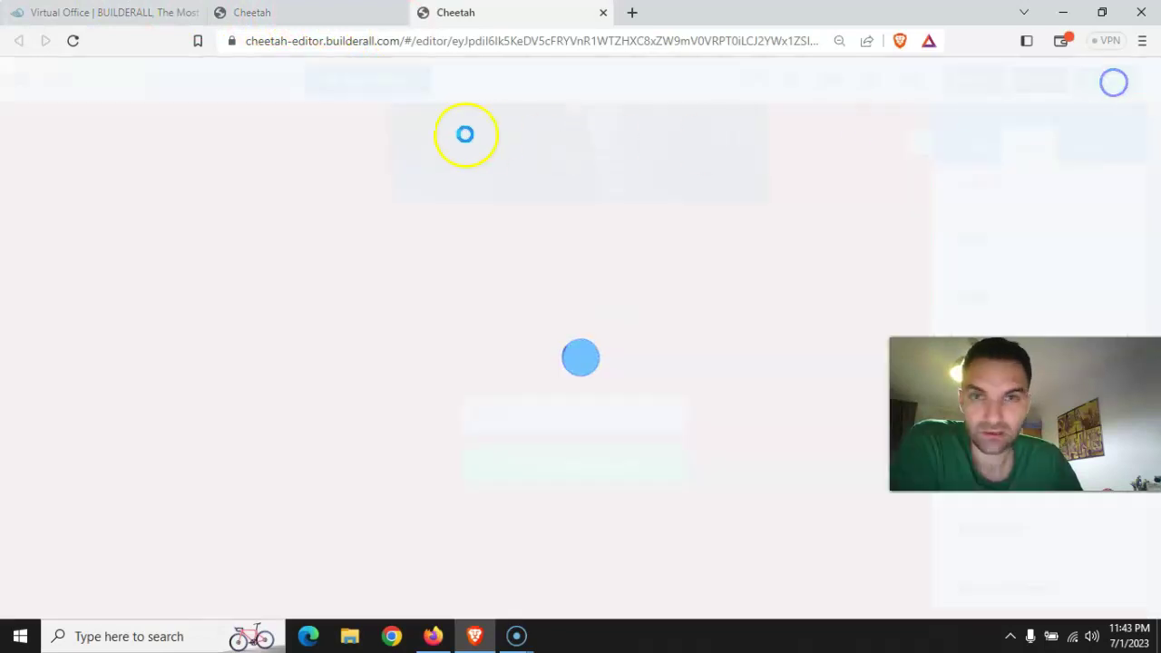
{"action": "key", "text": "ctrl+s"}
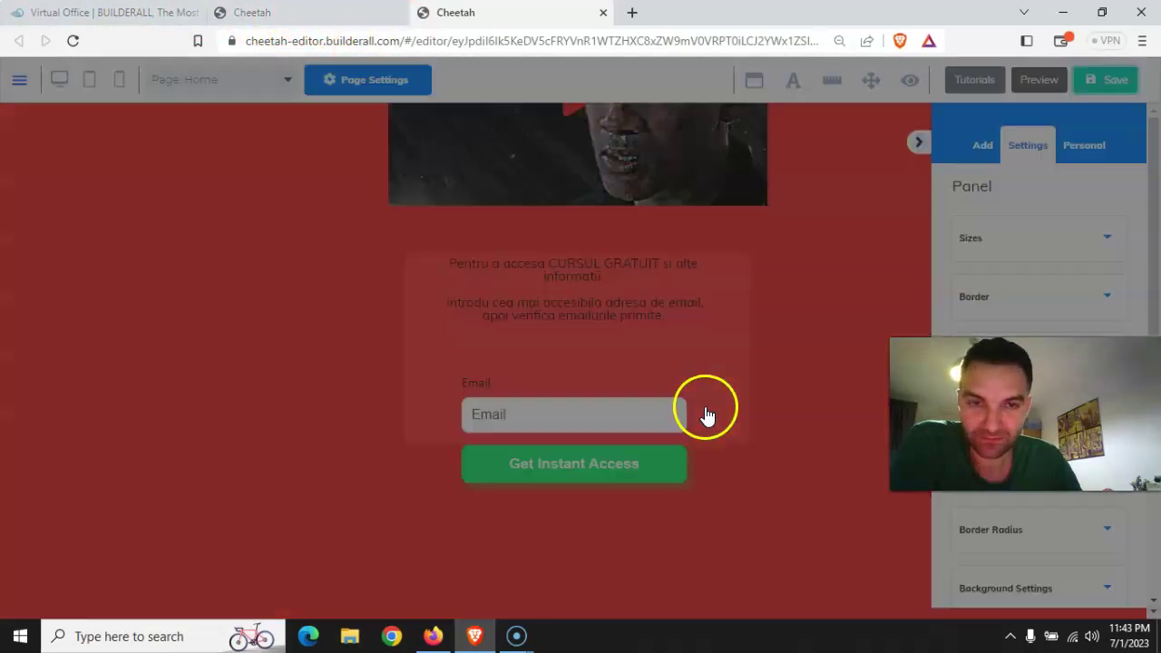
Republish My Cheetah website from its page overview and return to the Home page editor
{"action": "left_click", "coordinate": [288, 25]}
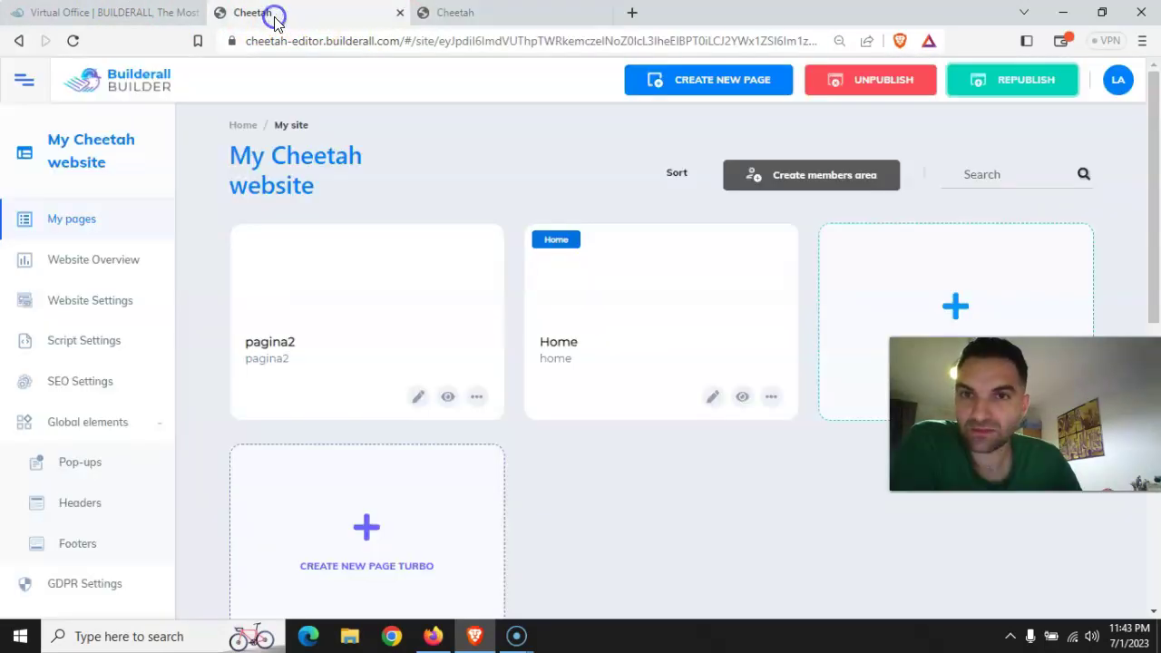
{"action": "left_click", "coordinate": [1001, 86]}
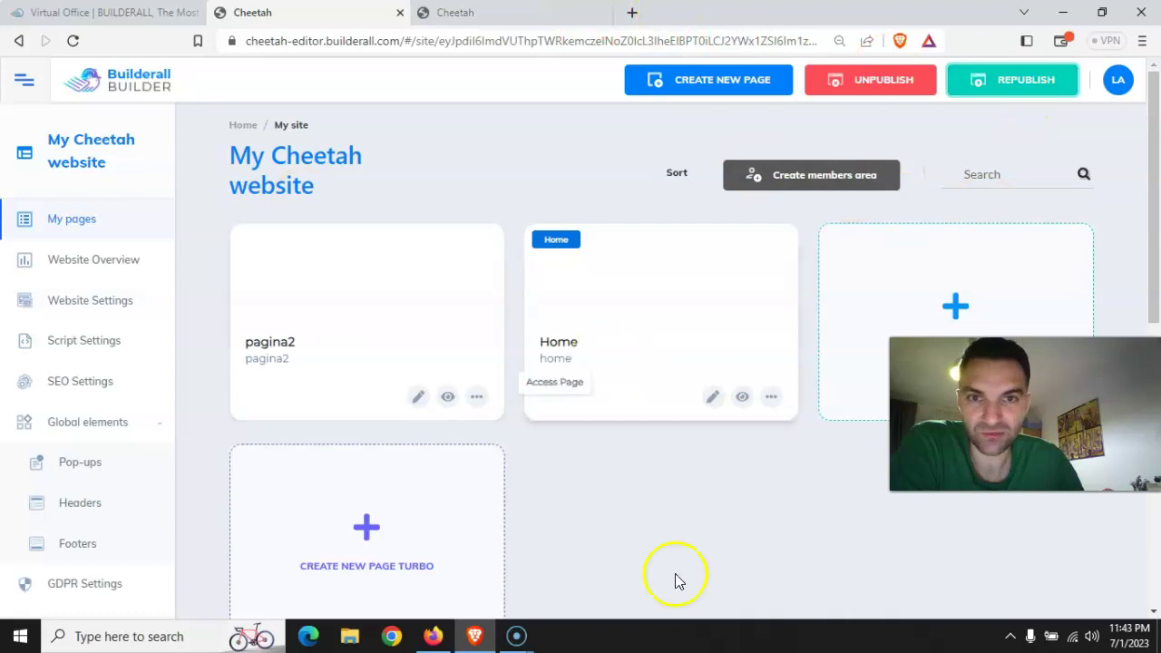
{"action": "left_click", "coordinate": [516, 13]}
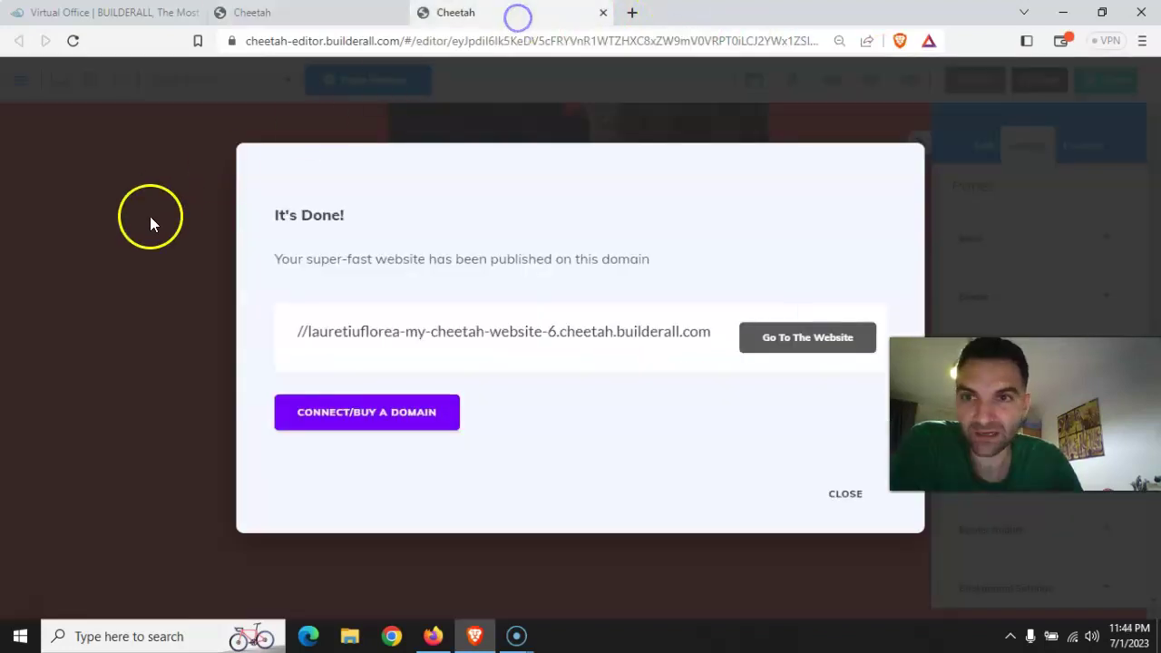
Close the publish confirmation and preview the Home page's desktop layout from the header down to the opt-in form
{"action": "left_click", "coordinate": [847, 504]}
{"action": "scroll", "coordinate": [63, 298], "scroll_direction": "up", "scroll_amount": 5}
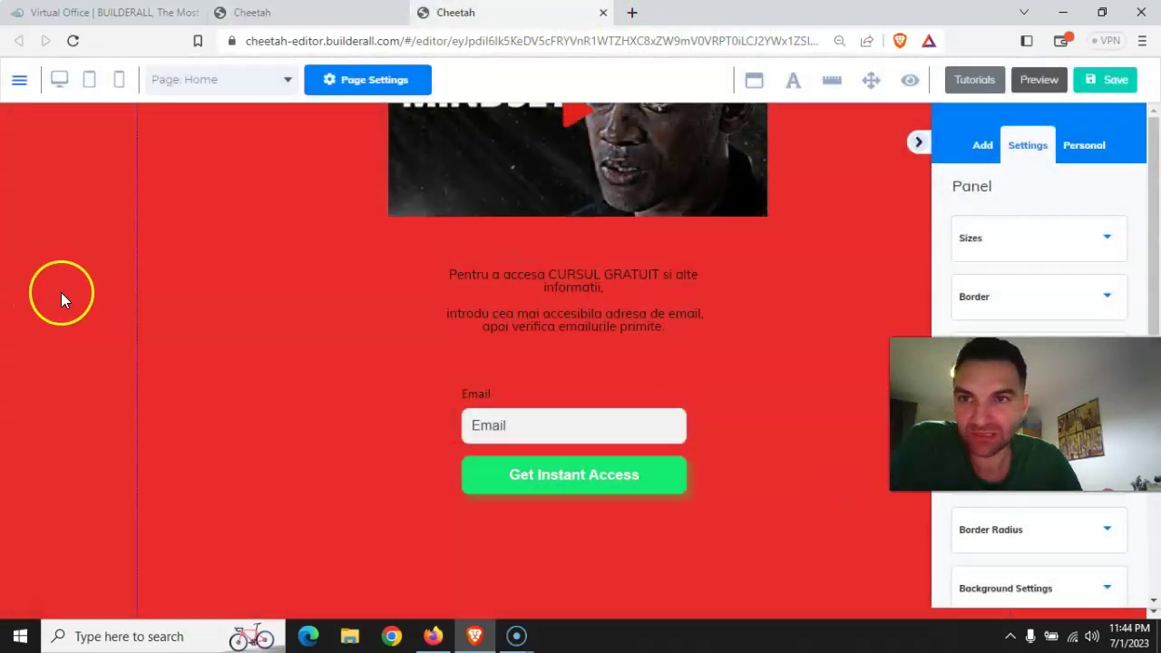
{"action": "left_click", "coordinate": [21, 87]}
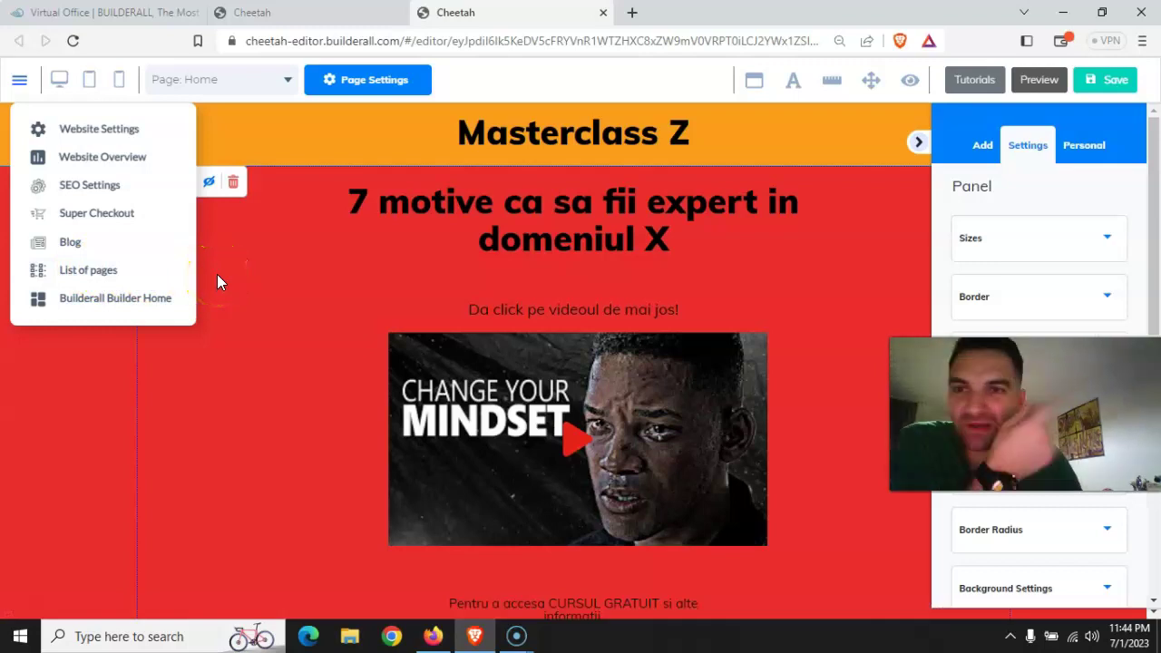
{"action": "left_click", "coordinate": [232, 306]}
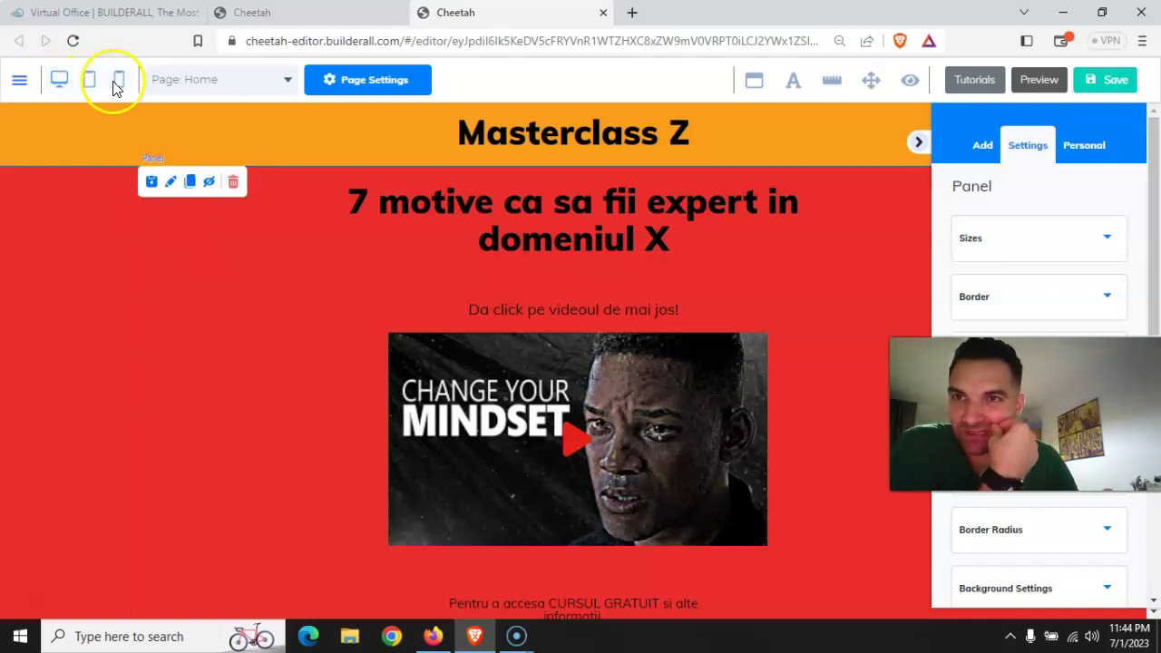
{"action": "left_click", "coordinate": [1040, 80]}
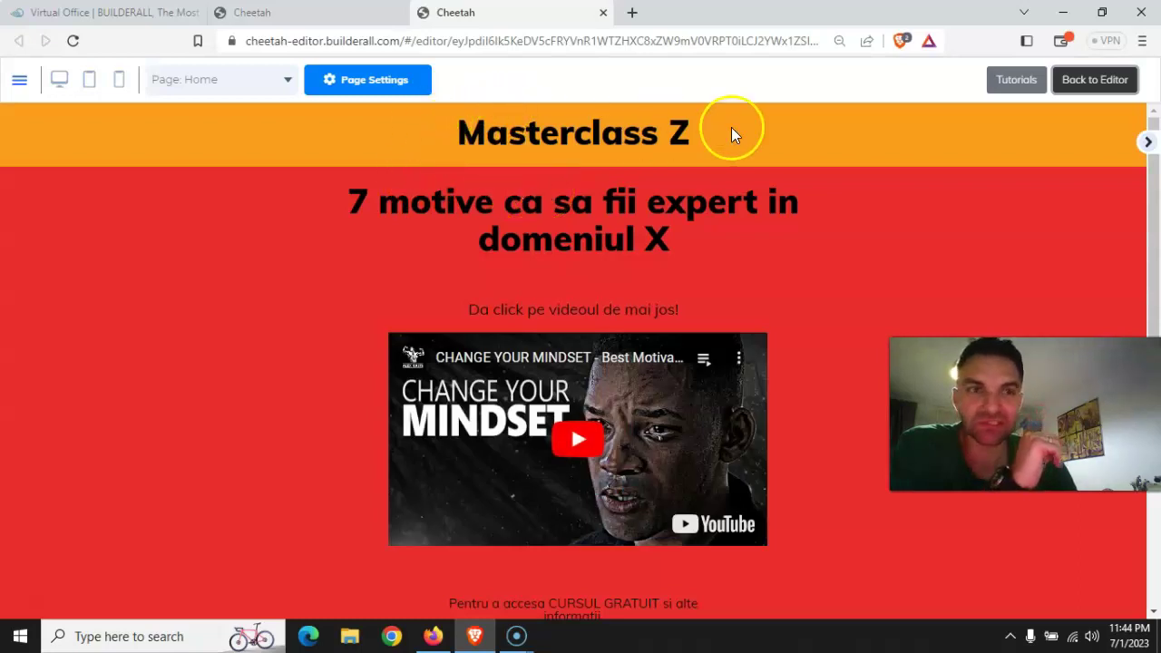
{"action": "scroll", "coordinate": [492, 236], "scroll_direction": "down", "scroll_amount": 5}
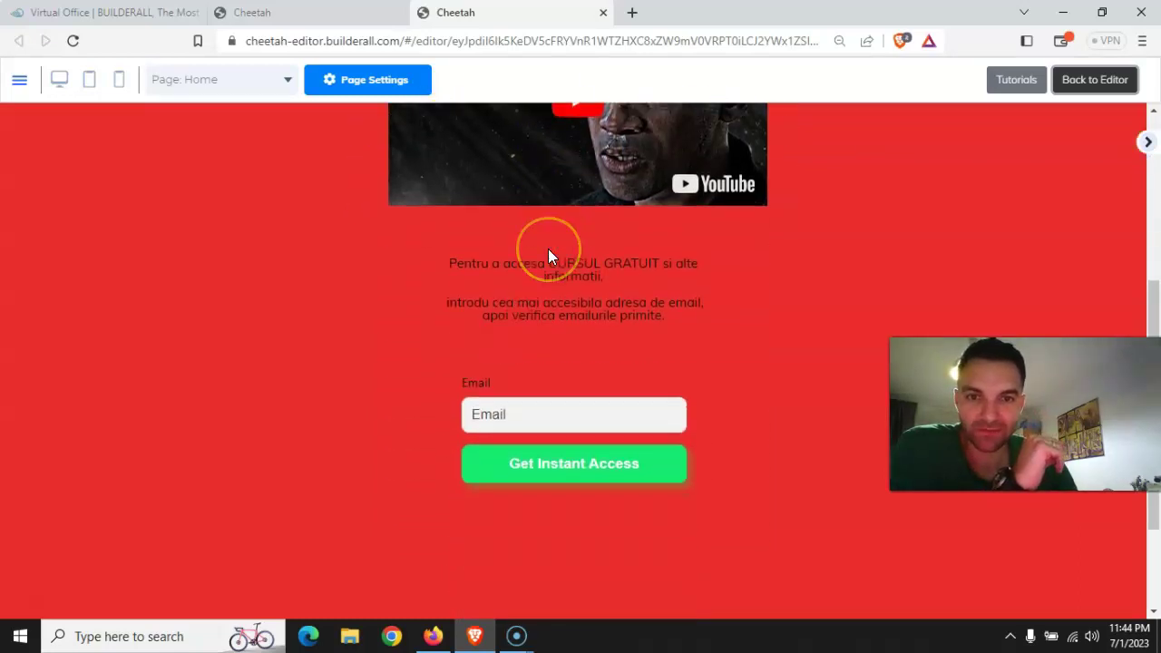
{"action": "scroll", "coordinate": [615, 298], "scroll_direction": "up", "scroll_amount": 5}
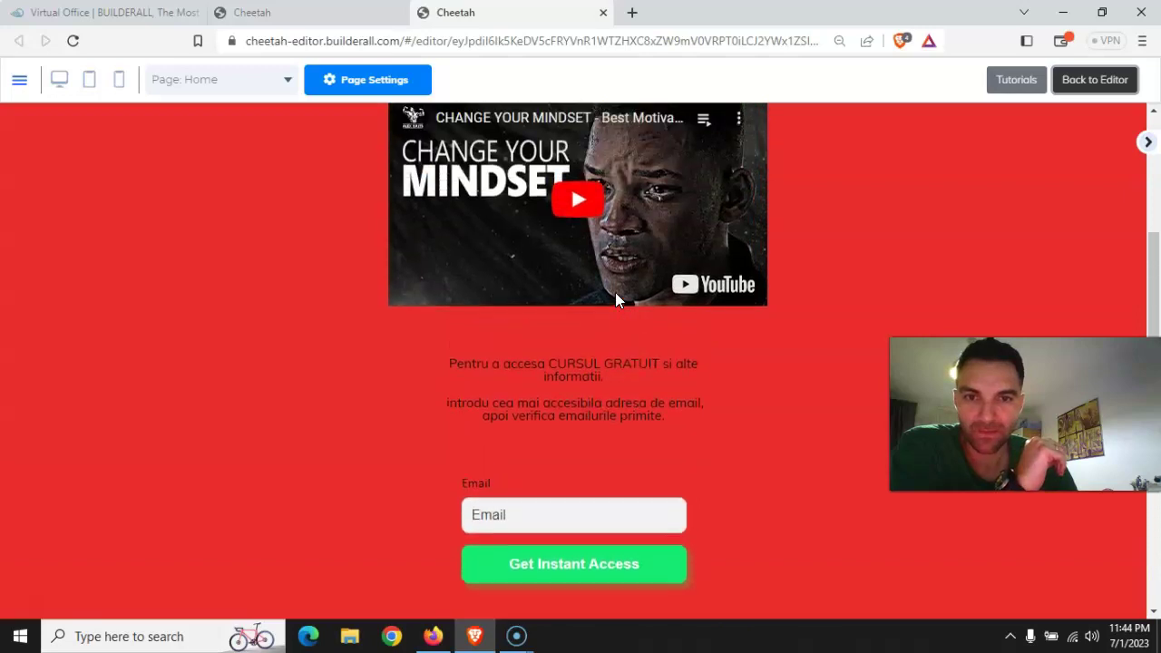
{"action": "scroll", "coordinate": [550, 163], "scroll_direction": "down", "scroll_amount": 3}
{"action": "scroll", "coordinate": [544, 136], "scroll_direction": "up", "scroll_amount": 3}
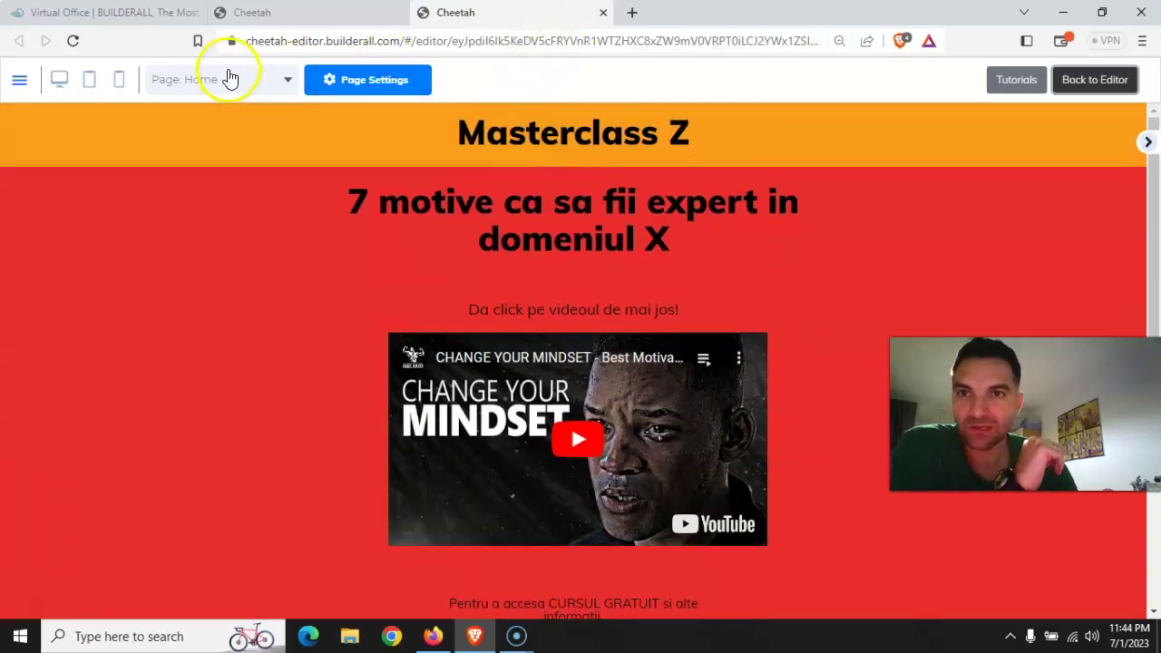
Review the Home page preview in the mobile layout and return to the desktop editor
{"action": "left_click", "coordinate": [121, 81]}
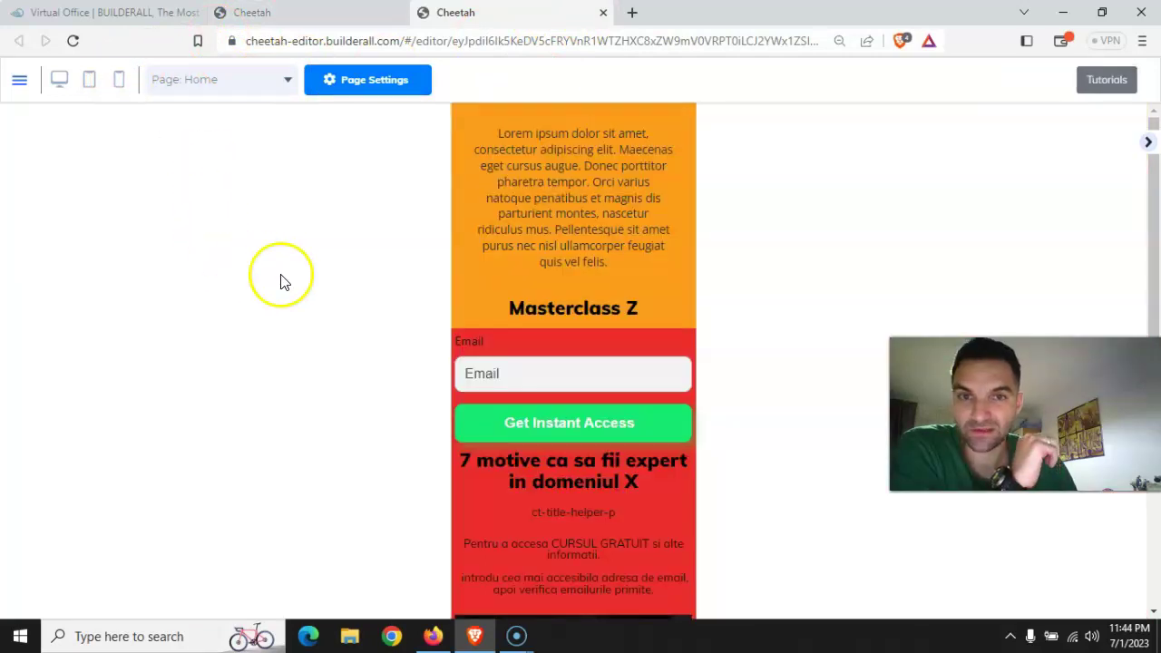
{"action": "scroll", "coordinate": [573, 212], "scroll_direction": "down", "scroll_amount": 3}
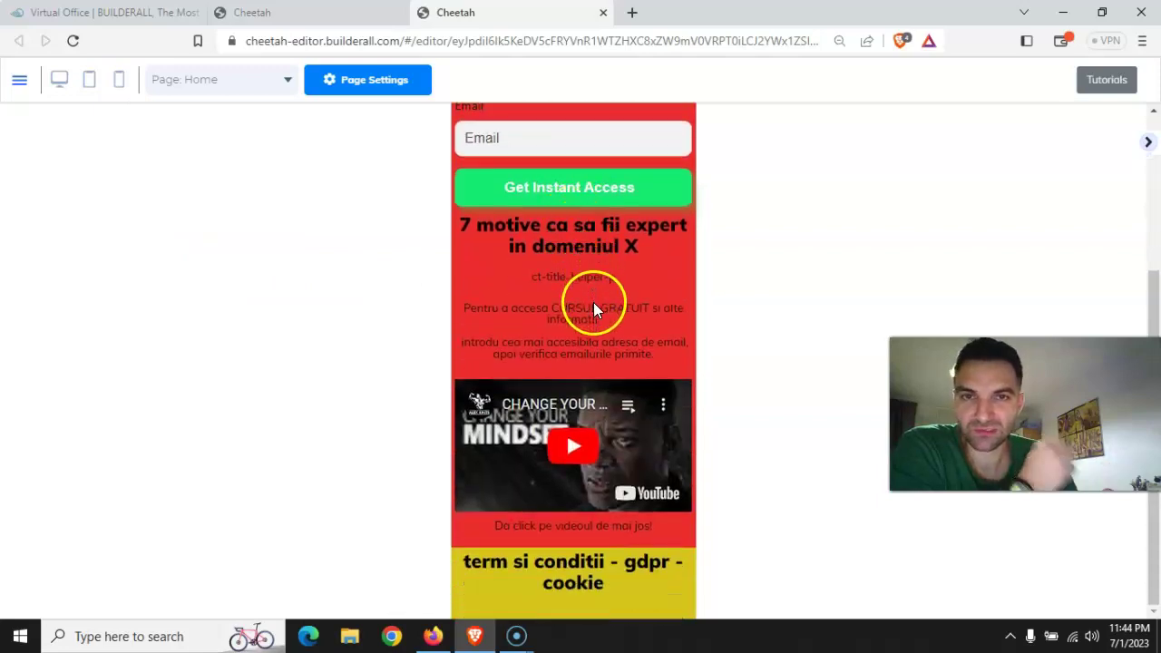
{"action": "scroll", "coordinate": [594, 303], "scroll_direction": "up", "scroll_amount": 3}
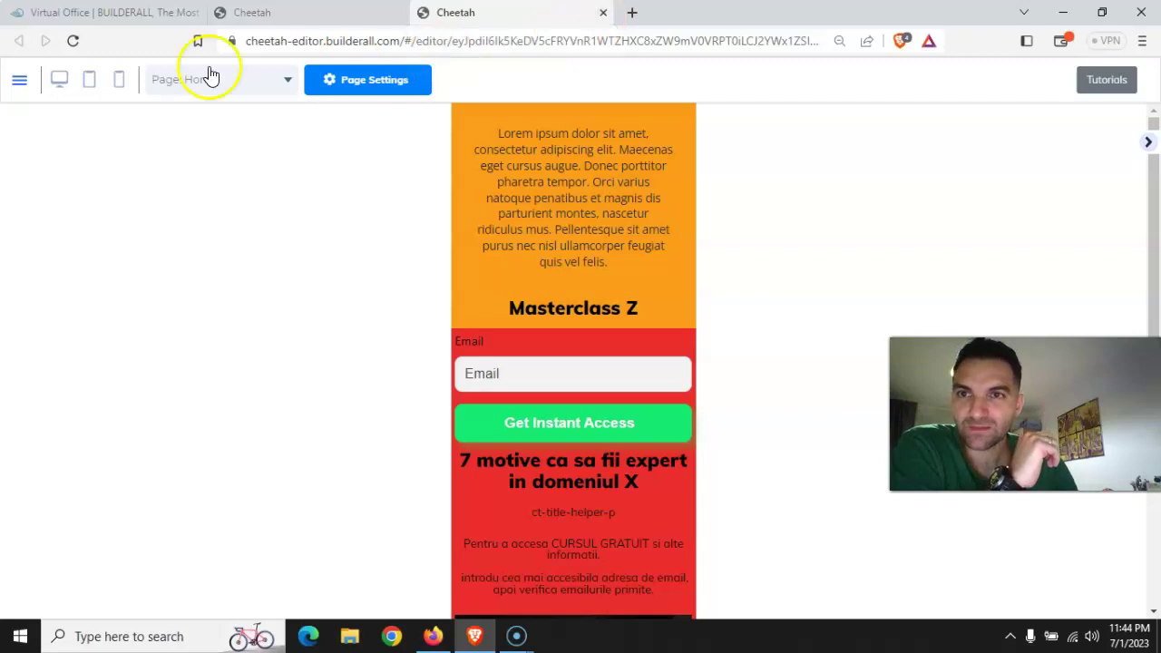
{"action": "left_click", "coordinate": [57, 79]}
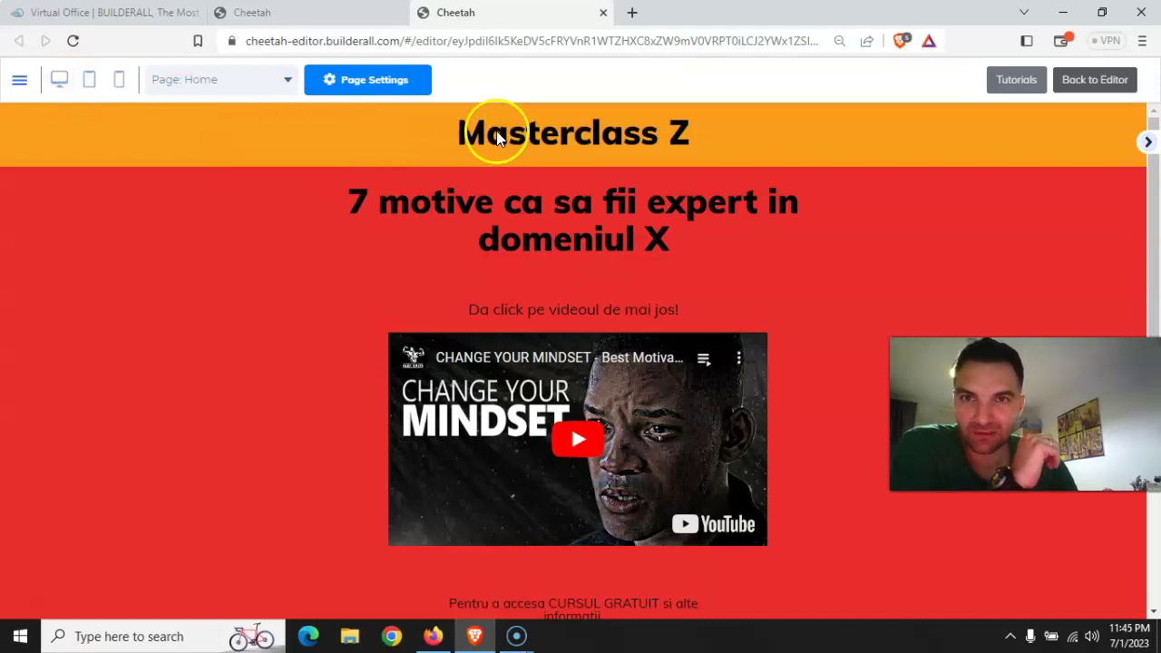
{"action": "left_click", "coordinate": [1084, 79]}
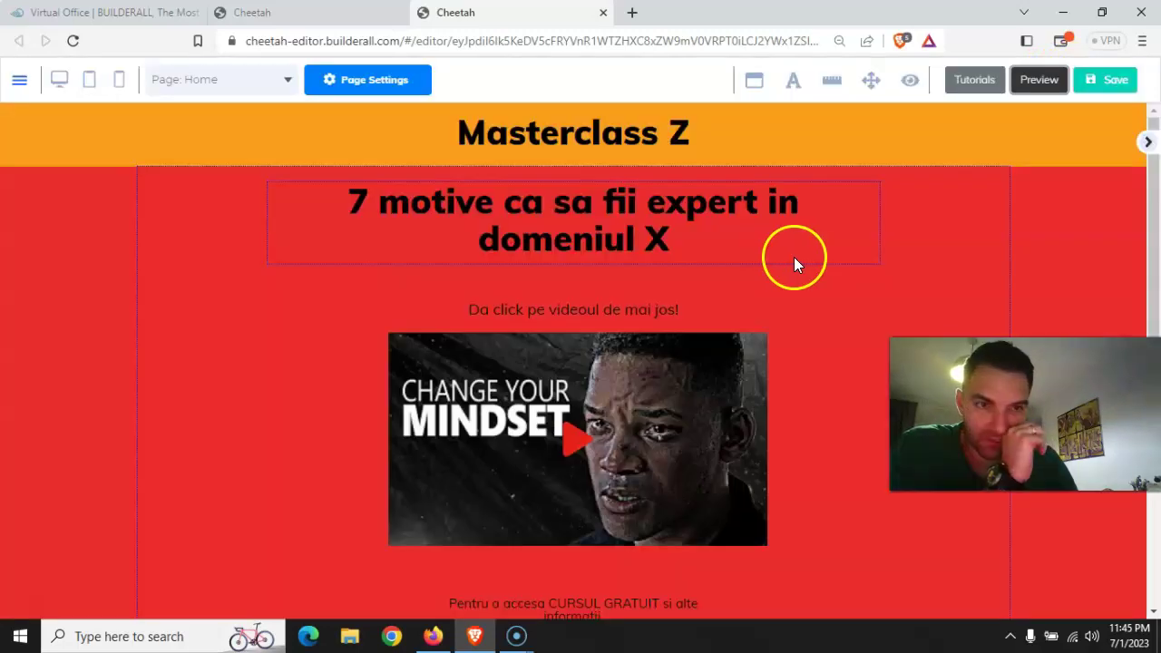
Check the Home page's list of hidden elements and close it
{"action": "left_click", "coordinate": [442, 145]}
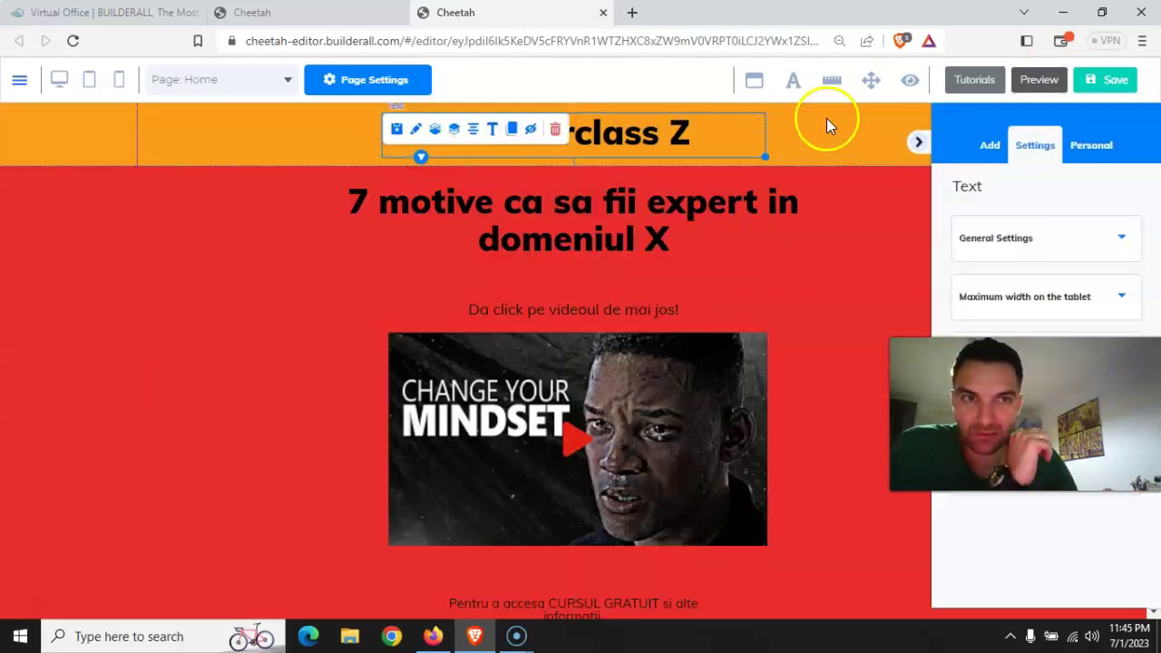
{"action": "left_click", "coordinate": [911, 80]}
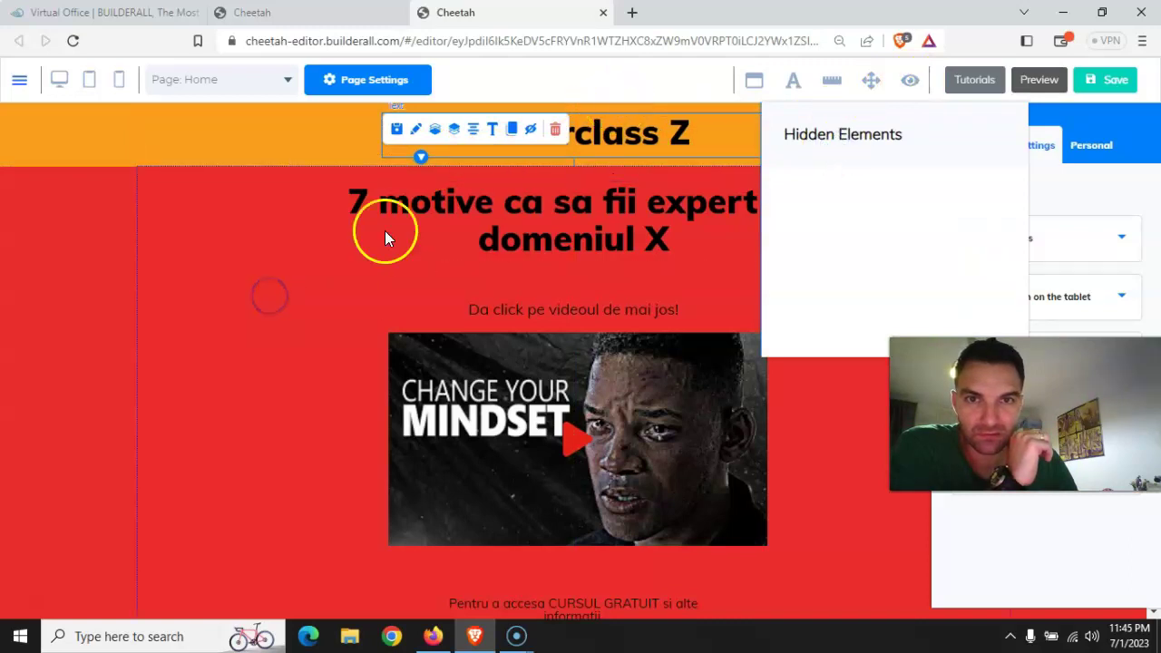
{"action": "left_click", "coordinate": [220, 332]}
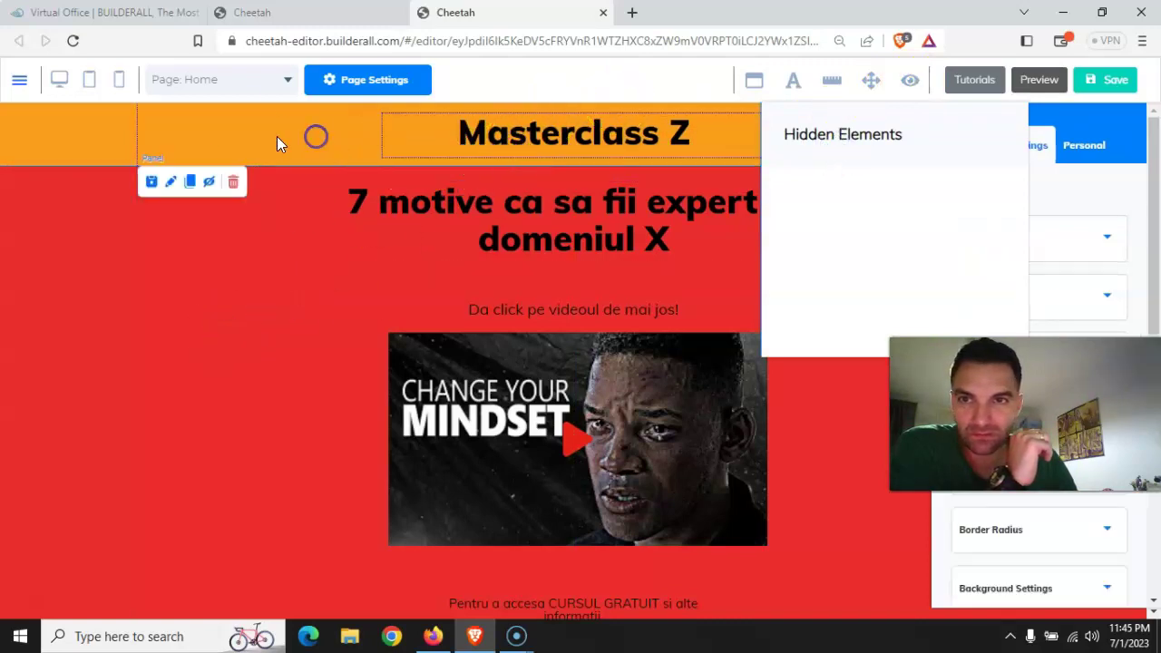
{"action": "left_click", "coordinate": [909, 82]}
Delete the Lorem ipsum text hidden in the orange header panel and shrink the panel back around the Masterclass Z title
{"action": "left_click_drag", "start_coordinate": [583, 137], "coordinate": [576, 384]}
{"action": "left_click", "coordinate": [575, 159]}
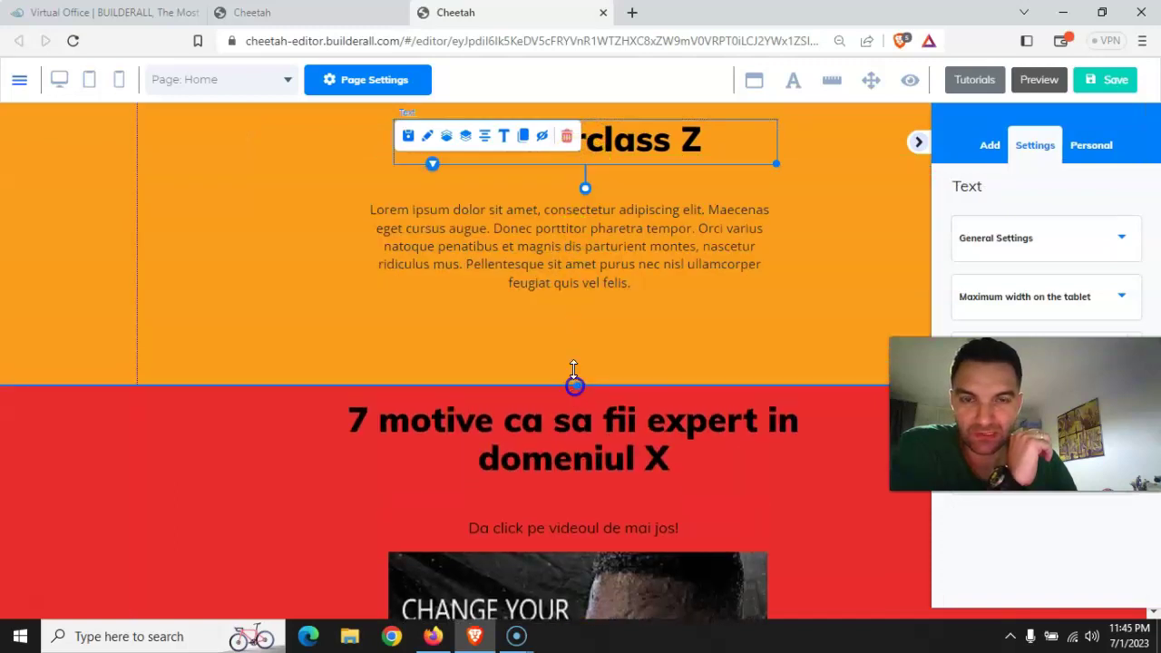
{"action": "left_click", "coordinate": [552, 249]}
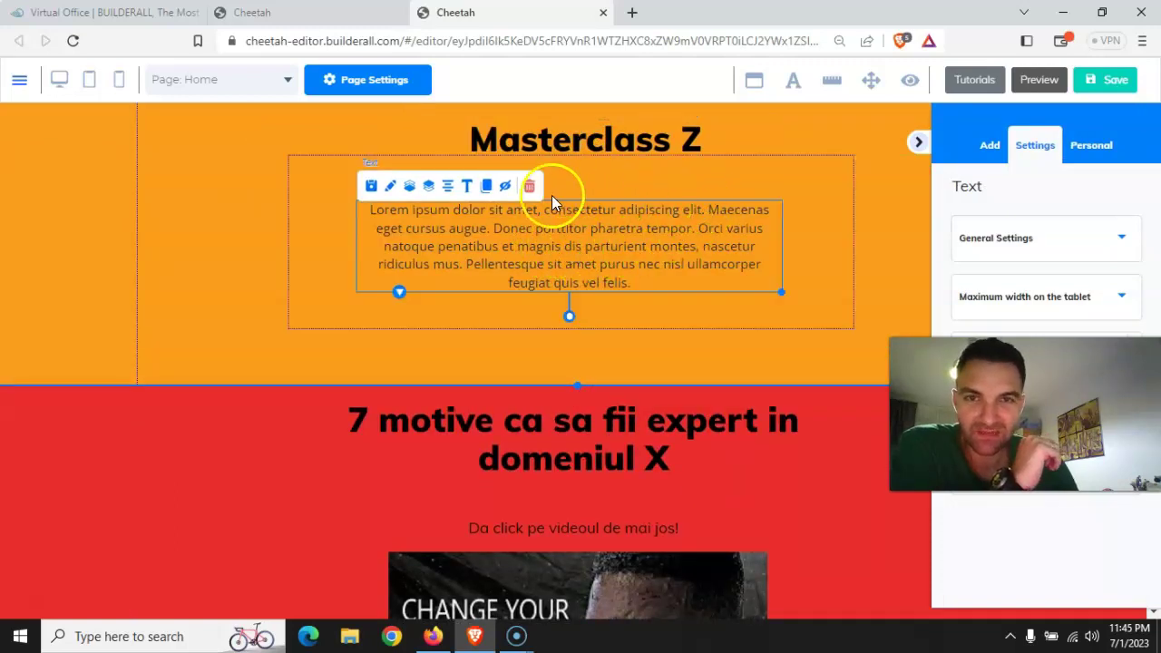
{"action": "left_click", "coordinate": [529, 186]}
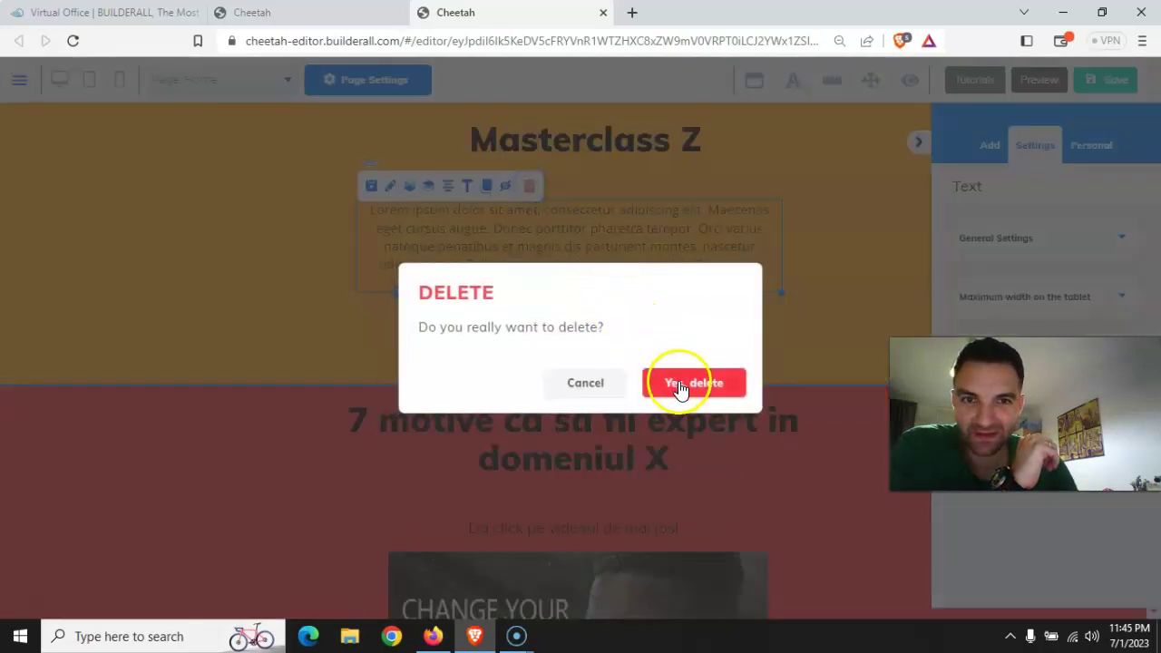
{"action": "left_click", "coordinate": [681, 386]}
{"action": "left_click_drag", "start_coordinate": [582, 387], "coordinate": [545, 179]}
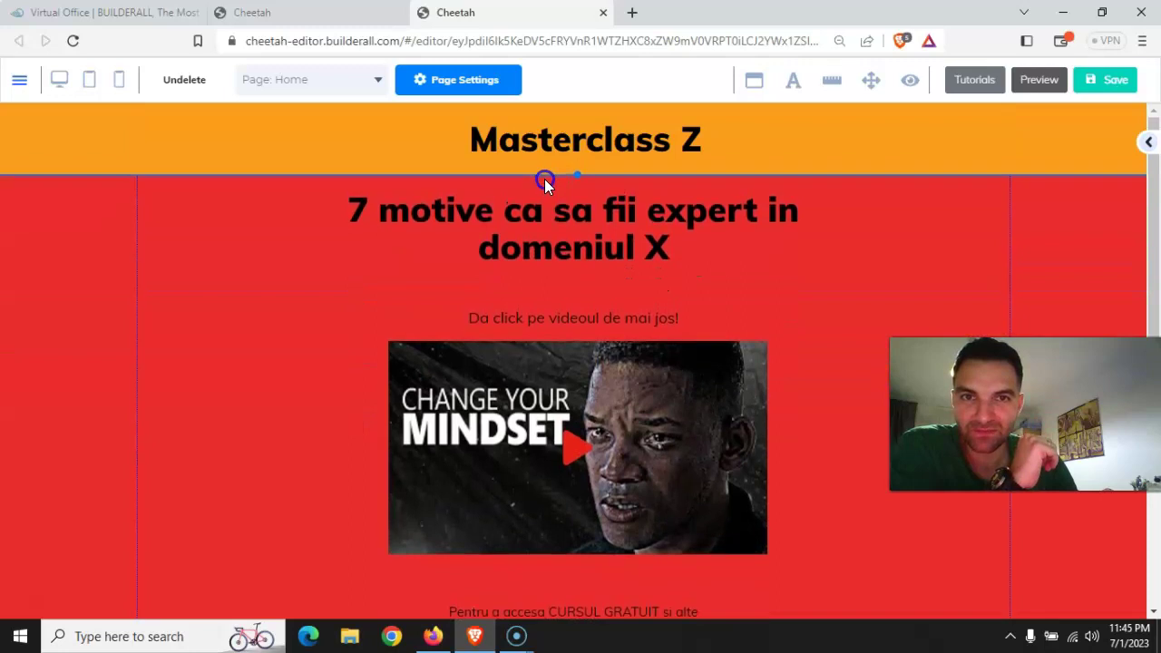
{"action": "left_click", "coordinate": [197, 280]}
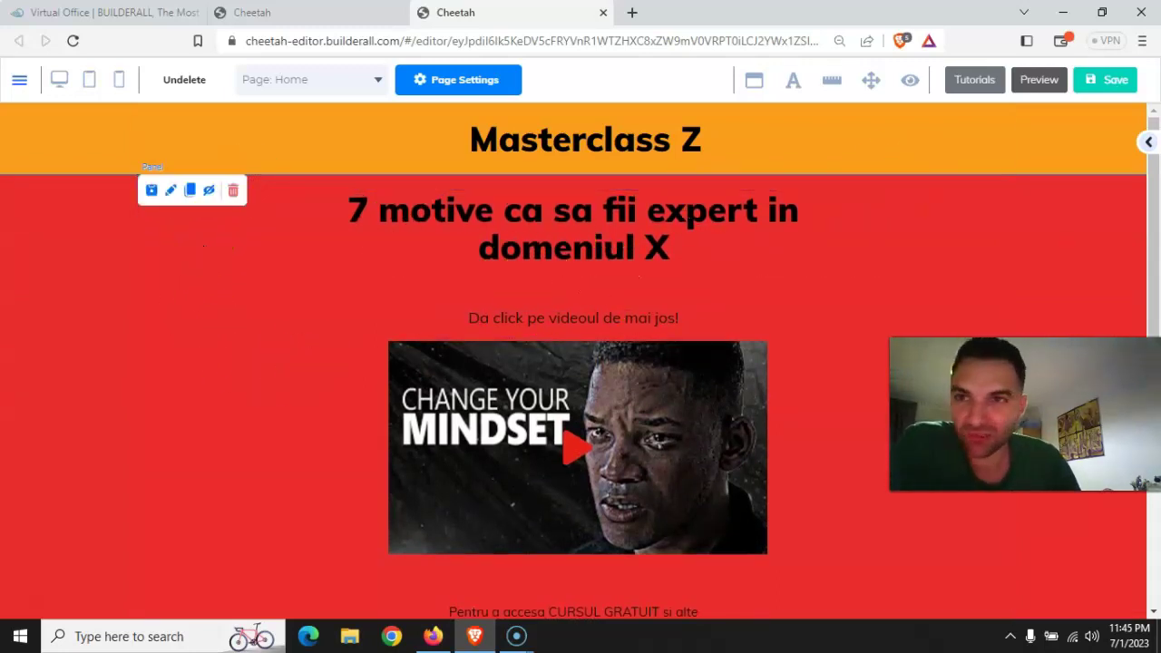
Inspect the mobile layout and the empty box above the Masterclass Z title, and return to the desktop layout
{"action": "left_click", "coordinate": [121, 83]}
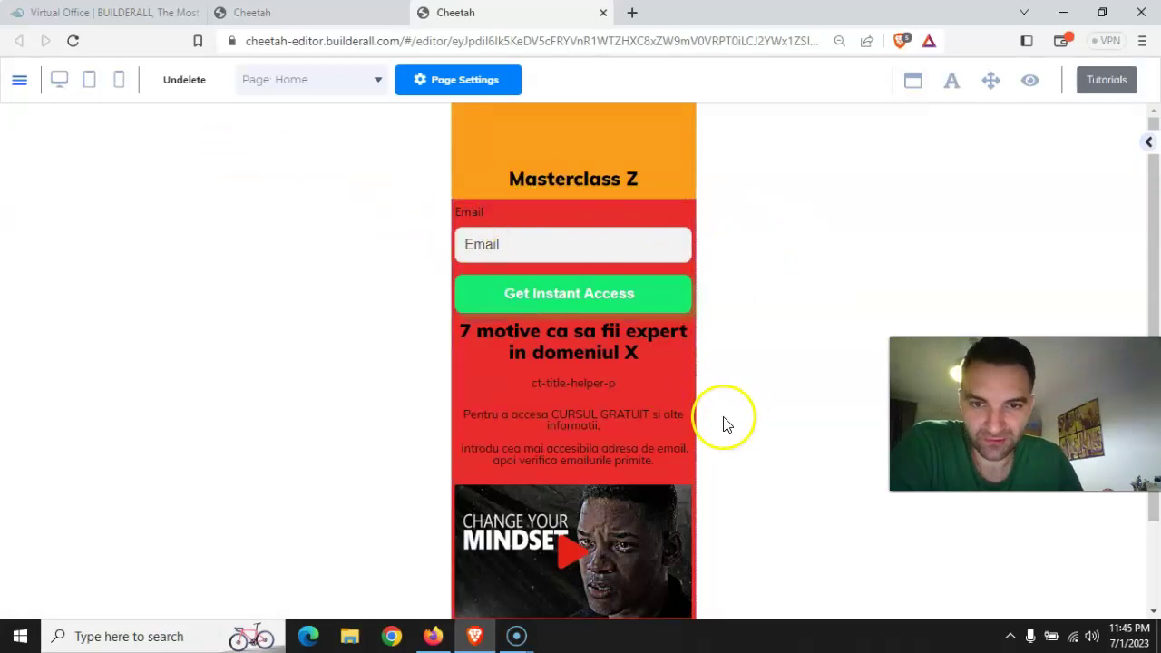
{"action": "scroll", "coordinate": [653, 408], "scroll_direction": "down", "scroll_amount": 2}
{"action": "scroll", "coordinate": [598, 366], "scroll_direction": "up", "scroll_amount": 2}
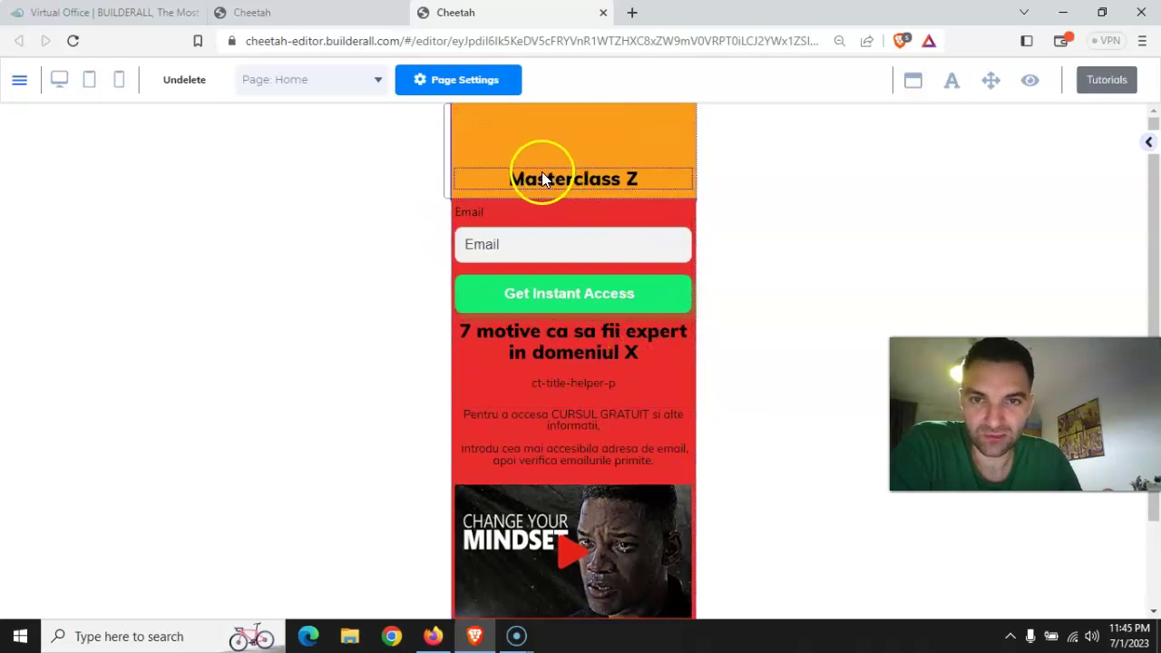
{"action": "left_click", "coordinate": [526, 140]}
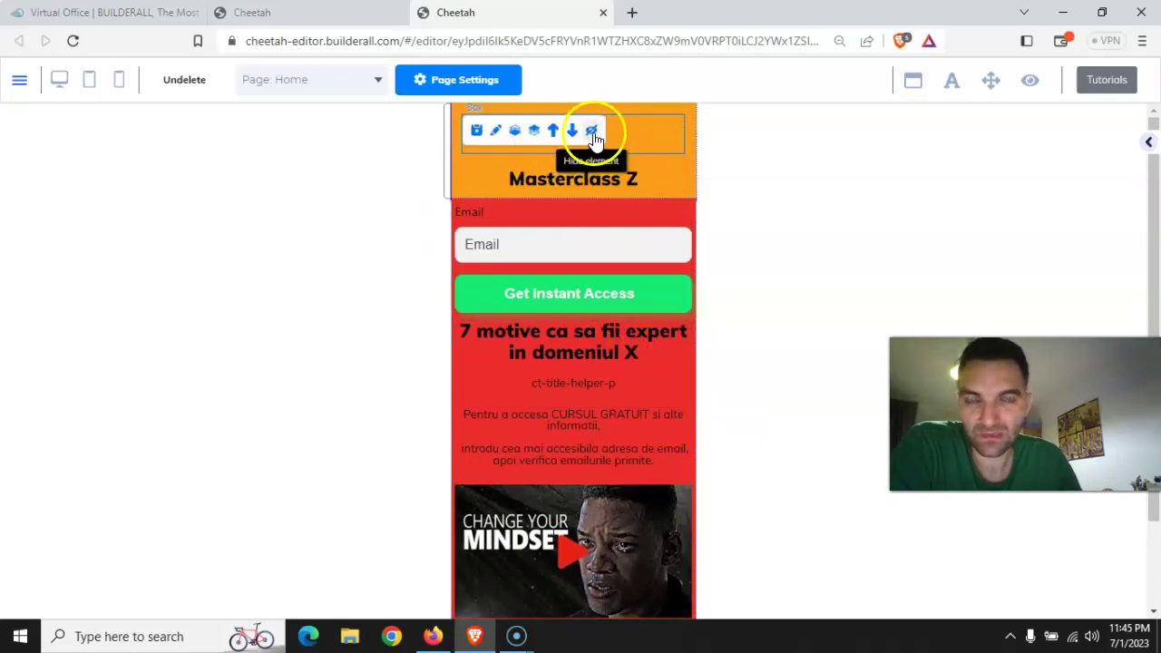
{"action": "left_click", "coordinate": [58, 80]}
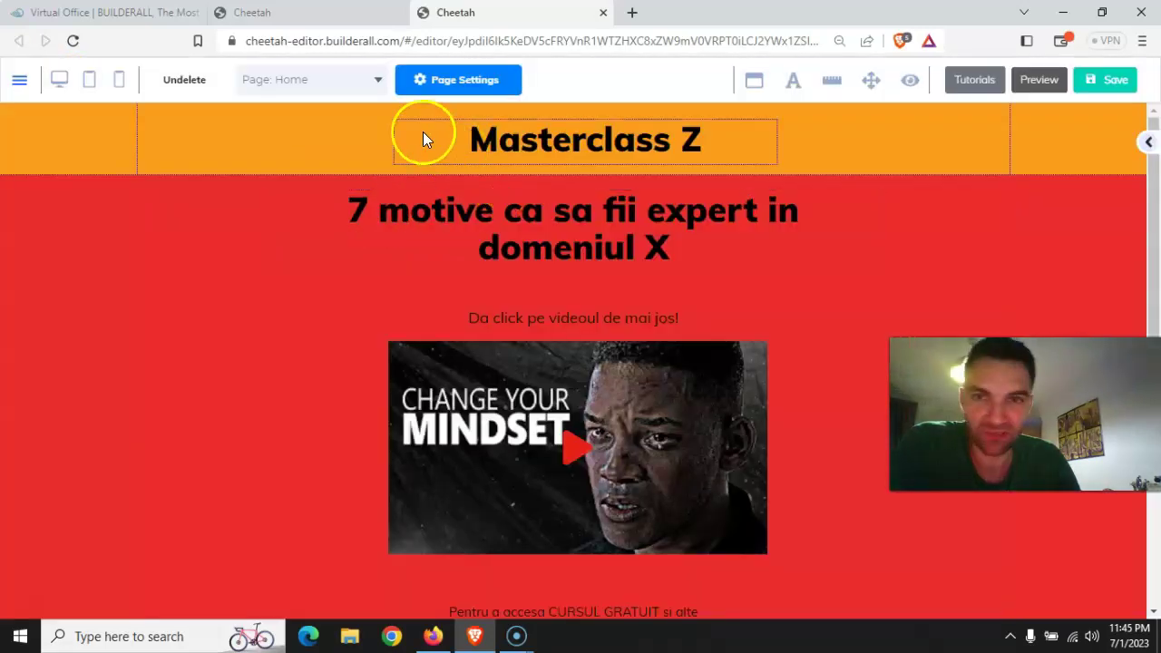
Delete the empty box under the Masterclass Z title and shrink the orange header panel back around the title
{"action": "left_click", "coordinate": [332, 143]}
{"action": "left_click_drag", "start_coordinate": [572, 173], "coordinate": [600, 451]}
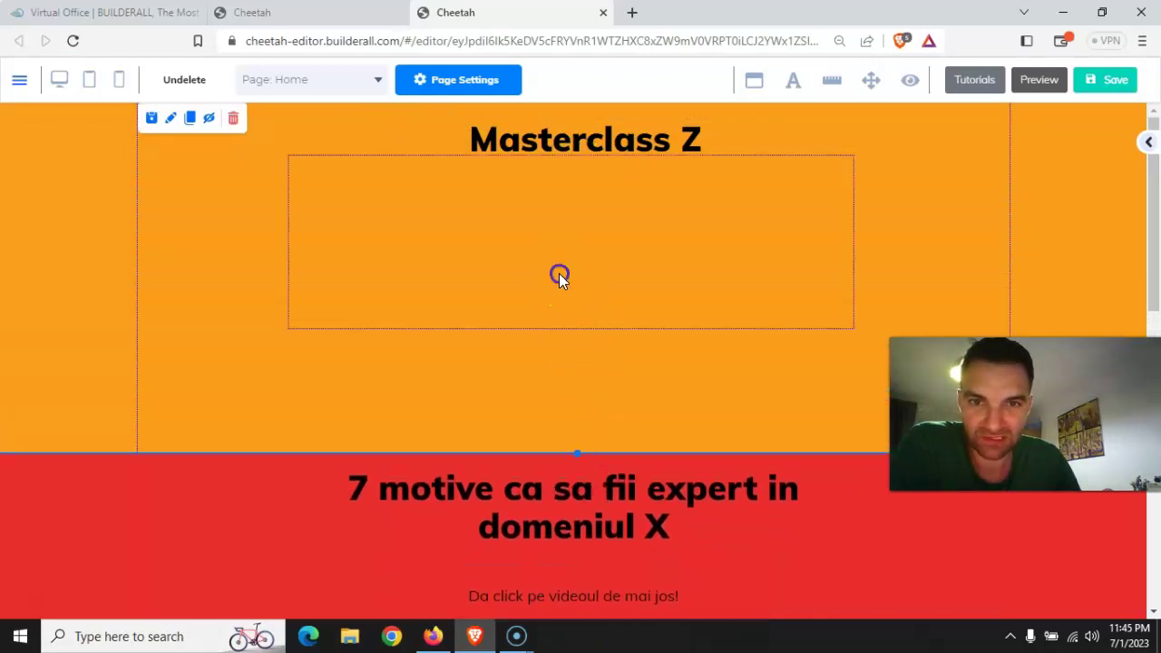
{"action": "left_click", "coordinate": [559, 273]}
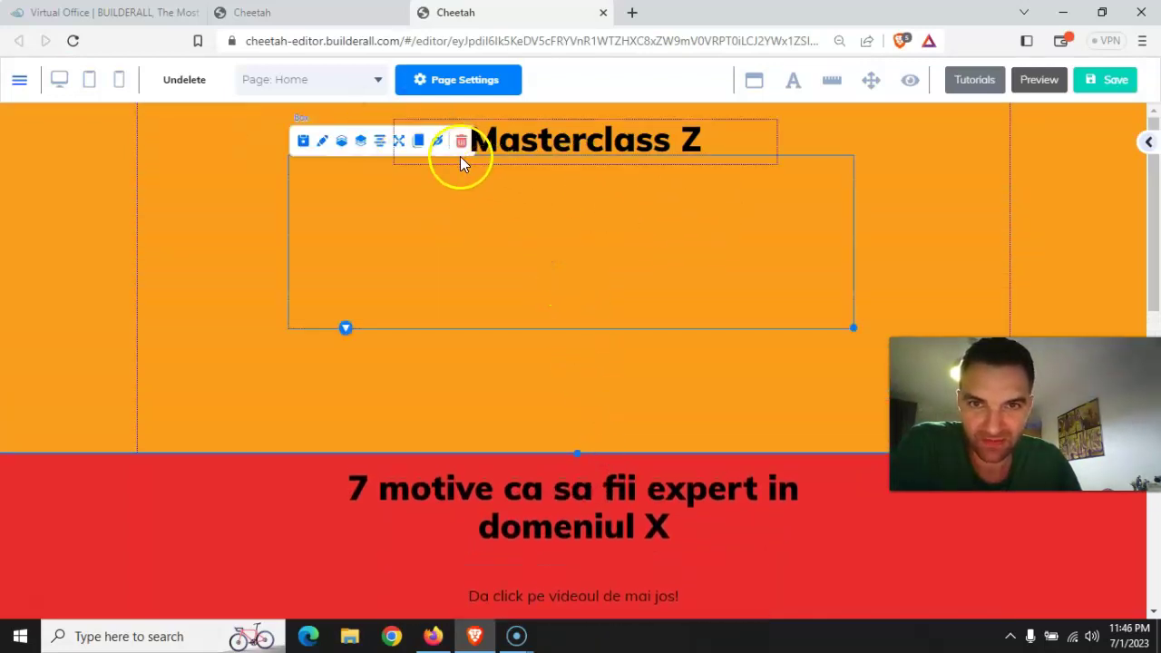
{"action": "left_click_drag", "start_coordinate": [423, 223], "coordinate": [416, 312]}
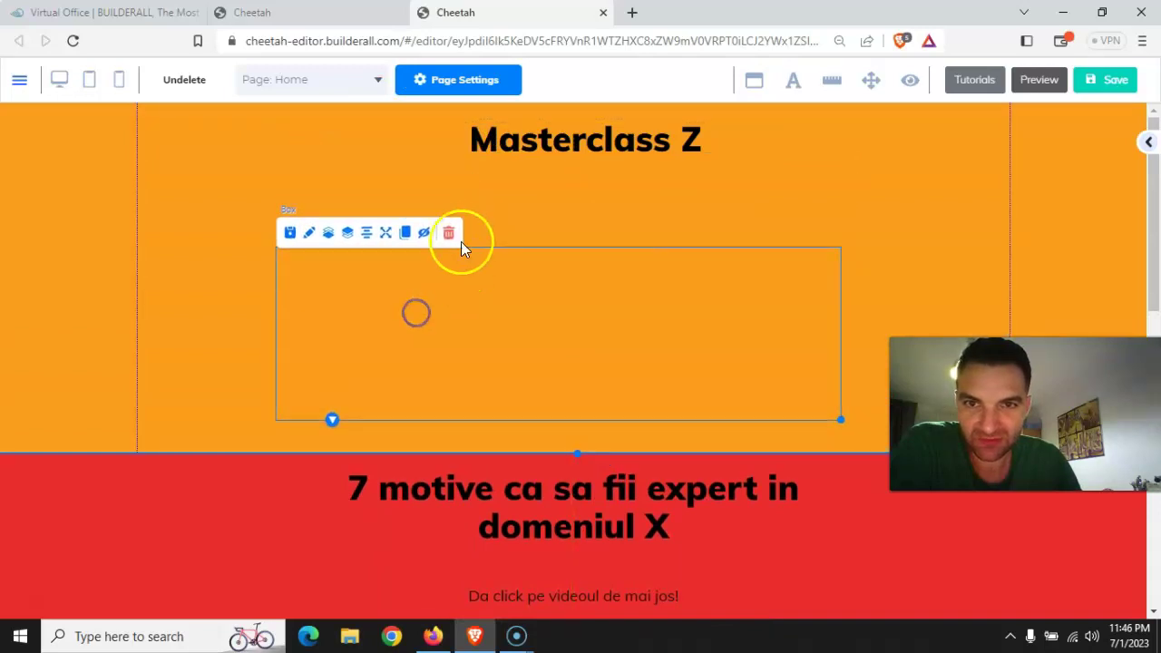
{"action": "left_click", "coordinate": [449, 233]}
{"action": "left_click", "coordinate": [731, 382]}
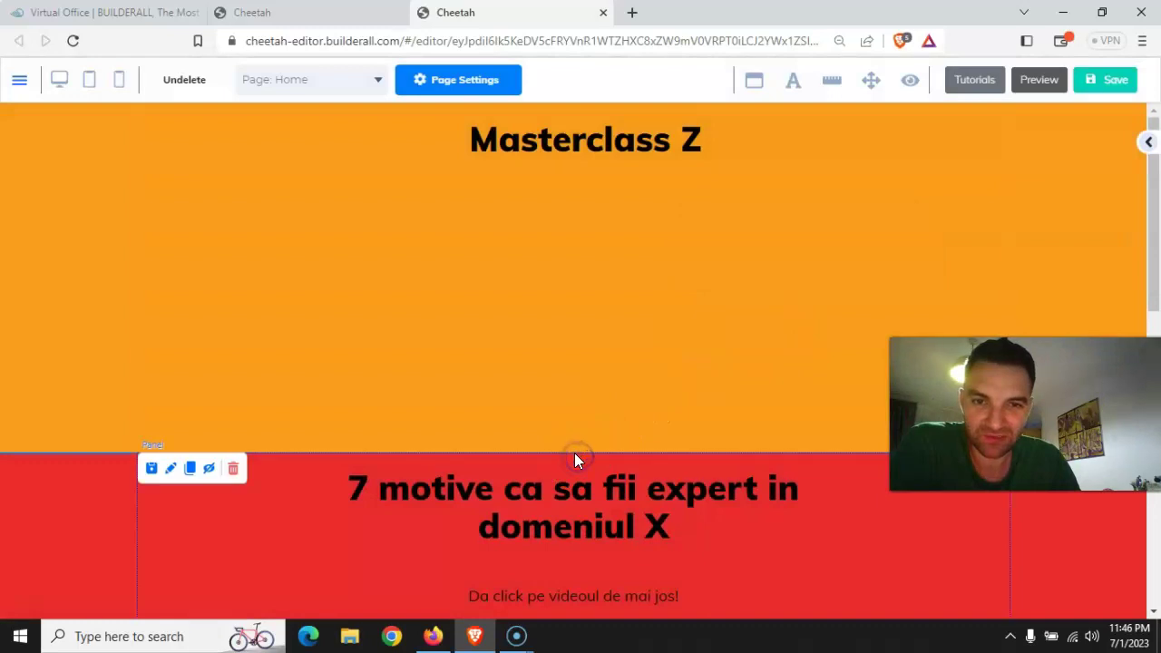
{"action": "left_click_drag", "start_coordinate": [575, 445], "coordinate": [526, 179]}
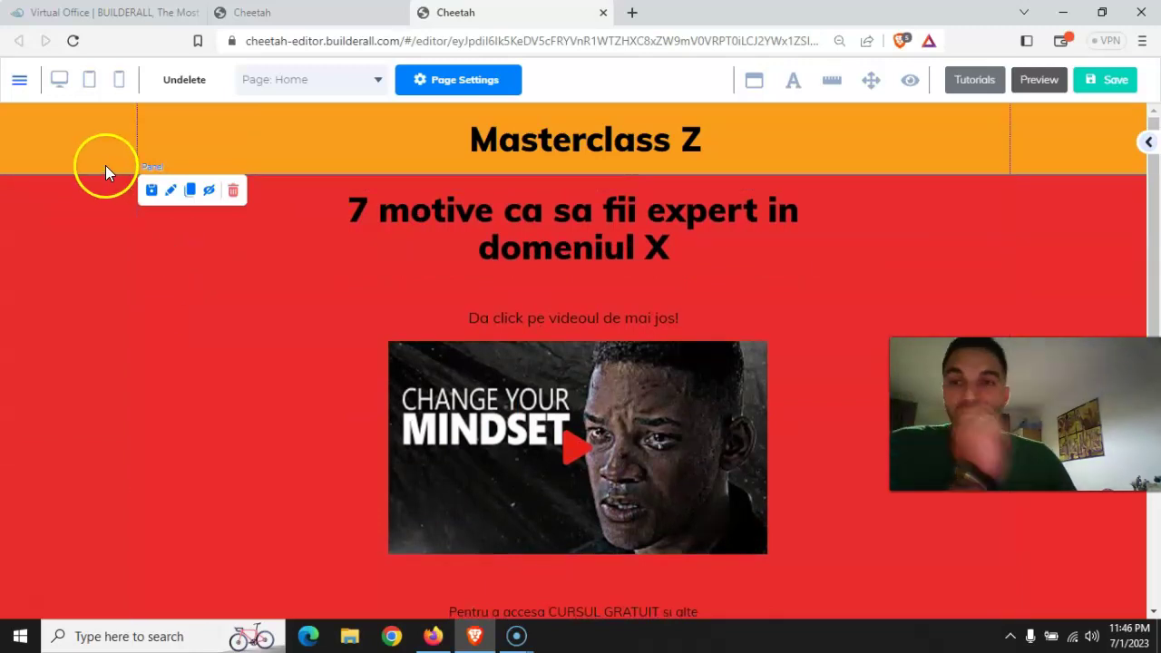
In the mobile layout, move the MailingBoss form down two positions, below the ct-title-helper-p text
{"action": "left_click", "coordinate": [116, 82]}
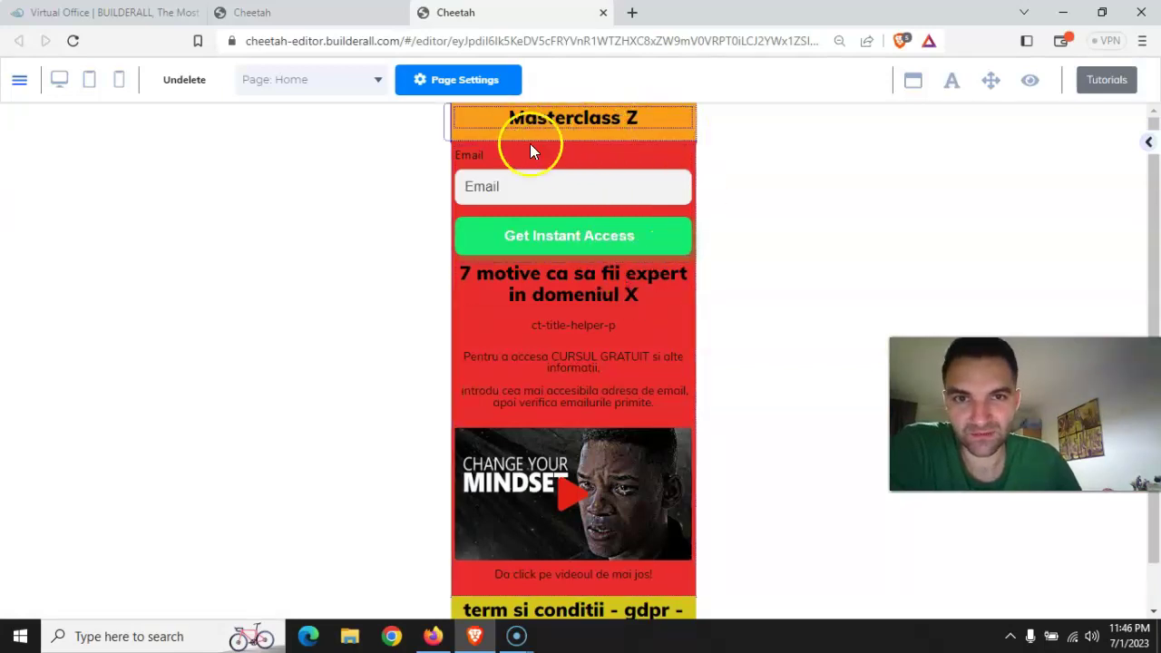
{"action": "left_click", "coordinate": [556, 213]}
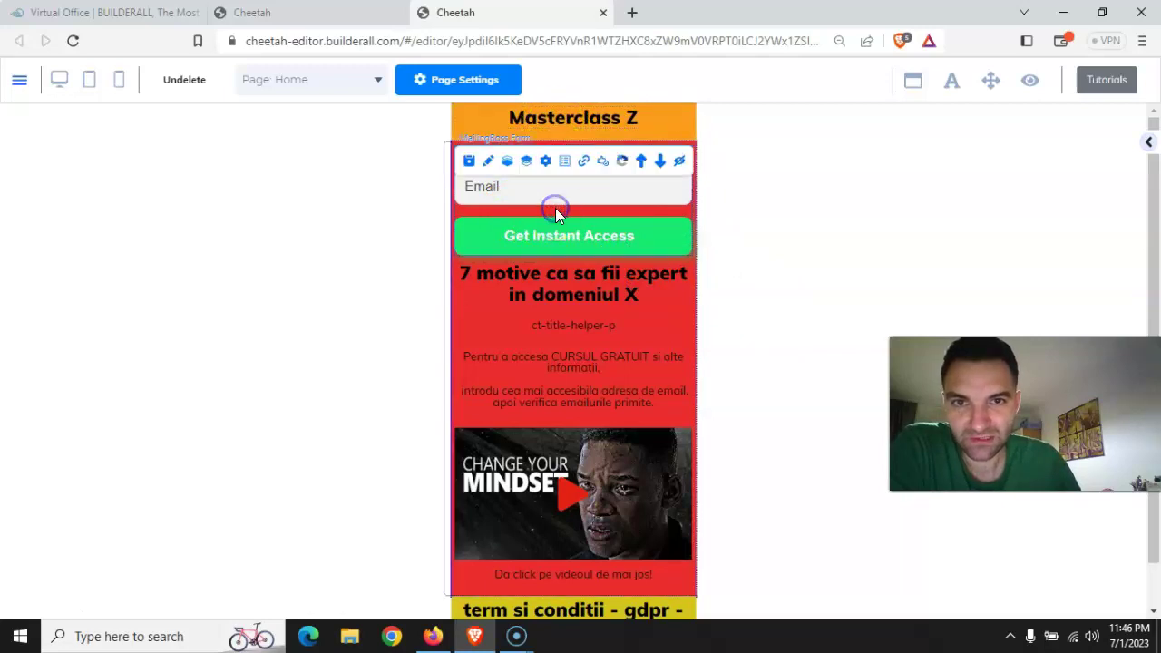
{"action": "left_click", "coordinate": [661, 161]}
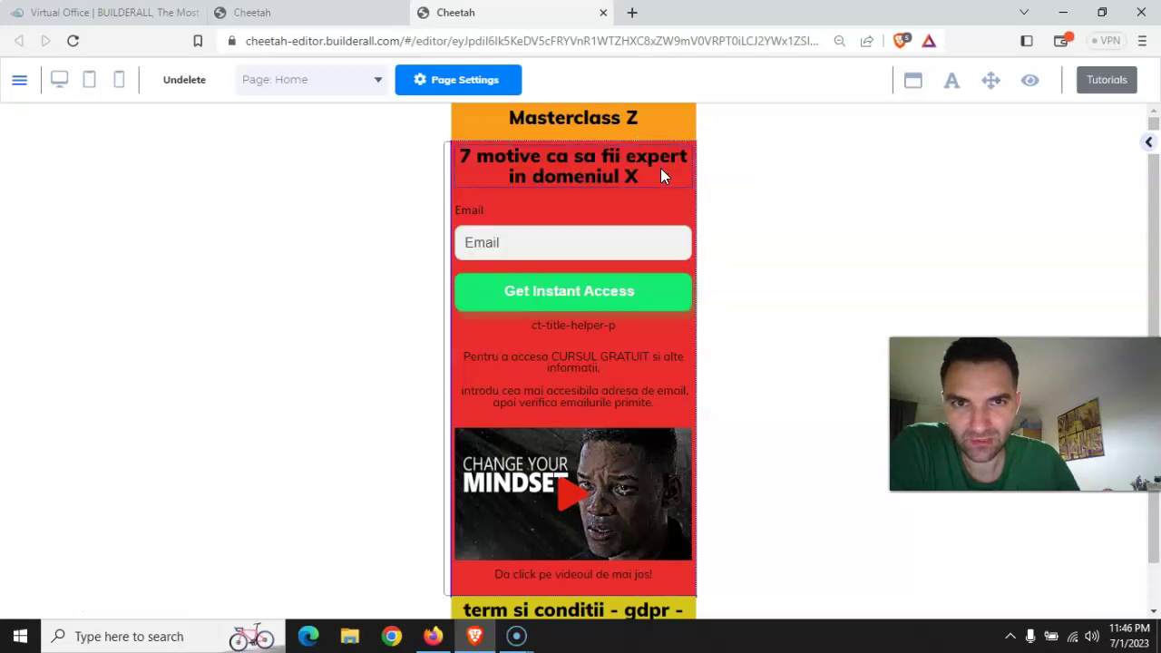
{"action": "left_click", "coordinate": [588, 263]}
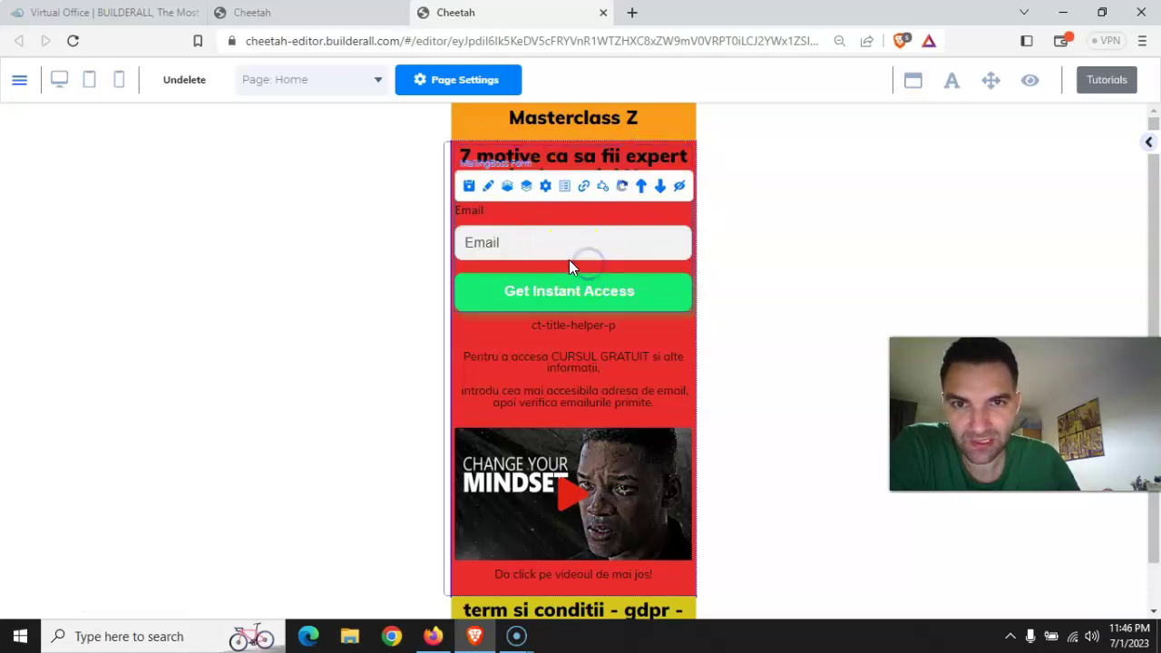
{"action": "left_click", "coordinate": [661, 186]}
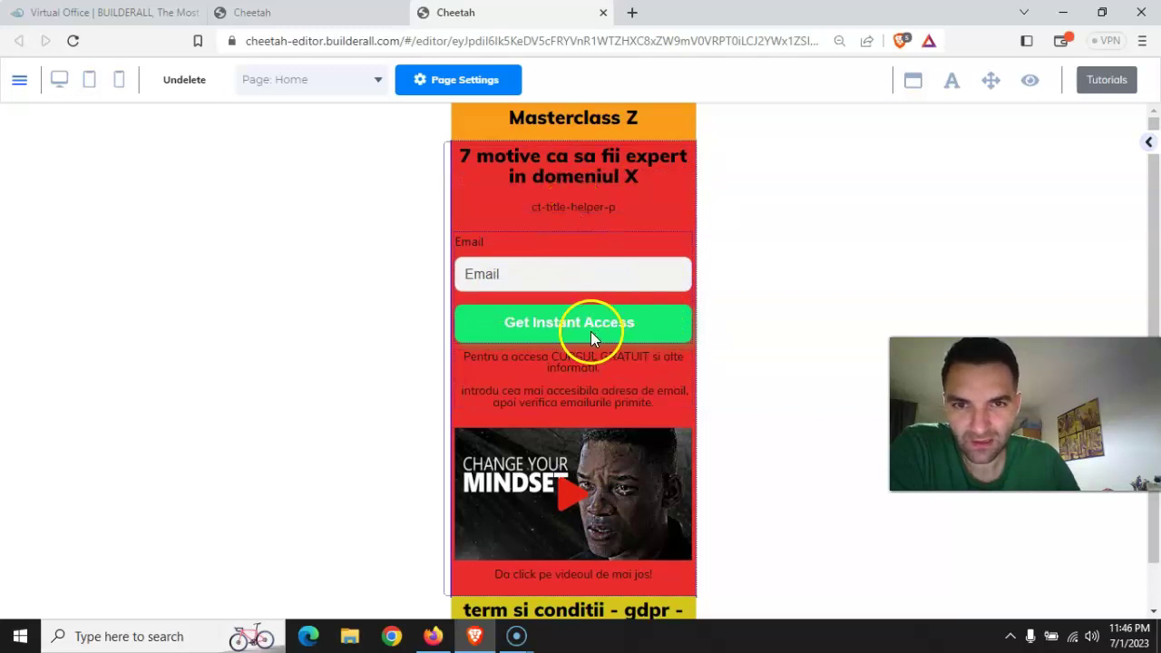
In the mobile layout, move the YouTube video up two positions, above the MailingBoss email form
{"action": "left_click", "coordinate": [591, 464]}
{"action": "left_click", "coordinate": [544, 415]}
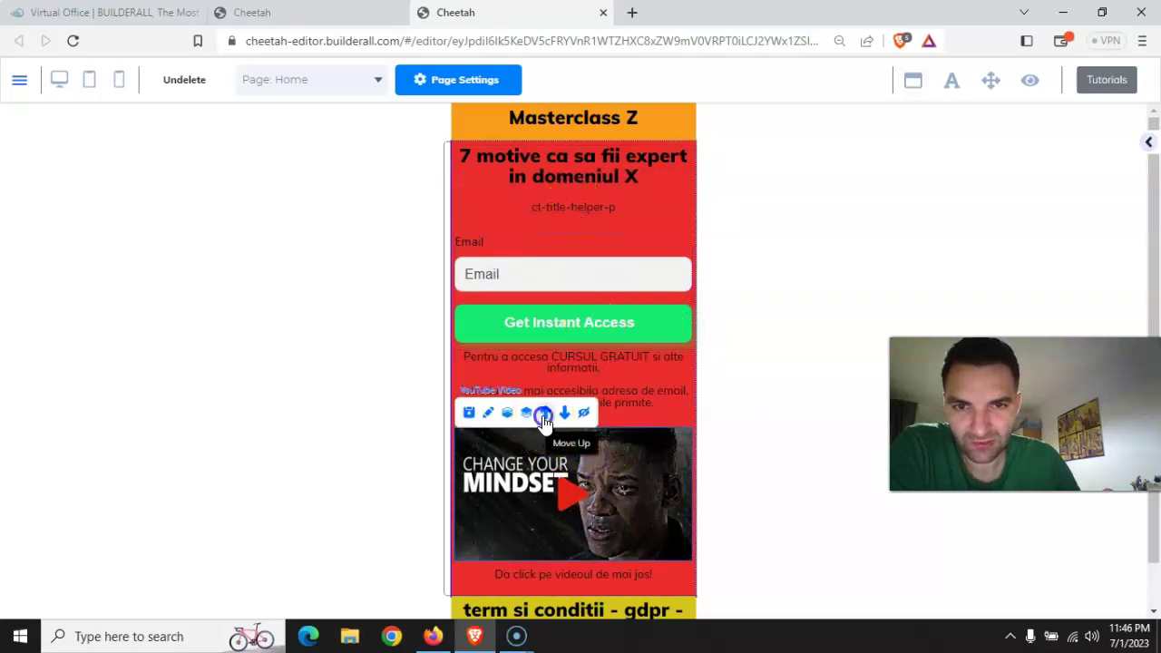
{"action": "left_click", "coordinate": [544, 418]}
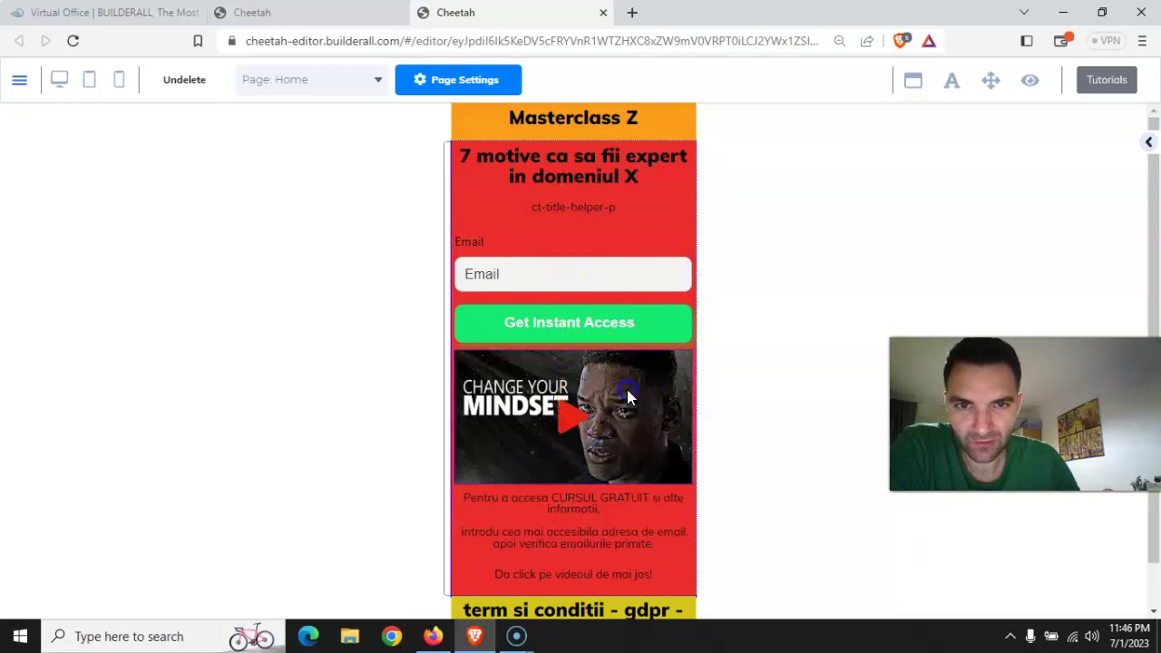
{"action": "left_click", "coordinate": [555, 361]}
{"action": "left_click", "coordinate": [545, 336]}
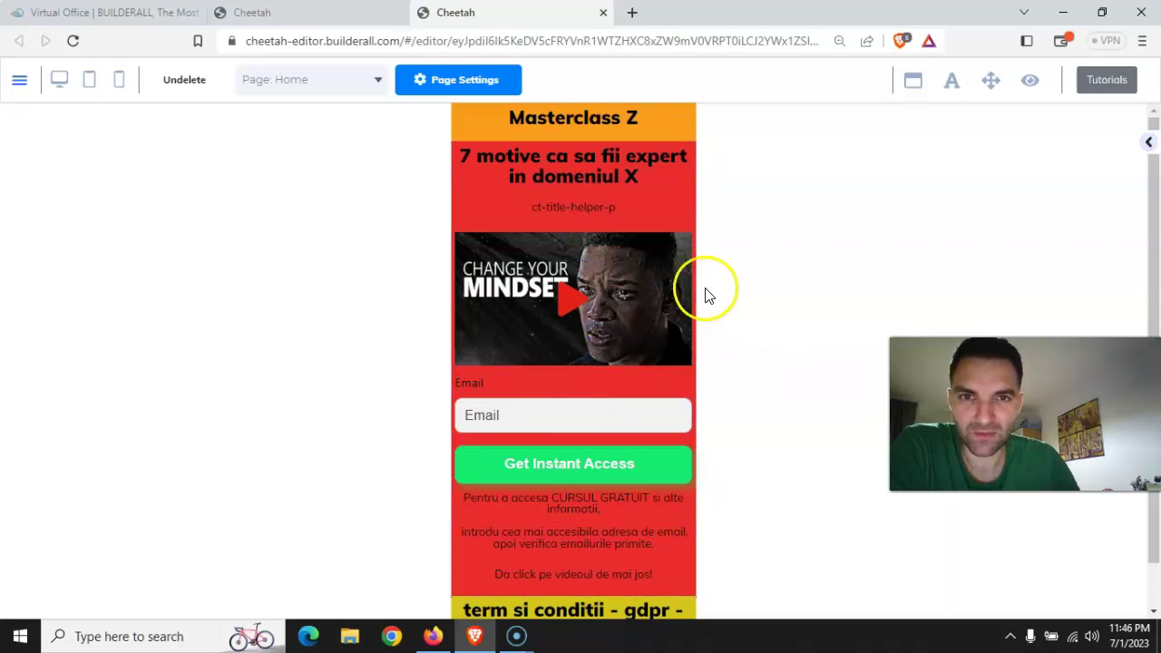
Move the "Da click pe videoul de mai jos!" text up until it sits directly above the YouTube video
{"action": "left_click", "coordinate": [598, 574]}
{"action": "left_click", "coordinate": [564, 554]}
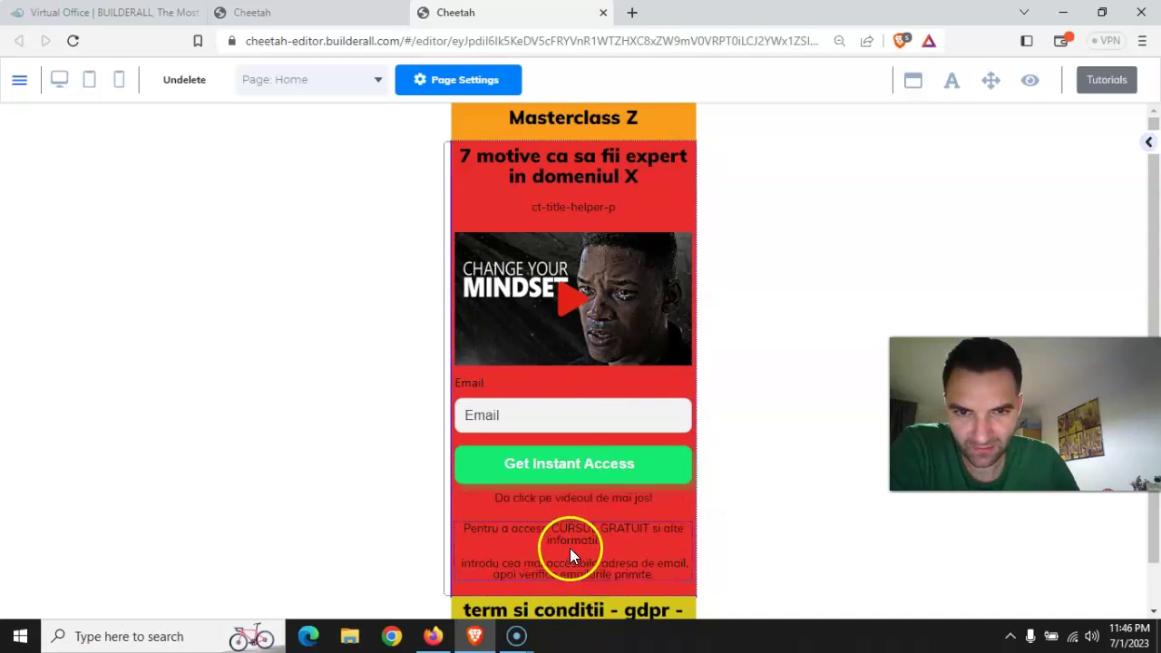
{"action": "left_click", "coordinate": [576, 503]}
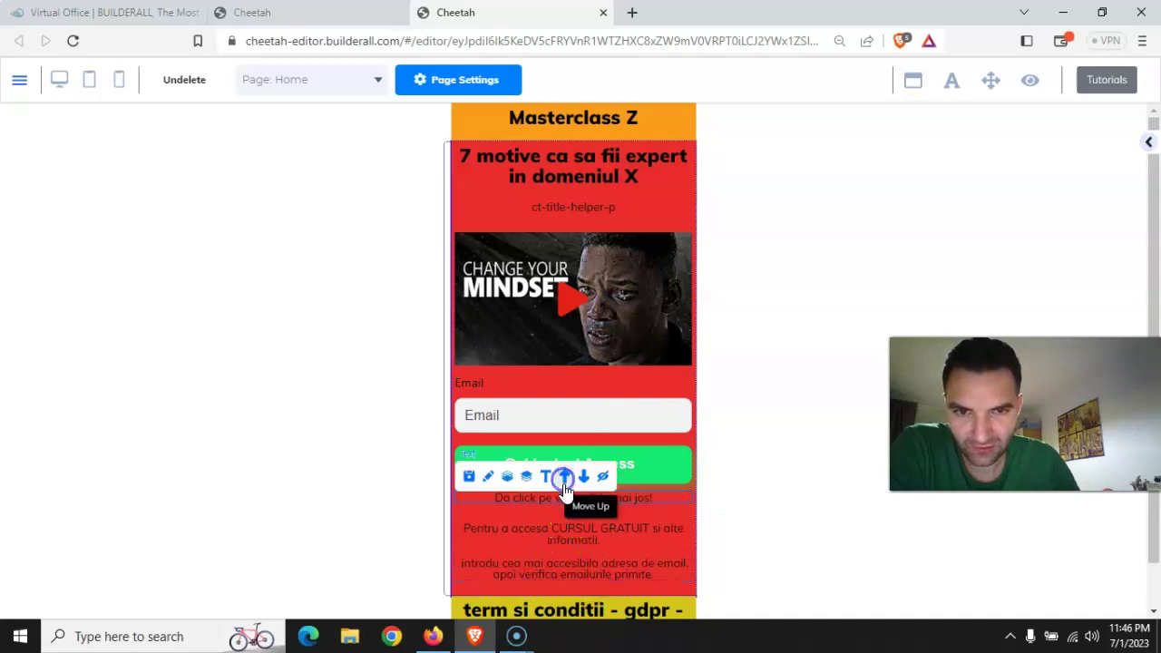
{"action": "left_click", "coordinate": [553, 381]}
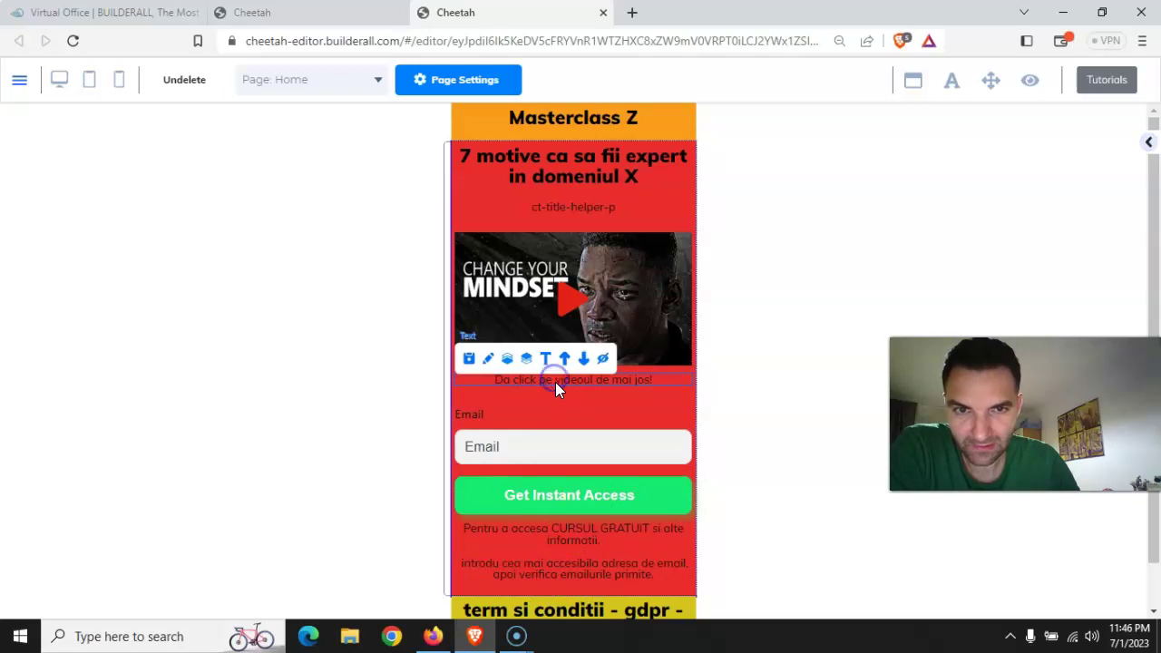
{"action": "left_click", "coordinate": [581, 391]}
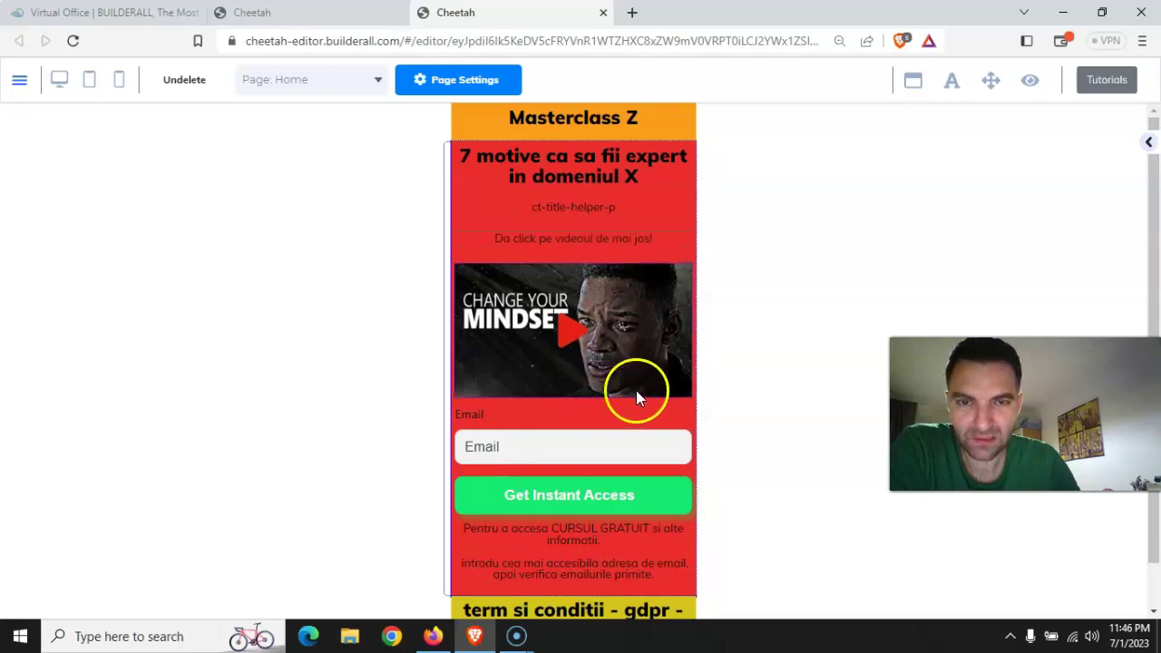
Move the "Pentru a accesa CURSUL GRATUIT" text up one position, between the video and the email form
{"action": "scroll", "coordinate": [624, 324], "scroll_direction": "down", "scroll_amount": 1}
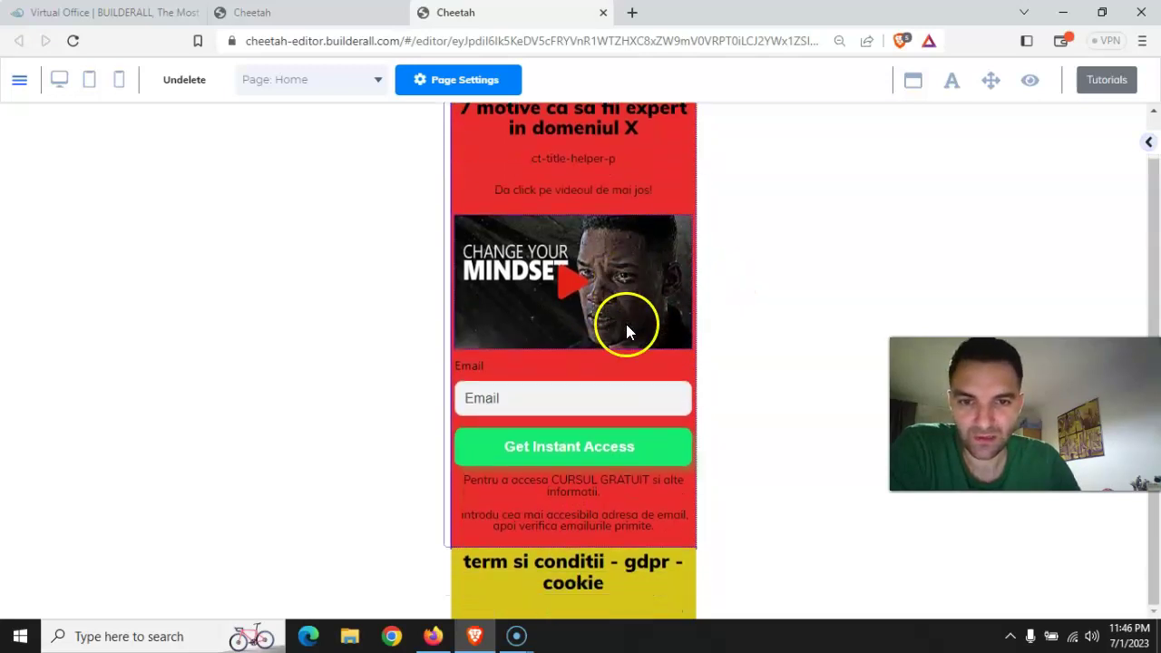
{"action": "scroll", "coordinate": [621, 337], "scroll_direction": "up", "scroll_amount": 1}
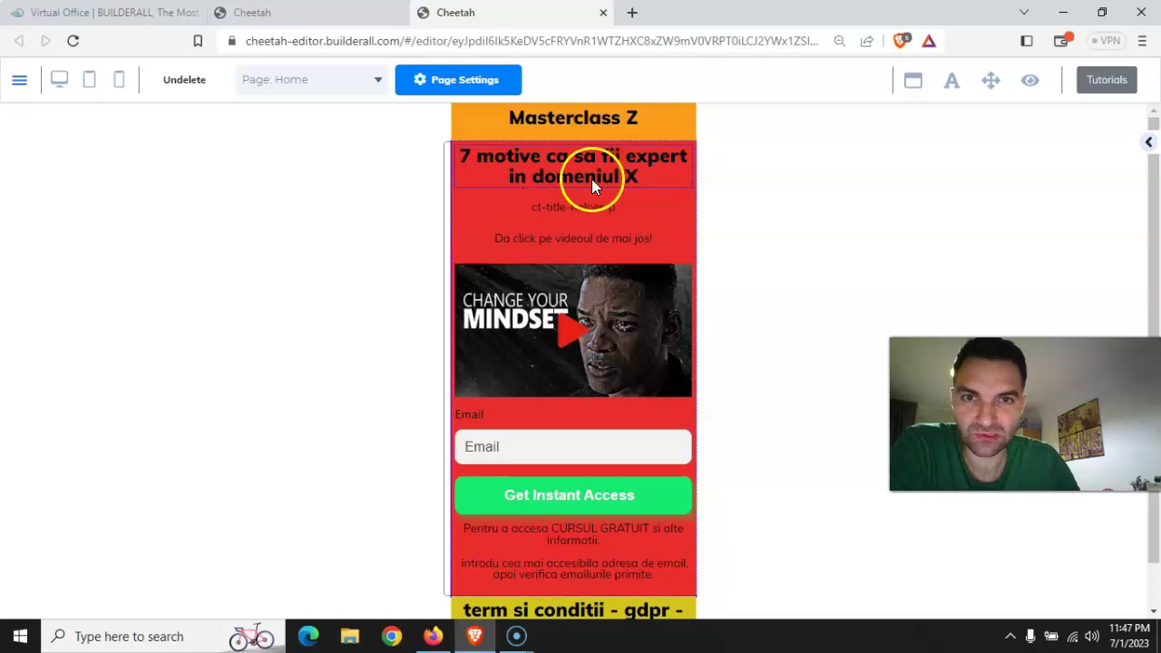
{"action": "scroll", "coordinate": [572, 286], "scroll_direction": "down", "scroll_amount": 1}
{"action": "scroll", "coordinate": [590, 263], "scroll_direction": "up", "scroll_amount": 1}
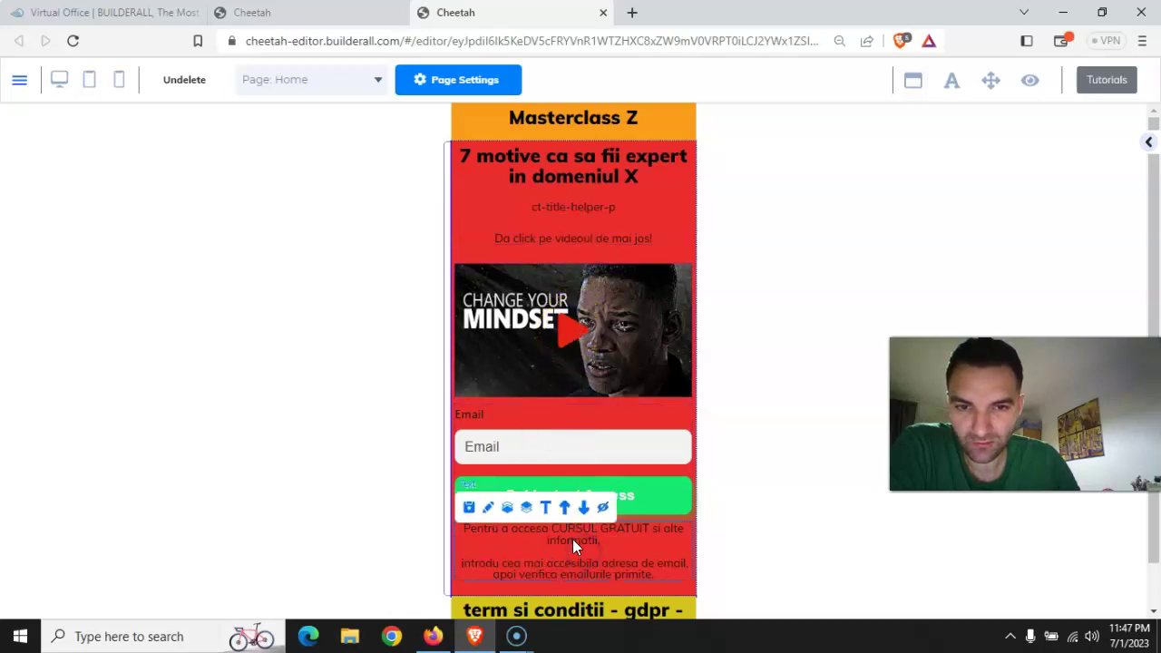
{"action": "left_click", "coordinate": [566, 509]}
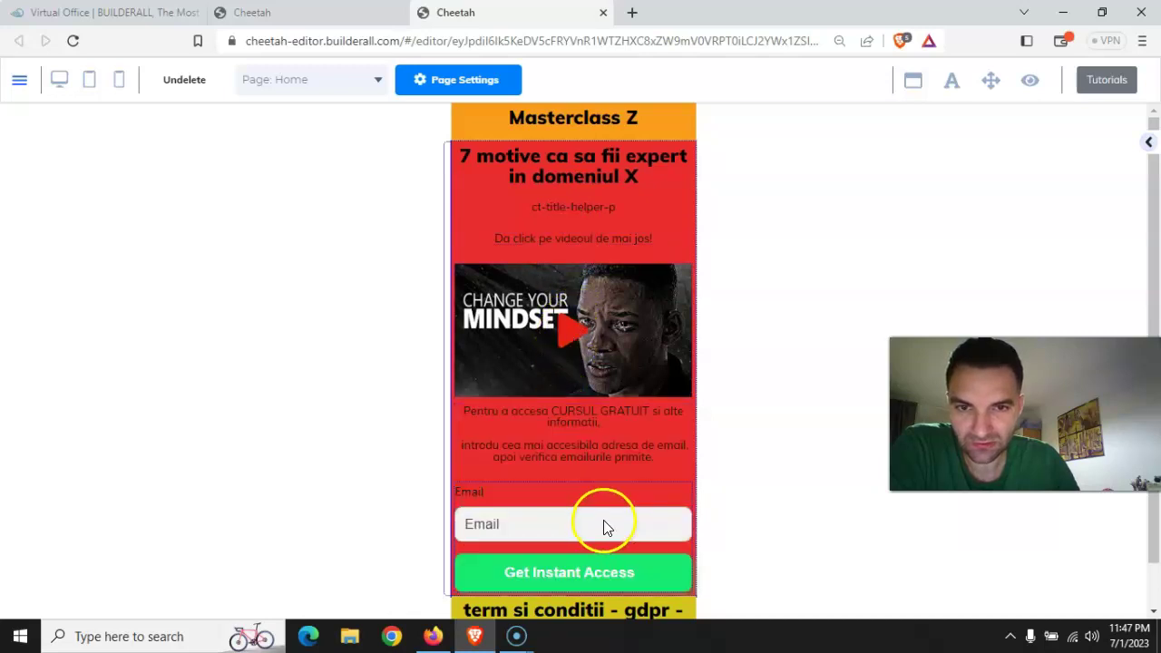
Check the order of the mobile page's elements from the Masterclass Z title to the terms and cookie footer
{"action": "scroll", "coordinate": [591, 427], "scroll_direction": "down", "scroll_amount": 1}
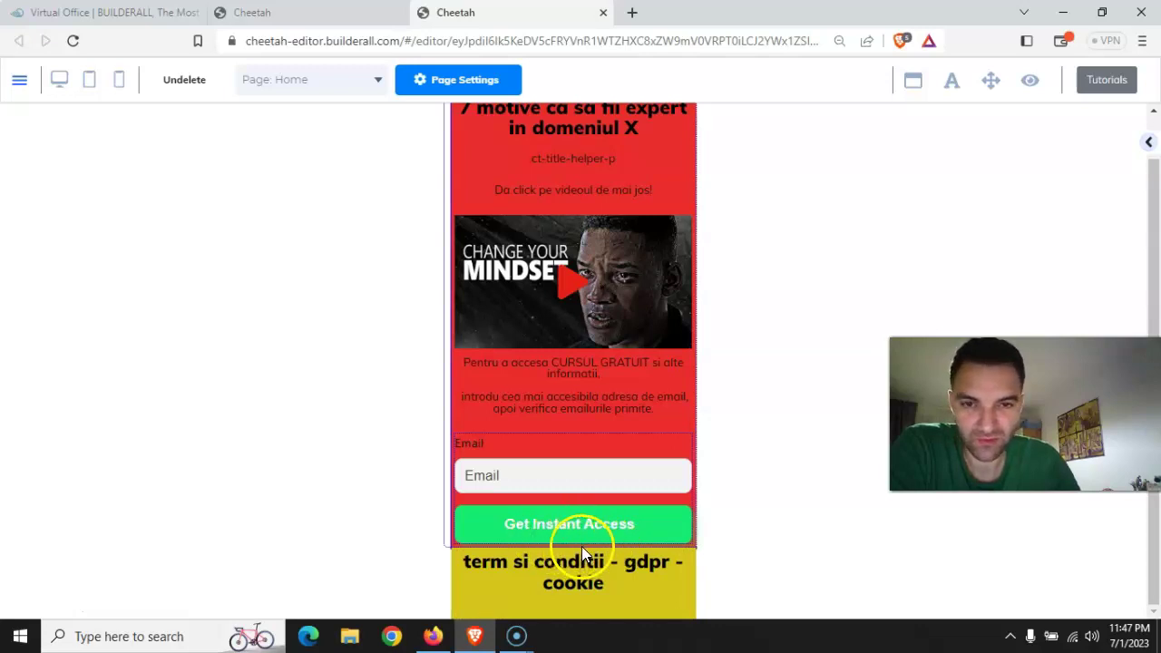
{"action": "scroll", "coordinate": [577, 495], "scroll_direction": "up", "scroll_amount": 2}
{"action": "scroll", "coordinate": [581, 500], "scroll_direction": "down", "scroll_amount": 1}
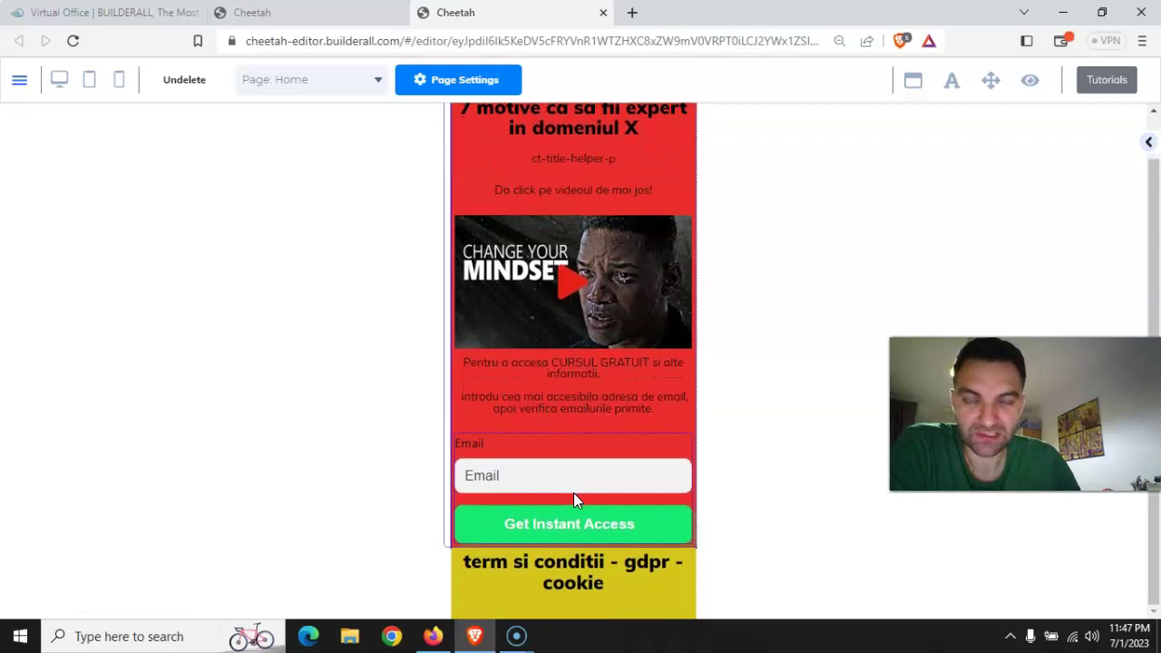
{"action": "scroll", "coordinate": [573, 492], "scroll_direction": "up", "scroll_amount": 1}
{"action": "left_click", "coordinate": [562, 118]}
{"action": "left_click", "coordinate": [557, 444]}
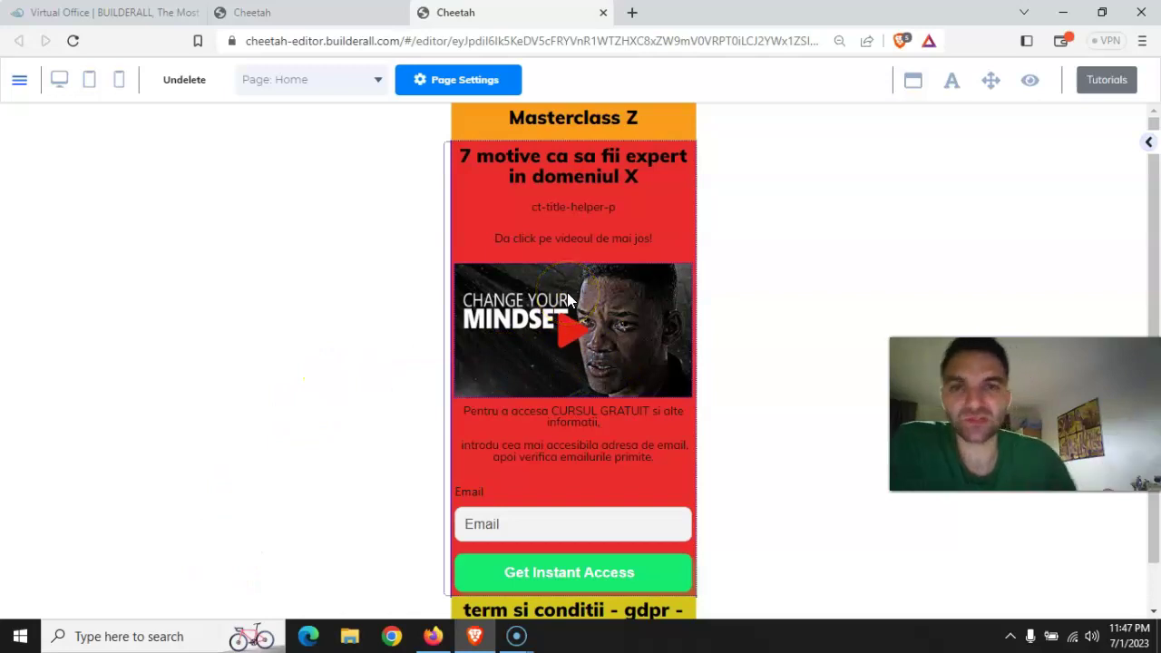
Return to the desktop layout, save the site and publish it
{"action": "left_click", "coordinate": [57, 80]}
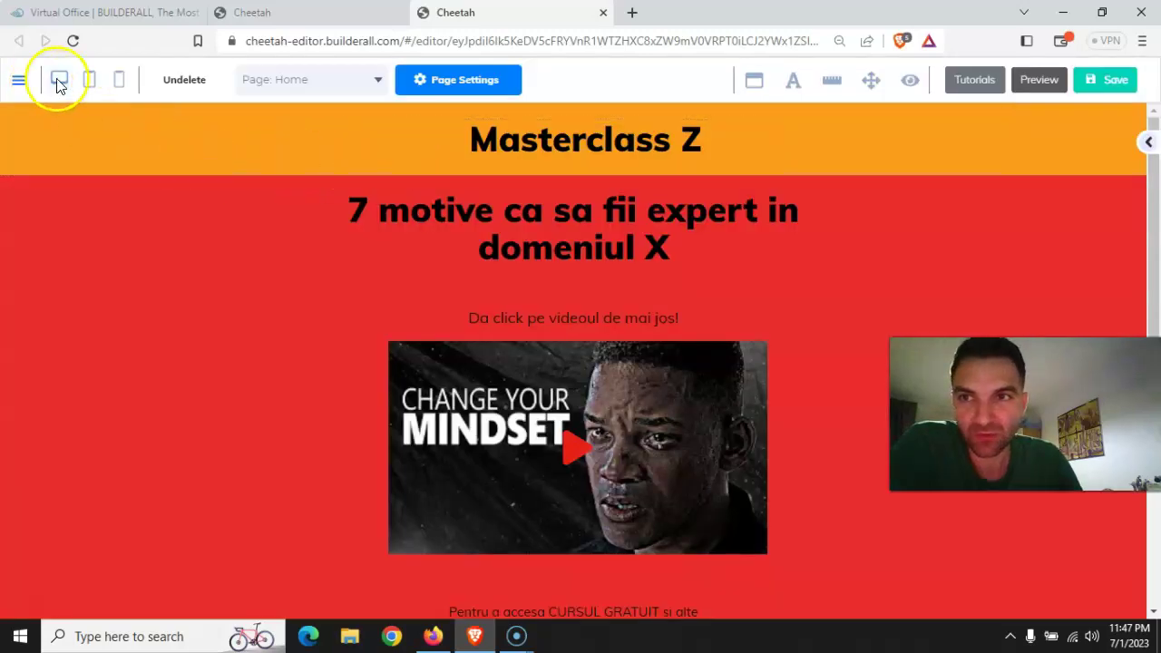
{"action": "left_click", "coordinate": [1109, 80]}
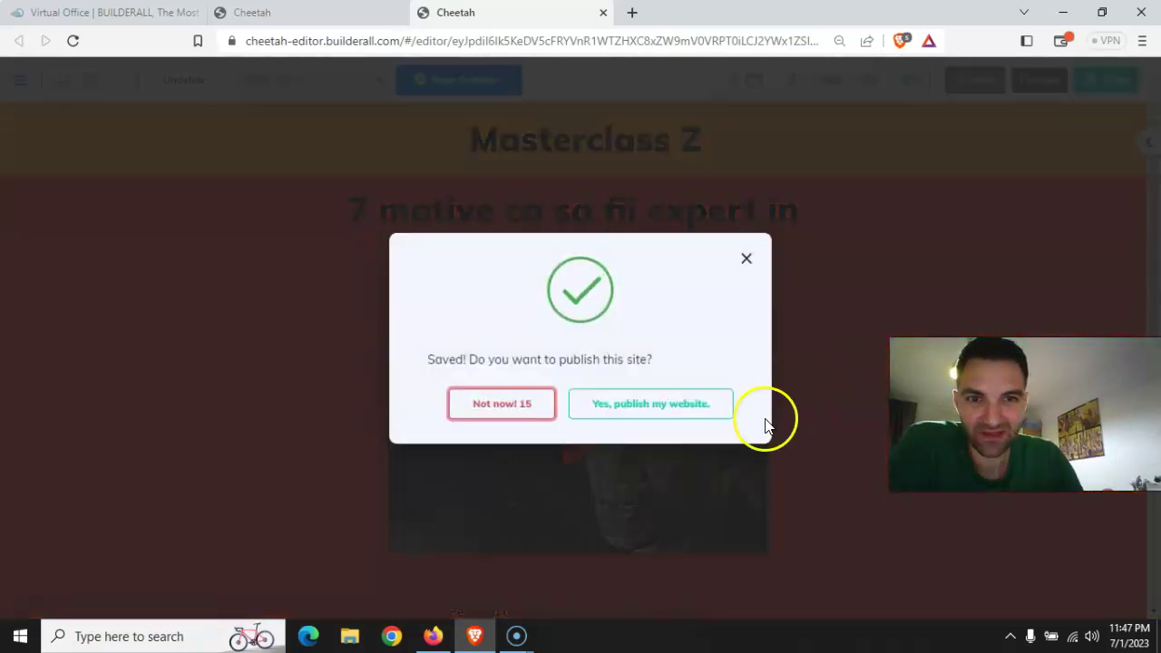
{"action": "left_click", "coordinate": [680, 408]}
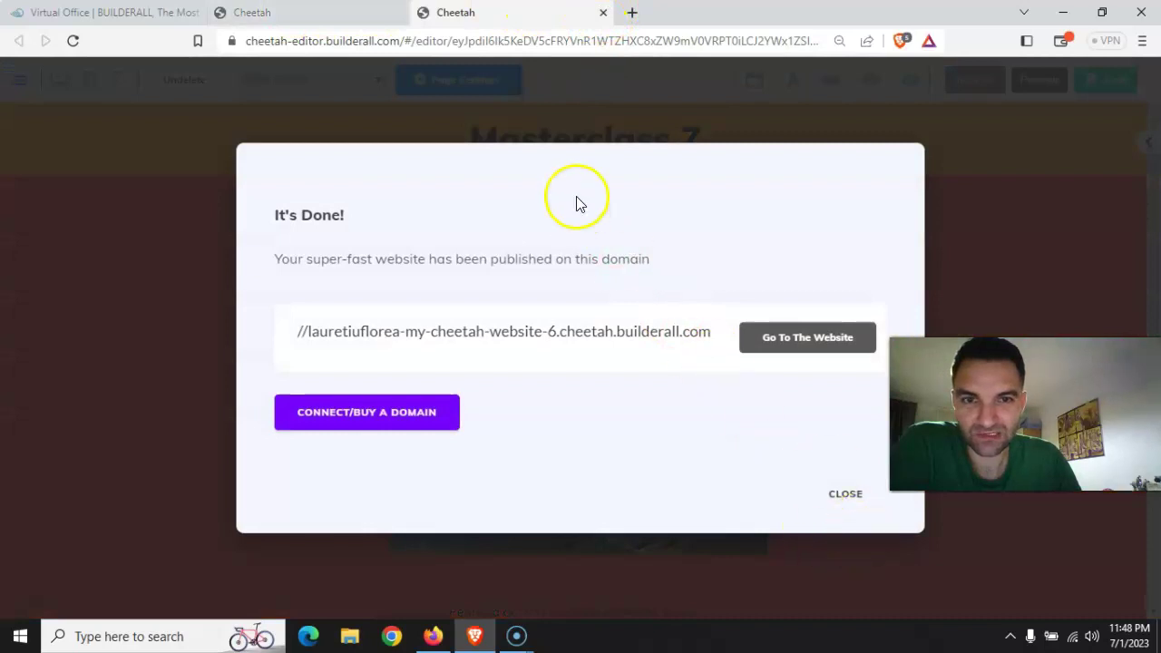
Dismiss the publish confirmation and close the website's page overview, keeping the Home page editor open
{"action": "left_click", "coordinate": [846, 496]}
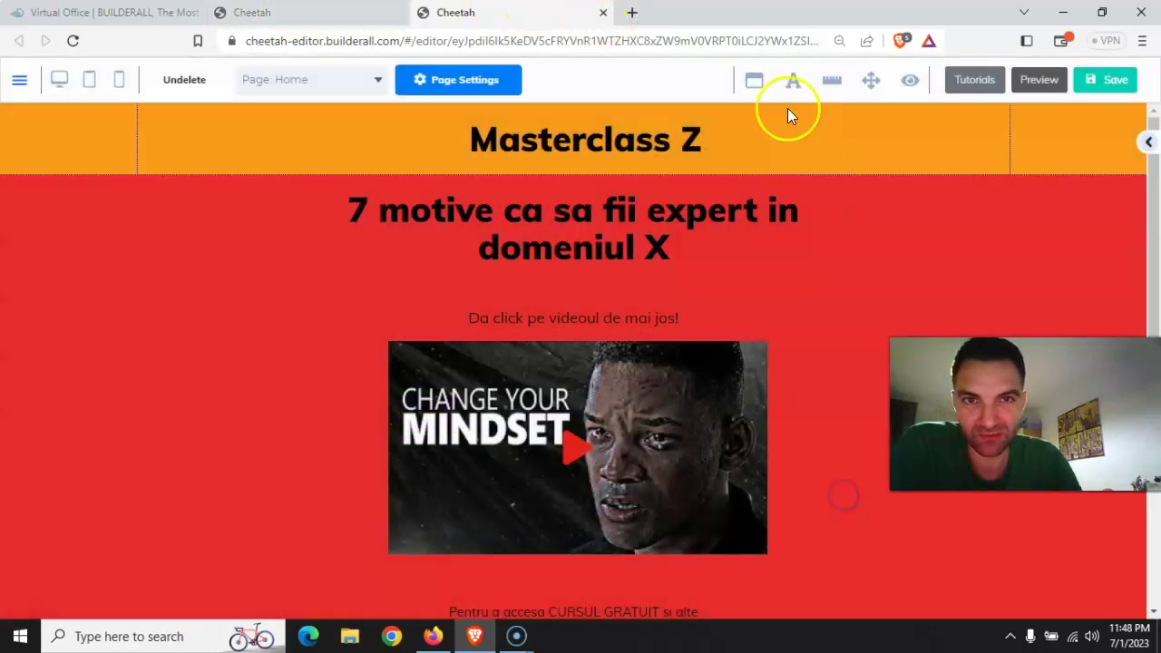
{"action": "left_click", "coordinate": [350, 14]}
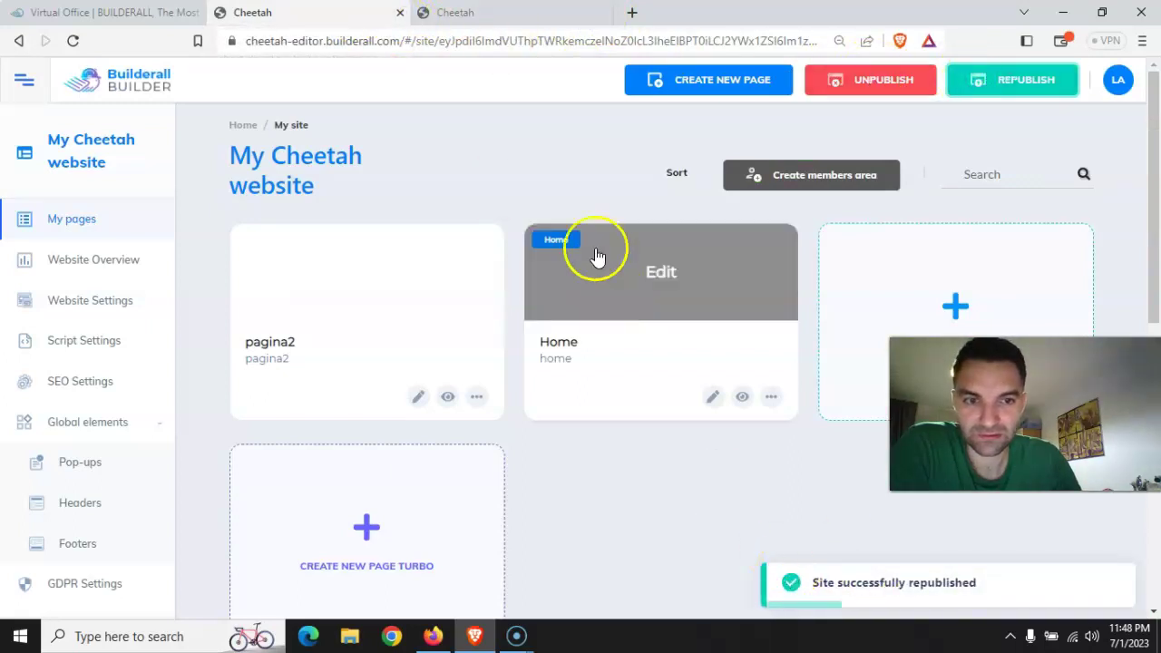
{"action": "left_click", "coordinate": [401, 12]}
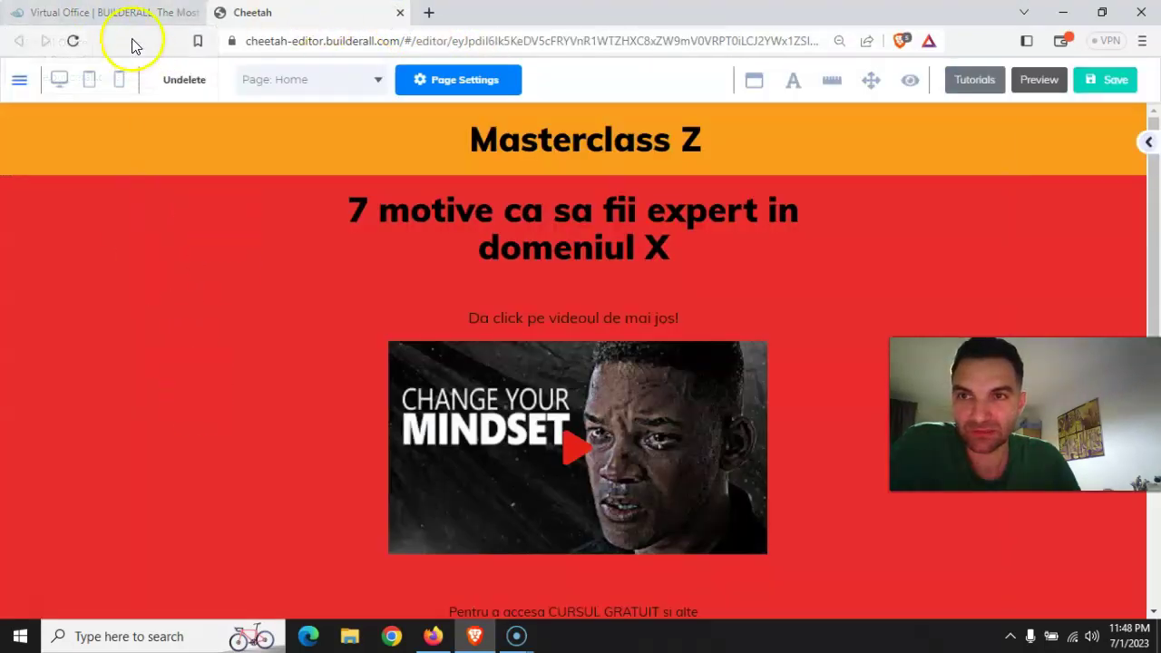
Open Mailingboss 5.0 from the Builderall office tools, keeping its browser tab after the Cheetah page editor
{"action": "left_click", "coordinate": [118, 13]}
{"action": "scroll", "coordinate": [96, 312], "scroll_direction": "up", "scroll_amount": 1}
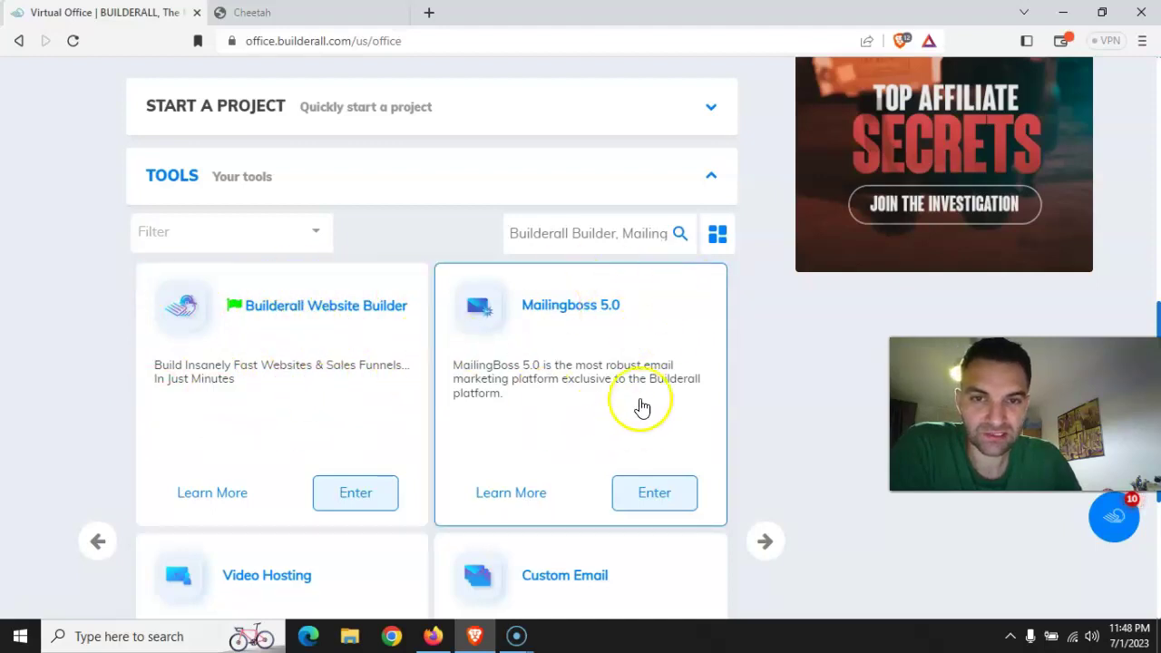
{"action": "left_click", "coordinate": [653, 493]}
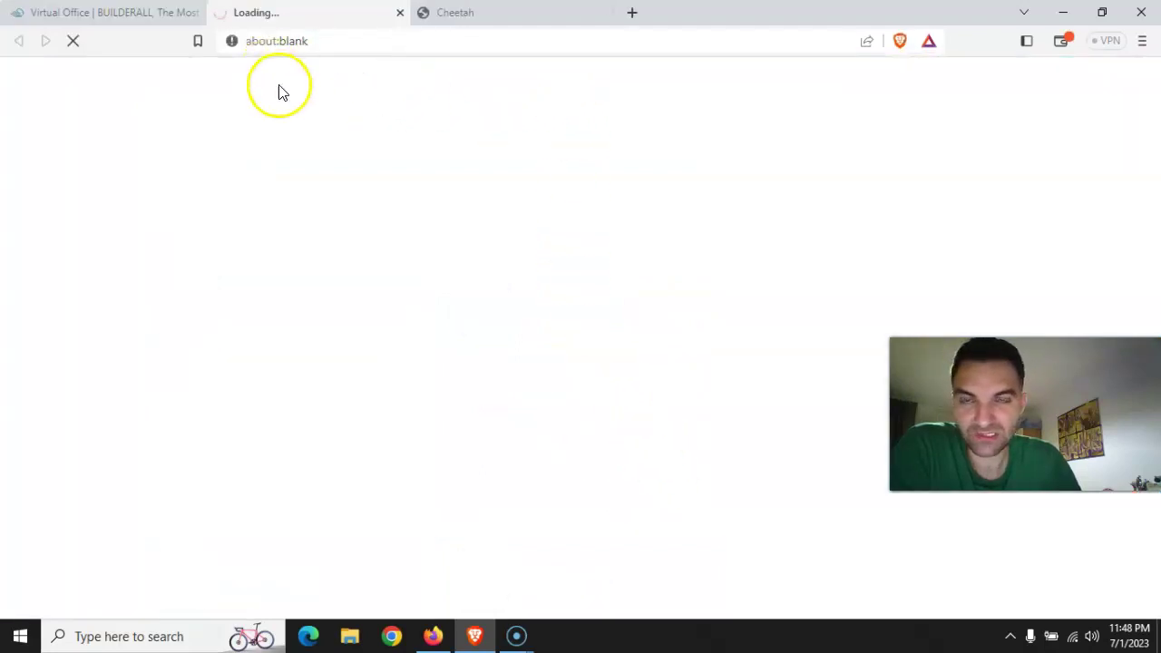
{"action": "left_click_drag", "start_coordinate": [514, 18], "coordinate": [264, 13]}
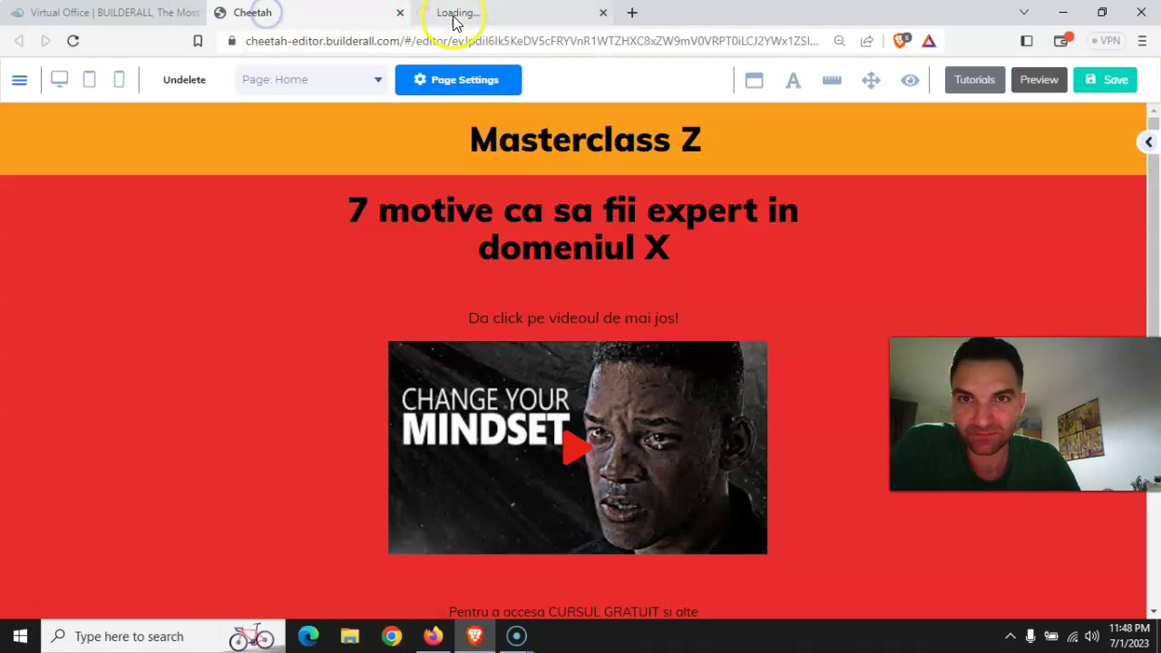
{"action": "left_click", "coordinate": [459, 16]}
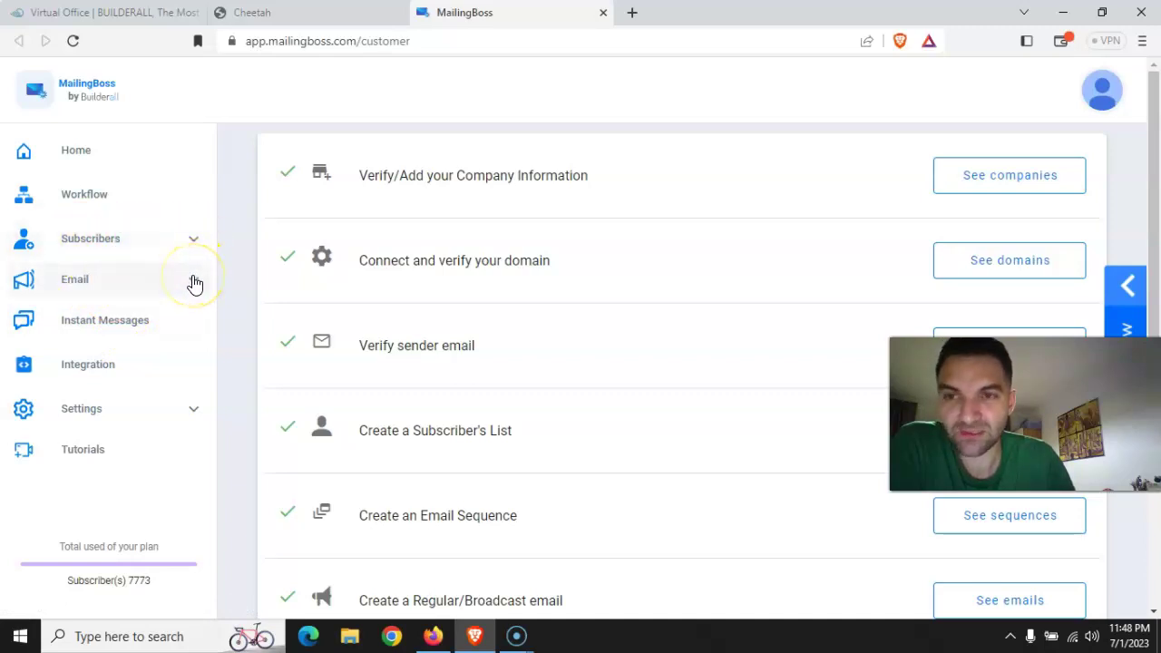
Open the subscriber lists overview in MailingBoss
{"action": "left_click", "coordinate": [193, 245]}
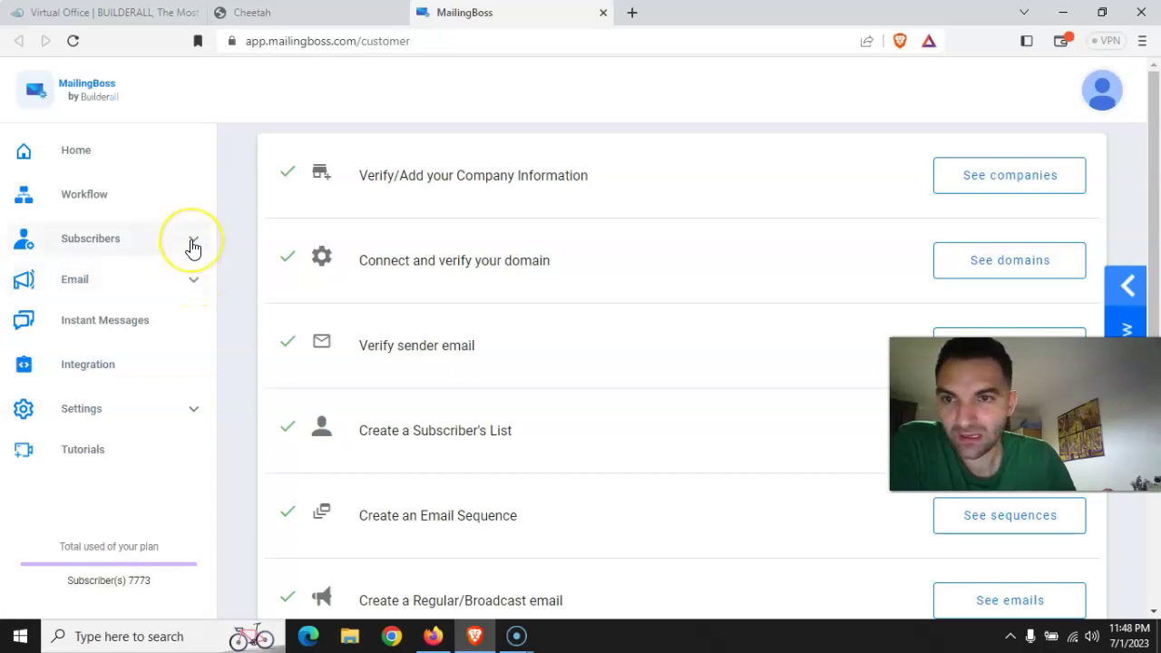
{"action": "left_click", "coordinate": [64, 279]}
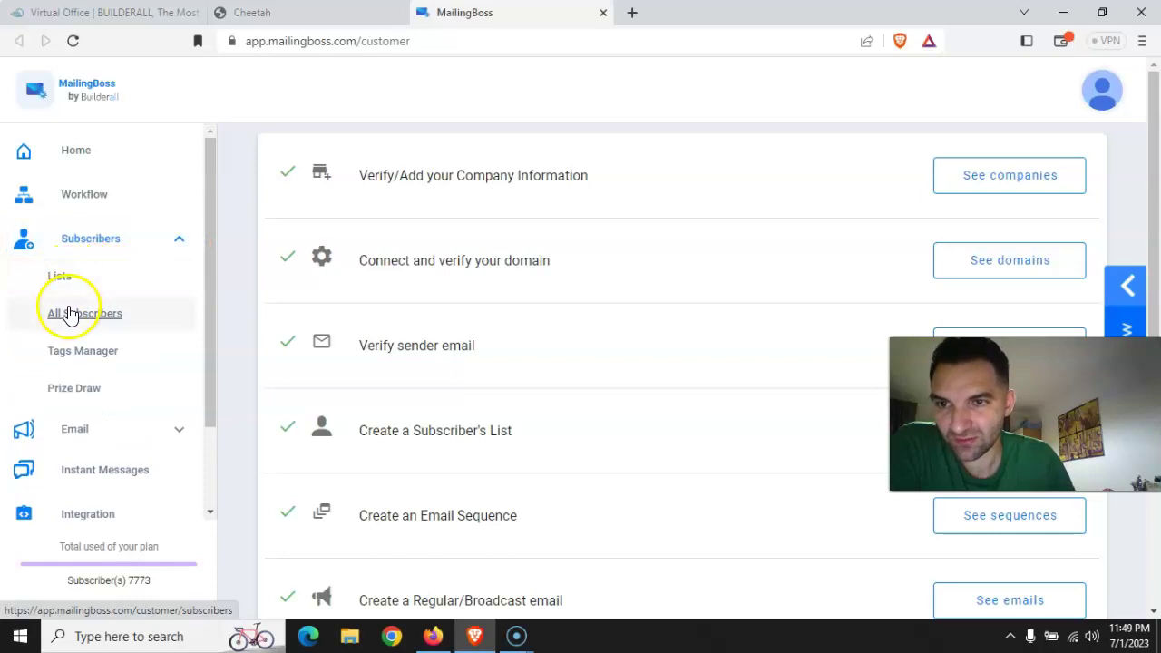
{"action": "left_click", "coordinate": [62, 280]}
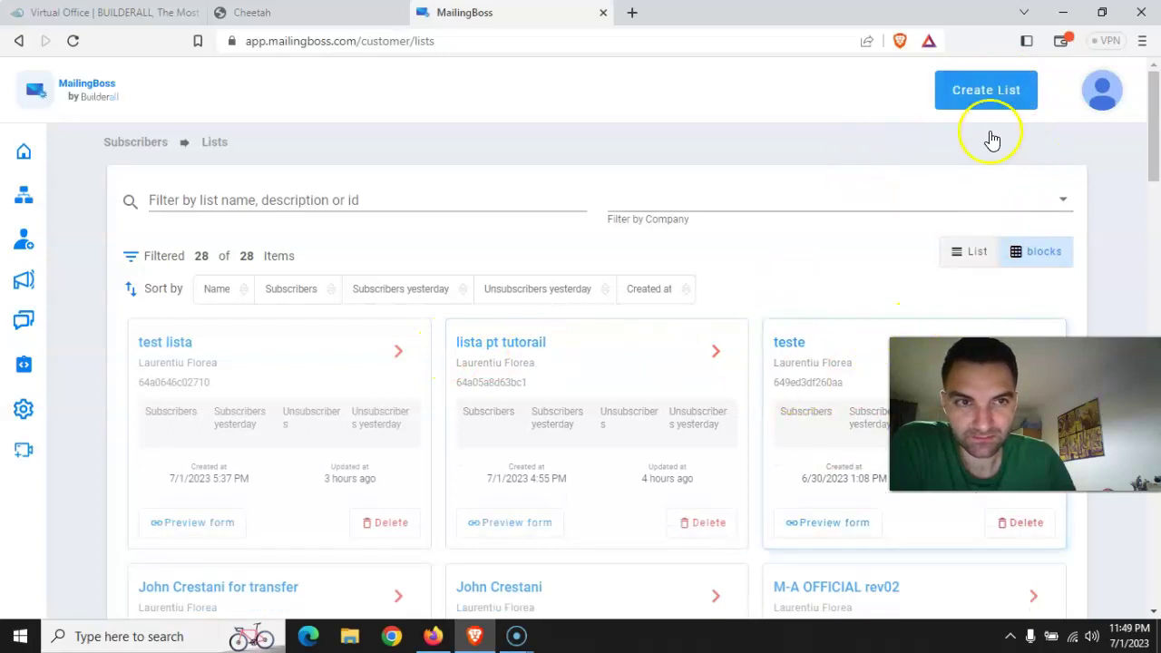
Start a new list named "test lista" with Single for both the subscriber entry form and the opt-out
{"action": "left_click", "coordinate": [989, 91]}
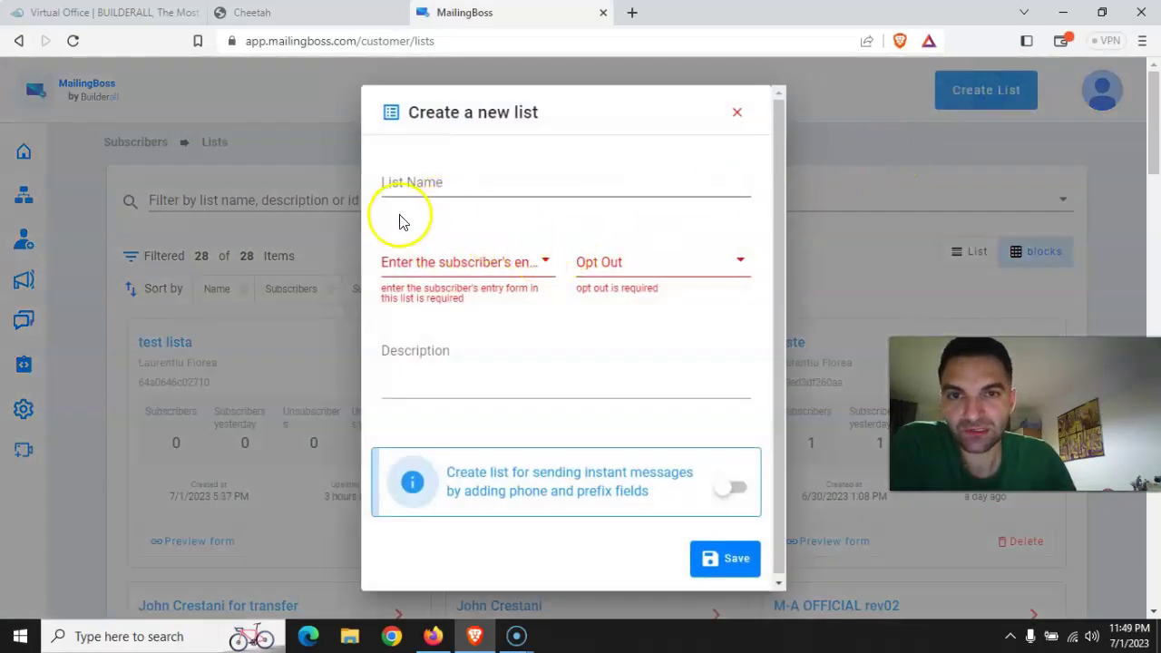
{"action": "left_click", "coordinate": [408, 189]}
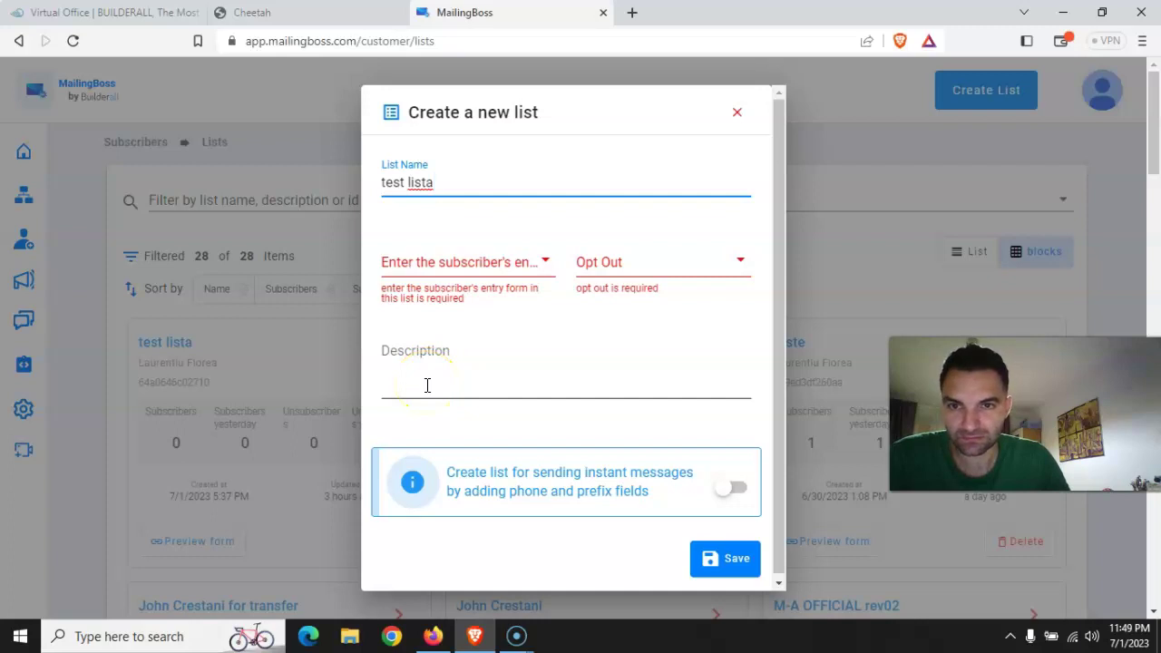
{"action": "left_click", "coordinate": [457, 260]}
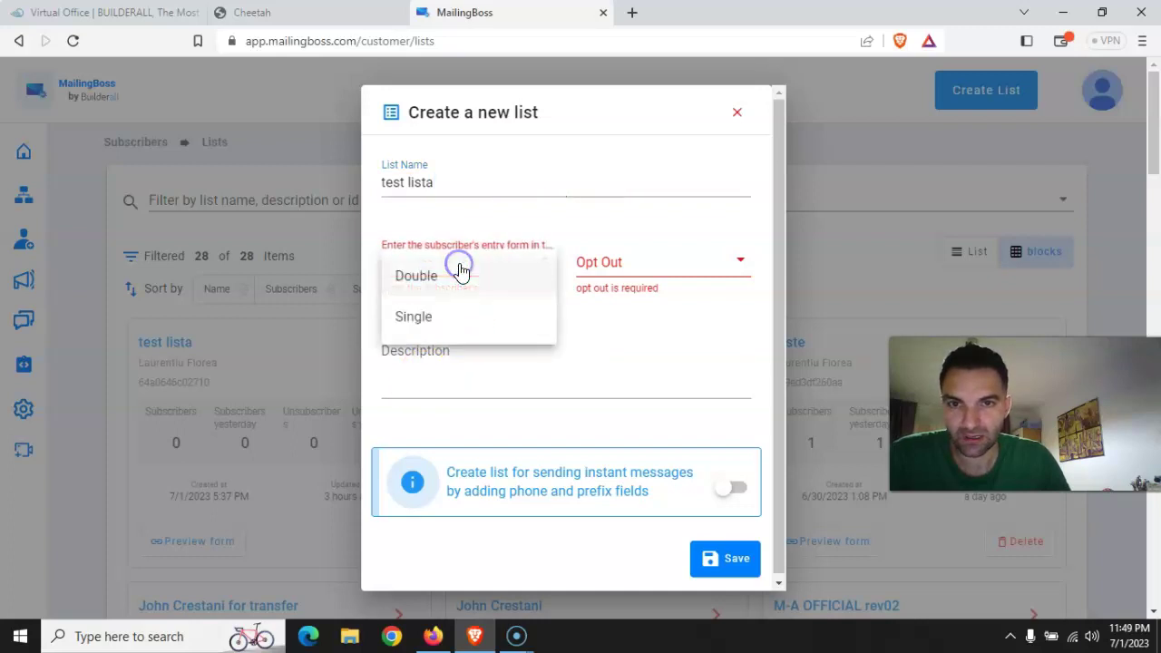
{"action": "left_click", "coordinate": [416, 319]}
{"action": "left_click", "coordinate": [586, 271]}
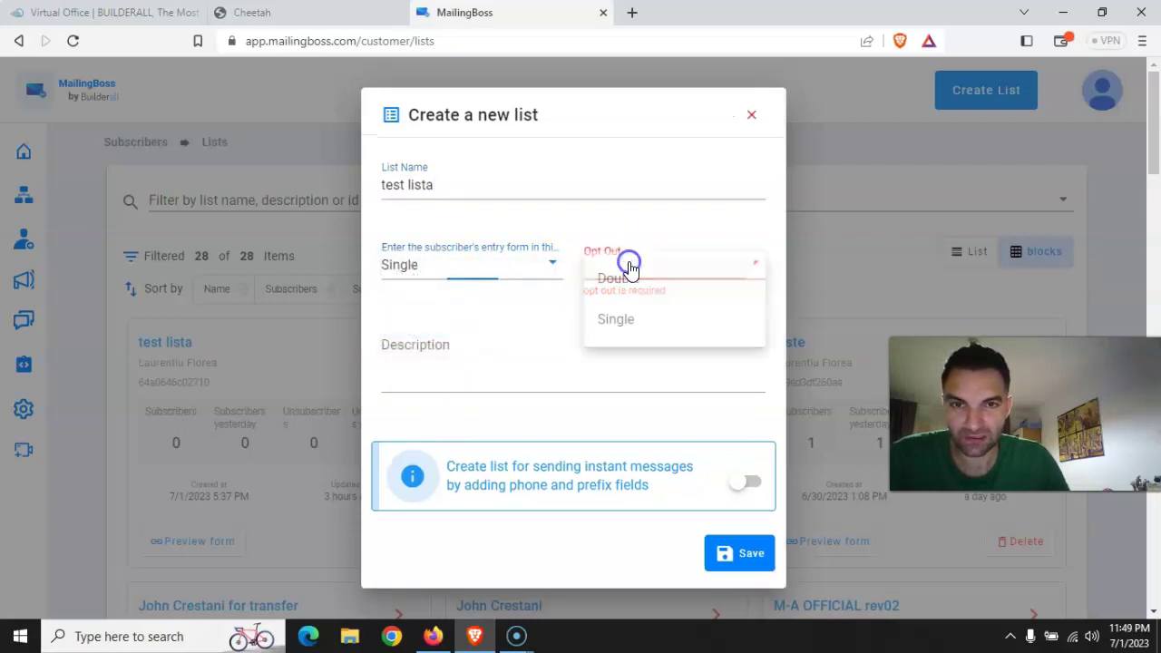
{"action": "left_click", "coordinate": [614, 315]}
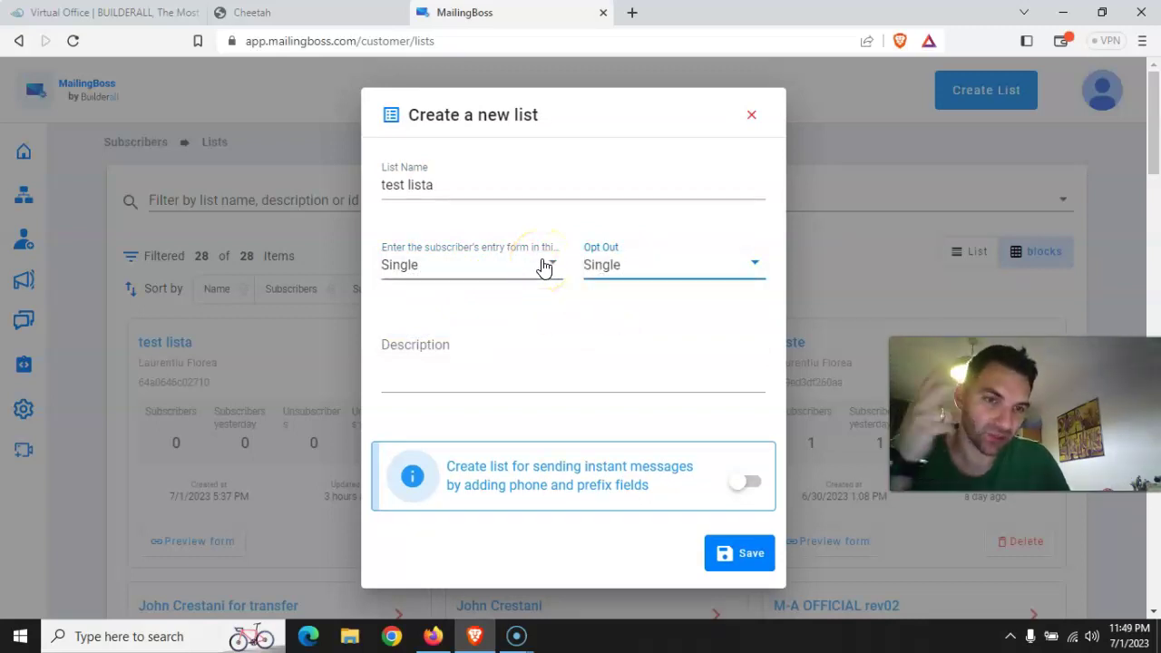
Set the new list's subscriber entry form and opt-out to Double
{"action": "left_click", "coordinate": [542, 264]}
{"action": "left_click", "coordinate": [427, 280]}
{"action": "left_click", "coordinate": [649, 265]}
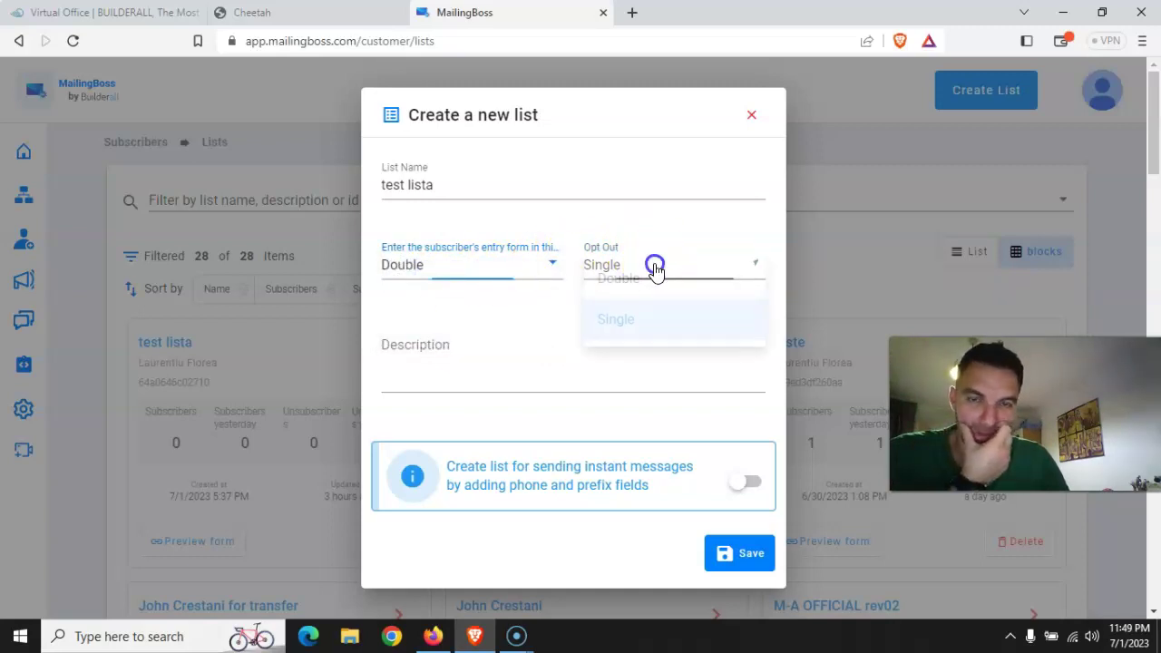
{"action": "left_click", "coordinate": [642, 277]}
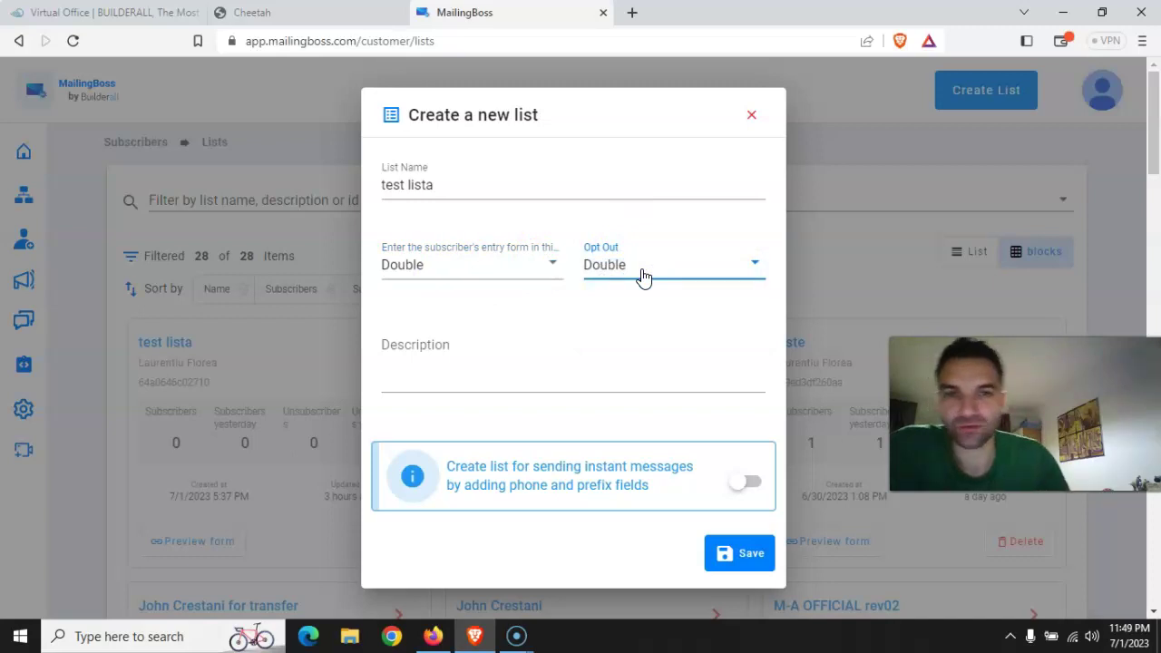
Examine the MailingBoss email form on the Home page in the Cheetah editor
{"action": "left_click", "coordinate": [258, 13]}
{"action": "scroll", "coordinate": [501, 420], "scroll_direction": "down", "scroll_amount": 4}
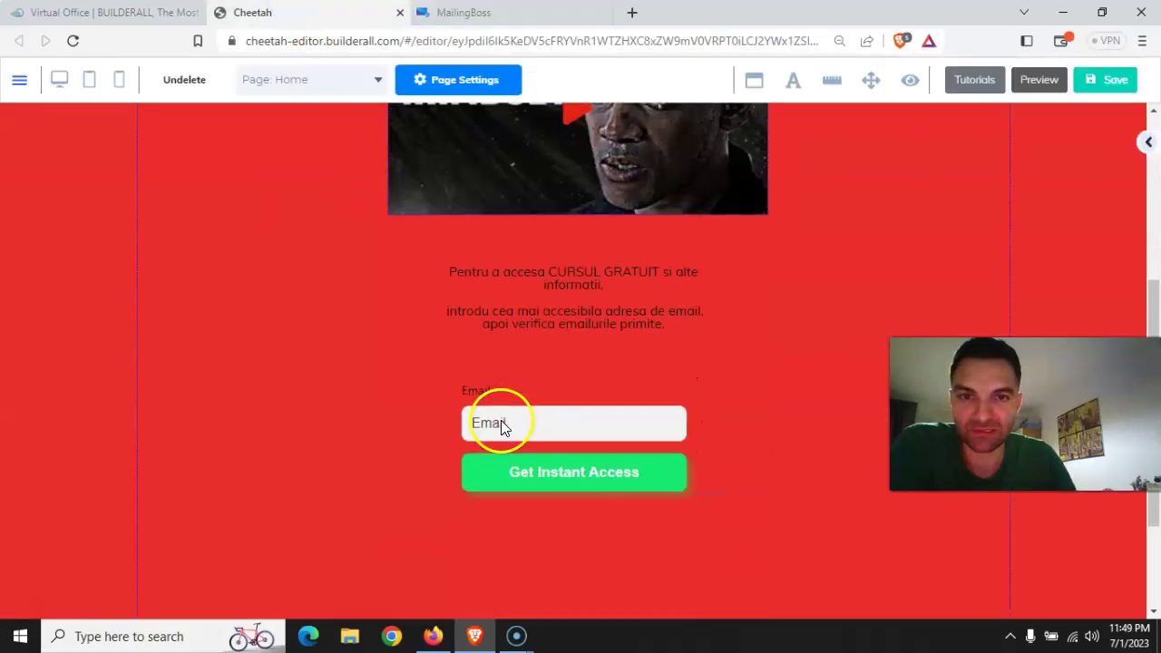
{"action": "left_click", "coordinate": [556, 428]}
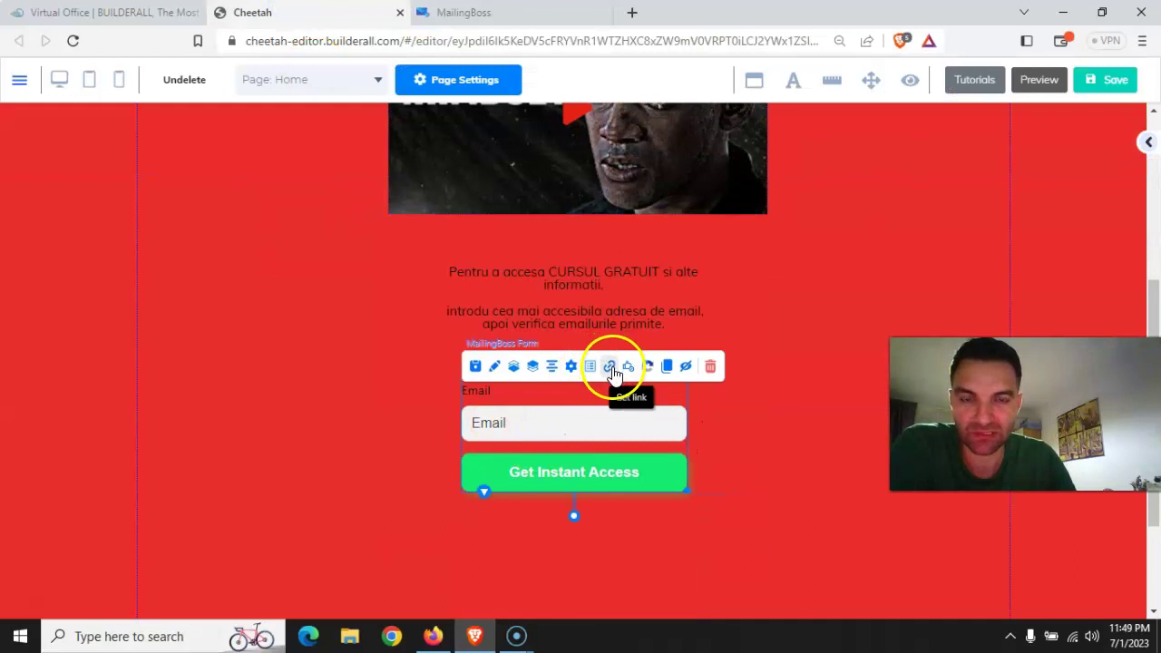
Return to the new list form in MailingBoss and set the subscriber entry form and opt-out to Single
{"action": "left_click", "coordinate": [481, 11]}
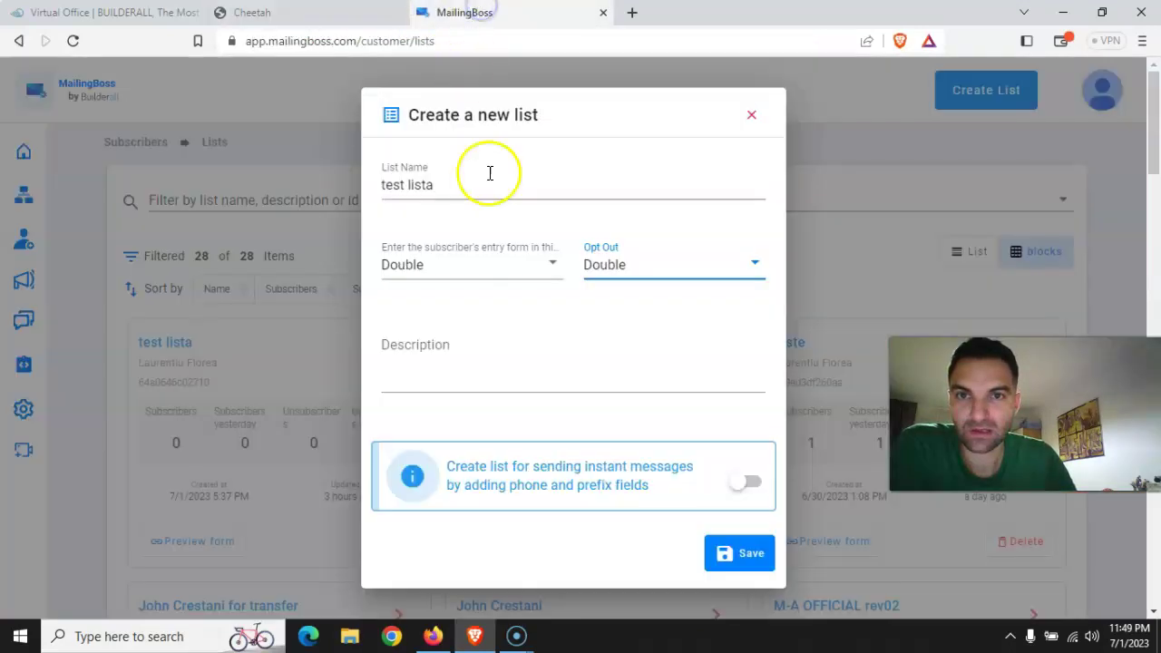
{"action": "left_click", "coordinate": [551, 262]}
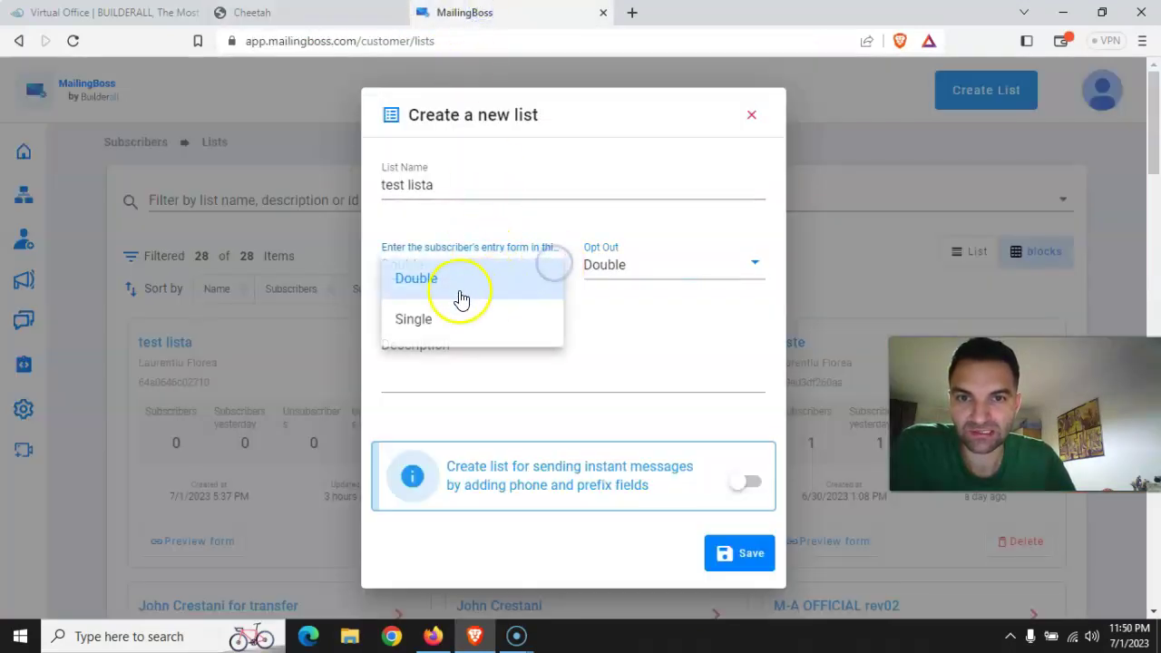
{"action": "left_click", "coordinate": [419, 322]}
{"action": "left_click", "coordinate": [638, 275]}
{"action": "left_click", "coordinate": [610, 322]}
{"action": "left_click", "coordinate": [288, 12]}
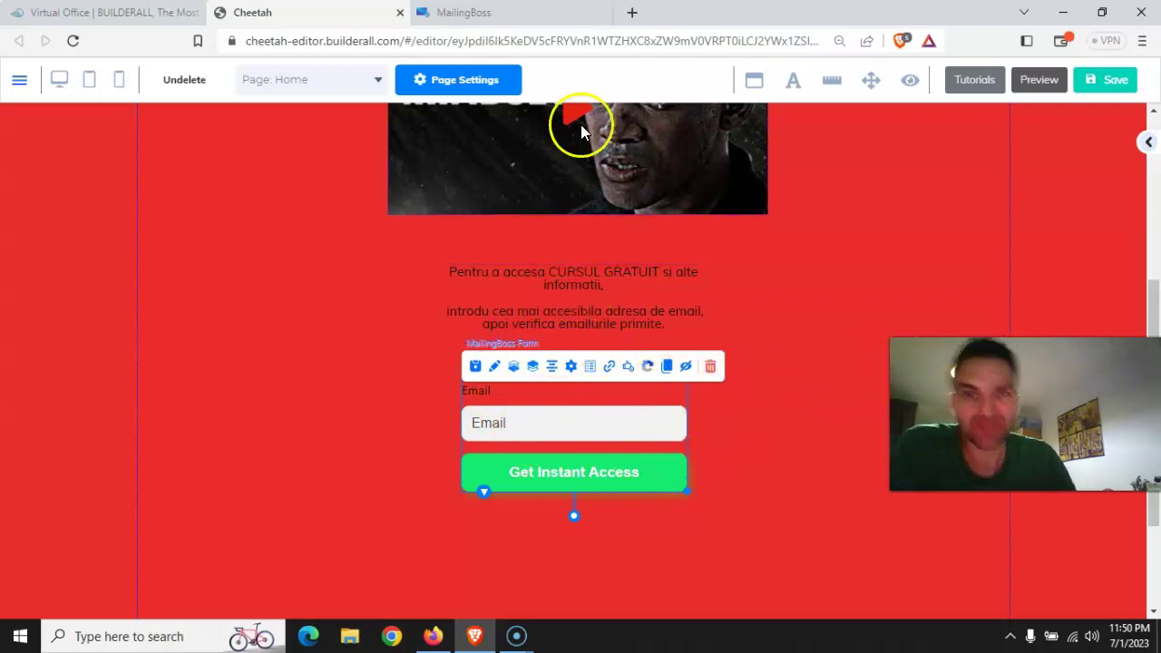
{"action": "left_click", "coordinate": [141, 21]}
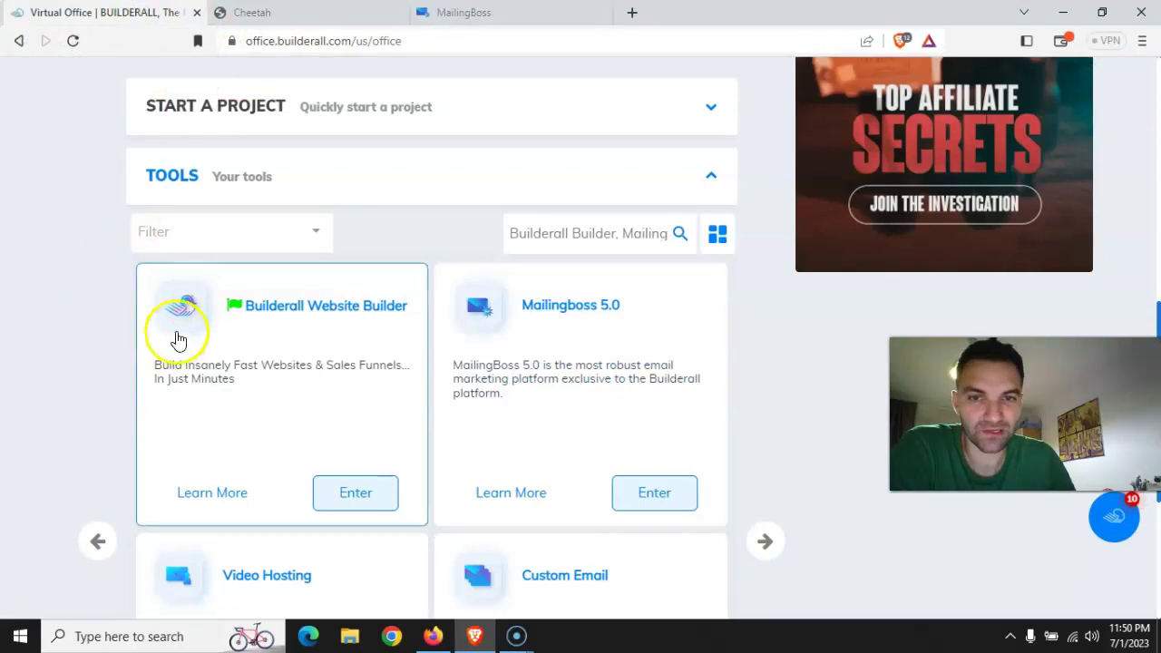
{"action": "left_click", "coordinate": [313, 13]}
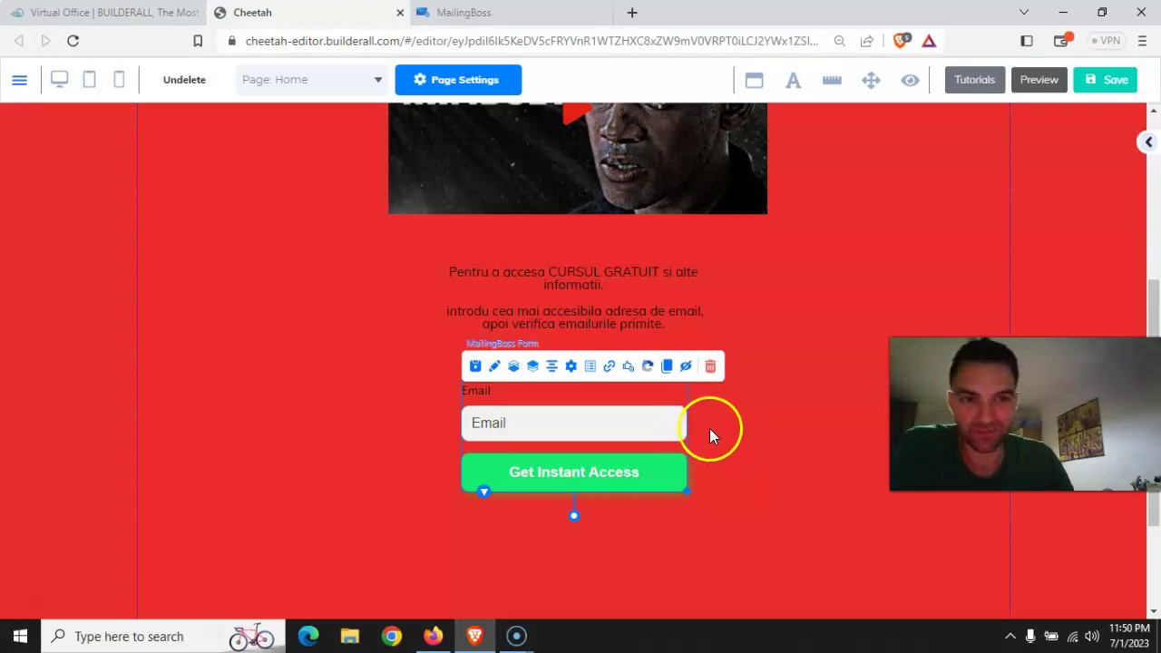
Return to MailingBoss and discard the new list form without saving
{"action": "left_click", "coordinate": [485, 13]}
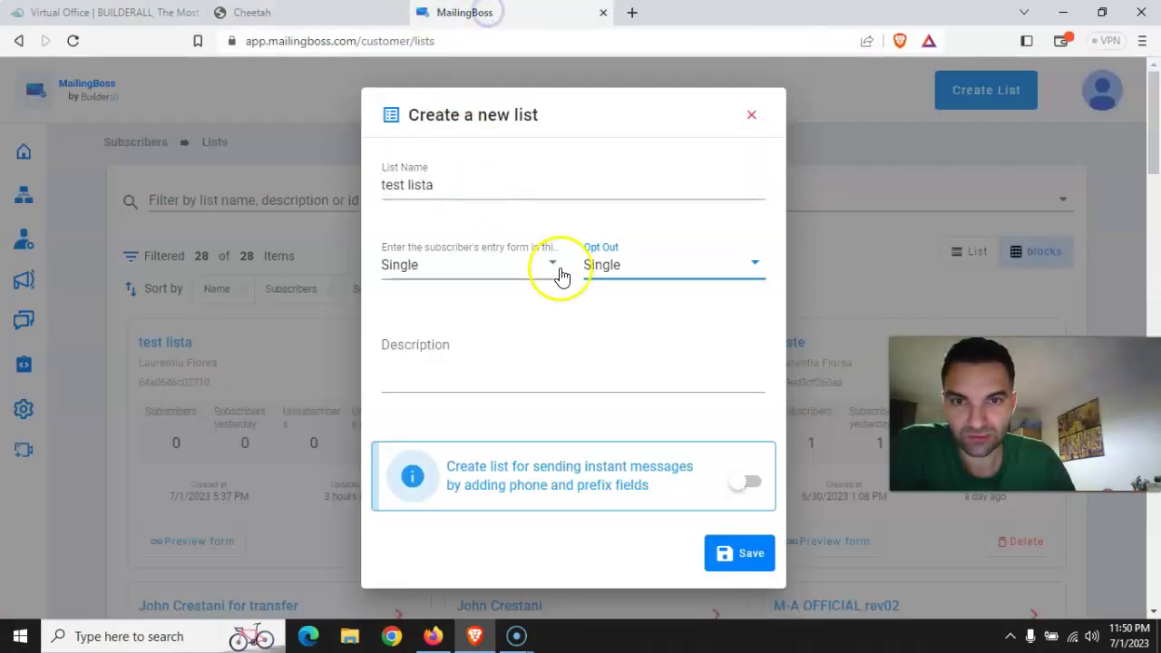
{"action": "left_click", "coordinate": [488, 367]}
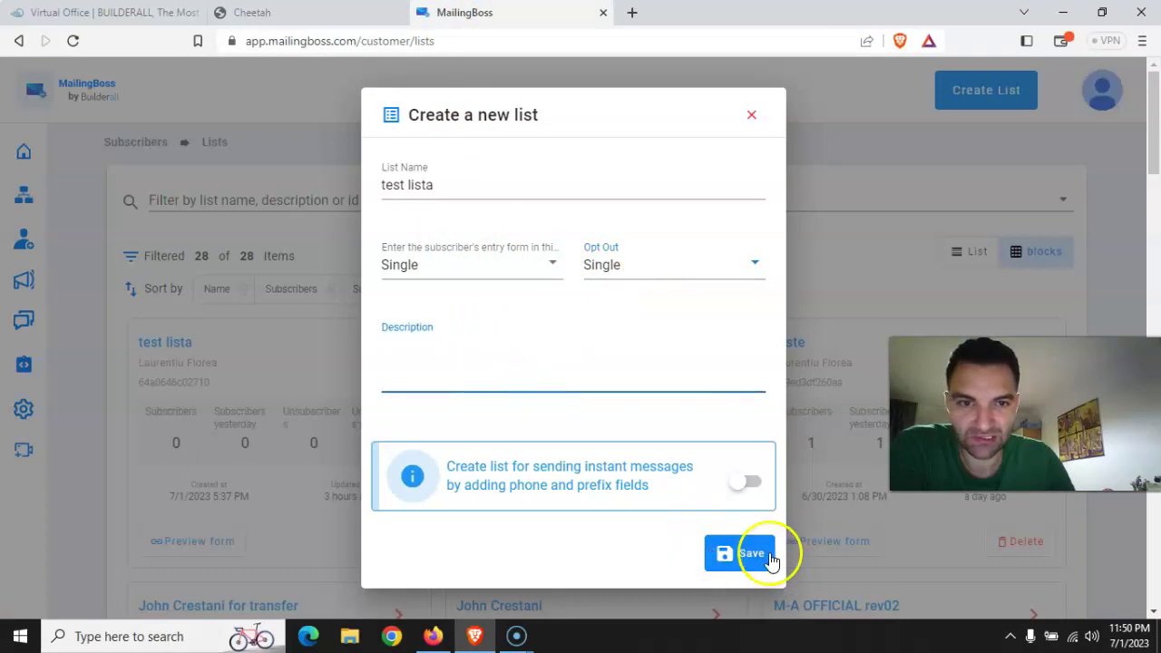
{"action": "left_click", "coordinate": [753, 117]}
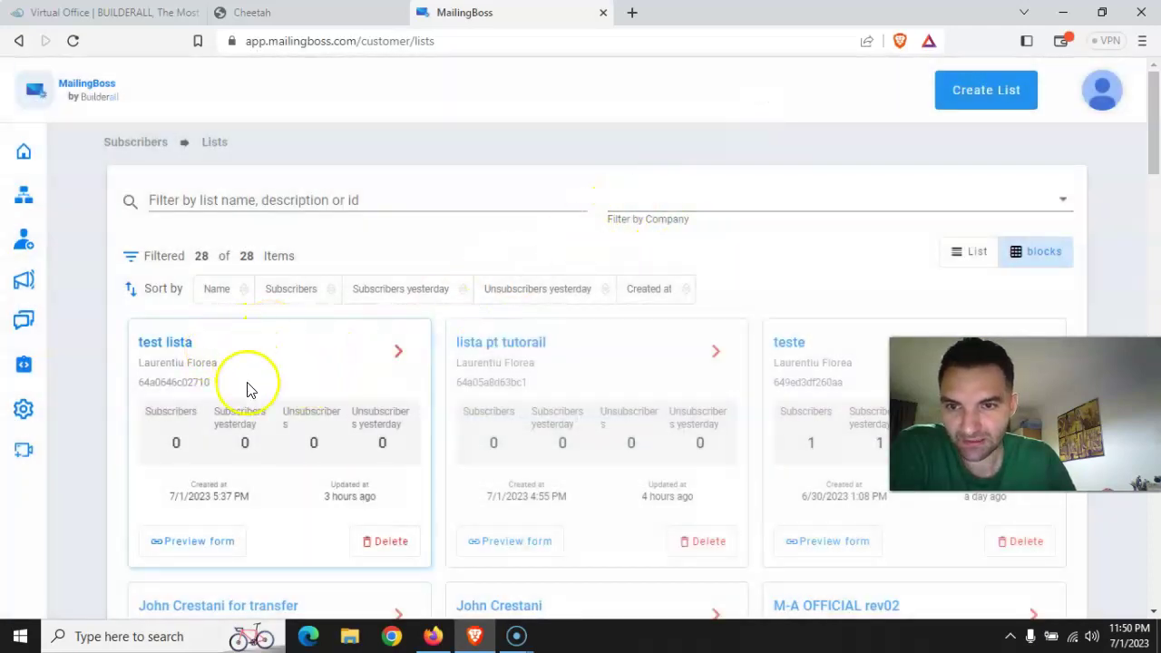
Open the existing "test lista" list for updating and go through its Subject, From Name and Reply To fields
{"action": "left_click", "coordinate": [399, 354]}
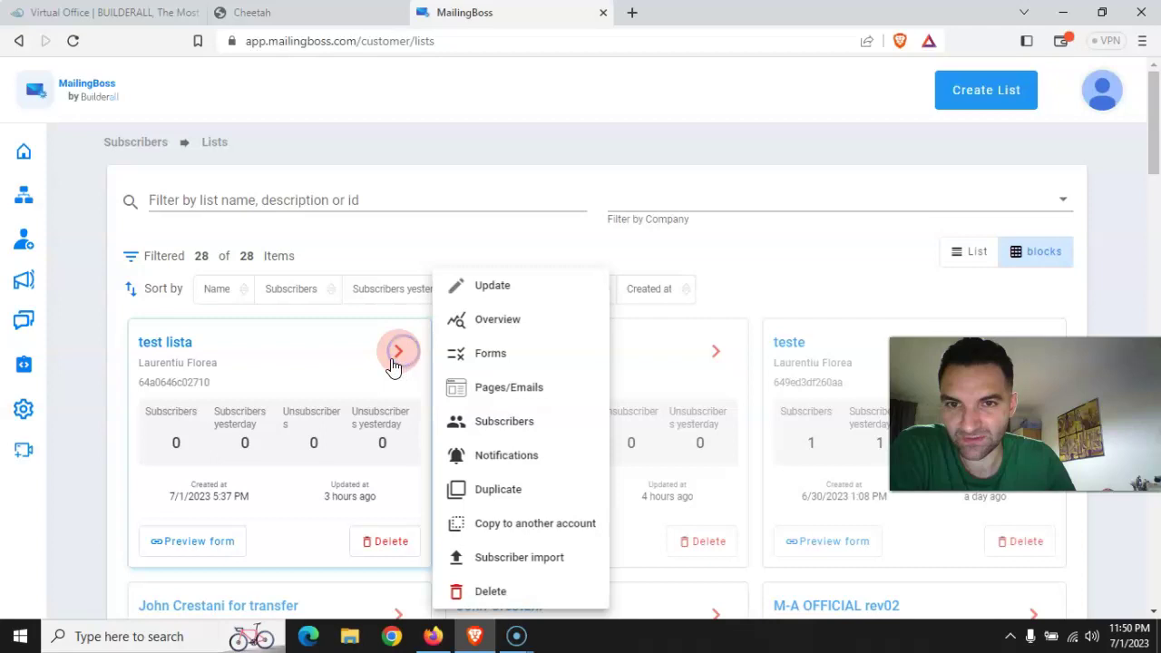
{"action": "left_click", "coordinate": [470, 287]}
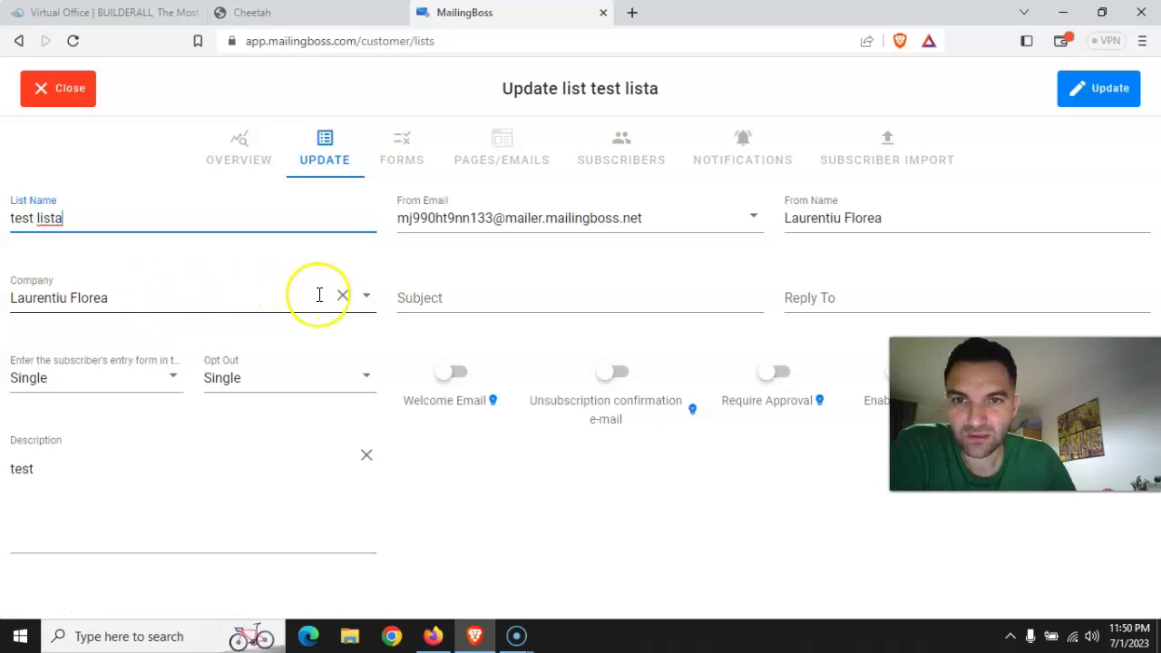
{"action": "left_click", "coordinate": [496, 291]}
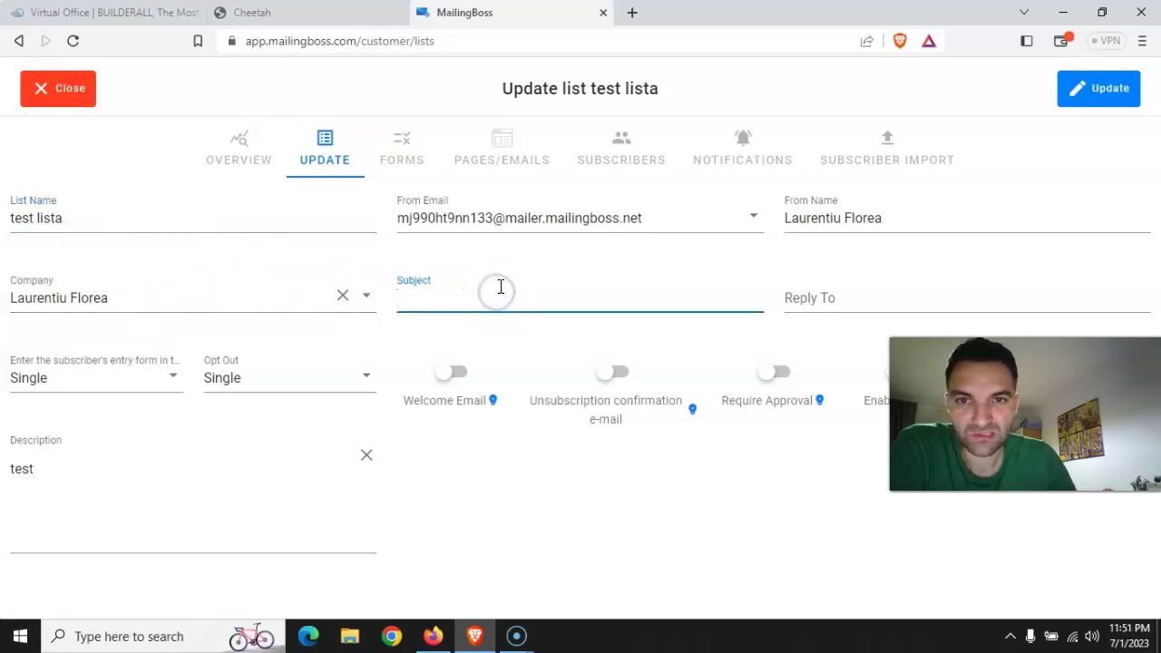
{"action": "left_click", "coordinate": [914, 205]}
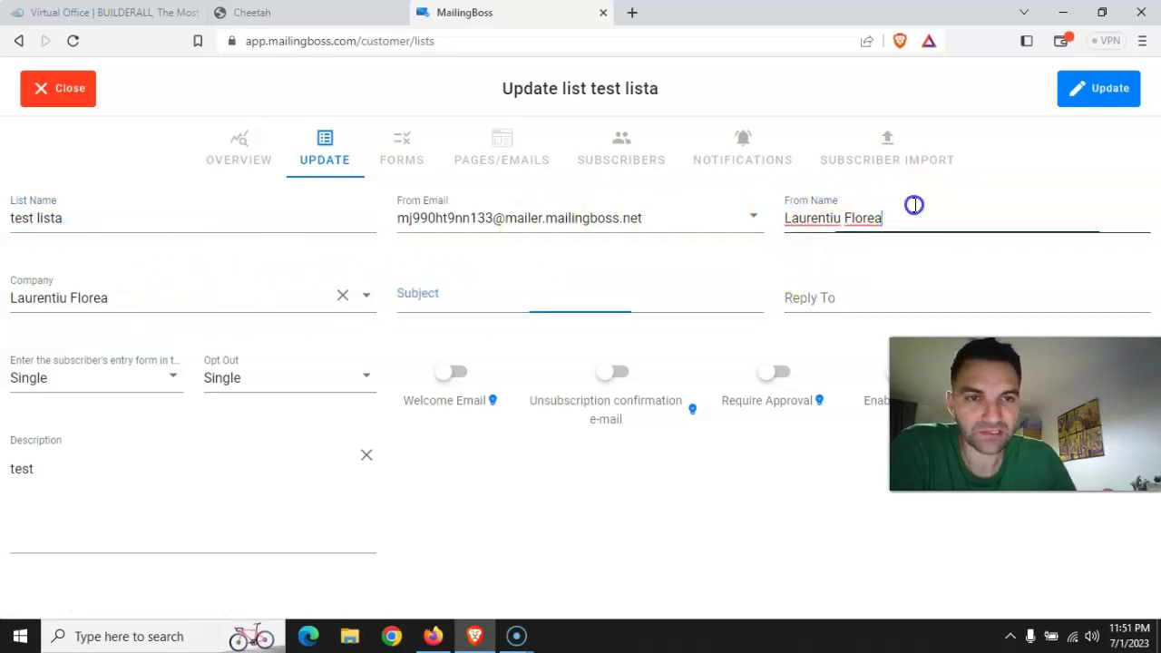
{"action": "left_click", "coordinate": [842, 304]}
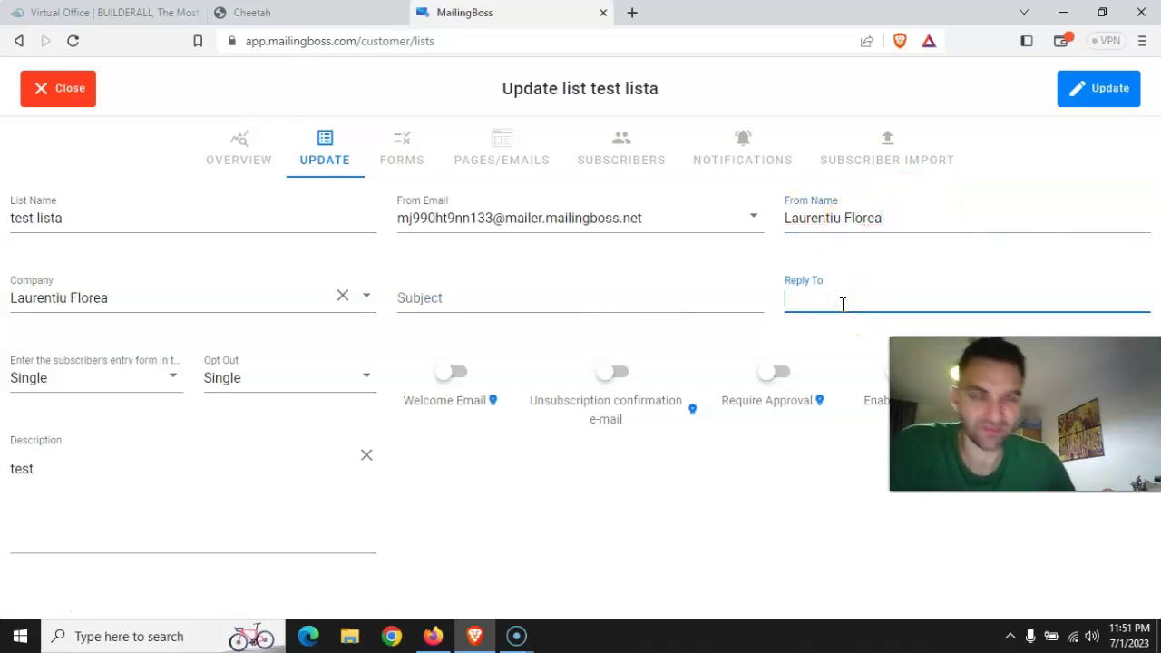
Set the list's From Email to the owner's verified sender address on the marketing-afiliat.ro domain
{"action": "left_click", "coordinate": [740, 220]}
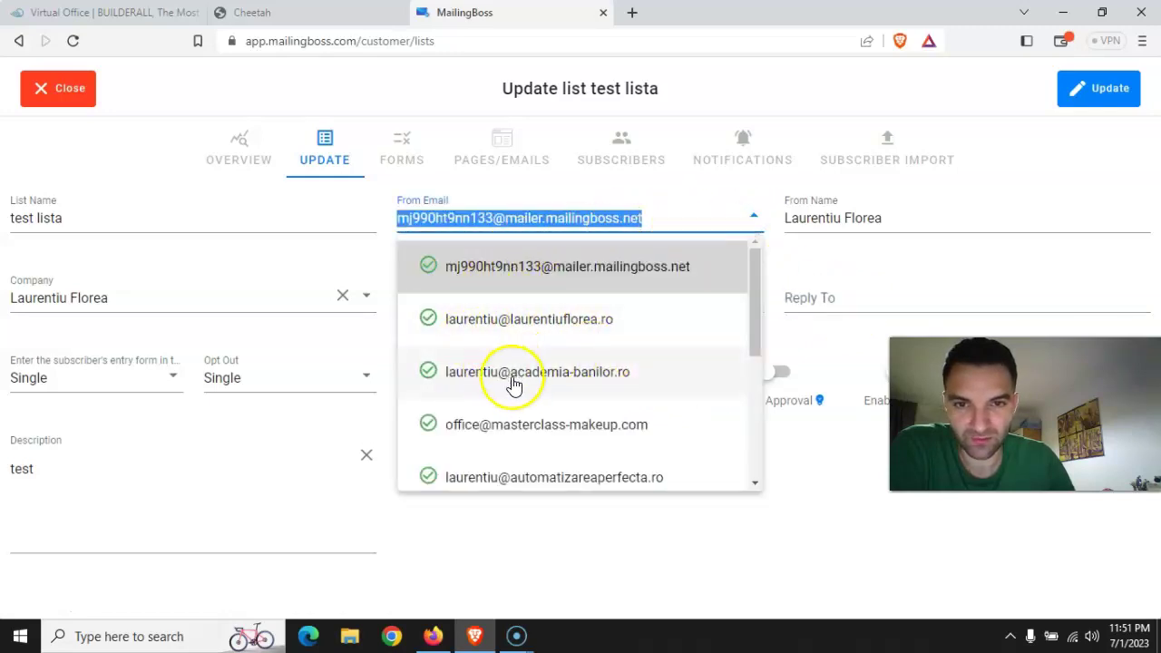
{"action": "scroll", "coordinate": [565, 409], "scroll_direction": "down", "scroll_amount": 3}
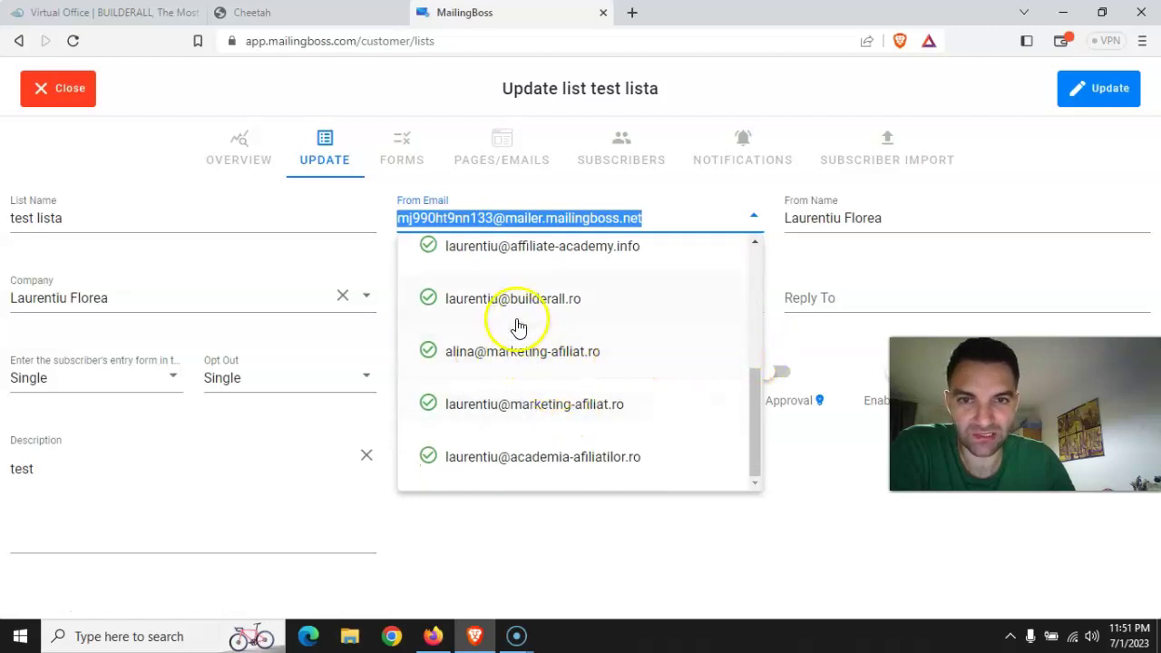
{"action": "left_click", "coordinate": [529, 404]}
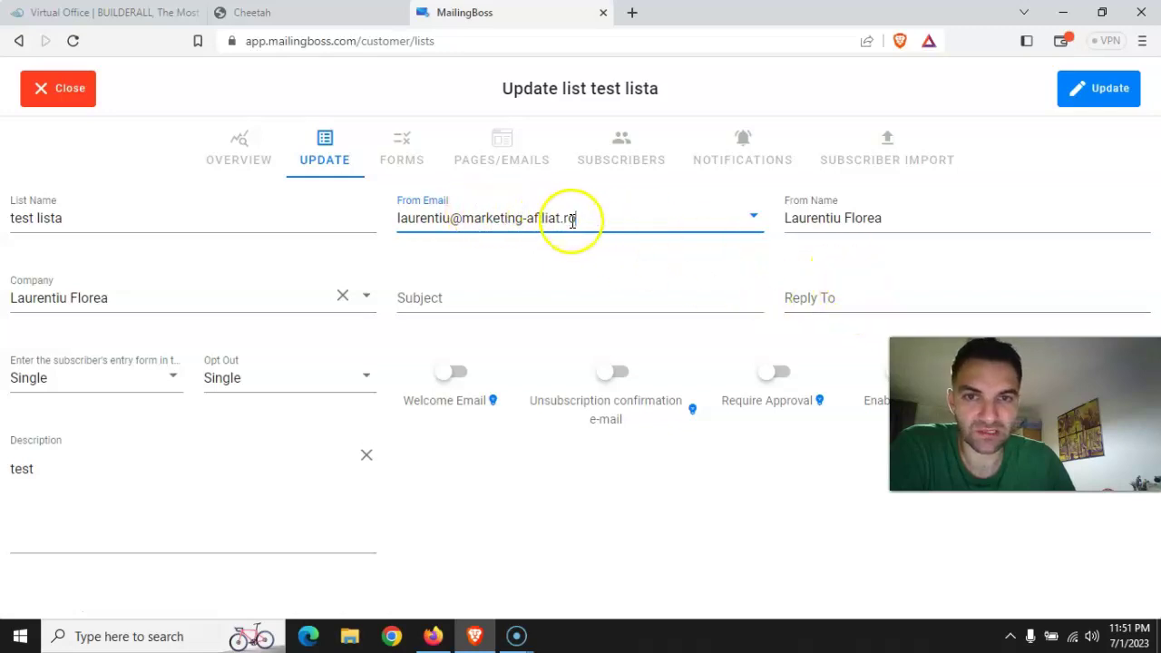
Copy the owner's address from the From Email field into the Reply To field of the "test lista" list
{"action": "left_click_drag", "start_coordinate": [573, 218], "coordinate": [461, 218]}
{"action": "left_click_drag", "start_coordinate": [575, 217], "coordinate": [403, 222]}
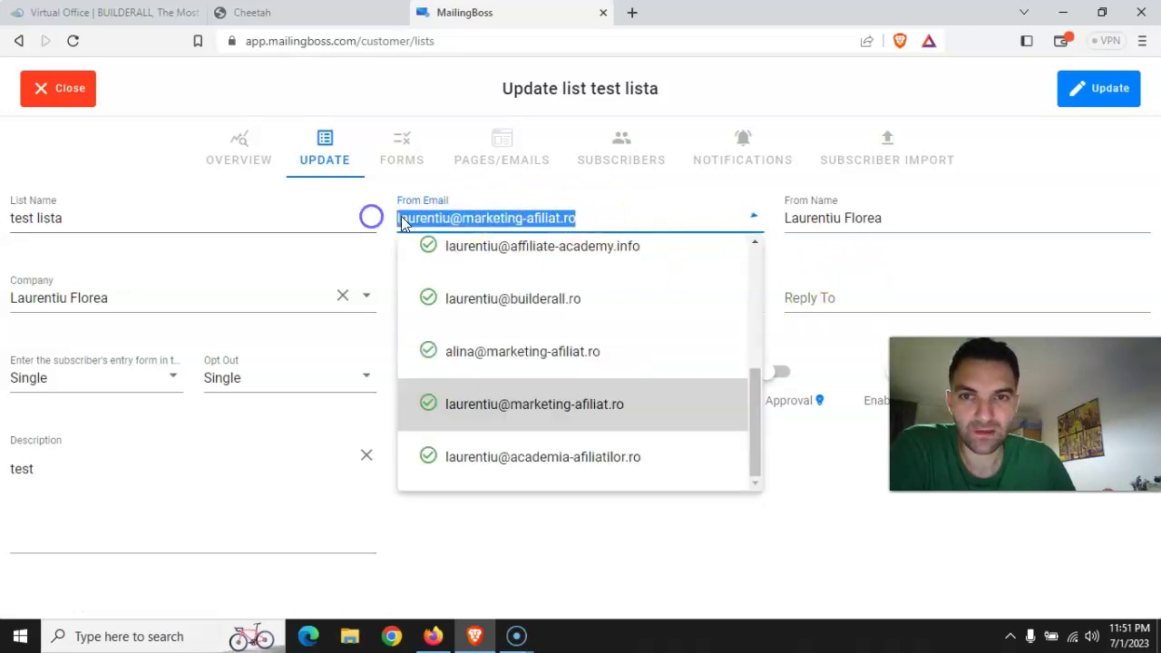
{"action": "right_click", "coordinate": [403, 222]}
{"action": "left_click", "coordinate": [481, 278]}
{"action": "left_click", "coordinate": [871, 291]}
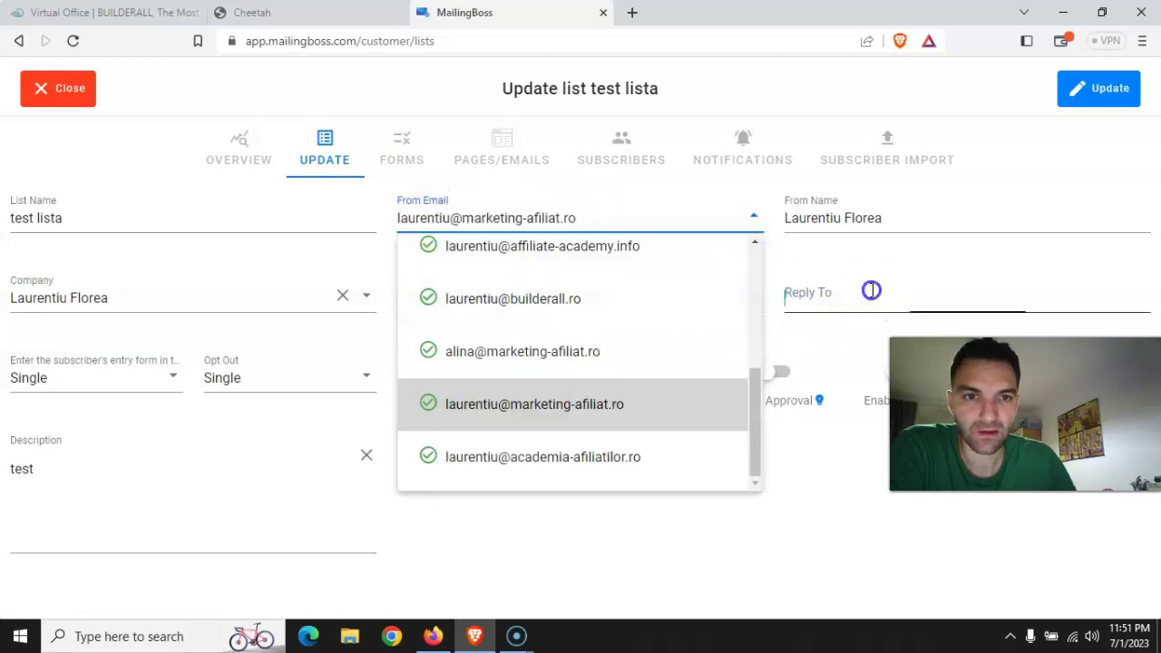
{"action": "right_click", "coordinate": [871, 291]}
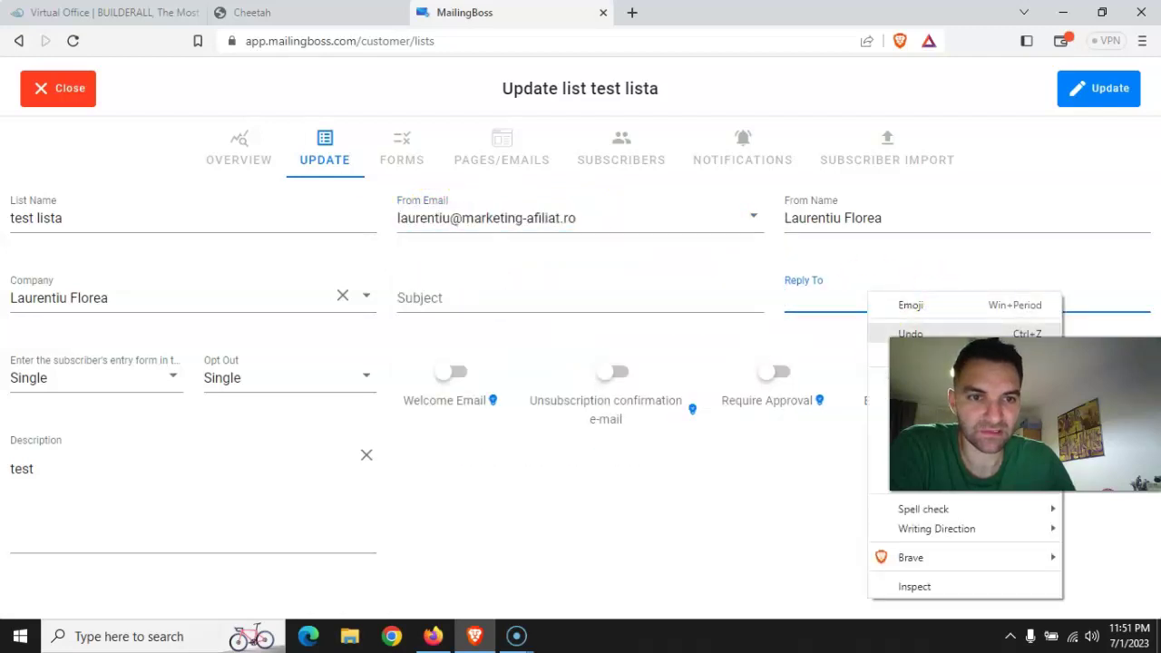
{"action": "left_click", "coordinate": [916, 422]}
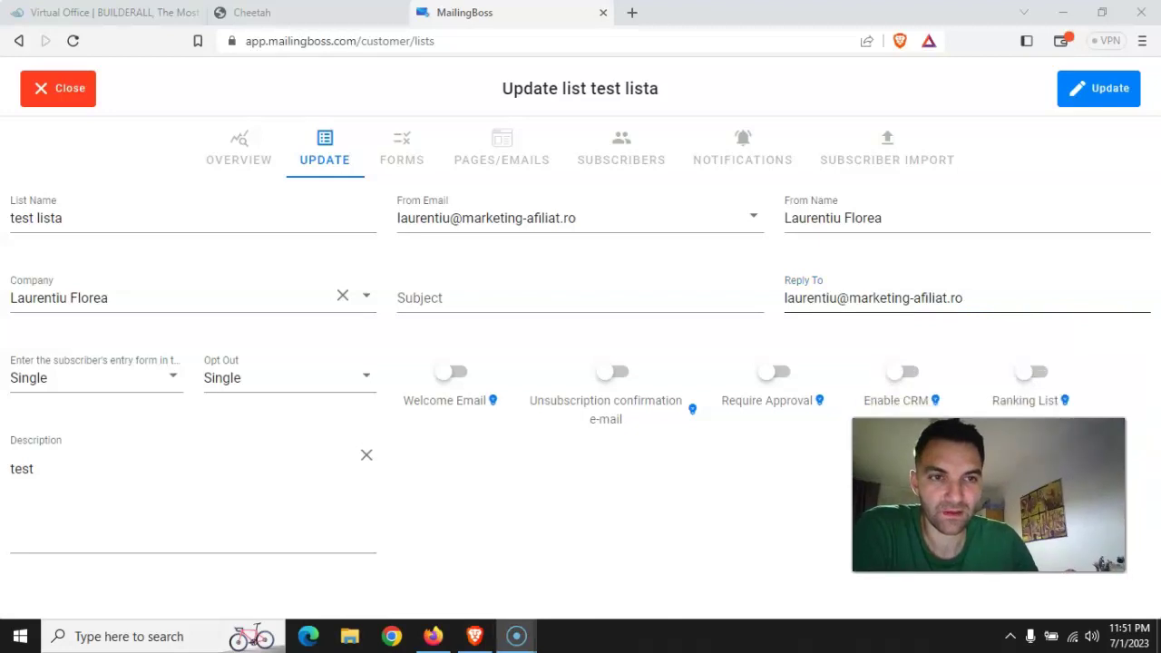
Set the From Email to the default sender on the mailer.mailingboss.net domain and look through the other verified sender addresses
{"action": "left_click", "coordinate": [719, 218]}
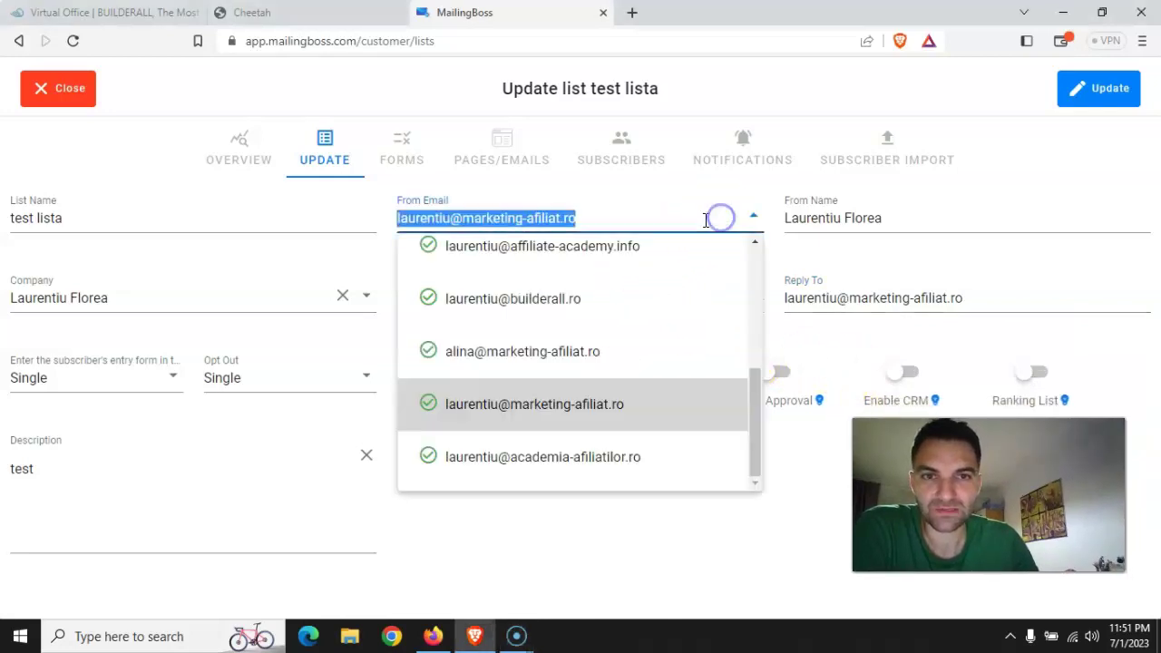
{"action": "scroll", "coordinate": [554, 289], "scroll_direction": "up", "scroll_amount": 5}
{"action": "left_click", "coordinate": [508, 265]}
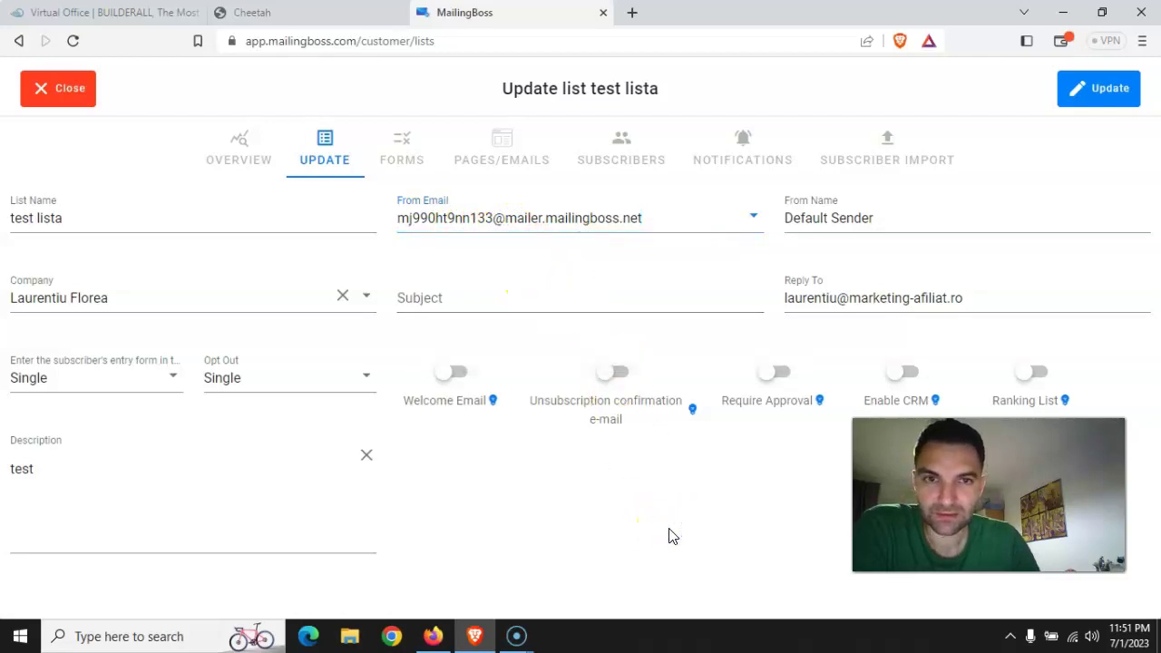
{"action": "left_click", "coordinate": [406, 399]}
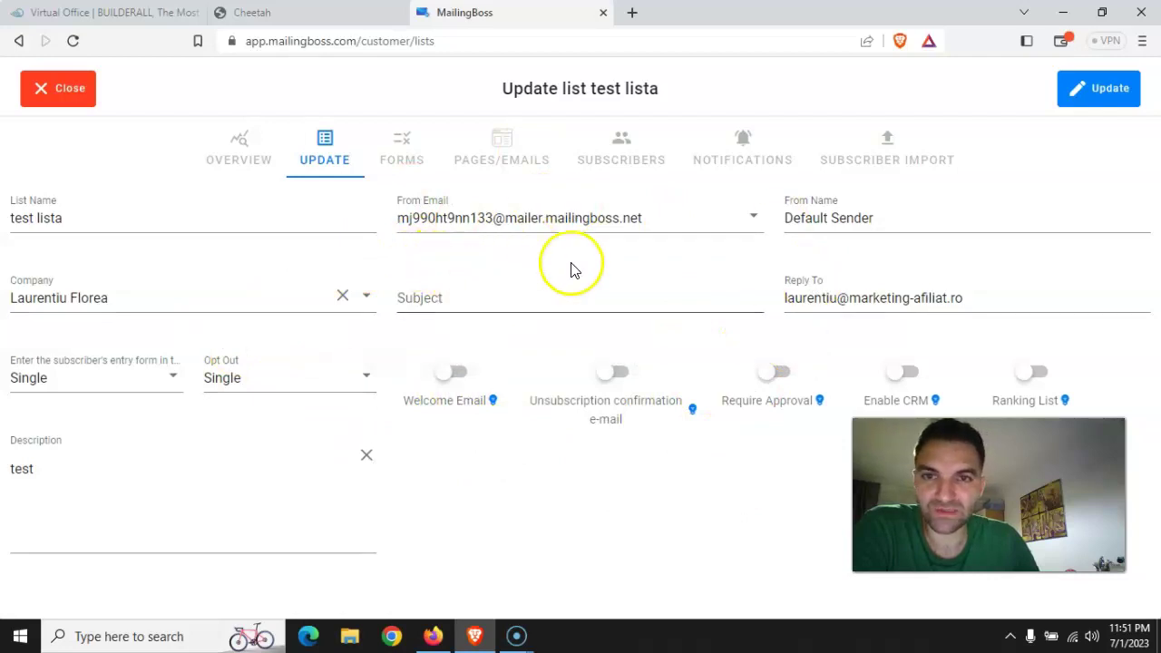
{"action": "left_click", "coordinate": [565, 218]}
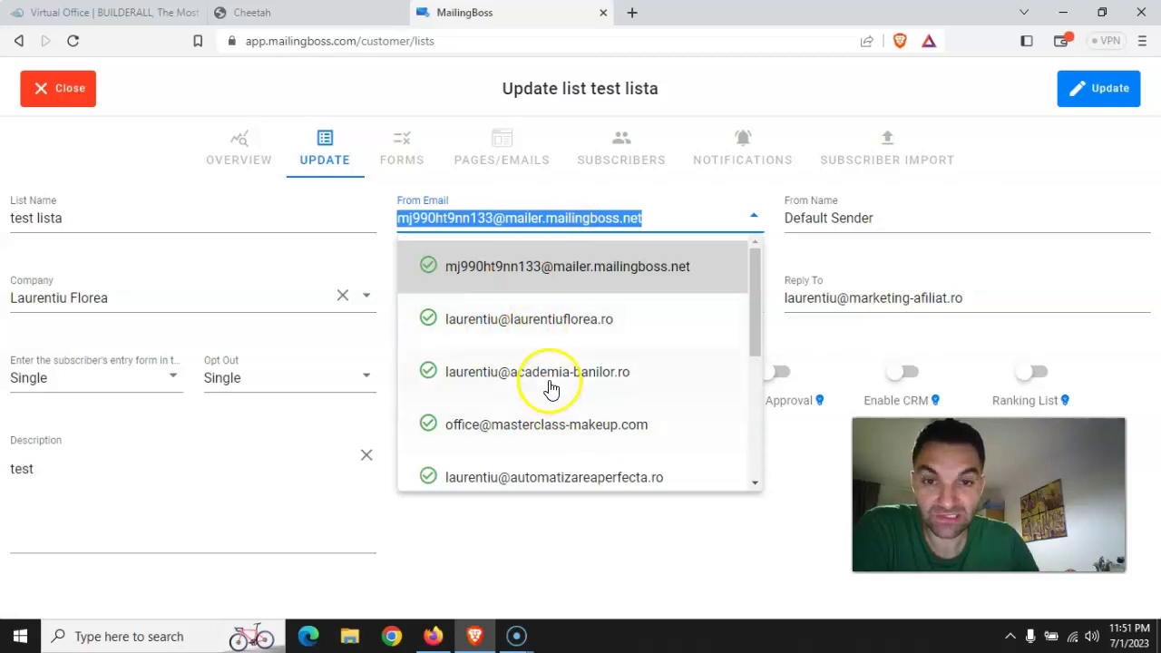
{"action": "scroll", "coordinate": [551, 390], "scroll_direction": "down", "scroll_amount": 3}
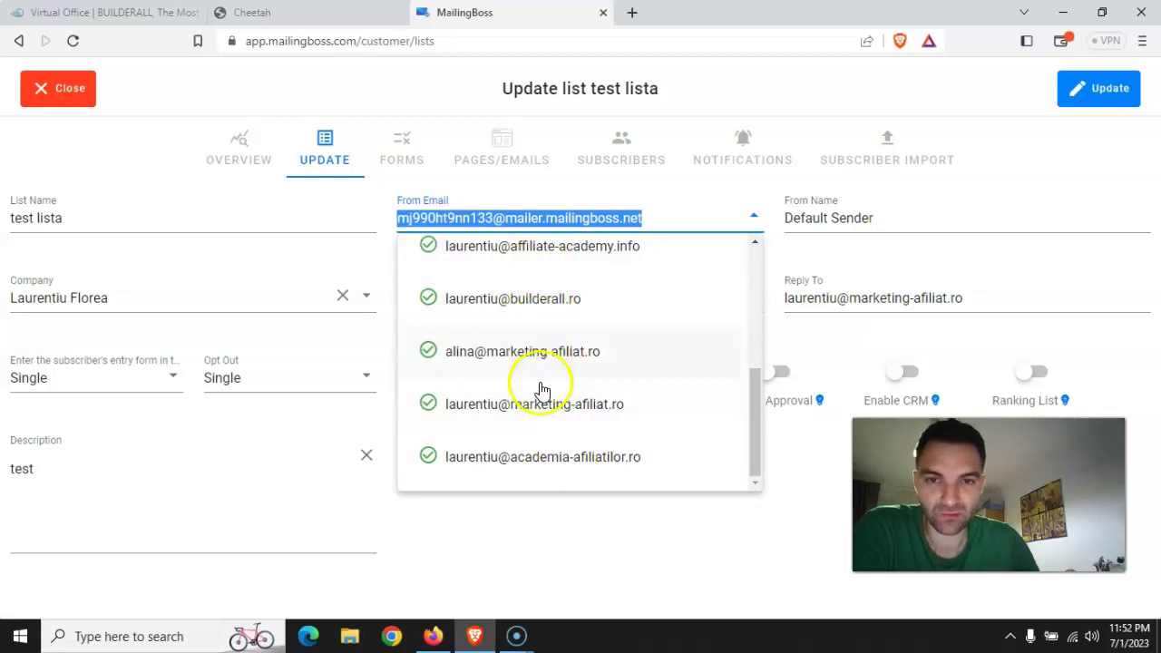
{"action": "left_click", "coordinate": [555, 533]}
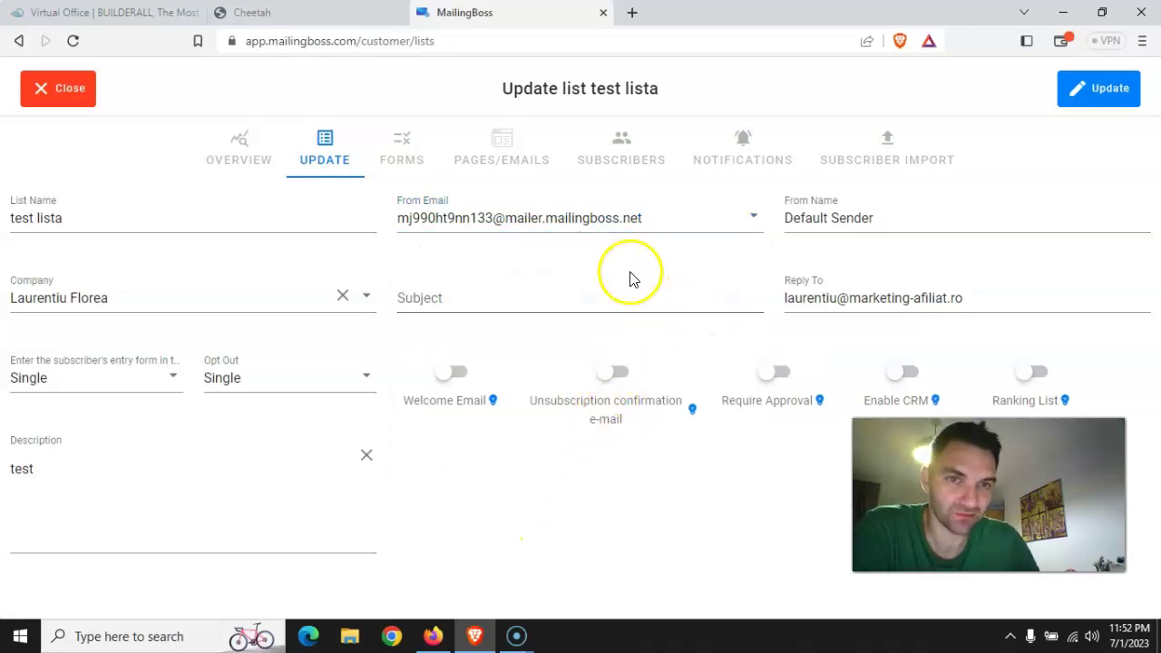
Replace the From Name of "test lista" with the owner's full name
{"action": "left_click", "coordinate": [858, 217]}
{"action": "left_click_drag", "start_coordinate": [873, 213], "coordinate": [804, 238]}
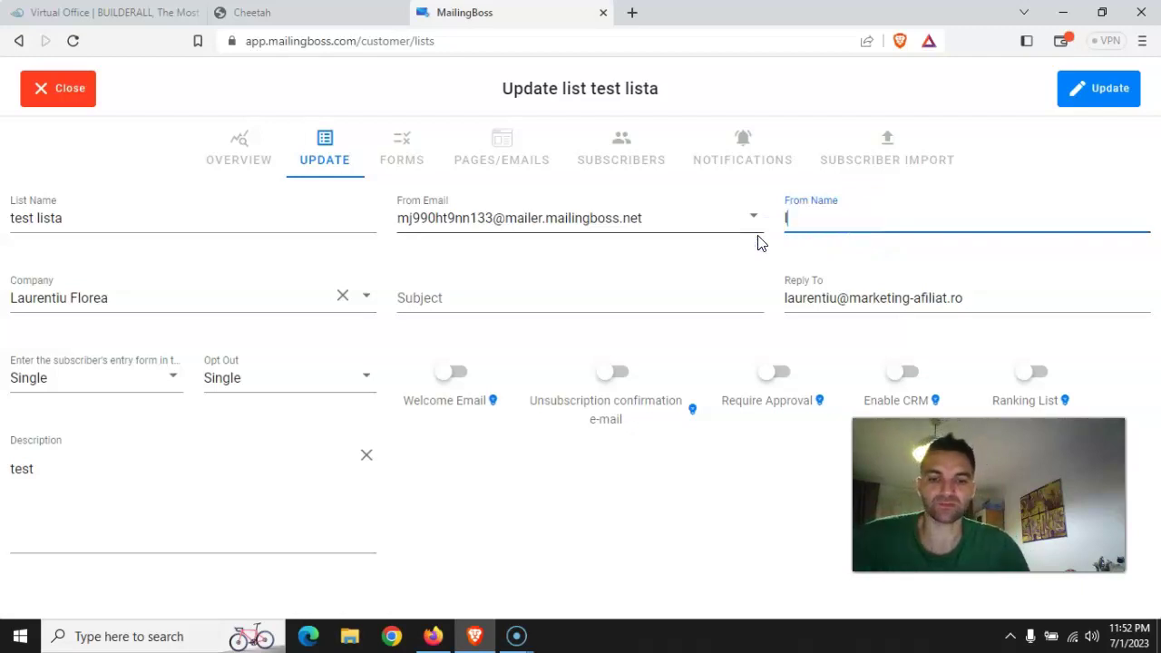
{"action": "type", "text": "laurentiu florea"}
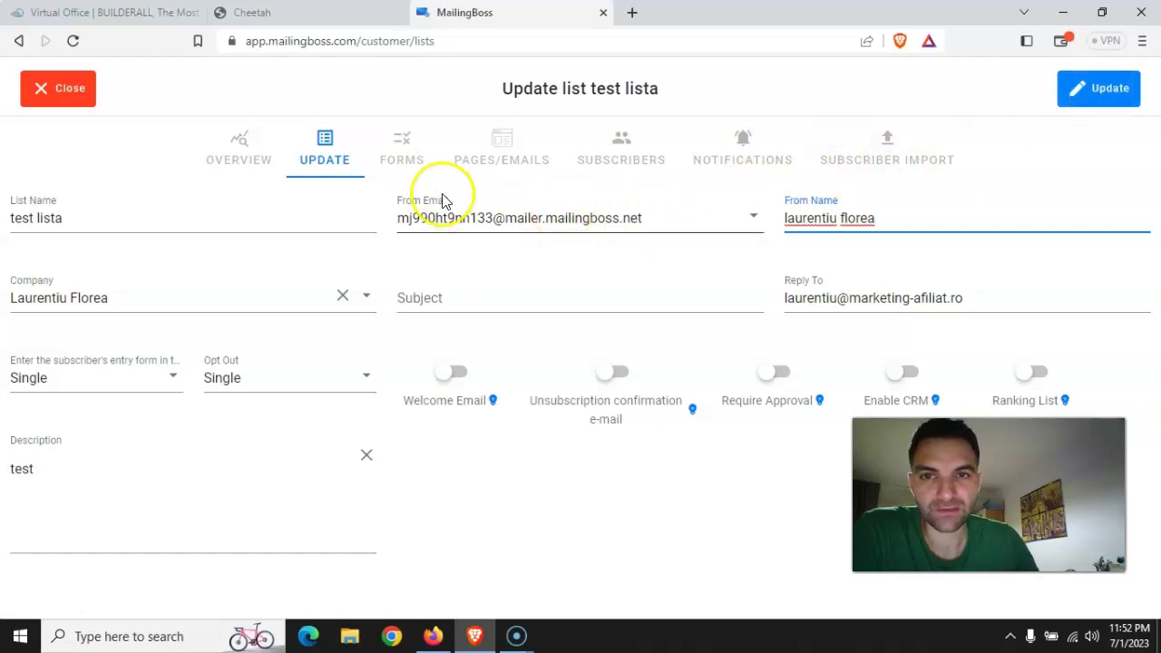
Review the forms, pages, subscribers and subscriber import sections of "test lista", and close the list without saving
{"action": "left_click", "coordinate": [400, 145]}
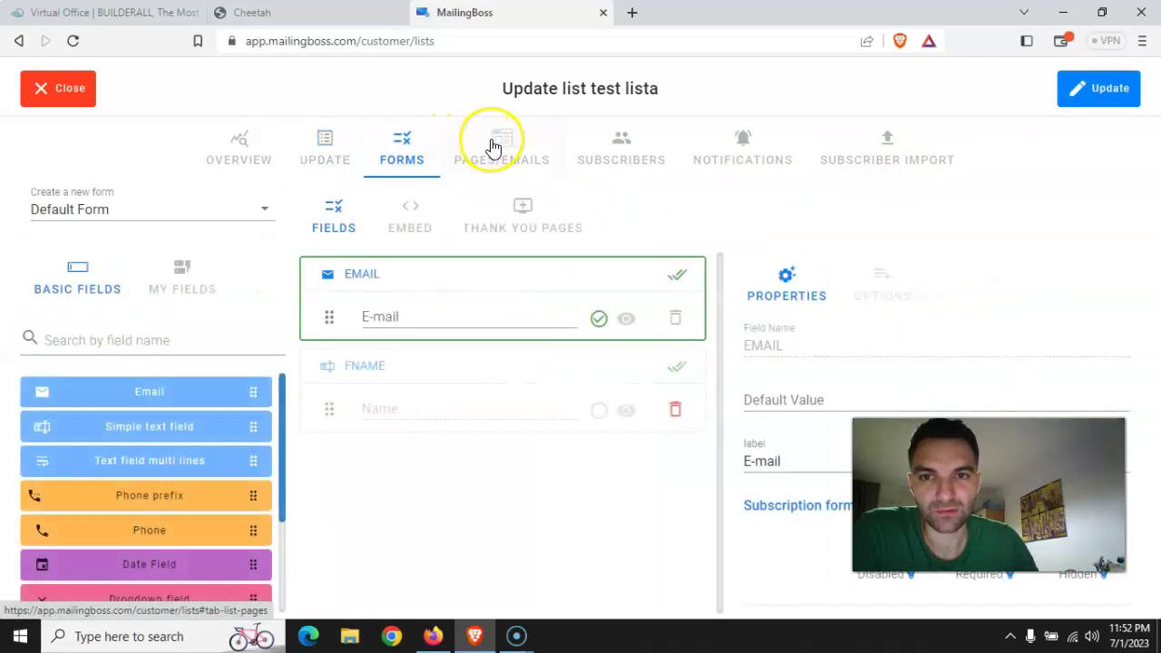
{"action": "left_click", "coordinate": [493, 145]}
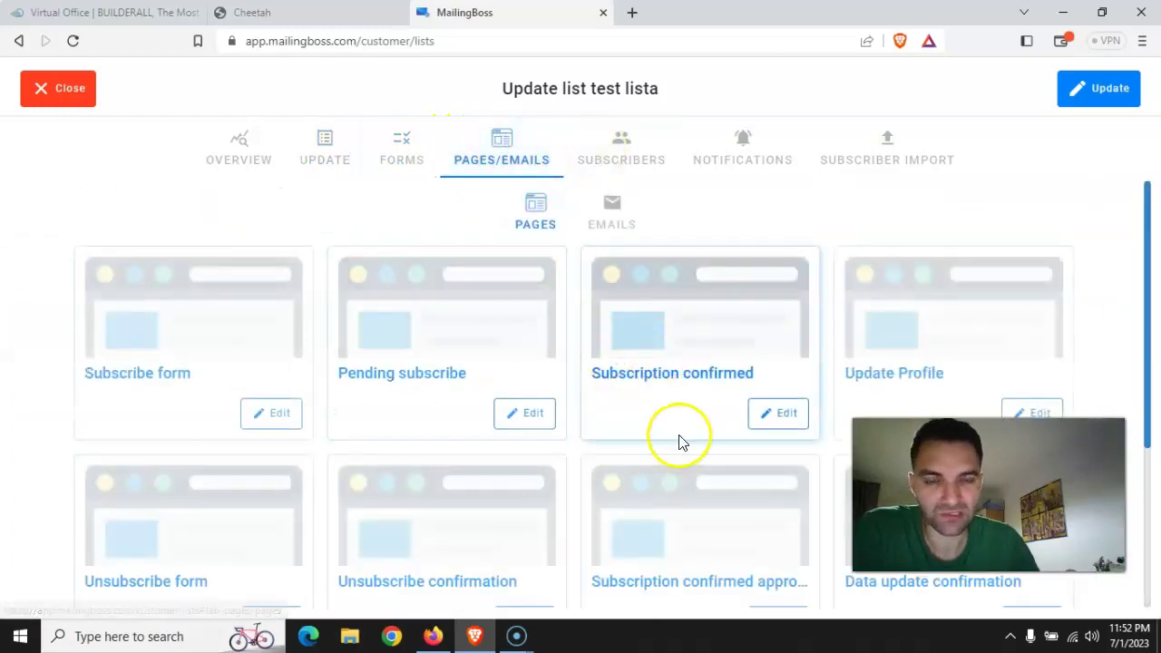
{"action": "left_click", "coordinate": [627, 155]}
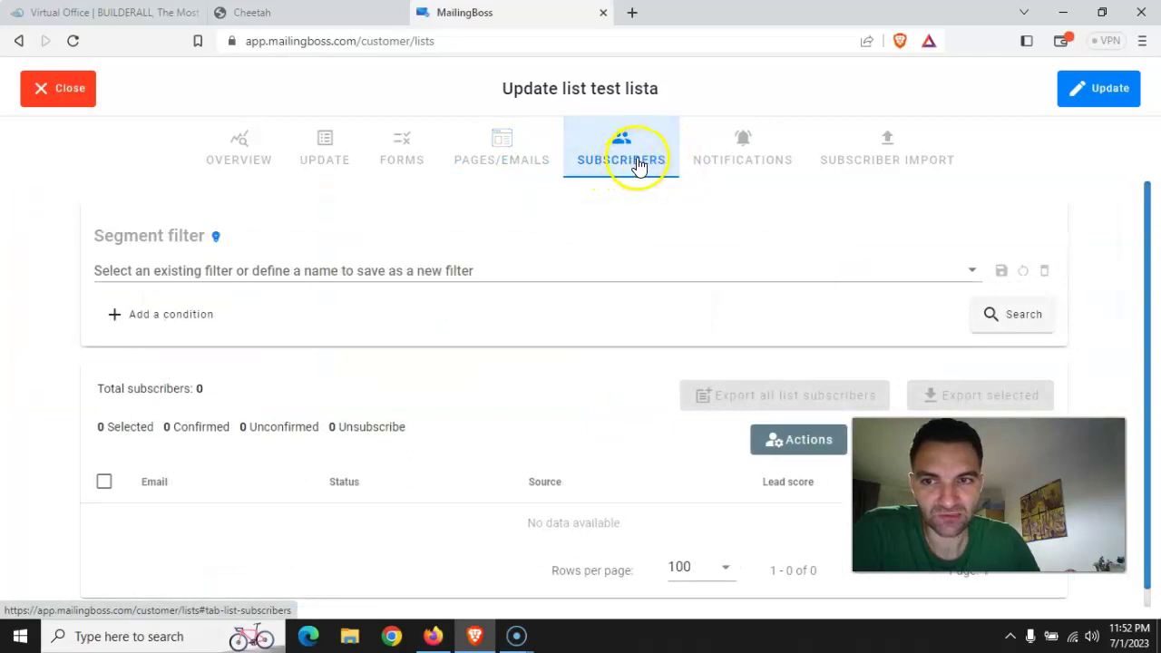
{"action": "scroll", "coordinate": [615, 333], "scroll_direction": "down", "scroll_amount": 1}
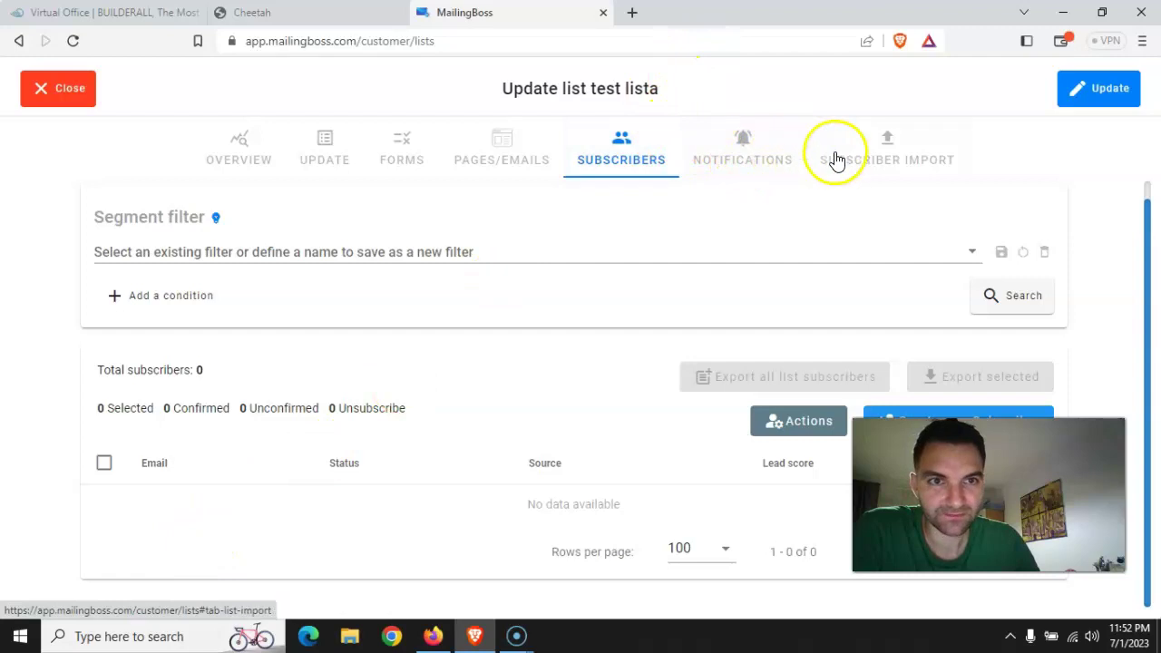
{"action": "left_click", "coordinate": [911, 161]}
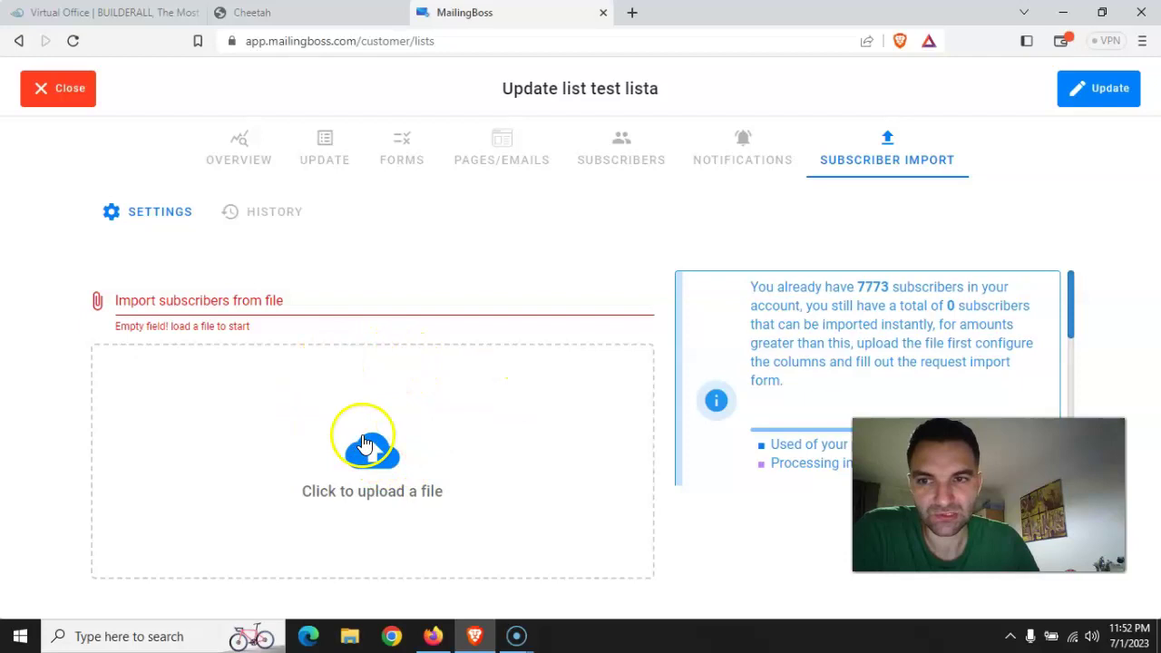
{"action": "left_click", "coordinate": [47, 91]}
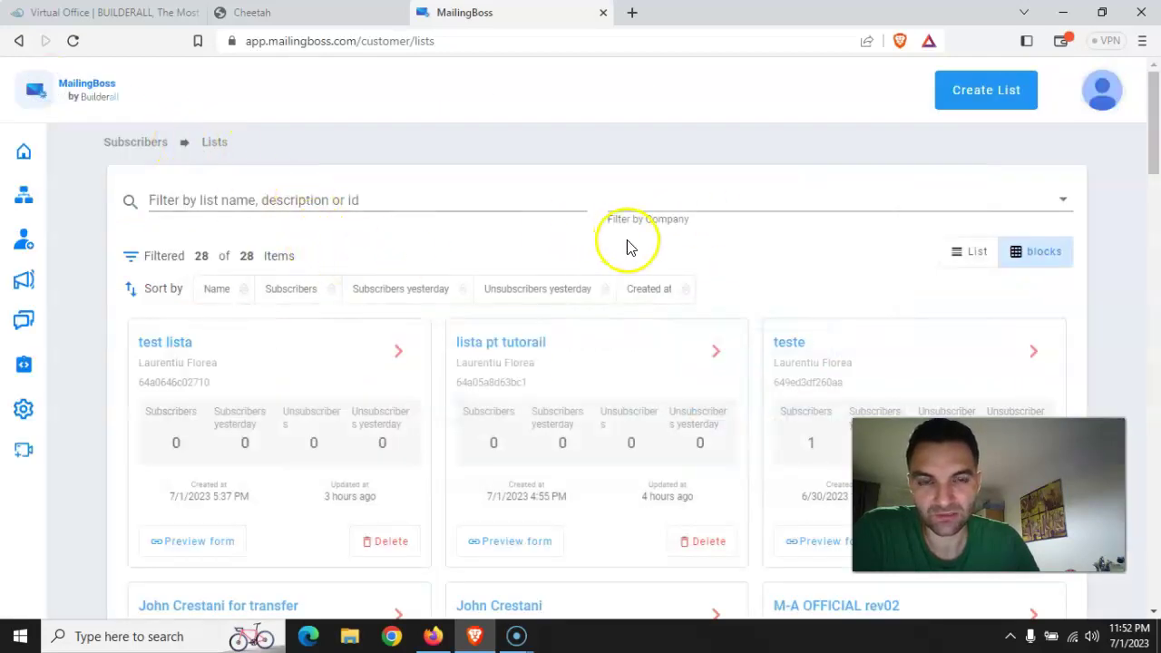
Open the "M-A OFFICIAL rev02" list for updating
{"action": "scroll", "coordinate": [629, 245], "scroll_direction": "down", "scroll_amount": 2}
{"action": "scroll", "coordinate": [630, 246], "scroll_direction": "down", "scroll_amount": 2}
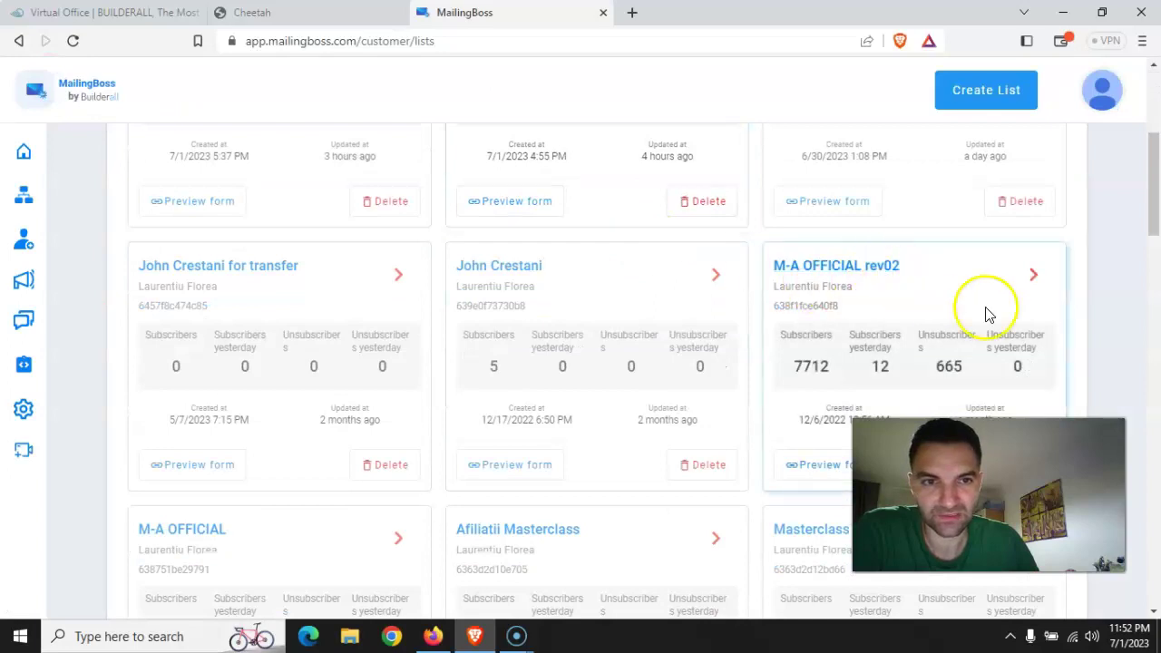
{"action": "left_click", "coordinate": [1033, 278]}
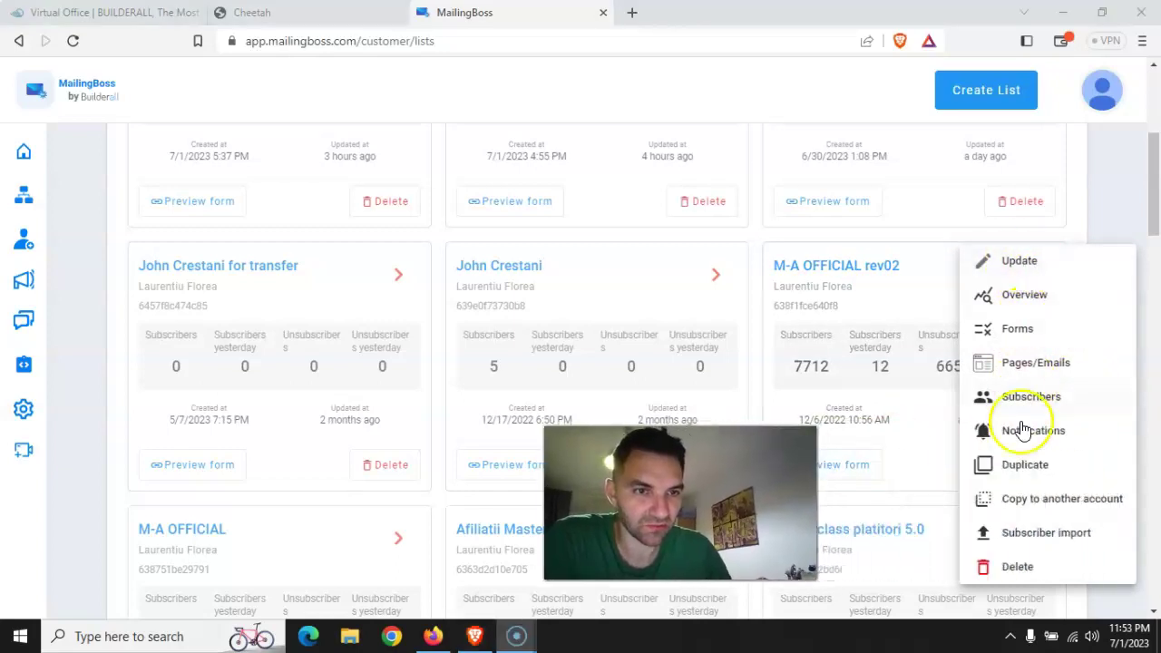
{"action": "left_click", "coordinate": [1017, 260]}
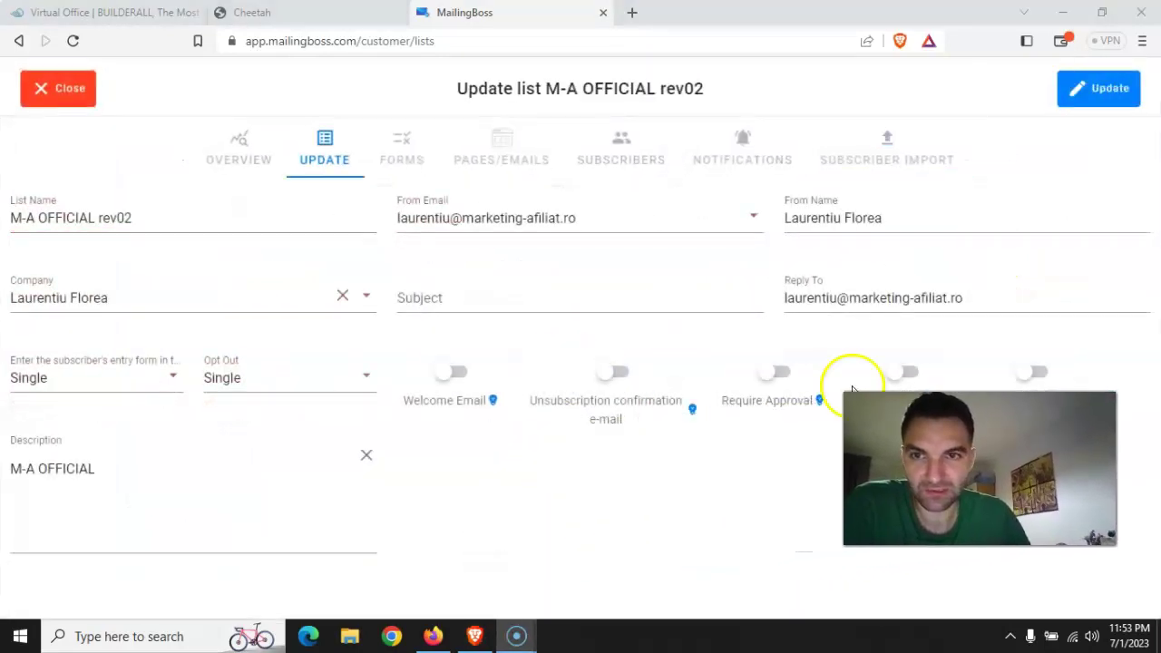
Examine the overview of "M-A OFFICIAL rev02", including yesterday's subscribers, unsubscribes, subscriber growth and responsivity level
{"action": "left_click", "coordinate": [218, 156]}
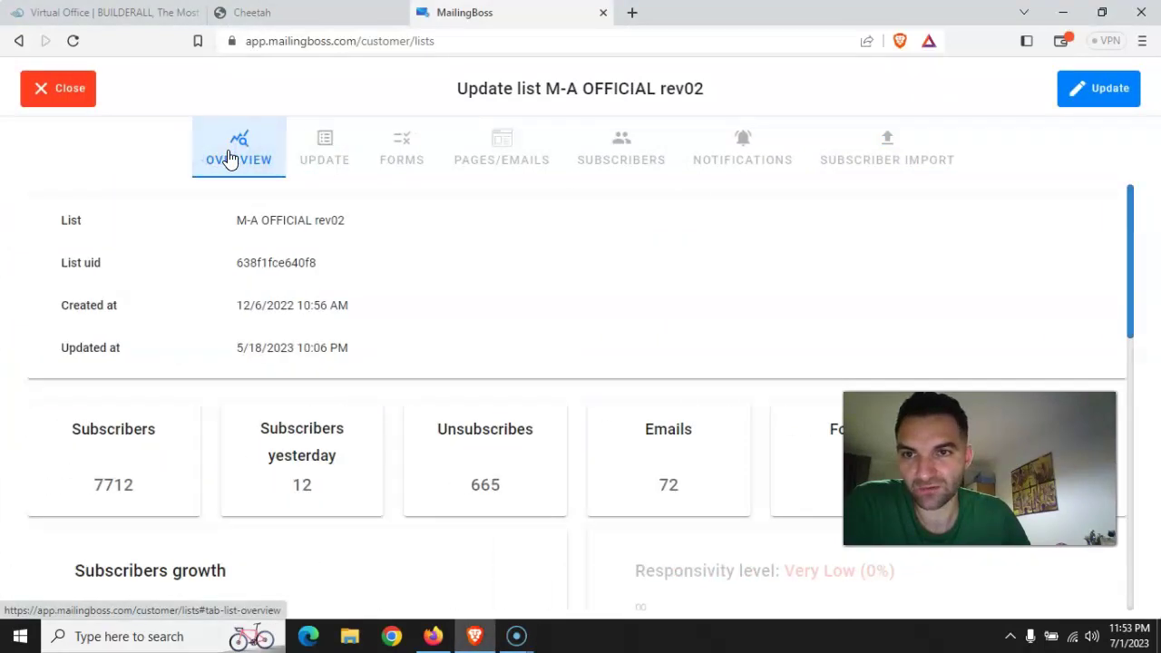
{"action": "scroll", "coordinate": [354, 410], "scroll_direction": "down", "scroll_amount": 3}
{"action": "scroll", "coordinate": [383, 412], "scroll_direction": "up", "scroll_amount": 1}
{"action": "scroll", "coordinate": [381, 415], "scroll_direction": "up", "scroll_amount": 2}
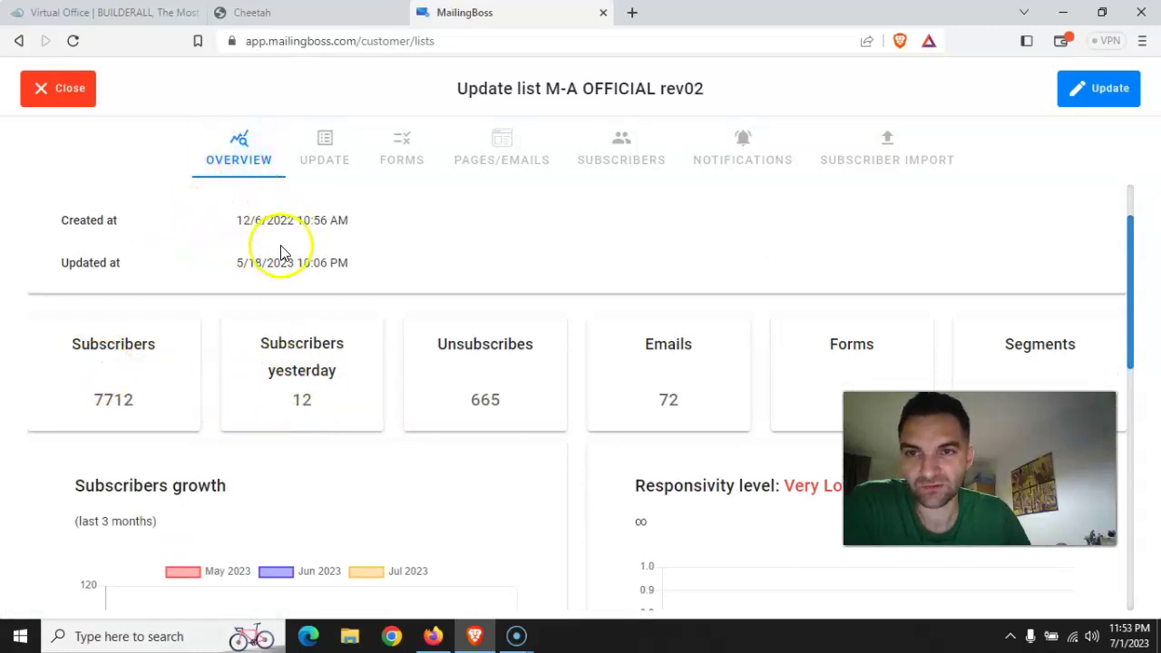
{"action": "scroll", "coordinate": [311, 295], "scroll_direction": "down", "scroll_amount": 2}
{"action": "scroll", "coordinate": [311, 288], "scroll_direction": "down", "scroll_amount": 5}
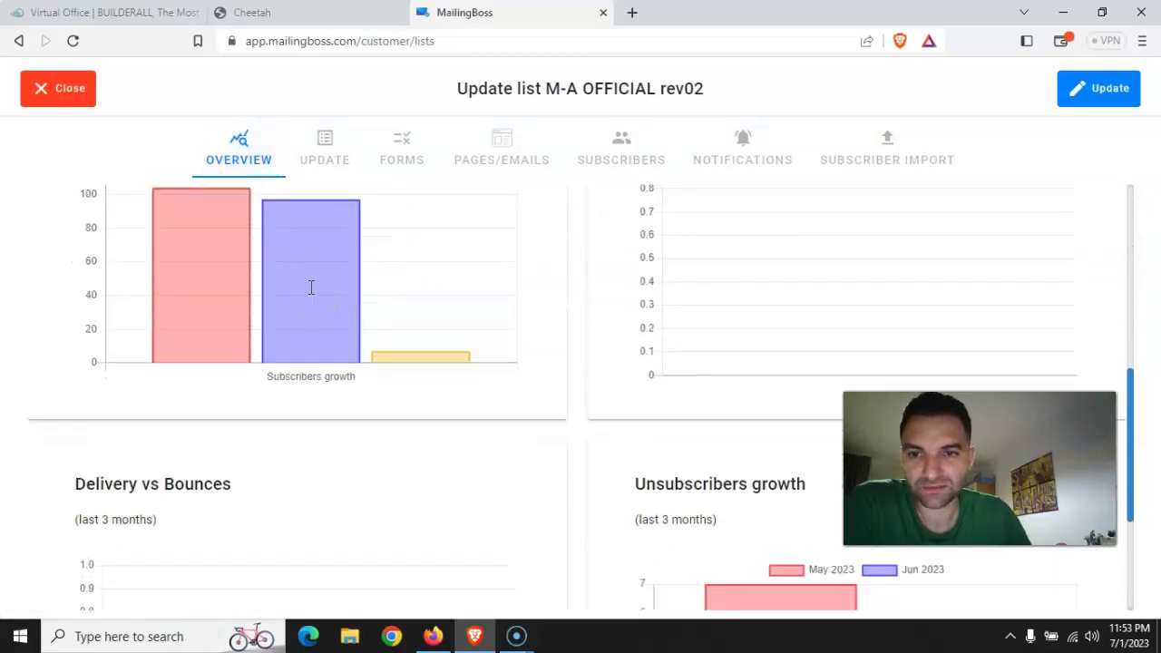
{"action": "scroll", "coordinate": [311, 287], "scroll_direction": "up", "scroll_amount": 3}
{"action": "scroll", "coordinate": [310, 295], "scroll_direction": "up", "scroll_amount": 4}
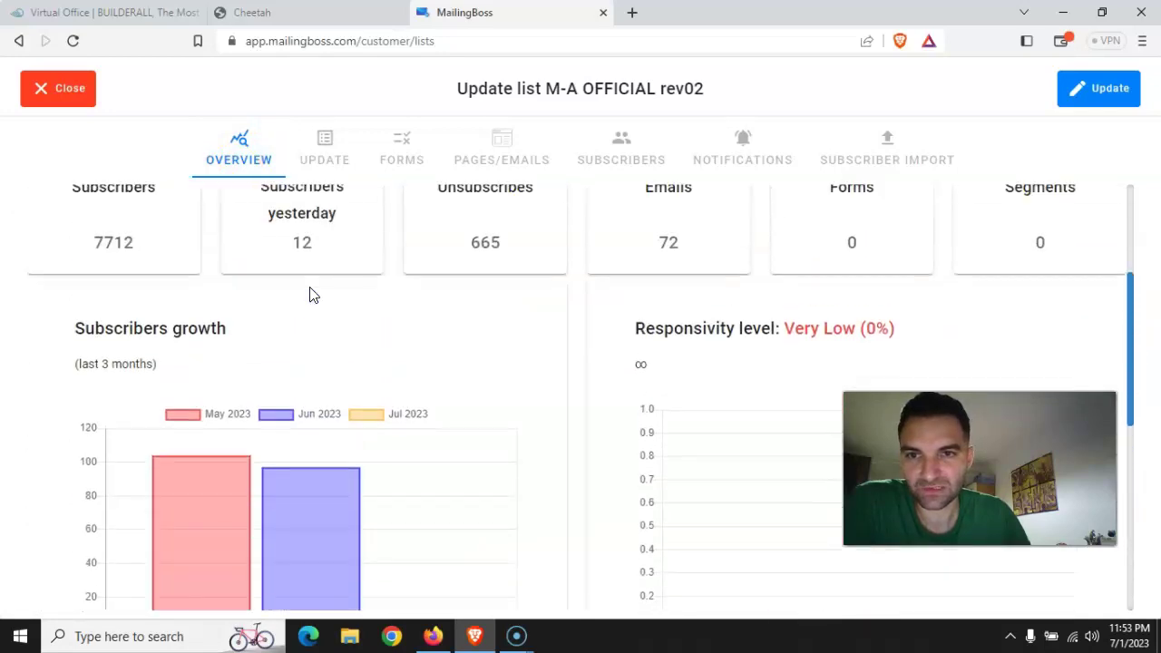
{"action": "left_click", "coordinate": [297, 306]}
{"action": "left_click_drag", "start_coordinate": [258, 285], "coordinate": [334, 287]}
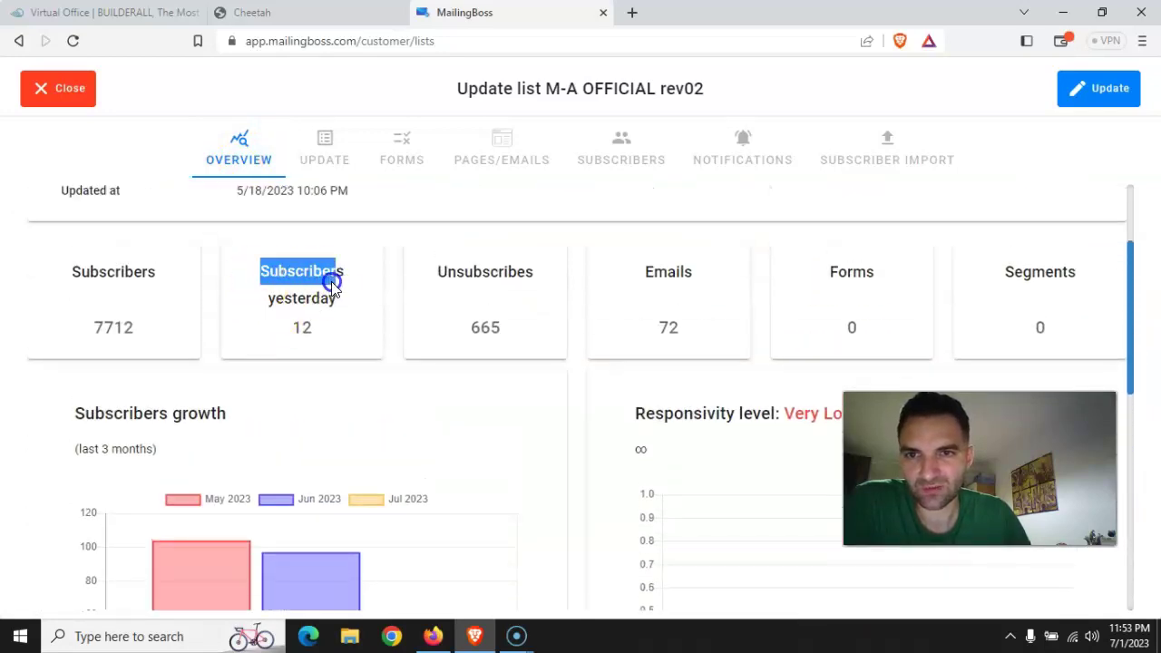
{"action": "left_click", "coordinate": [435, 300]}
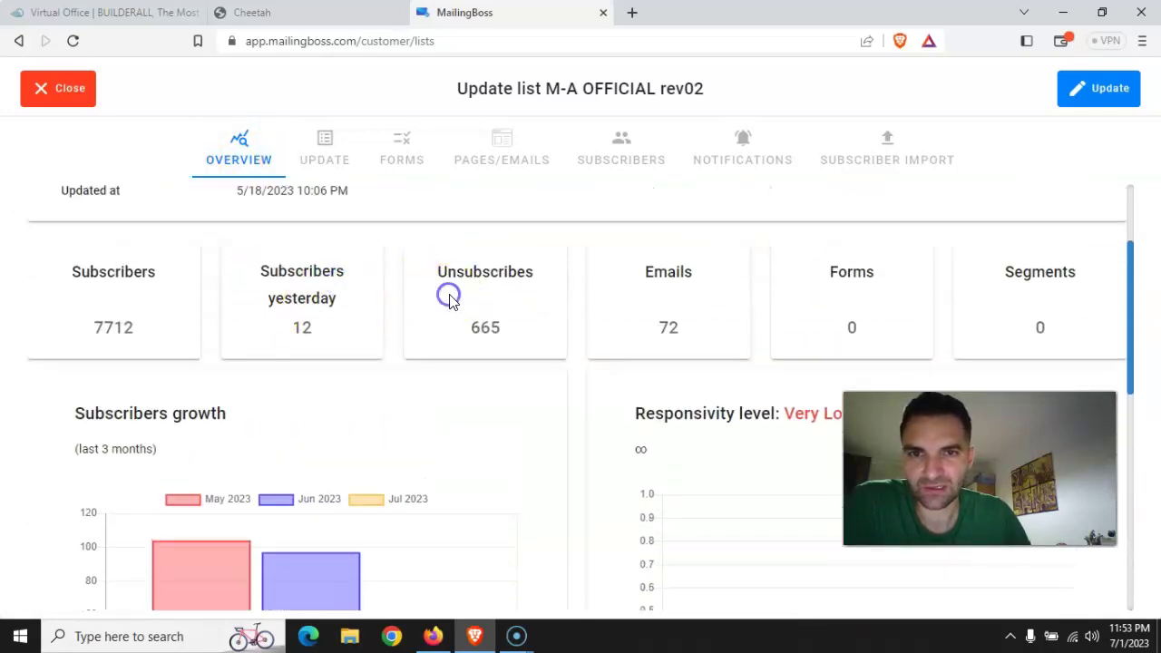
{"action": "left_click", "coordinate": [509, 302]}
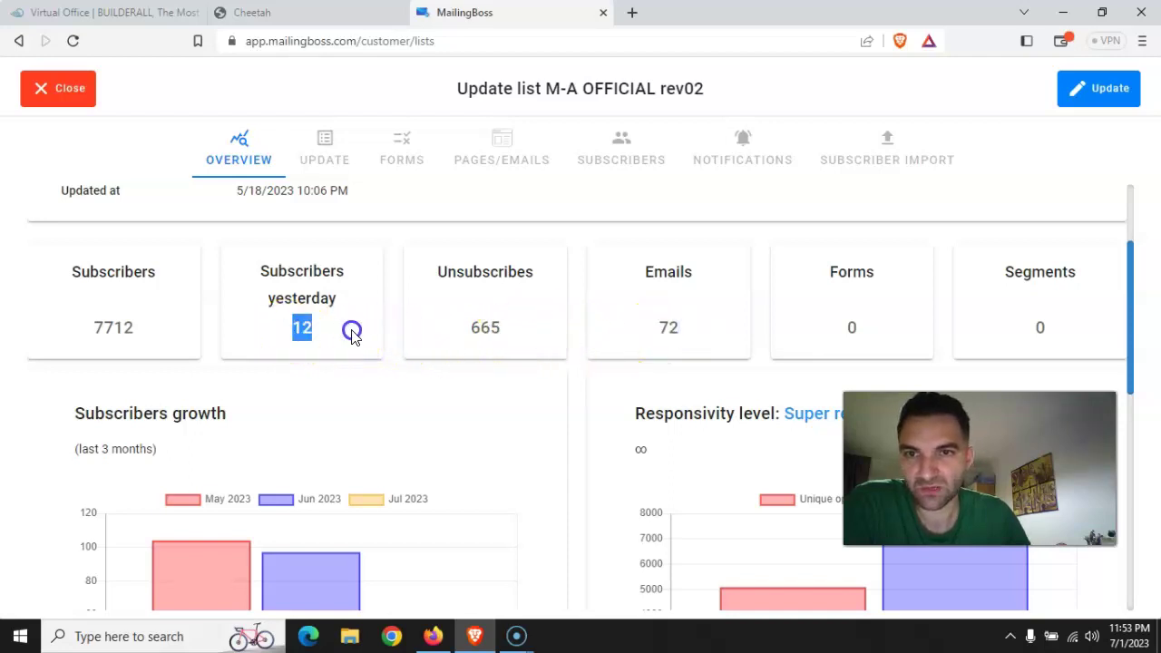
{"action": "scroll", "coordinate": [312, 332], "scroll_direction": "down", "scroll_amount": 1}
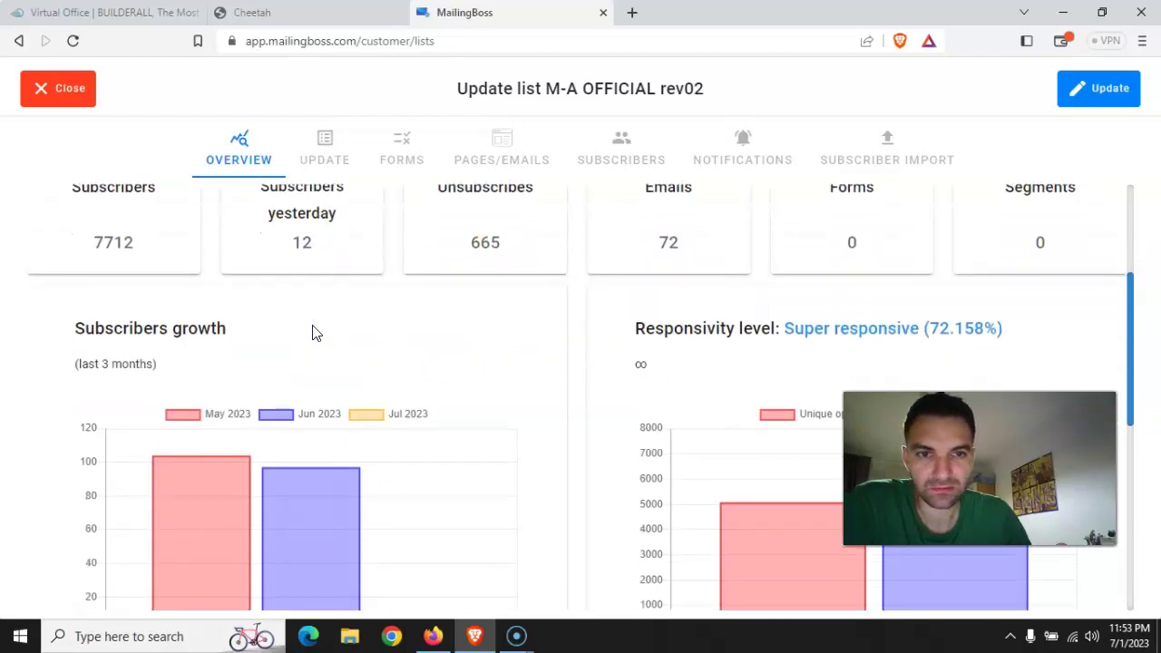
{"action": "scroll", "coordinate": [312, 333], "scroll_direction": "down", "scroll_amount": 1}
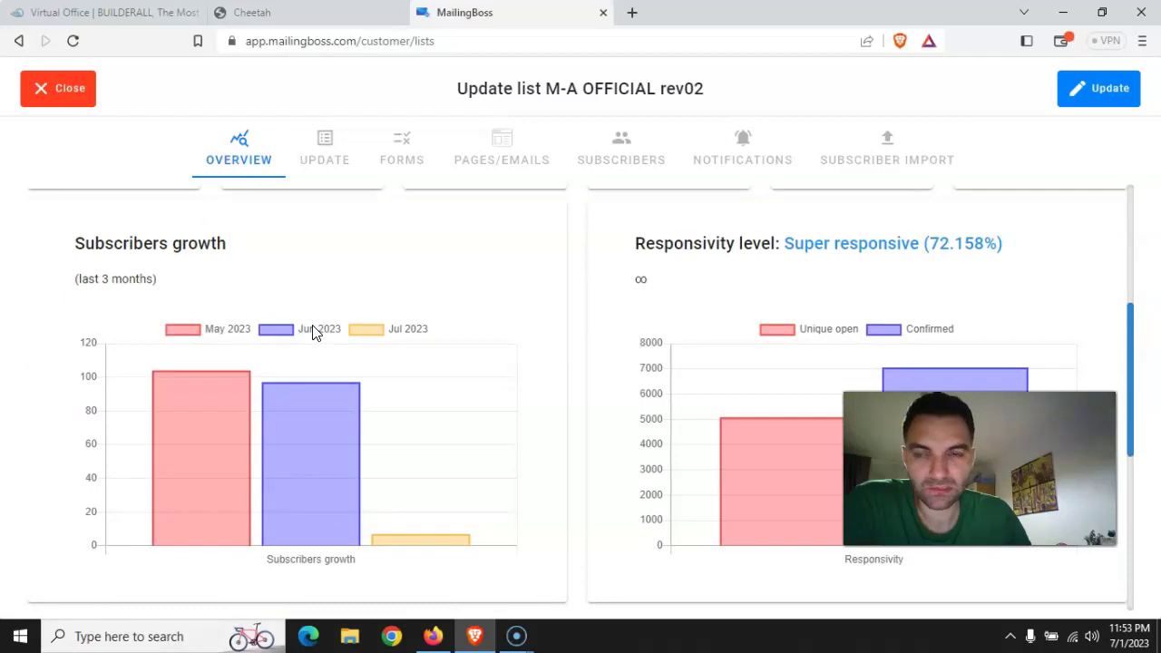
{"action": "scroll", "coordinate": [536, 328], "scroll_direction": "up", "scroll_amount": 4}
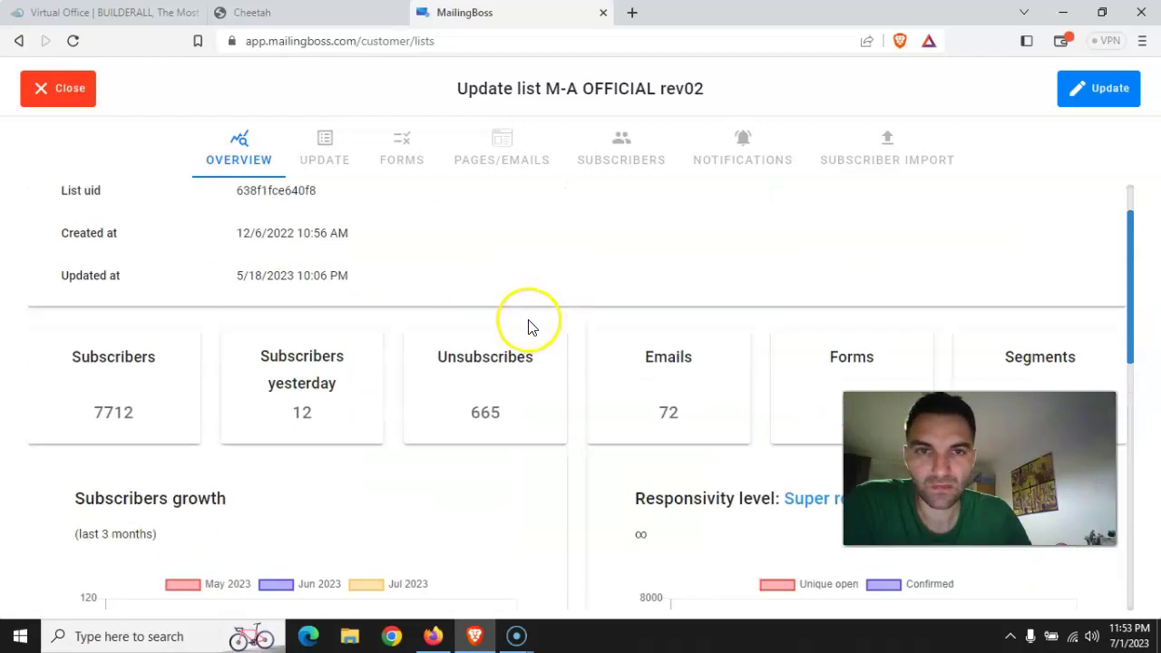
Return to the update form of the list and extend its description to "M-A OFFICIAL rev02"
{"action": "left_click", "coordinate": [319, 155]}
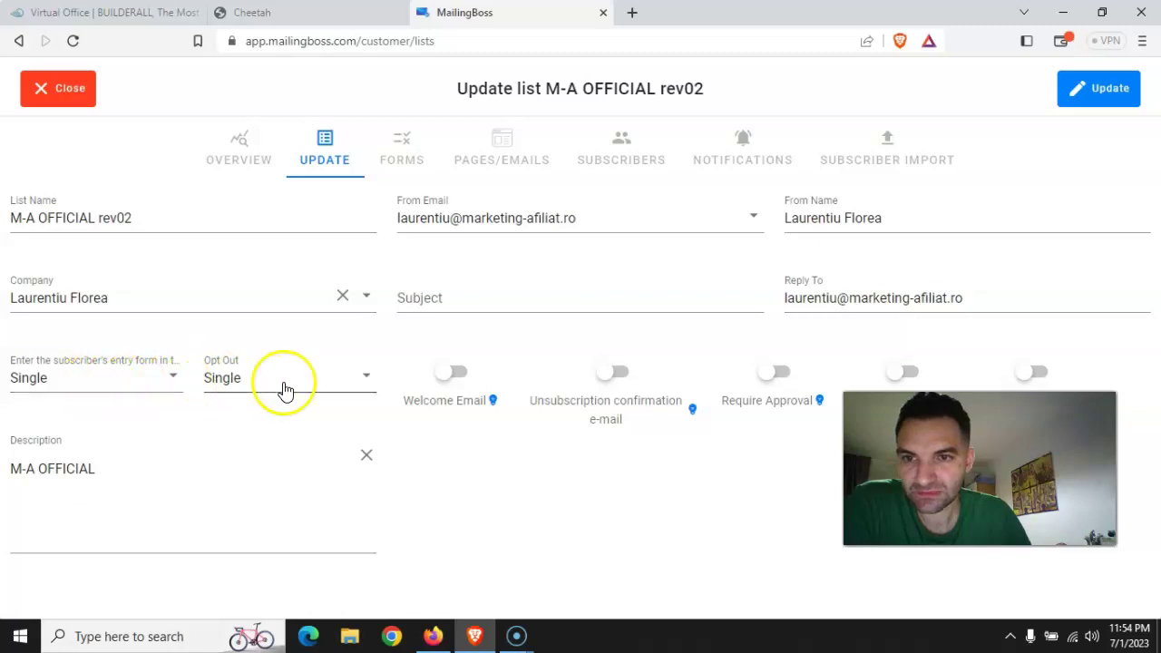
{"action": "left_click", "coordinate": [103, 479]}
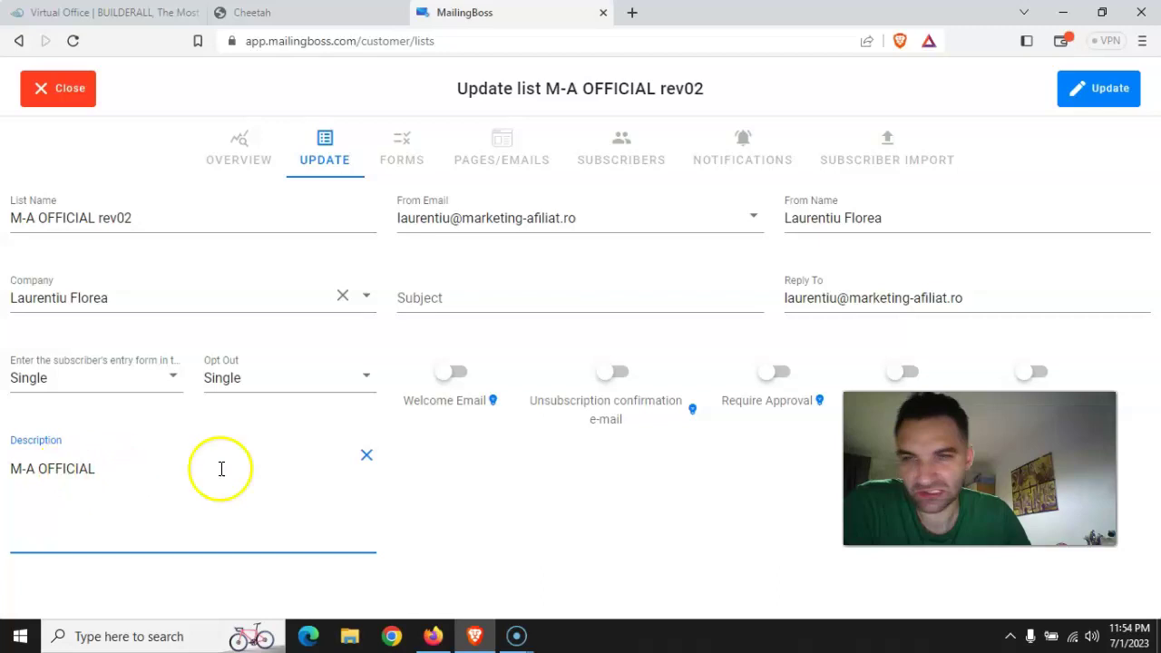
{"action": "type", "text": "rev02"}
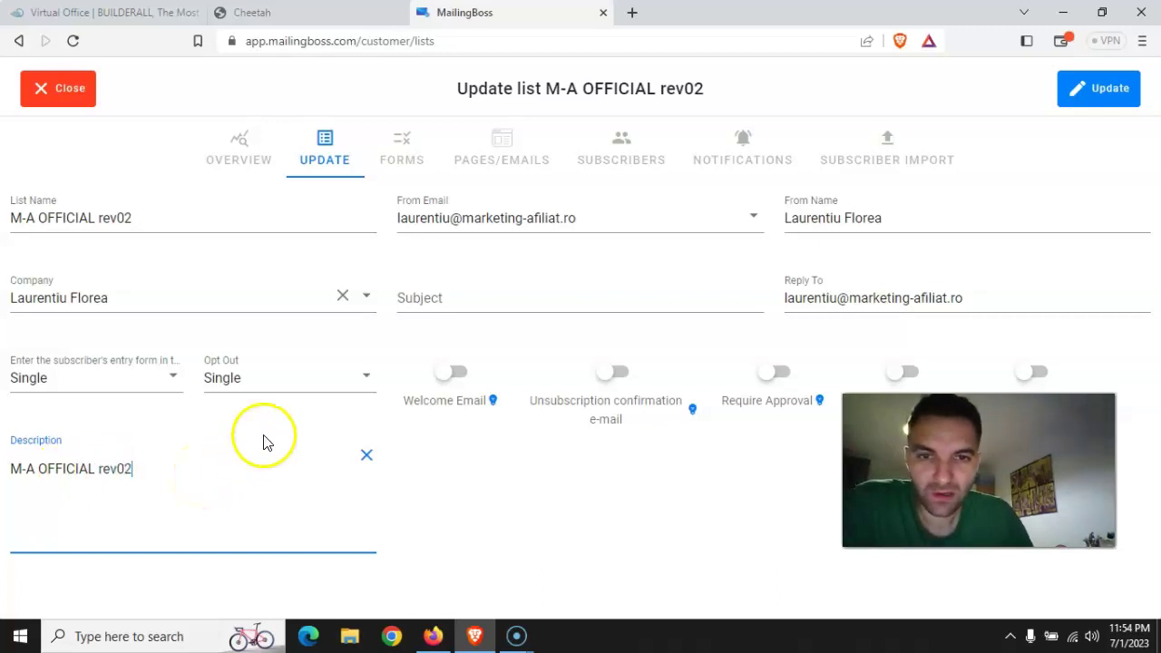
{"action": "left_click", "coordinate": [423, 396]}
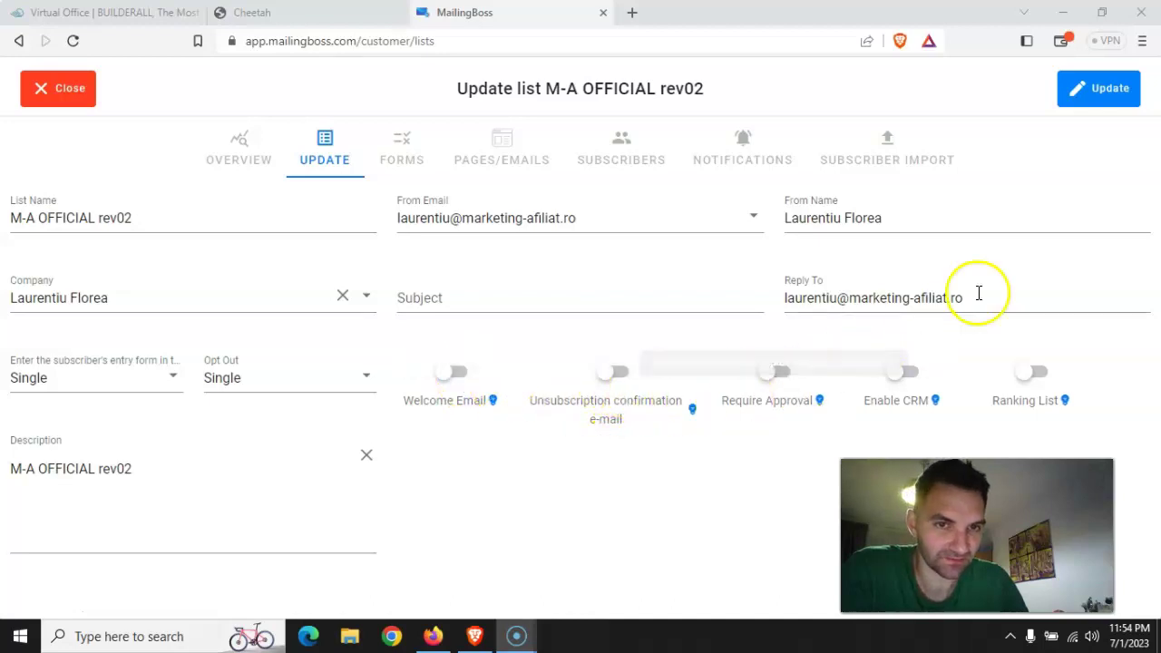
Save the updated "M-A OFFICIAL rev02" list and show its subscribers
{"action": "left_click", "coordinate": [1101, 90]}
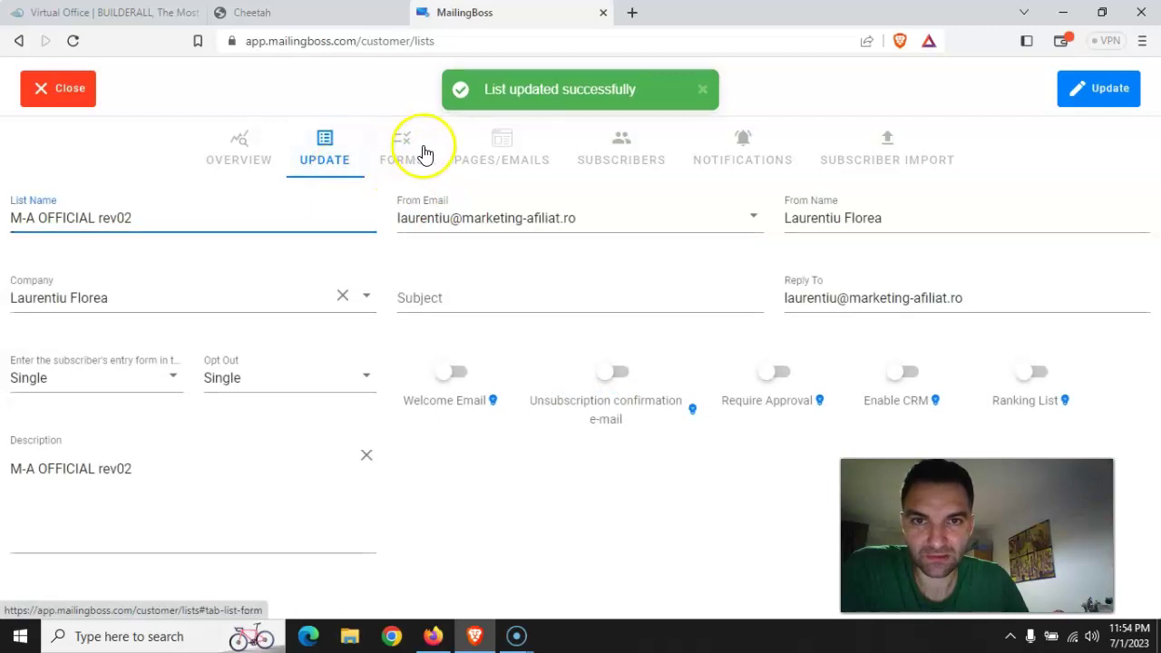
{"action": "left_click", "coordinate": [637, 158]}
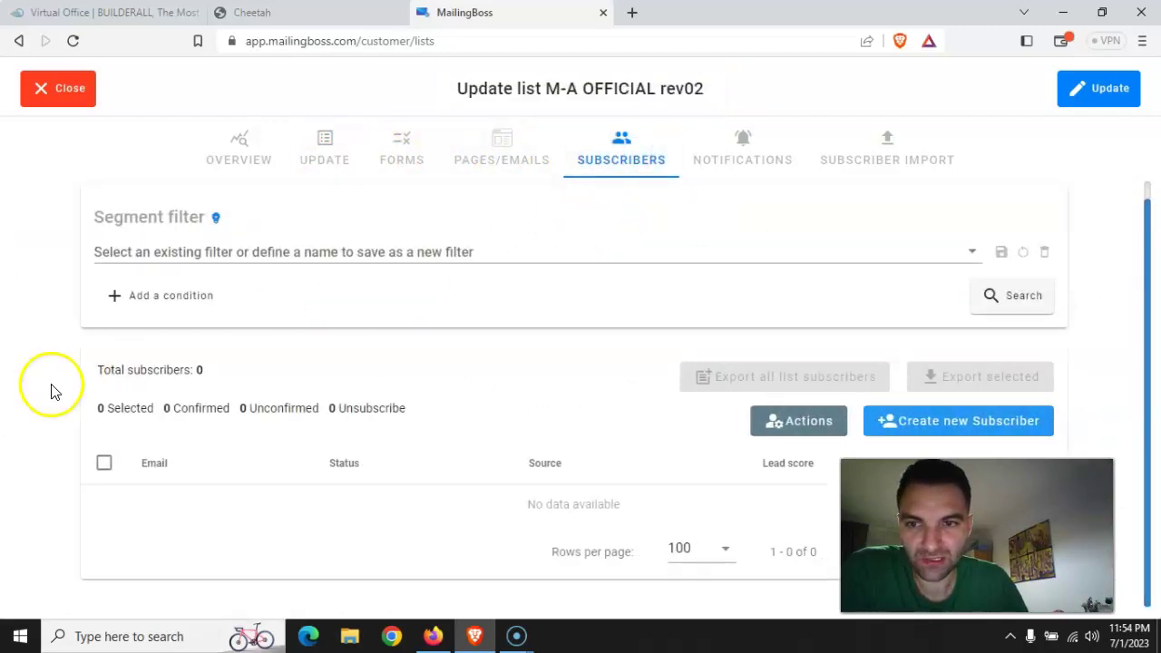
{"action": "scroll", "coordinate": [130, 363], "scroll_direction": "down", "scroll_amount": 2}
{"action": "scroll", "coordinate": [145, 326], "scroll_direction": "down", "scroll_amount": 1}
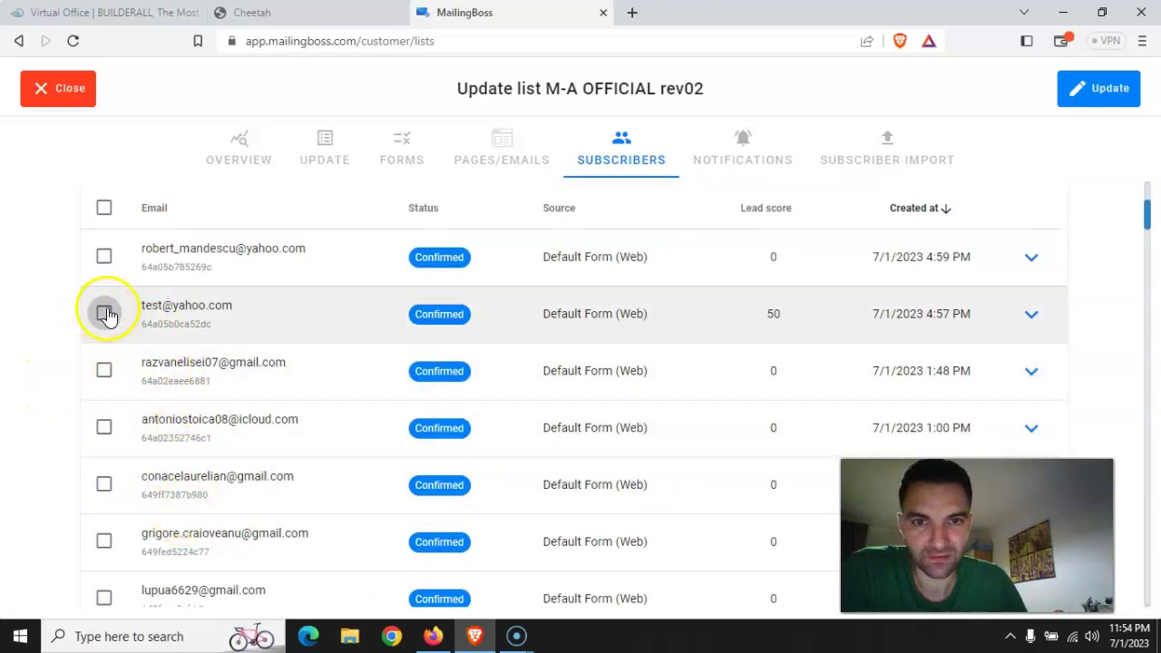
Delete the test subscriber created 7/1/2023 4:57 PM, removing it permanently from the entire account
{"action": "left_click", "coordinate": [211, 307]}
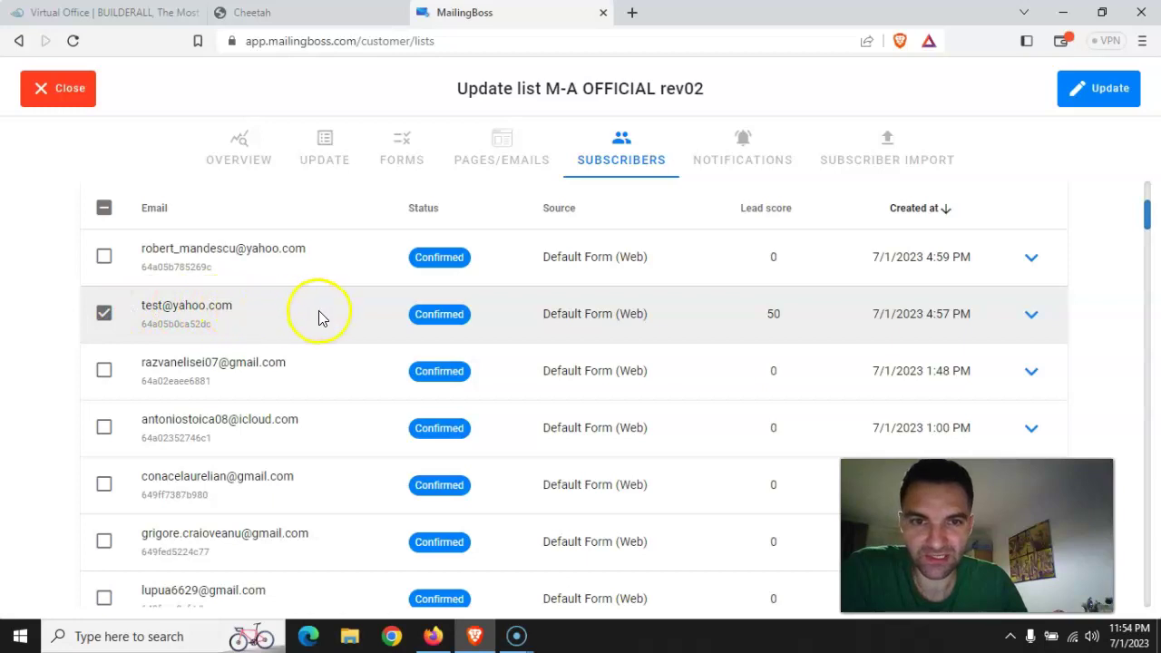
{"action": "left_click", "coordinate": [1038, 317]}
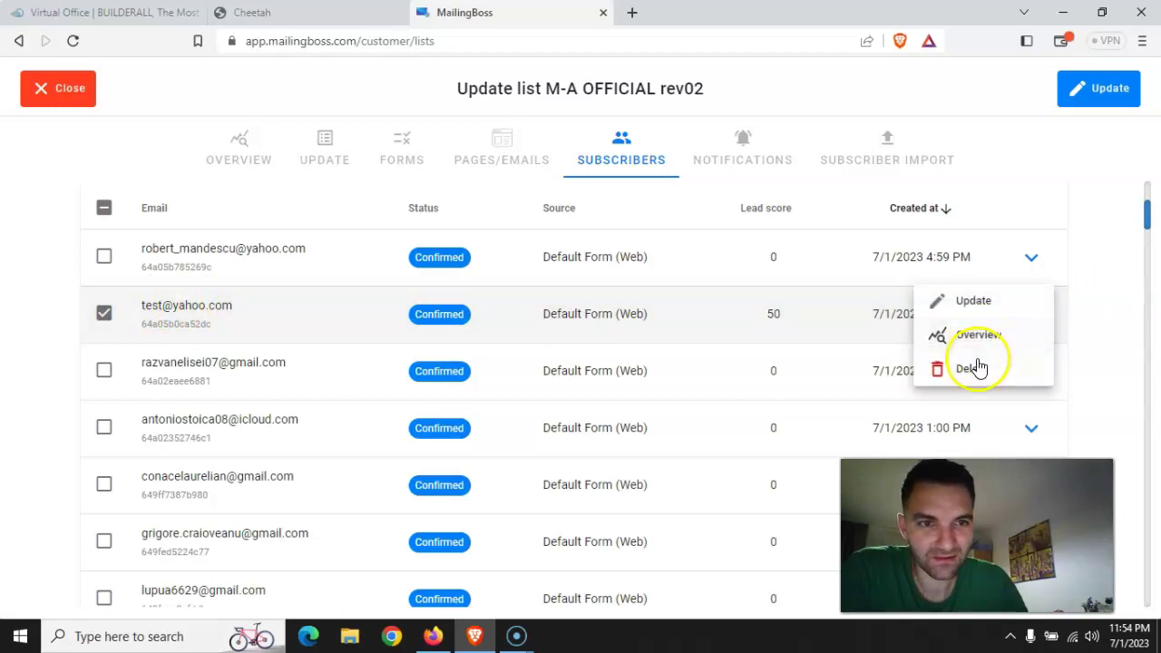
{"action": "left_click", "coordinate": [973, 367]}
{"action": "left_click", "coordinate": [979, 371]}
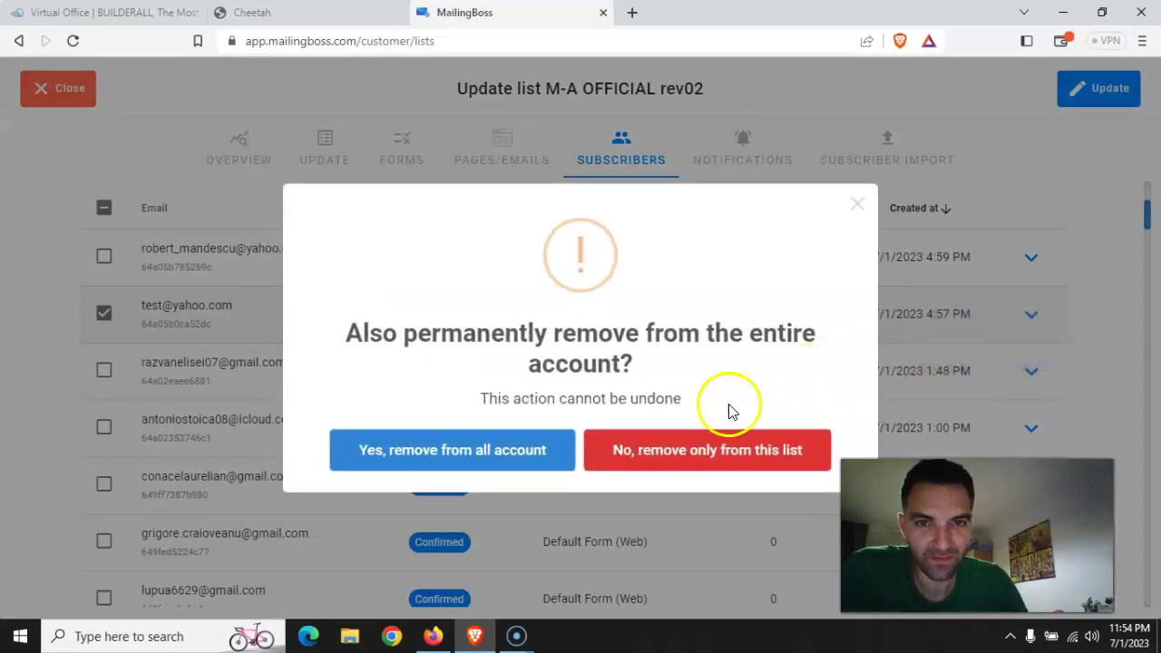
{"action": "left_click", "coordinate": [470, 459]}
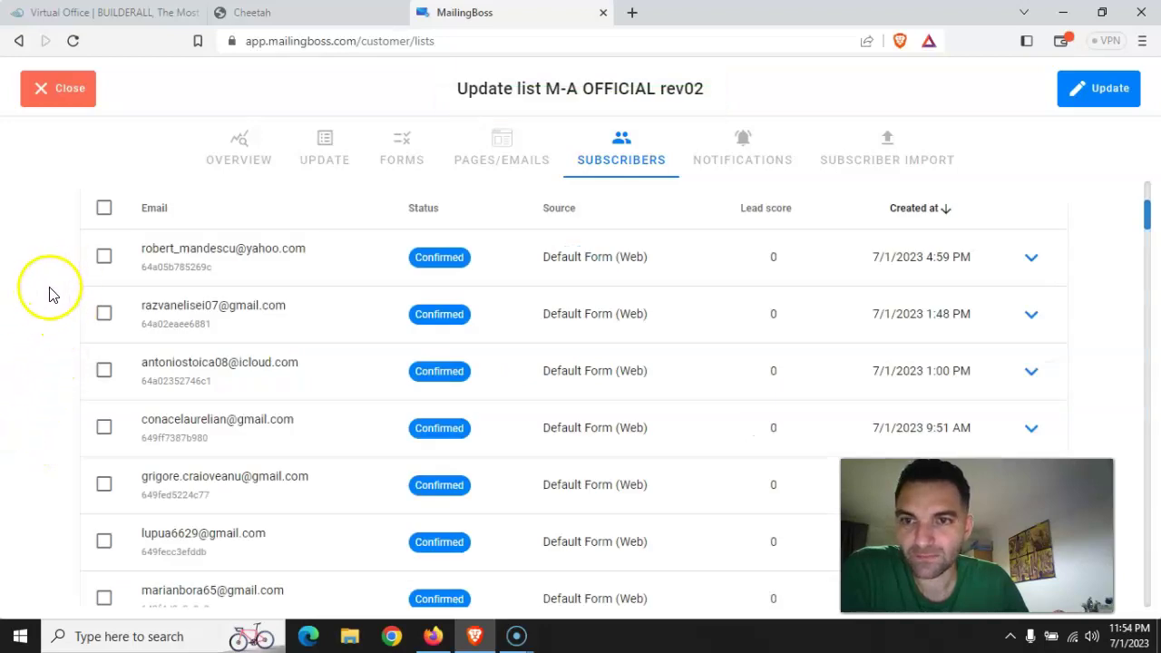
Examine the subscriber list, including the total subscribers, confirmed and unsubscribed statuses, lead scores and creation dates
{"action": "scroll", "coordinate": [229, 218], "scroll_direction": "up", "scroll_amount": 2}
{"action": "scroll", "coordinate": [236, 268], "scroll_direction": "down", "scroll_amount": 3}
{"action": "scroll", "coordinate": [242, 283], "scroll_direction": "down", "scroll_amount": 8}
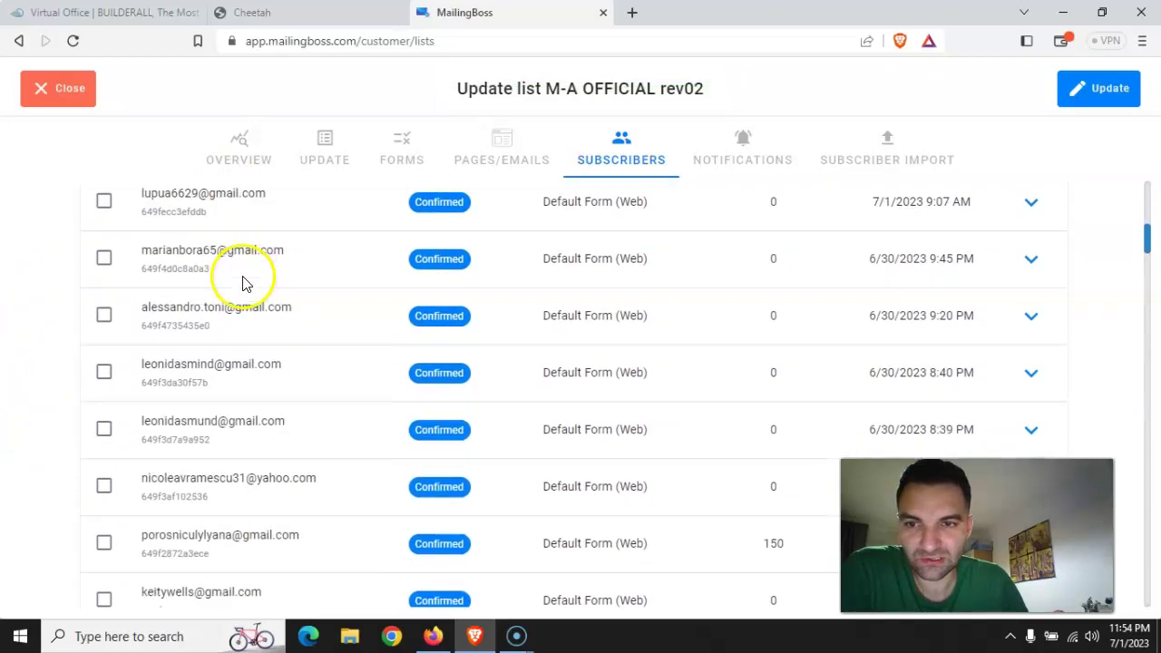
{"action": "scroll", "coordinate": [243, 289], "scroll_direction": "down", "scroll_amount": 3}
{"action": "scroll", "coordinate": [243, 289], "scroll_direction": "up", "scroll_amount": 15}
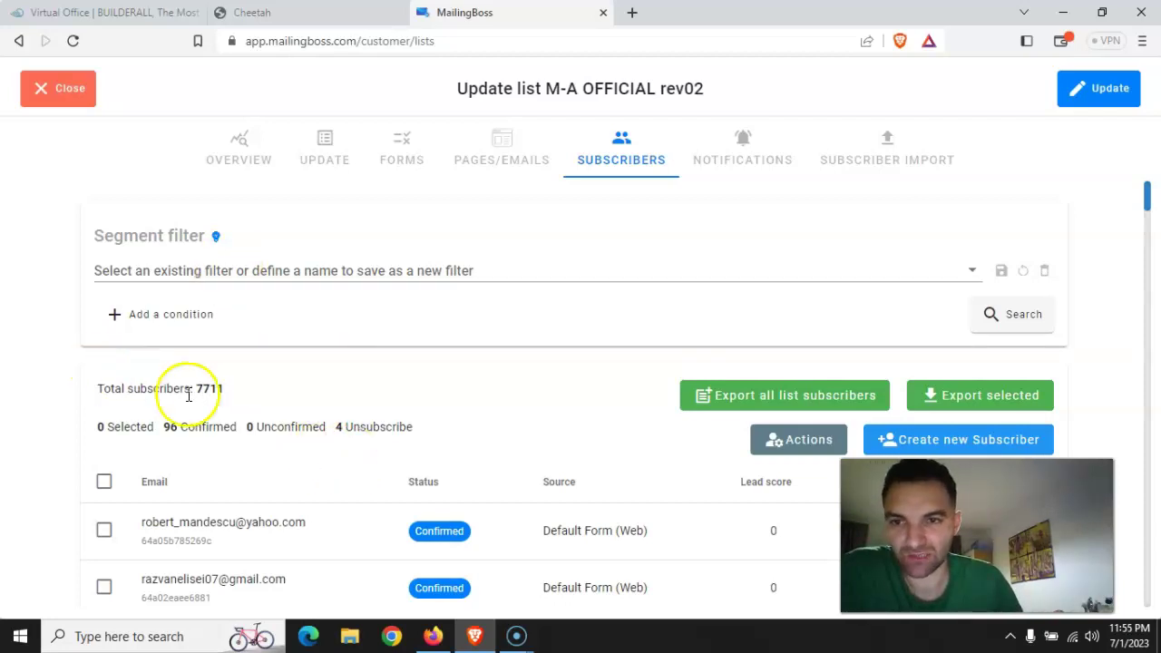
{"action": "left_click", "coordinate": [229, 390]}
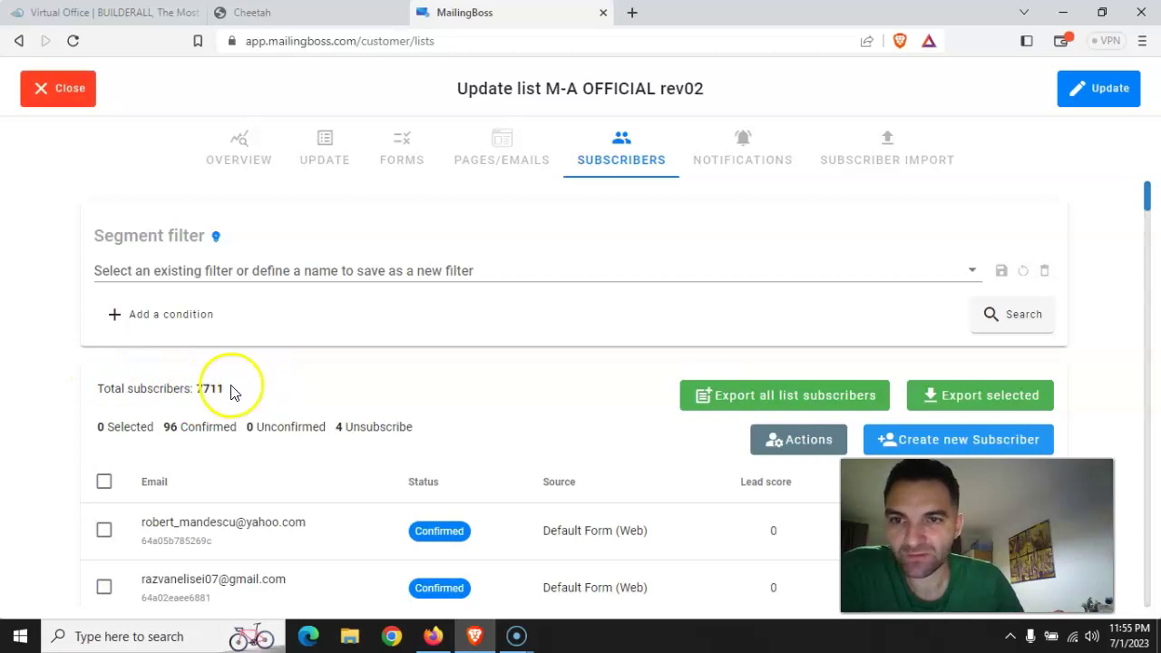
{"action": "scroll", "coordinate": [245, 388], "scroll_direction": "down", "scroll_amount": 15}
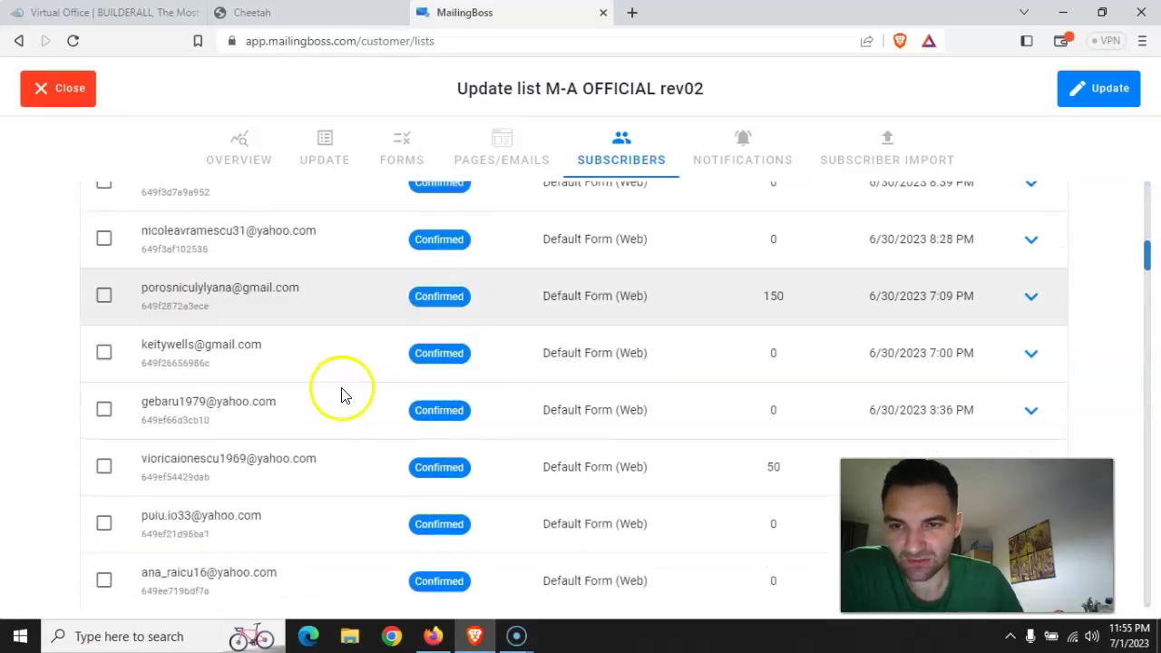
{"action": "scroll", "coordinate": [348, 399], "scroll_direction": "down", "scroll_amount": 5}
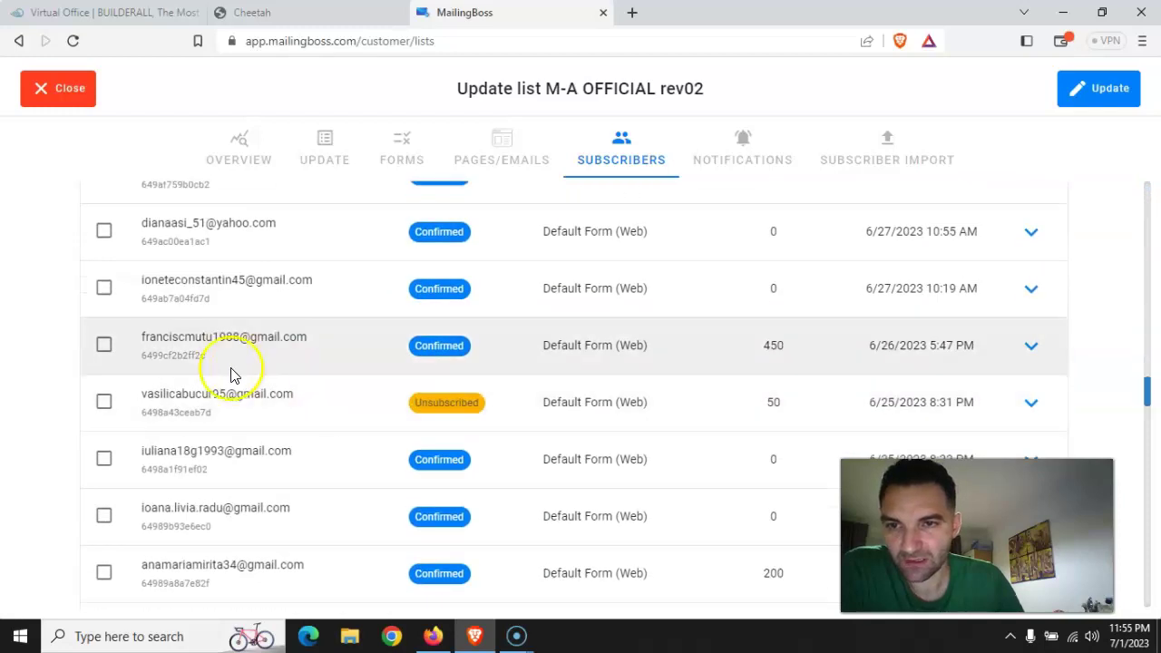
{"action": "scroll", "coordinate": [263, 374], "scroll_direction": "down", "scroll_amount": 4}
{"action": "scroll", "coordinate": [288, 372], "scroll_direction": "up", "scroll_amount": 3}
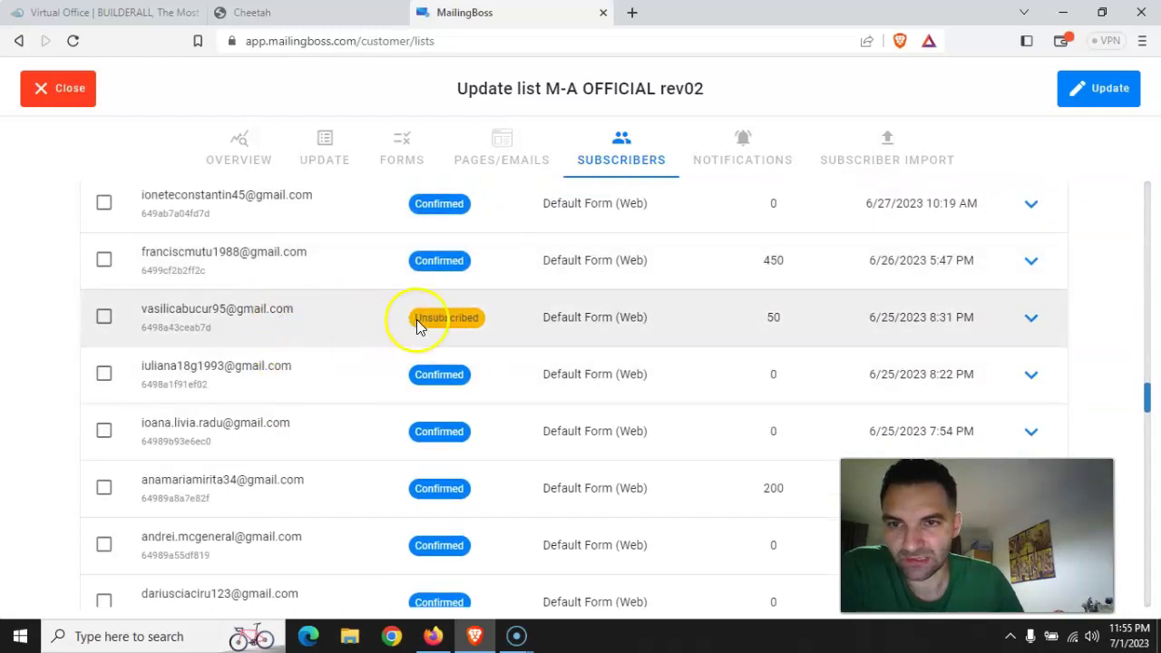
Copy the email address of the unsubscribed subscriber created 6/25/2023 8:31 PM
{"action": "left_click_drag", "start_coordinate": [330, 322], "coordinate": [191, 312]}
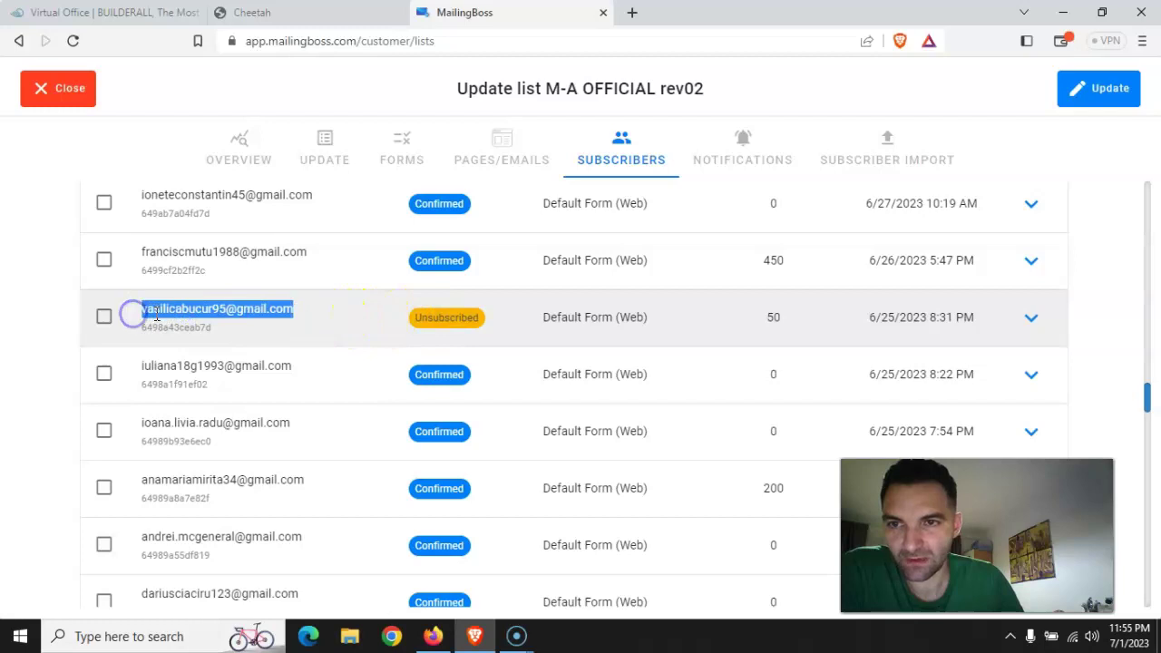
{"action": "right_click", "coordinate": [156, 314]}
{"action": "left_click", "coordinate": [179, 329]}
Add a segment filter condition based on the subscribers' Email field
{"action": "scroll", "coordinate": [22, 346], "scroll_direction": "up", "scroll_amount": 5}
{"action": "scroll", "coordinate": [21, 346], "scroll_direction": "up", "scroll_amount": 15}
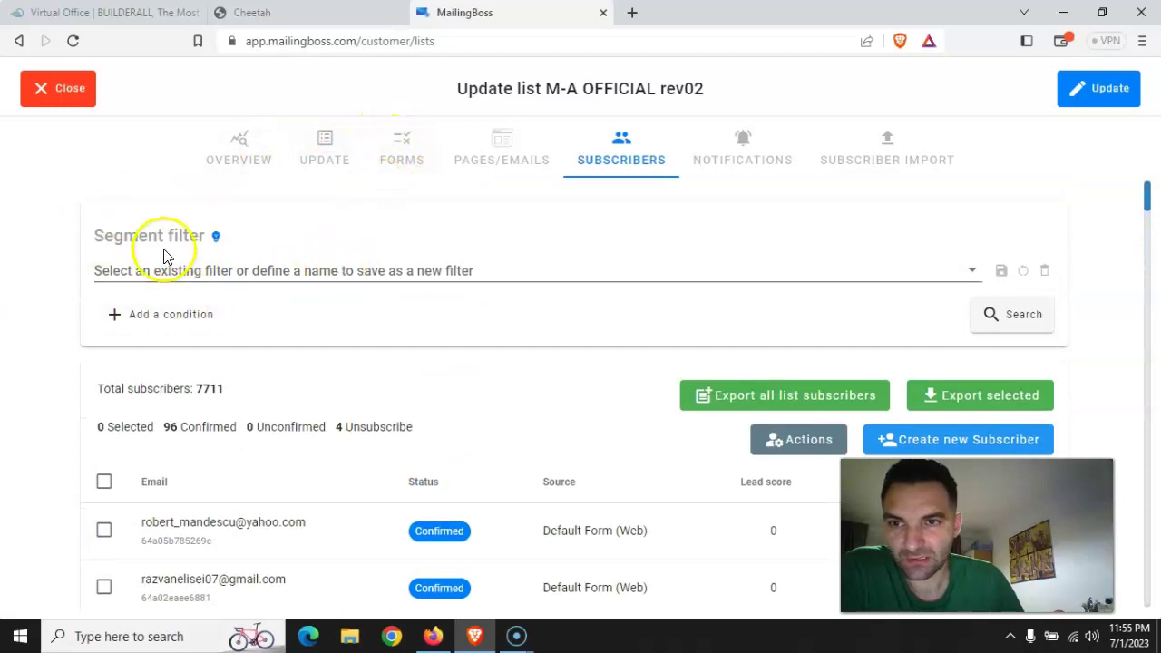
{"action": "left_click", "coordinate": [161, 317]}
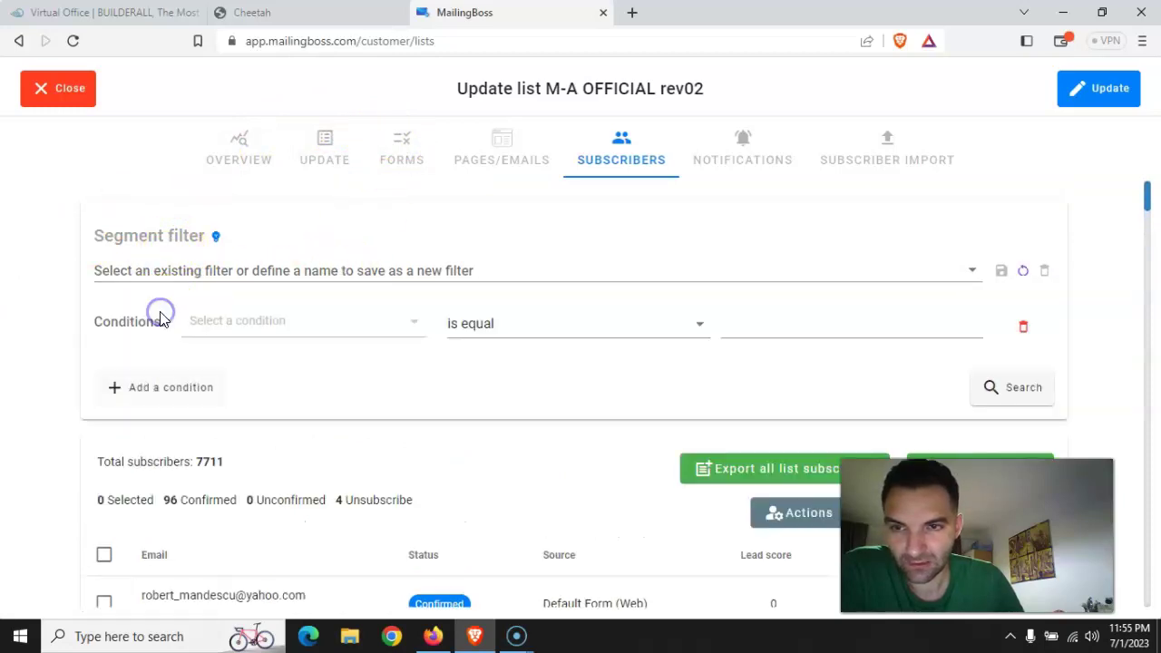
{"action": "left_click", "coordinate": [406, 330]}
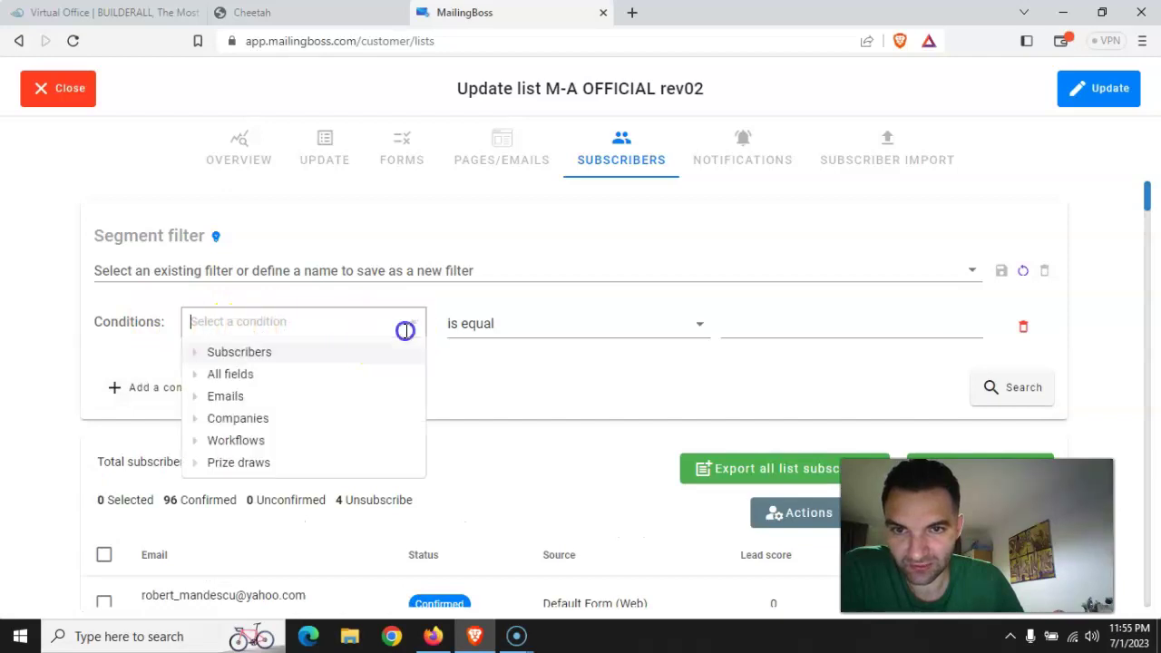
{"action": "left_click", "coordinate": [213, 354]}
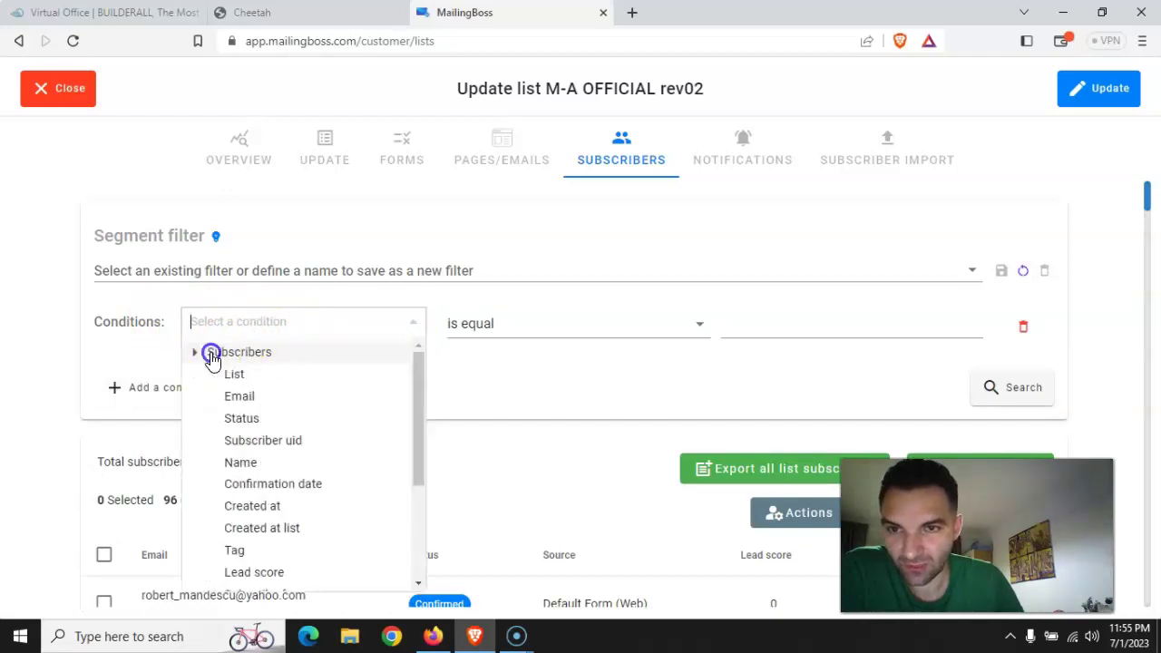
{"action": "left_click", "coordinate": [240, 398]}
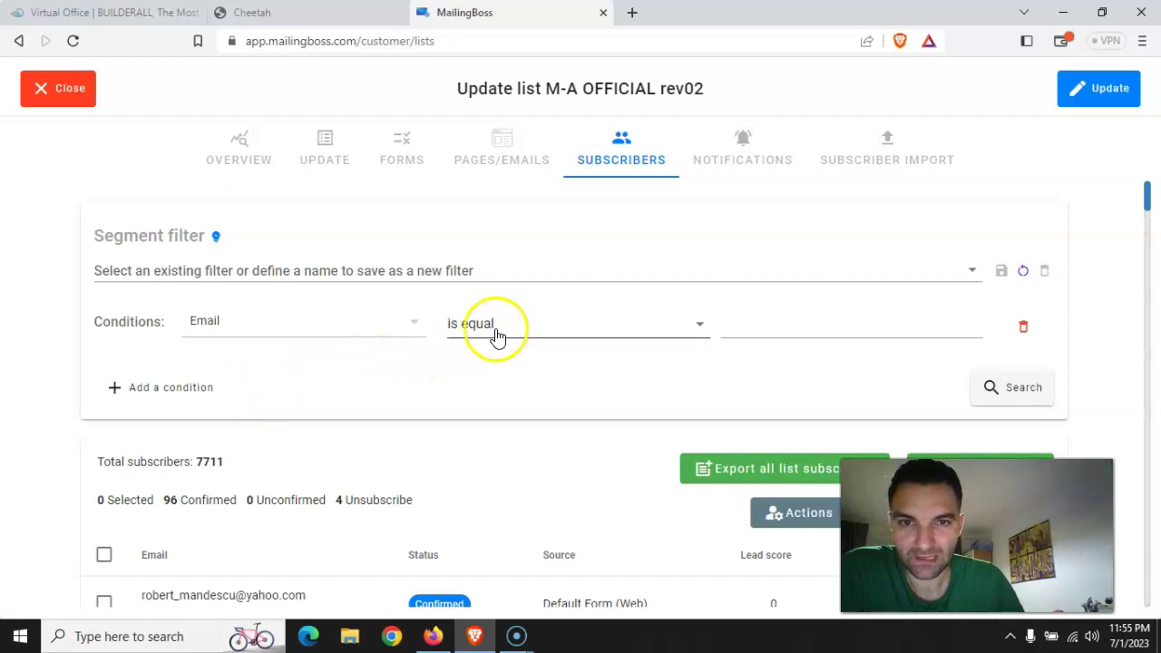
Enter the copied email address as the value of the "is equal" condition and search the subscribers
{"action": "left_click", "coordinate": [763, 332]}
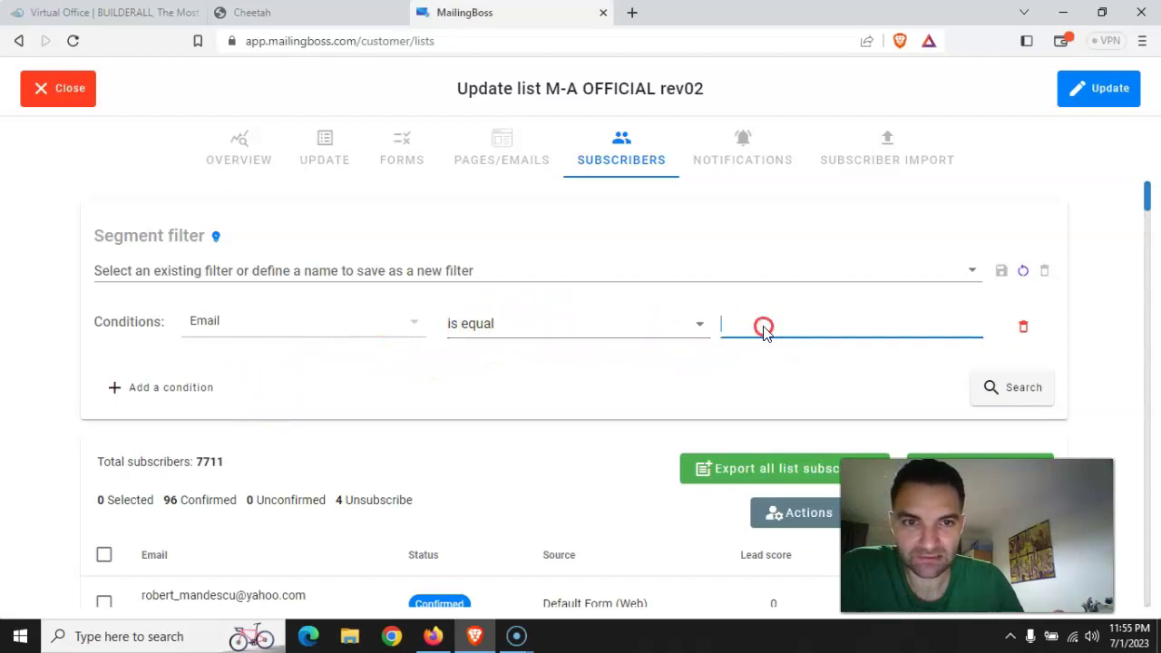
{"action": "right_click", "coordinate": [763, 332]}
{"action": "left_click", "coordinate": [834, 150]}
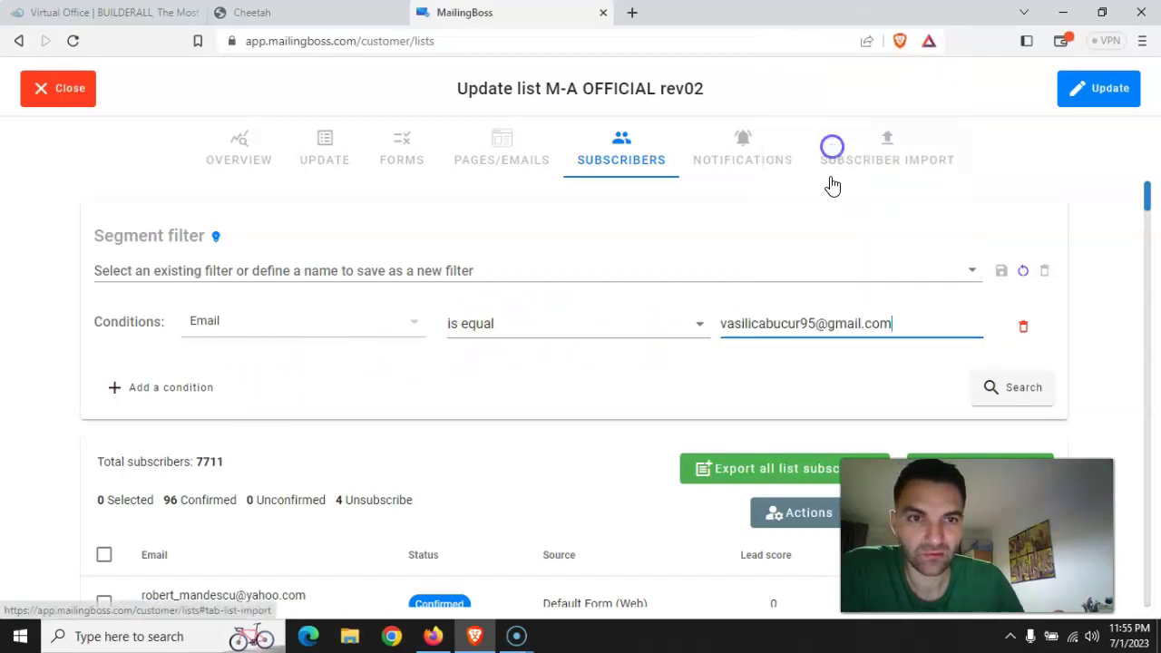
{"action": "left_click", "coordinate": [1013, 388]}
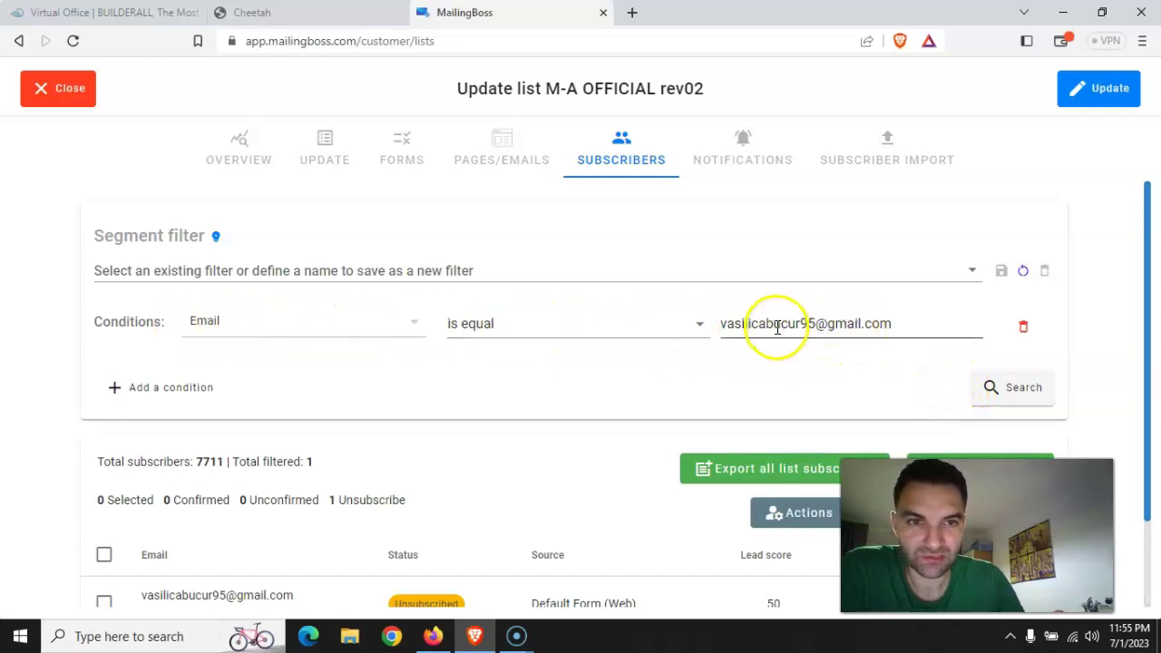
Change the Email condition to "contains" with the subscriber's surname as its value, and search again
{"action": "left_click_drag", "start_coordinate": [898, 324], "coordinate": [650, 322]}
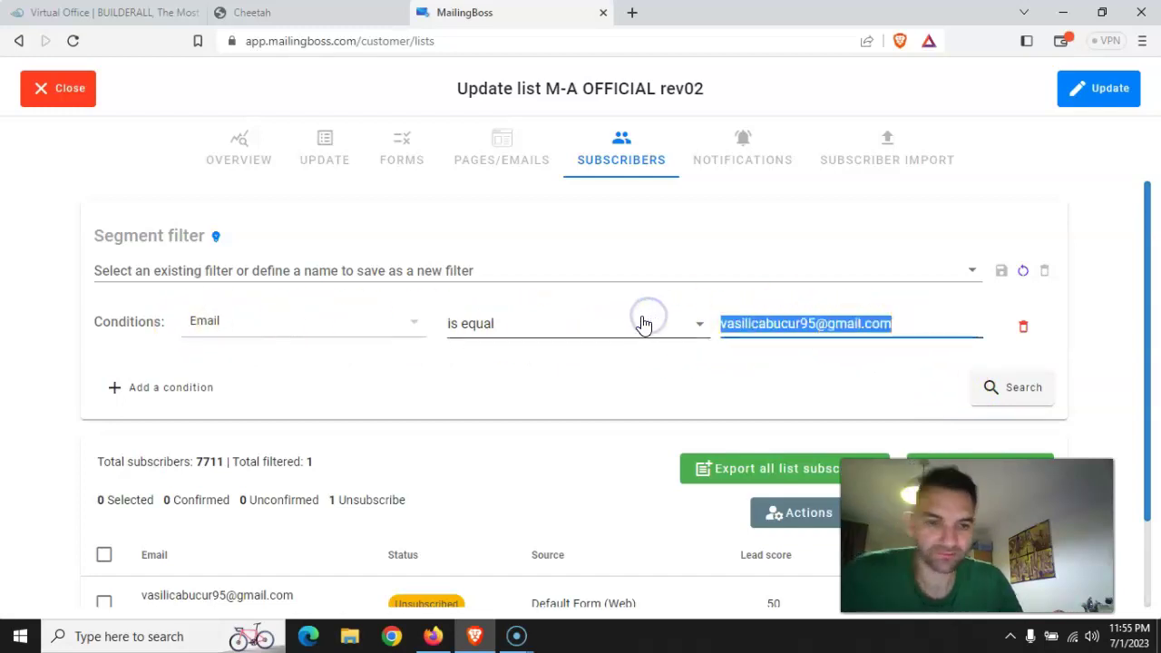
{"action": "key", "text": "BackSpace"}
{"action": "left_click", "coordinate": [212, 319]}
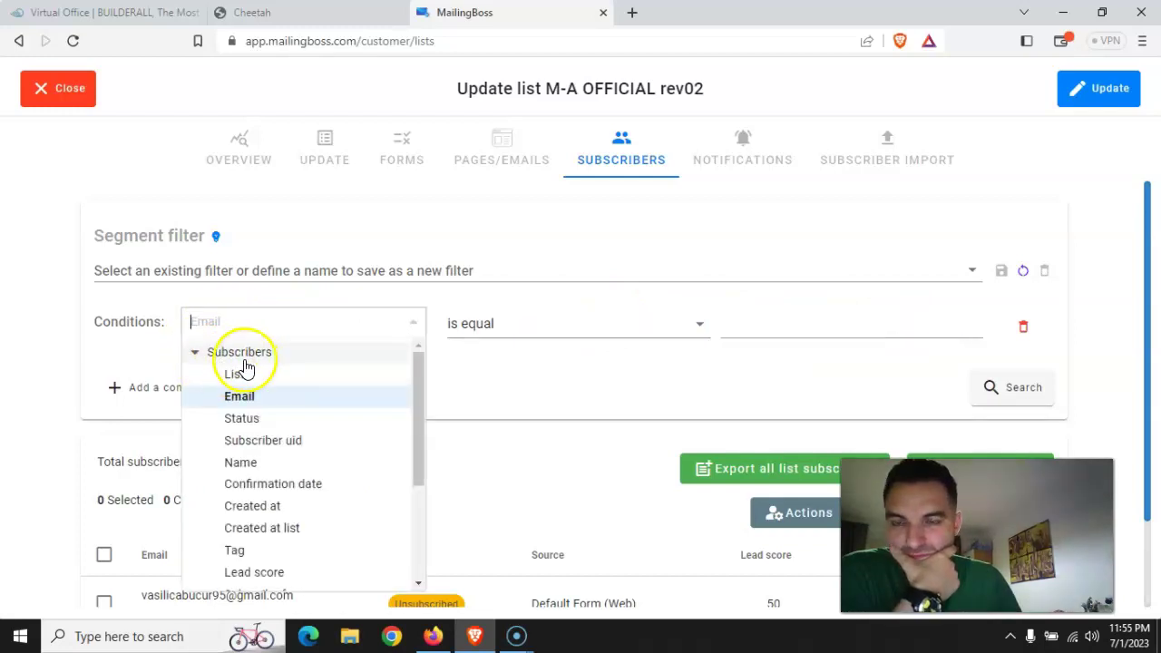
{"action": "left_click", "coordinate": [242, 397]}
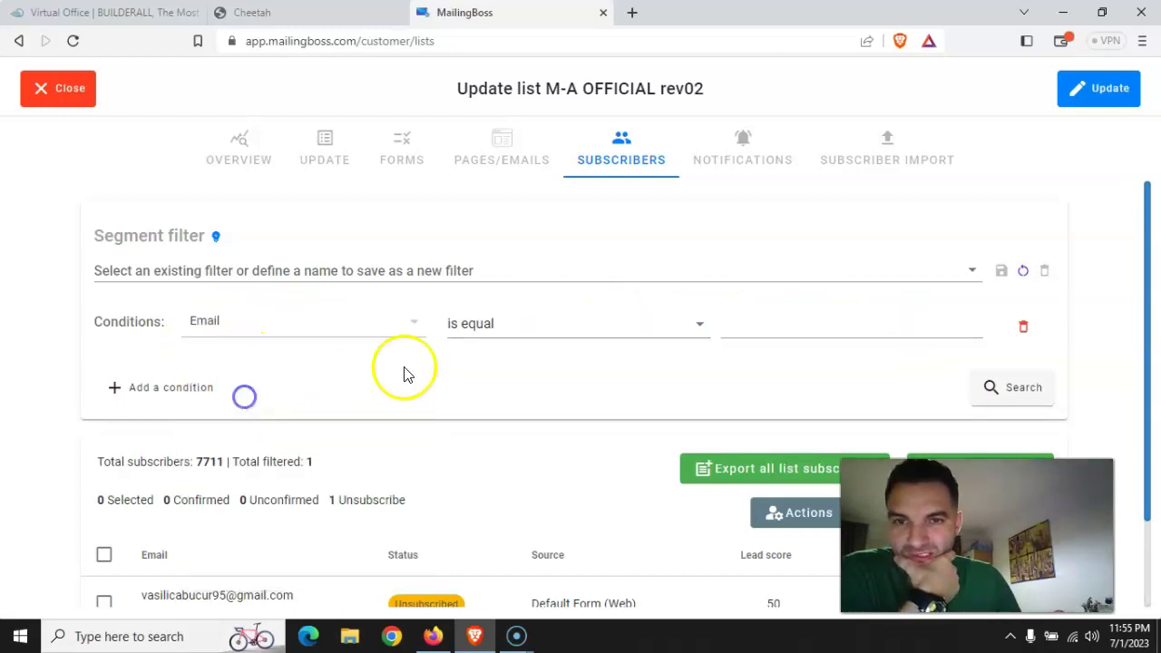
{"action": "left_click", "coordinate": [529, 327]}
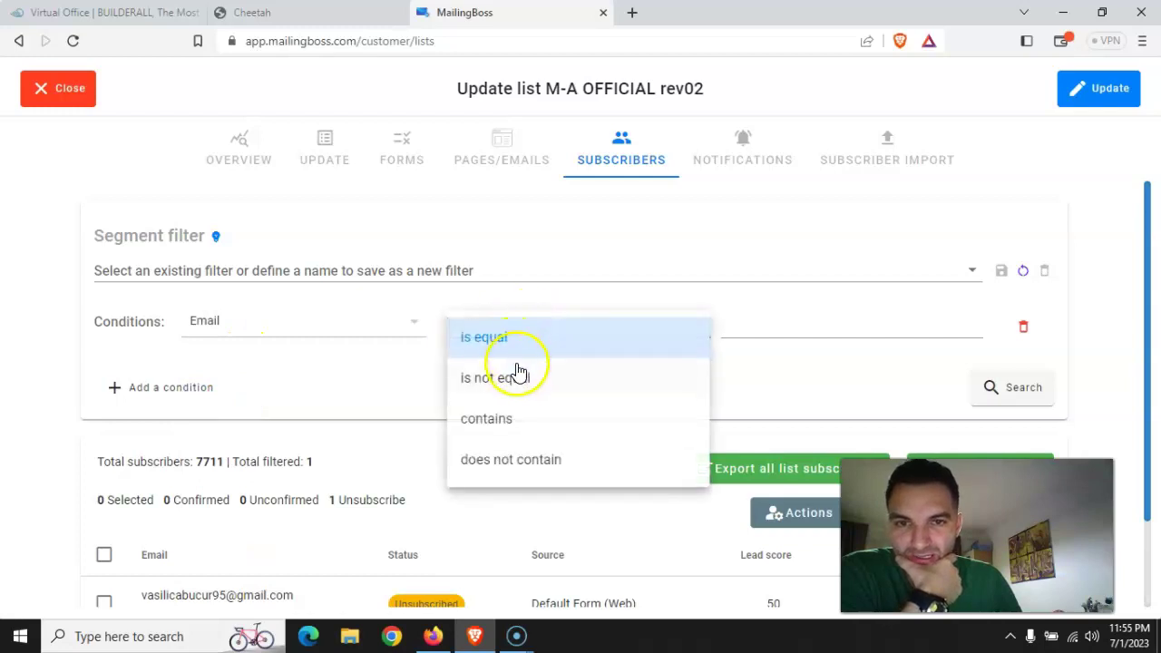
{"action": "left_click", "coordinate": [516, 422]}
{"action": "left_click", "coordinate": [767, 327]}
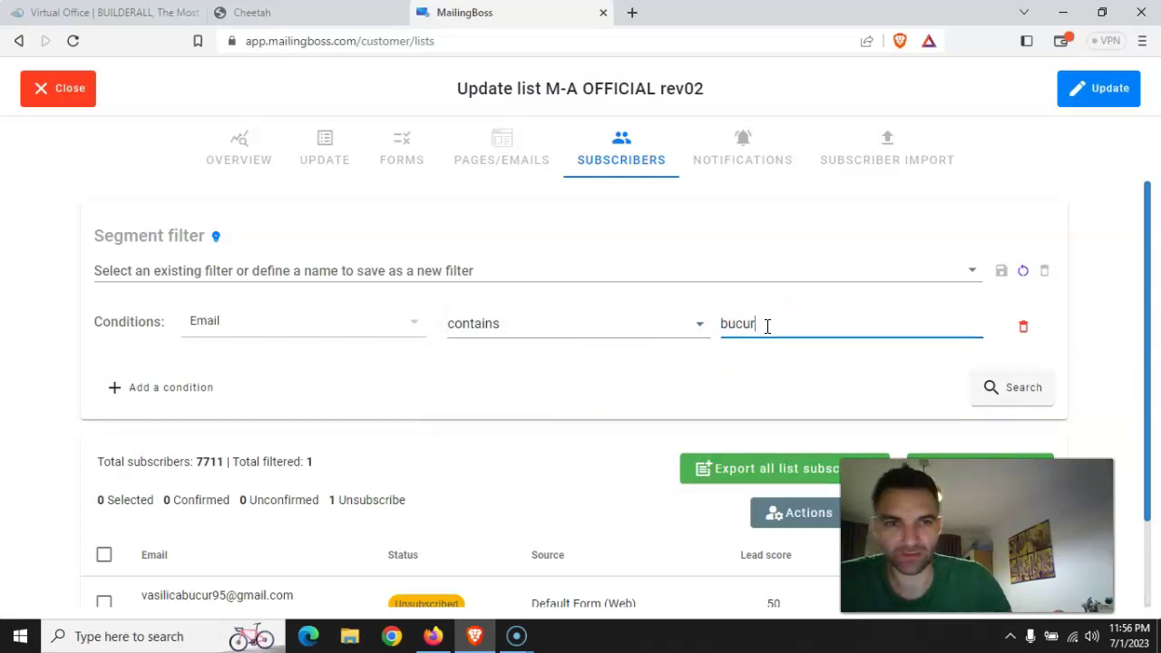
{"action": "left_click", "coordinate": [1011, 399]}
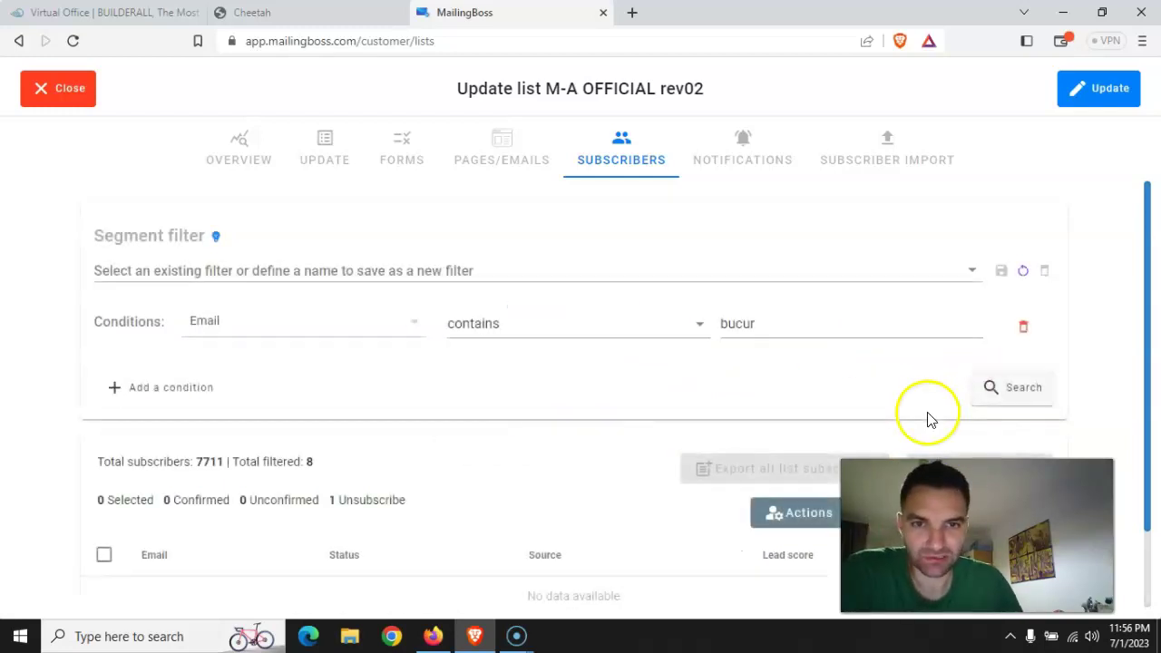
Examine the filtered subscribers with their statuses, sources, lead scores and creation dates down to the end of the list
{"action": "scroll", "coordinate": [662, 469], "scroll_direction": "down", "scroll_amount": 2}
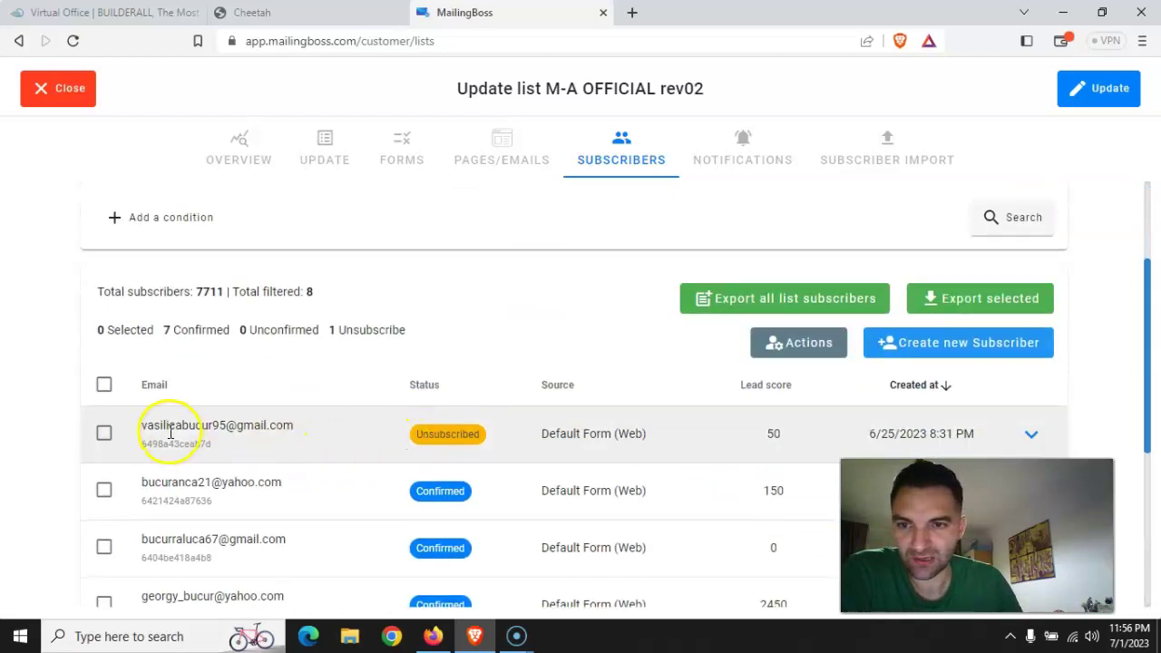
{"action": "scroll", "coordinate": [169, 434], "scroll_direction": "down", "scroll_amount": 1}
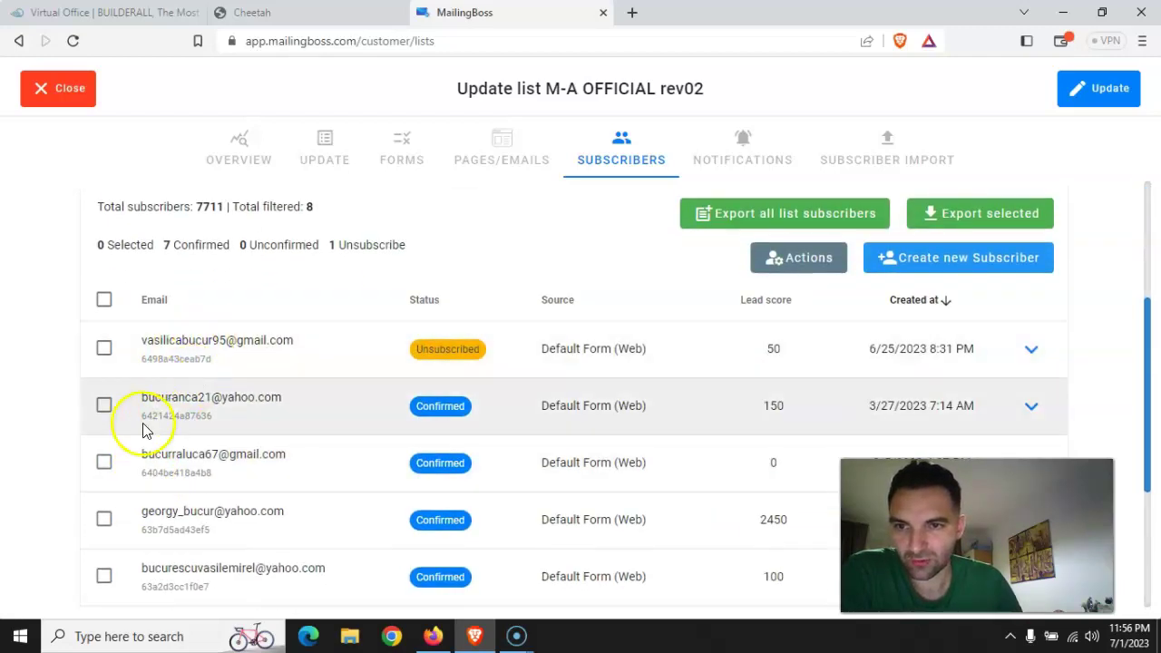
{"action": "scroll", "coordinate": [245, 513], "scroll_direction": "down", "scroll_amount": 3}
{"action": "scroll", "coordinate": [245, 513], "scroll_direction": "up", "scroll_amount": 6}
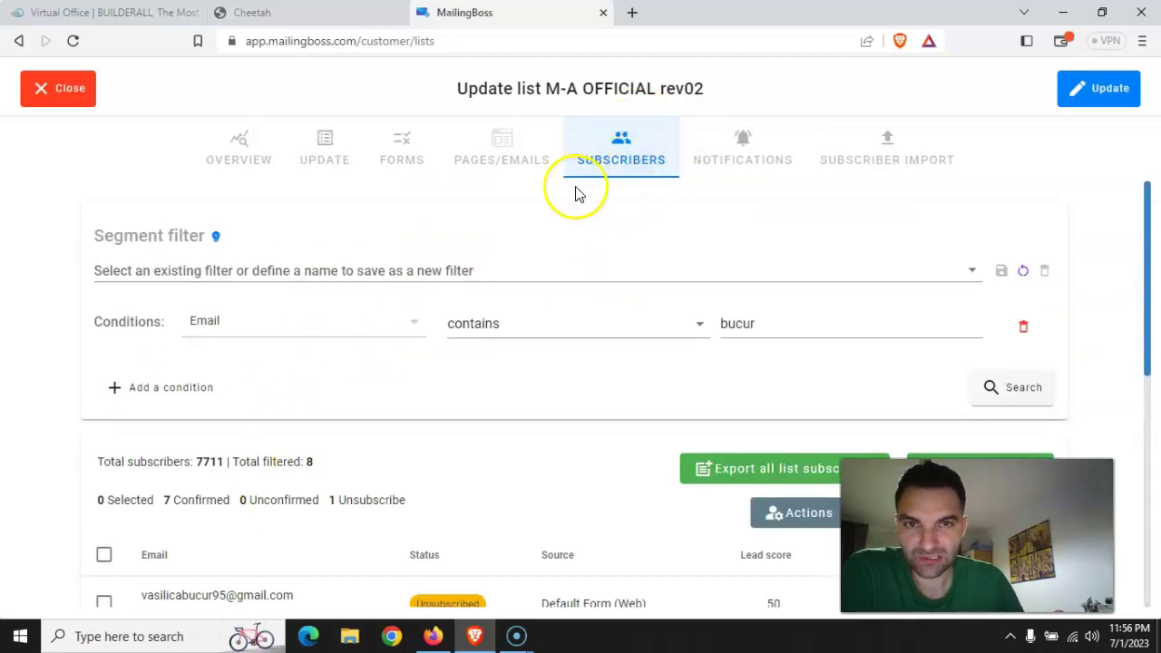
{"action": "left_click", "coordinate": [616, 160]}
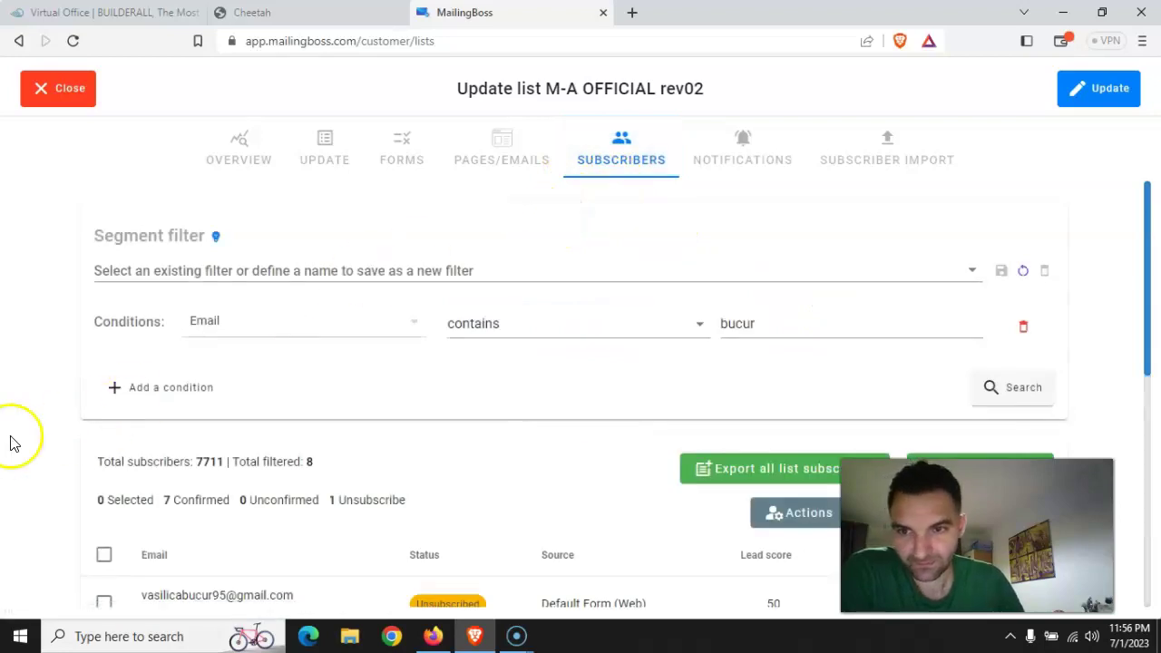
{"action": "scroll", "coordinate": [264, 461], "scroll_direction": "down", "scroll_amount": 2}
{"action": "scroll", "coordinate": [264, 461], "scroll_direction": "down", "scroll_amount": 2}
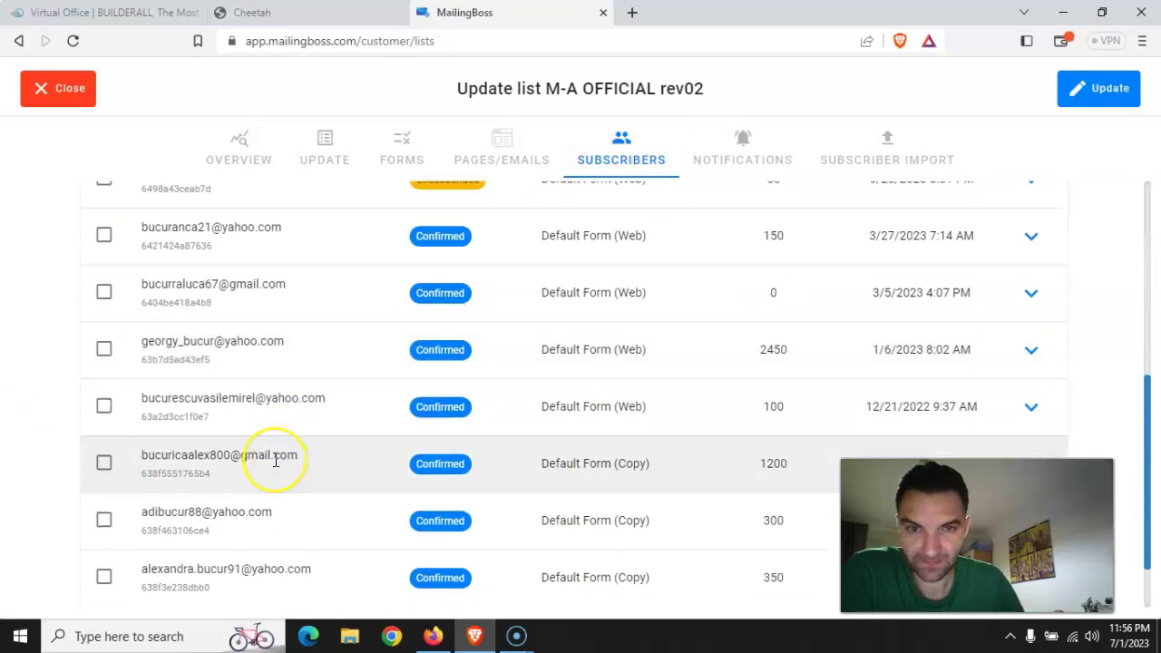
{"action": "scroll", "coordinate": [275, 460], "scroll_direction": "down", "scroll_amount": 1}
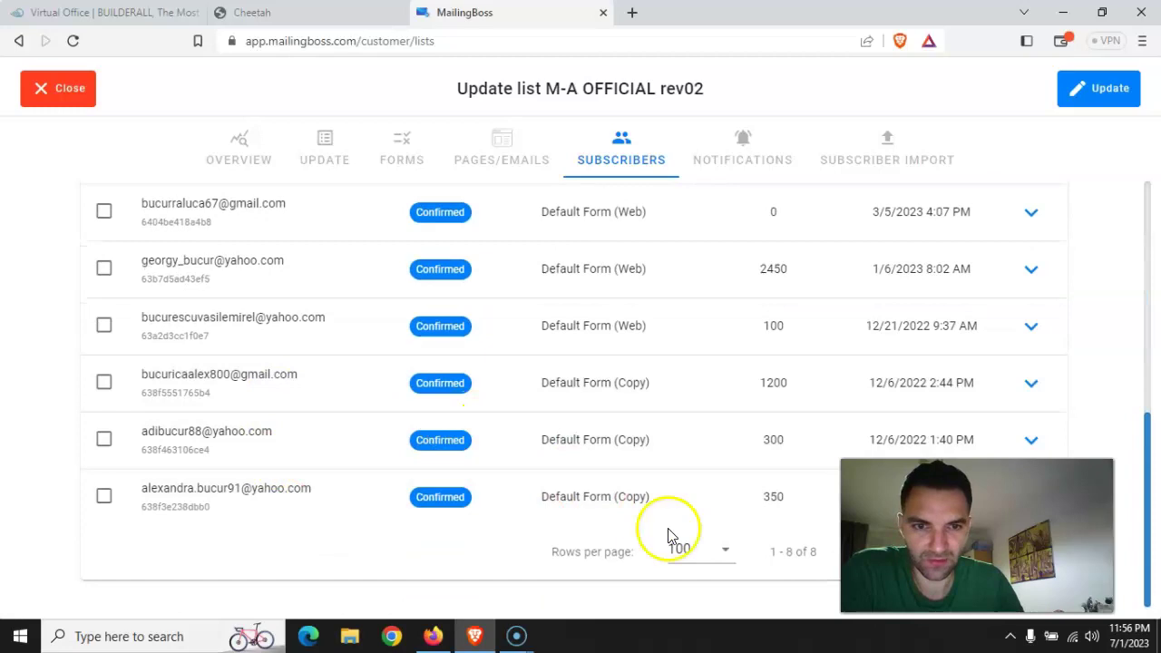
Set the filtered subscribers table to show 1000 rows per page
{"action": "left_click", "coordinate": [701, 549]}
{"action": "scroll", "coordinate": [723, 528], "scroll_direction": "down", "scroll_amount": 1}
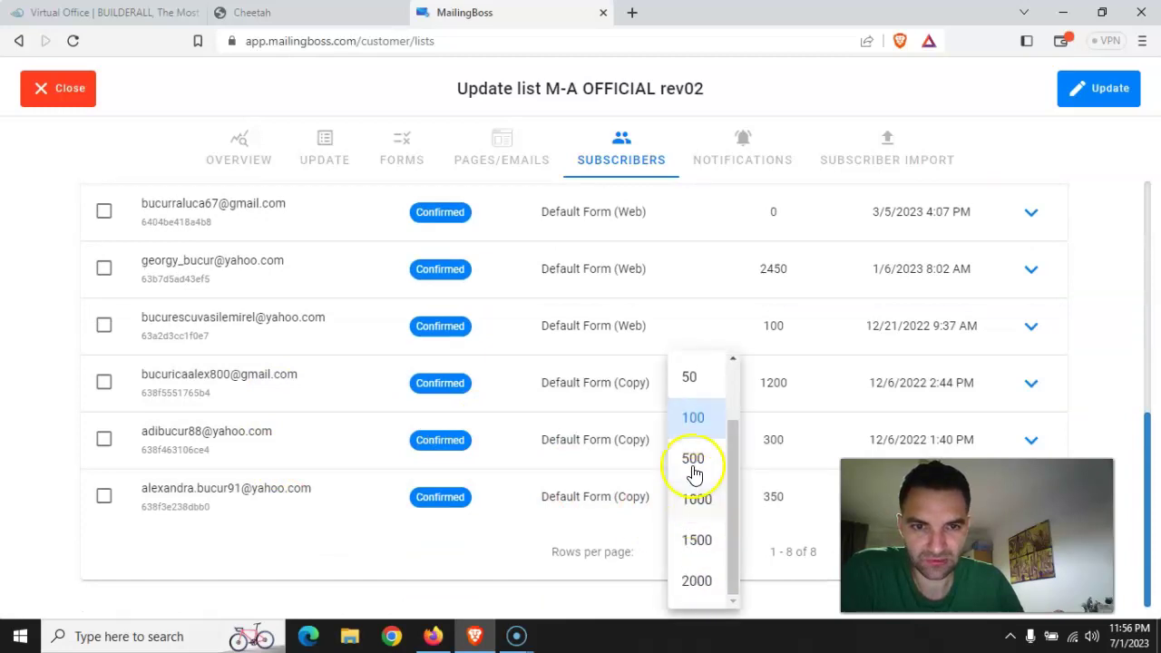
{"action": "left_click", "coordinate": [699, 499]}
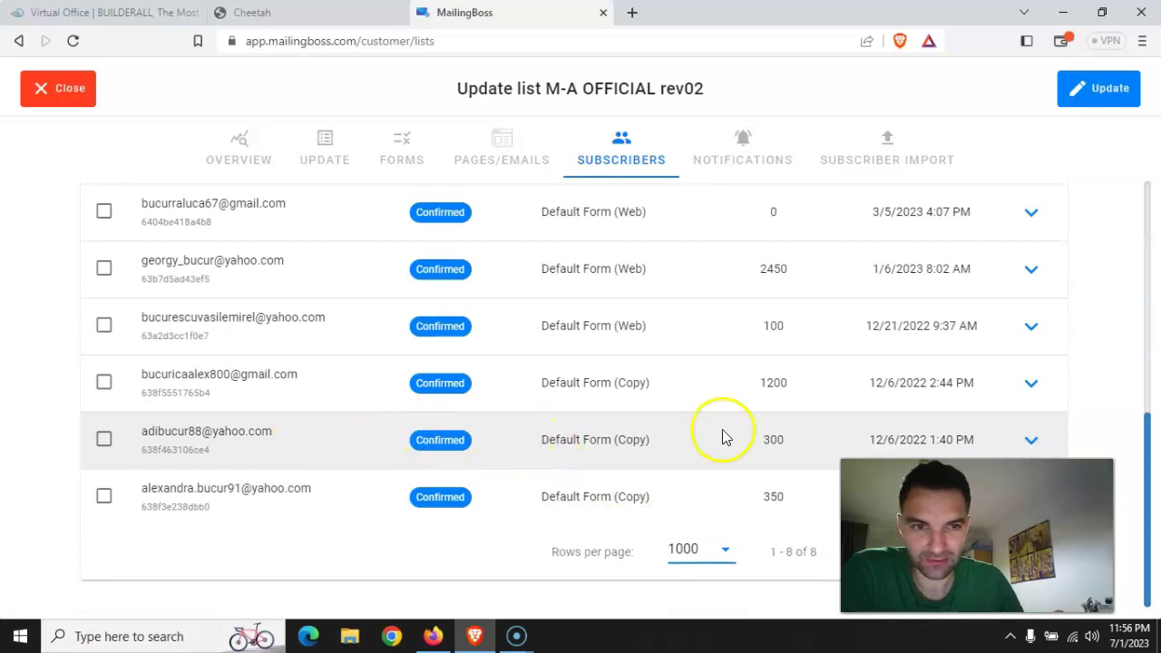
Open the overview of the subscriber with lead score 1200 and examine the send statistics and the list of sent emails
{"action": "left_click", "coordinate": [1031, 388]}
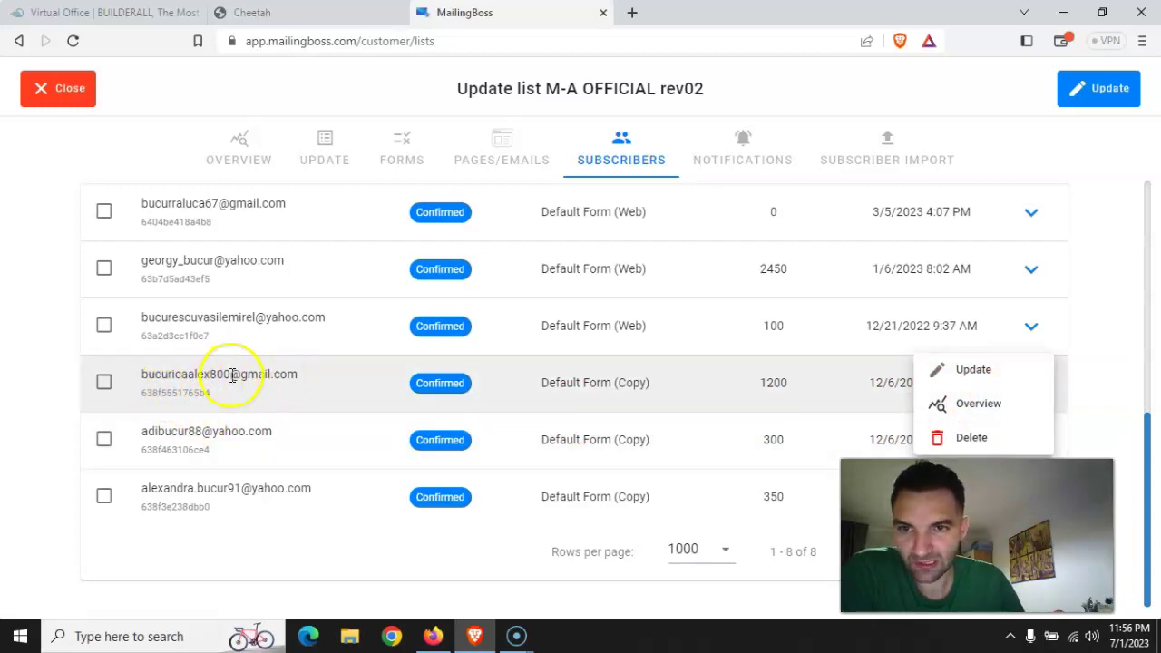
{"action": "left_click", "coordinate": [987, 409]}
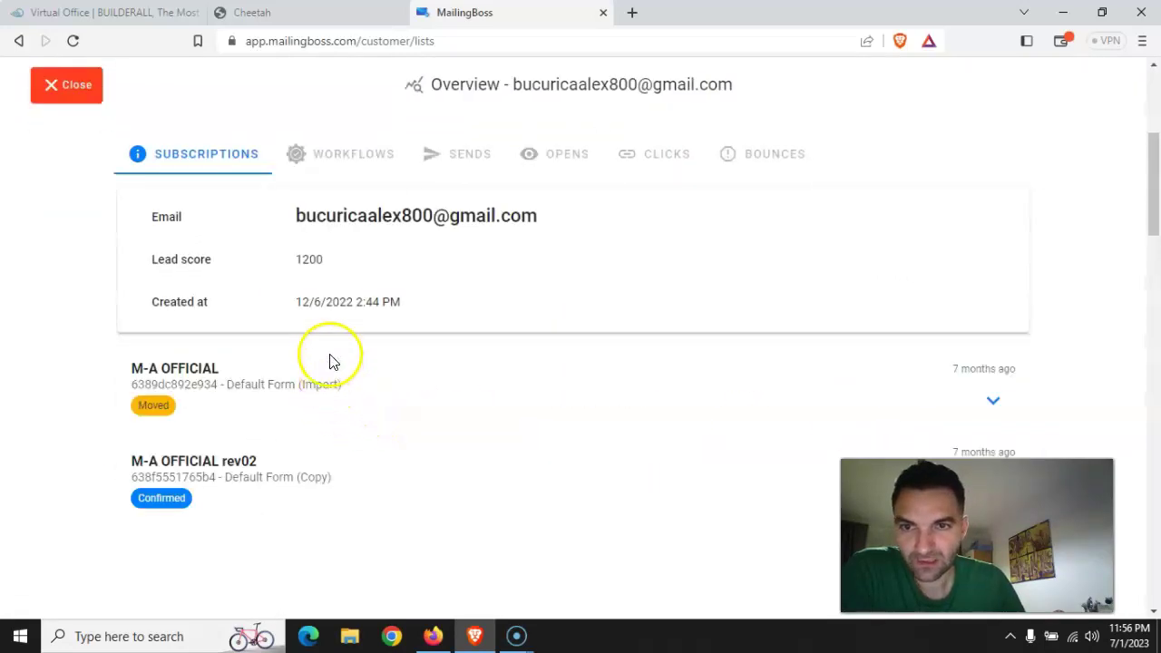
{"action": "left_click", "coordinate": [458, 154]}
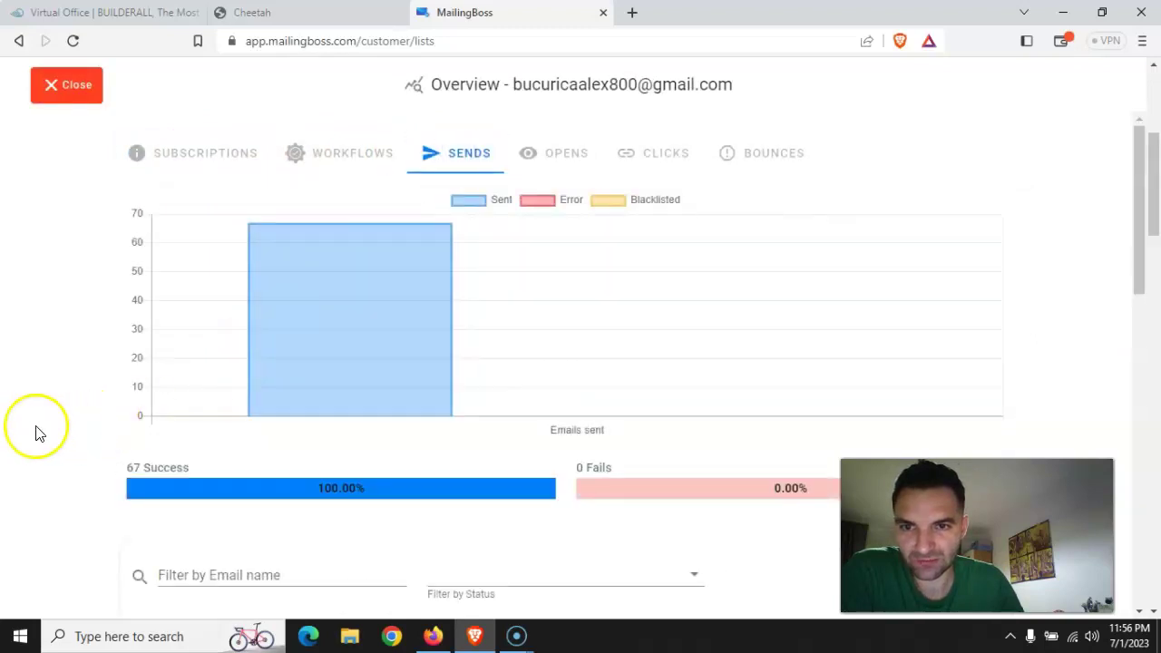
{"action": "scroll", "coordinate": [36, 431], "scroll_direction": "down", "scroll_amount": 2}
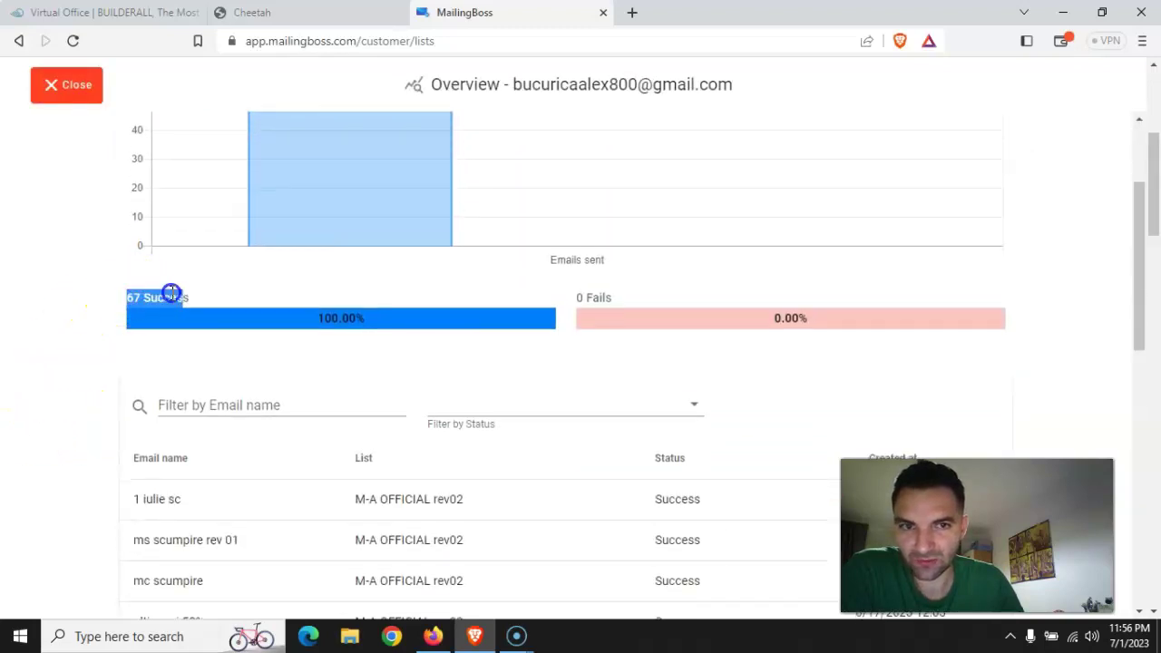
{"action": "scroll", "coordinate": [427, 402], "scroll_direction": "down", "scroll_amount": 1}
{"action": "scroll", "coordinate": [399, 404], "scroll_direction": "down", "scroll_amount": 3}
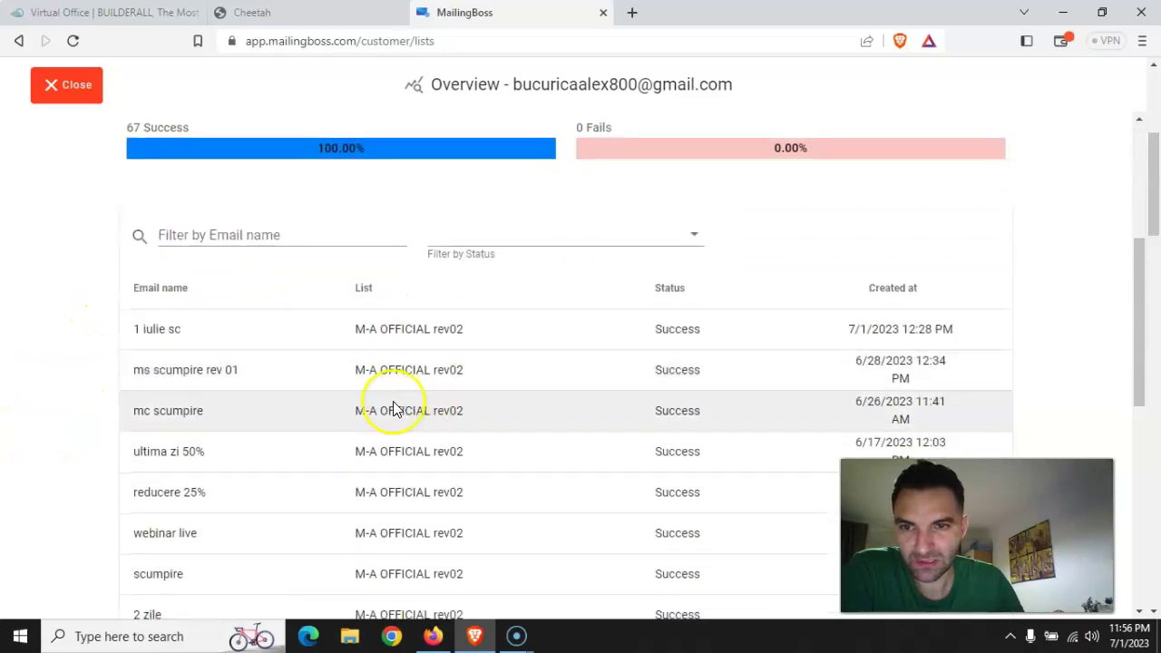
{"action": "scroll", "coordinate": [384, 402], "scroll_direction": "down", "scroll_amount": 2}
{"action": "scroll", "coordinate": [384, 402], "scroll_direction": "down", "scroll_amount": 4}
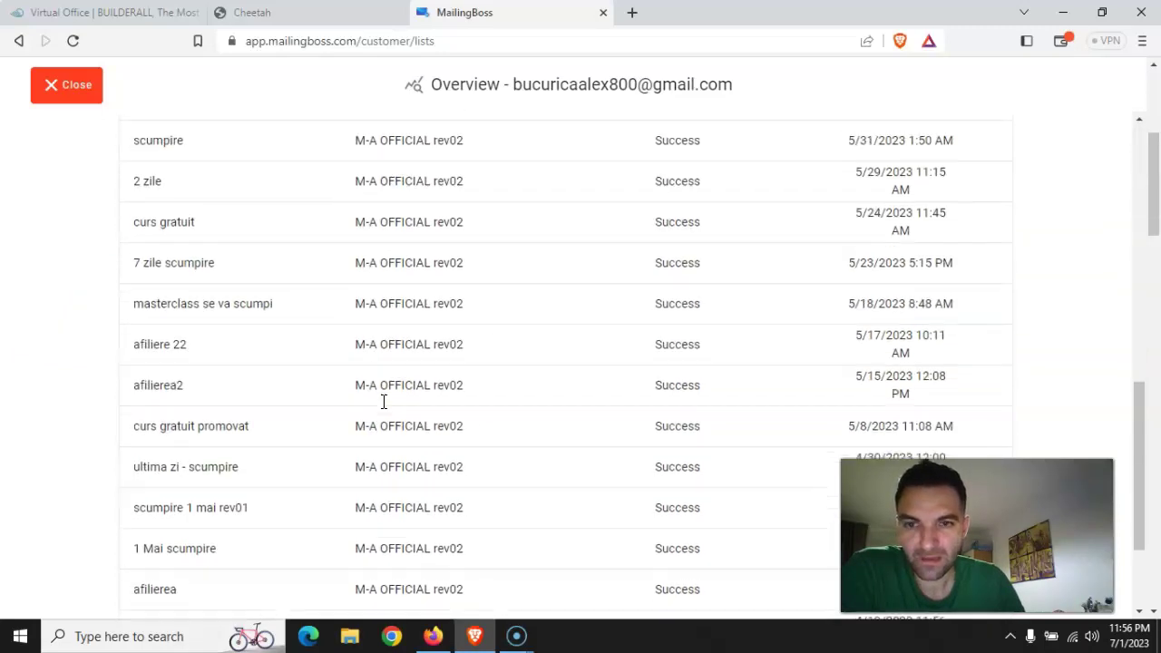
{"action": "scroll", "coordinate": [317, 531], "scroll_direction": "up", "scroll_amount": 9}
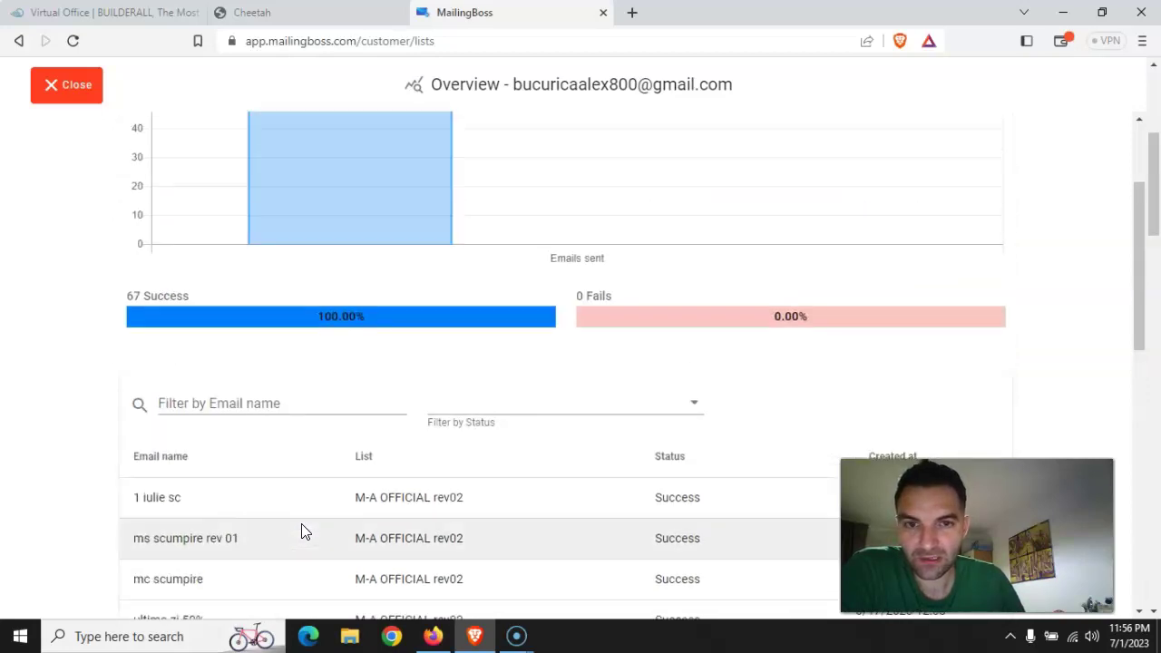
{"action": "scroll", "coordinate": [305, 526], "scroll_direction": "up", "scroll_amount": 2}
Examine the subscriber's email opens, including the unique and total open rates and the list of opened emails
{"action": "left_click", "coordinate": [553, 150]}
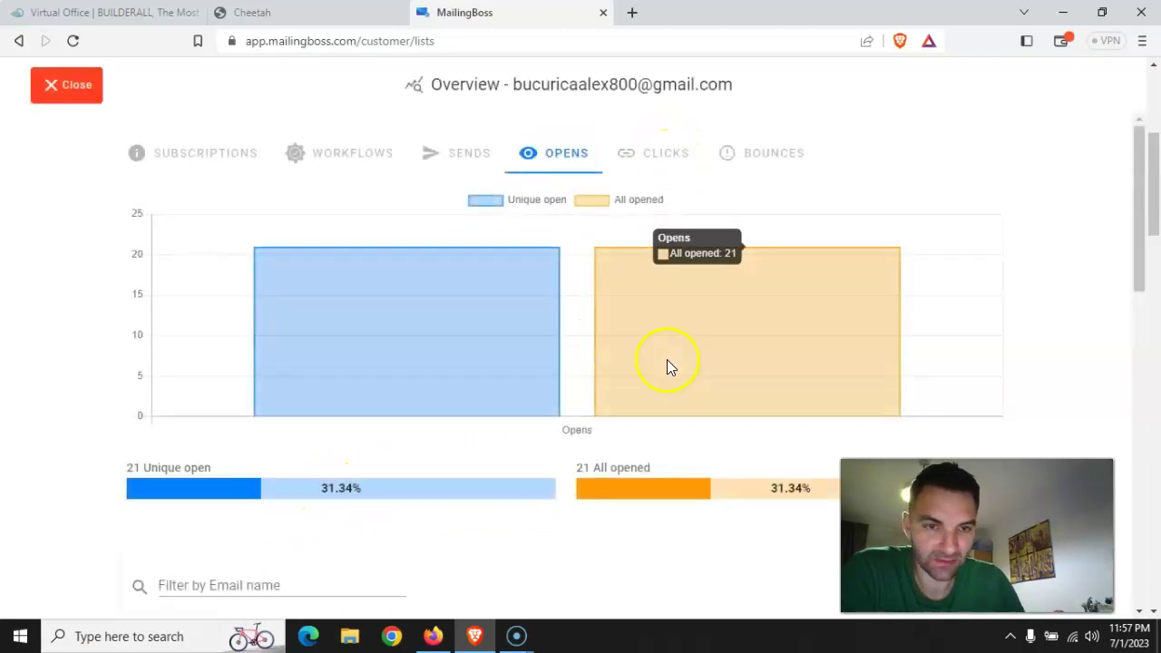
{"action": "scroll", "coordinate": [354, 490], "scroll_direction": "down", "scroll_amount": 3}
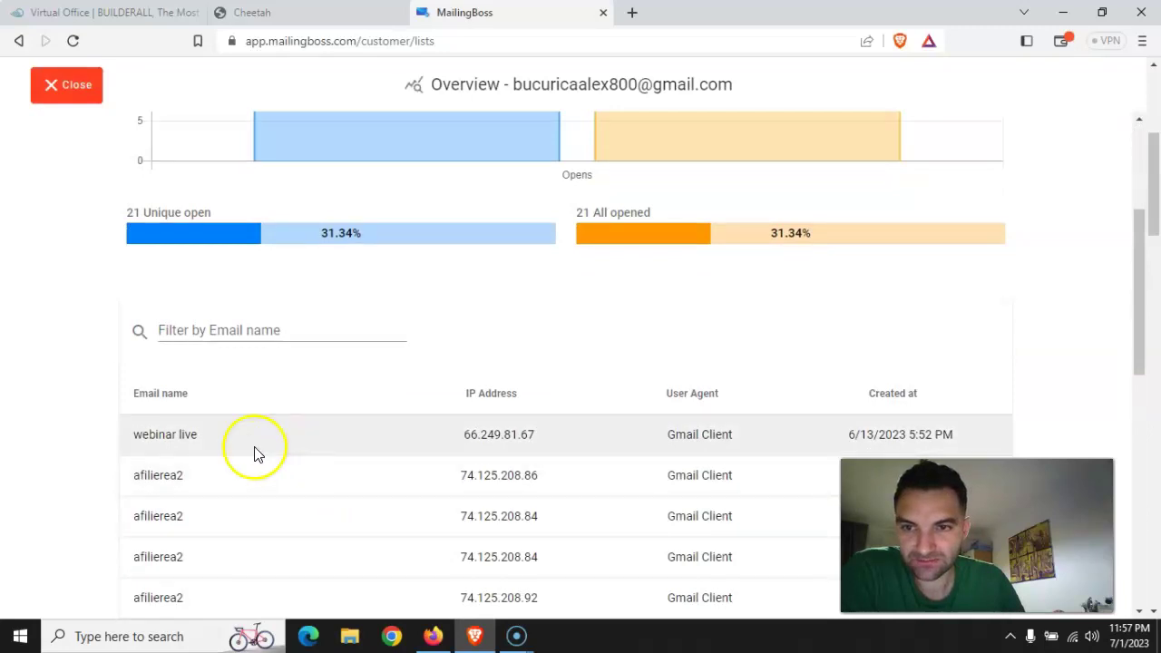
{"action": "scroll", "coordinate": [254, 454], "scroll_direction": "down", "scroll_amount": 2}
{"action": "scroll", "coordinate": [265, 438], "scroll_direction": "up", "scroll_amount": 1}
{"action": "scroll", "coordinate": [265, 437], "scroll_direction": "up", "scroll_amount": 3}
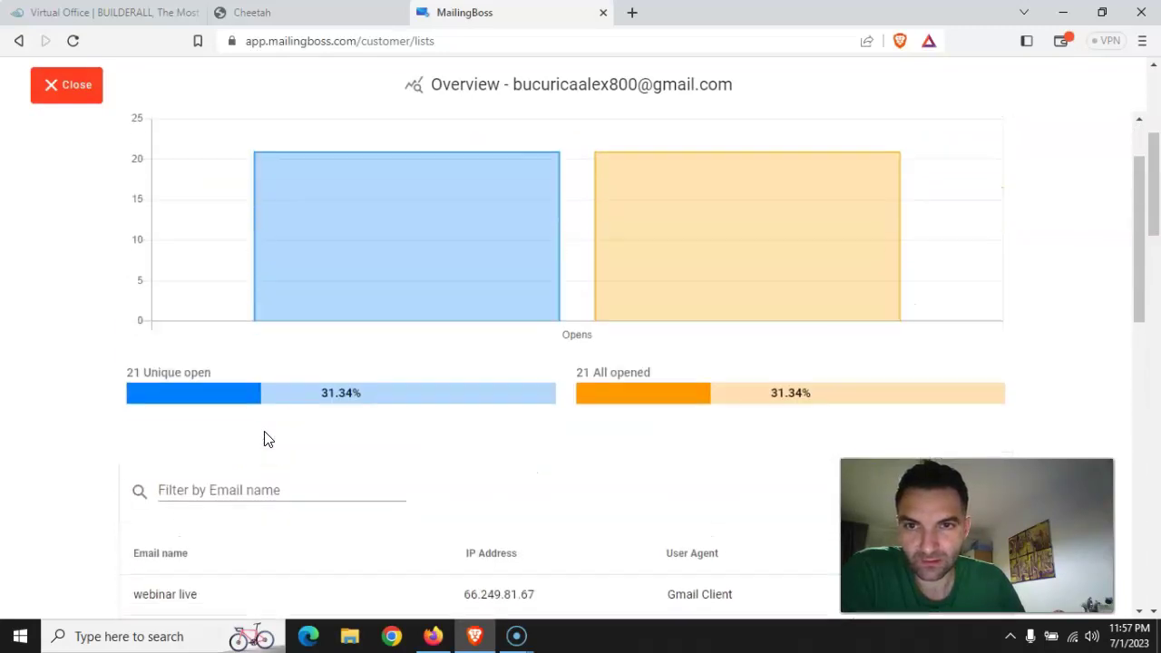
{"action": "double_click", "coordinate": [138, 383]}
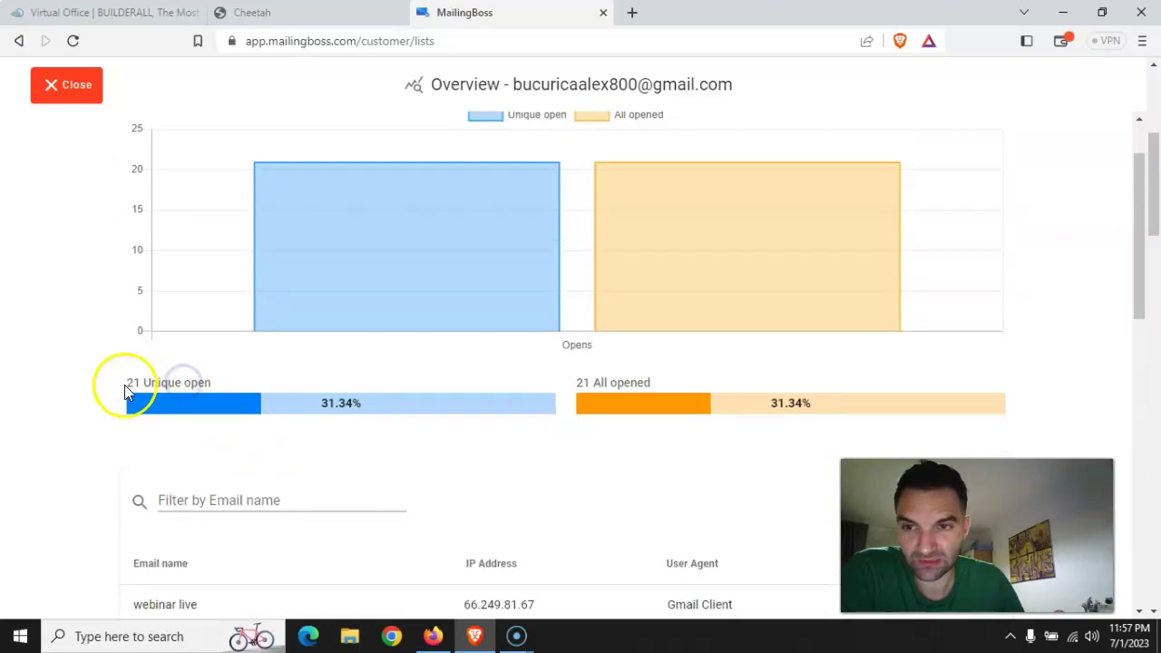
{"action": "scroll", "coordinate": [177, 386], "scroll_direction": "down", "scroll_amount": 8}
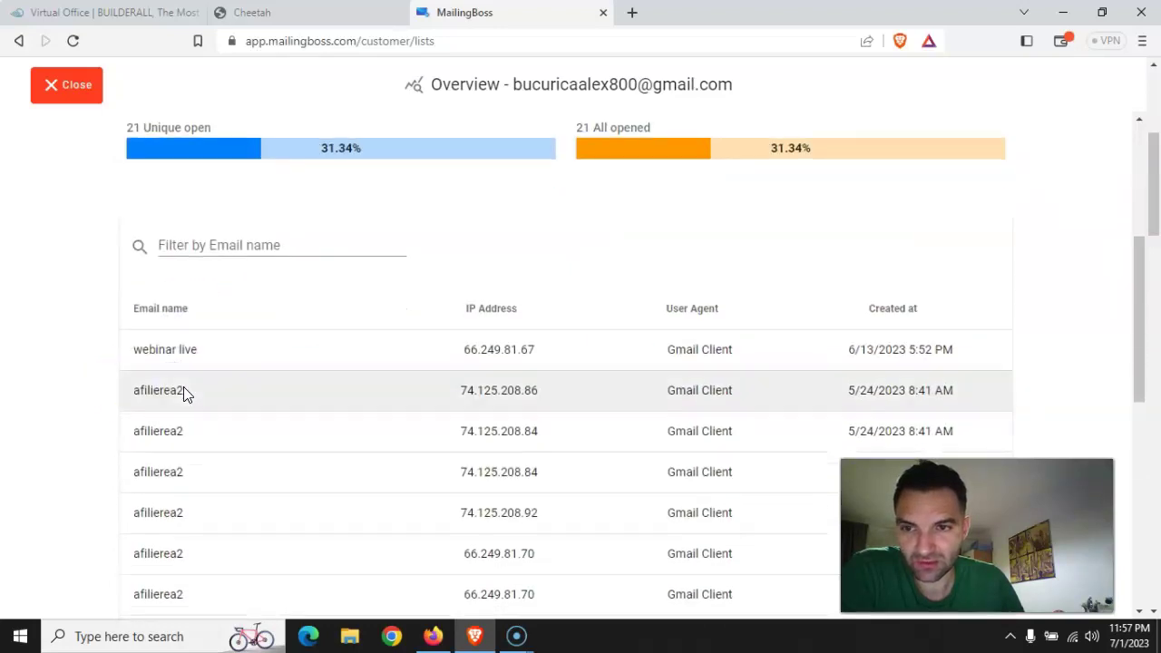
{"action": "scroll", "coordinate": [182, 393], "scroll_direction": "up", "scroll_amount": 8}
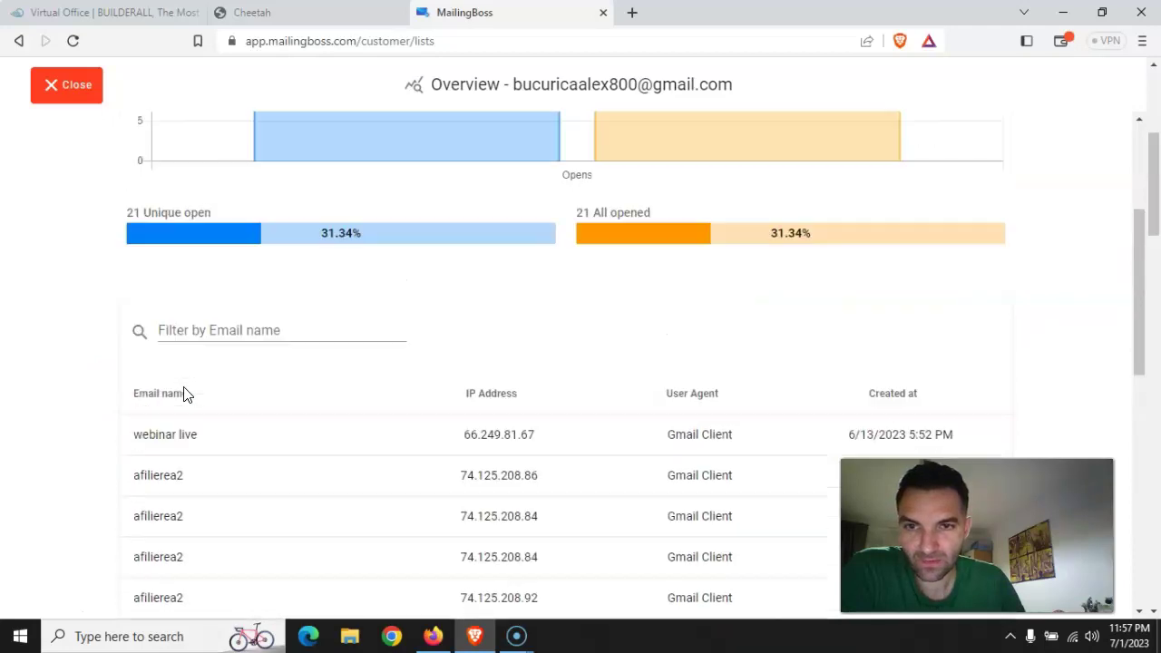
Examine the subscriber's click statistics, including unique and all clicks and the table of clicked URLs
{"action": "left_click", "coordinate": [673, 155]}
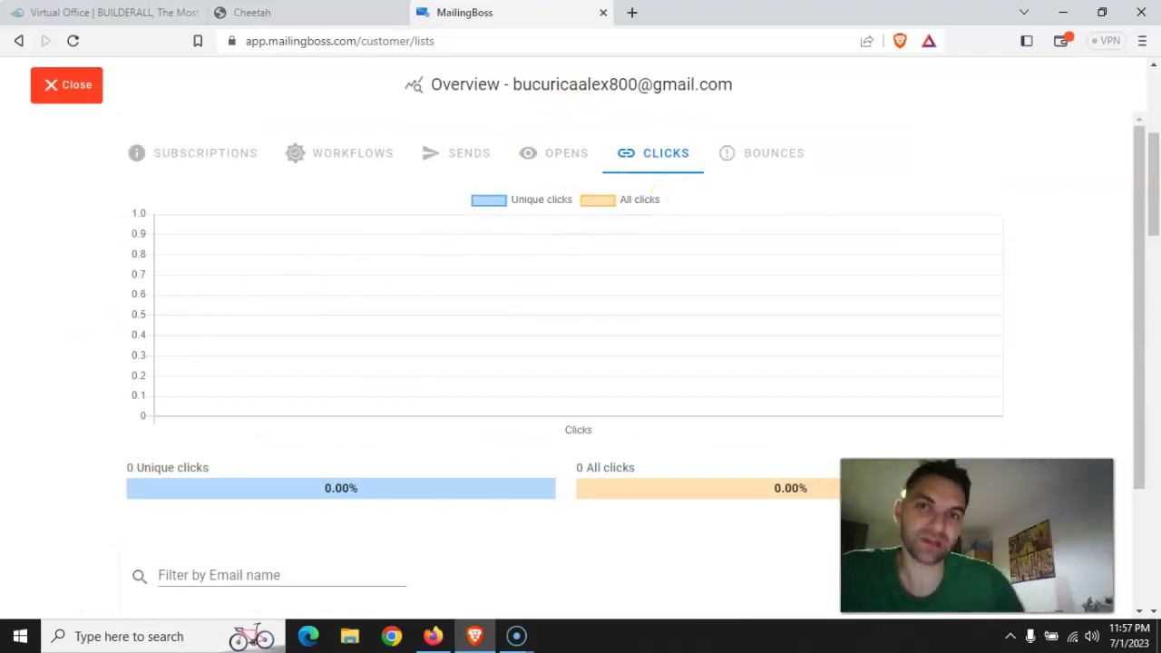
{"action": "left_click", "coordinate": [46, 388]}
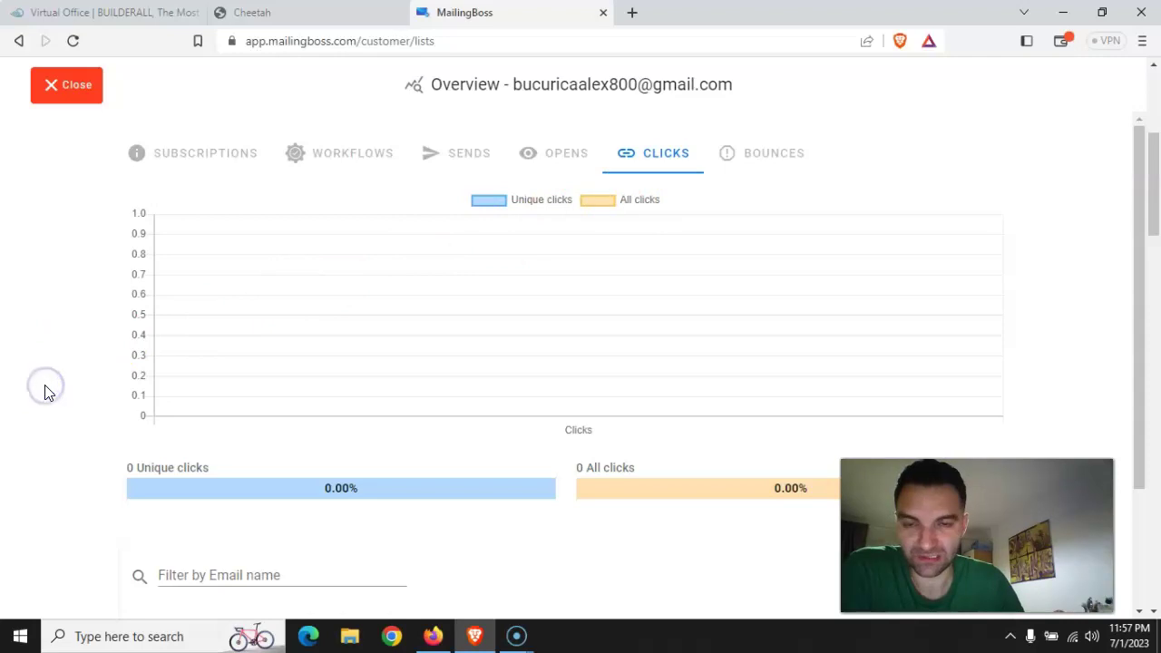
{"action": "scroll", "coordinate": [47, 390], "scroll_direction": "down", "scroll_amount": 2}
{"action": "left_click_drag", "start_coordinate": [570, 306], "coordinate": [633, 306]}
{"action": "left_click", "coordinate": [550, 360]}
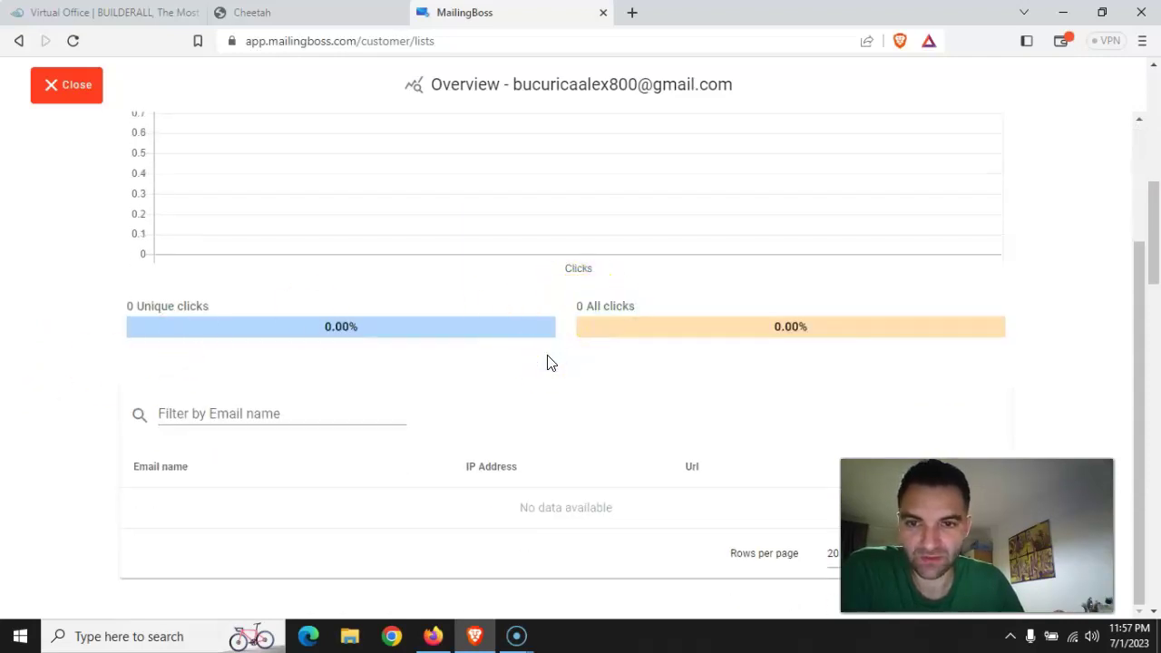
{"action": "left_click", "coordinate": [576, 307]}
{"action": "left_click", "coordinate": [587, 385]}
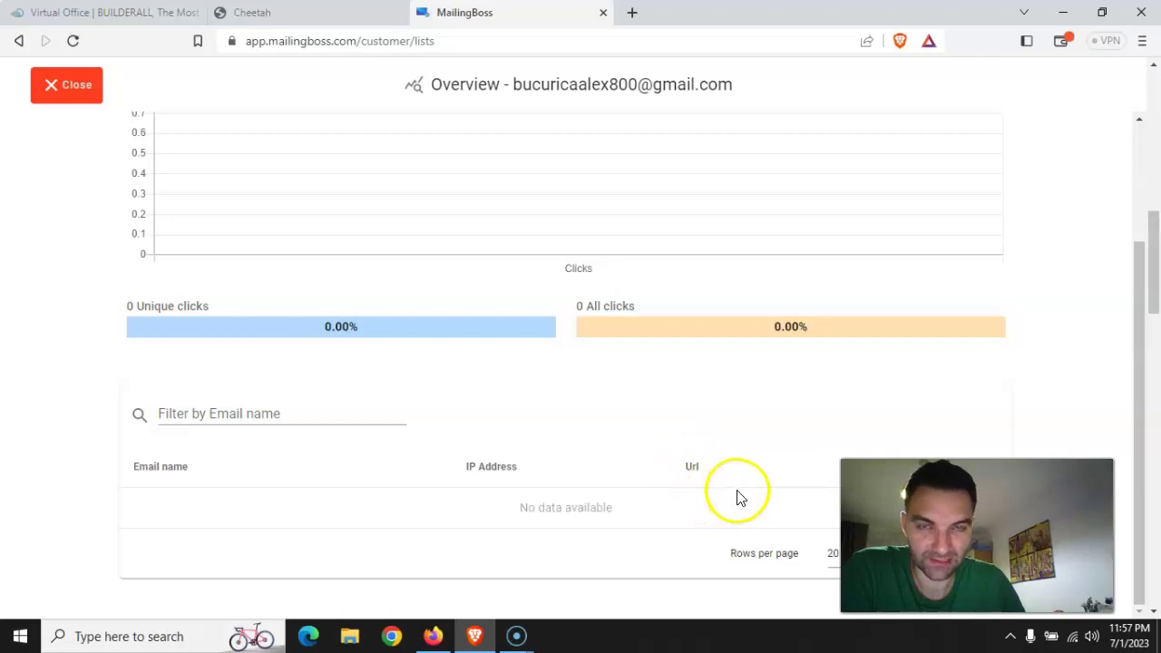
{"action": "scroll", "coordinate": [736, 493], "scroll_direction": "up", "scroll_amount": 2}
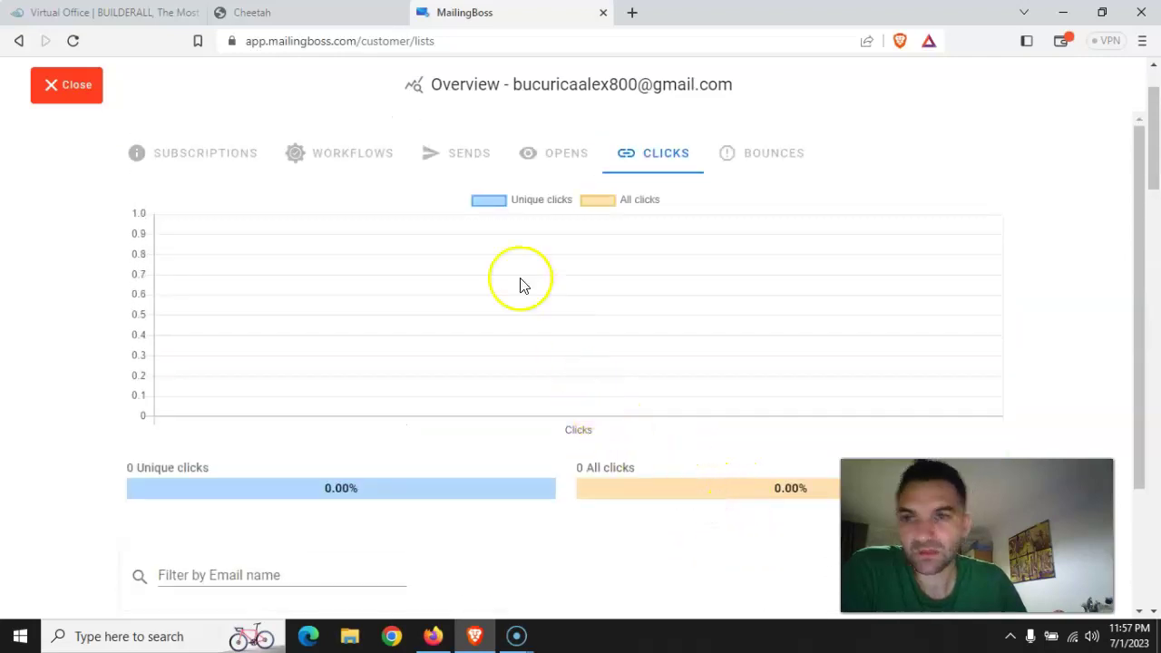
Leave the subscriber overview, save the M-A OFFICIAL rev02 list and return to the overview of all lists
{"action": "left_click", "coordinate": [72, 85]}
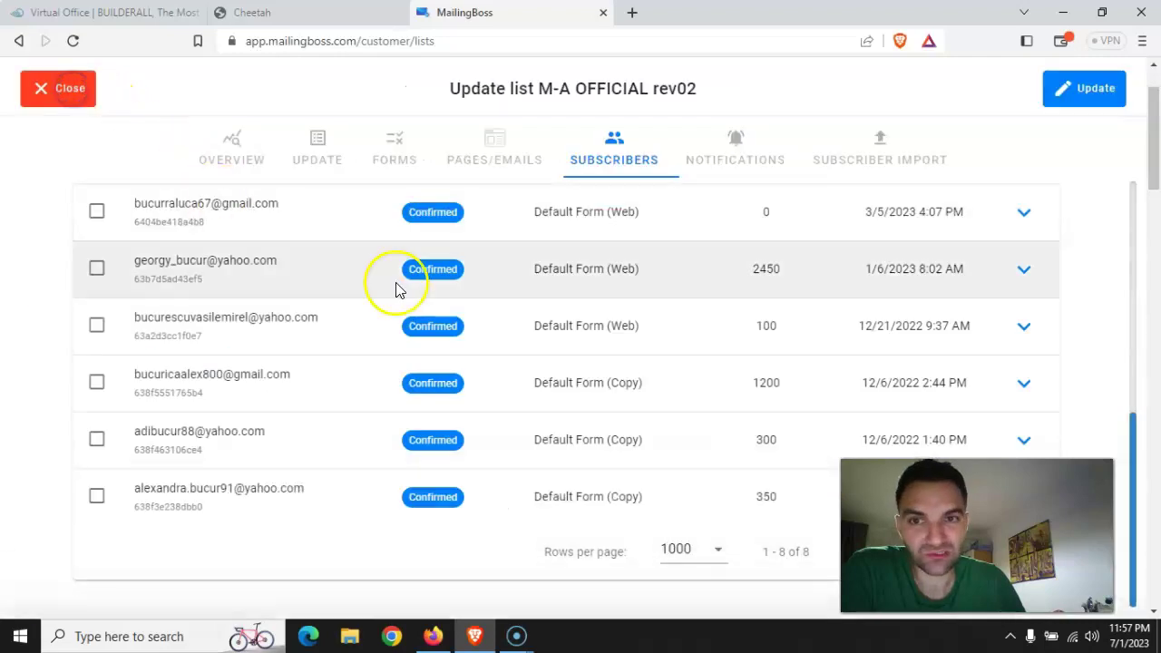
{"action": "scroll", "coordinate": [532, 329], "scroll_direction": "up", "scroll_amount": 4}
{"action": "scroll", "coordinate": [532, 342], "scroll_direction": "up", "scroll_amount": 2}
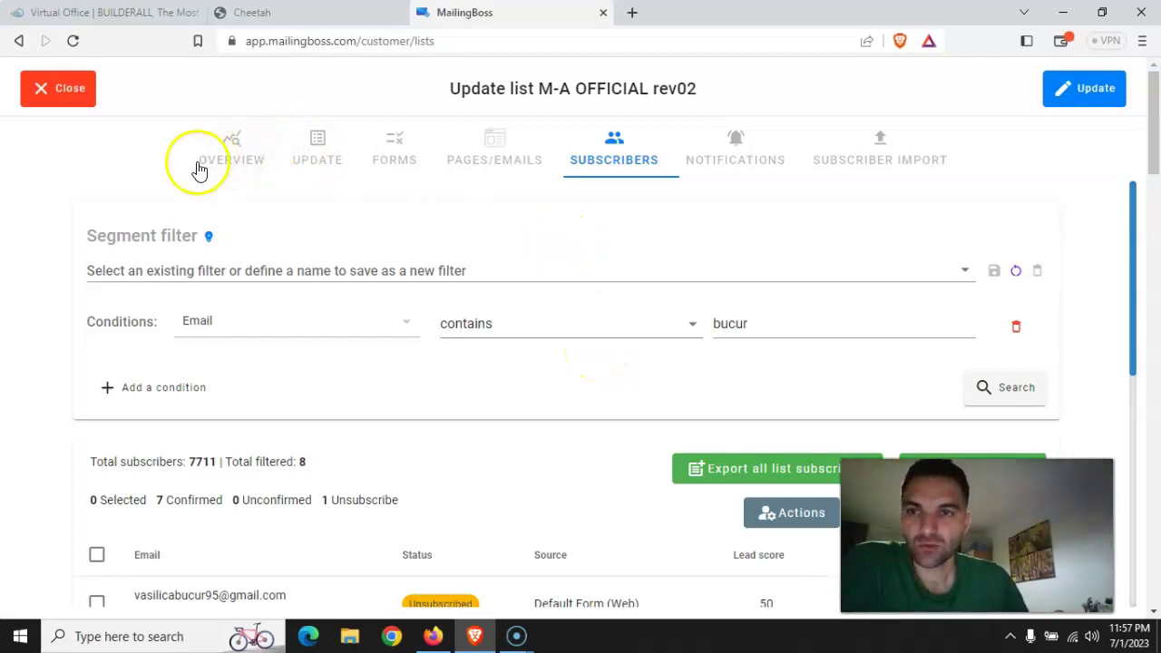
{"action": "left_click", "coordinate": [1094, 90]}
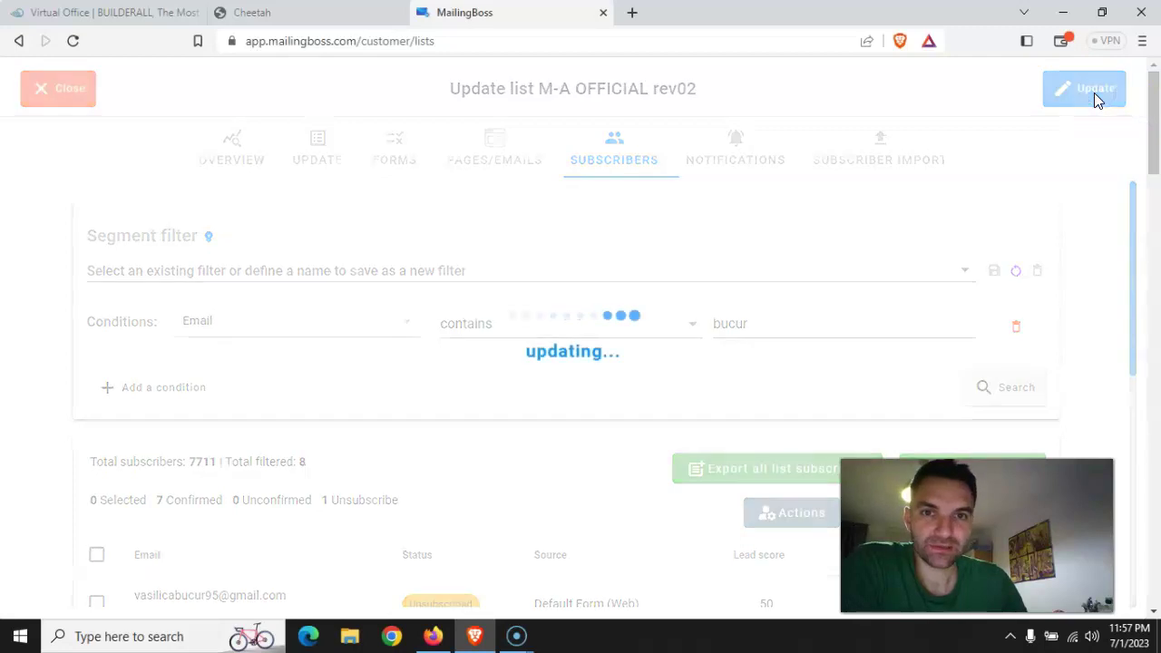
{"action": "left_click", "coordinate": [65, 95]}
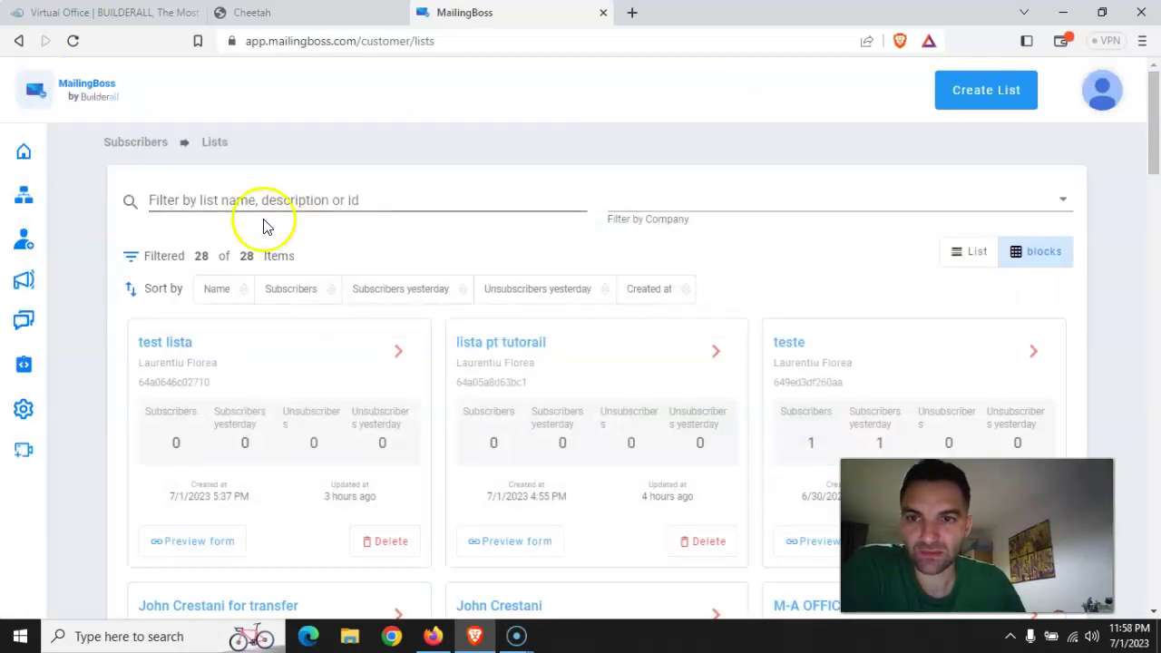
Switch to the Cheetah editor and connect the landing page's MailingBoss form to "Default Form / test lista"
{"action": "left_click", "coordinate": [289, 12]}
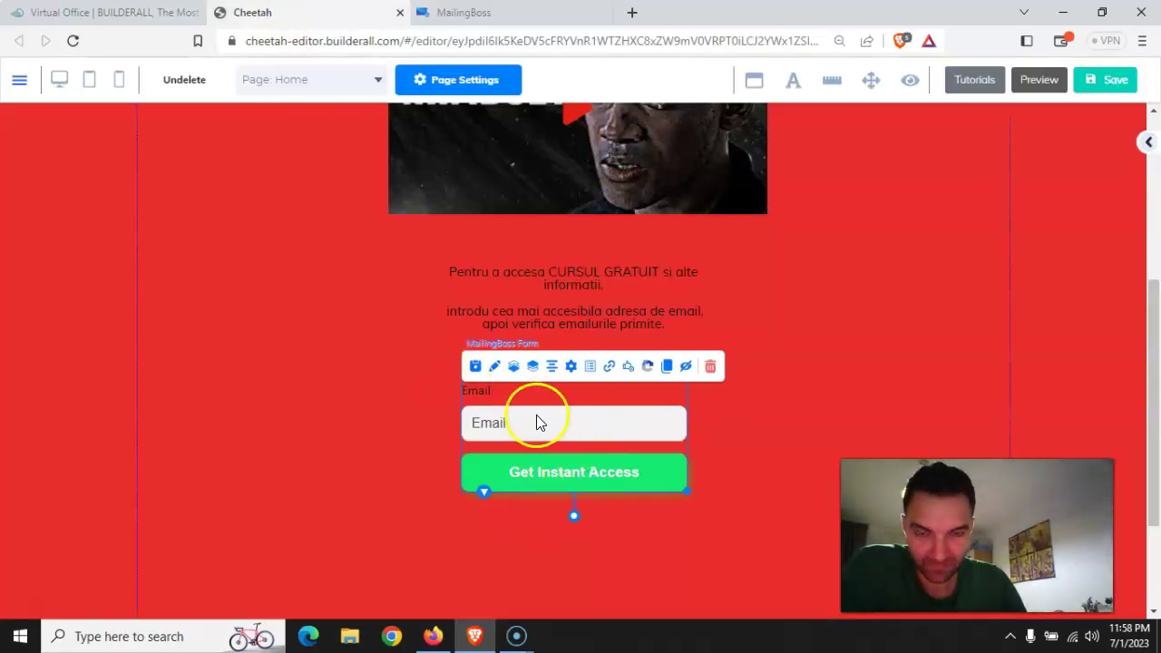
{"action": "scroll", "coordinate": [536, 423], "scroll_direction": "up", "scroll_amount": 4}
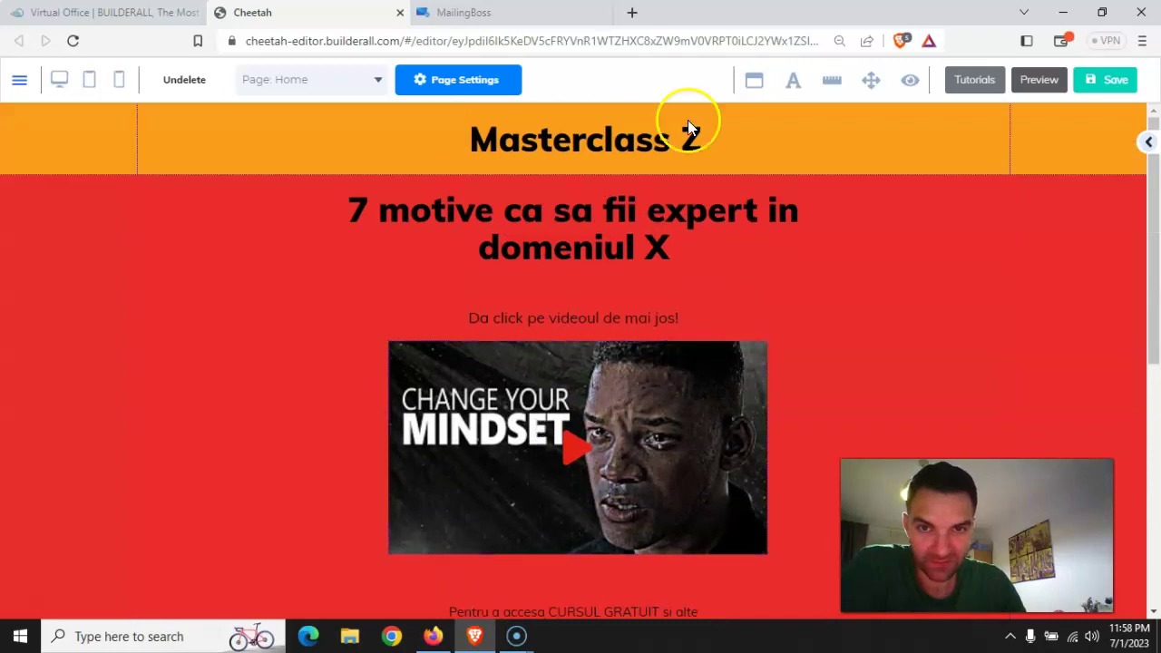
{"action": "scroll", "coordinate": [520, 366], "scroll_direction": "down", "scroll_amount": 4}
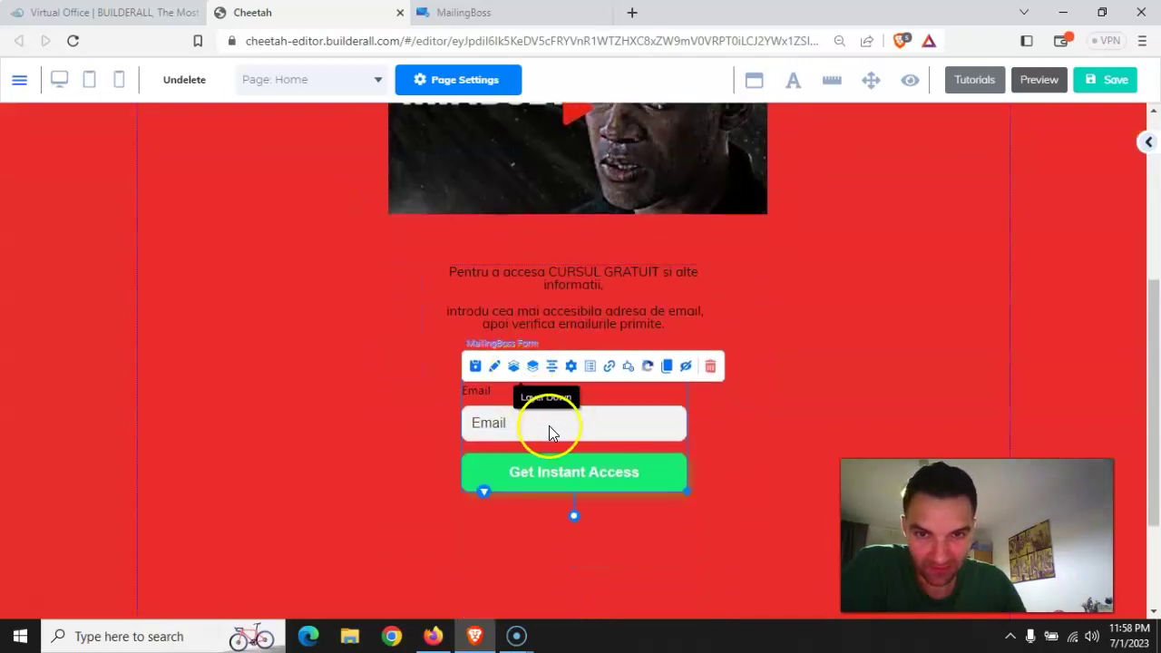
{"action": "left_click", "coordinate": [575, 366]}
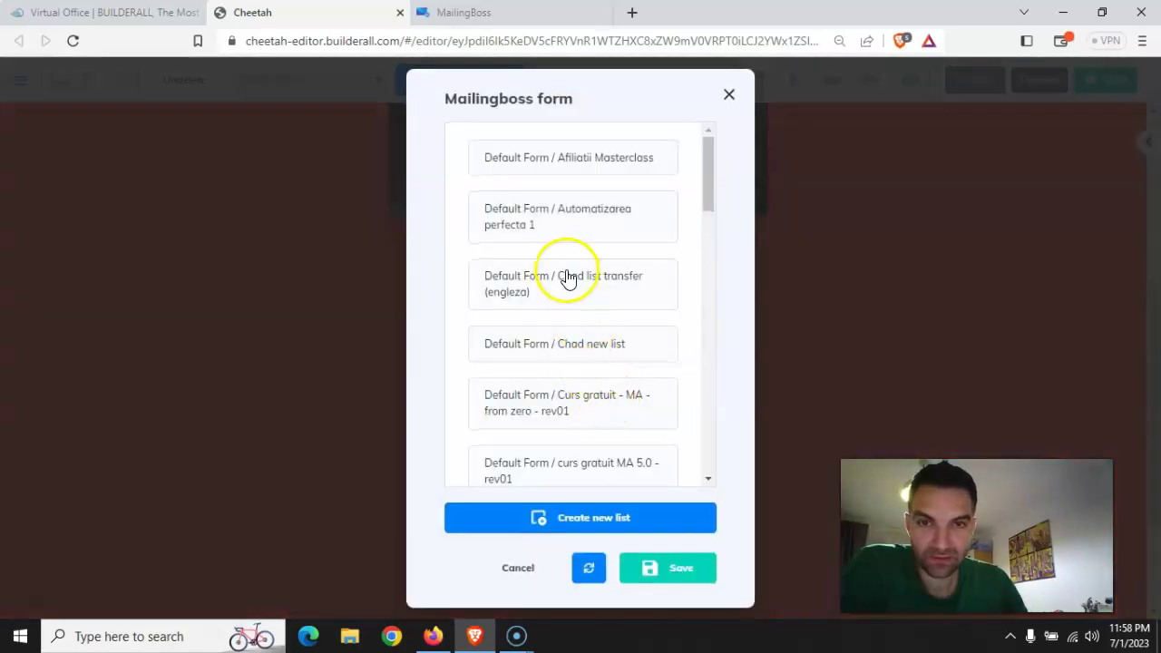
{"action": "scroll", "coordinate": [564, 272], "scroll_direction": "down", "scroll_amount": 10}
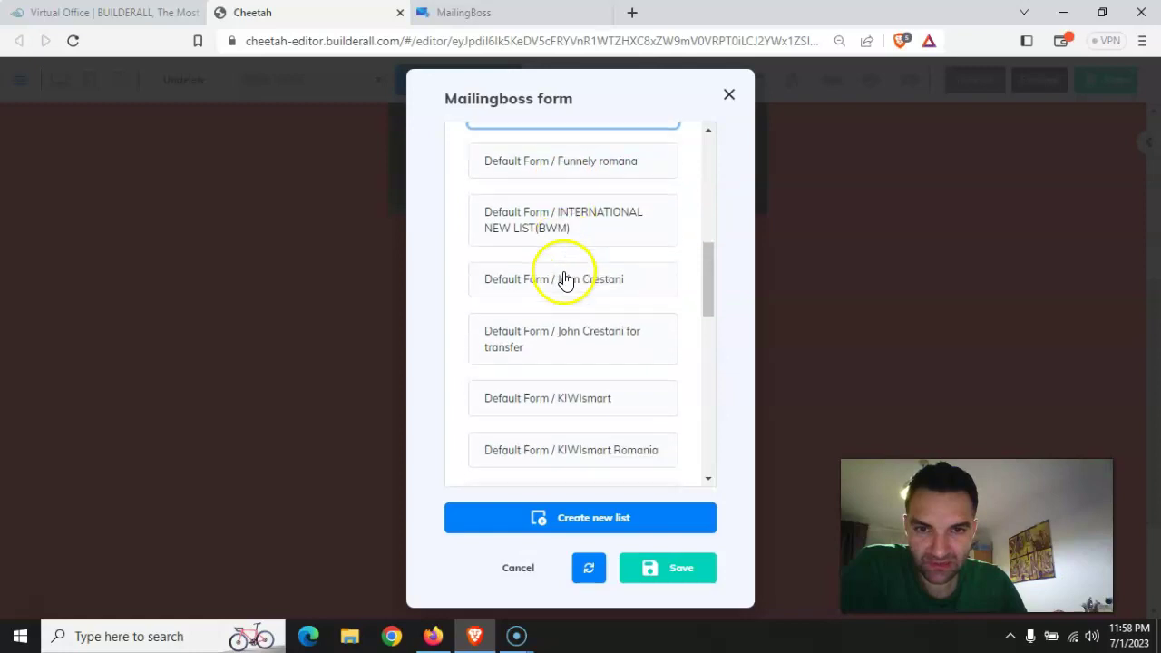
{"action": "scroll", "coordinate": [564, 282], "scroll_direction": "down", "scroll_amount": 10}
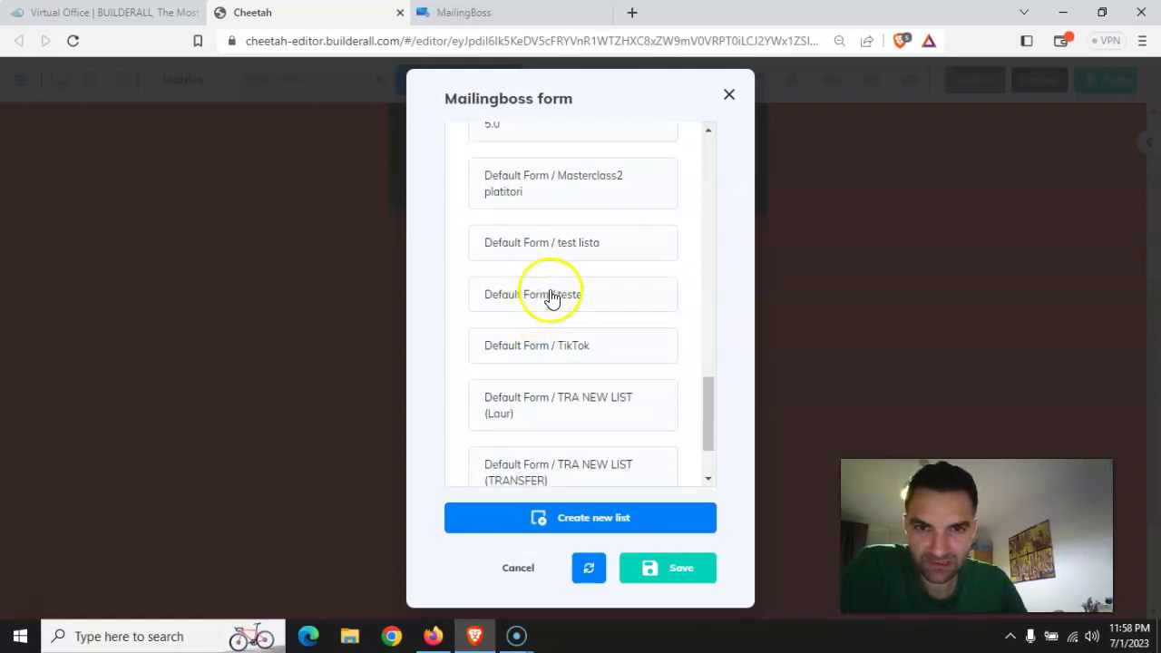
{"action": "left_click", "coordinate": [562, 246]}
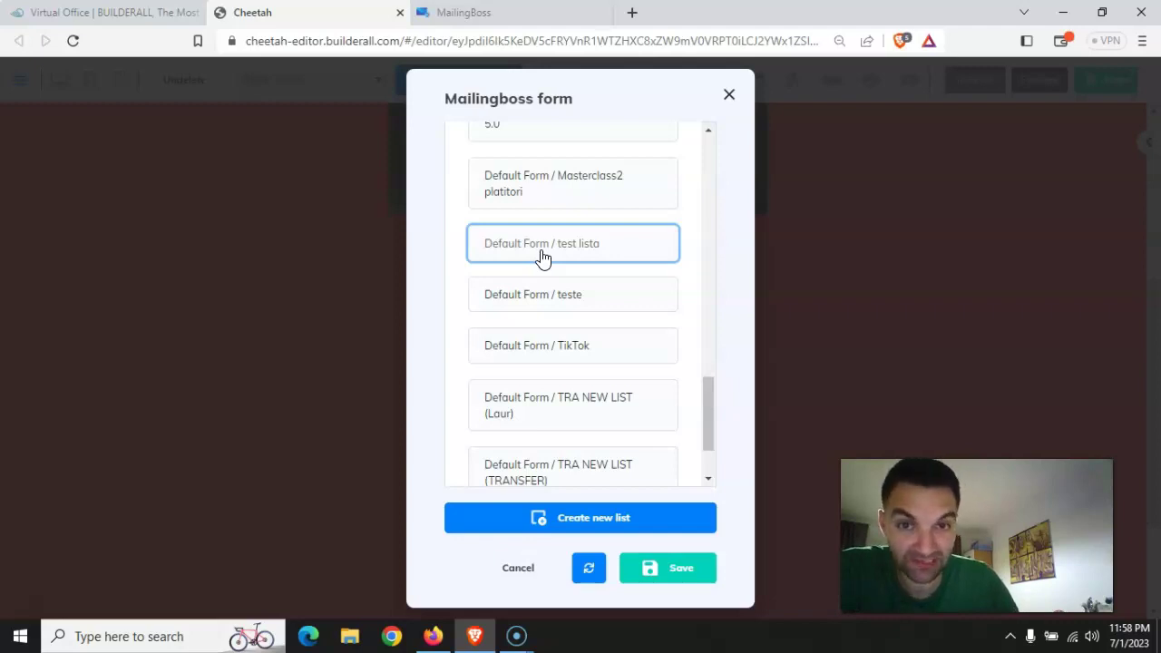
{"action": "left_click", "coordinate": [573, 254]}
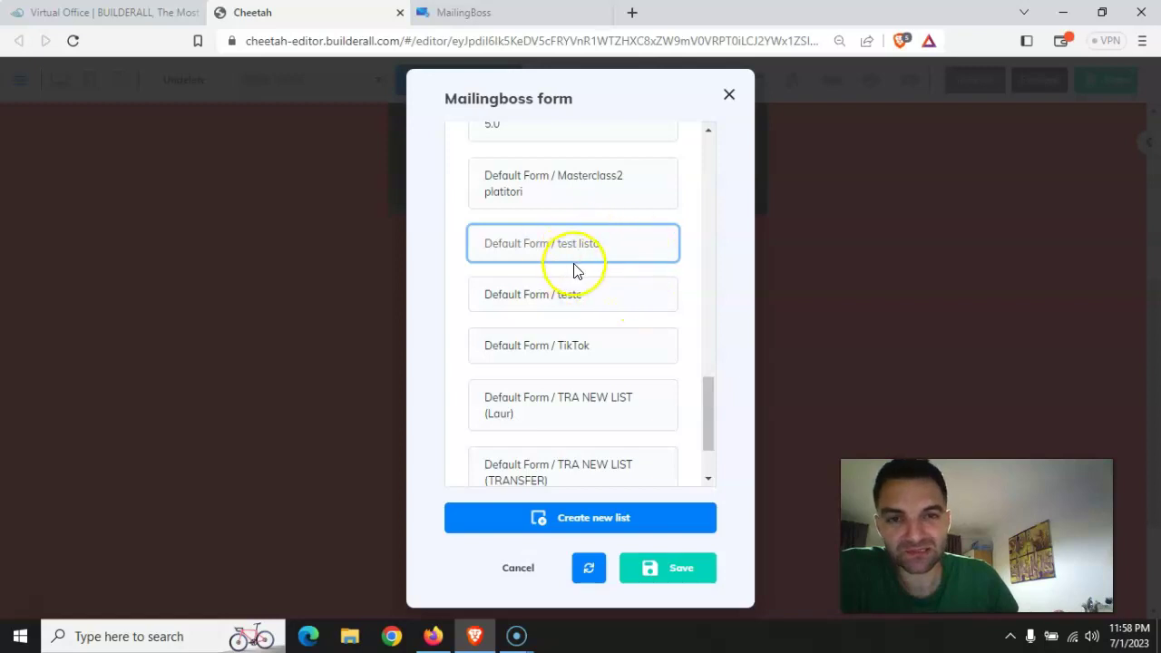
{"action": "left_click", "coordinate": [681, 575]}
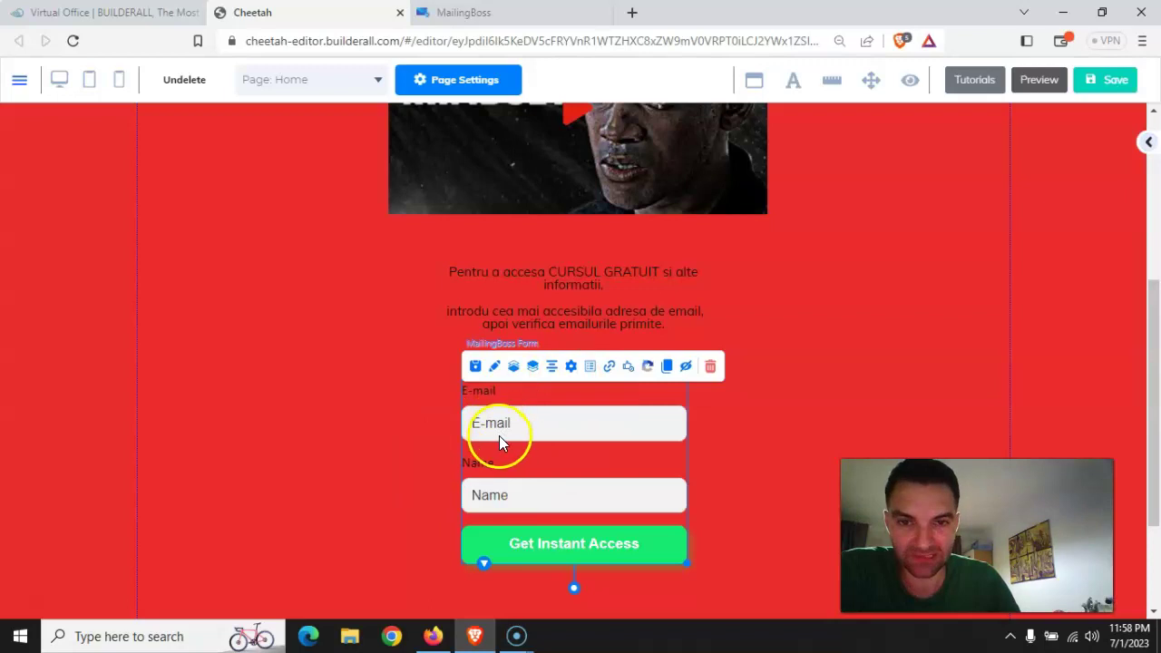
{"action": "scroll", "coordinate": [774, 465], "scroll_direction": "down", "scroll_amount": 1}
{"action": "scroll", "coordinate": [774, 465], "scroll_direction": "up", "scroll_amount": 1}
{"action": "left_click", "coordinate": [760, 452]}
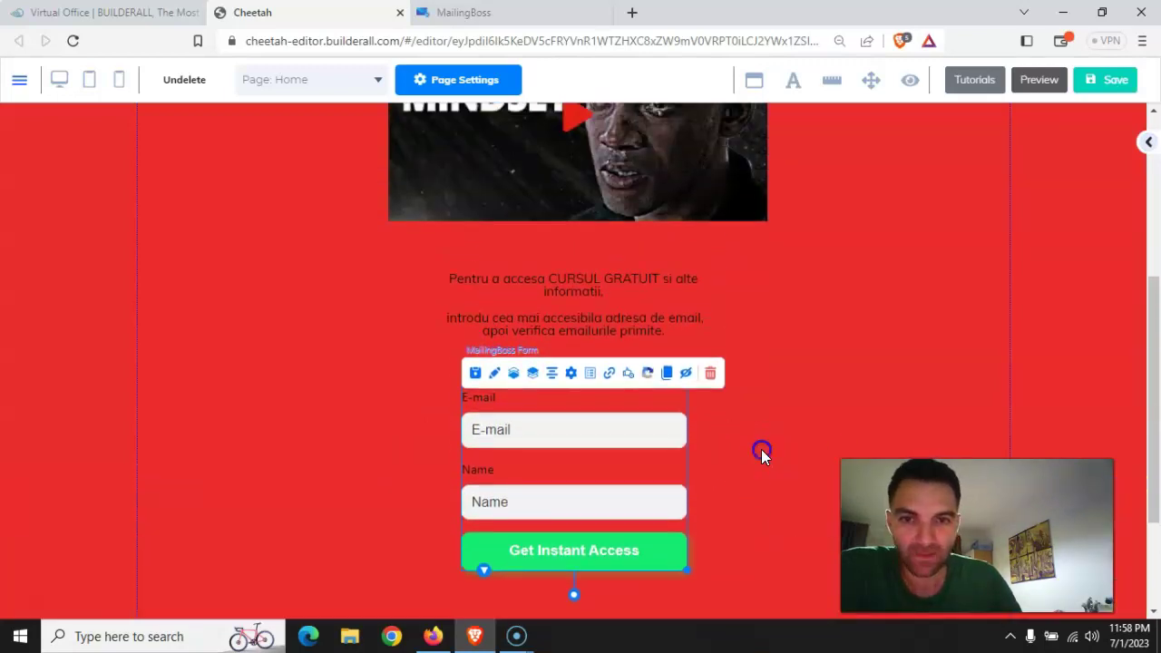
{"action": "left_click", "coordinate": [521, 470]}
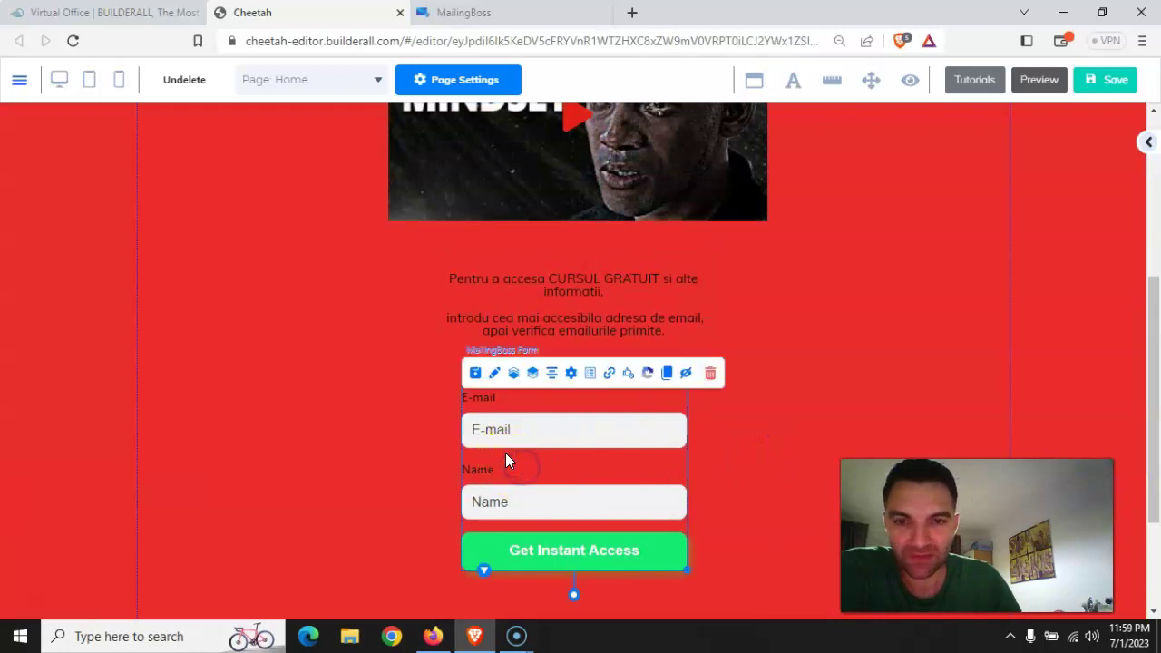
{"action": "left_click", "coordinate": [500, 470]}
{"action": "left_click", "coordinate": [528, 472]}
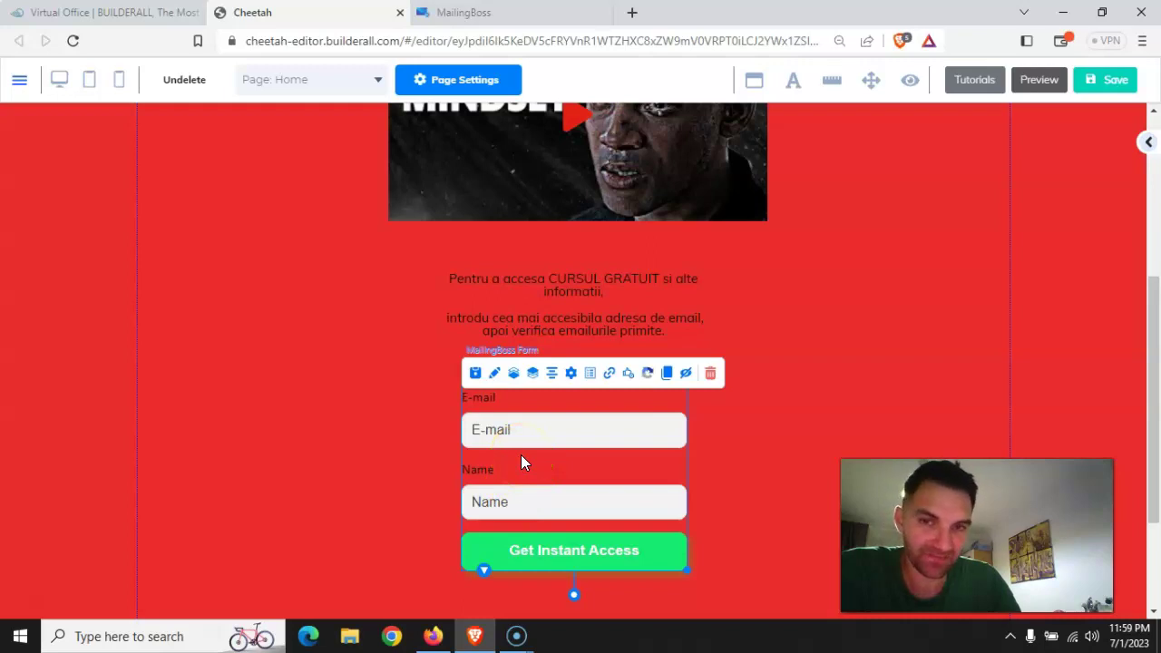
{"action": "left_click", "coordinate": [543, 451]}
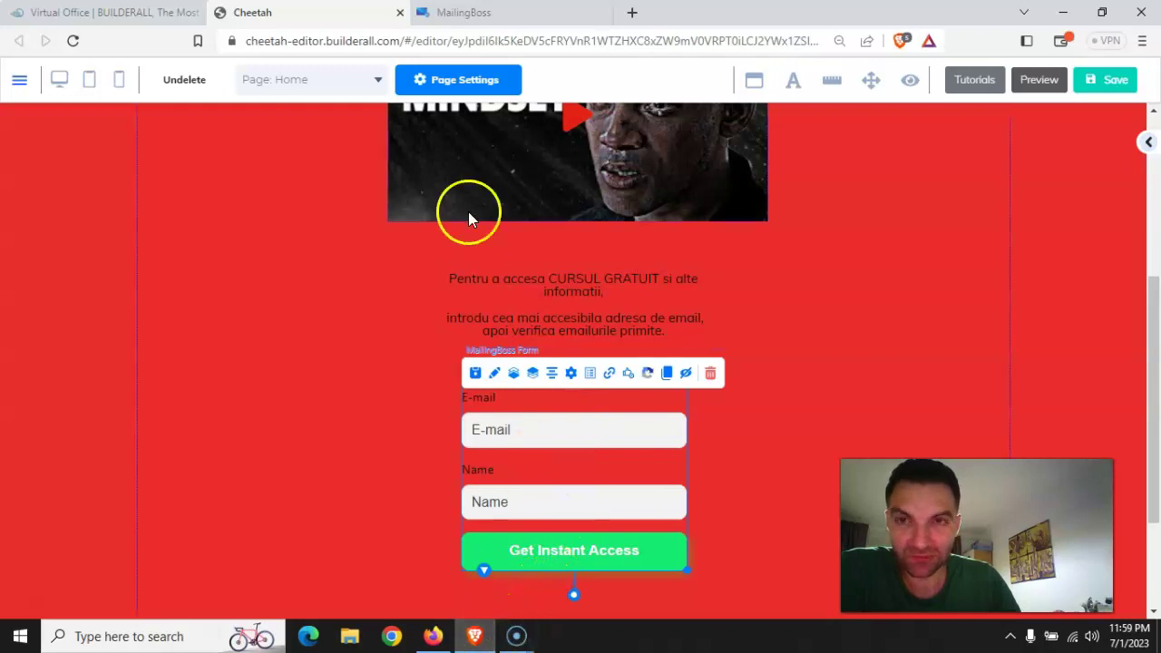
Switch to MailingBoss and open the default form's fields of the test lista list for editing
{"action": "left_click", "coordinate": [490, 11]}
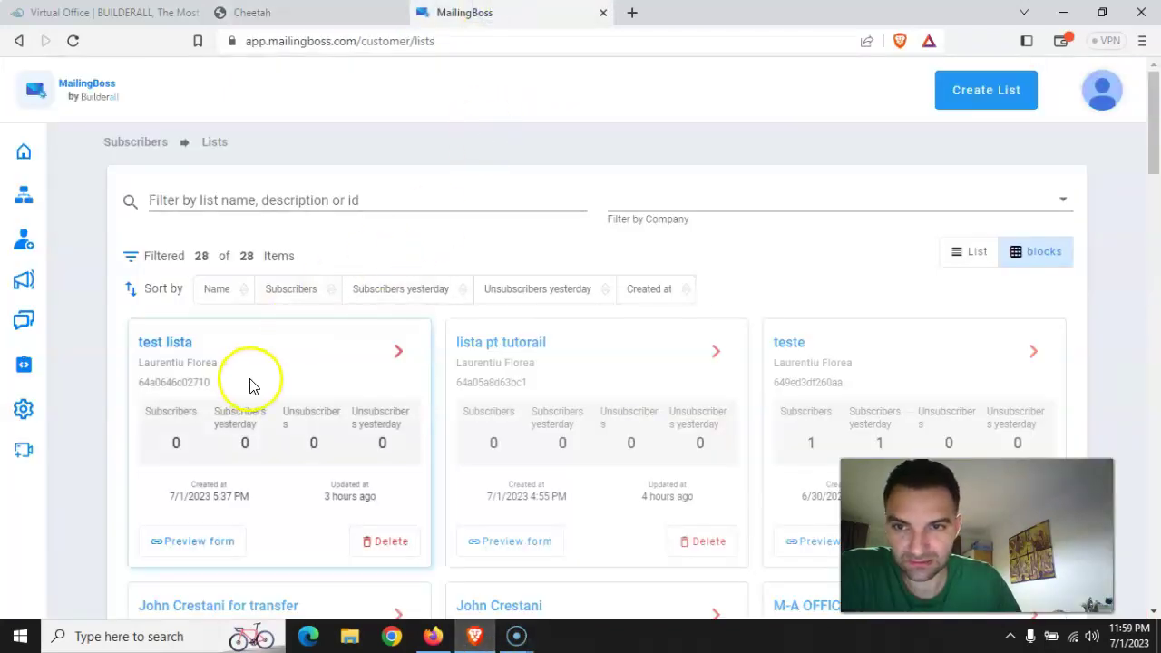
{"action": "scroll", "coordinate": [272, 372], "scroll_direction": "down", "scroll_amount": 1}
{"action": "left_click", "coordinate": [398, 267]}
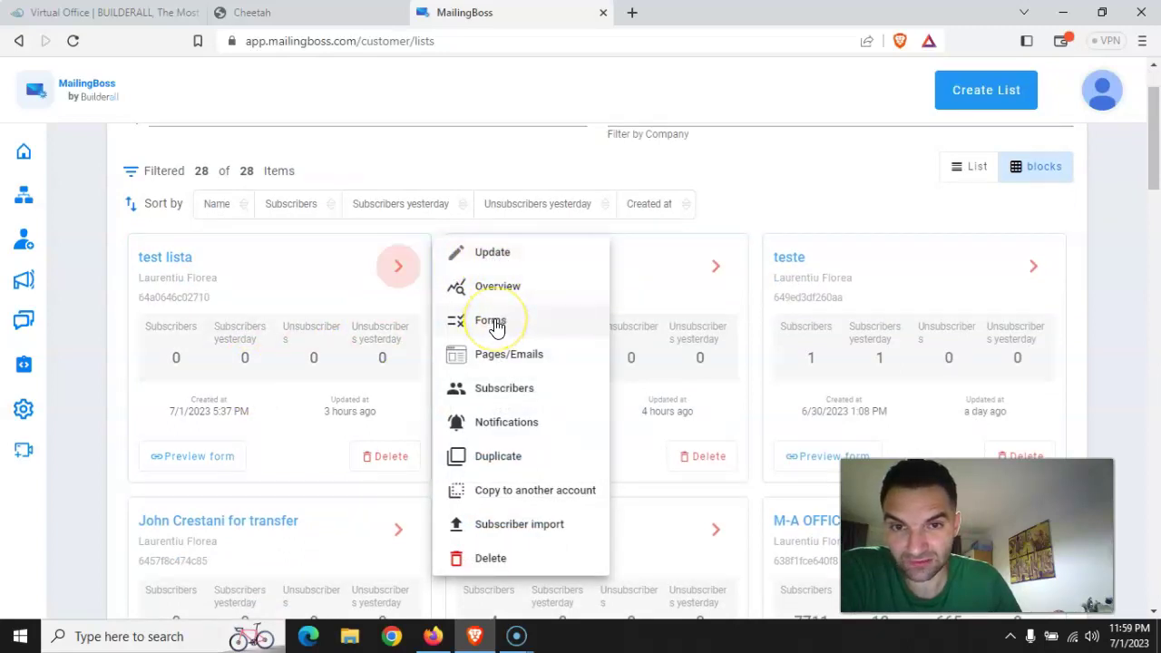
{"action": "left_click", "coordinate": [494, 264]}
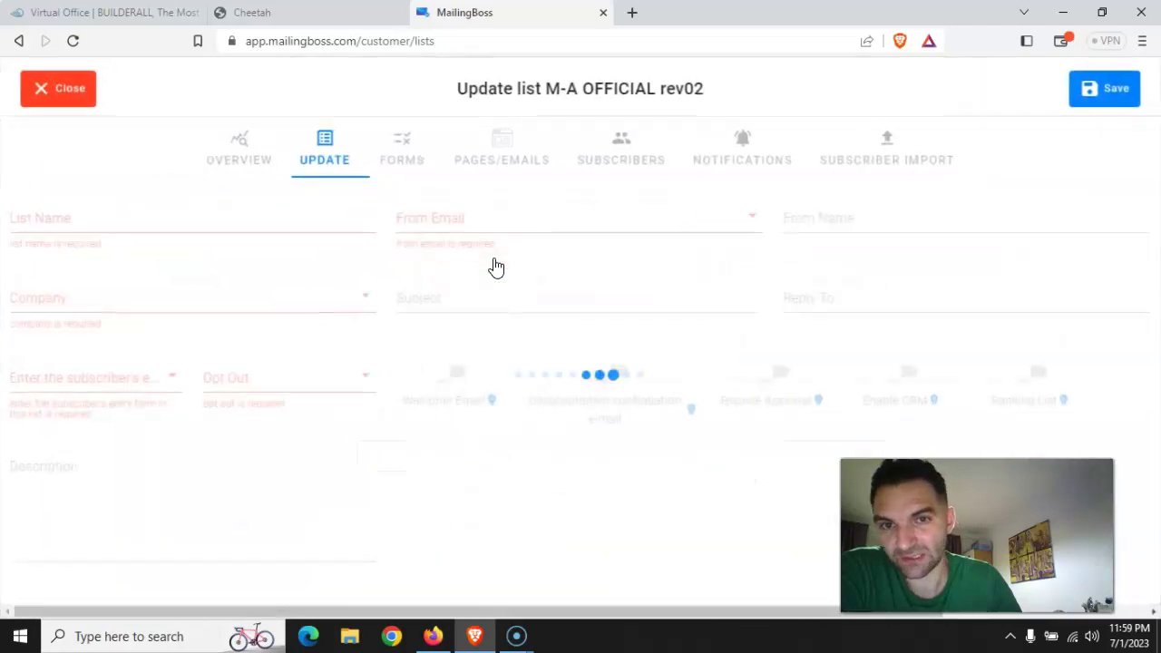
{"action": "left_click", "coordinate": [405, 156]}
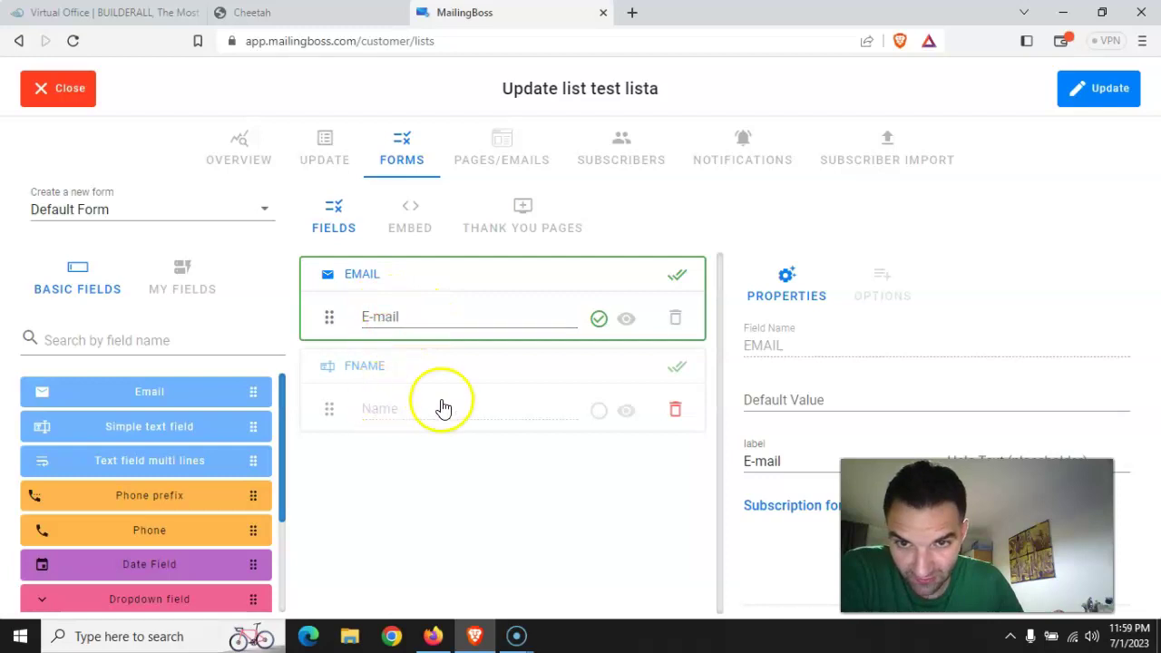
Remove the Name (FNAME) field from the default form, keeping only the email field, and update the list
{"action": "left_click", "coordinate": [676, 413]}
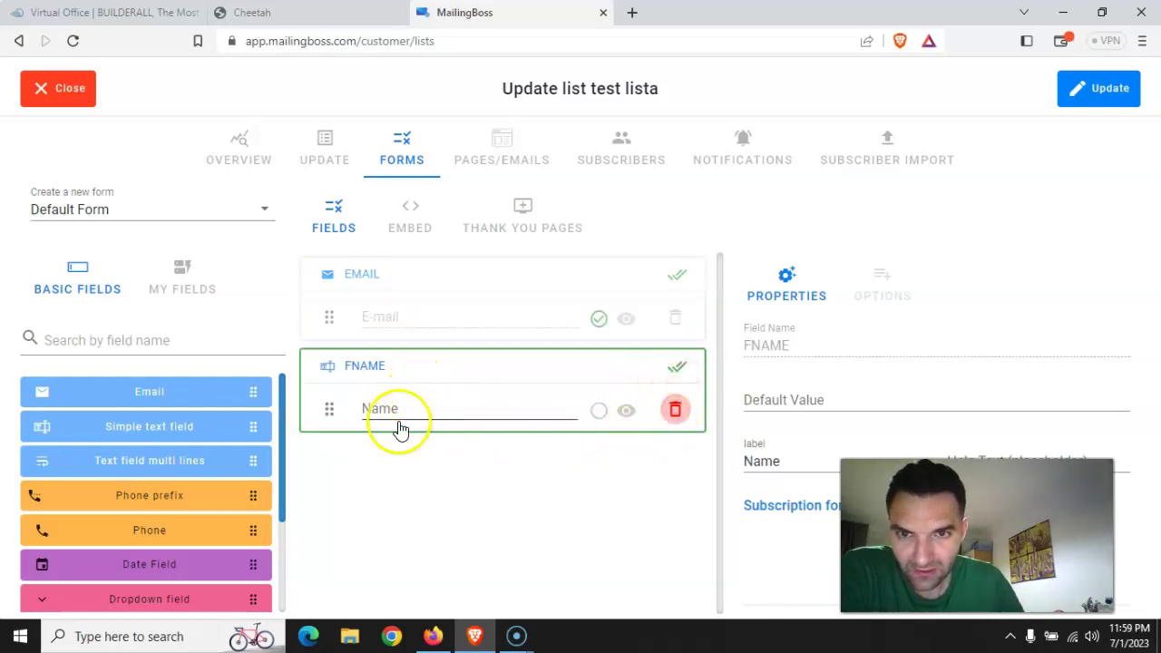
{"action": "left_click", "coordinate": [677, 413]}
{"action": "left_click", "coordinate": [562, 415]}
{"action": "left_click", "coordinate": [363, 318]}
{"action": "left_click", "coordinate": [1109, 84]}
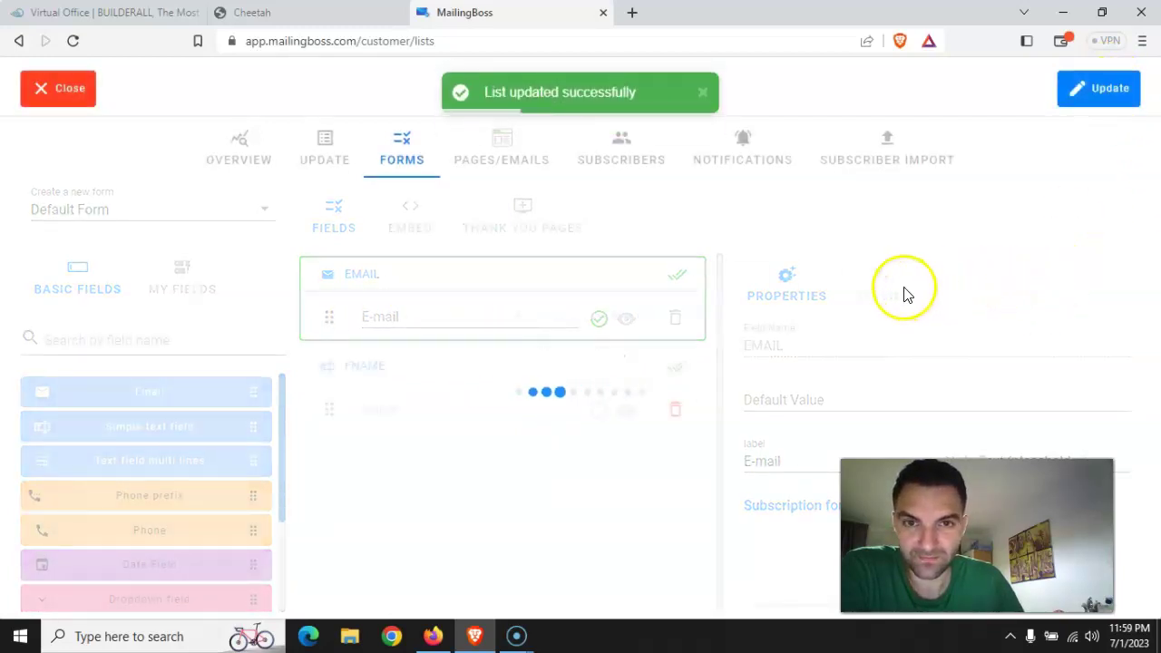
Switch to the Cheetah editor and reassign the MailingBoss form to "Default Form / test lista", saving the choice
{"action": "left_click", "coordinate": [288, 15]}
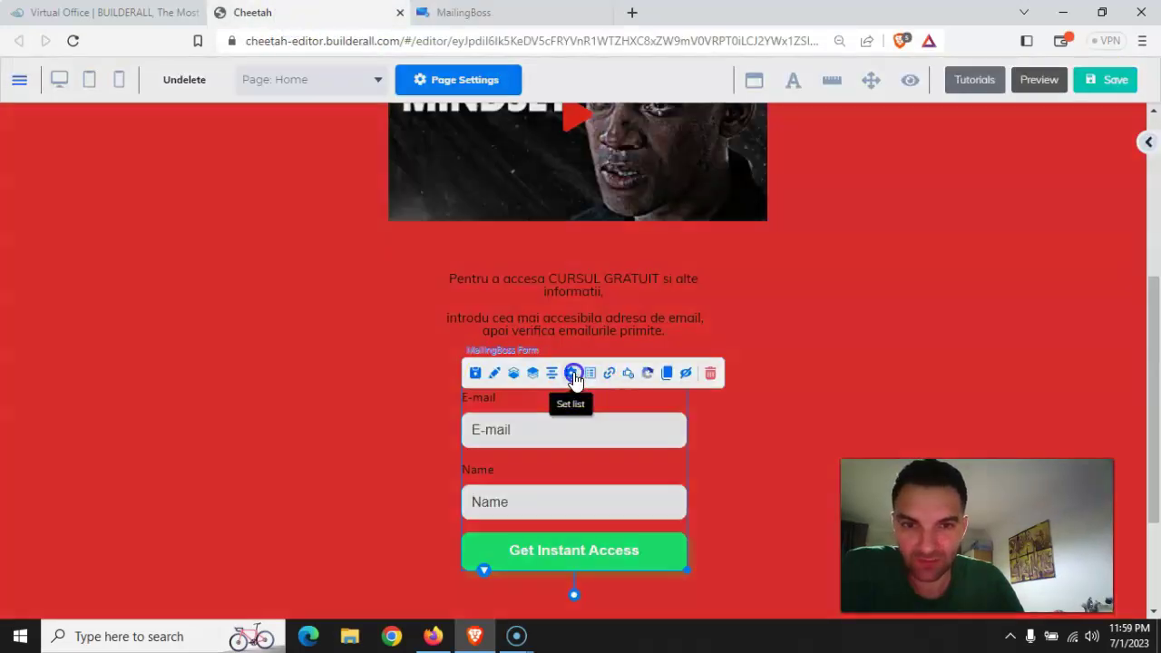
{"action": "left_click", "coordinate": [571, 373]}
{"action": "left_click", "coordinate": [550, 293]}
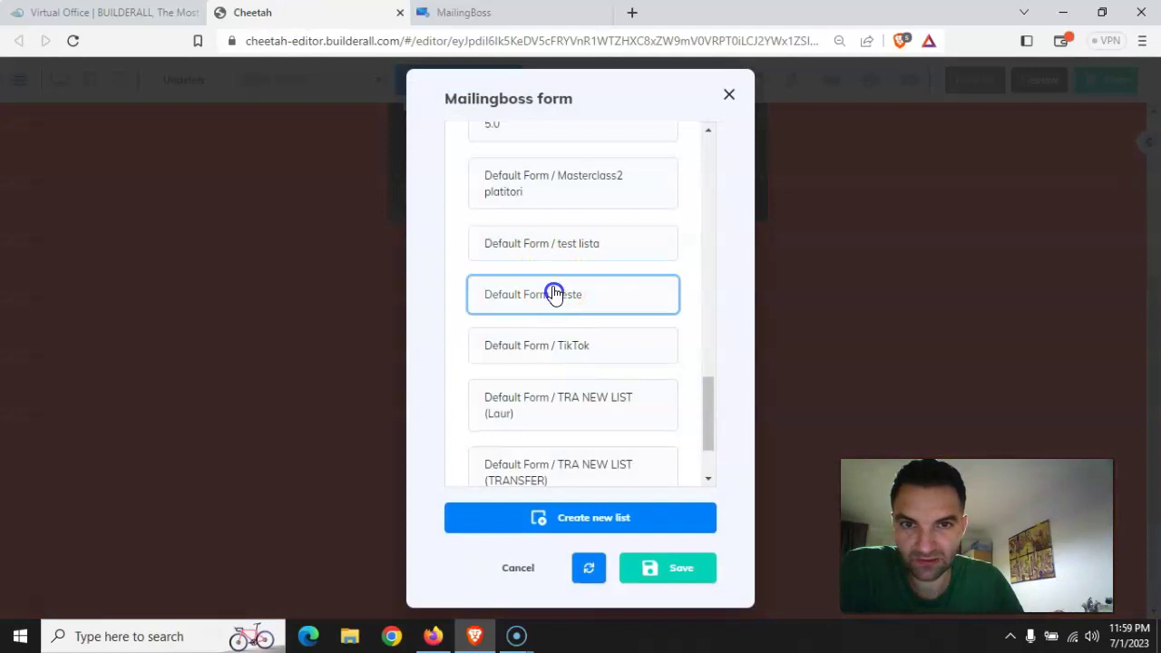
{"action": "left_click", "coordinate": [549, 246]}
{"action": "left_click", "coordinate": [667, 566]}
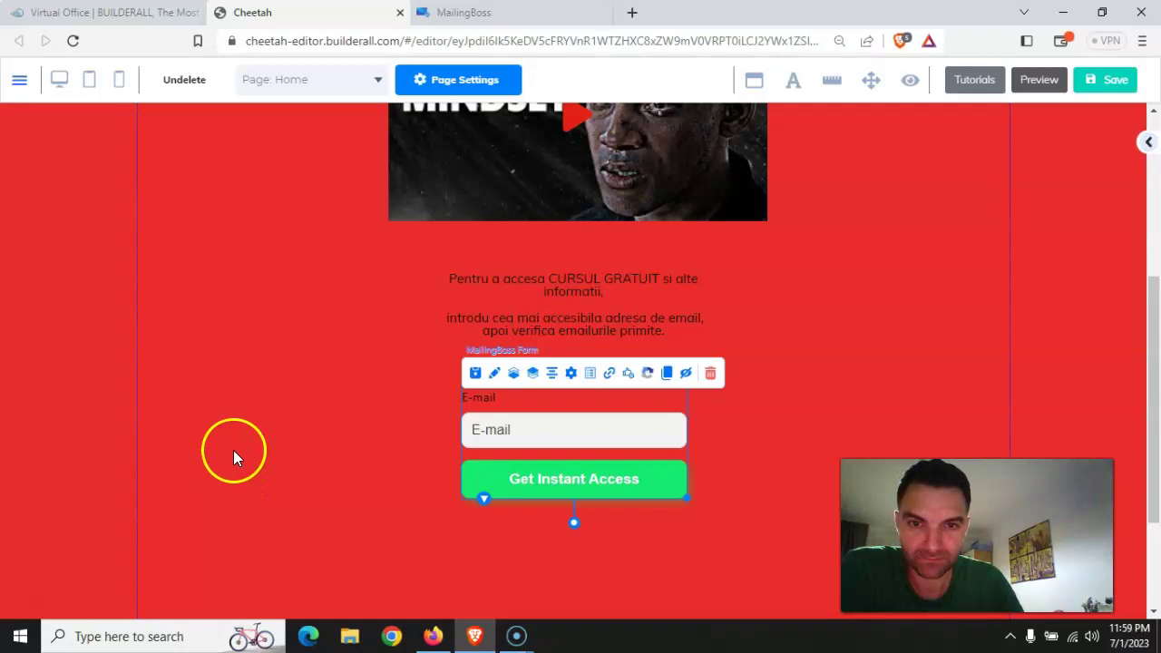
{"action": "left_click", "coordinate": [261, 432]}
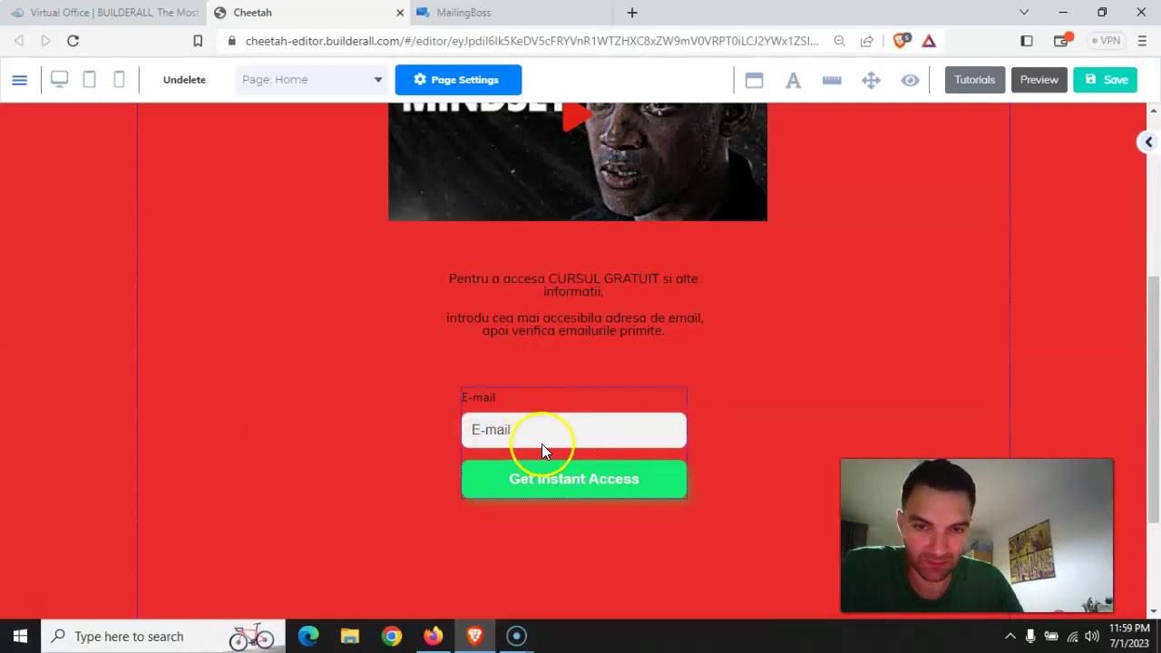
{"action": "scroll", "coordinate": [580, 454], "scroll_direction": "down", "scroll_amount": 1}
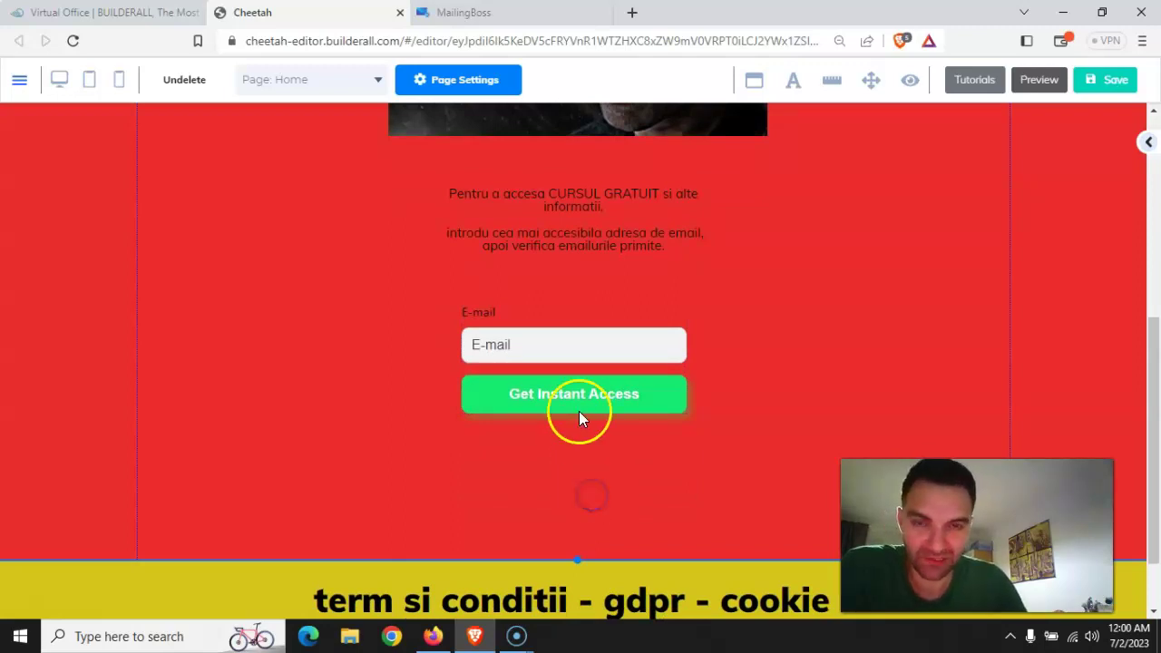
{"action": "left_click", "coordinate": [581, 373]}
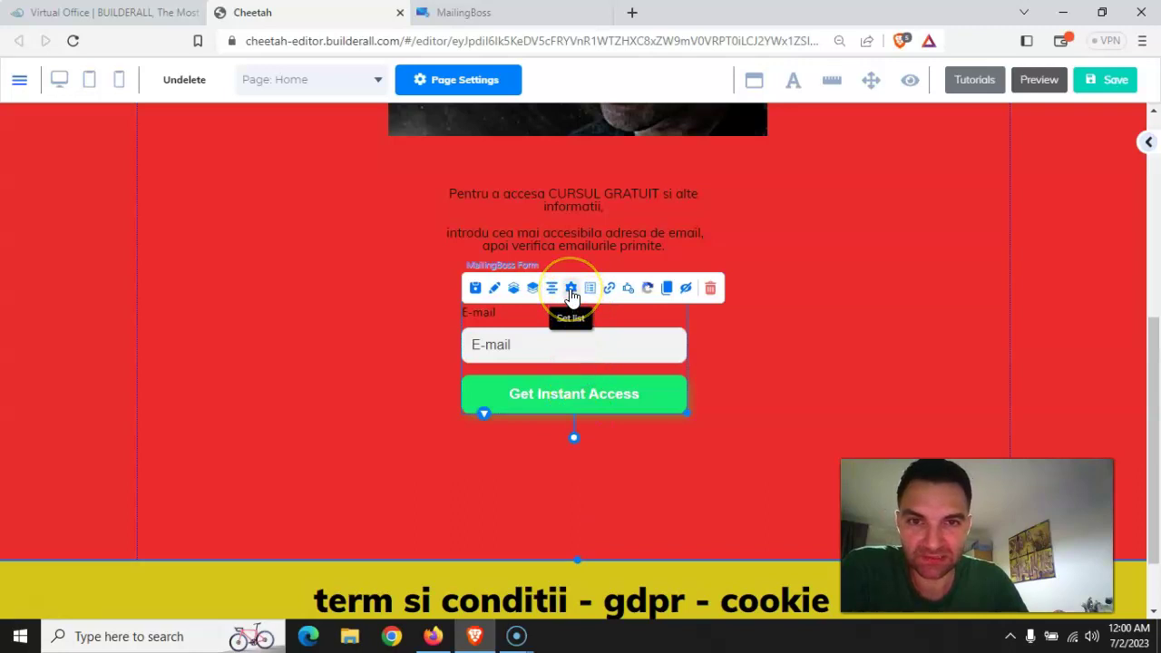
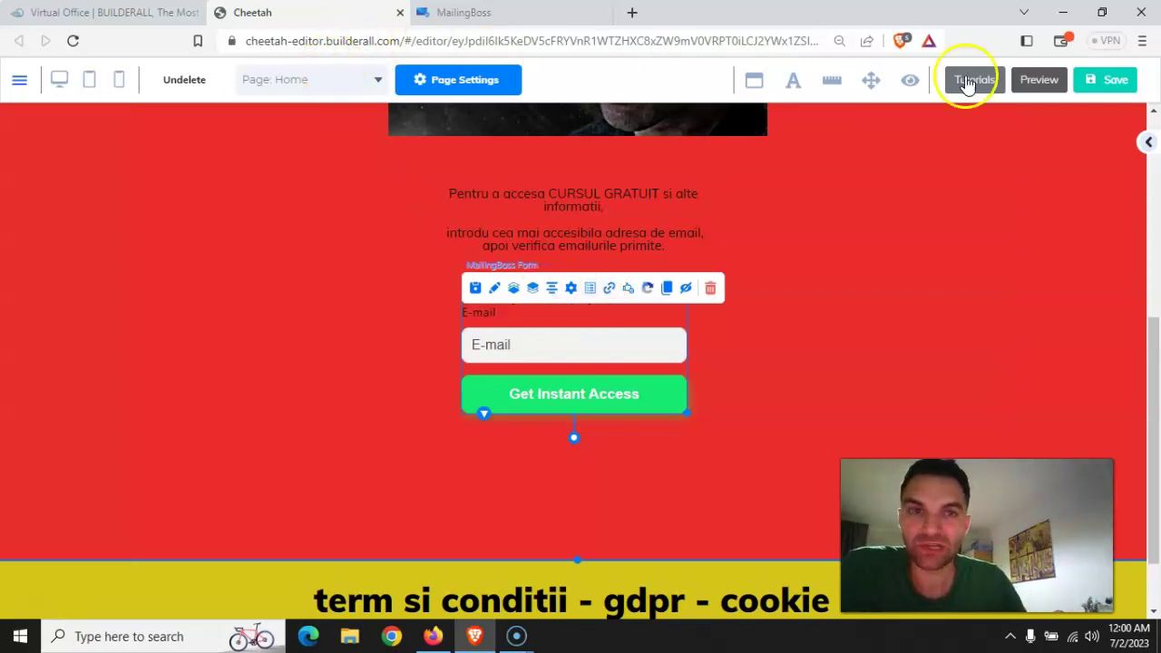
Save the landing page and publish the website
{"action": "left_click", "coordinate": [1111, 79]}
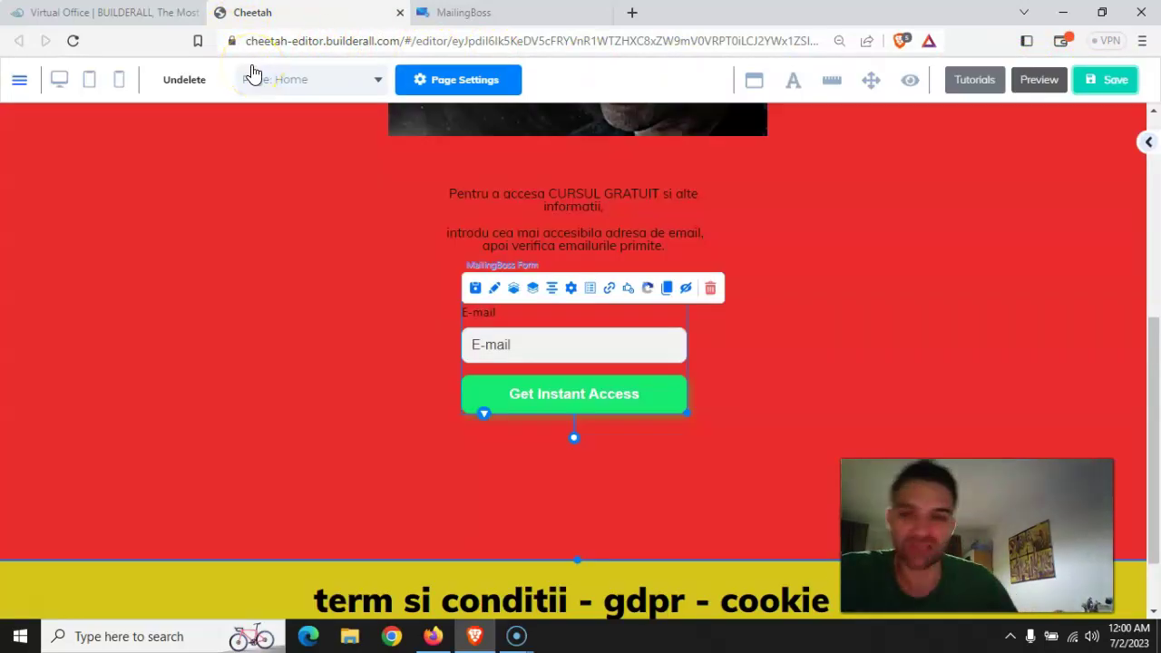
{"action": "left_click", "coordinate": [259, 87]}
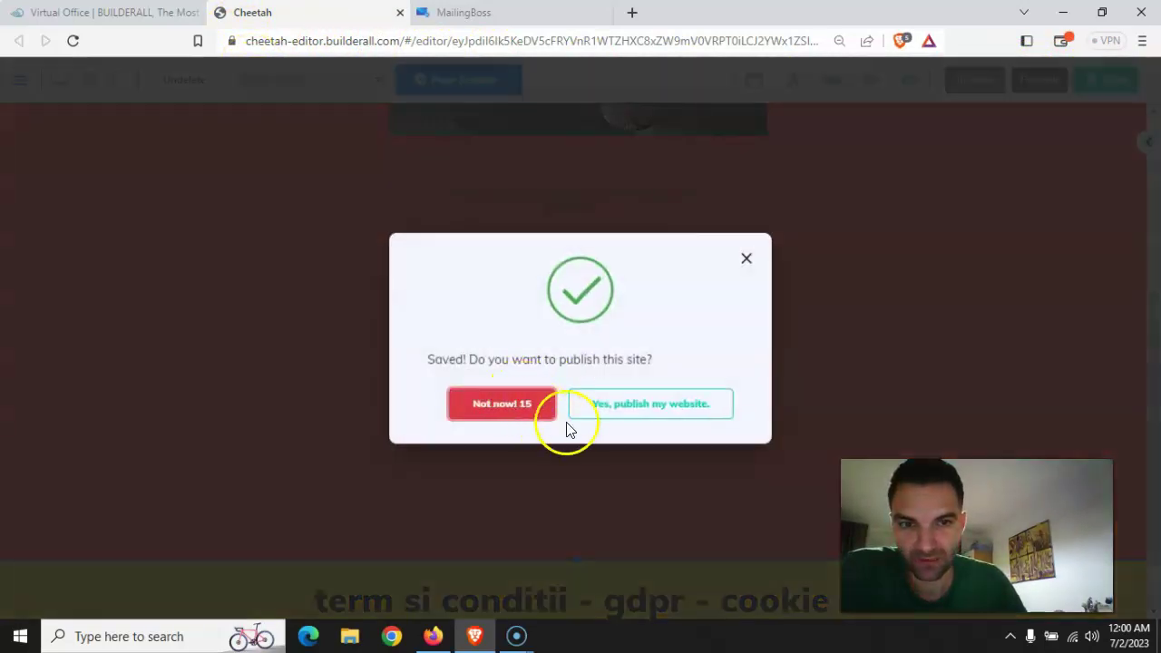
{"action": "left_click", "coordinate": [635, 404]}
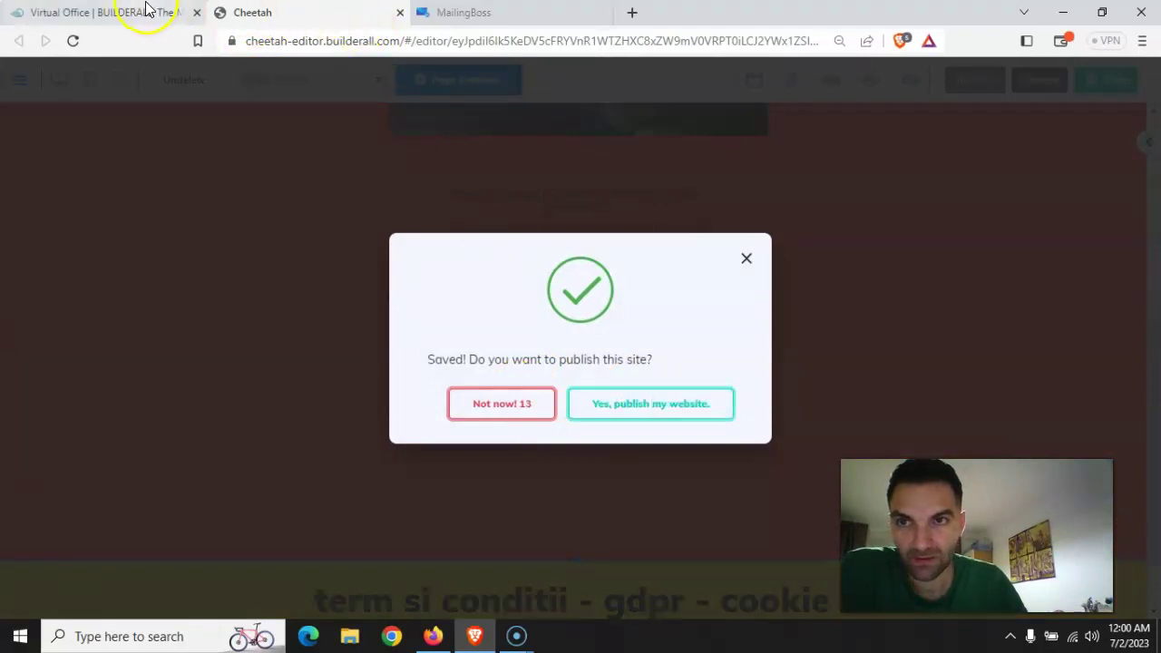
Switch to MailingBoss and open the overview of all emails
{"action": "left_click", "coordinate": [484, 13]}
{"action": "left_click", "coordinate": [78, 88]}
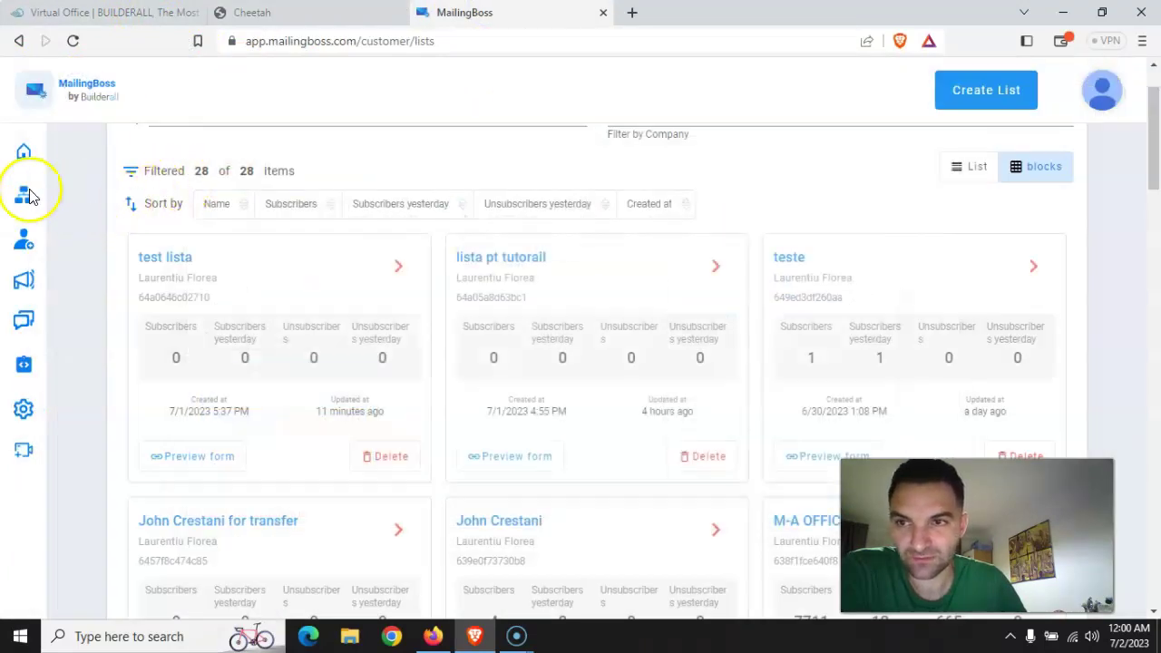
{"action": "mouse_move", "coordinate": [41, 156]}
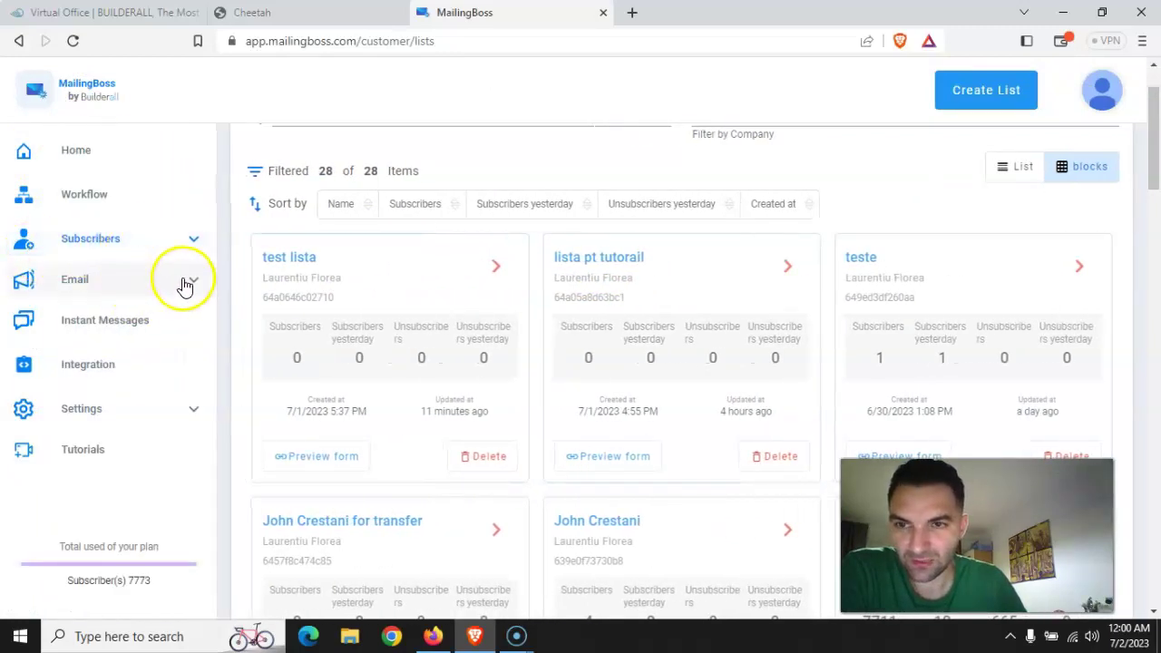
{"action": "left_click", "coordinate": [194, 283]}
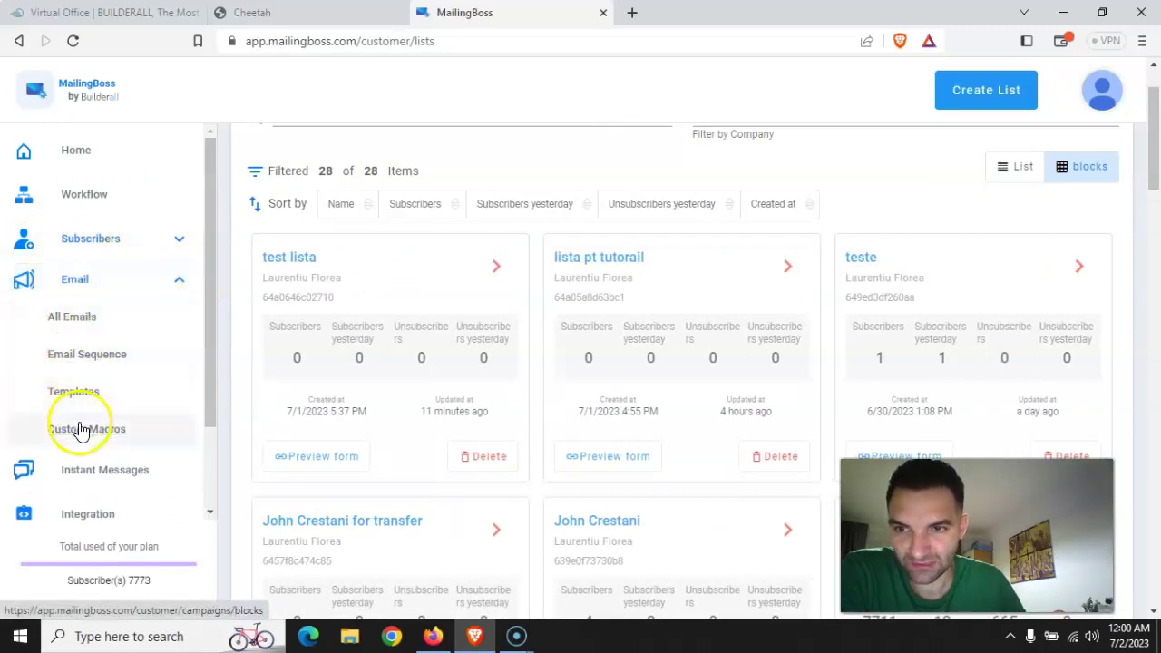
{"action": "left_click", "coordinate": [72, 319]}
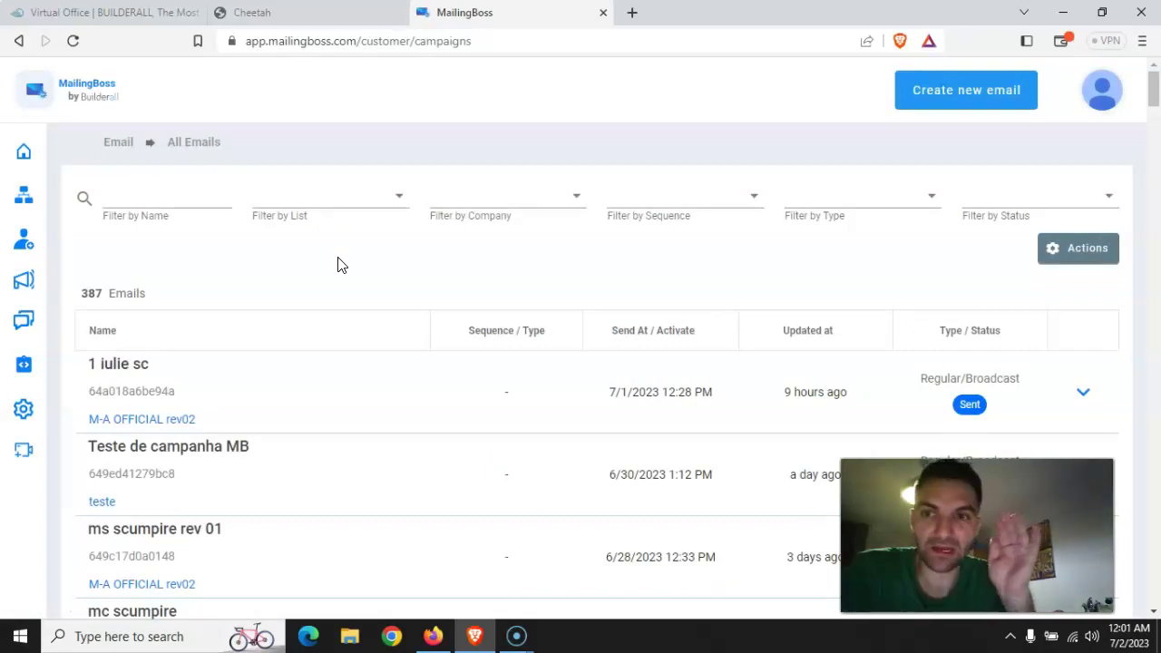
Create a new email named "test regular email" of the Regular/Broadcast type
{"action": "left_click", "coordinate": [967, 92]}
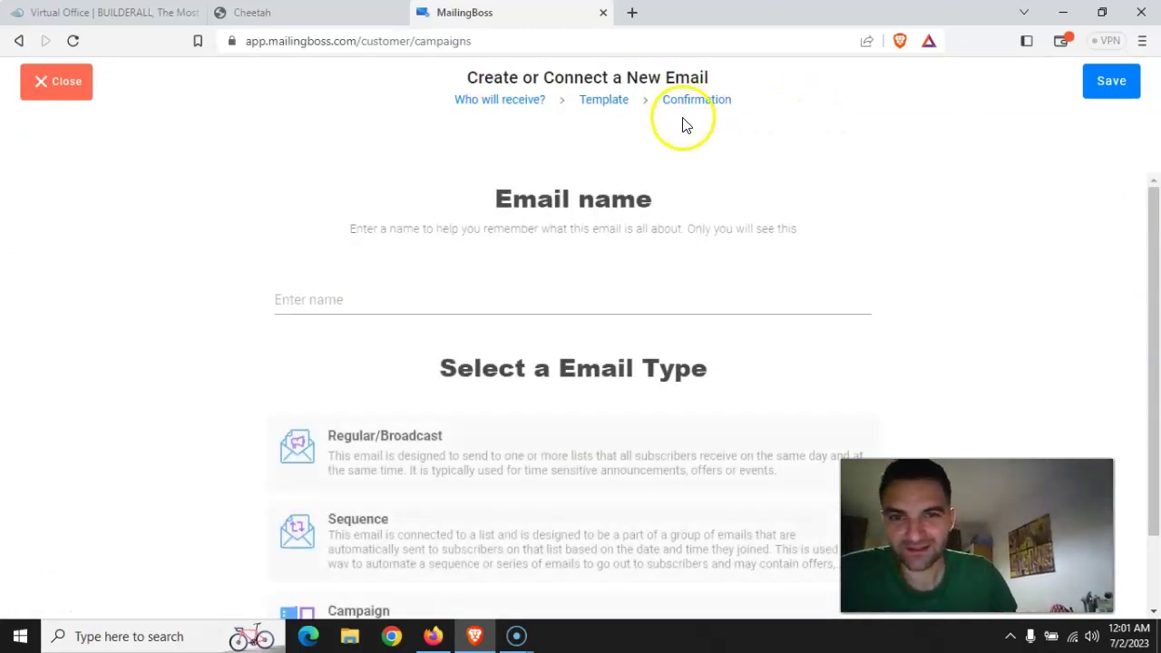
{"action": "left_click", "coordinate": [360, 303]}
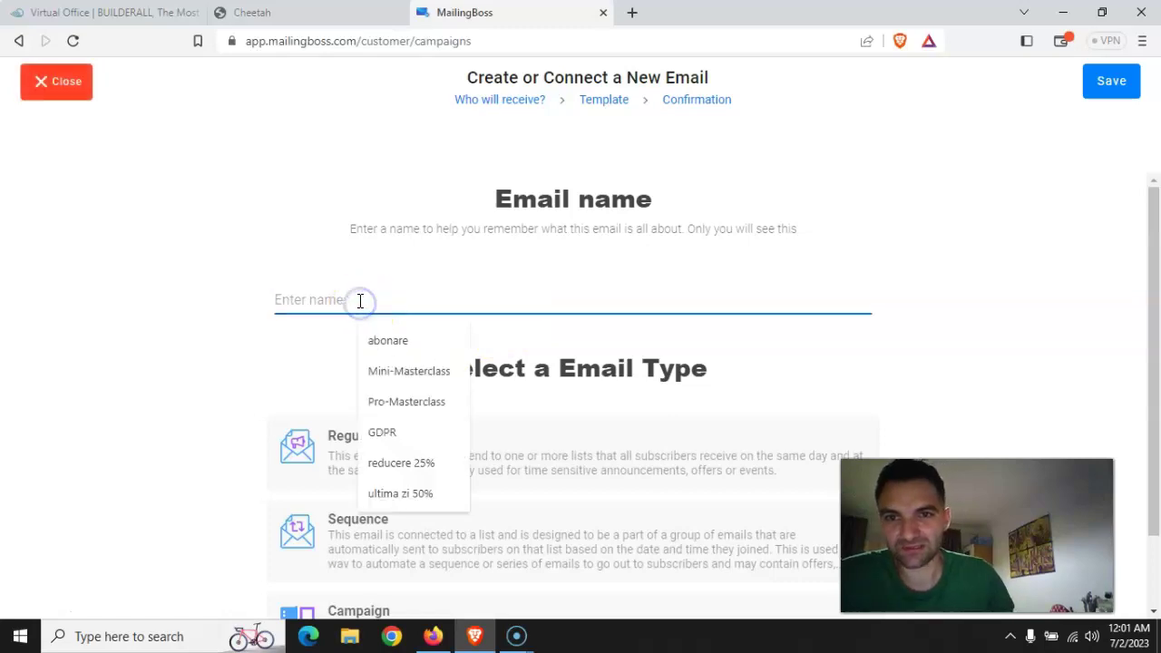
{"action": "type", "text": "test regular email"}
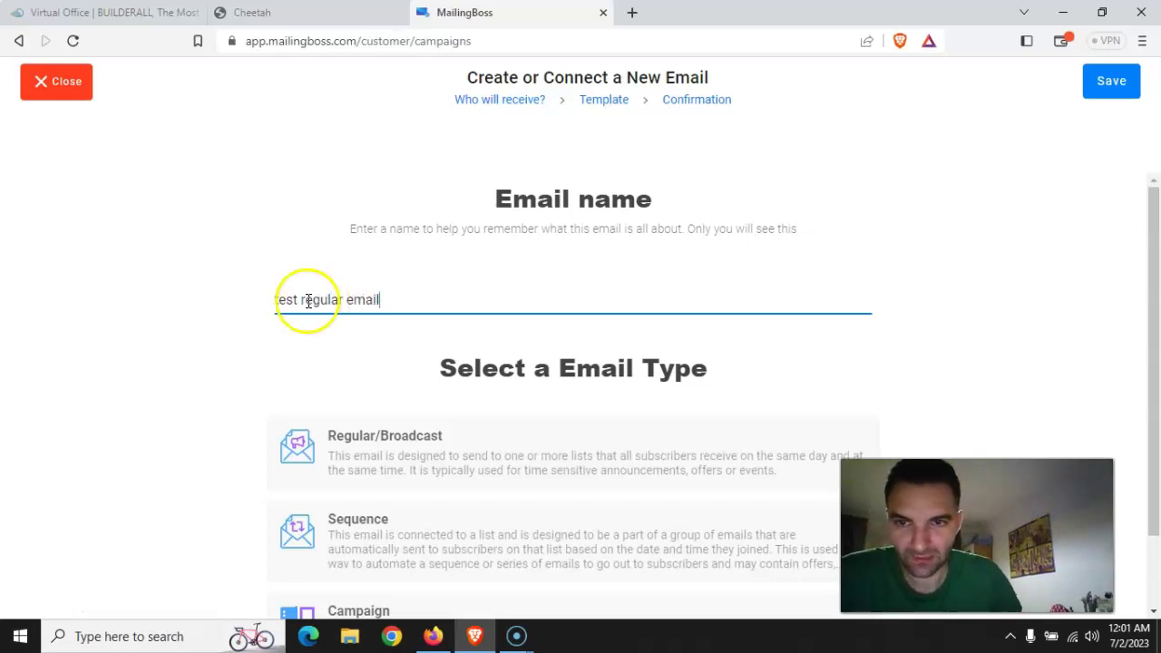
{"action": "left_click", "coordinate": [363, 444]}
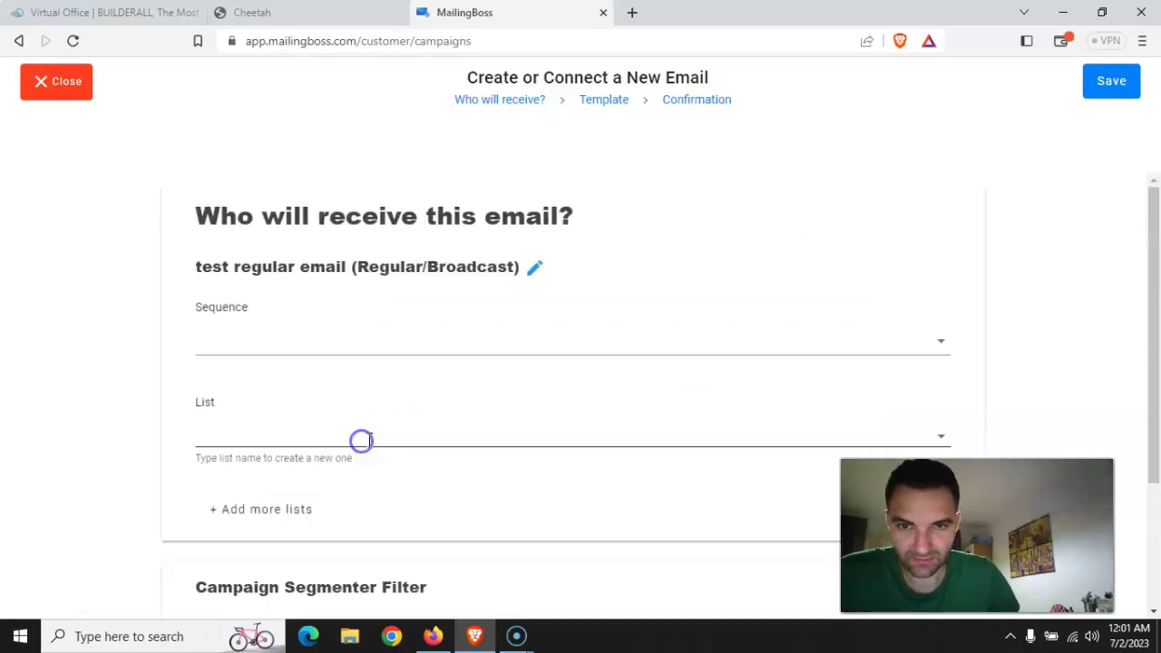
Select "curs gratuit MA 5.0 - rev01" as the email's recipient list
{"action": "scroll", "coordinate": [360, 363], "scroll_direction": "down", "scroll_amount": 2}
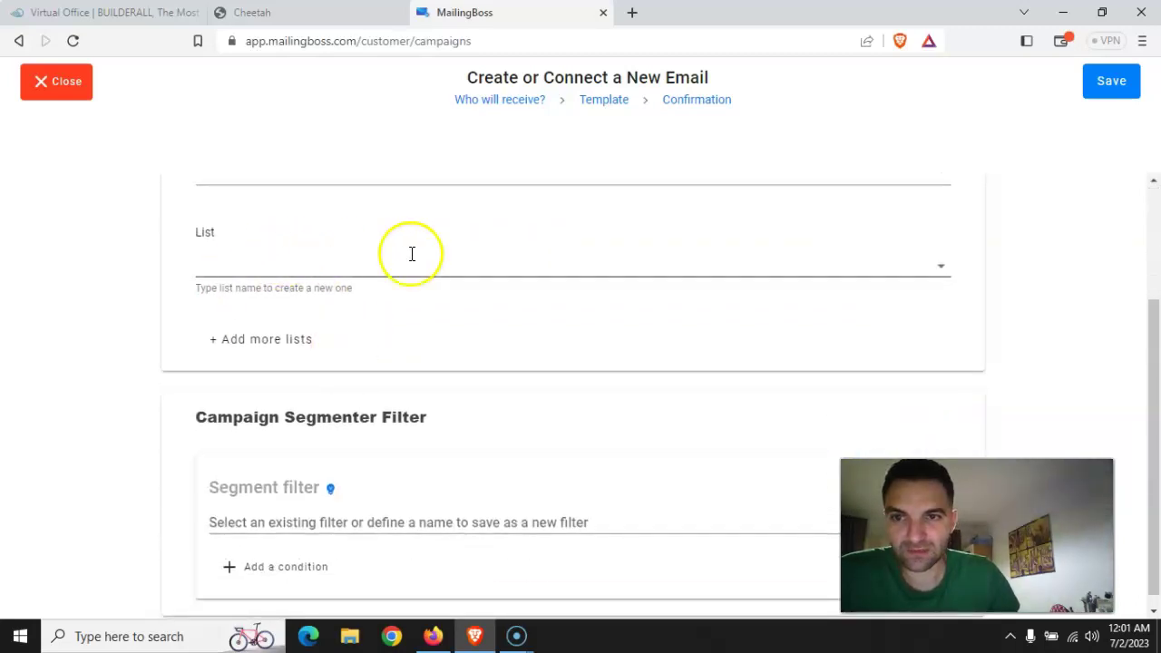
{"action": "left_click", "coordinate": [880, 255]}
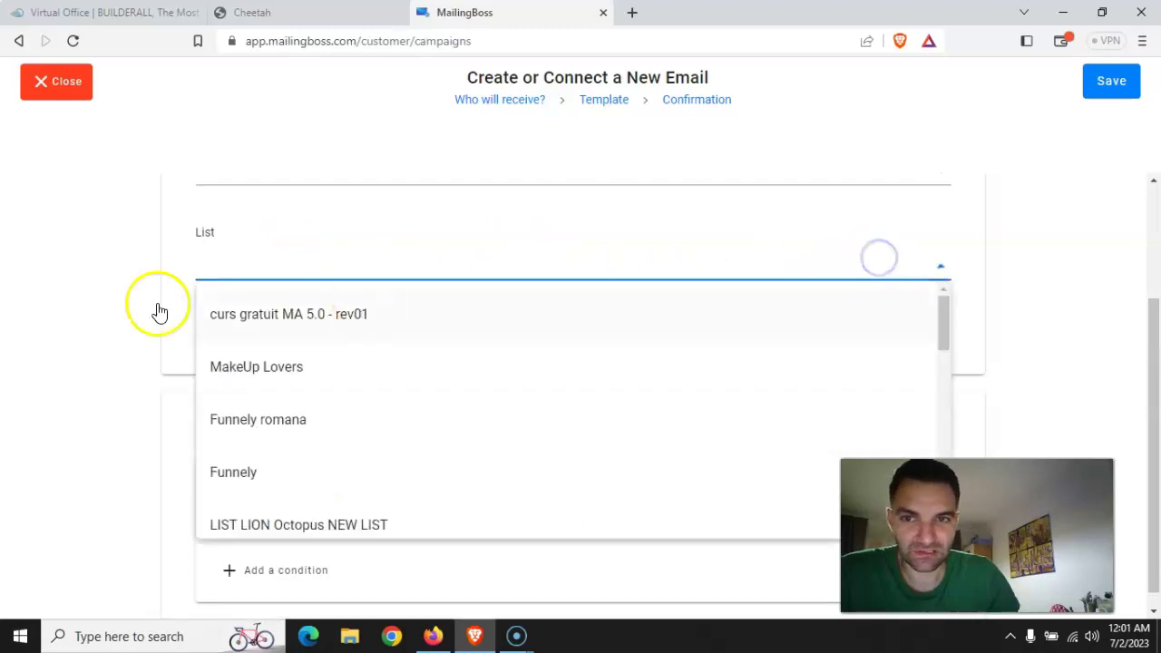
{"action": "left_click", "coordinate": [287, 324]}
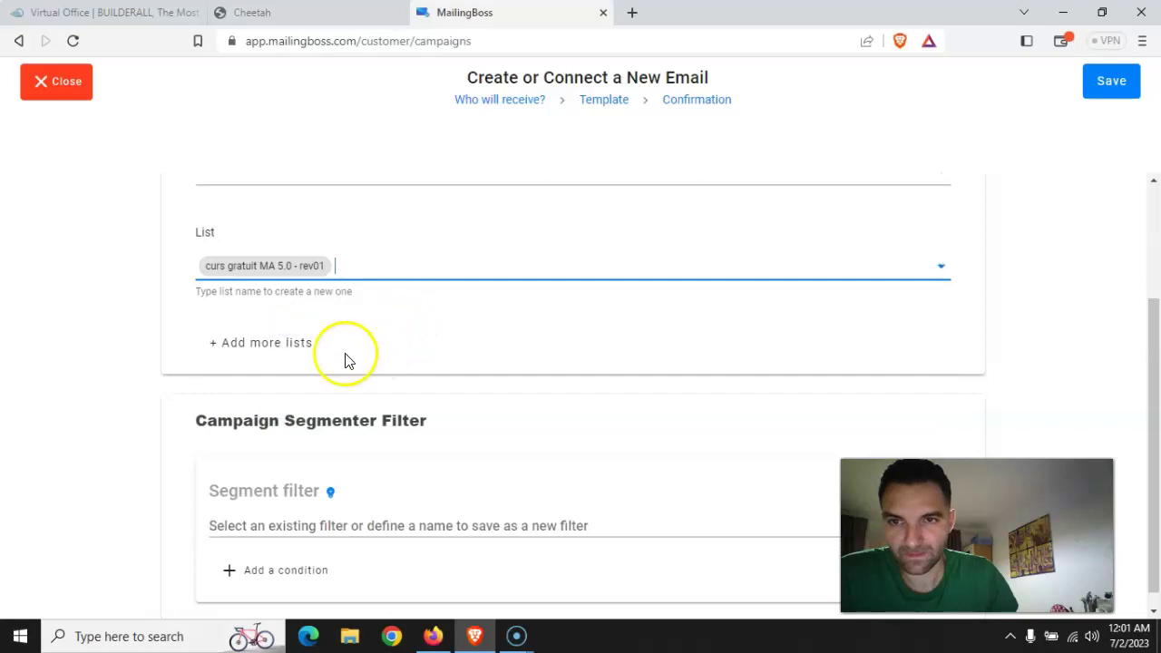
{"action": "scroll", "coordinate": [104, 381], "scroll_direction": "down", "scroll_amount": 1}
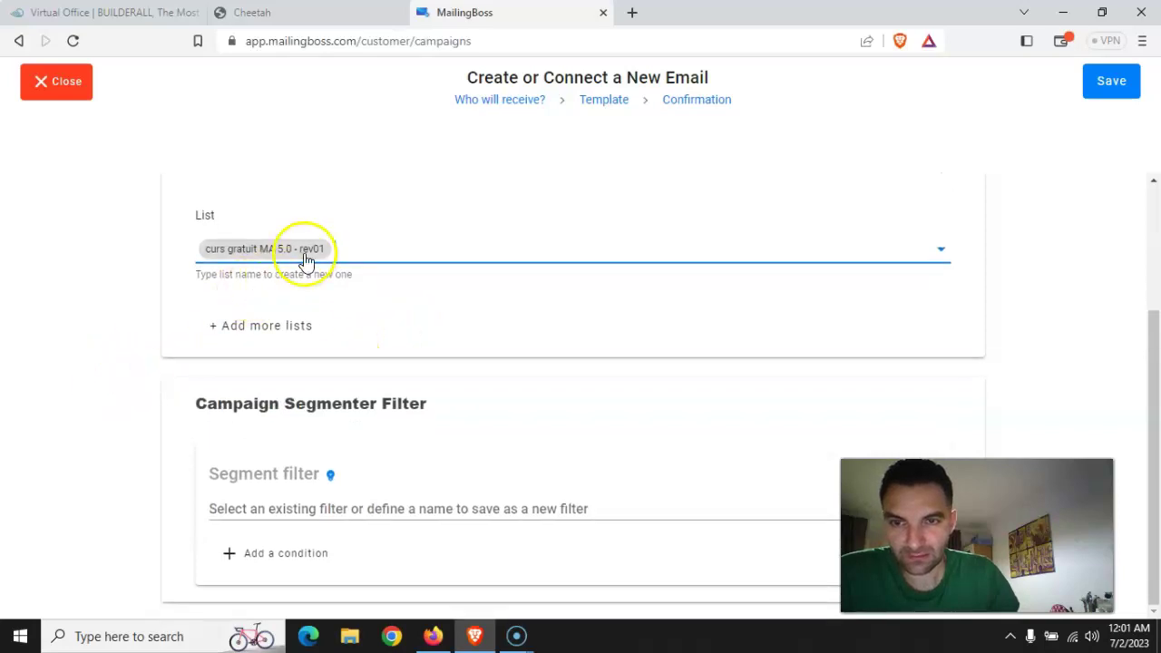
Deselect the "curs gratuit MA 5.0 - rev01" list and choose "test lista" as the email's recipient list
{"action": "left_click", "coordinate": [420, 249]}
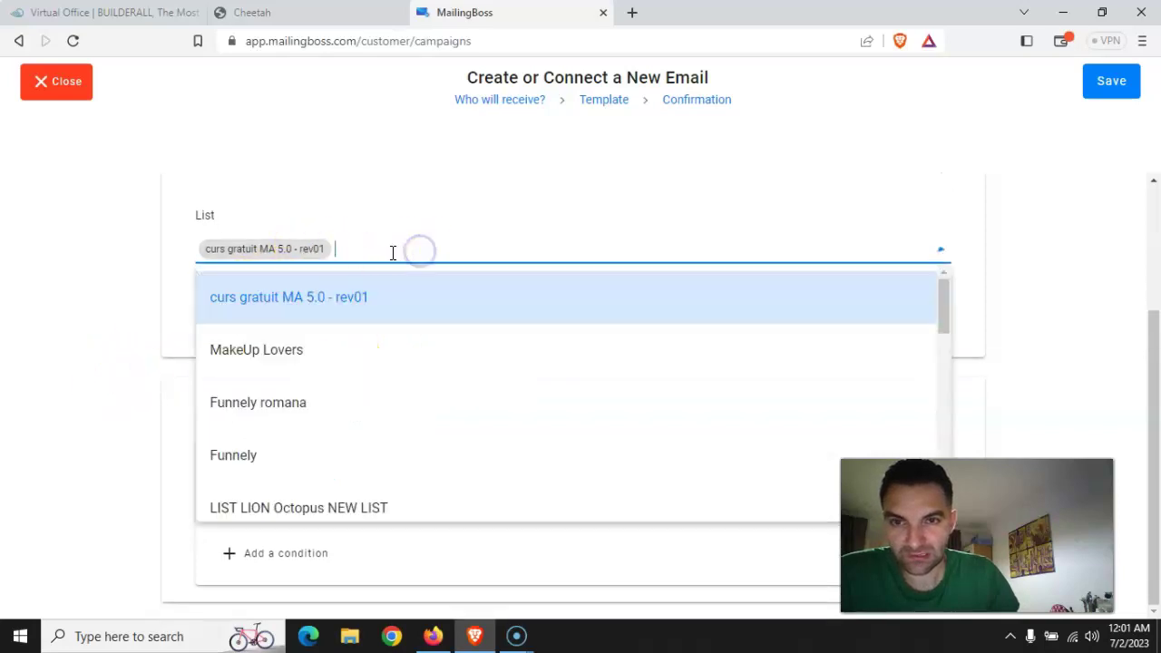
{"action": "left_click", "coordinate": [348, 290]}
{"action": "scroll", "coordinate": [318, 324], "scroll_direction": "down", "scroll_amount": 10}
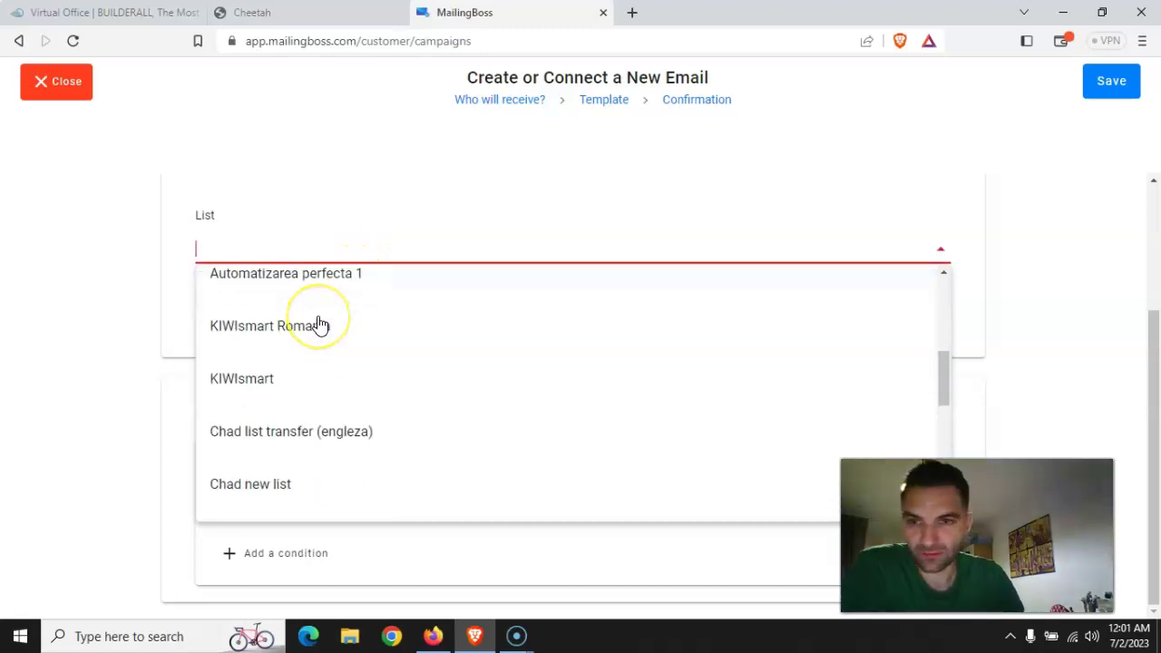
{"action": "scroll", "coordinate": [329, 354], "scroll_direction": "down", "scroll_amount": 5}
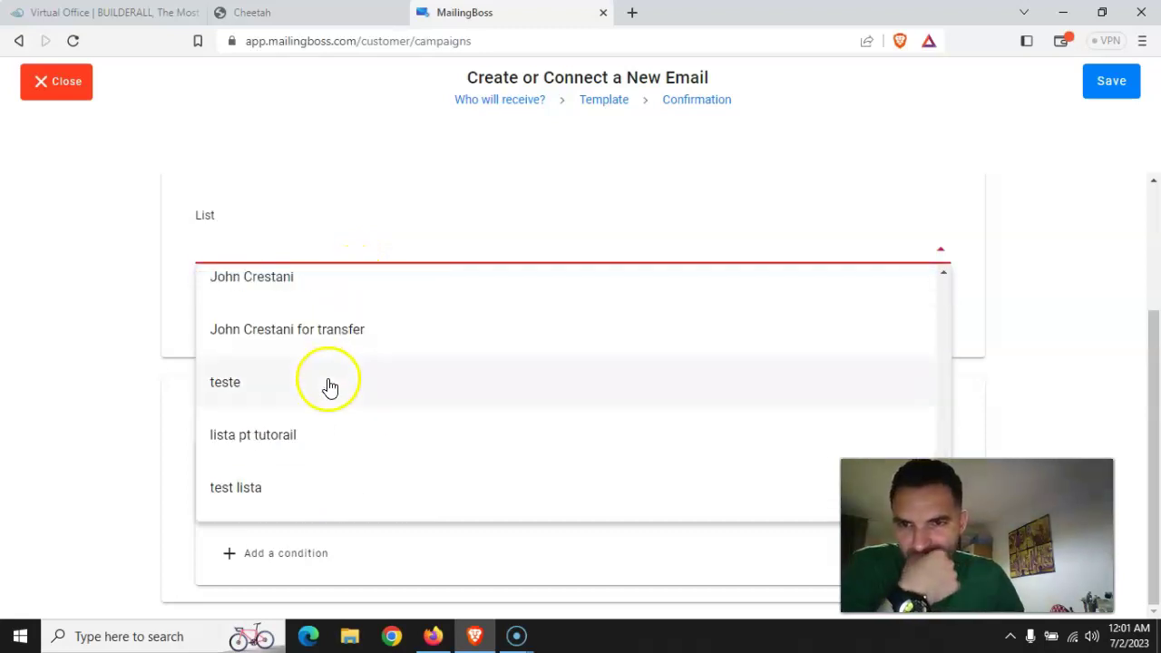
{"action": "left_click", "coordinate": [247, 486]}
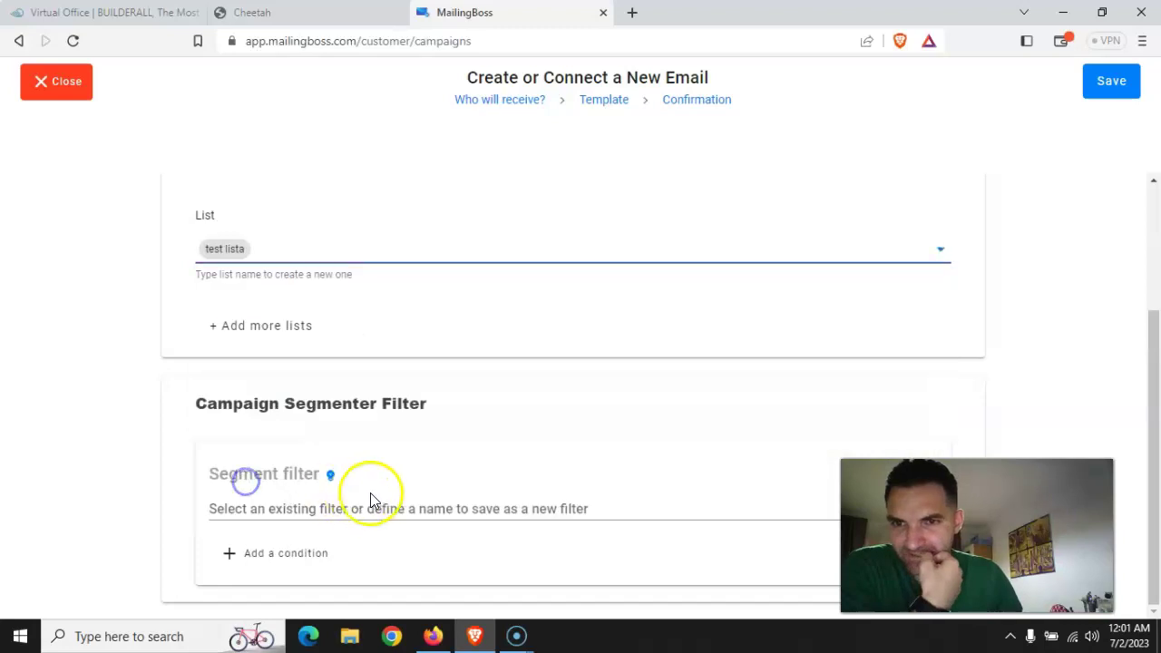
{"action": "left_click", "coordinate": [58, 378]}
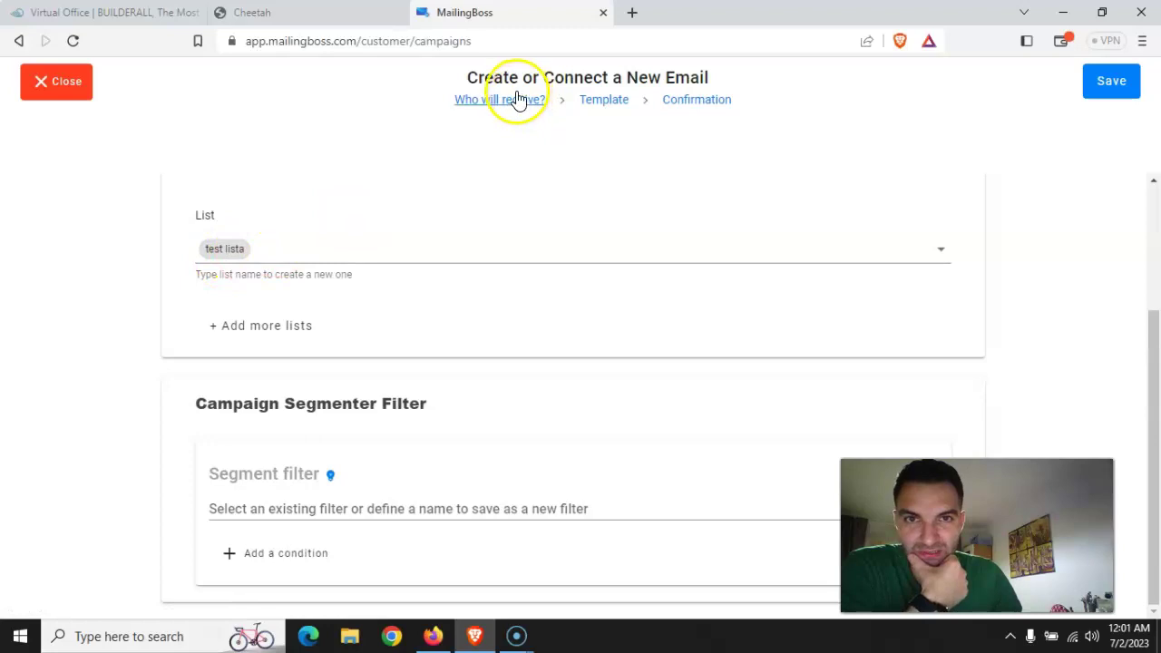
Save the recipient list and set the email's From Email to the academia-banilor.ro address and Reply To to the marketing-afiliat.ro address
{"action": "left_click", "coordinate": [1112, 80]}
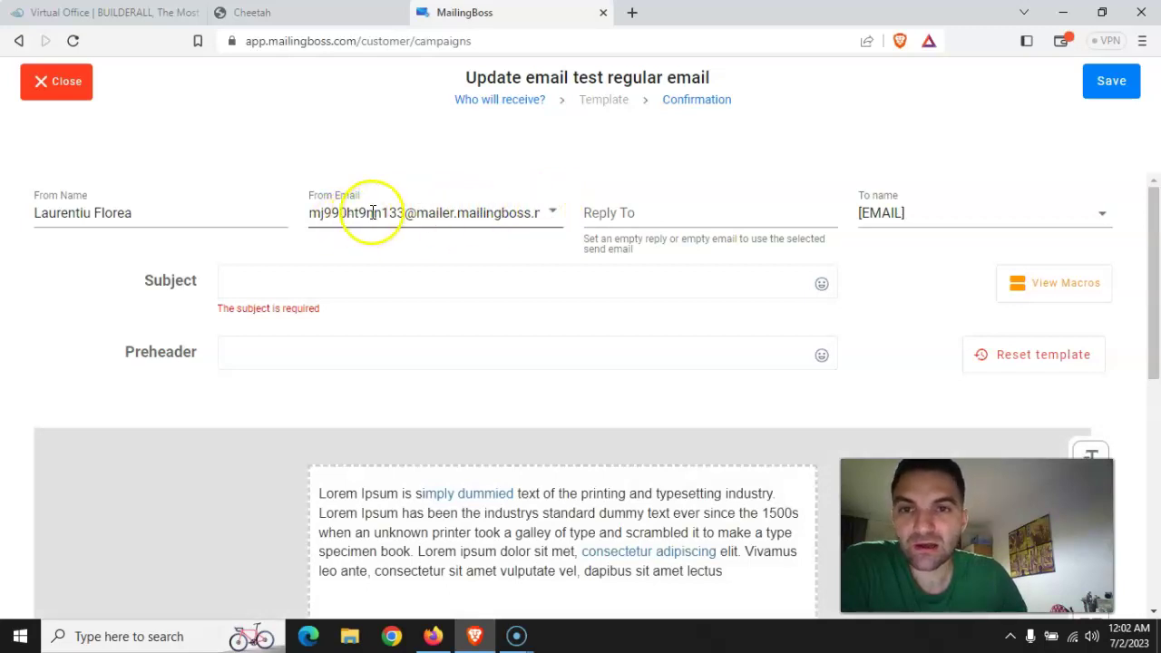
{"action": "left_click", "coordinate": [550, 212]}
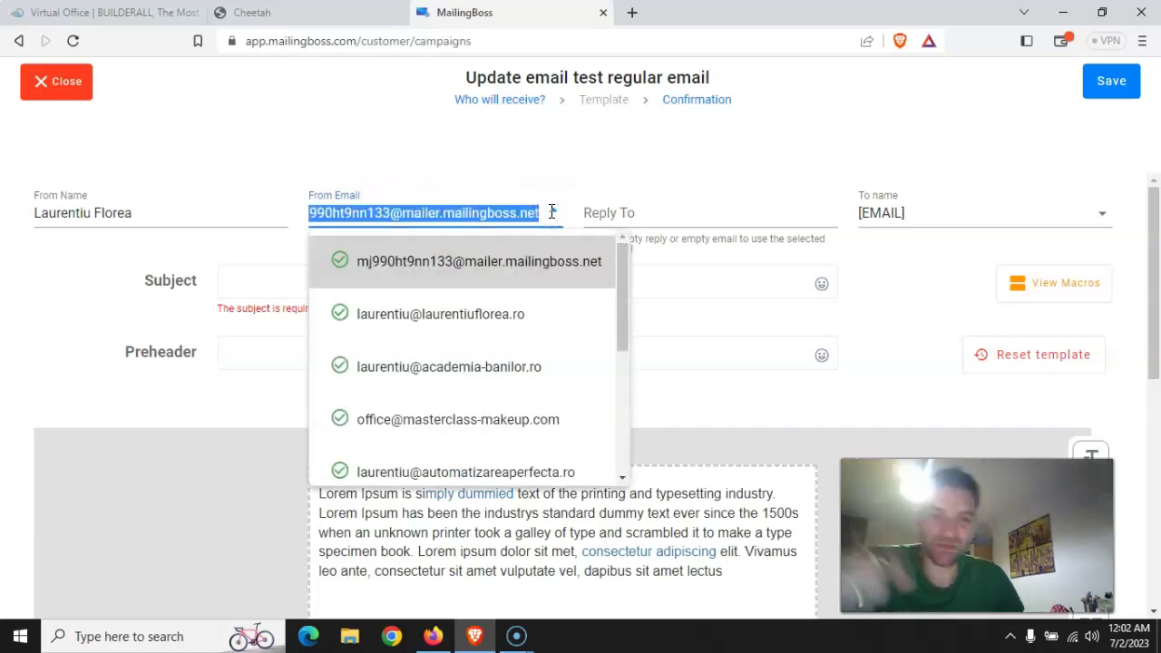
{"action": "left_click", "coordinate": [488, 368]}
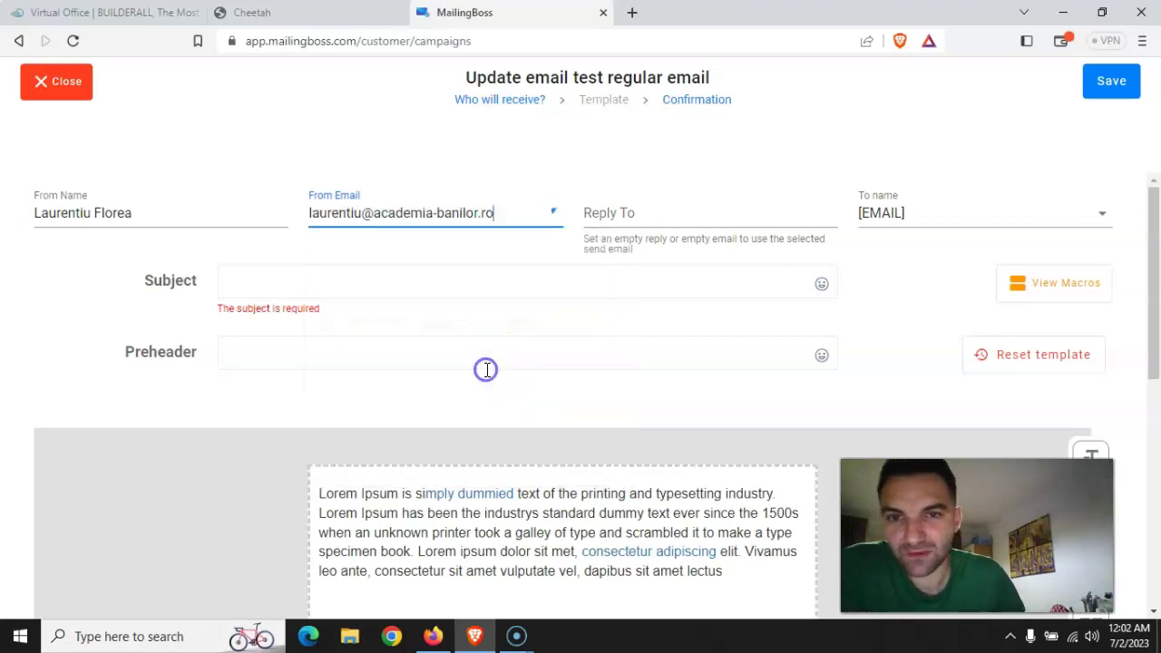
{"action": "left_click", "coordinate": [557, 341]}
{"action": "left_click", "coordinate": [643, 209]}
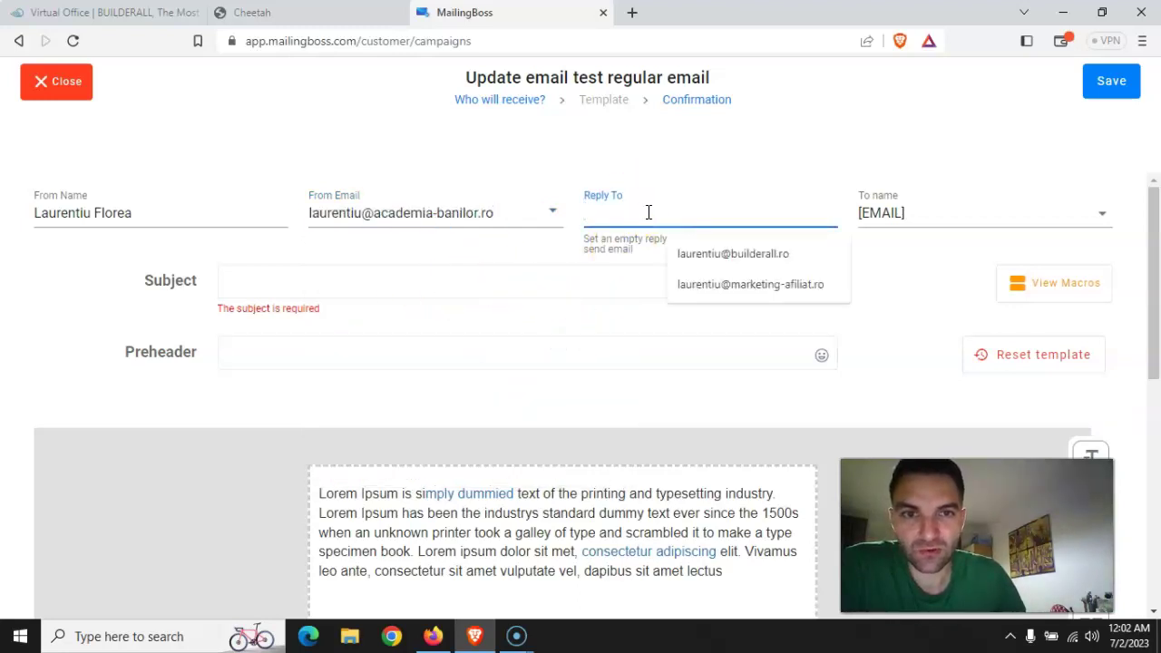
{"action": "left_click", "coordinate": [716, 284]}
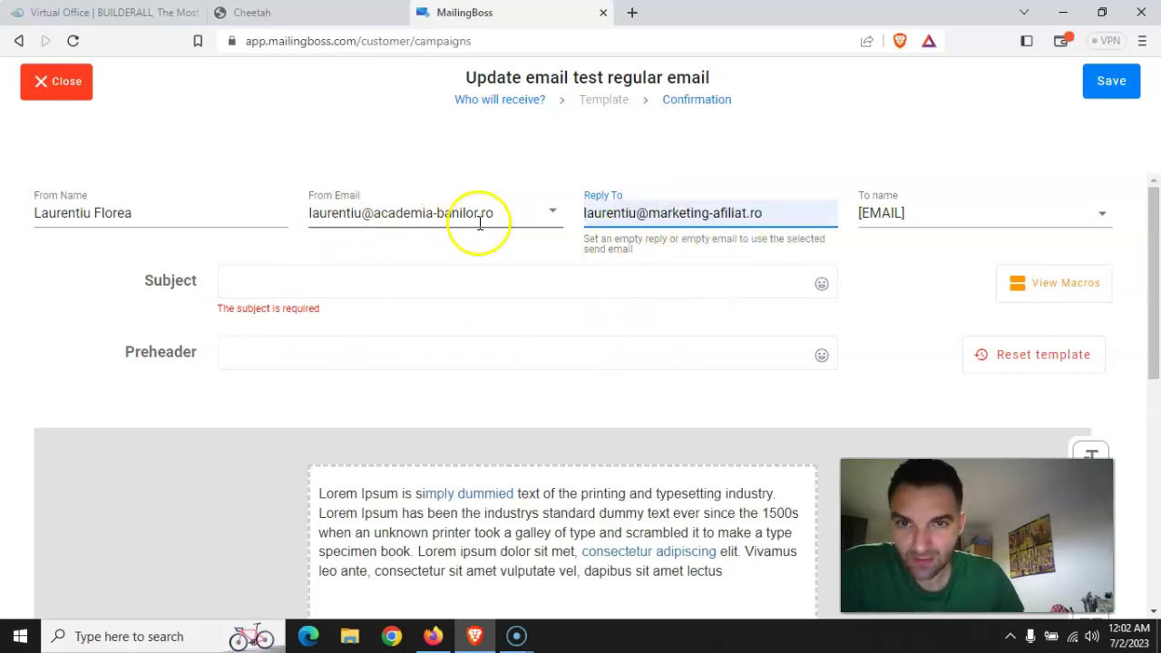
Enter "email general" as the email's subject
{"action": "left_click", "coordinate": [264, 288]}
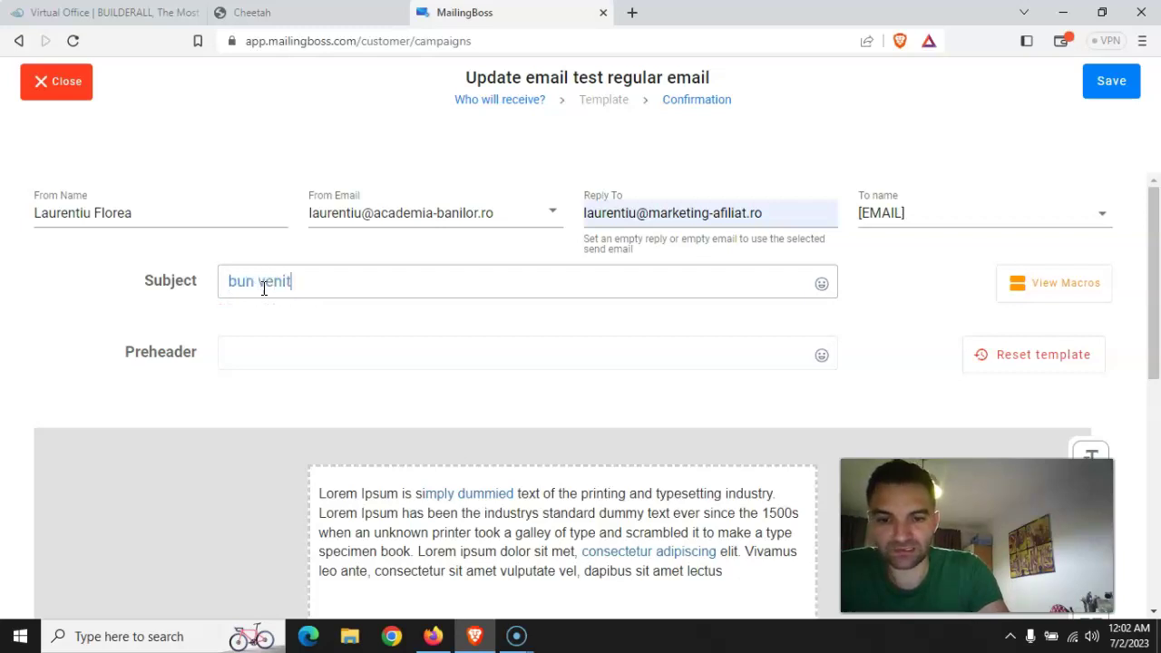
{"action": "left_click_drag", "start_coordinate": [324, 285], "coordinate": [223, 286]}
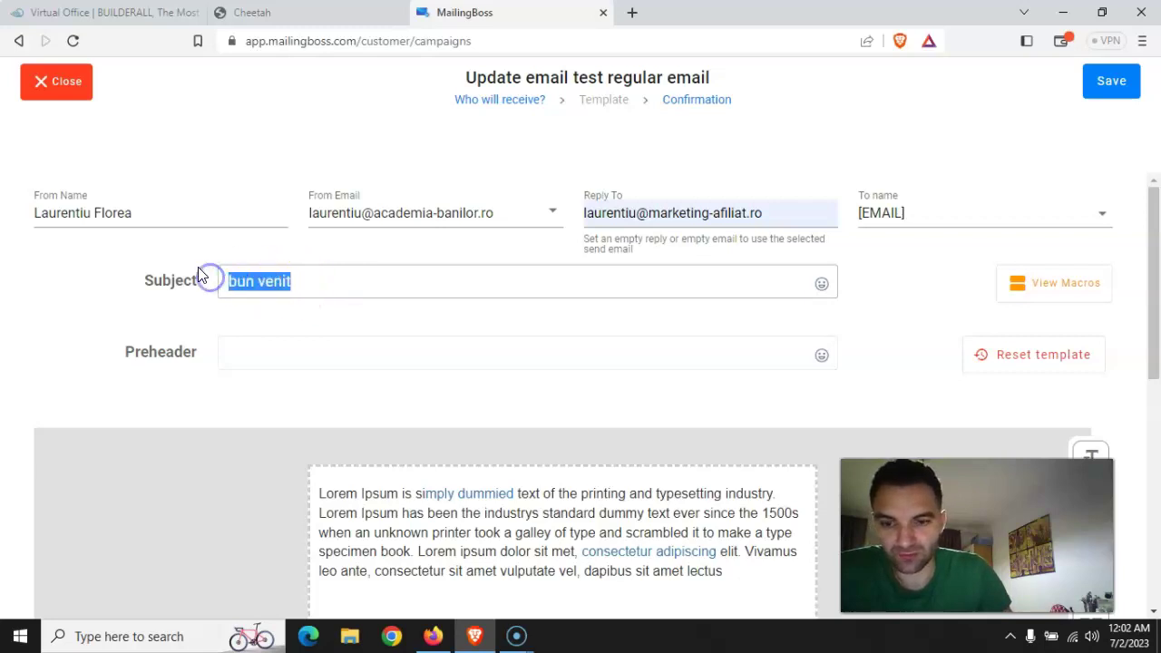
{"action": "type", "text": "ema"}
{"action": "type", "text": "il 1"}
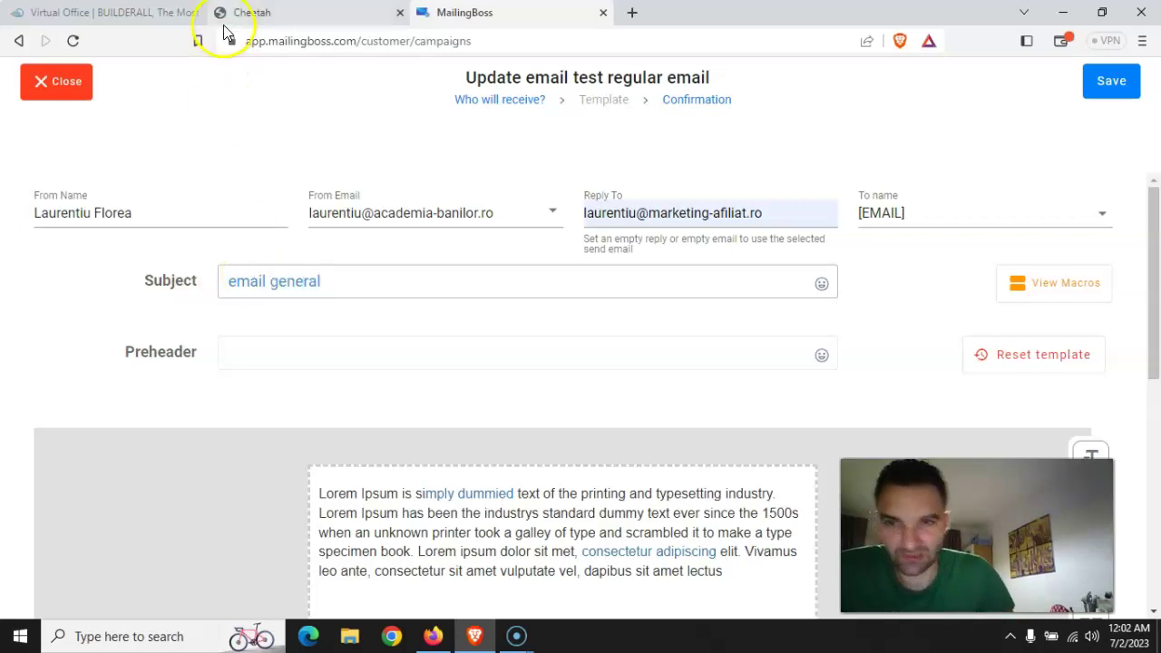
Replace the placeholder body text with "Salut,", a line introducing the sender by first name, and "si iti recomand sa dai CLICK AICI"
{"action": "scroll", "coordinate": [505, 363], "scroll_direction": "down", "scroll_amount": 2}
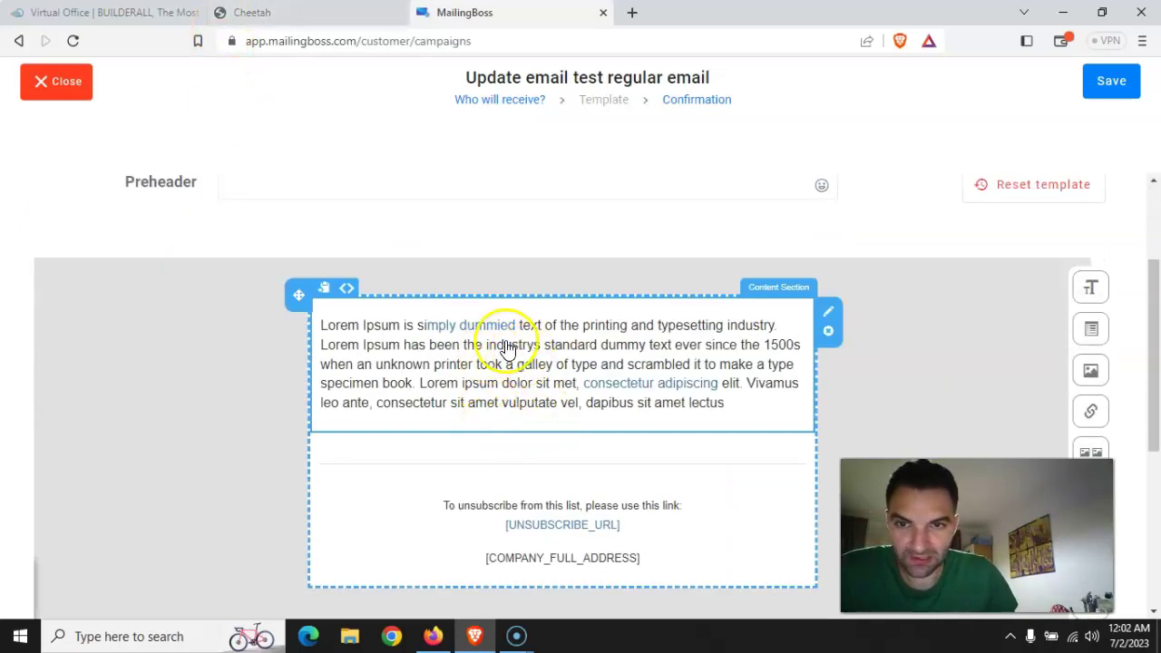
{"action": "left_click", "coordinate": [507, 357]}
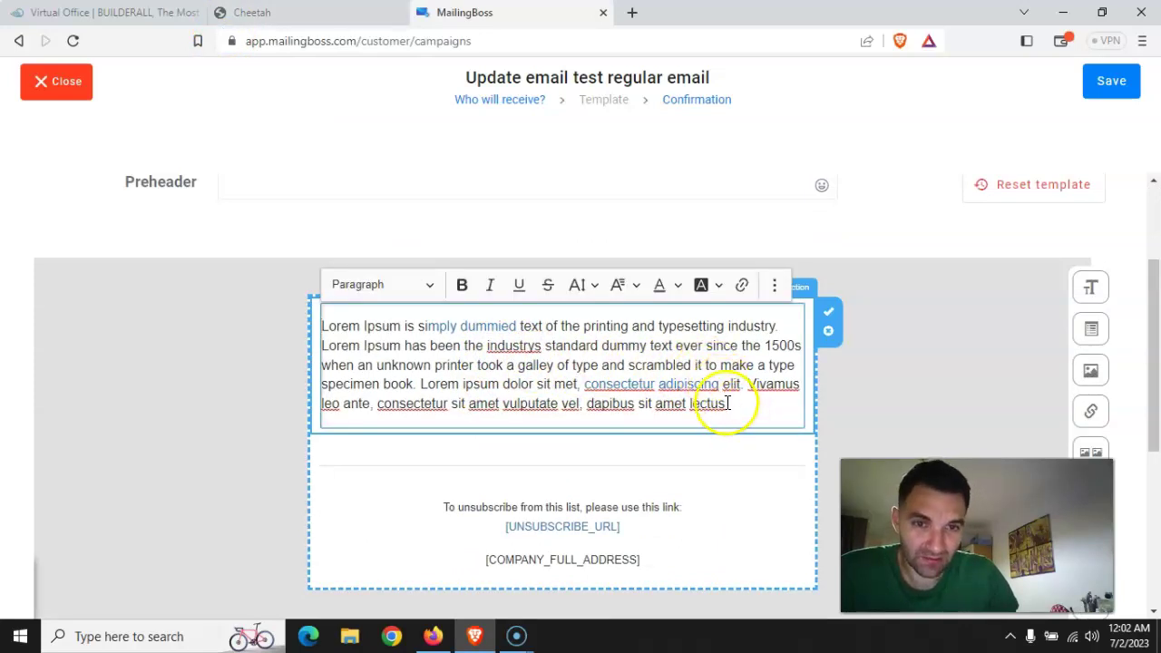
{"action": "left_click_drag", "start_coordinate": [727, 403], "coordinate": [317, 321]}
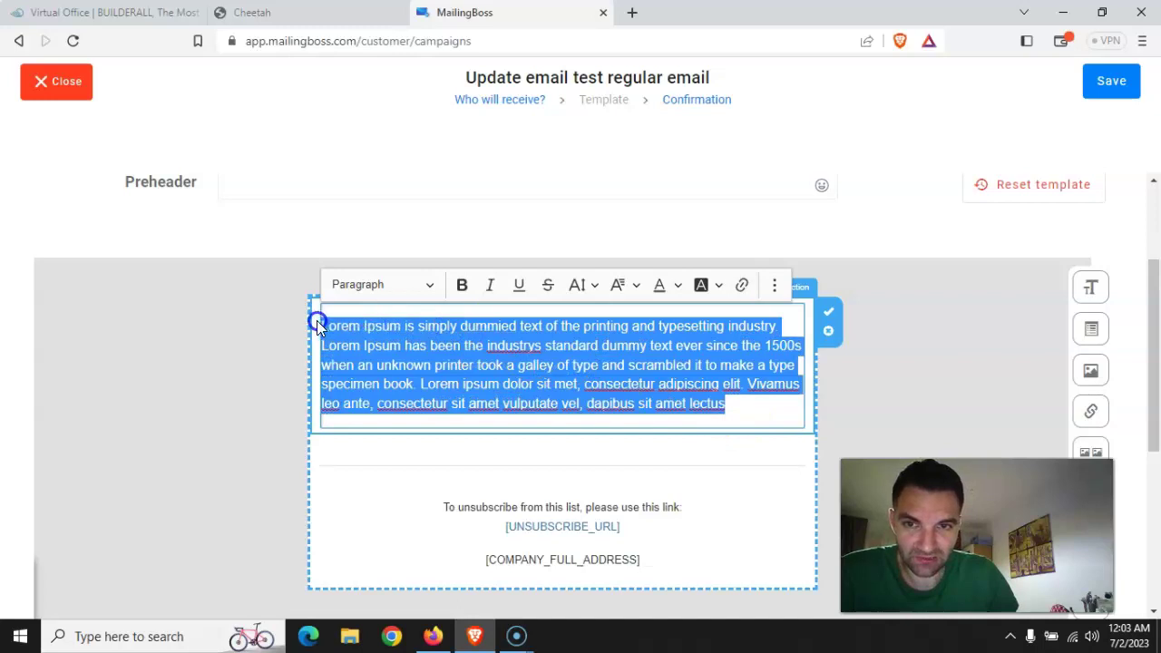
{"action": "type", "text": "Salut,"}
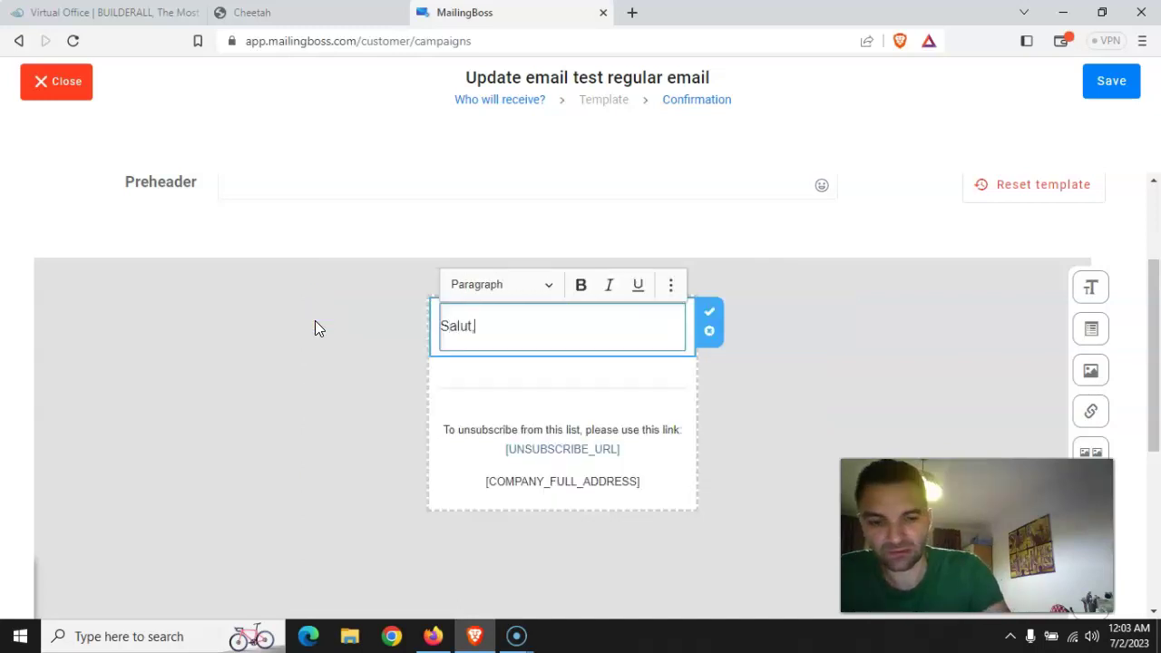
{"action": "key", "text": "Return"}
{"action": "key", "text": "Return"}
{"action": "type", "text": "Laurentiu sunt"}
{"action": "key", "text": "Return"}
{"action": "key", "text": "Return"}
{"action": "key", "text": "Return"}
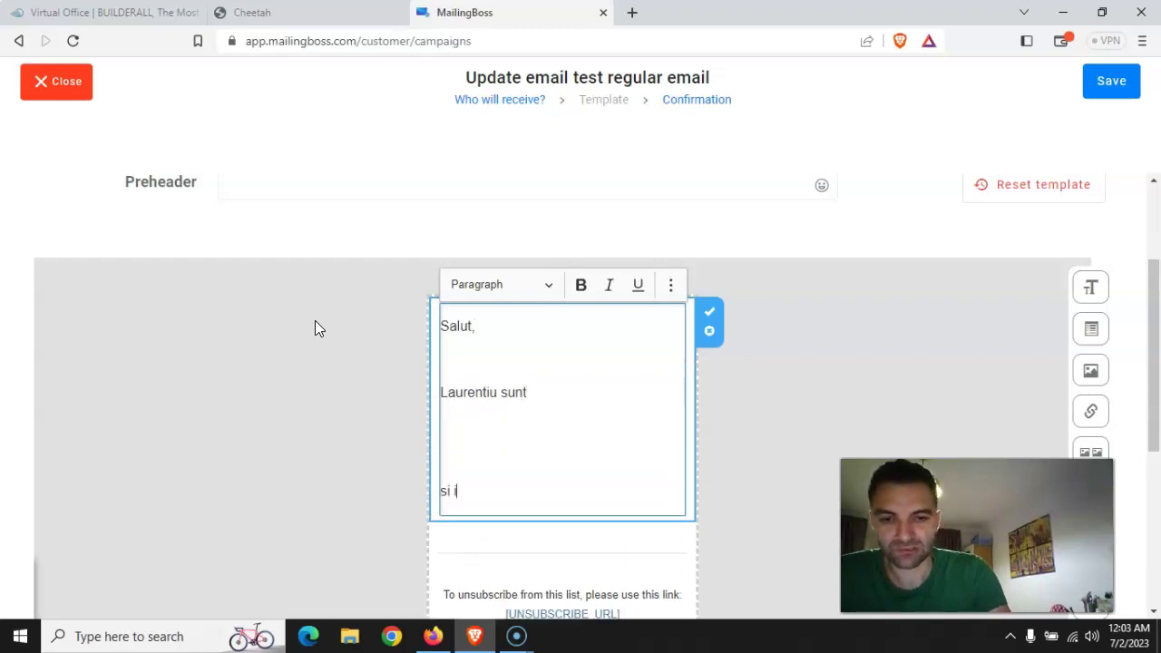
{"action": "type", "text": "si iti recomand sa dai CLICK A"}
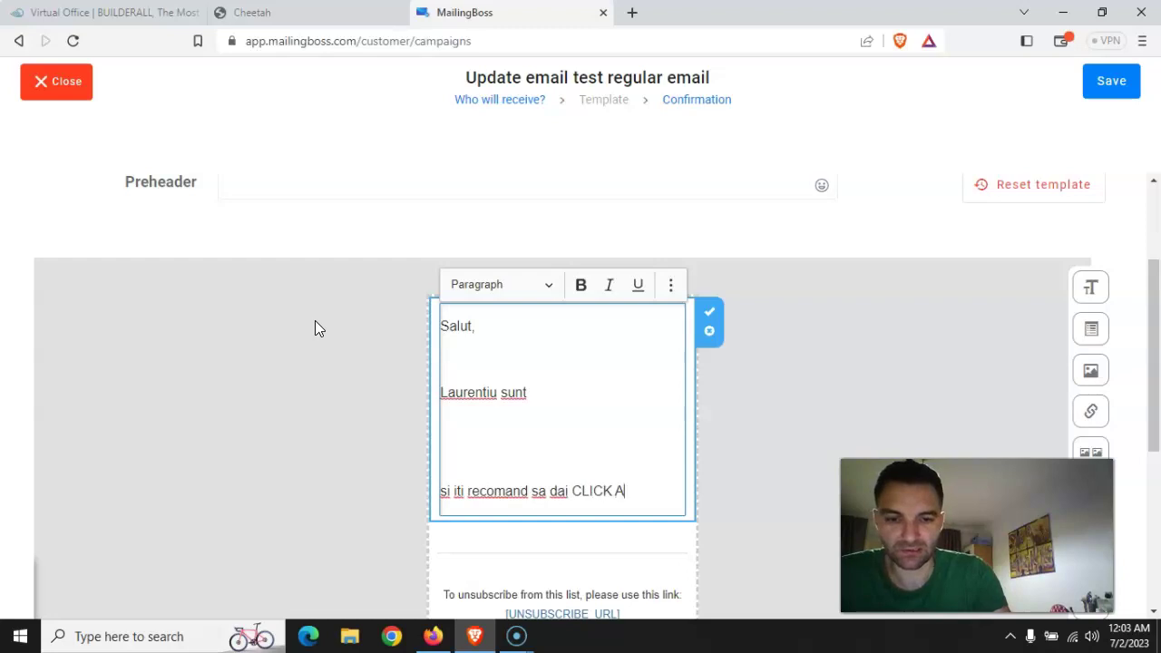
{"action": "type", "text": "ICI"}
Add the closing "Multumesc si mult succes!" and "Cu drag," followed by the sender's full name below the recommendation line
{"action": "key", "text": "Return"}
{"action": "key", "text": "Return"}
{"action": "key", "text": "Return"}
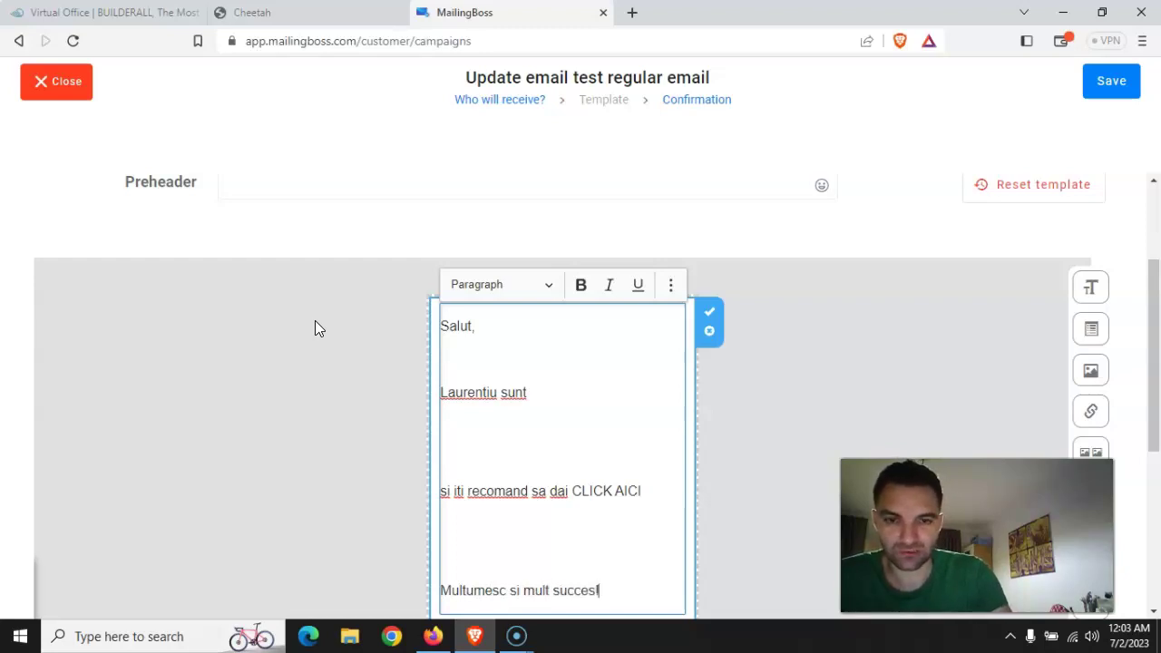
{"action": "key", "text": "Return"}
{"action": "key", "text": "Return"}
{"action": "type", "text": "Cu drag,"}
{"action": "key", "text": "Return"}
{"action": "type", "text": "Laurentiu Florea"}
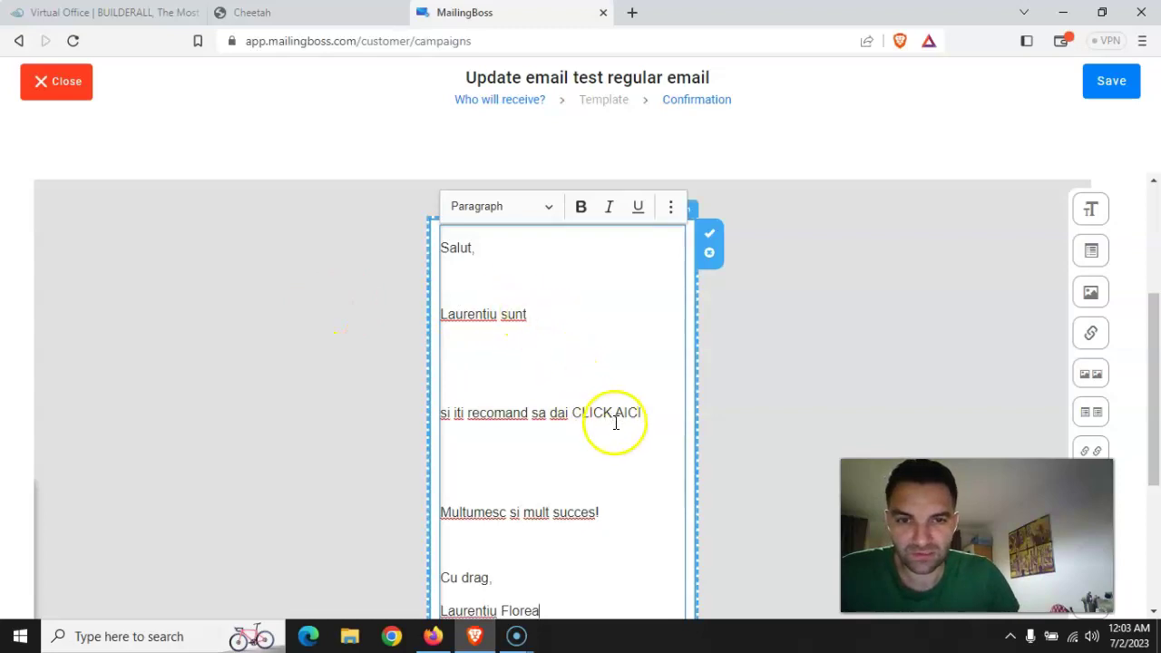
Extend the "CLICK AICI" line with "fiindca vei avea beneficiile x,tysi z!"
{"action": "left_click", "coordinate": [658, 418]}
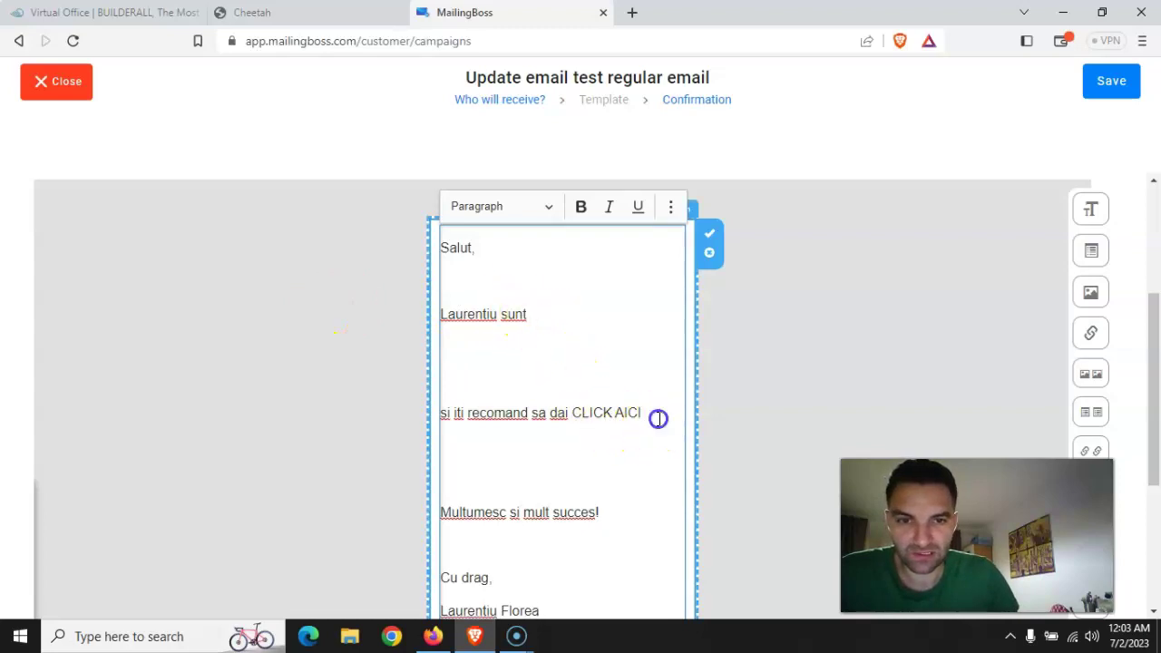
{"action": "type", "text": "fiindca vei avea beneficiile x,t si z"}
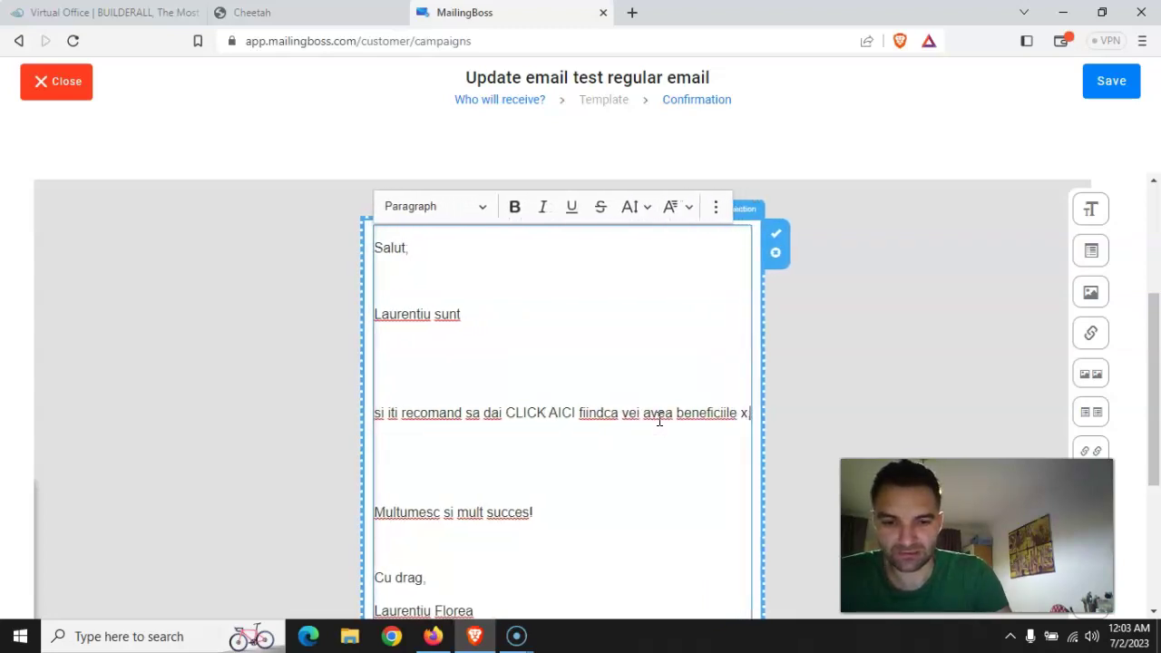
{"action": "type", "text": "."}
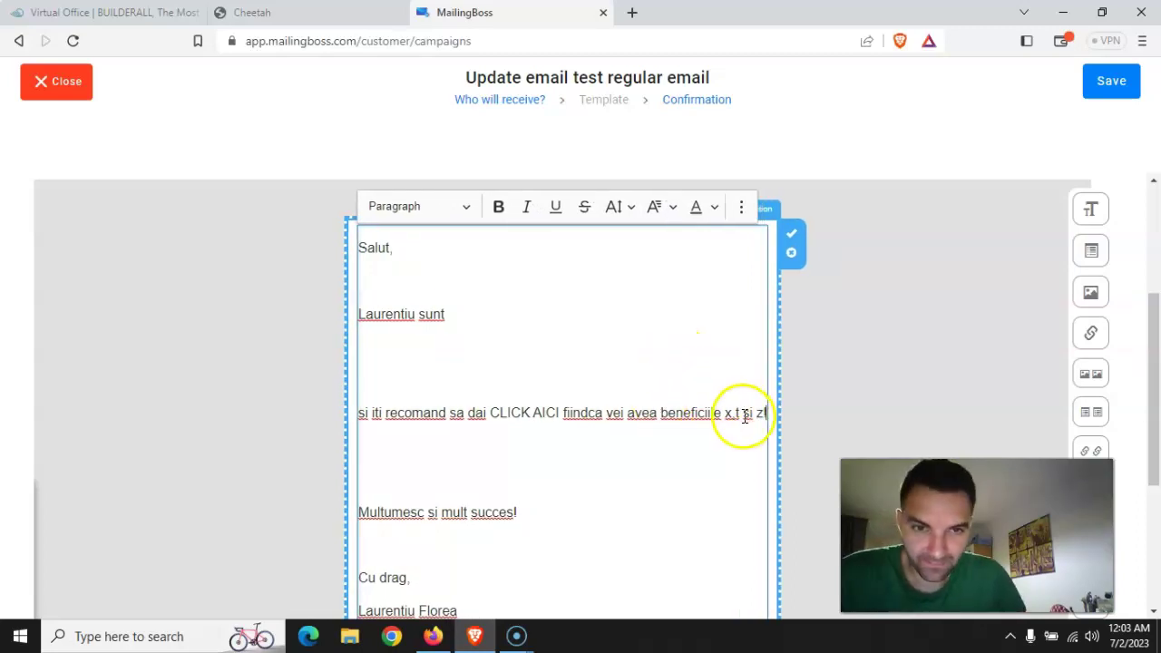
{"action": "type", "text": "y"}
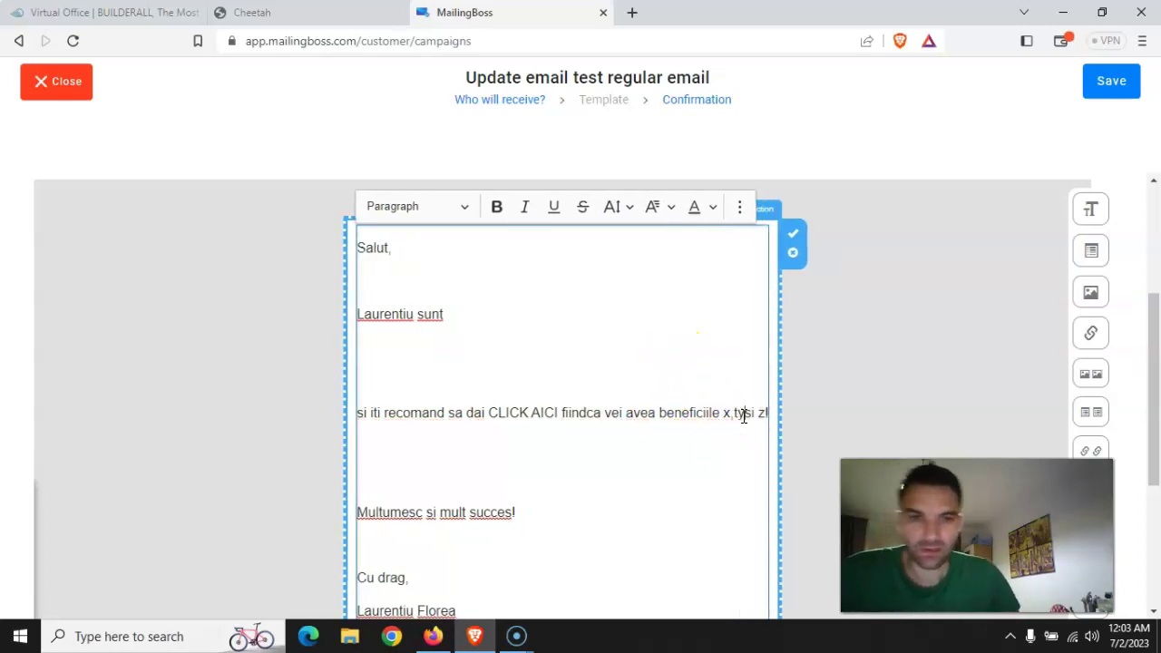
Remove the surplus blank lines between the body paragraphs, keeping a single empty line before "Cu drag,"
{"action": "left_click", "coordinate": [371, 390]}
{"action": "key", "text": "BackSpace"}
{"action": "key", "text": "BackSpace"}
{"action": "left_click", "coordinate": [441, 287]}
{"action": "key", "text": "BackSpace"}
{"action": "left_click", "coordinate": [451, 396]}
{"action": "key", "text": "BackSpace"}
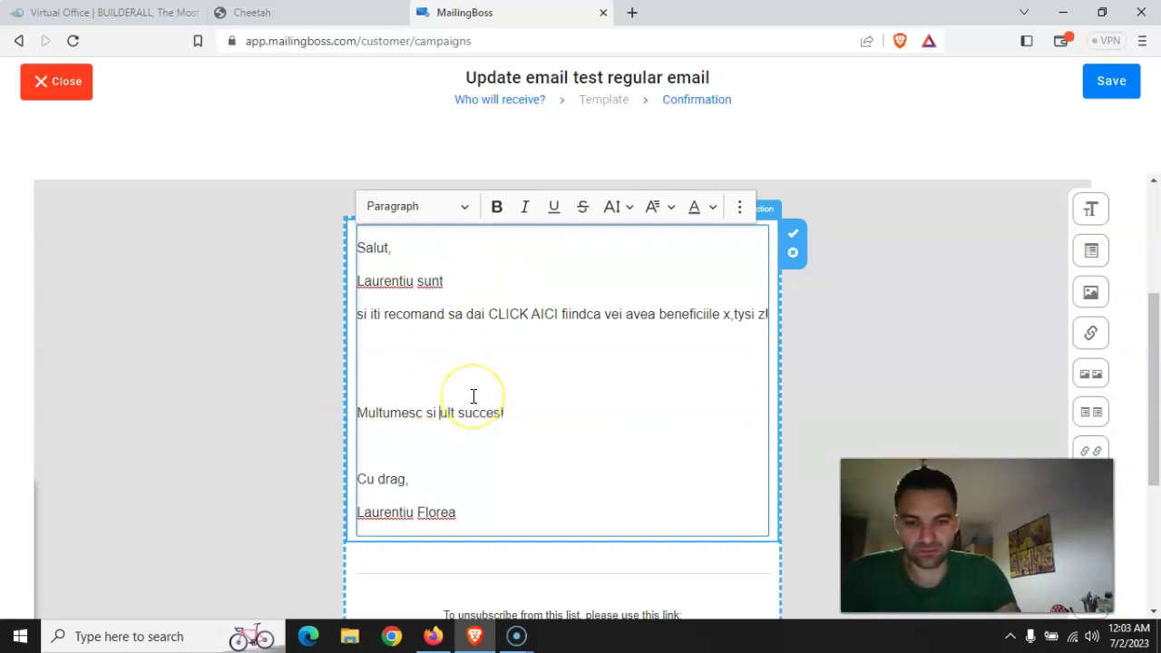
{"action": "key", "text": "BackSpace"}
{"action": "key", "text": "BackSpace"}
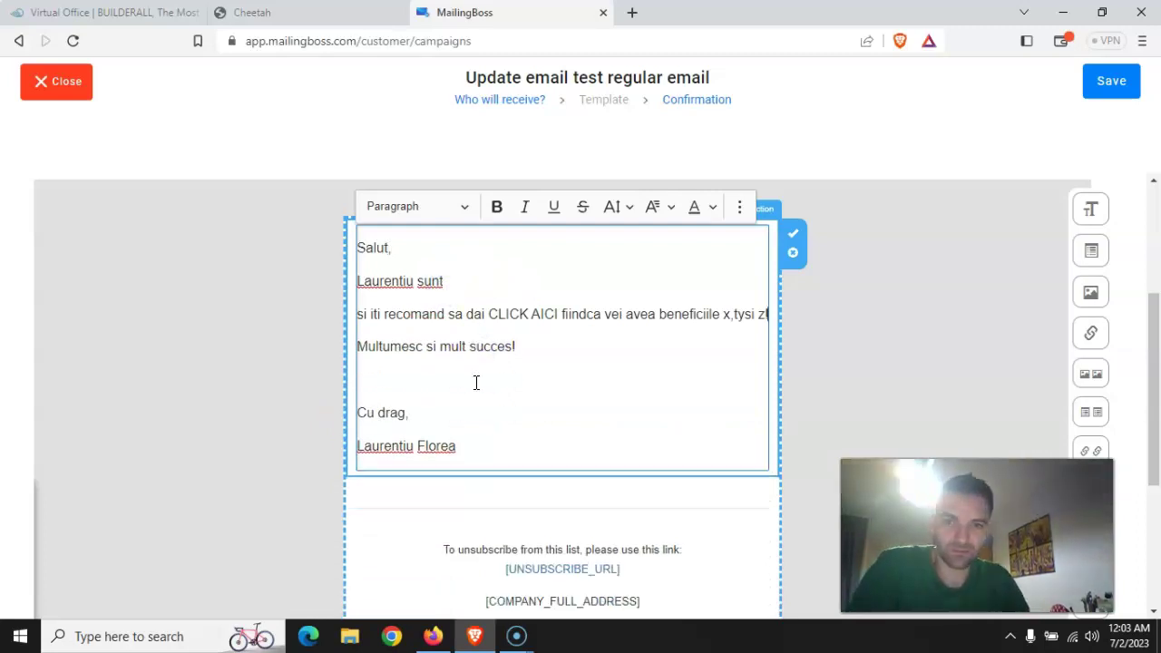
{"action": "key", "text": "BackSpace"}
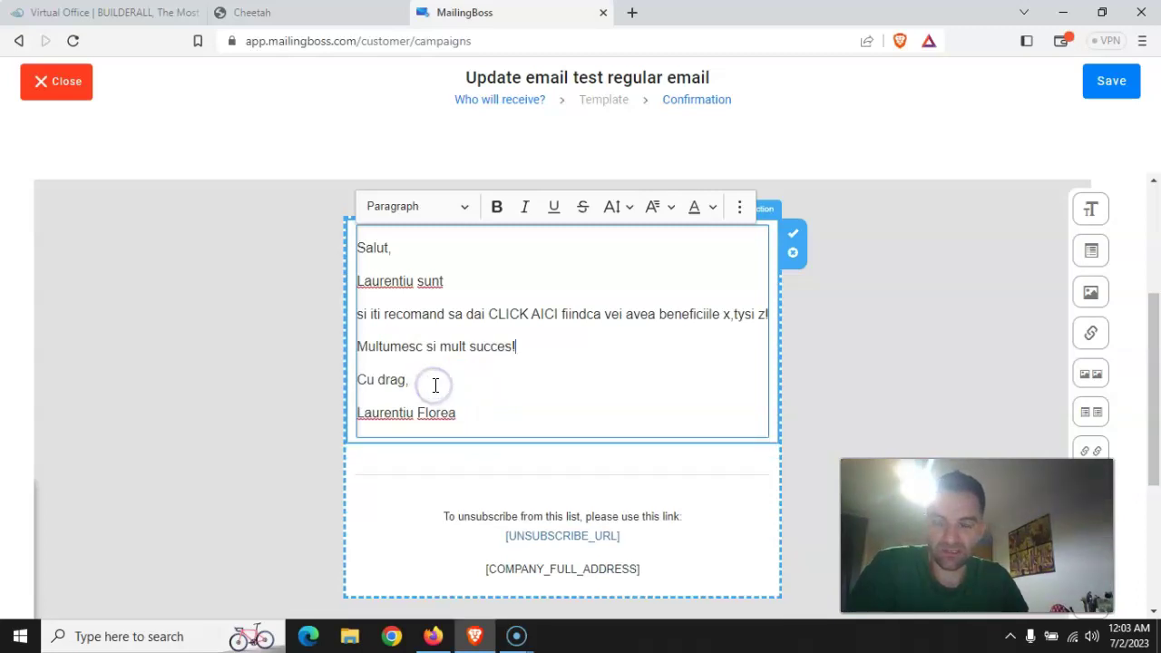
{"action": "key", "text": "Return"}
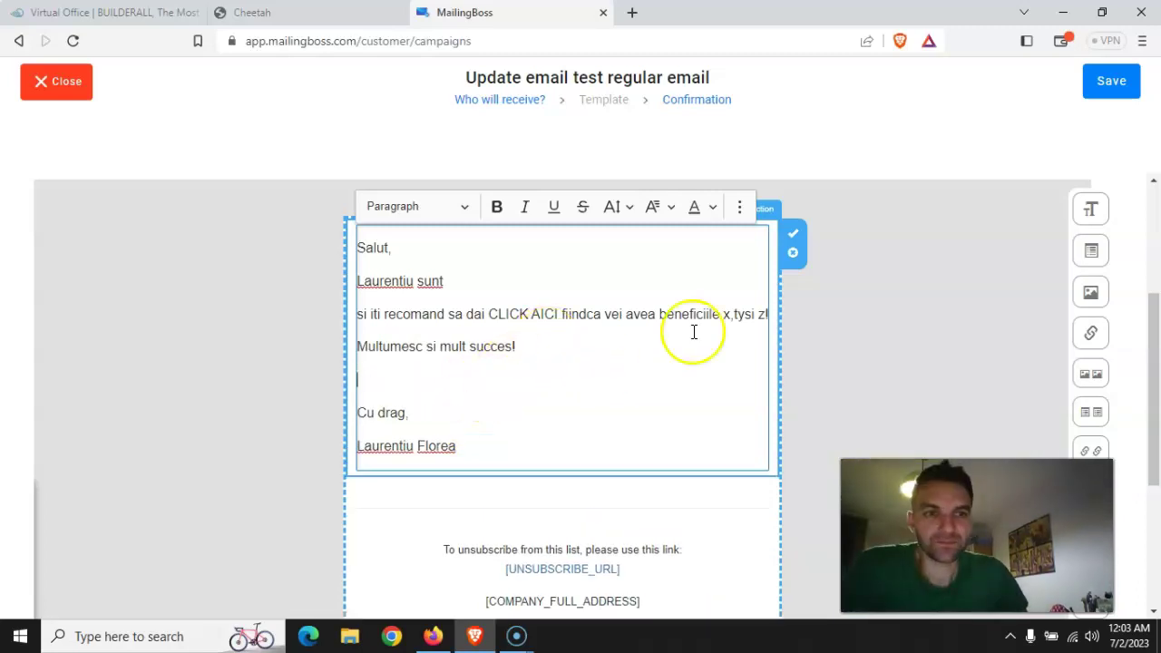
Examine the content blocks available for the email template, from headings, images and buttons to social media blocks, dividers and timers
{"action": "left_click", "coordinate": [938, 445]}
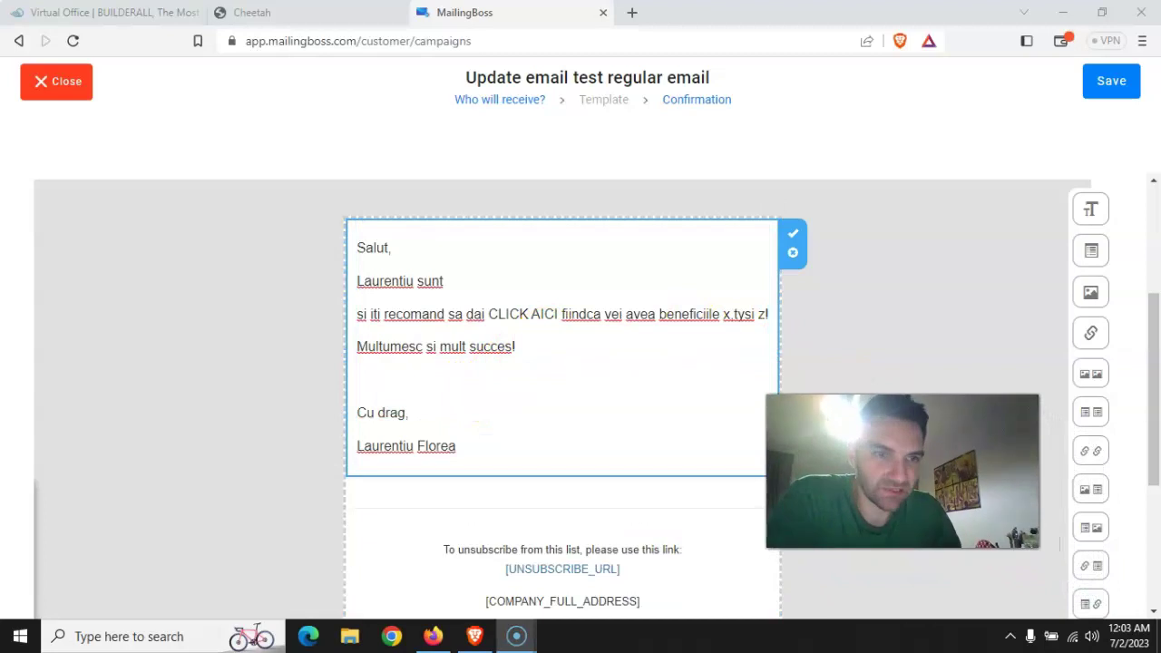
{"action": "mouse_move", "coordinate": [1084, 199]}
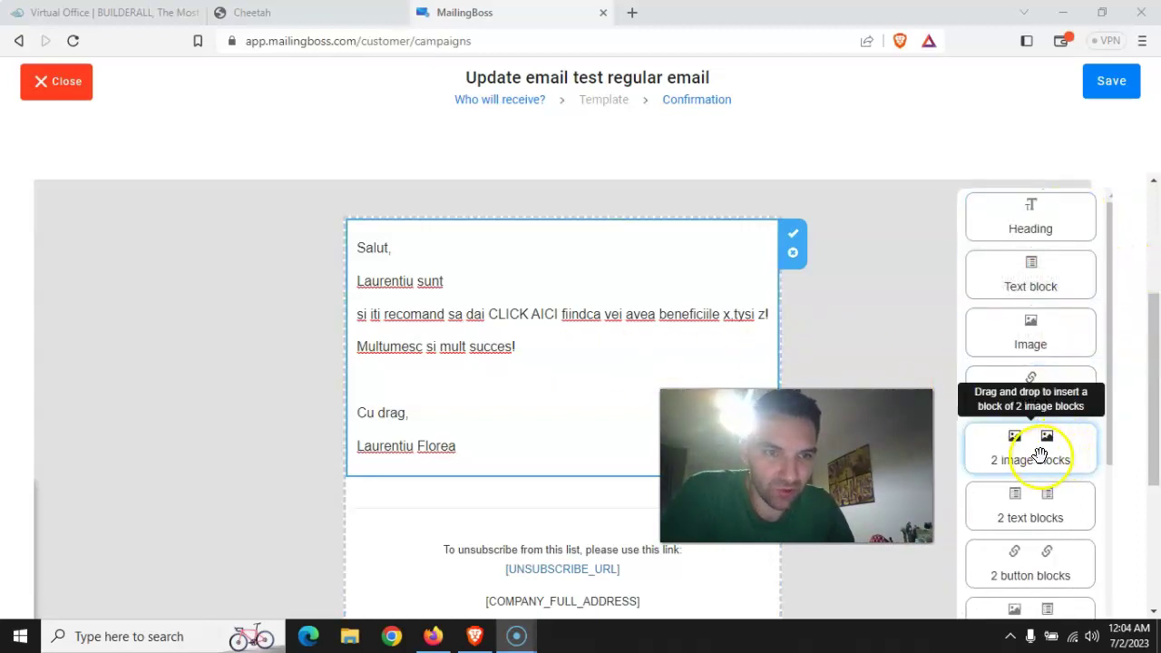
{"action": "scroll", "coordinate": [1041, 454], "scroll_direction": "down", "scroll_amount": 3}
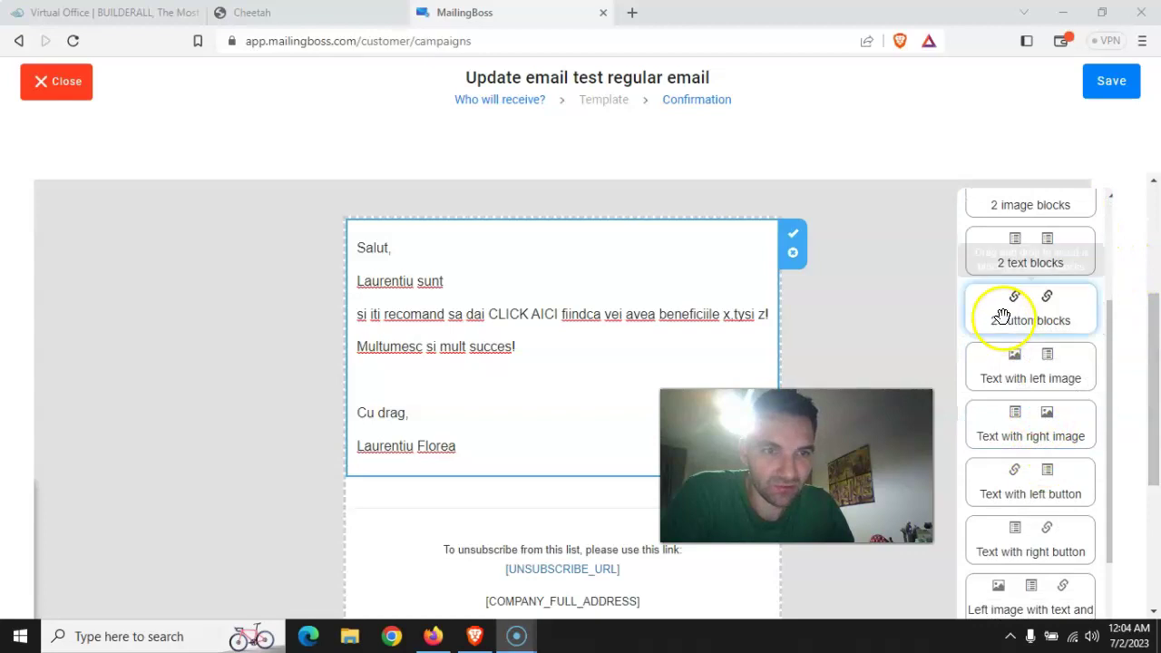
{"action": "scroll", "coordinate": [1053, 495], "scroll_direction": "down", "scroll_amount": 2}
{"action": "scroll", "coordinate": [1055, 502], "scroll_direction": "down", "scroll_amount": 7}
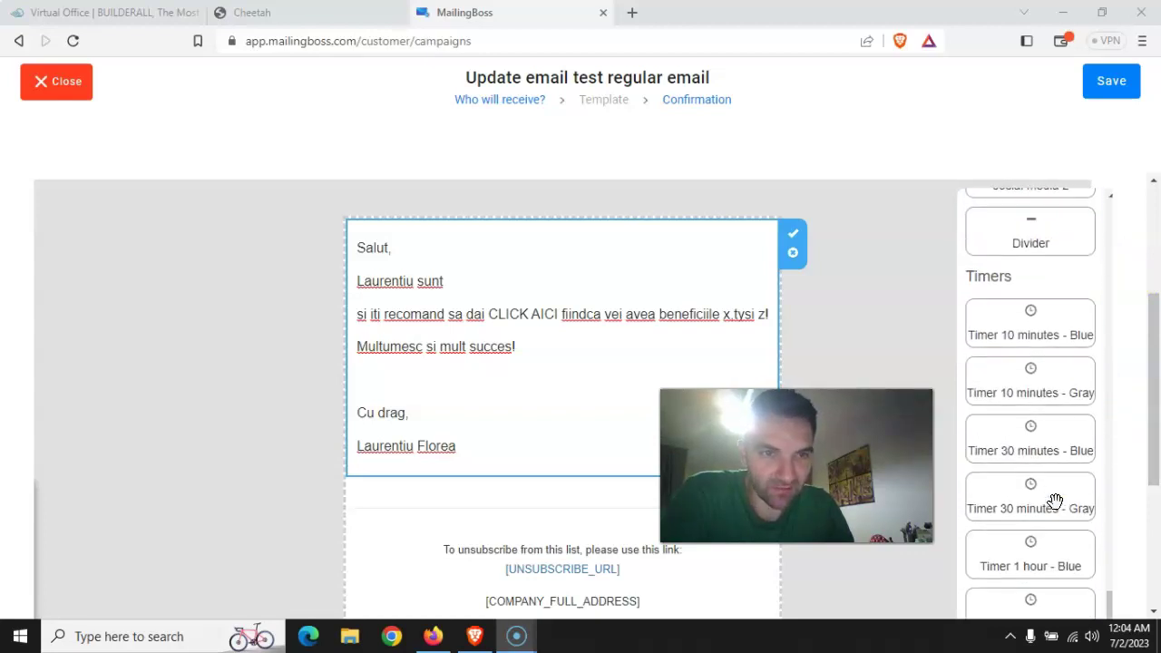
{"action": "scroll", "coordinate": [1055, 501], "scroll_direction": "up", "scroll_amount": 1}
{"action": "scroll", "coordinate": [1055, 501], "scroll_direction": "down", "scroll_amount": 5}
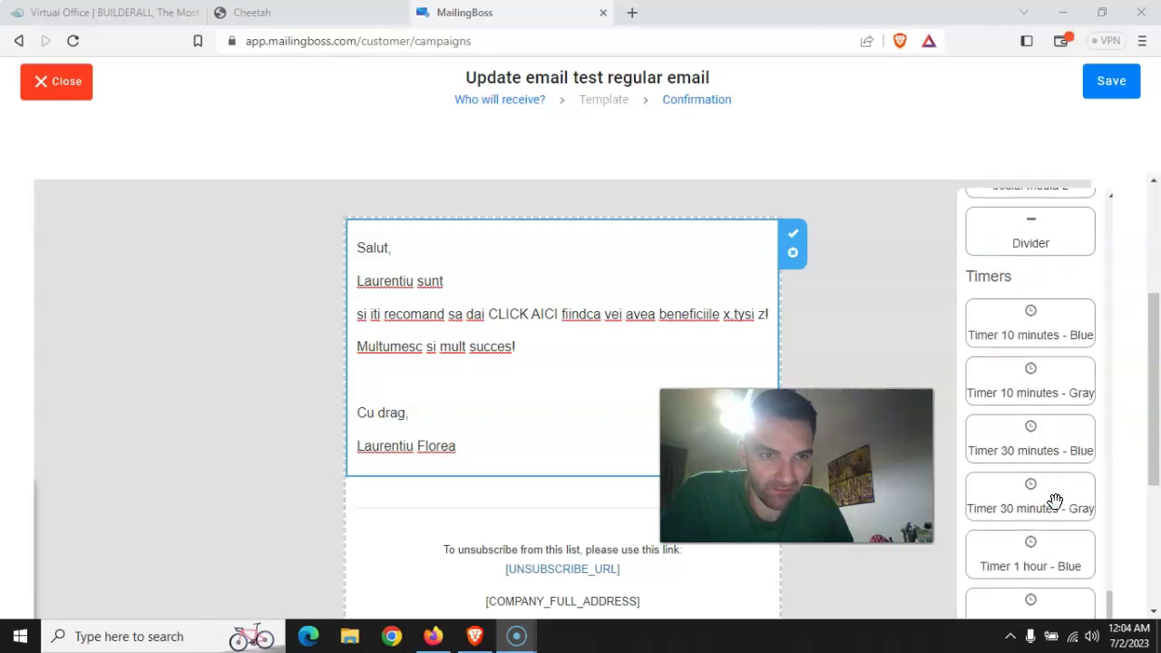
{"action": "scroll", "coordinate": [1056, 502], "scroll_direction": "up", "scroll_amount": 8}
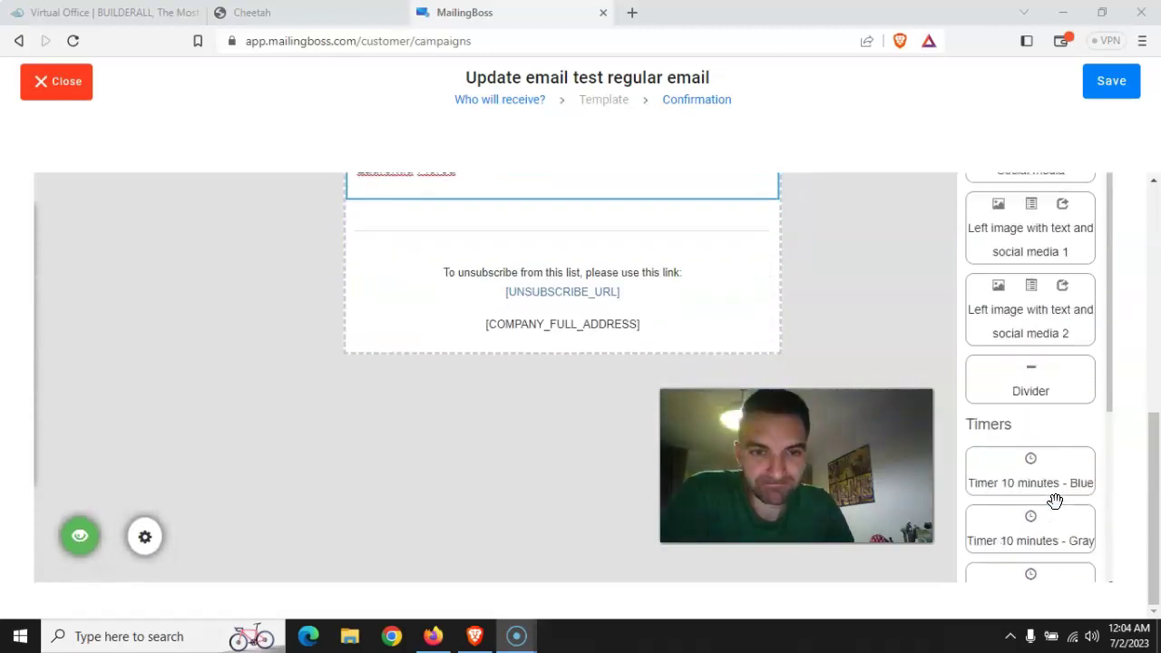
{"action": "scroll", "coordinate": [1046, 440], "scroll_direction": "up", "scroll_amount": 6}
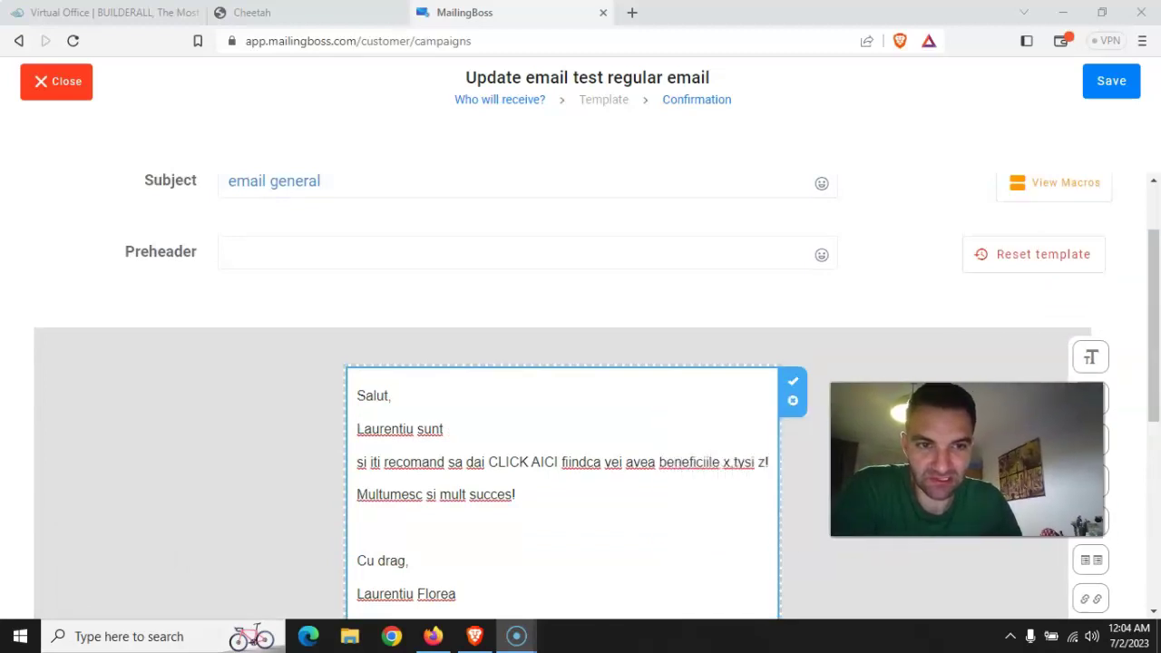
{"action": "scroll", "coordinate": [474, 402], "scroll_direction": "down", "scroll_amount": 1}
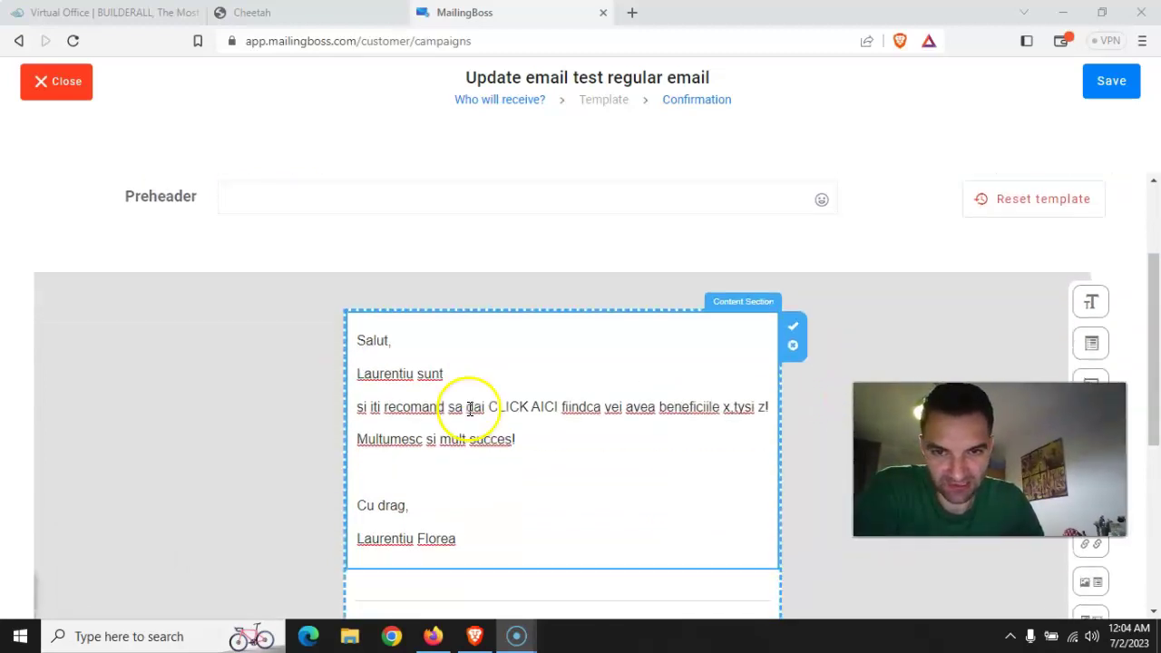
{"action": "left_click", "coordinate": [434, 635]}
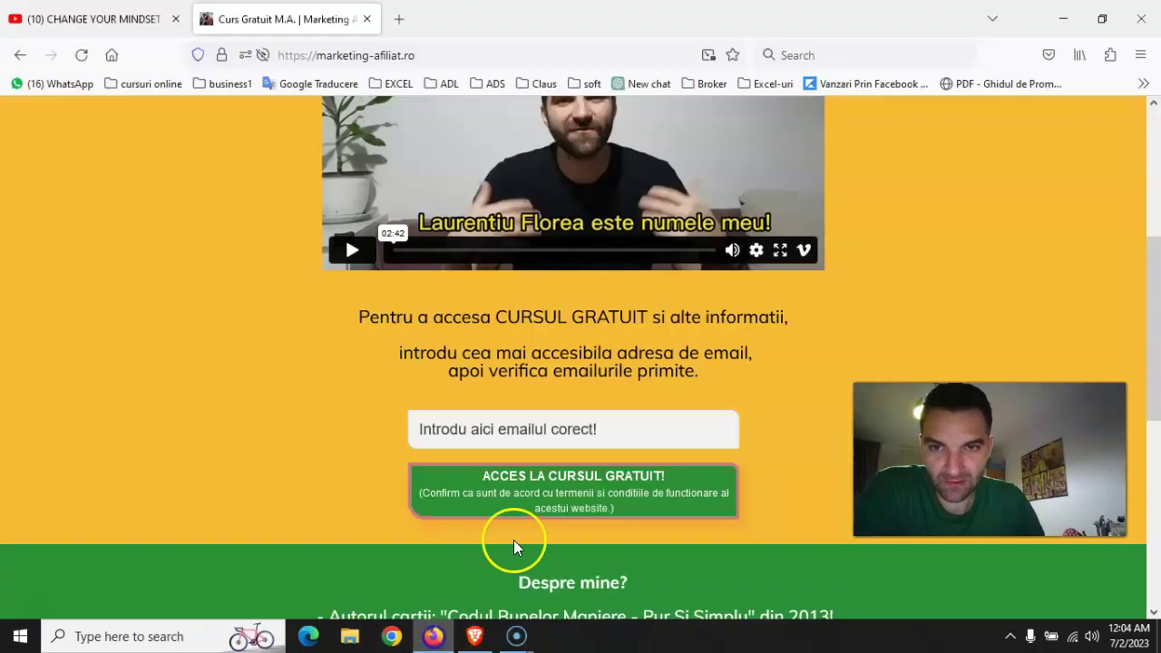
{"action": "left_click", "coordinate": [394, 55]}
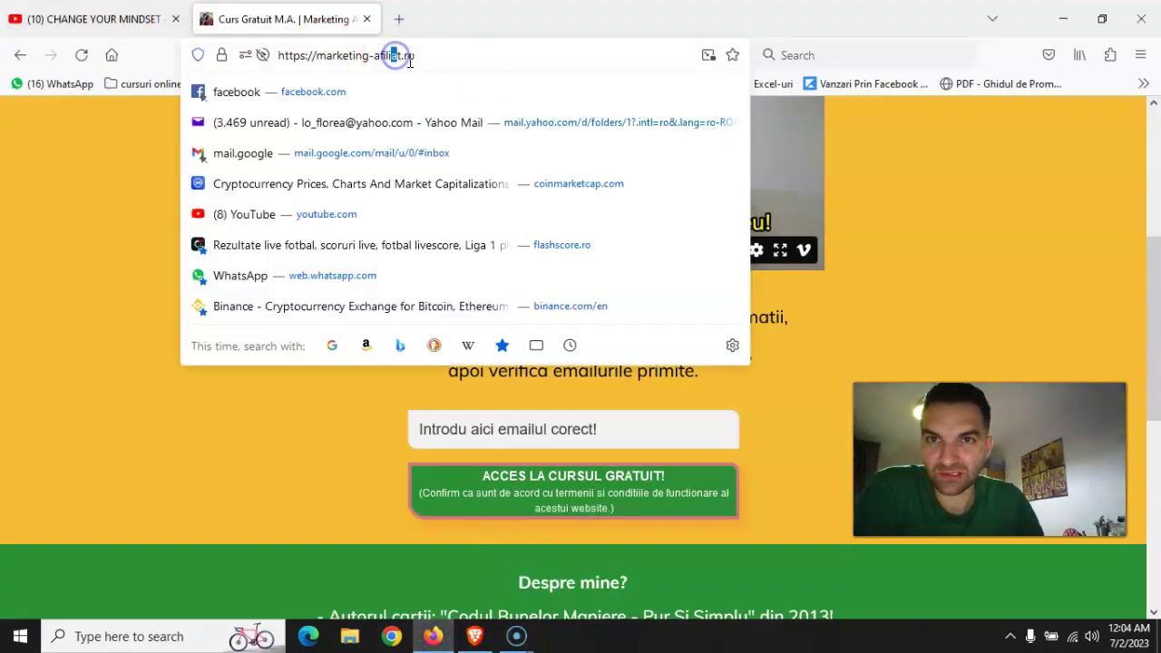
{"action": "left_click_drag", "start_coordinate": [459, 56], "coordinate": [249, 53]}
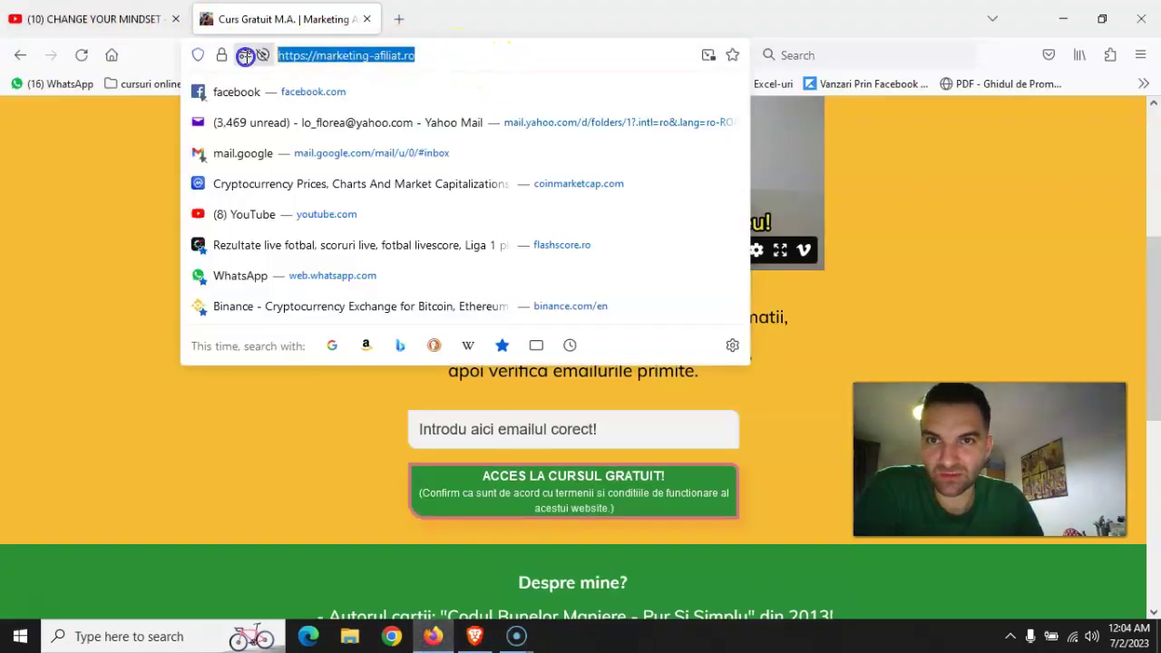
{"action": "right_click", "coordinate": [394, 58]}
{"action": "left_click", "coordinate": [423, 158]}
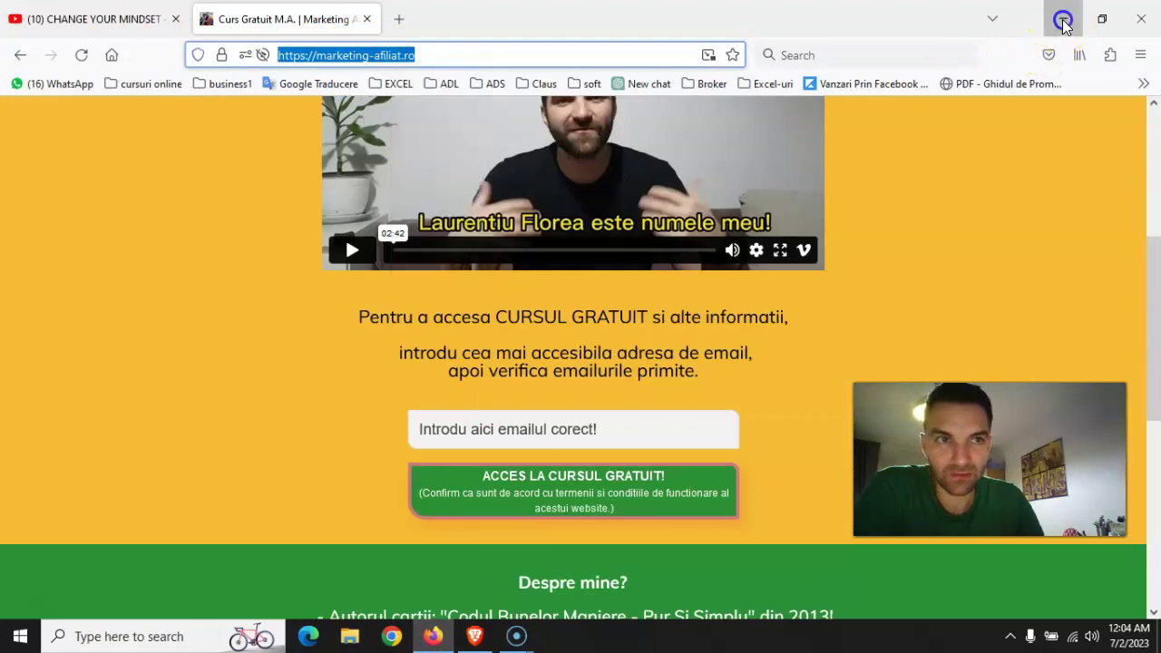
{"action": "left_click", "coordinate": [1064, 18]}
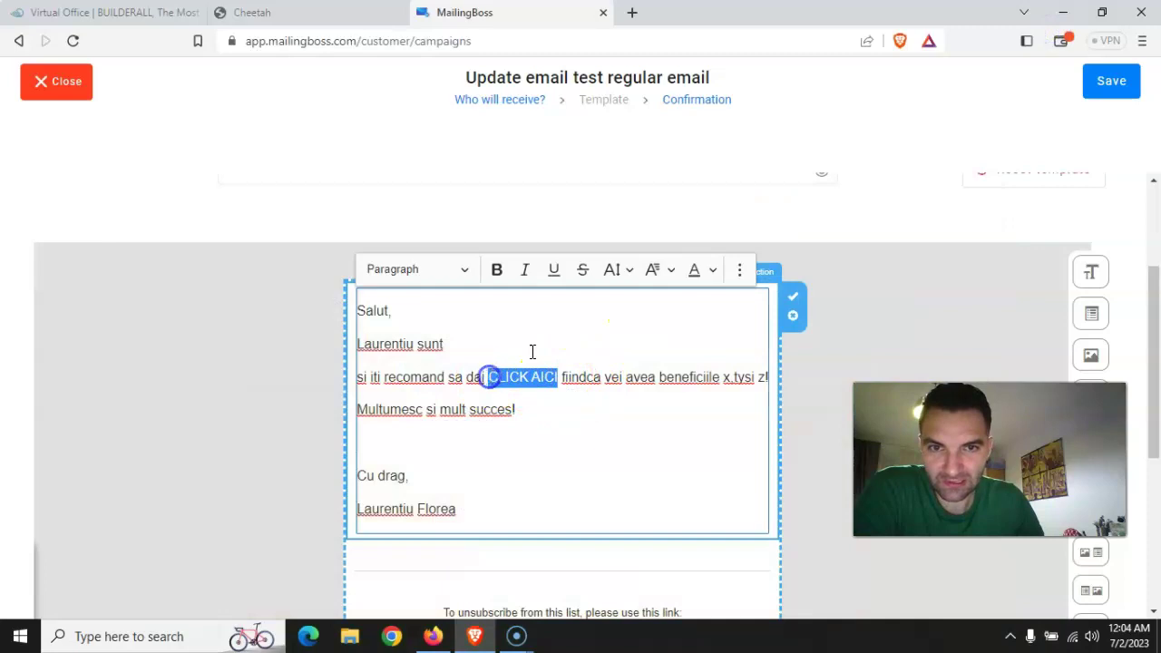
{"action": "scroll", "coordinate": [696, 275], "scroll_direction": "up", "scroll_amount": 2}
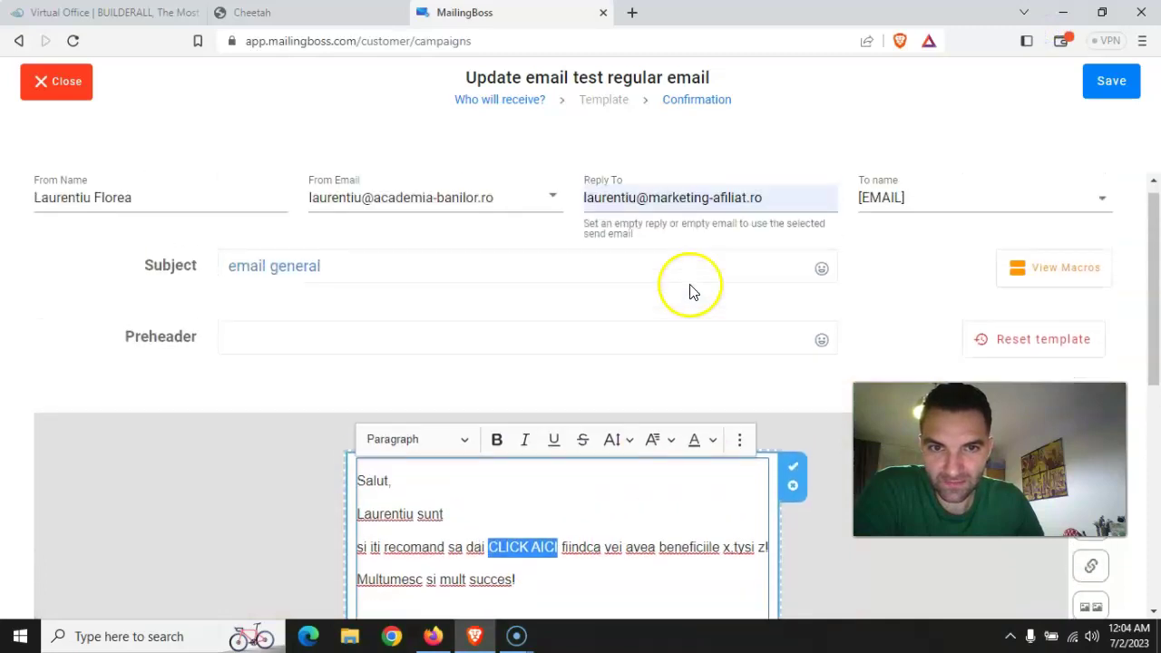
{"action": "left_click", "coordinate": [741, 442]}
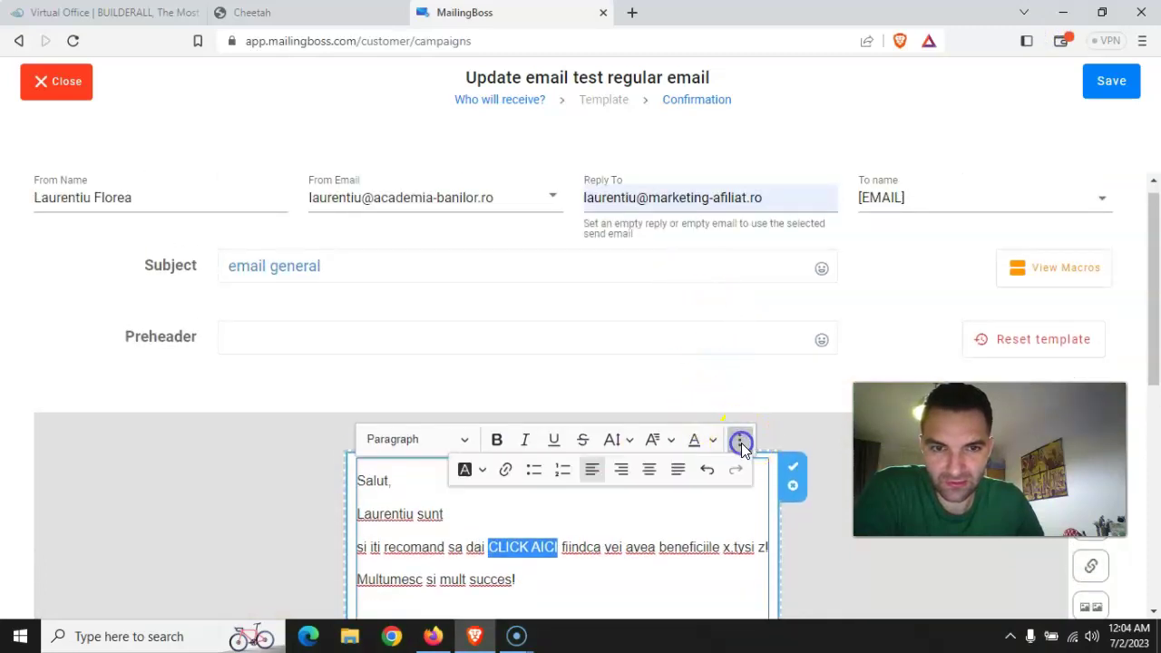
{"action": "left_click", "coordinate": [506, 470]}
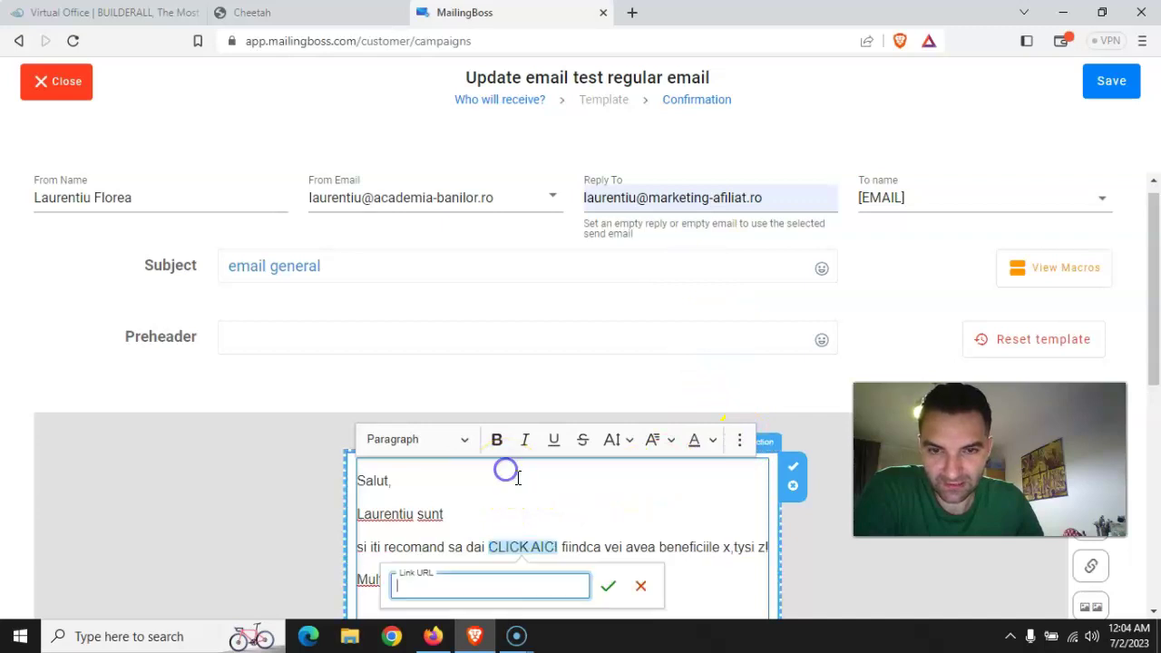
{"action": "left_click", "coordinate": [508, 584]}
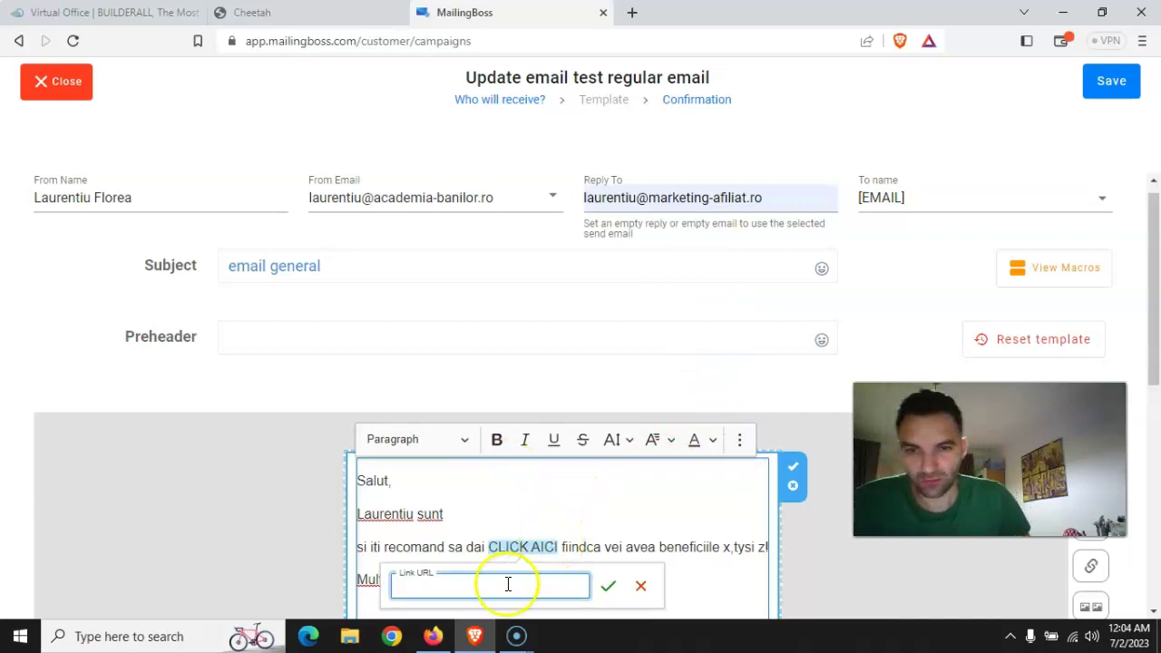
{"action": "right_click", "coordinate": [459, 590]}
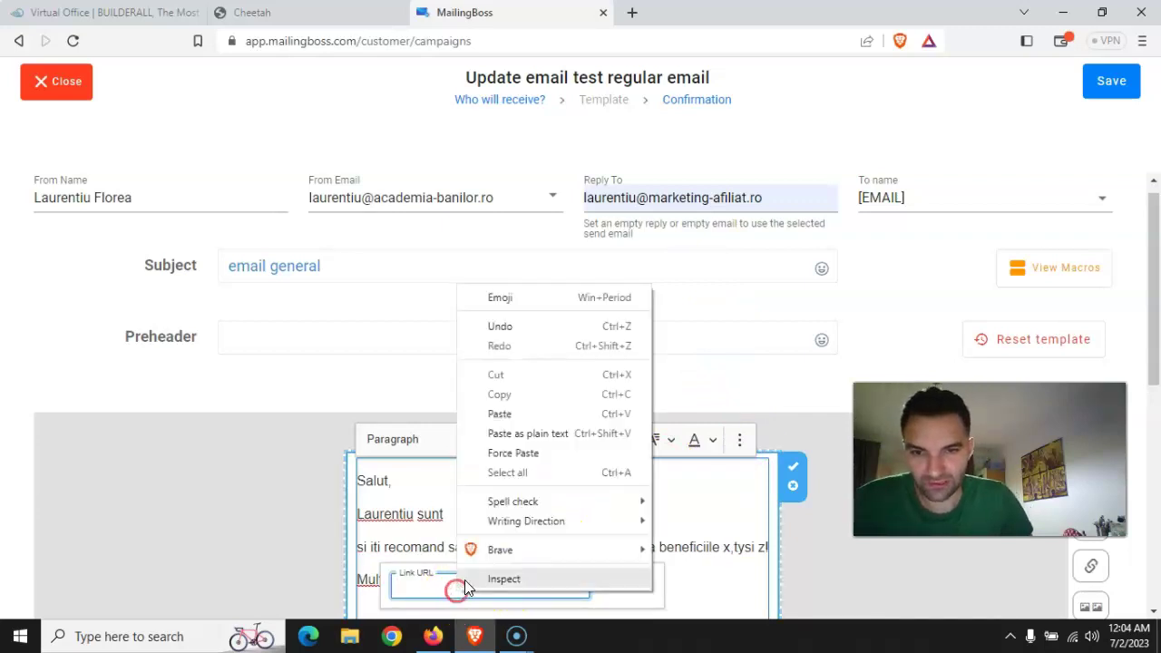
{"action": "left_click", "coordinate": [503, 413]}
{"action": "left_click", "coordinate": [608, 586]}
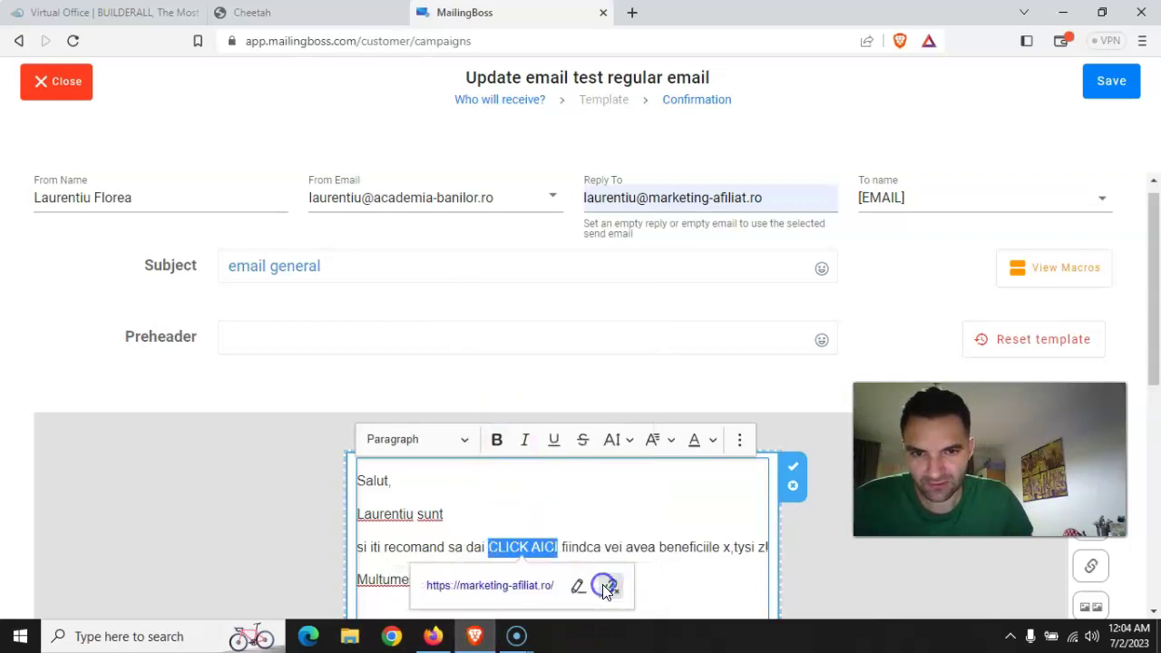
{"action": "left_click", "coordinate": [655, 547]}
Correct the benefits wording at the end of the "CLICK AICI" line to "x, ysi z!"
{"action": "scroll", "coordinate": [659, 536], "scroll_direction": "down", "scroll_amount": 1}
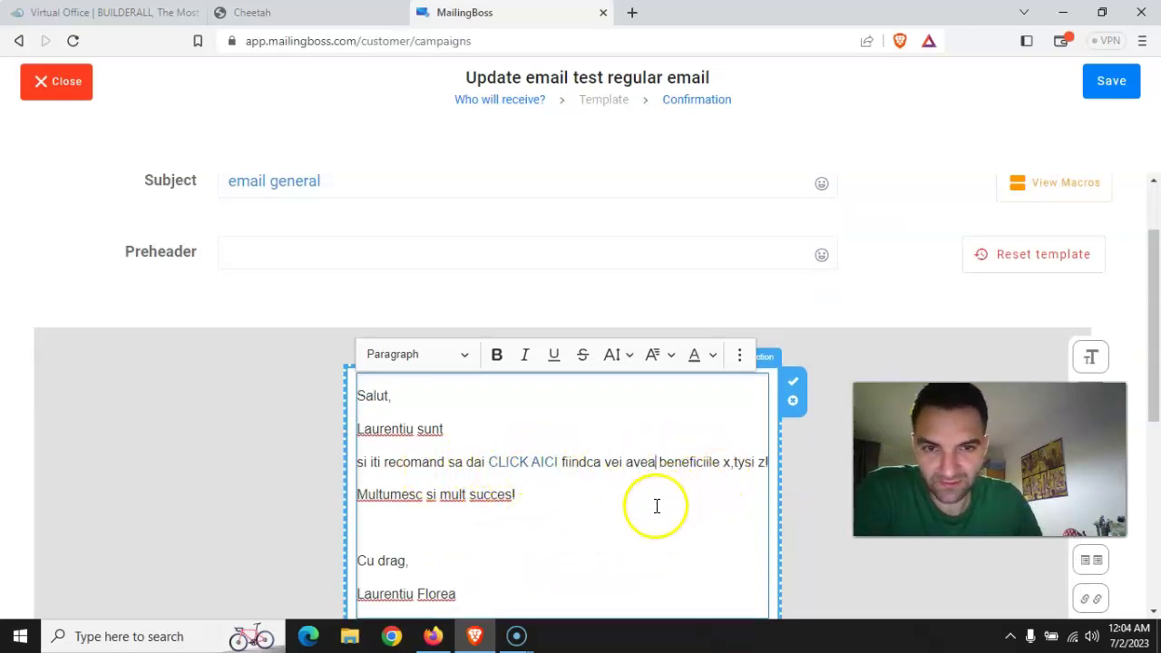
{"action": "left_click", "coordinate": [742, 461]}
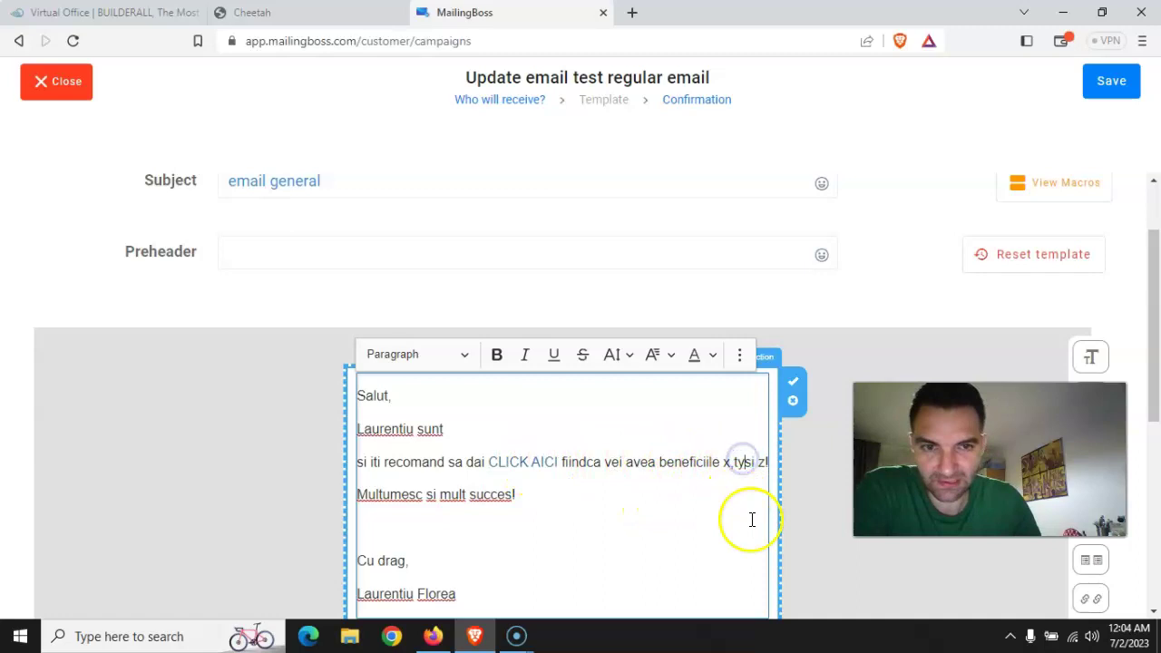
{"action": "key", "text": "BackSpace"}
{"action": "key", "text": "BackSpace"}
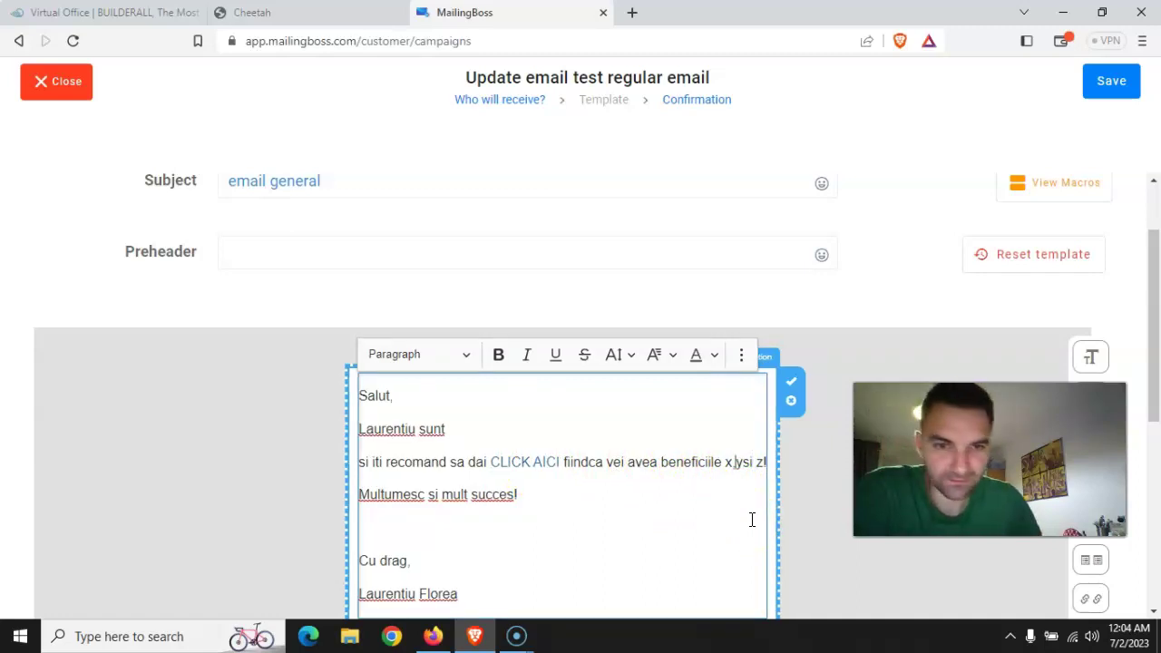
{"action": "type", "text": ","}
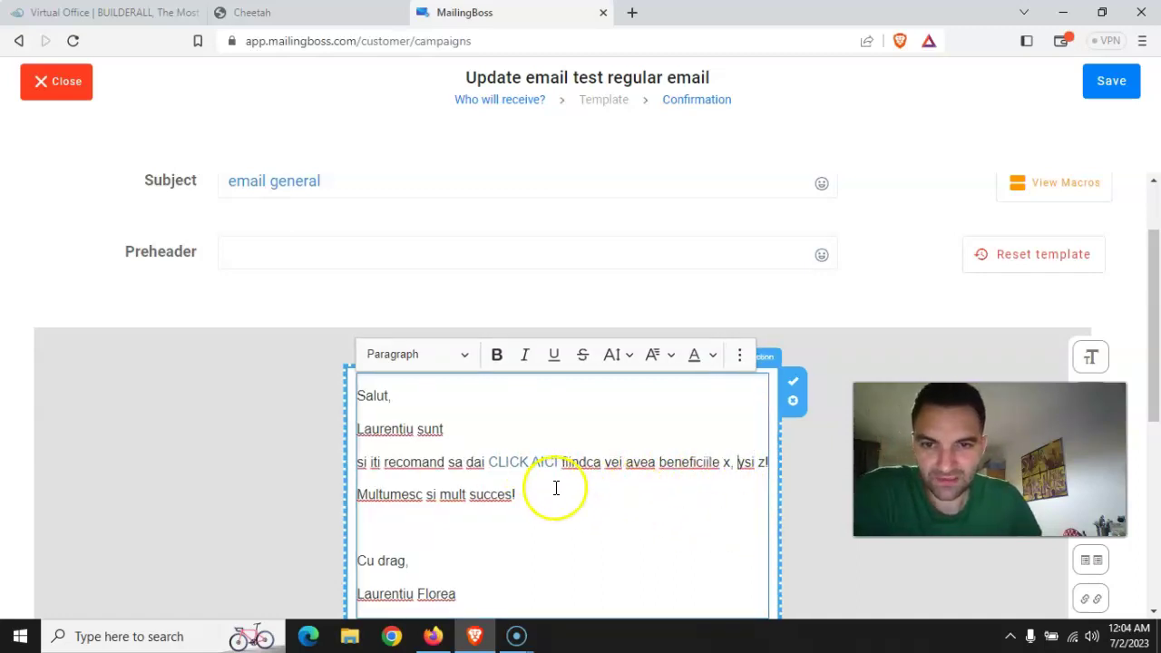
Change the footer's unsubscribe link text to [UNSUBSCRIBE/DEZABONARE] and save the template
{"action": "scroll", "coordinate": [679, 500], "scroll_direction": "down", "scroll_amount": 2}
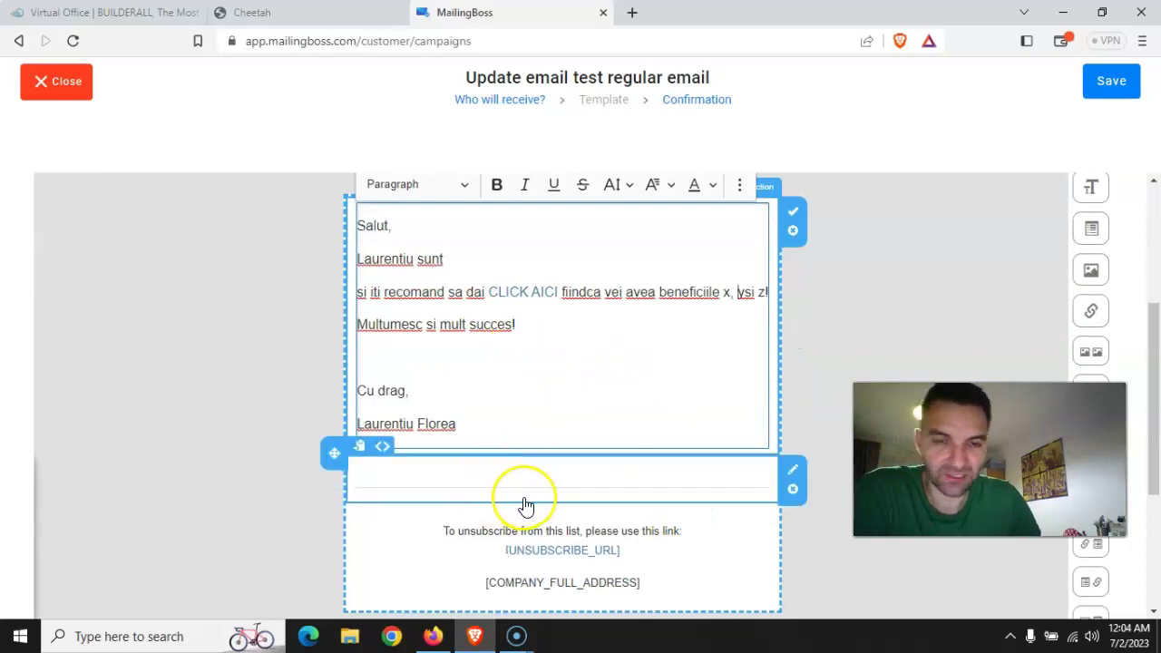
{"action": "left_click", "coordinate": [680, 551]}
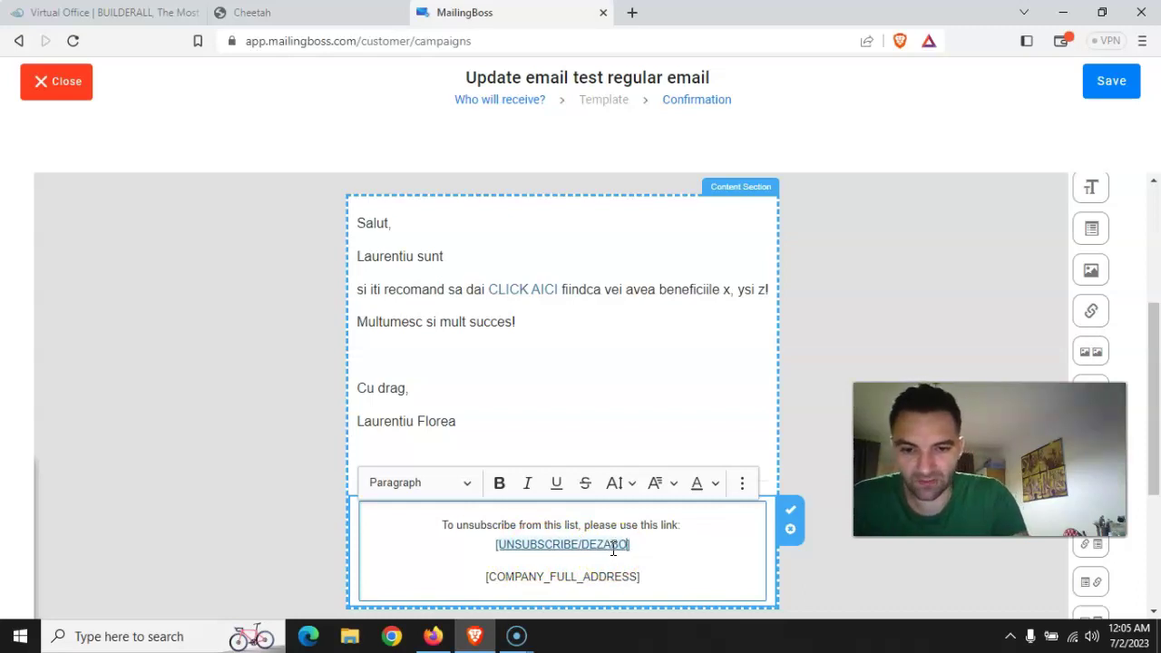
{"action": "left_click_drag", "start_coordinate": [613, 549], "coordinate": [675, 563]}
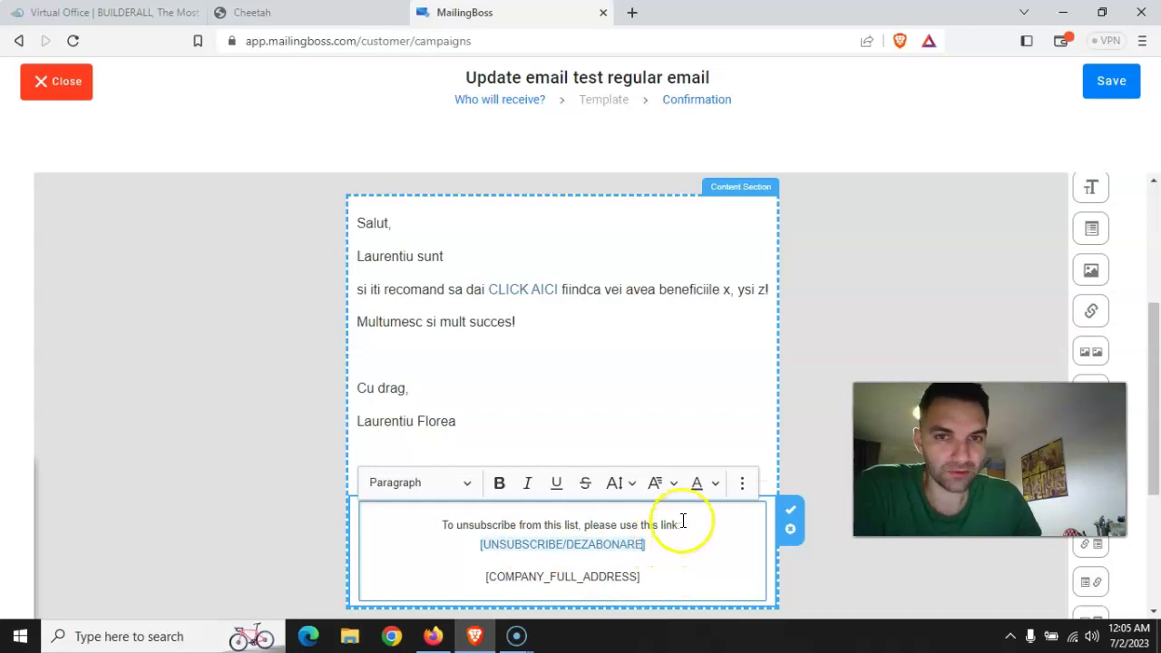
{"action": "left_click", "coordinate": [647, 446]}
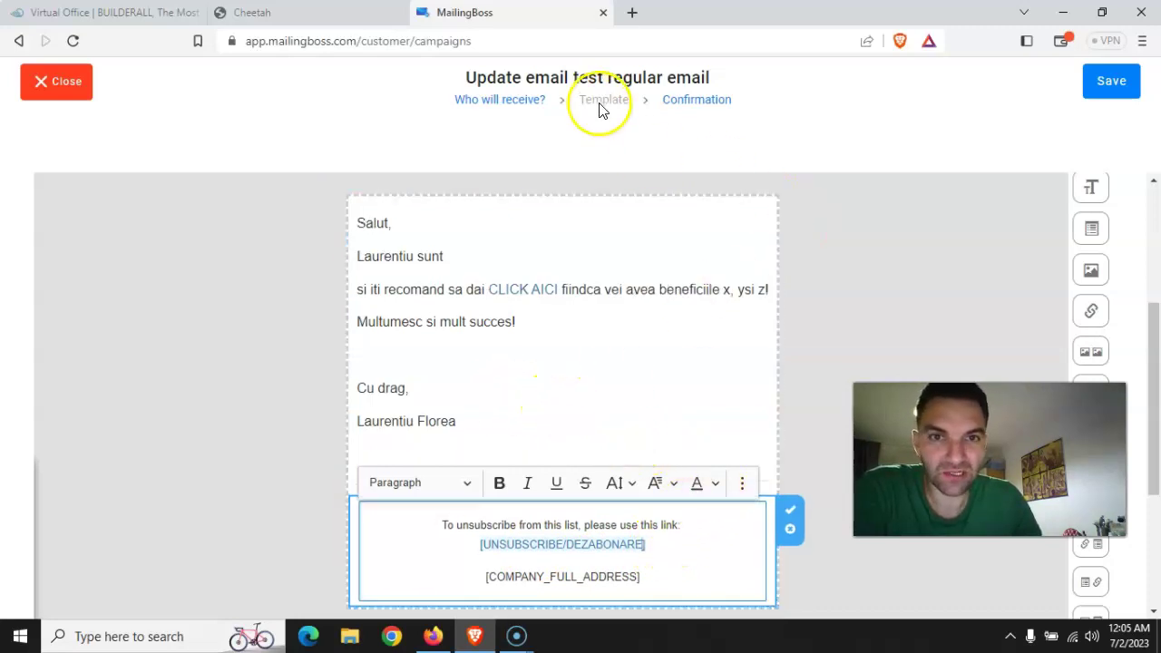
{"action": "left_click", "coordinate": [1107, 88]}
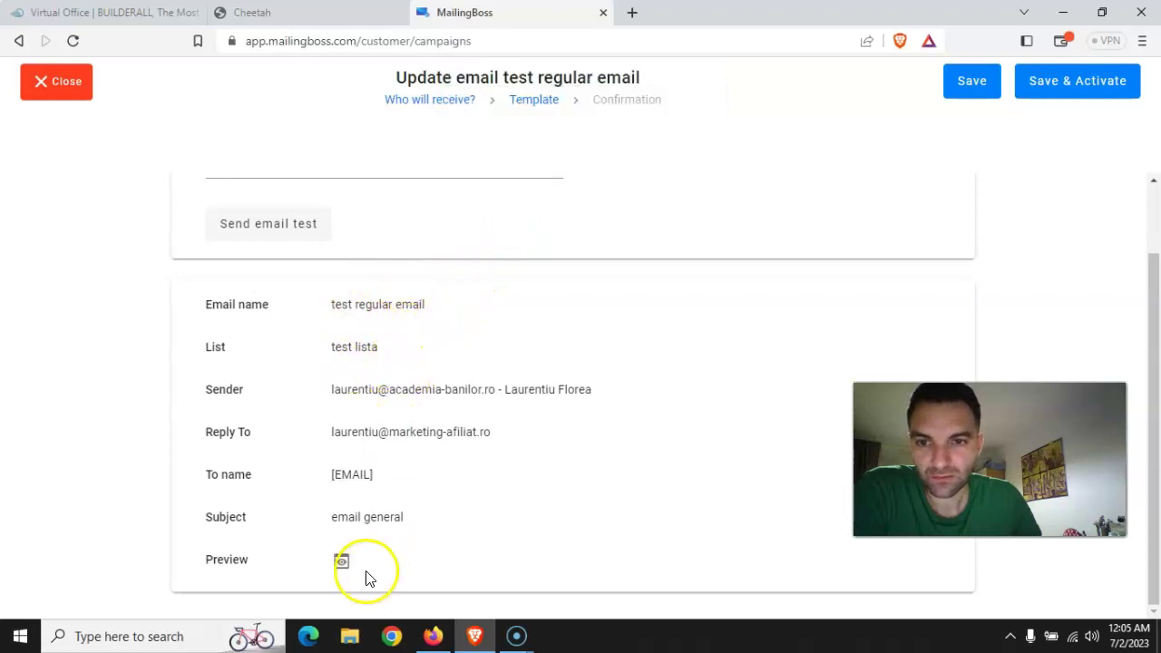
Preview the email, check that its "CLICK AICI" link opens the landing page, and return to the email's confirmation details
{"action": "left_click", "coordinate": [341, 562]}
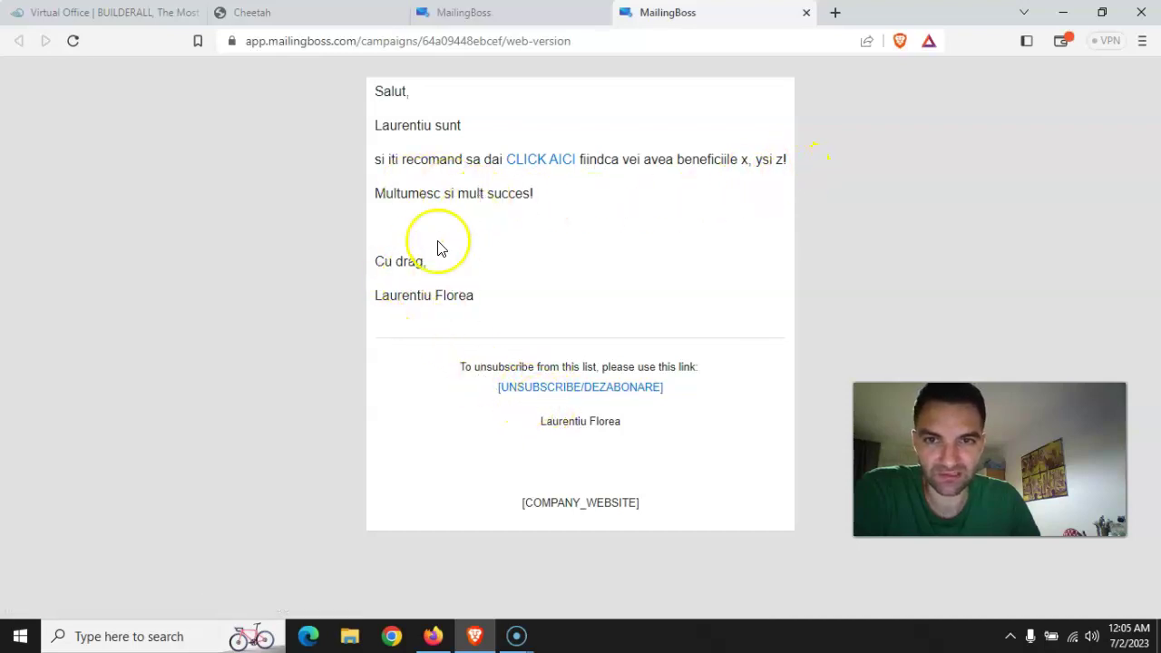
{"action": "left_click", "coordinate": [531, 161]}
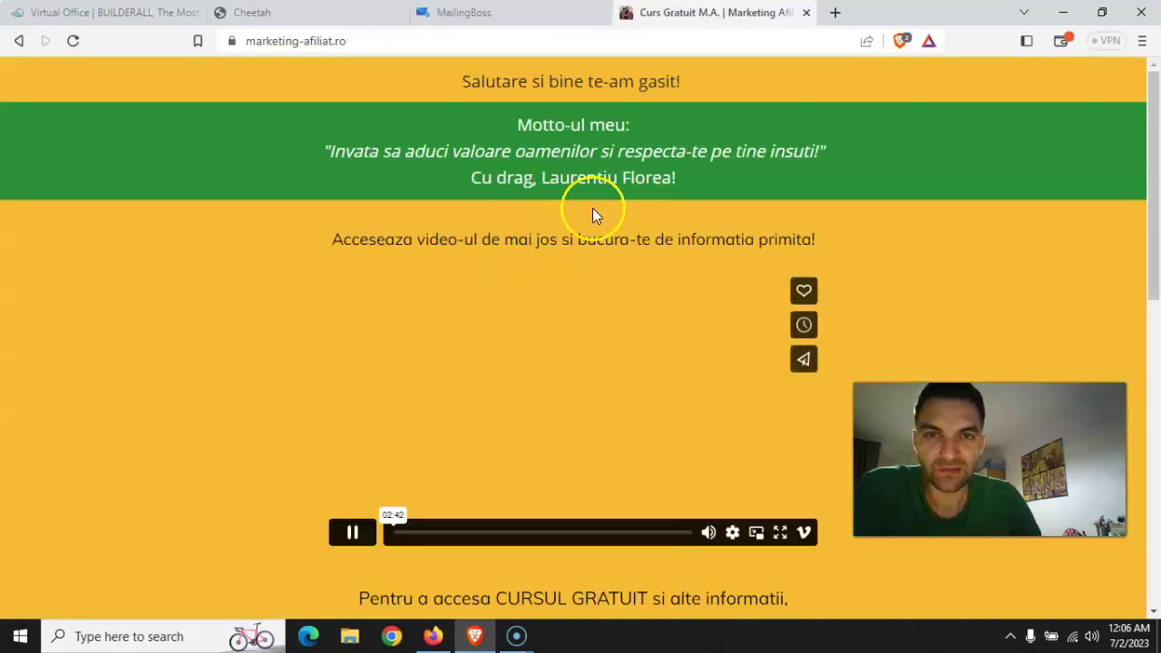
{"action": "scroll", "coordinate": [594, 277], "scroll_direction": "down", "scroll_amount": 5}
{"action": "scroll", "coordinate": [595, 277], "scroll_direction": "up", "scroll_amount": 5}
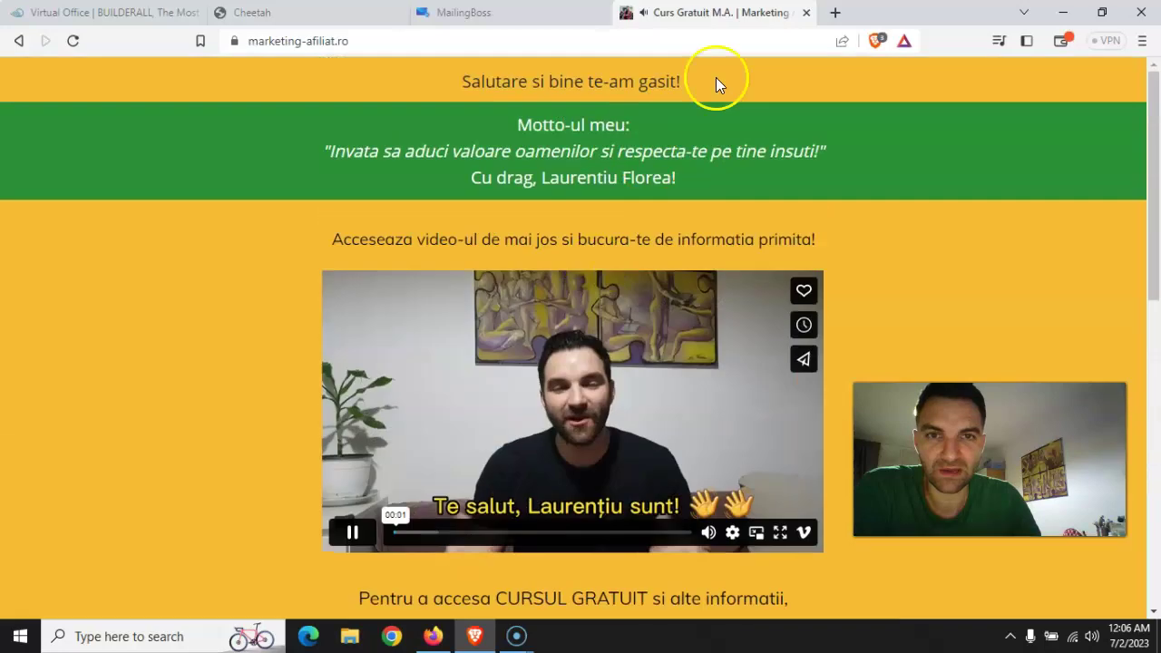
{"action": "left_click", "coordinate": [806, 12]}
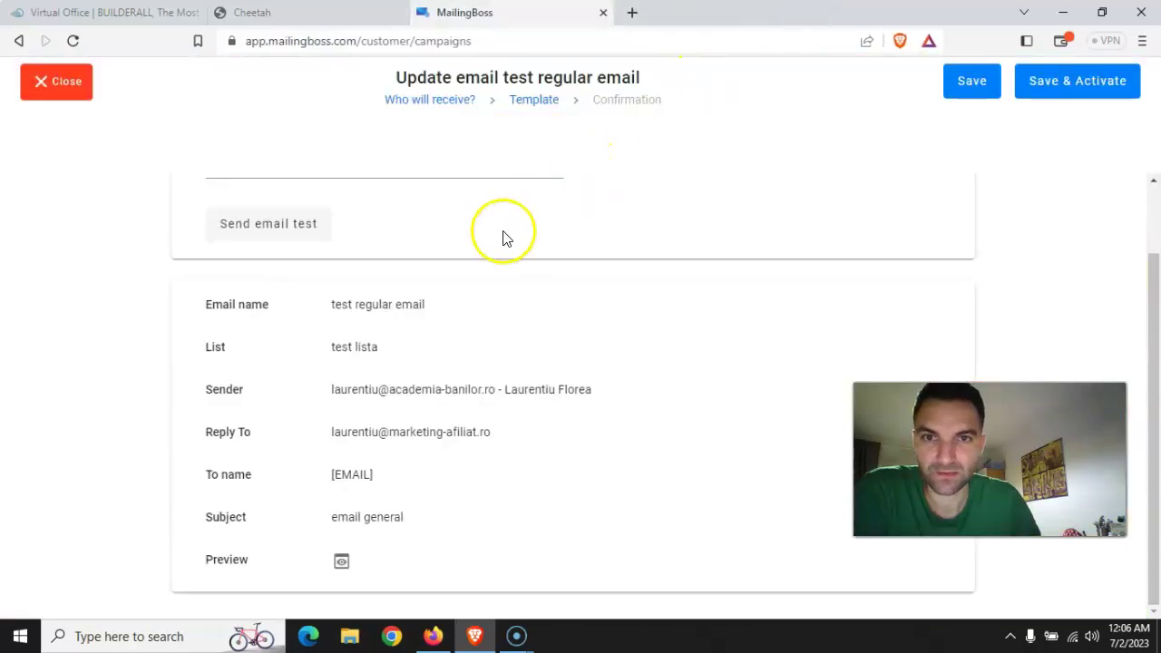
{"action": "scroll", "coordinate": [482, 404], "scroll_direction": "up", "scroll_amount": 1}
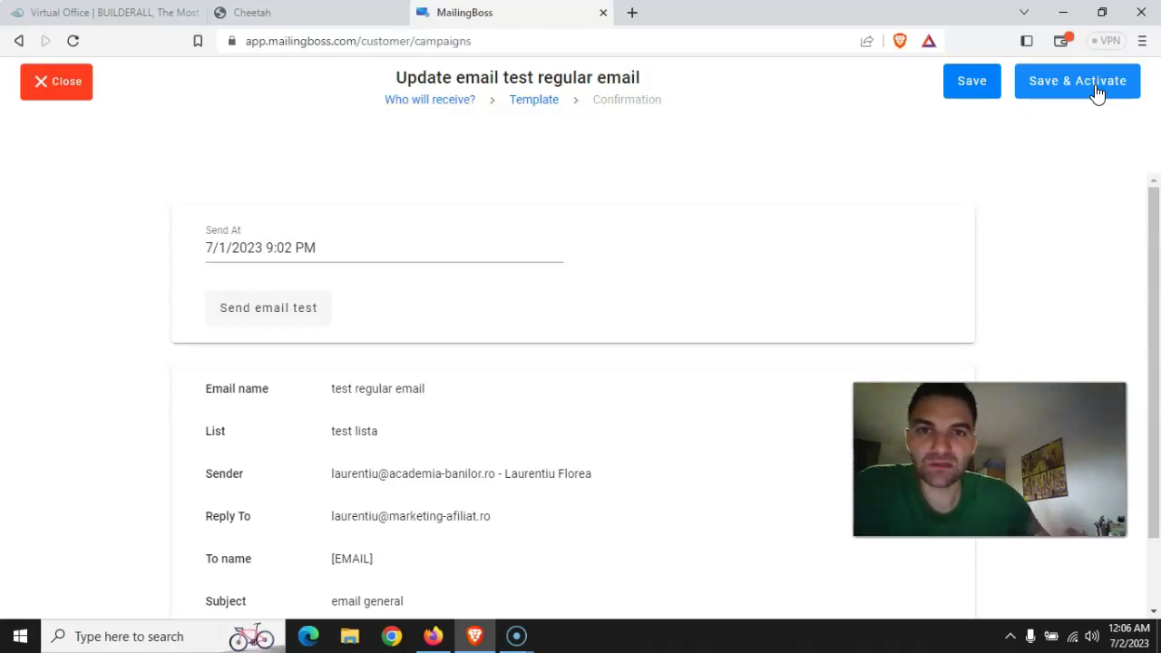
Go back to the email template and copy the whole body text from "Salut," through the sender's signature
{"action": "left_click", "coordinate": [524, 106]}
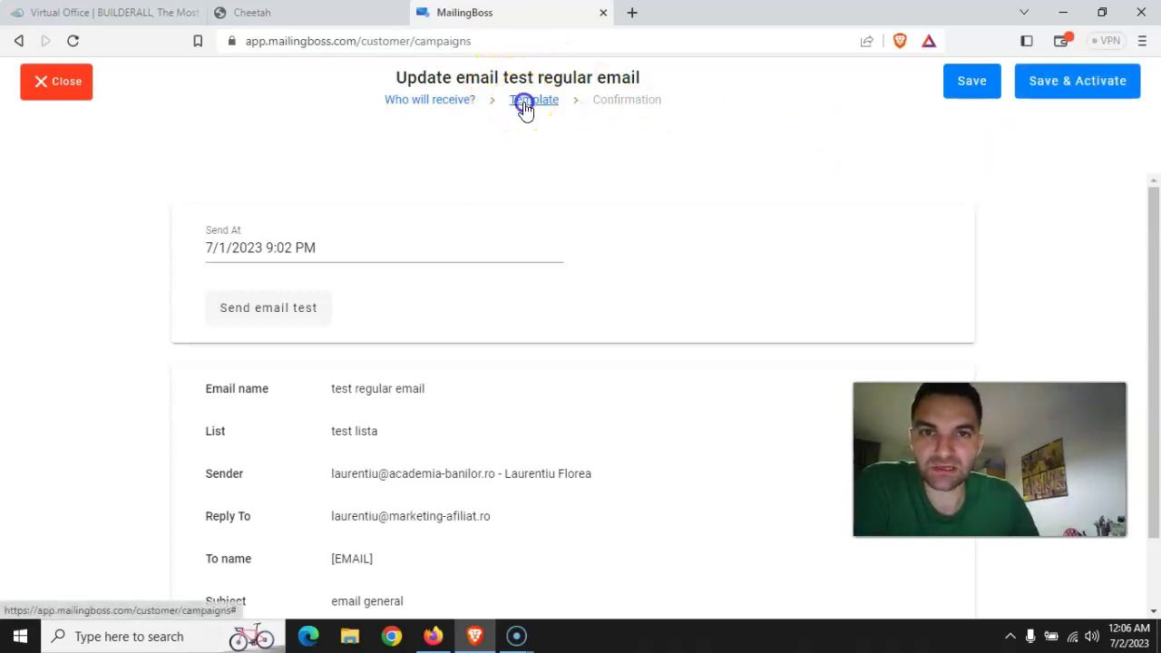
{"action": "scroll", "coordinate": [569, 349], "scroll_direction": "down", "scroll_amount": 2}
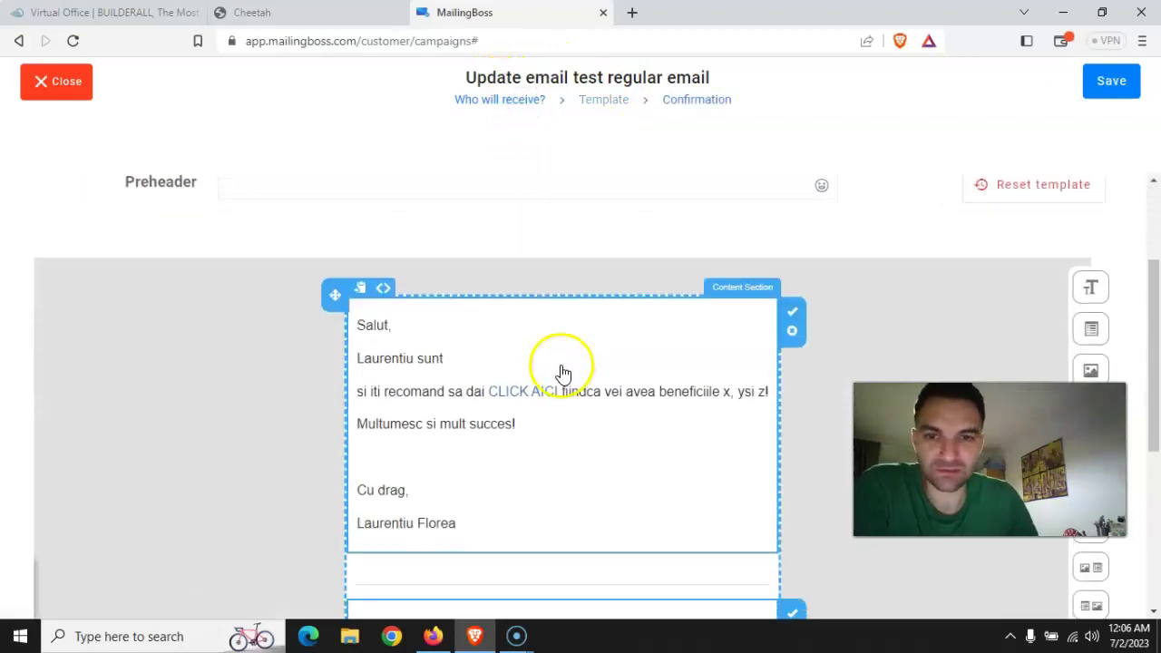
{"action": "left_click", "coordinate": [461, 515]}
{"action": "left_click", "coordinate": [430, 492]}
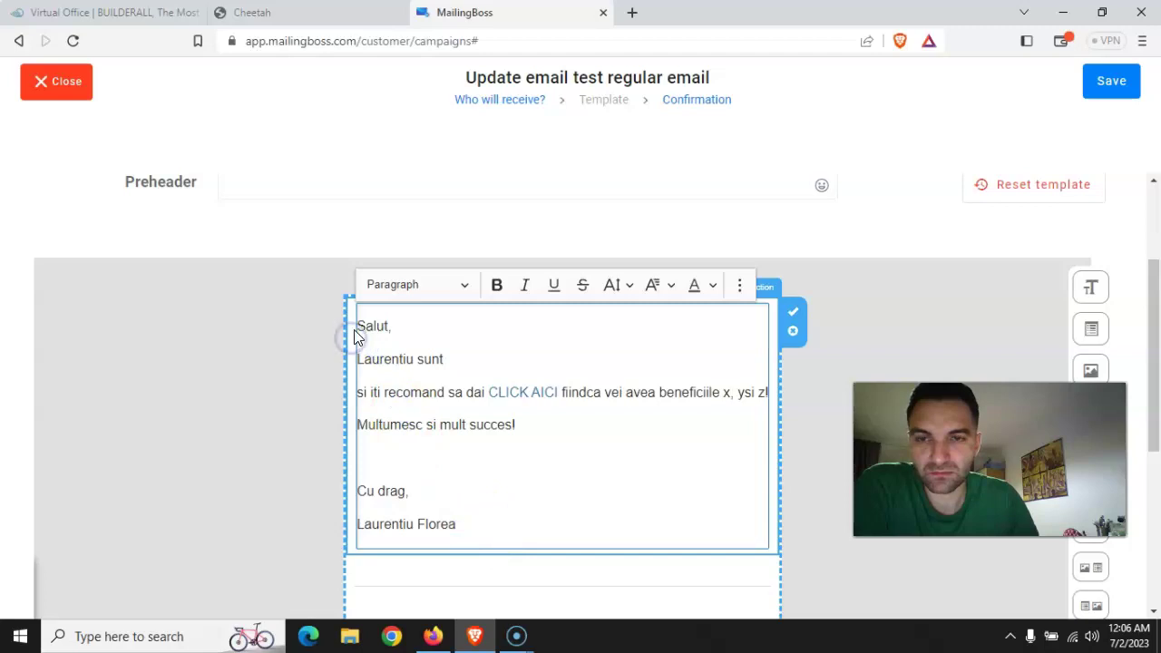
{"action": "left_click_drag", "start_coordinate": [360, 328], "coordinate": [510, 528]}
{"action": "right_click", "coordinate": [413, 406]}
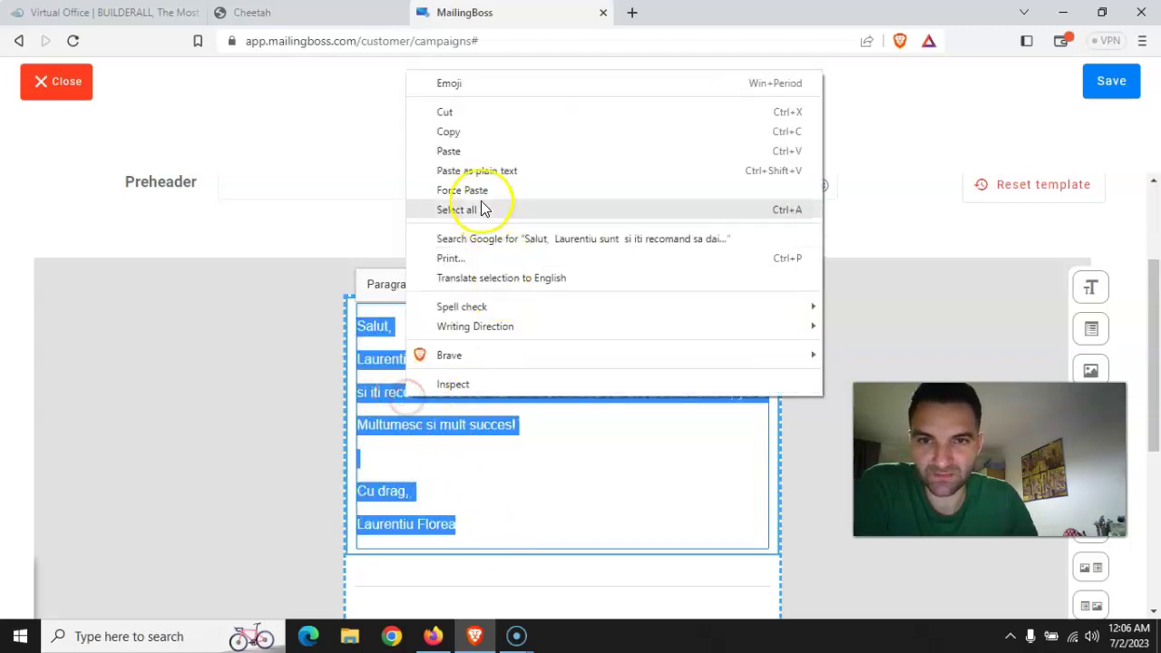
{"action": "left_click", "coordinate": [449, 136]}
{"action": "left_click", "coordinate": [516, 500]}
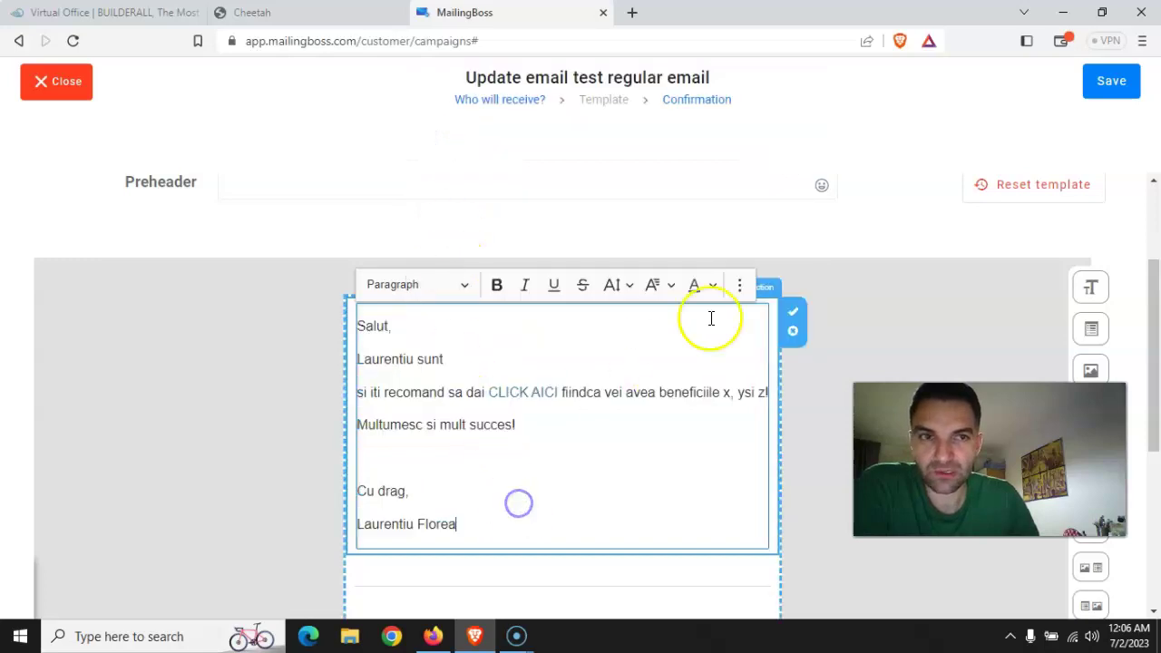
Close the test regular email without activating it and open the list of email sequences
{"action": "left_click", "coordinate": [45, 81]}
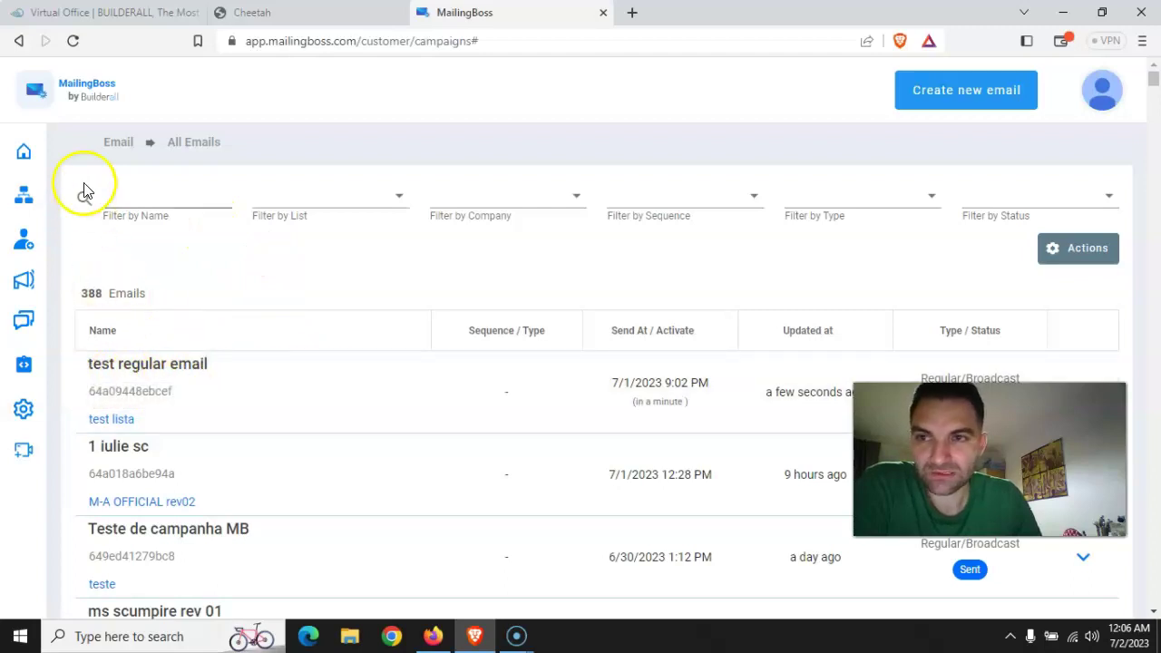
{"action": "mouse_move", "coordinate": [21, 156]}
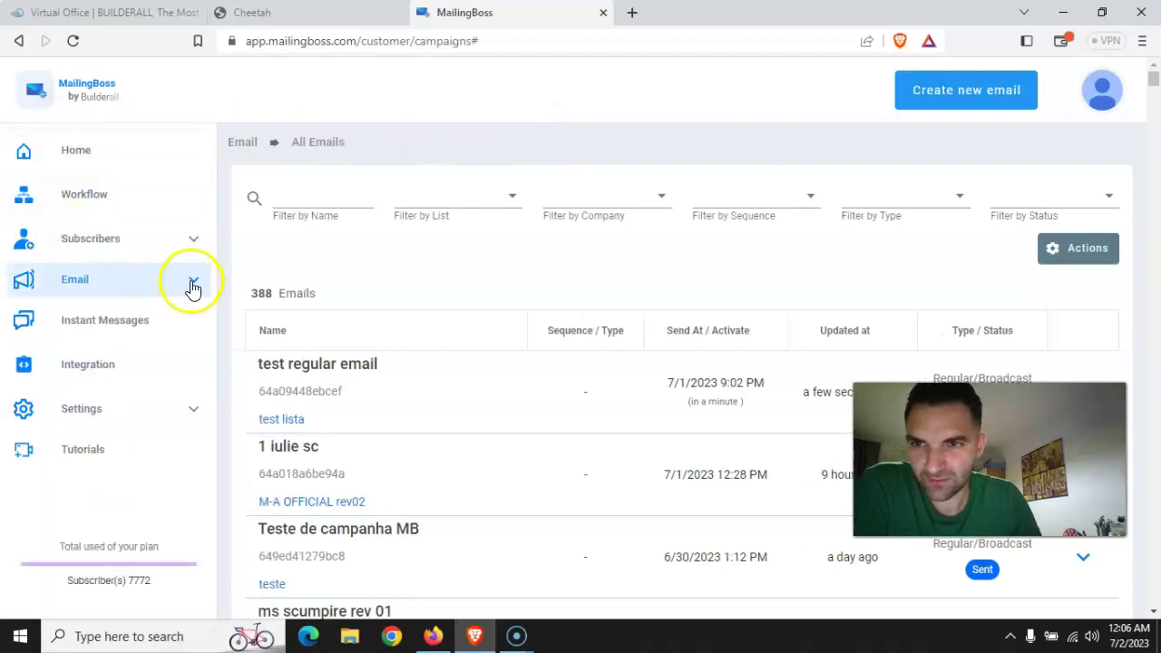
{"action": "left_click", "coordinate": [193, 289]}
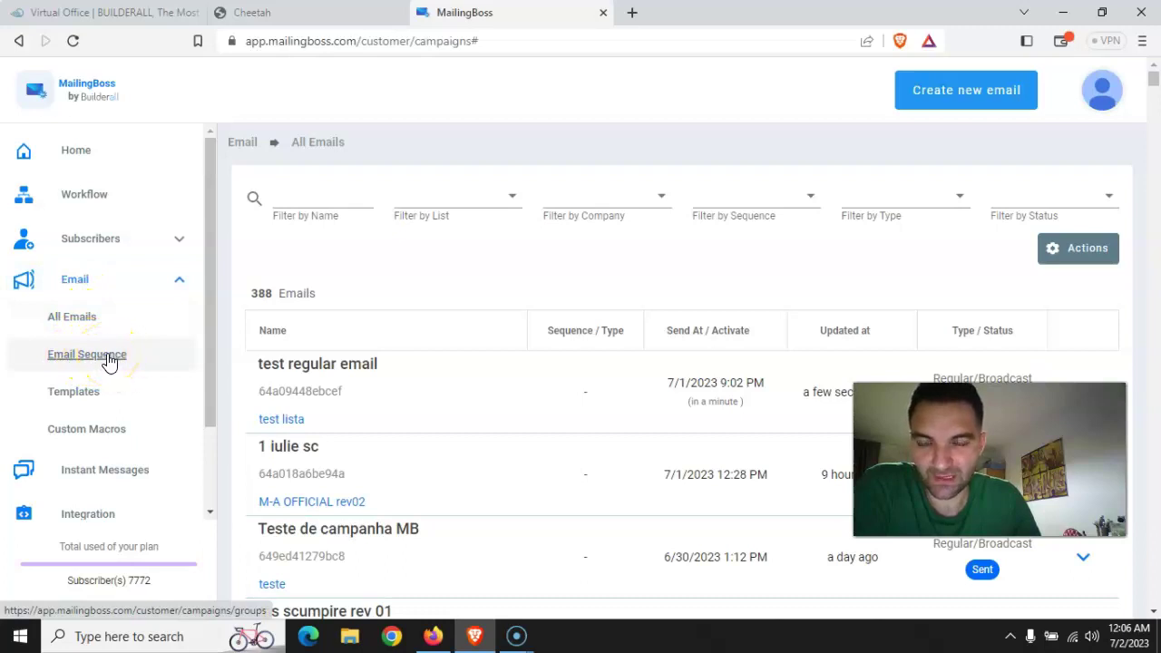
{"action": "left_click", "coordinate": [107, 359]}
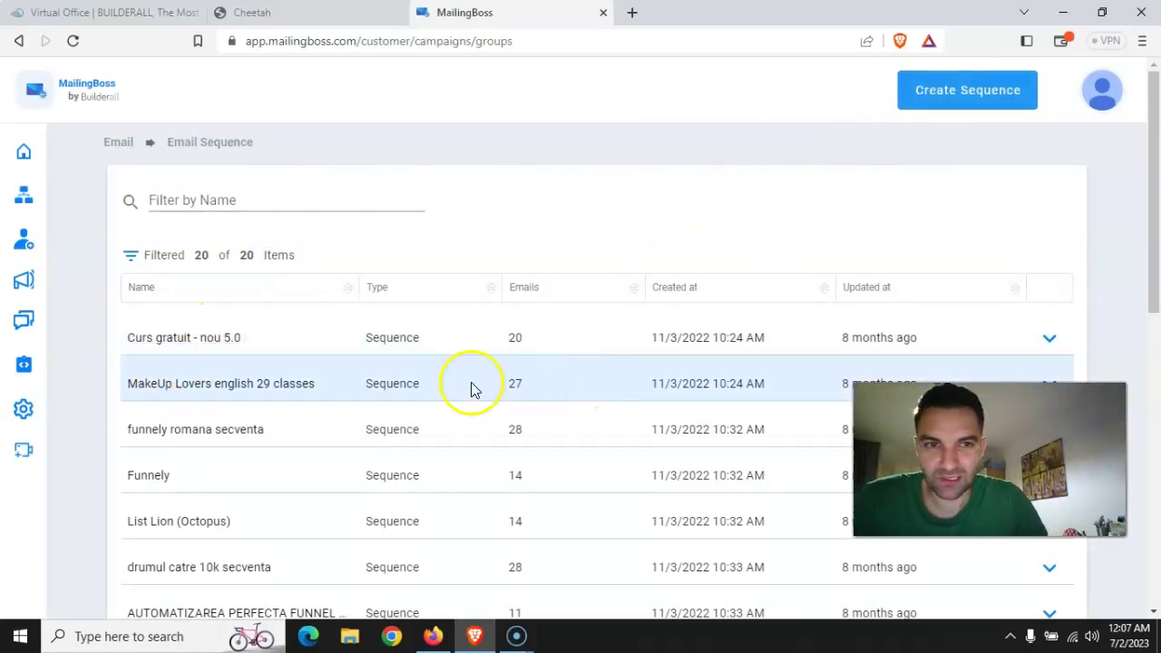
{"action": "scroll", "coordinate": [208, 316], "scroll_direction": "down", "scroll_amount": 1}
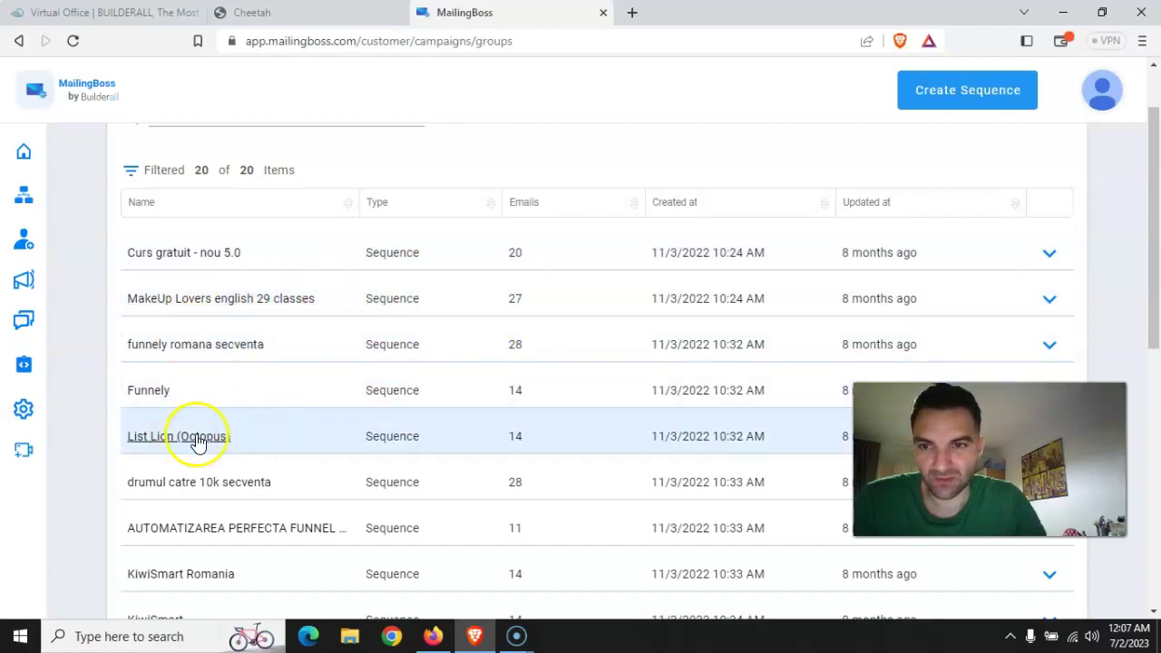
Create a new email sequence named "test tutorial" of type Sequence with "test lista" as its default list
{"action": "scroll", "coordinate": [461, 444], "scroll_direction": "down", "scroll_amount": 1}
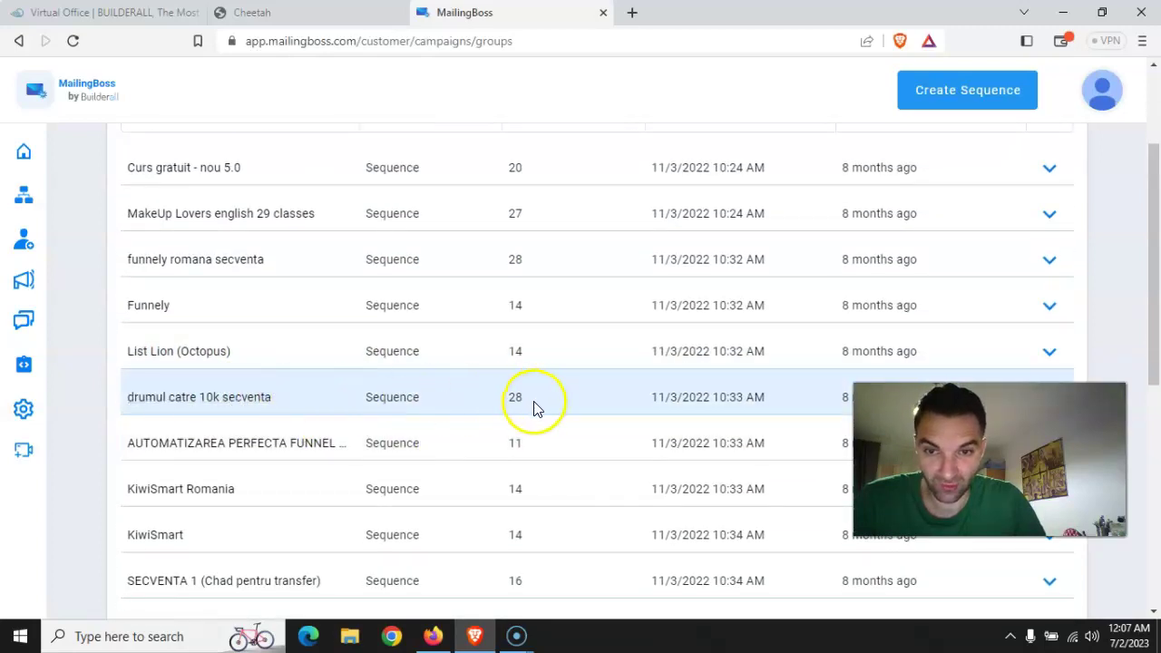
{"action": "scroll", "coordinate": [521, 444], "scroll_direction": "down", "scroll_amount": 5}
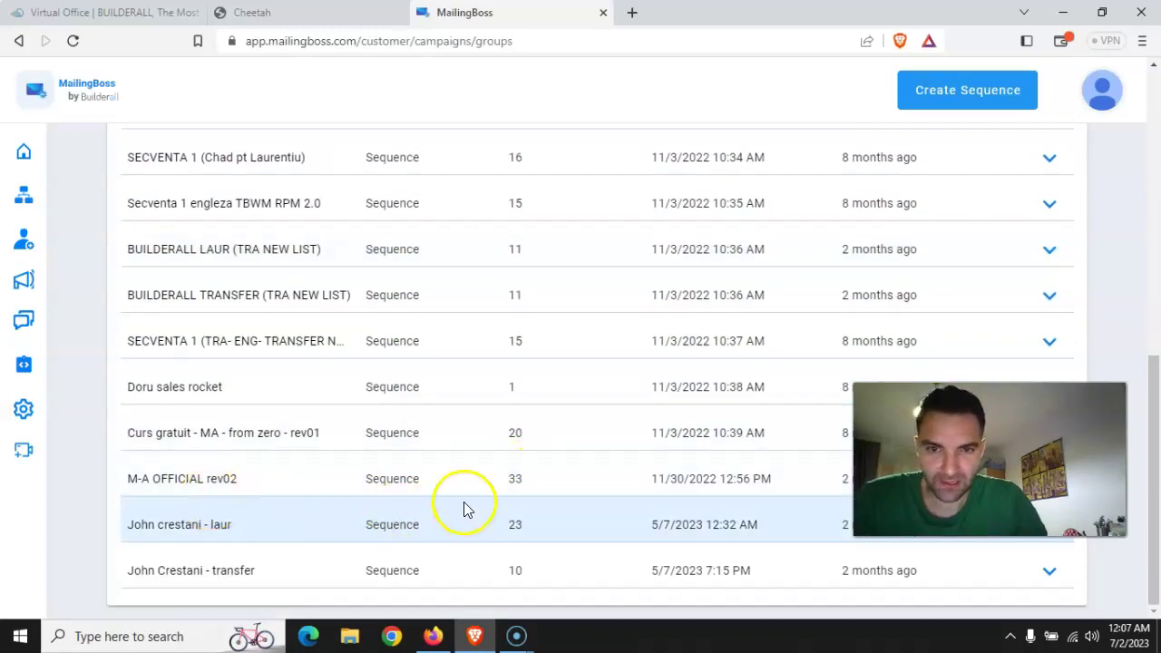
{"action": "scroll", "coordinate": [532, 500], "scroll_direction": "up", "scroll_amount": 7}
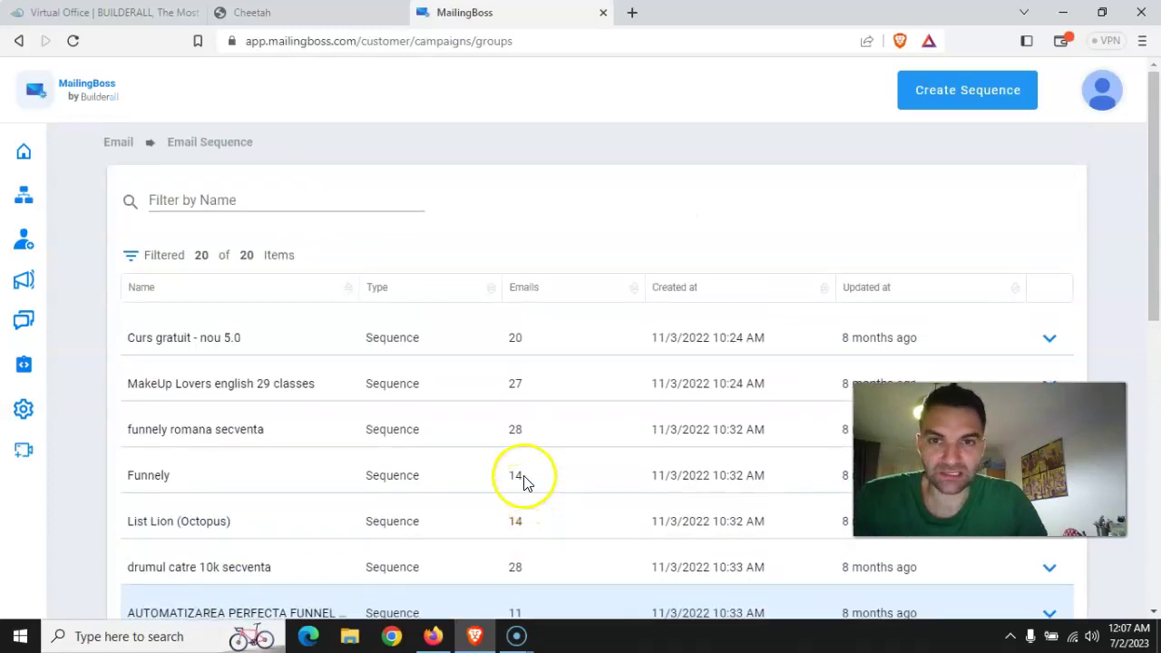
{"action": "left_click", "coordinate": [984, 95]}
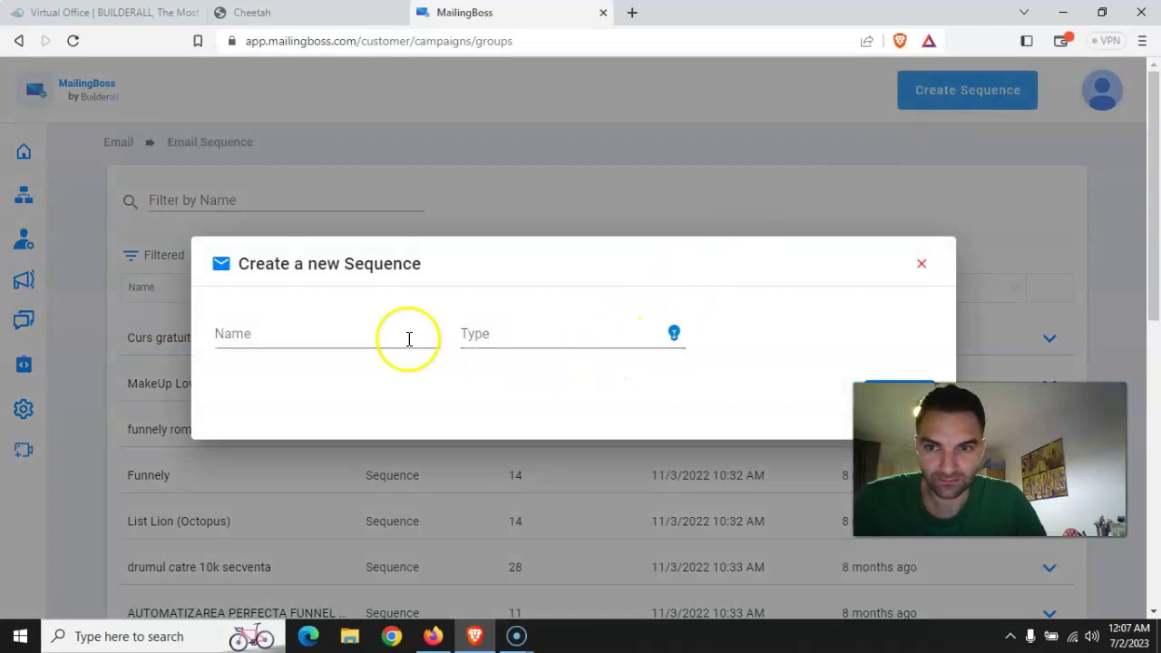
{"action": "left_click", "coordinate": [380, 337]}
{"action": "type", "text": "test tutorial"}
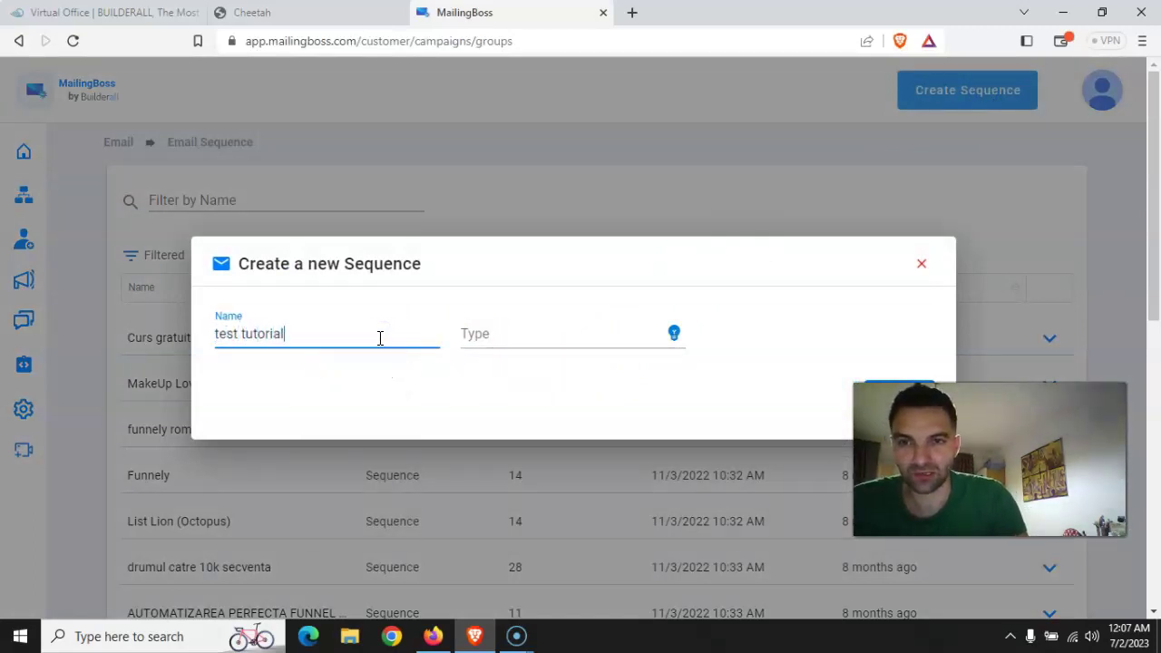
{"action": "left_click", "coordinate": [612, 342]}
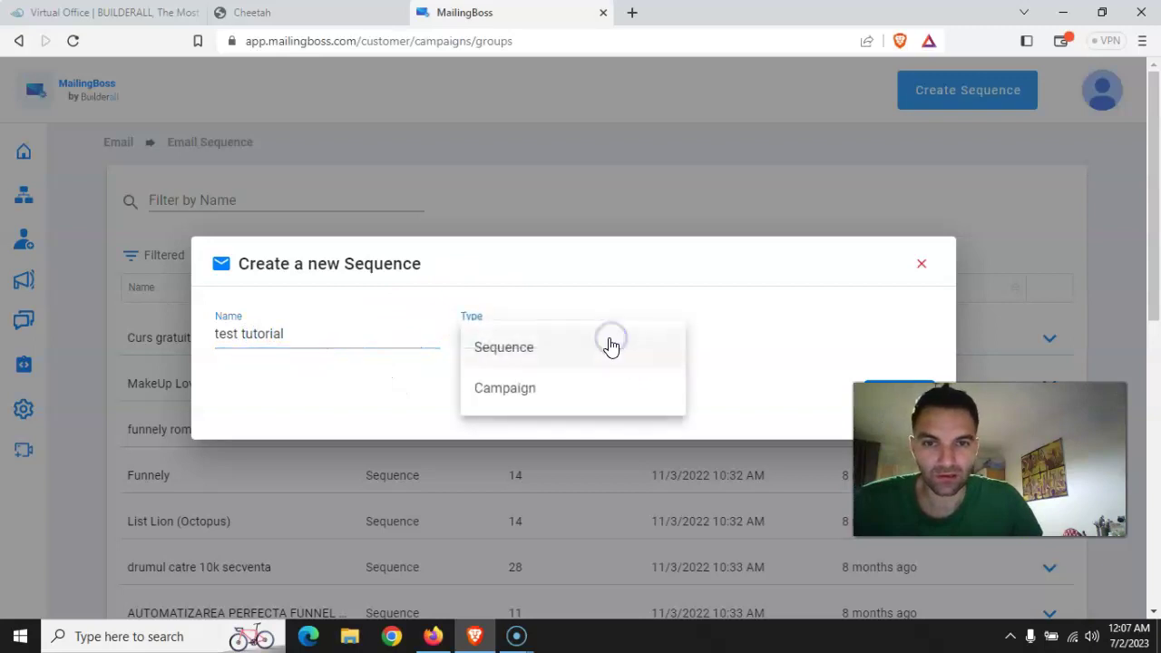
{"action": "left_click", "coordinate": [524, 348]}
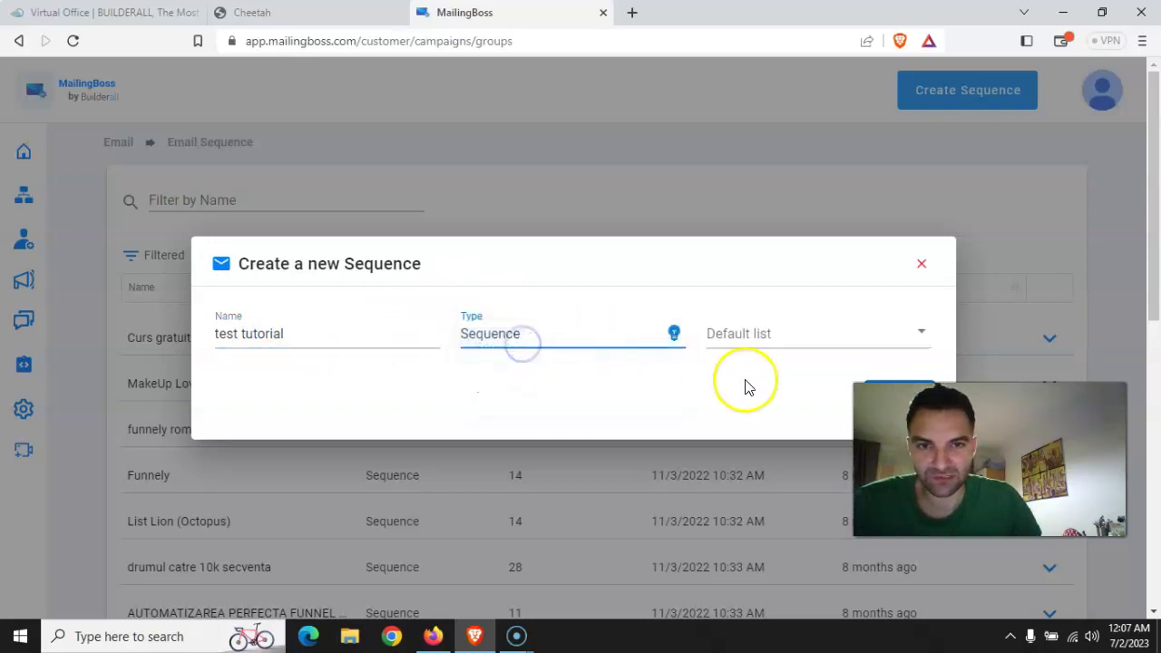
{"action": "left_click", "coordinate": [789, 340]}
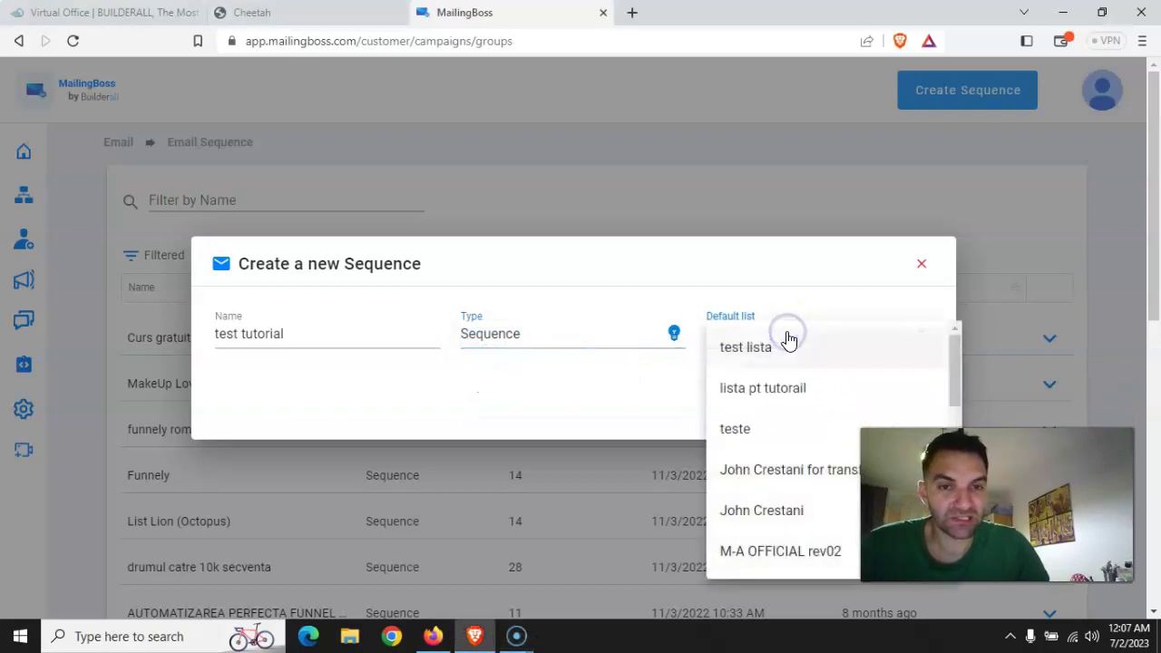
{"action": "left_click", "coordinate": [766, 350]}
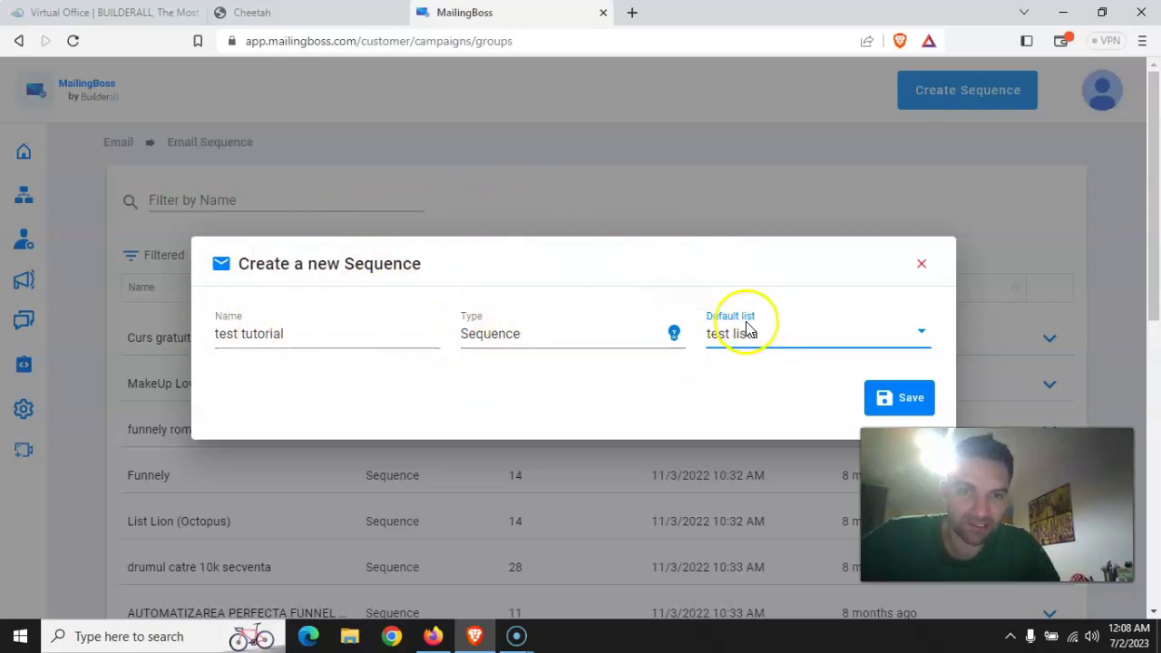
{"action": "left_click", "coordinate": [884, 402]}
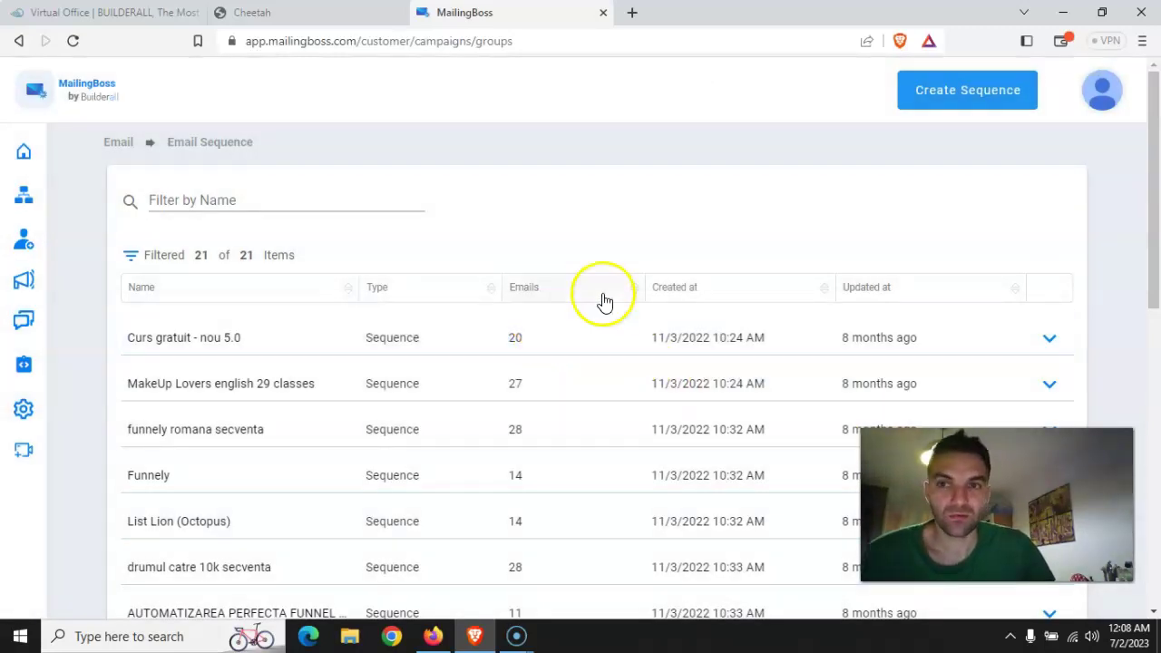
Find the "test tutorial" sequence in the list and open it for updating
{"action": "scroll", "coordinate": [699, 306], "scroll_direction": "down", "scroll_amount": 5}
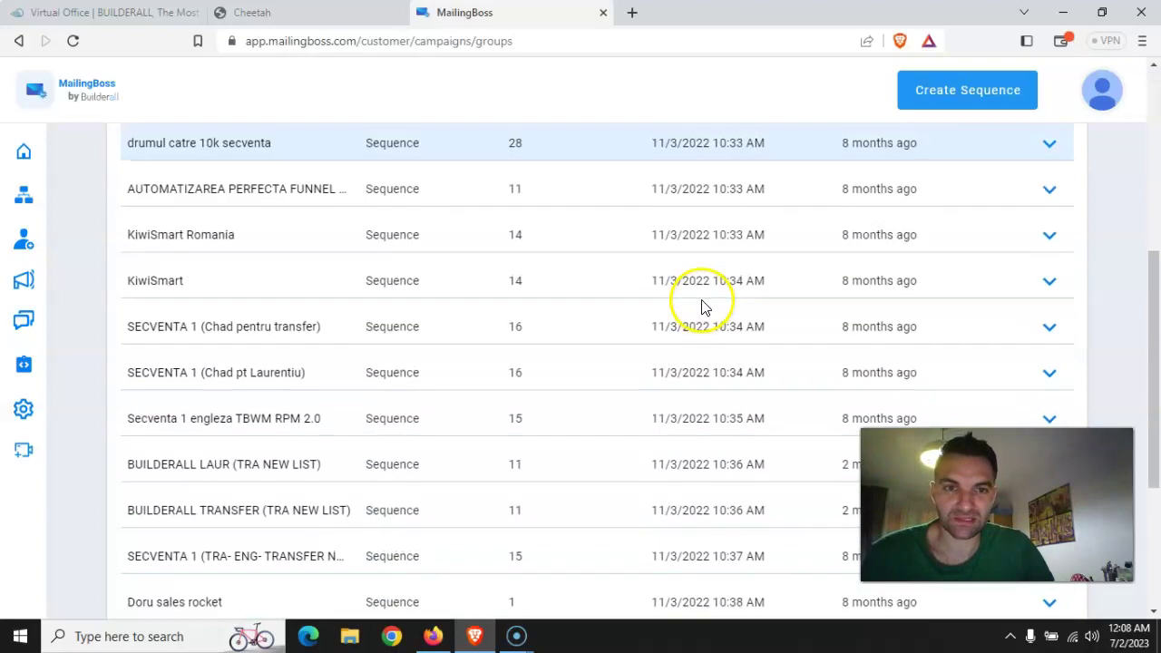
{"action": "scroll", "coordinate": [687, 306], "scroll_direction": "up", "scroll_amount": 5}
{"action": "scroll", "coordinate": [233, 358], "scroll_direction": "down", "scroll_amount": 8}
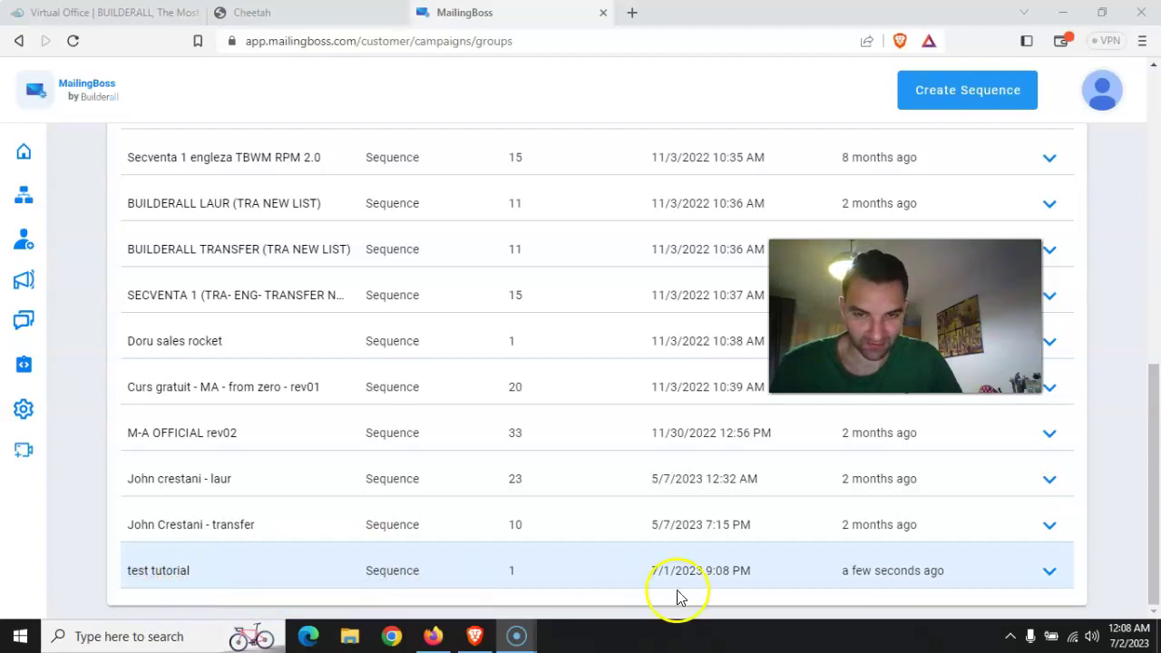
{"action": "left_click", "coordinate": [1050, 571]}
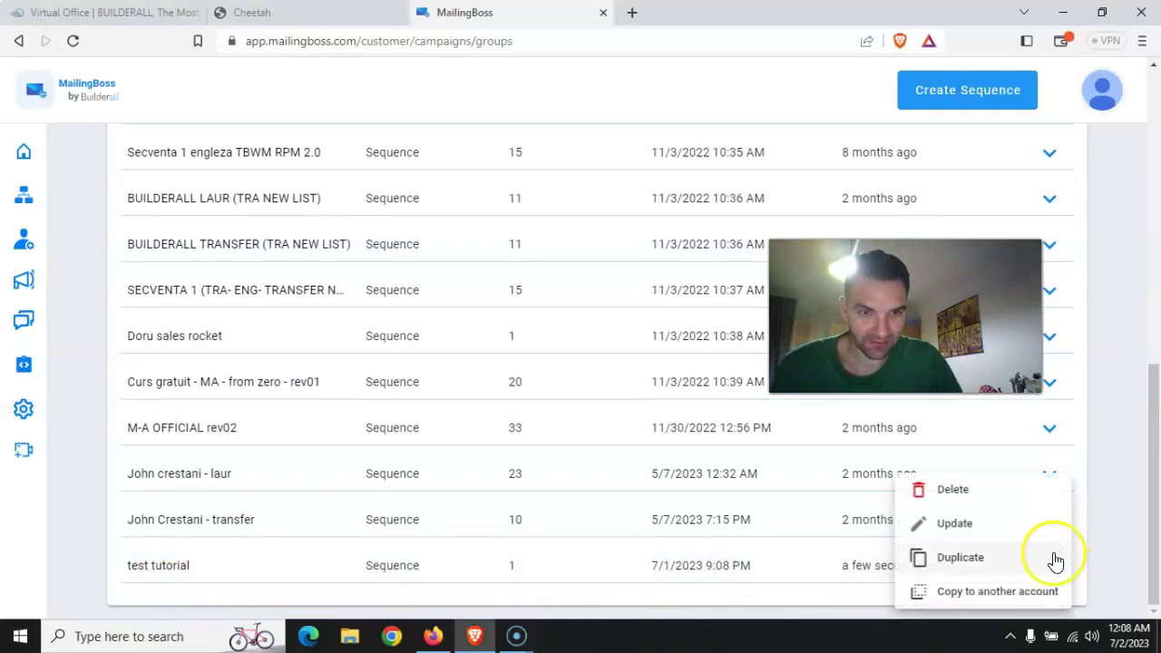
{"action": "left_click", "coordinate": [965, 521]}
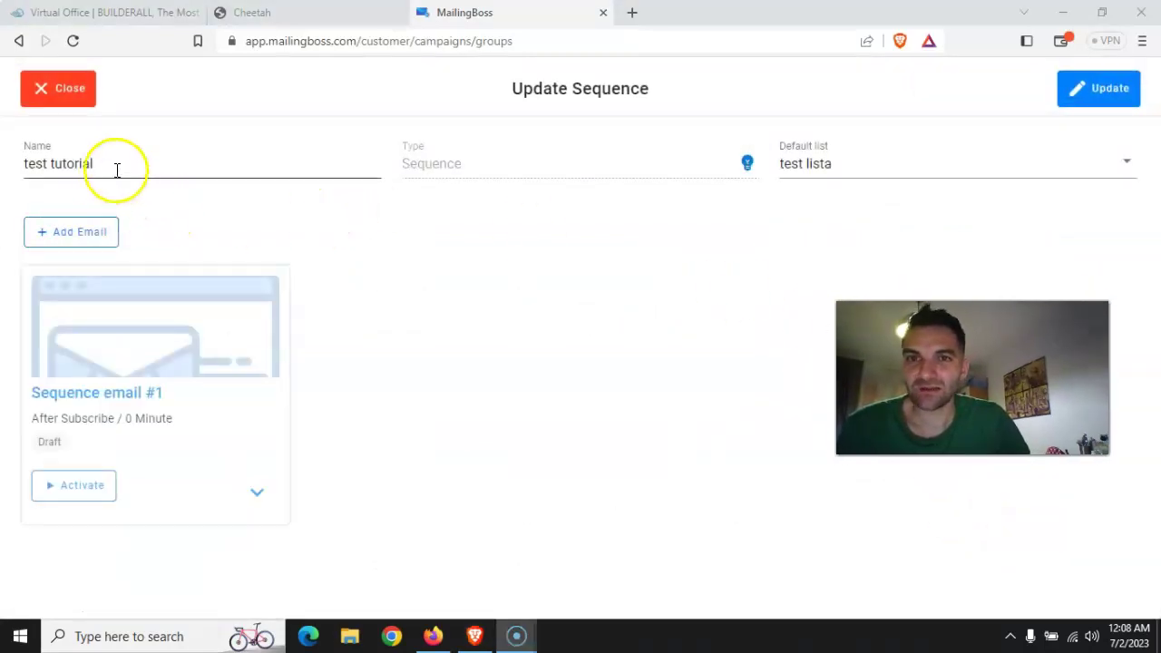
{"action": "left_click", "coordinate": [512, 171]}
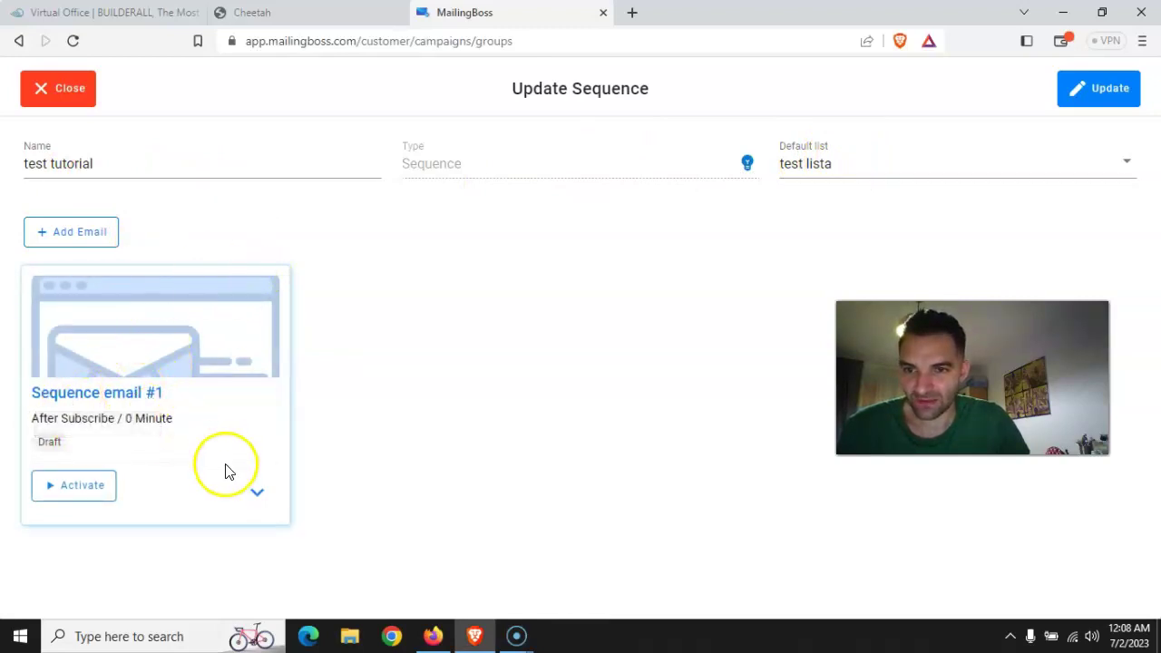
Open Sequence email #1 for updating, review its recipient settings and save them to reach the template
{"action": "left_click", "coordinate": [256, 492]}
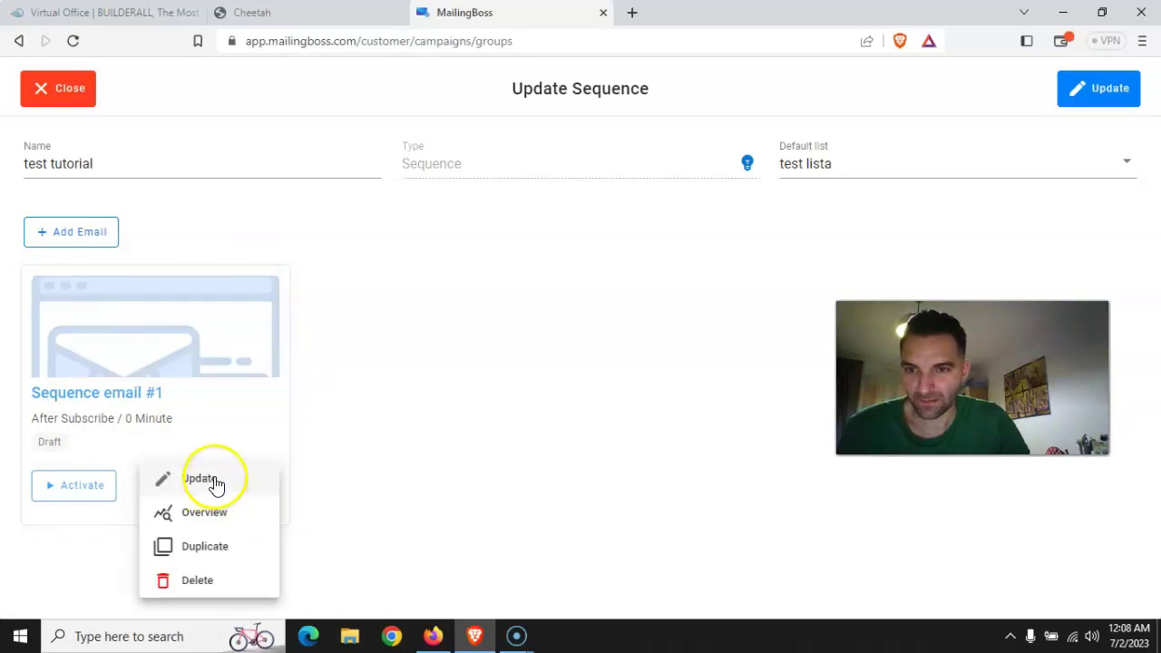
{"action": "left_click", "coordinate": [215, 482]}
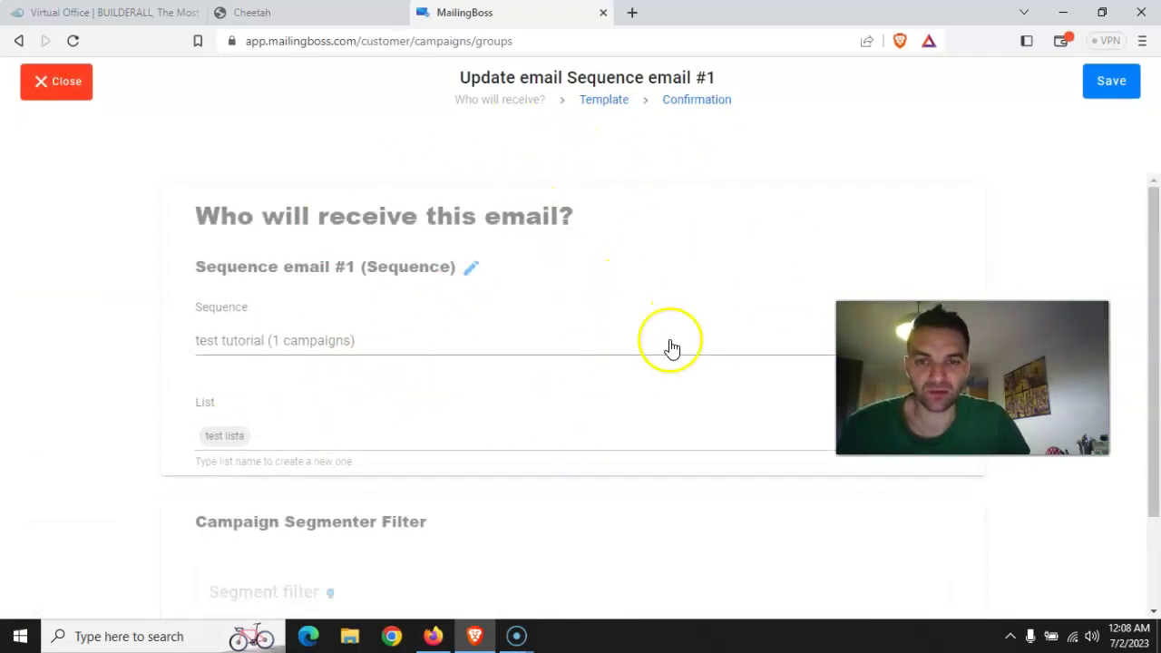
{"action": "scroll", "coordinate": [534, 345], "scroll_direction": "down", "scroll_amount": 1}
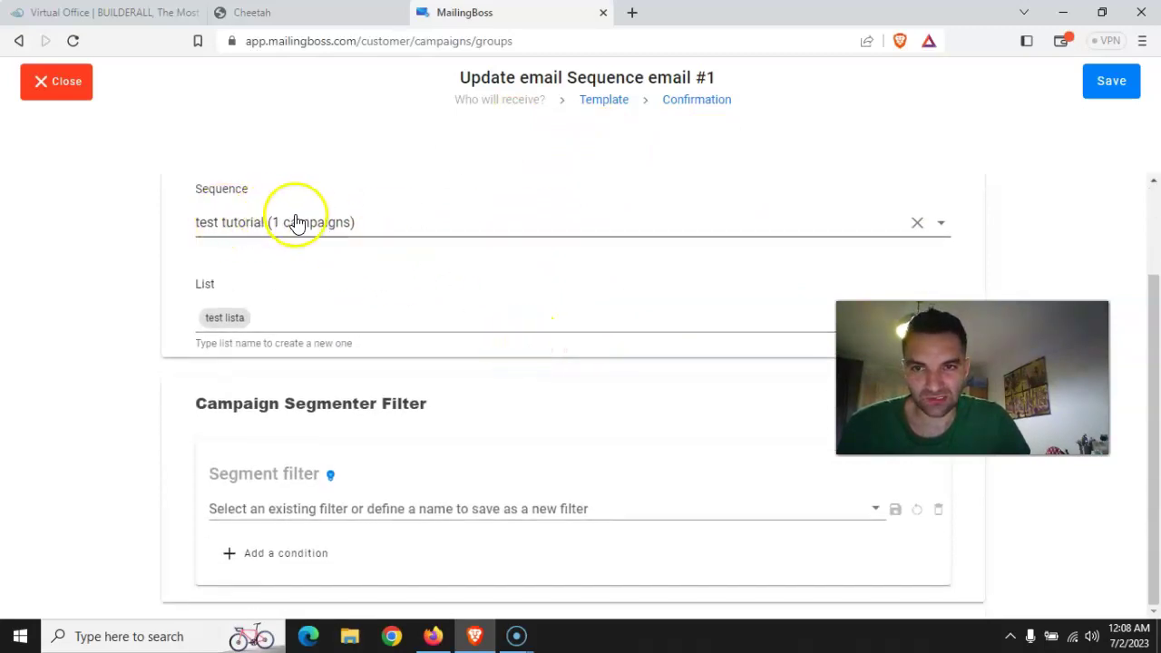
{"action": "scroll", "coordinate": [487, 402], "scroll_direction": "up", "scroll_amount": 1}
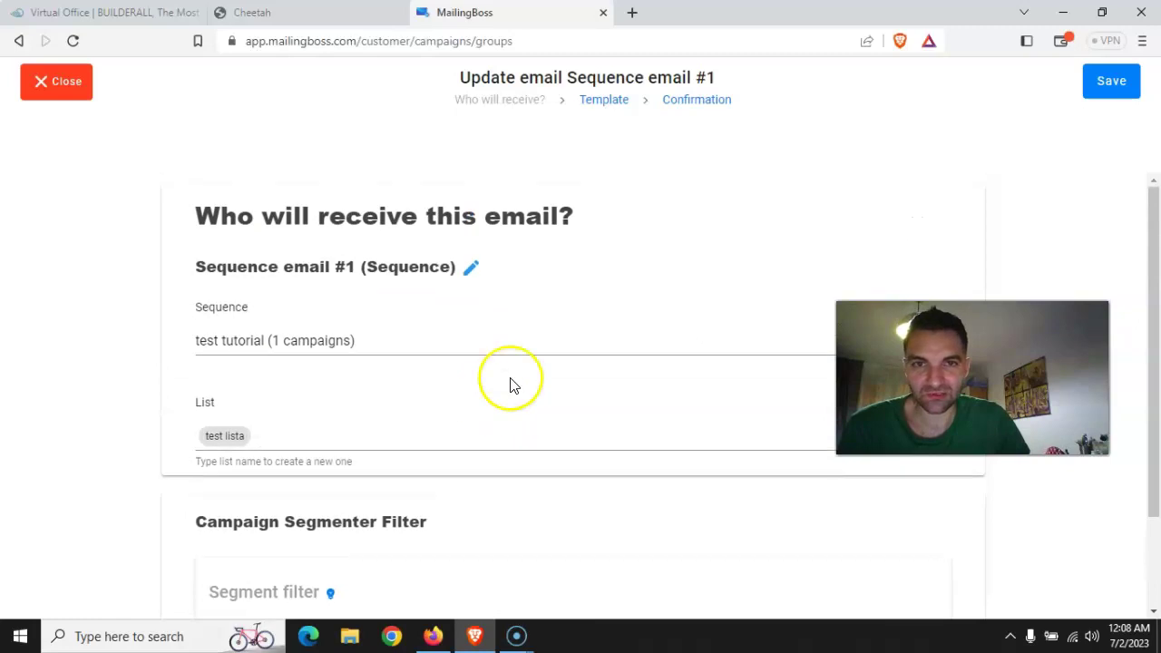
{"action": "left_click", "coordinate": [1083, 84]}
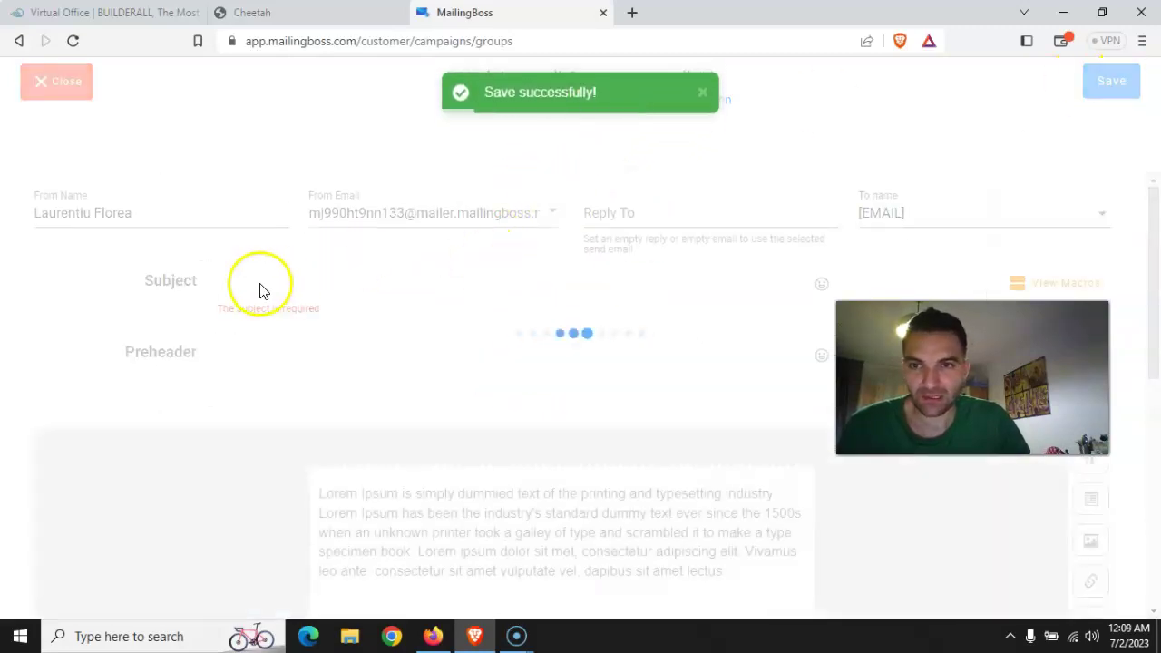
Set the subject to "Email 1" and replace the placeholder body text with the copied "Salut," message
{"action": "left_click", "coordinate": [263, 280]}
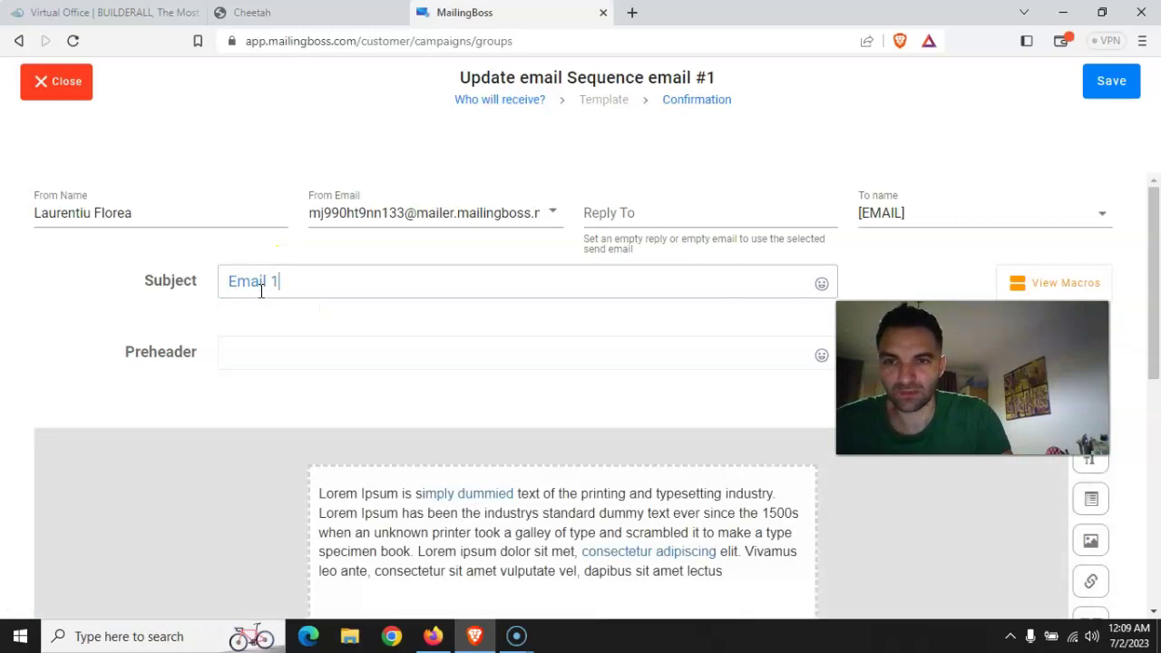
{"action": "scroll", "coordinate": [423, 420], "scroll_direction": "down", "scroll_amount": 2}
{"action": "left_click", "coordinate": [445, 375]}
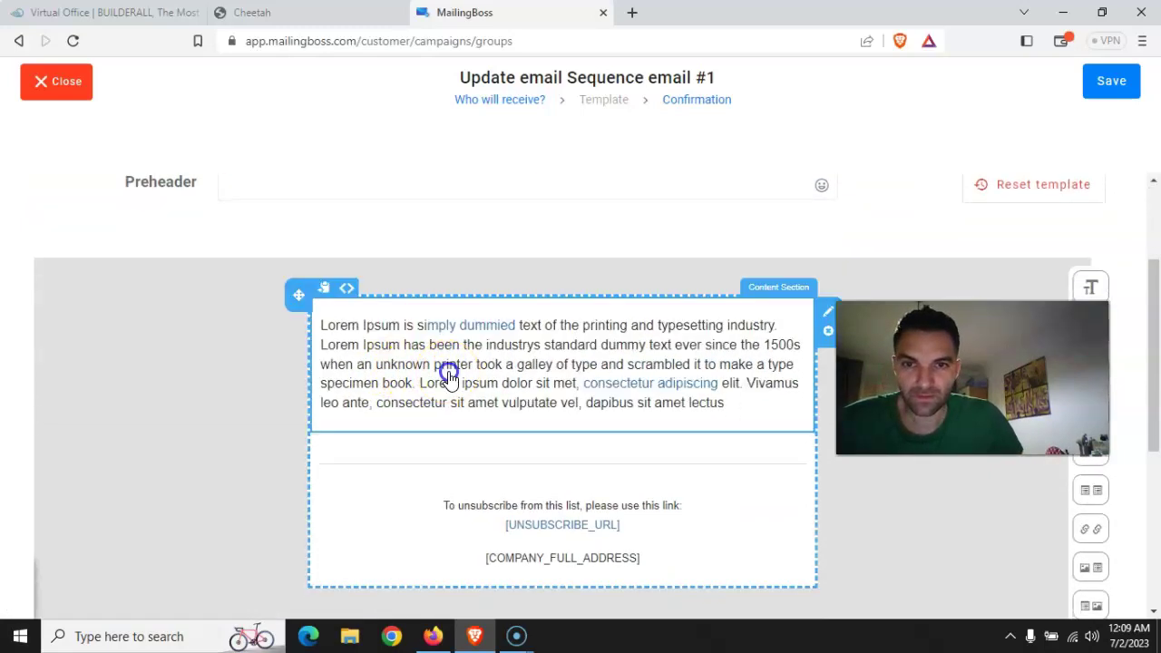
{"action": "triple_click", "coordinate": [506, 384]}
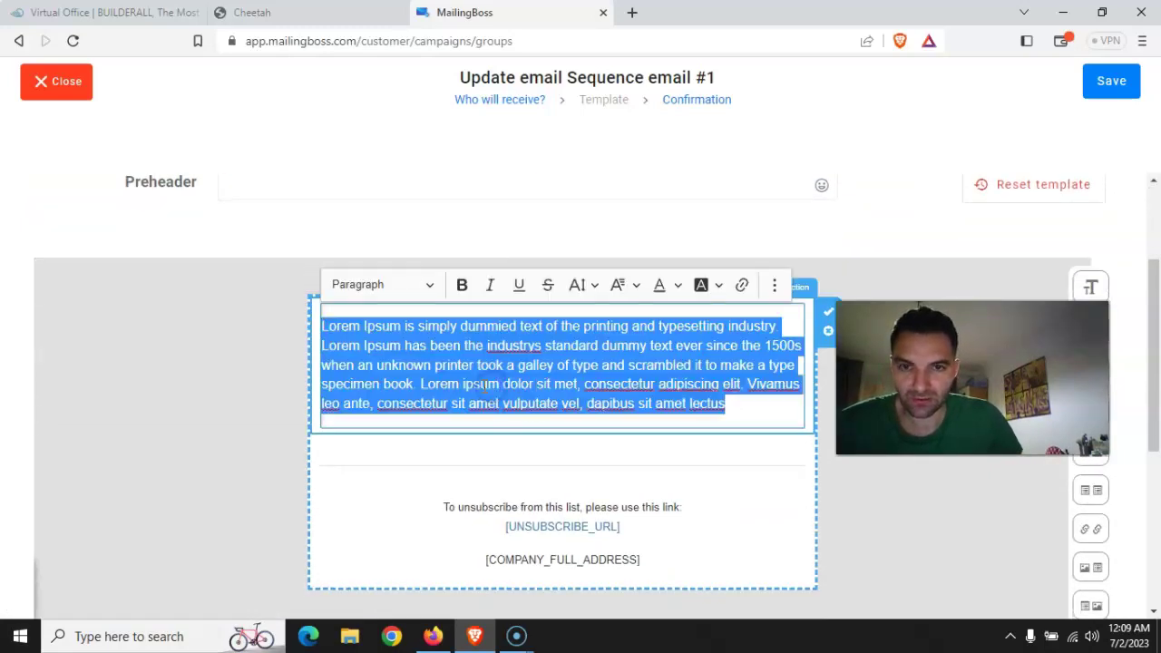
{"action": "key", "text": "ctrl+v"}
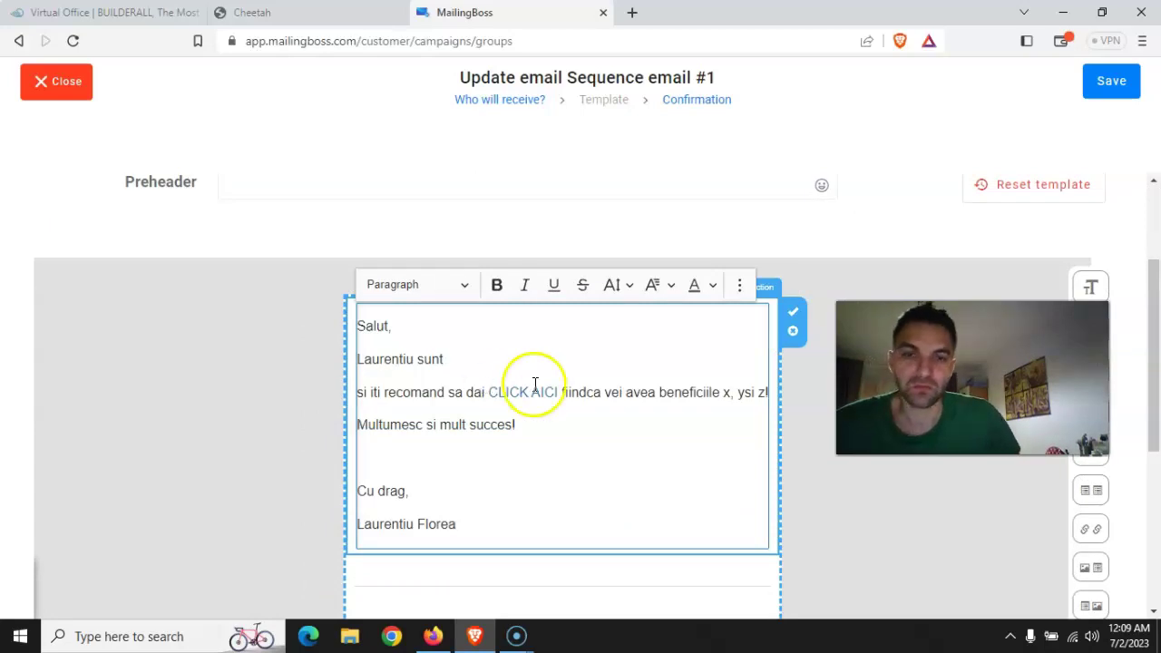
Change the footer's unsubscribe link text to [UNSUBSCRIBE/DEZABONARE] in this sequence email
{"action": "scroll", "coordinate": [535, 385], "scroll_direction": "down", "scroll_amount": 3}
{"action": "left_click", "coordinate": [679, 396]}
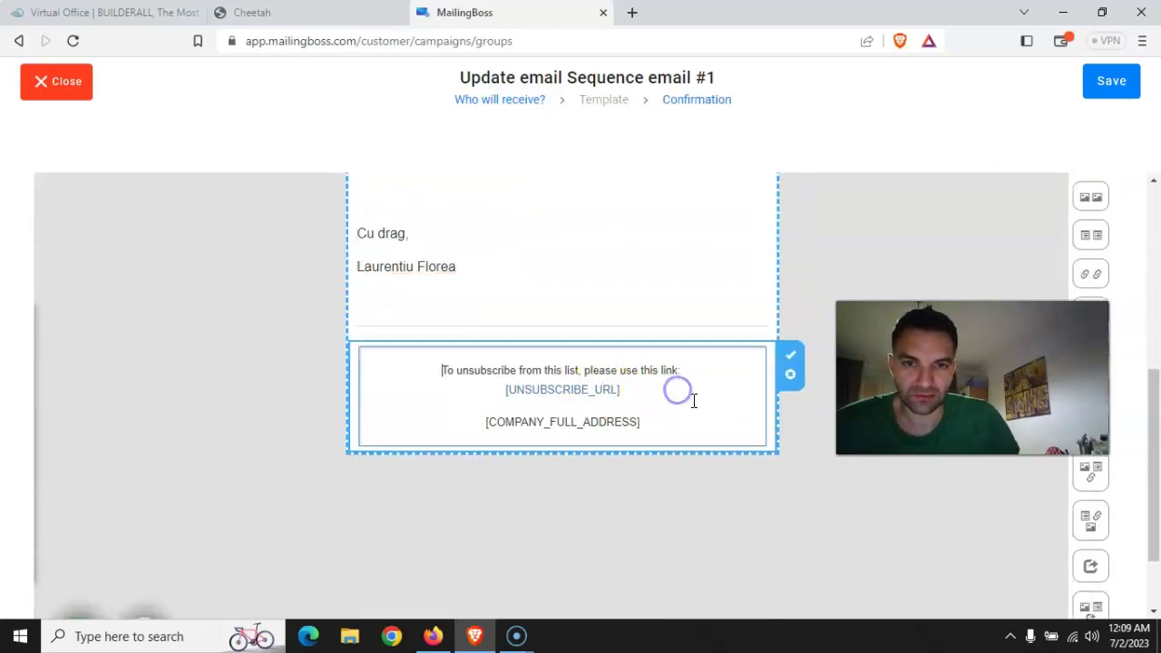
{"action": "left_click", "coordinate": [680, 391]}
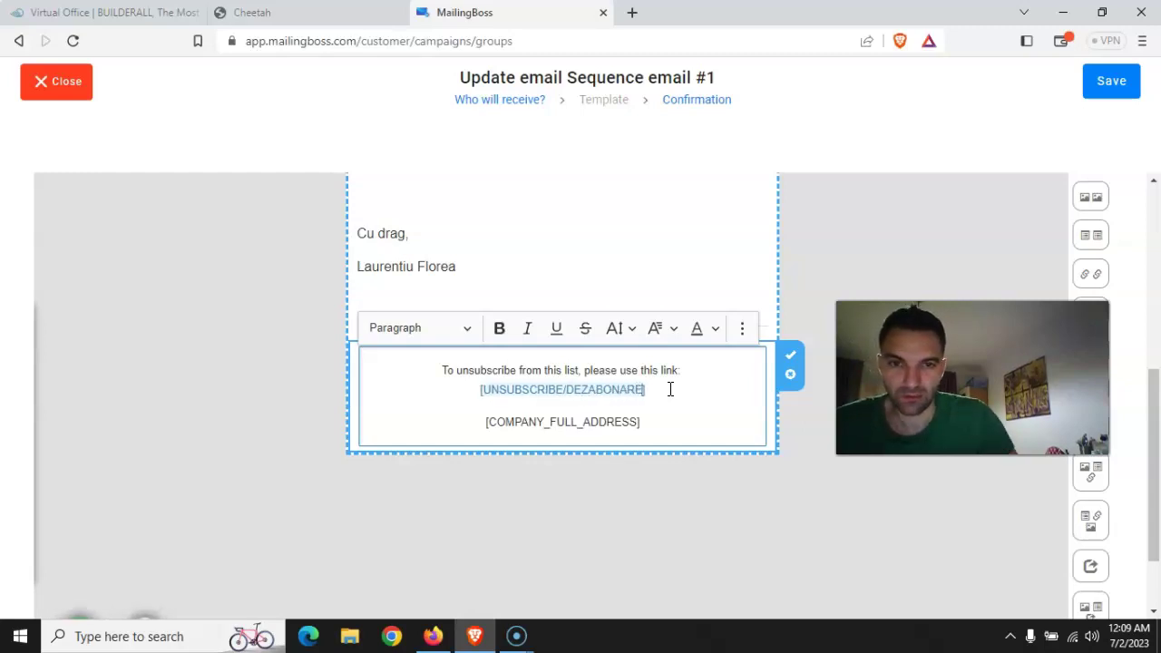
Choose the sender's own-domain address as From Email, fill in the reply-to address, and save the template
{"action": "scroll", "coordinate": [363, 306], "scroll_direction": "up", "scroll_amount": 5}
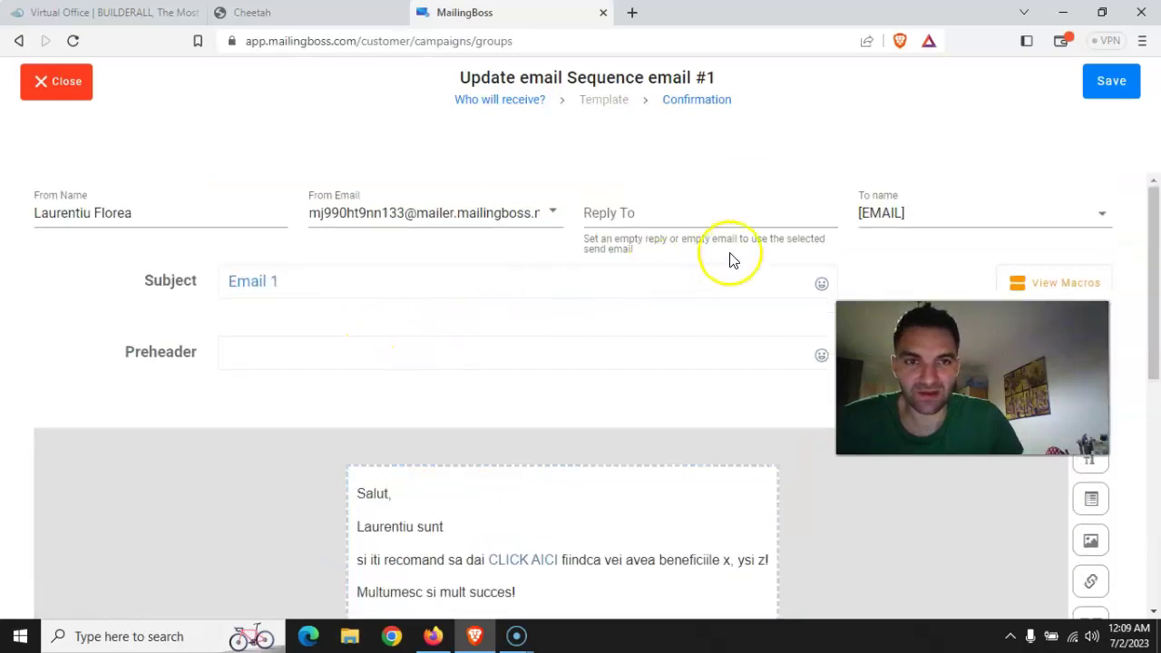
{"action": "left_click", "coordinate": [551, 212]}
{"action": "left_click", "coordinate": [436, 315]}
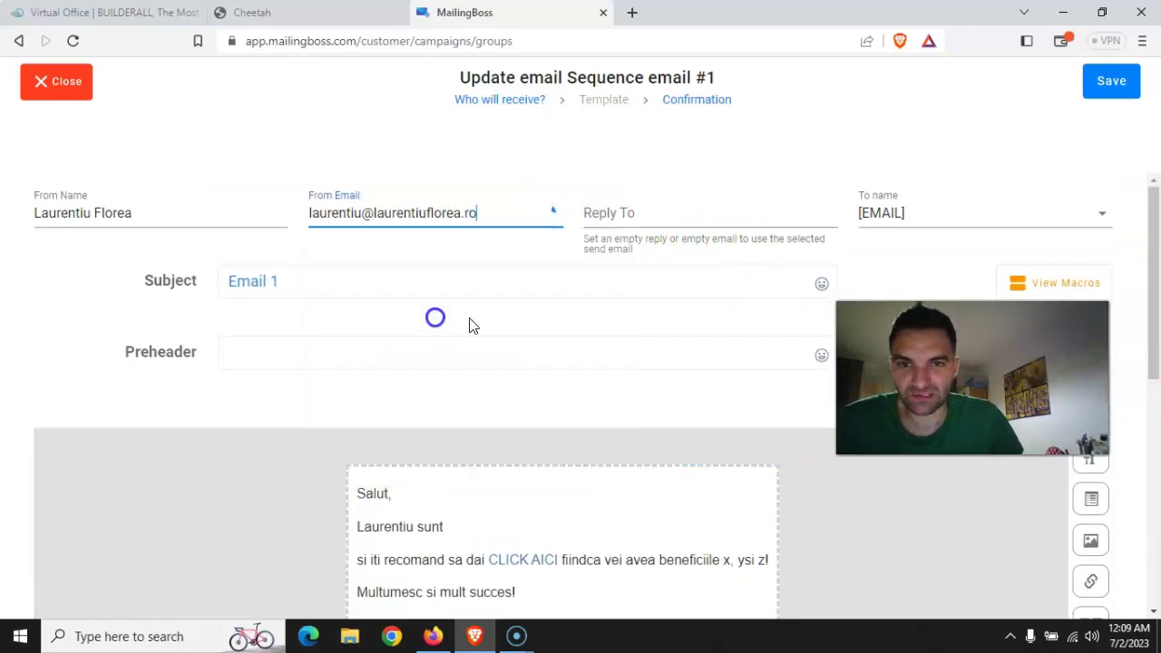
{"action": "left_click", "coordinate": [664, 335]}
{"action": "left_click", "coordinate": [714, 221]}
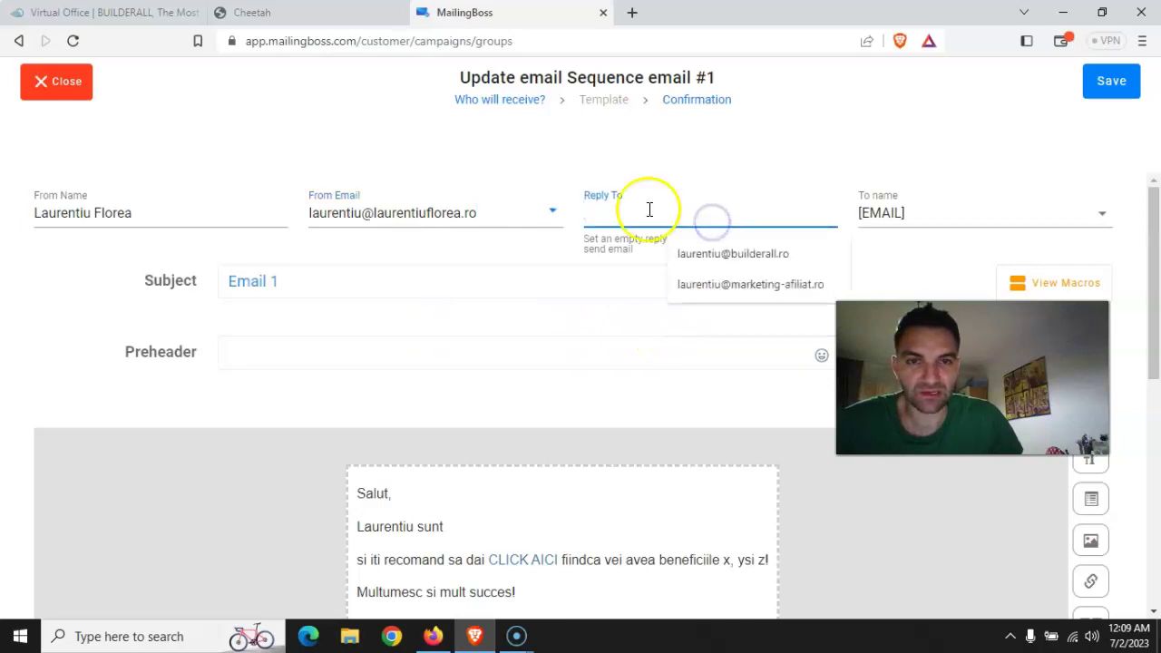
{"action": "left_click", "coordinate": [672, 245]}
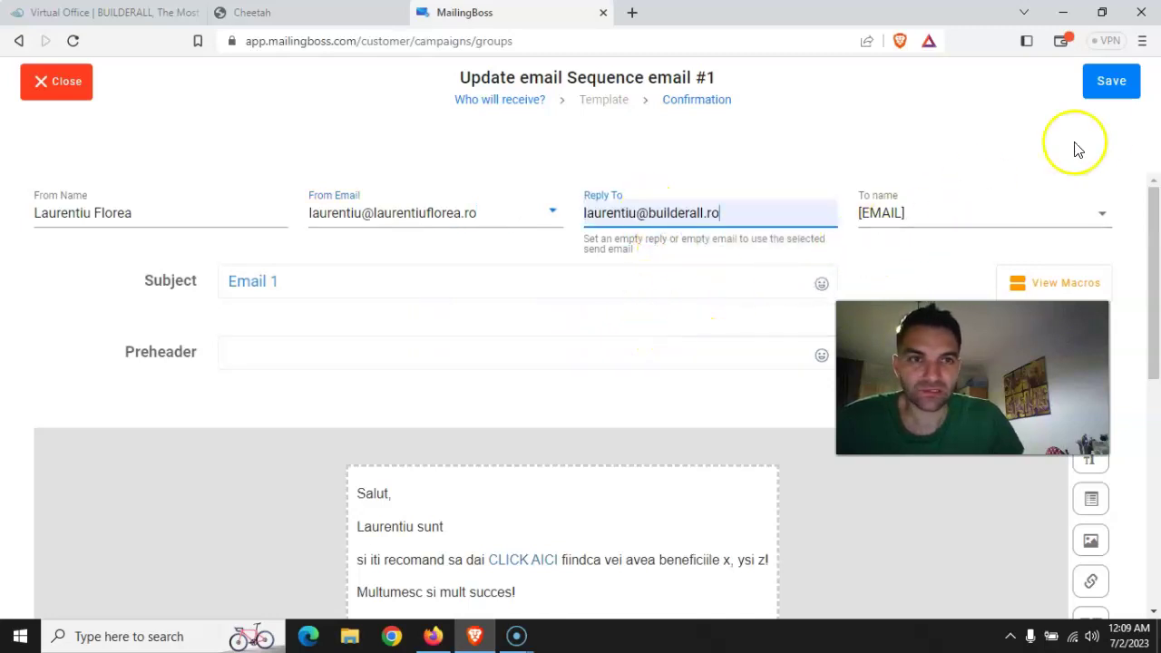
{"action": "left_click", "coordinate": [1113, 81]}
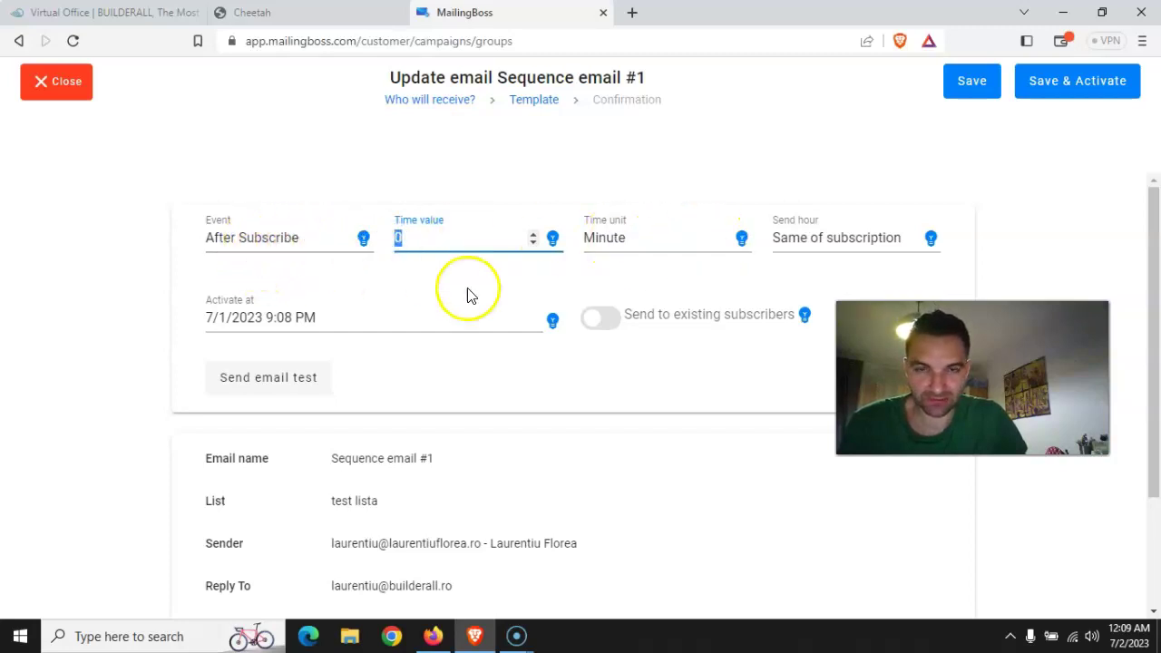
Examine the time value and time unit settings of the email's delivery schedule, and return to its template
{"action": "left_click", "coordinate": [550, 238]}
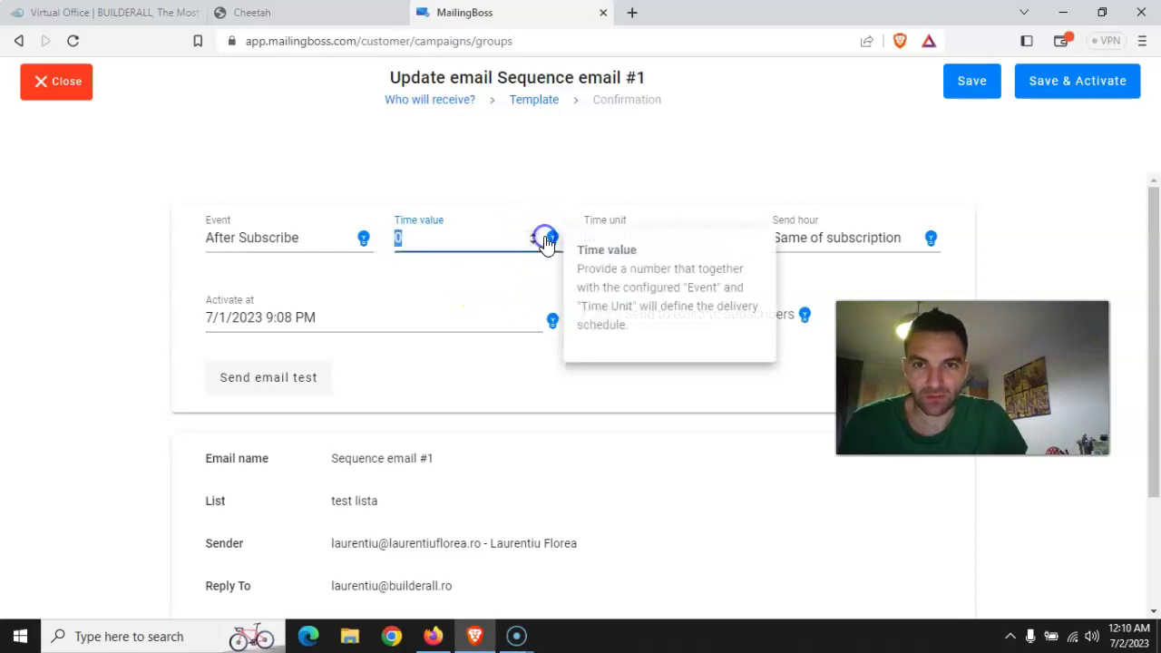
{"action": "left_click", "coordinate": [535, 239]}
{"action": "left_click", "coordinate": [534, 238]}
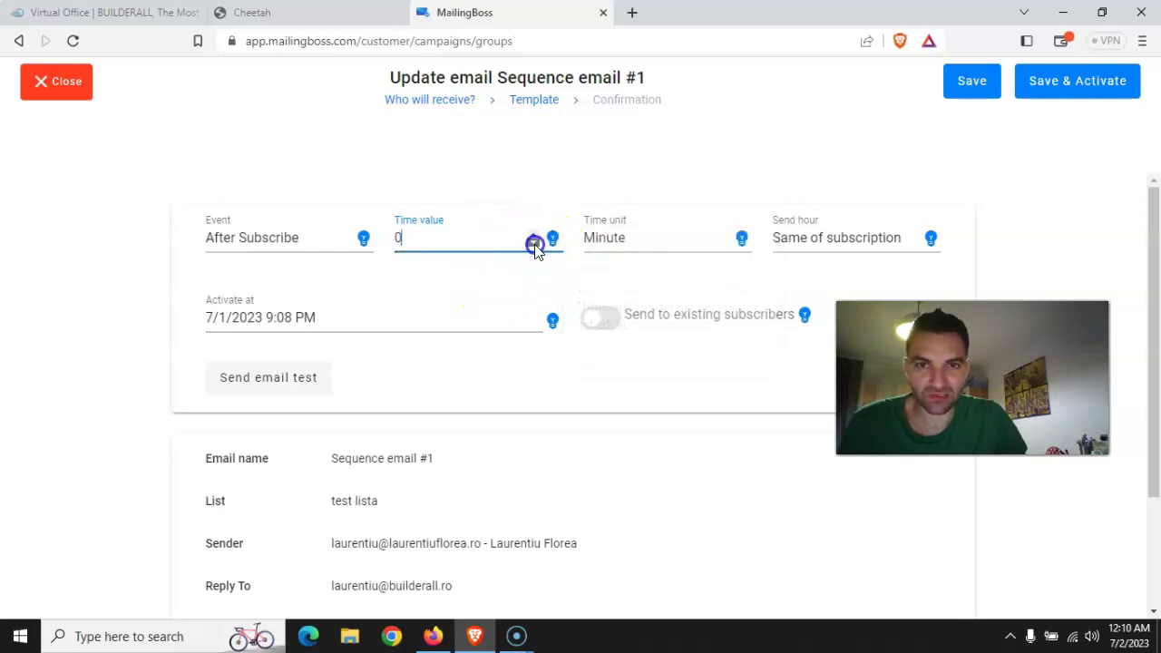
{"action": "left_click", "coordinate": [682, 250]}
{"action": "left_click", "coordinate": [512, 292]}
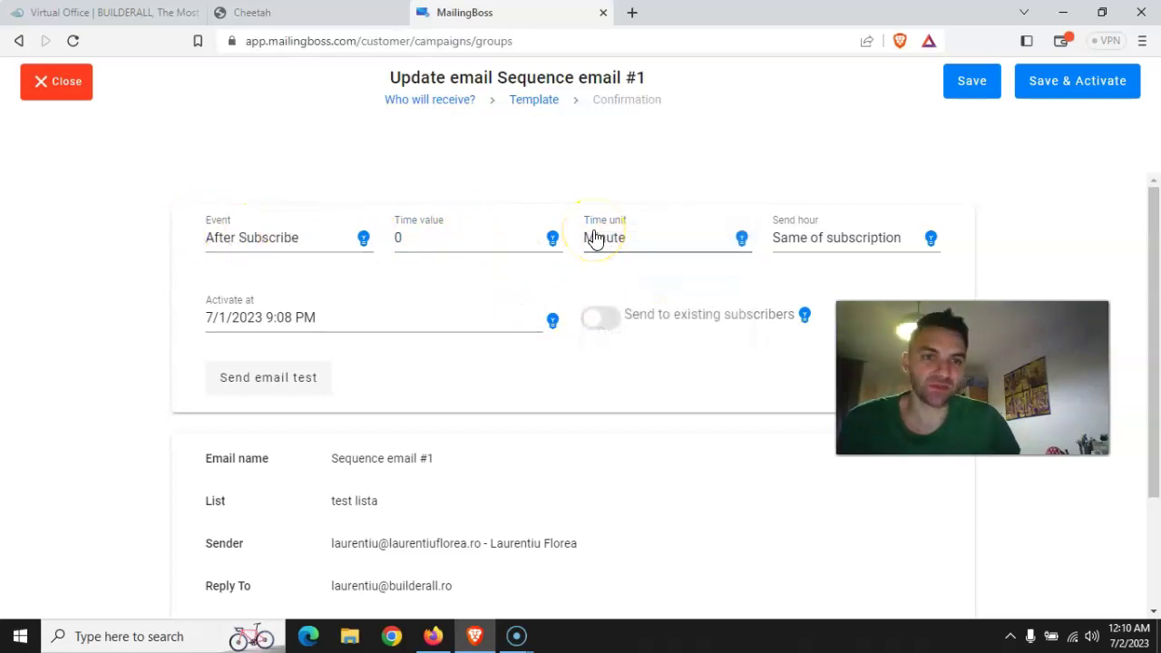
{"action": "left_click", "coordinate": [549, 103]}
{"action": "mouse_move", "coordinate": [423, 496]}
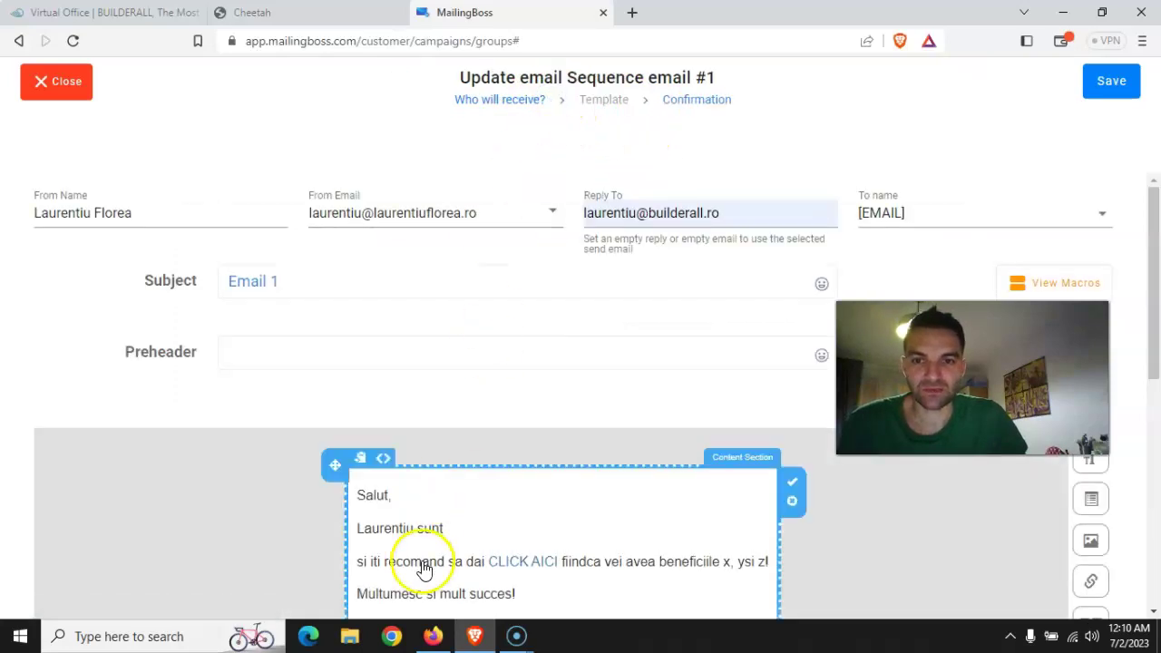
Extend the message's introduction line with ", iar acesta este ptimu email!" and save Sequence email #1 without activating it
{"action": "left_click", "coordinate": [459, 532]}
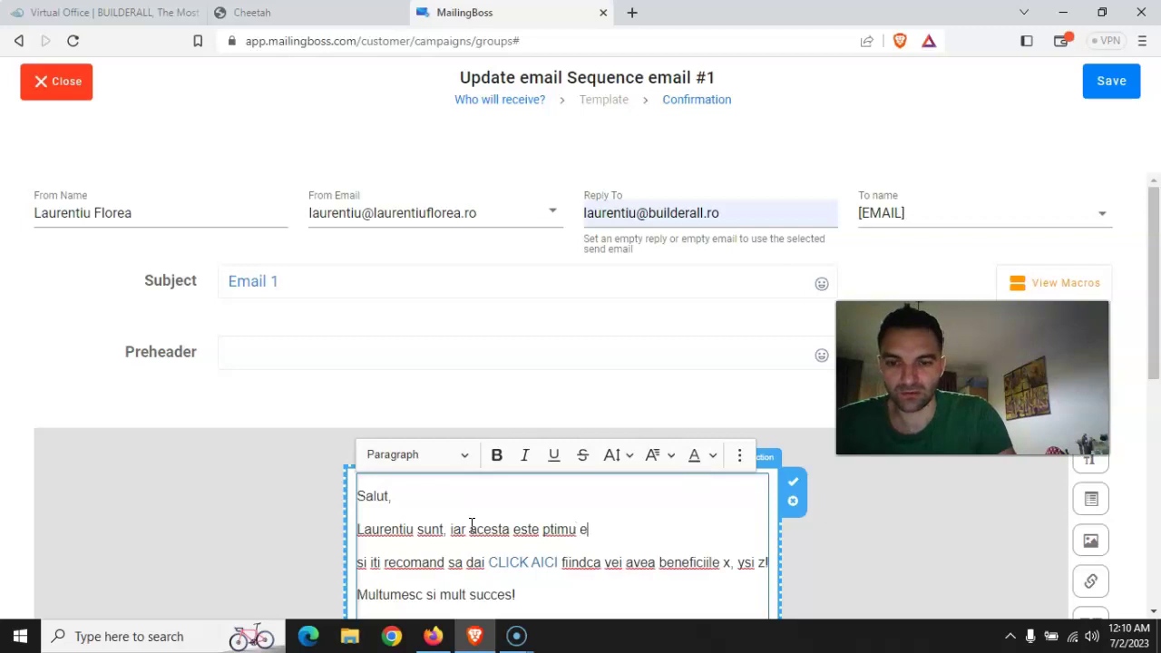
{"action": "left_click", "coordinate": [1123, 89]}
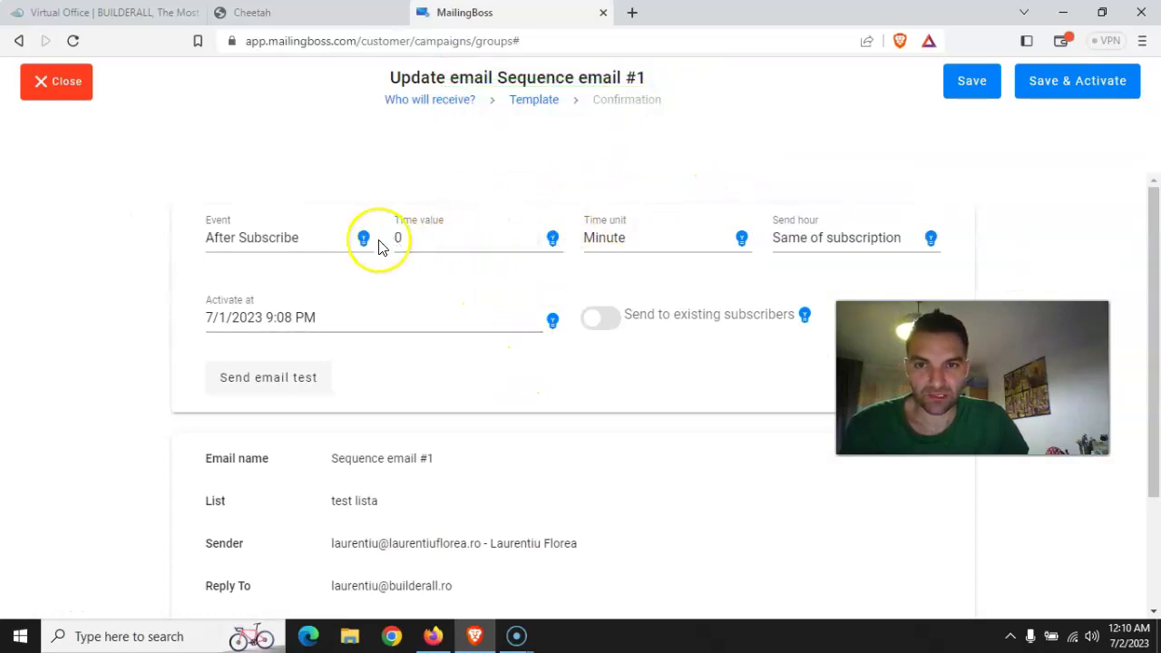
{"action": "left_click", "coordinate": [980, 91]}
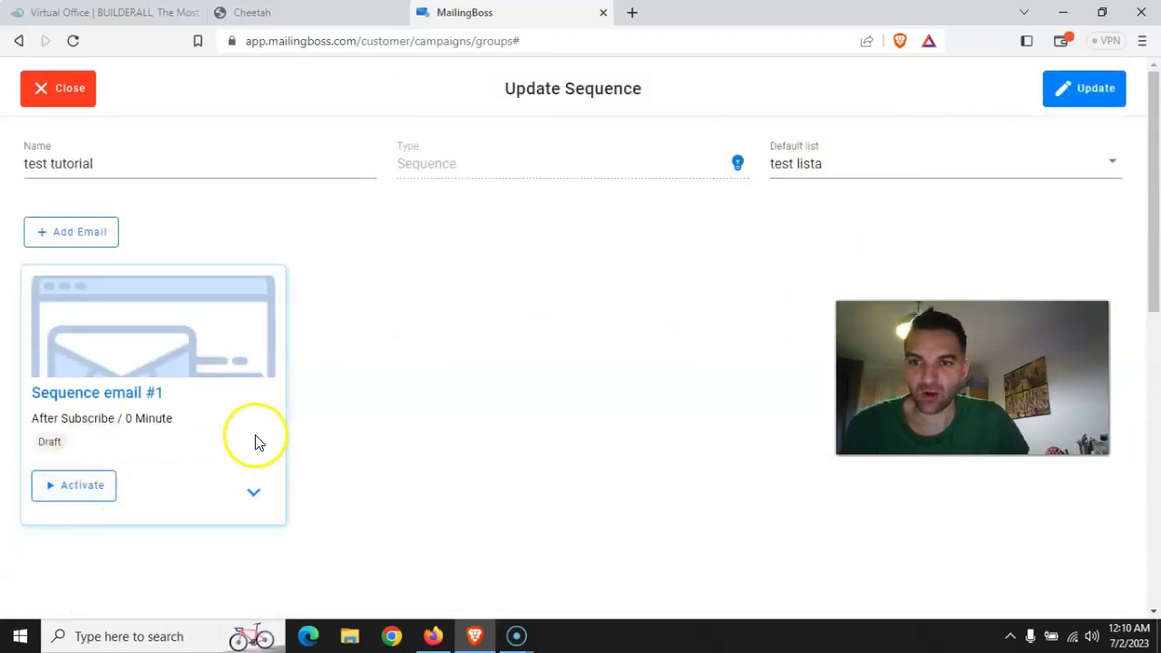
Duplicate Sequence email #1 within the test tutorial sequence
{"action": "left_click", "coordinate": [80, 237]}
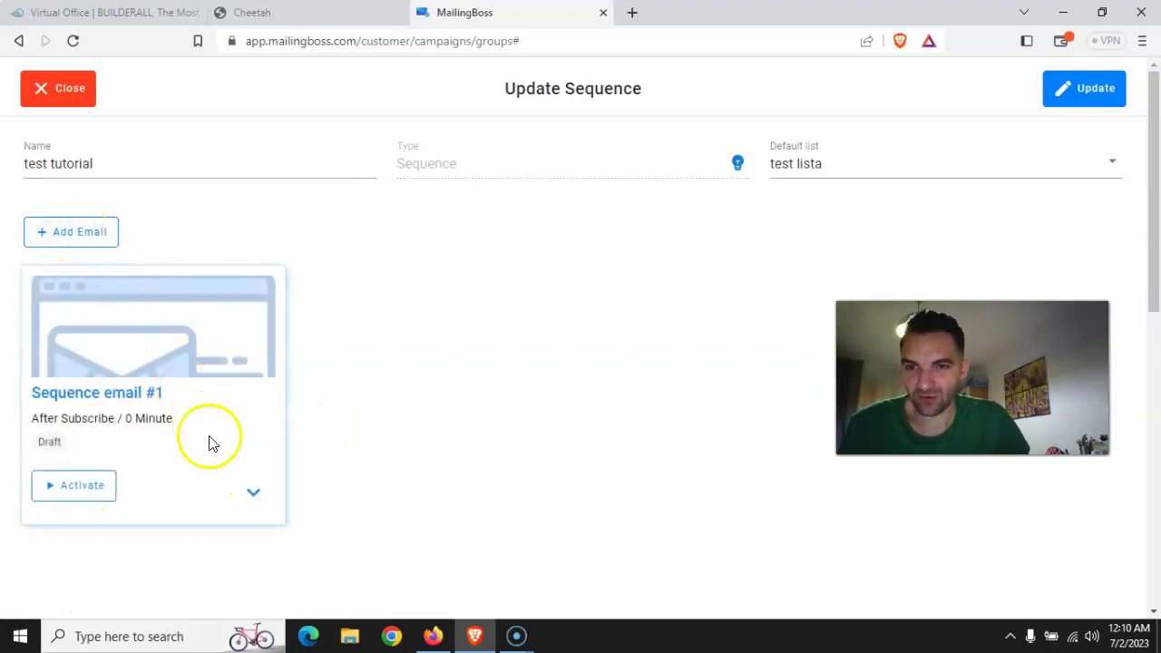
{"action": "left_click", "coordinate": [254, 499]}
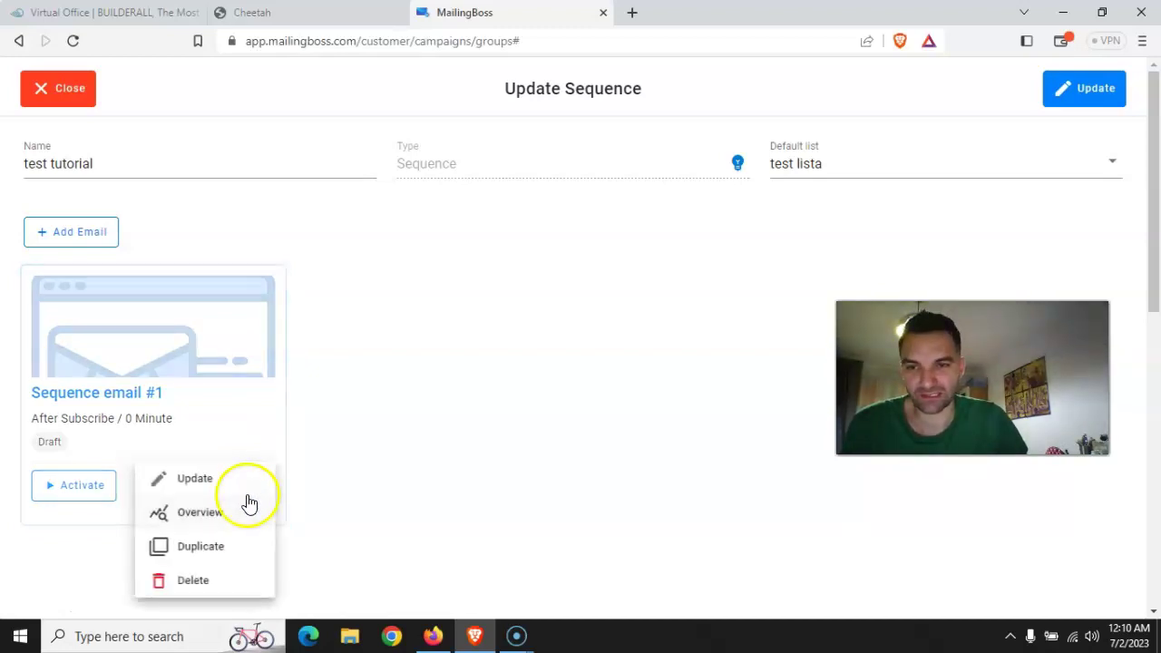
{"action": "left_click", "coordinate": [204, 546]}
{"action": "left_click", "coordinate": [254, 549]}
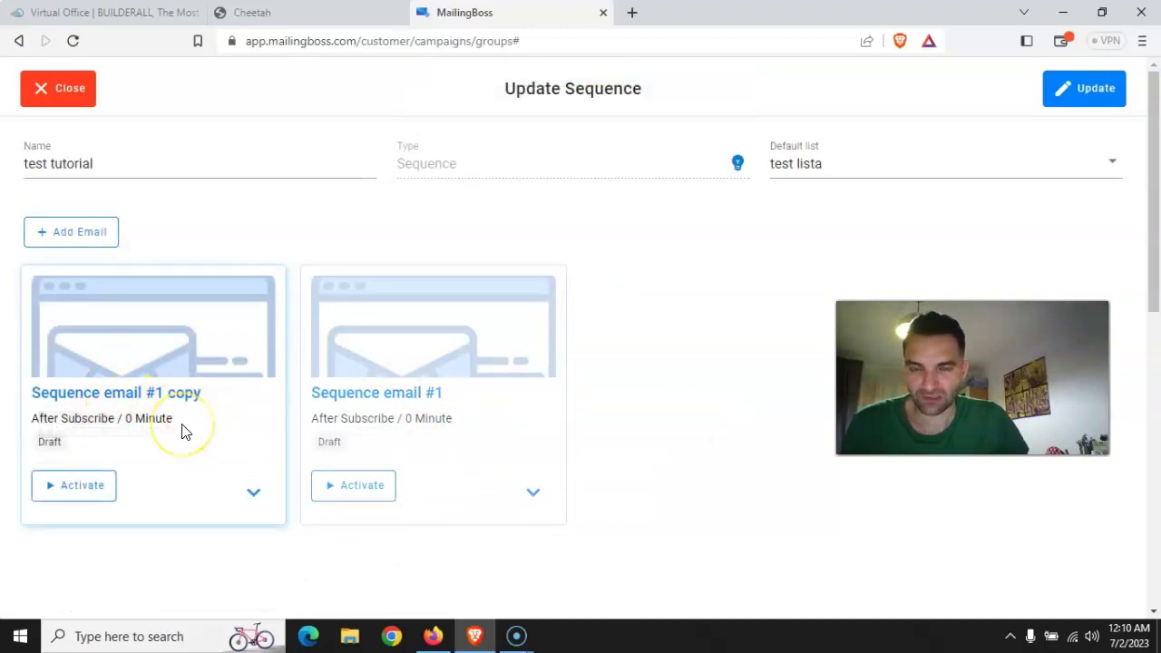
Open Sequence email #1 copy for editing, keep its recipient settings, and set its subject to "Email 2"
{"action": "left_click", "coordinate": [250, 498]}
{"action": "left_click", "coordinate": [202, 481]}
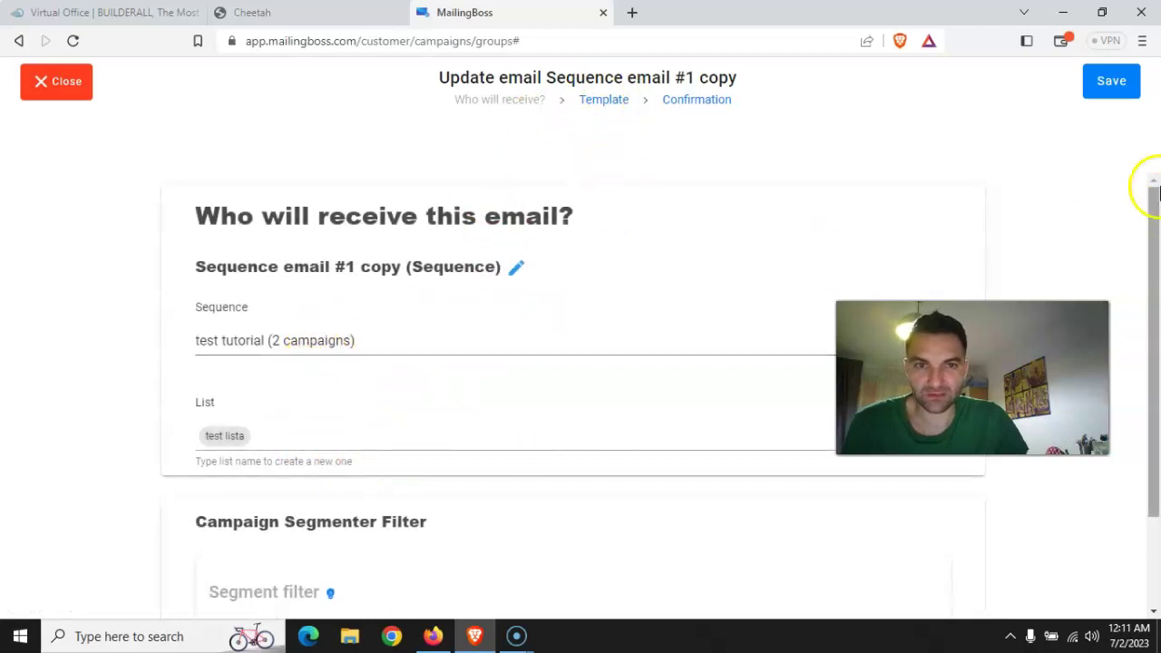
{"action": "left_click", "coordinate": [1122, 90]}
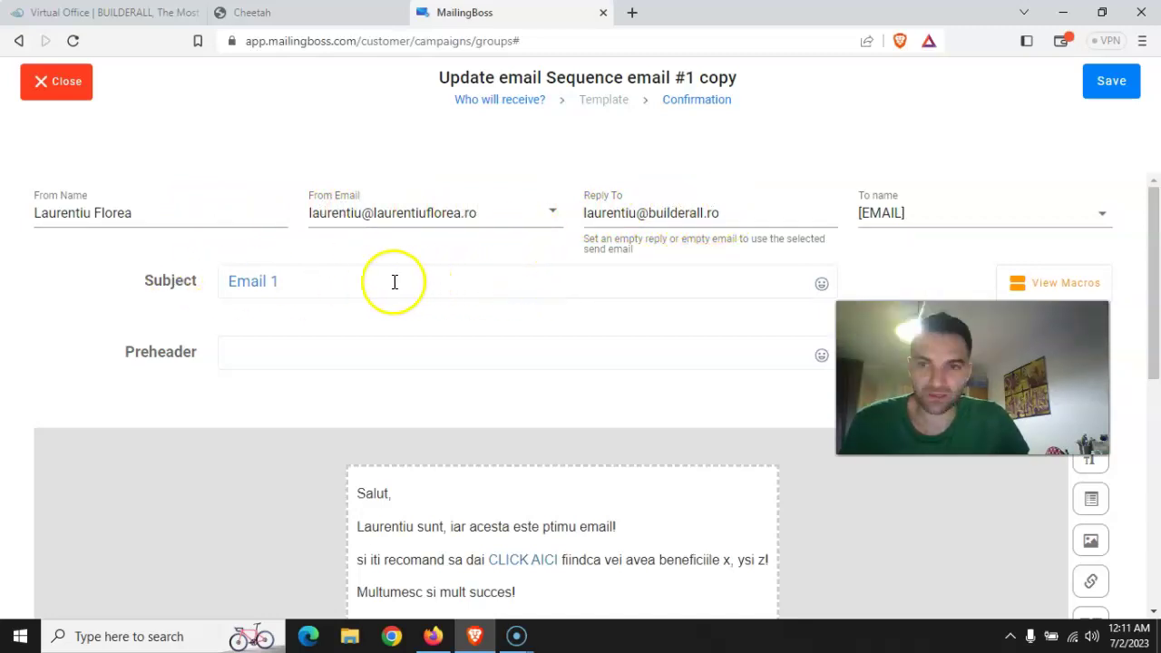
{"action": "left_click", "coordinate": [333, 276]}
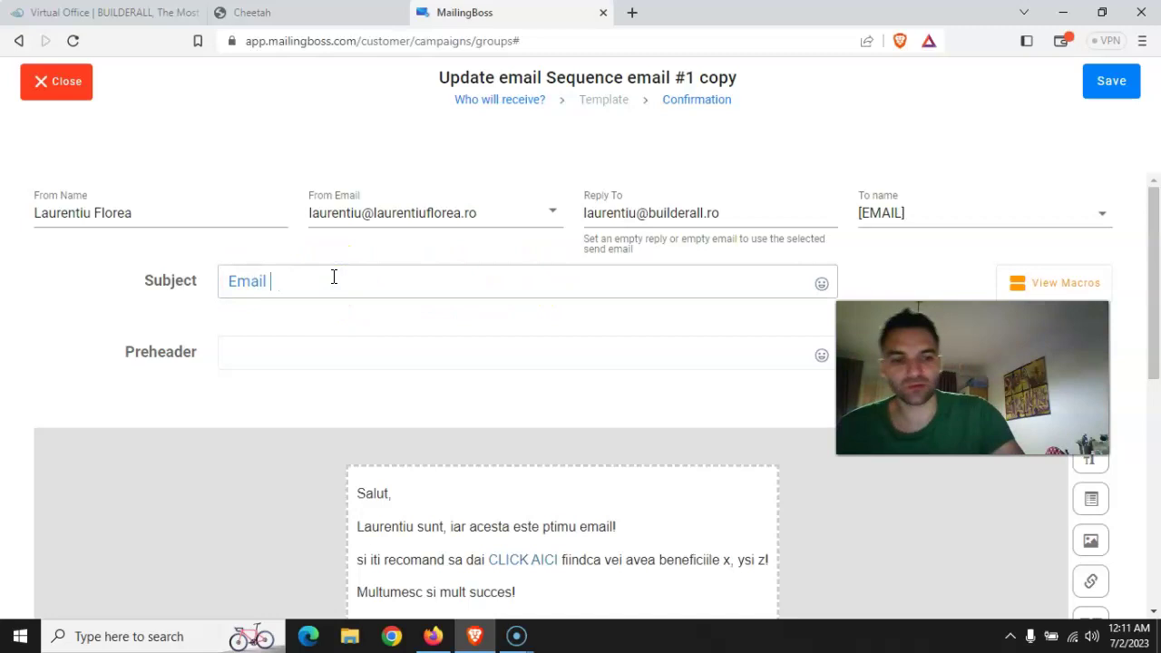
{"action": "left_click", "coordinate": [405, 343]}
Replace "ptimu" with "al 2 lea" in the message's introduction line and save the template
{"action": "scroll", "coordinate": [405, 336], "scroll_direction": "down", "scroll_amount": 2}
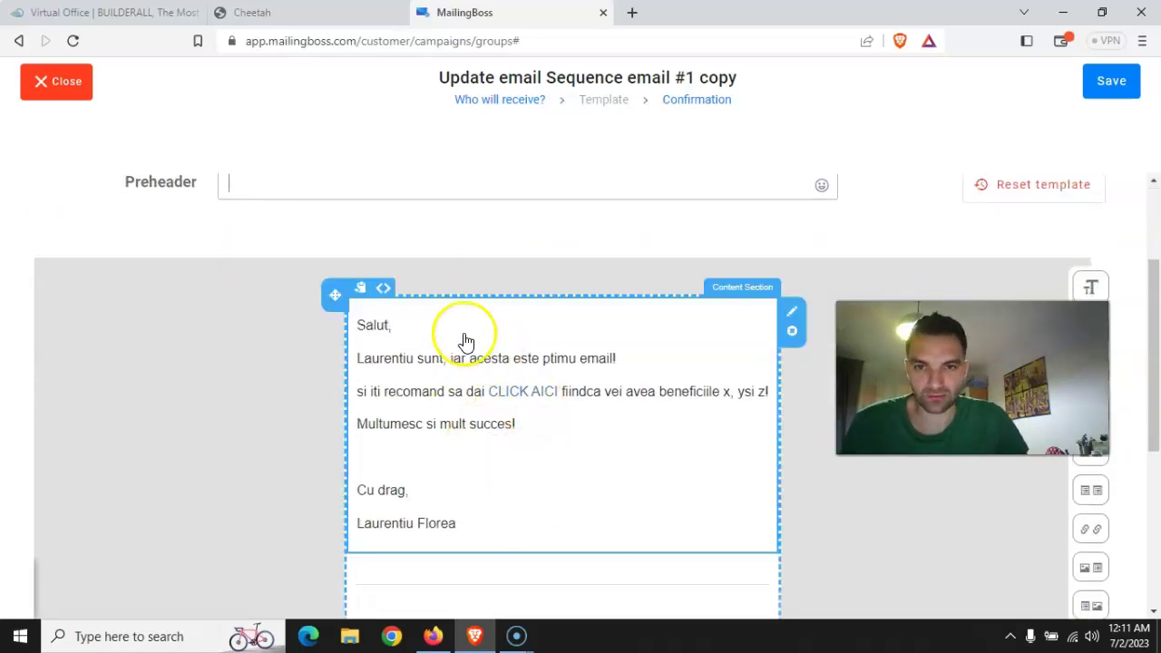
{"action": "left_click", "coordinate": [460, 334]}
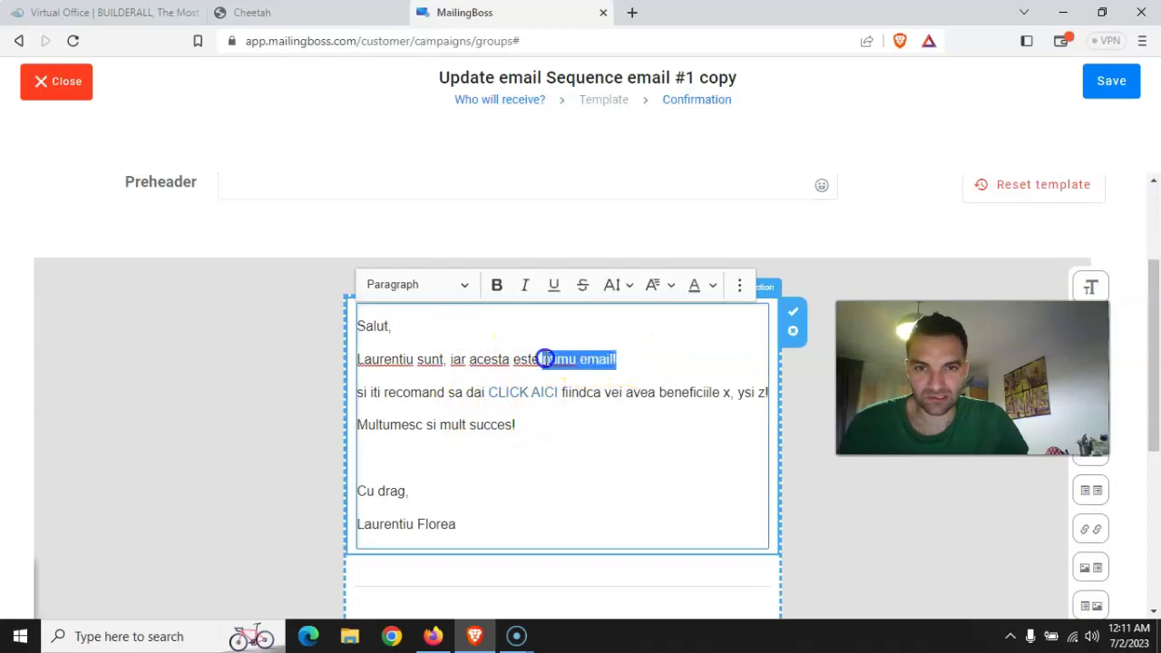
{"action": "type", "text": "al 2 lea"}
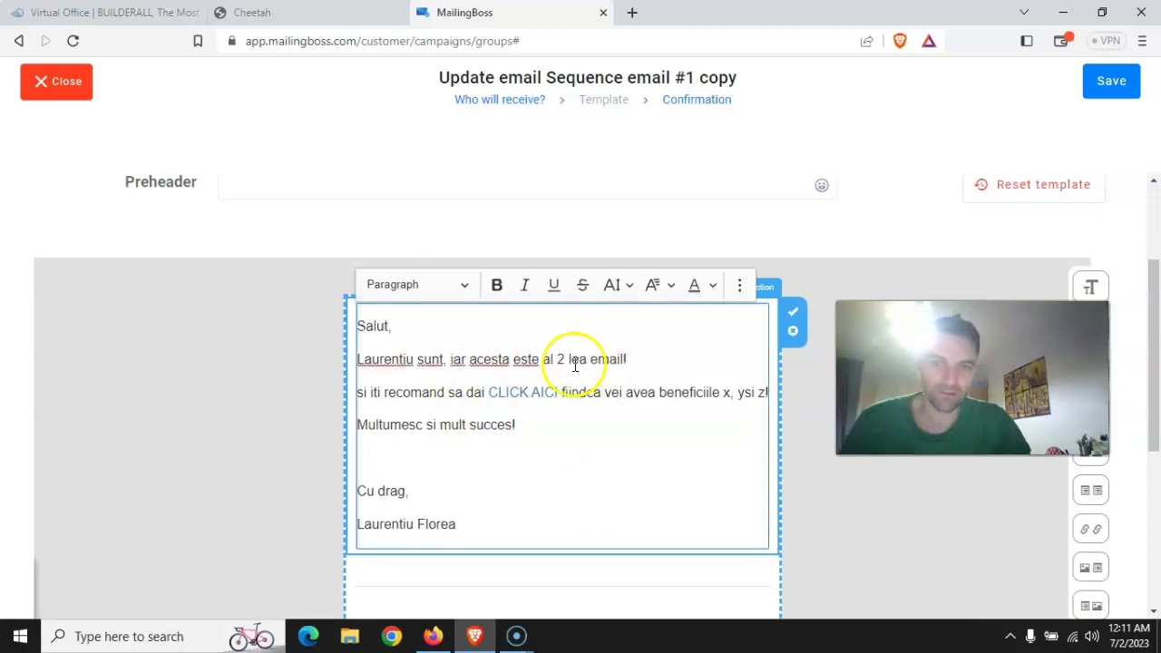
{"action": "left_click", "coordinate": [1100, 86]}
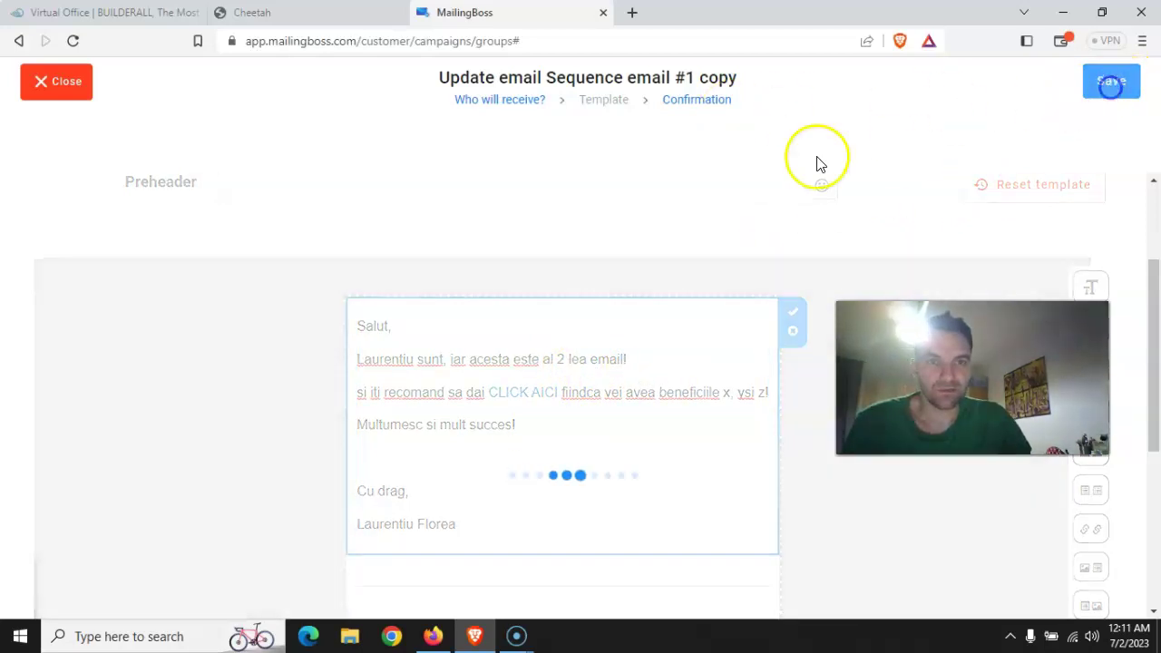
{"action": "left_click", "coordinate": [699, 104]}
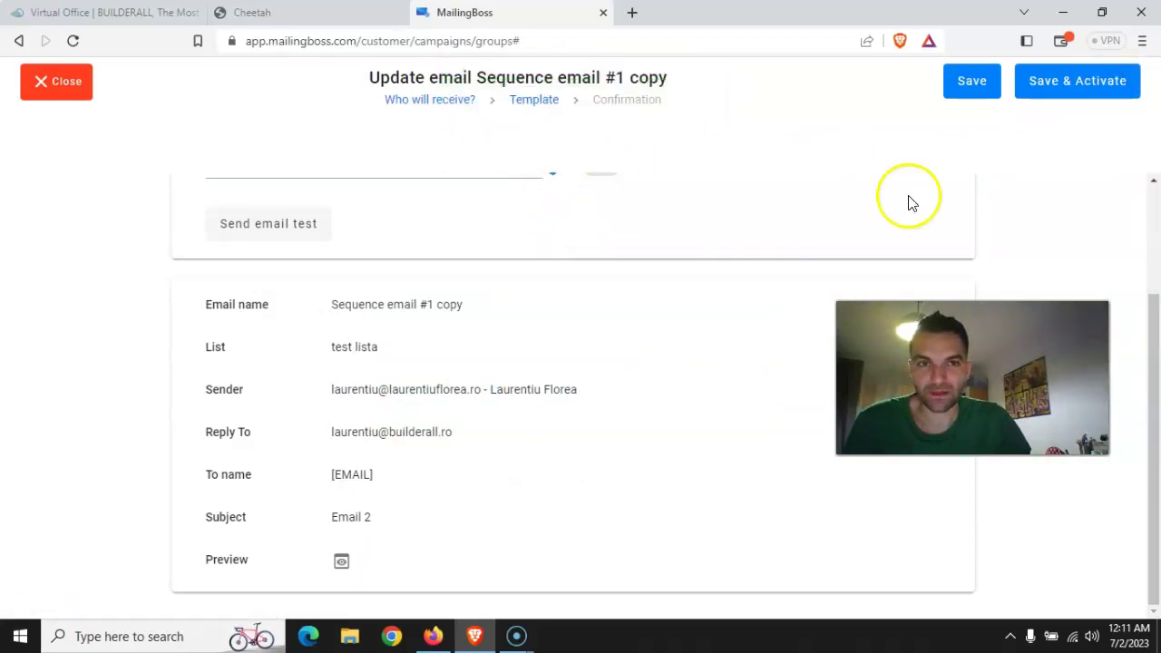
Schedule the second email for 1 Day after subscribing and save it without activating
{"action": "scroll", "coordinate": [370, 263], "scroll_direction": "up", "scroll_amount": 3}
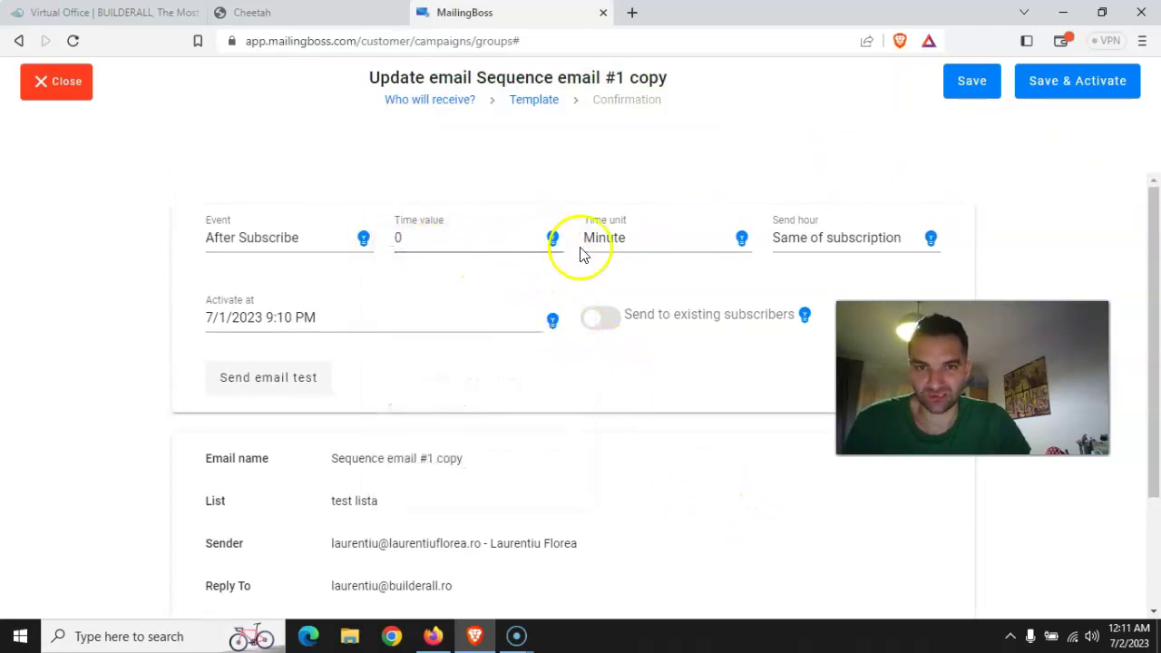
{"action": "left_click", "coordinate": [666, 247]}
{"action": "left_click", "coordinate": [630, 333]}
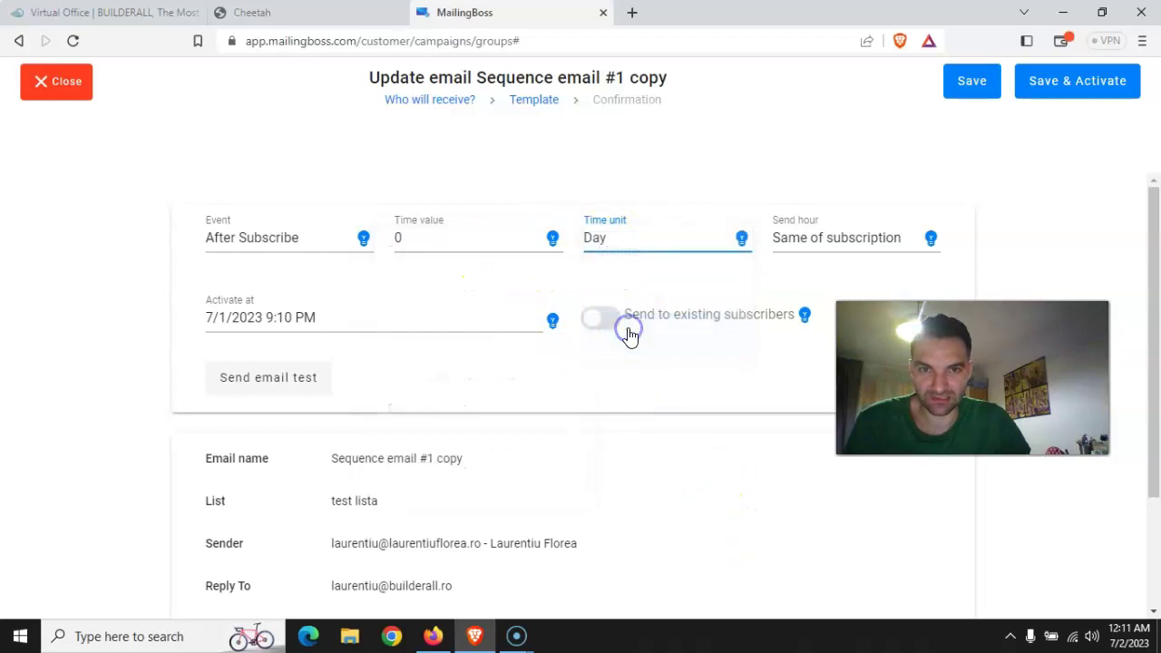
{"action": "left_click", "coordinate": [438, 238]}
{"action": "left_click", "coordinate": [533, 234]}
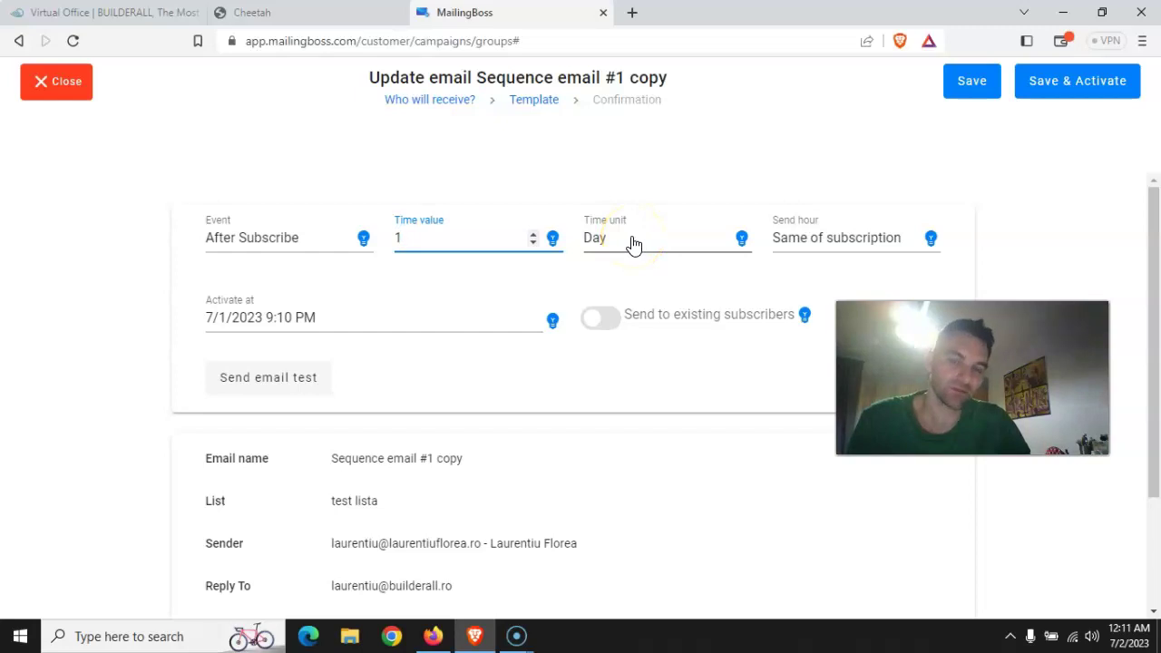
{"action": "left_click", "coordinate": [975, 84]}
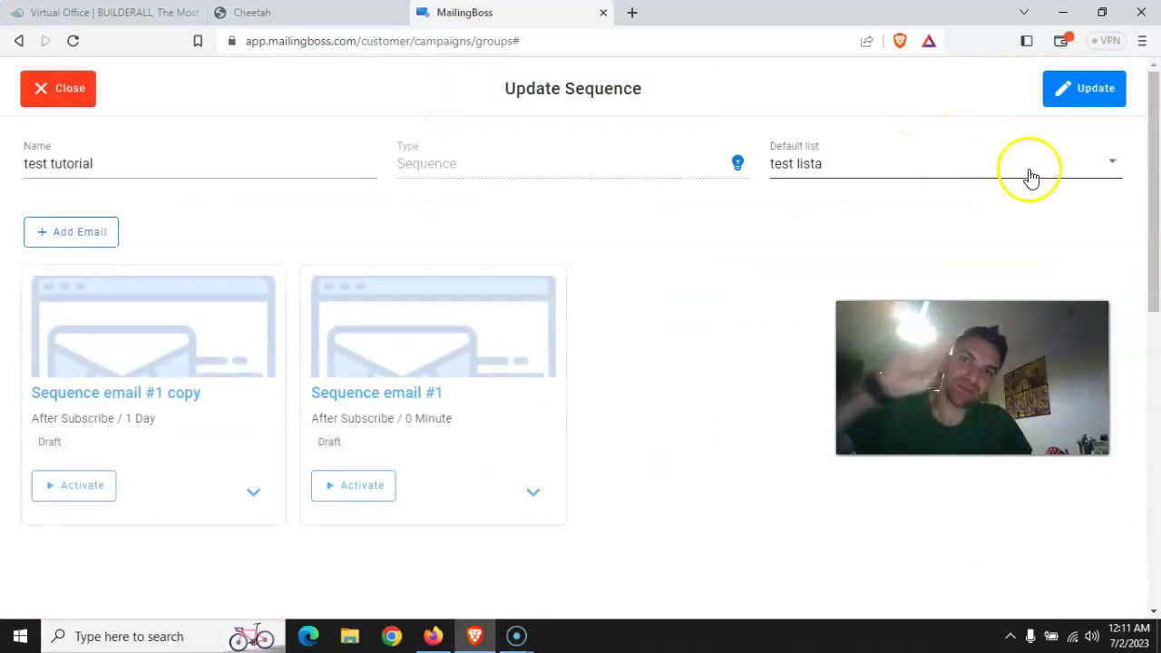
Duplicate Sequence email #1 copy to add a third email to the sequence
{"action": "left_click", "coordinate": [535, 494]}
{"action": "left_click", "coordinate": [537, 497]}
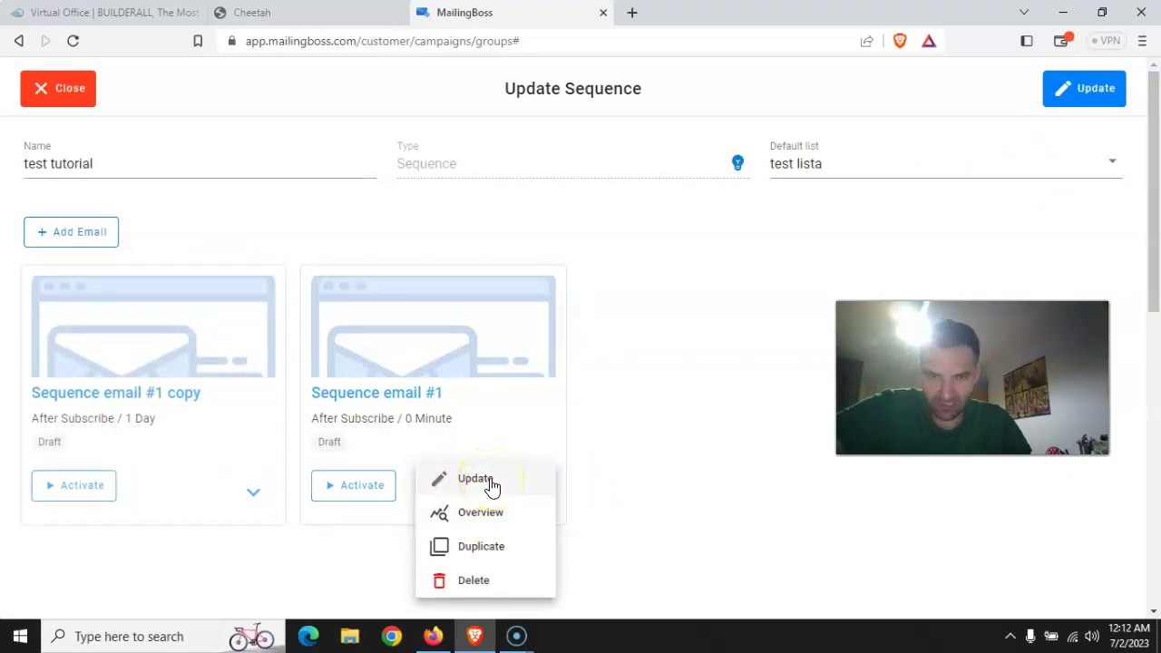
{"action": "left_click", "coordinate": [492, 550]}
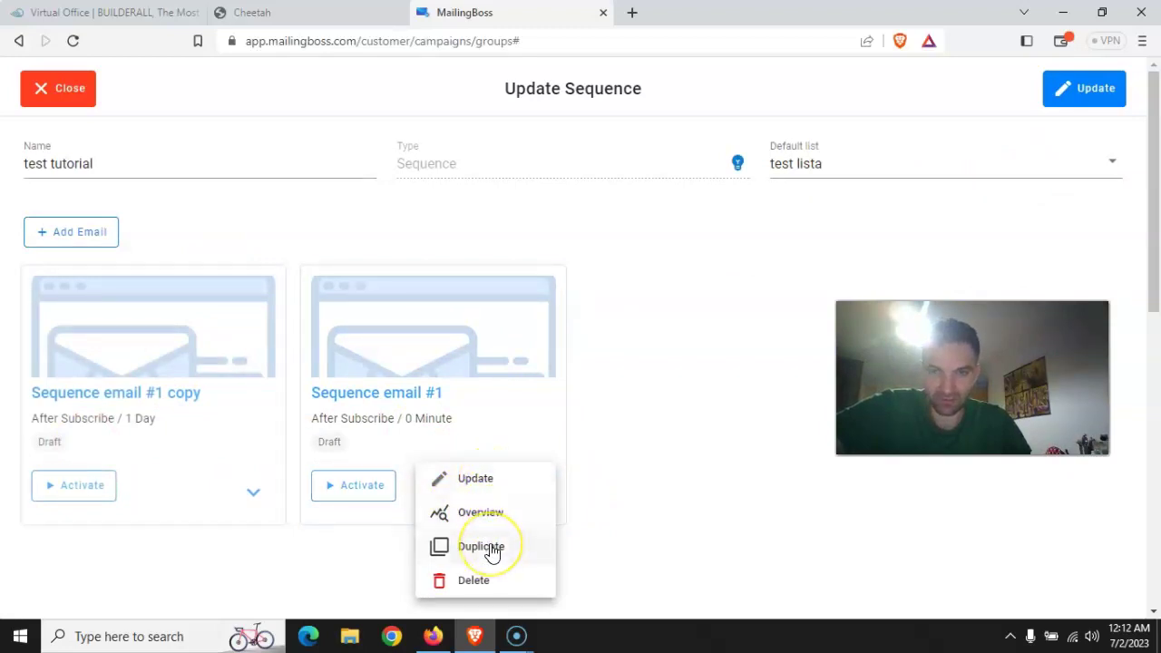
{"action": "left_click", "coordinate": [254, 494]}
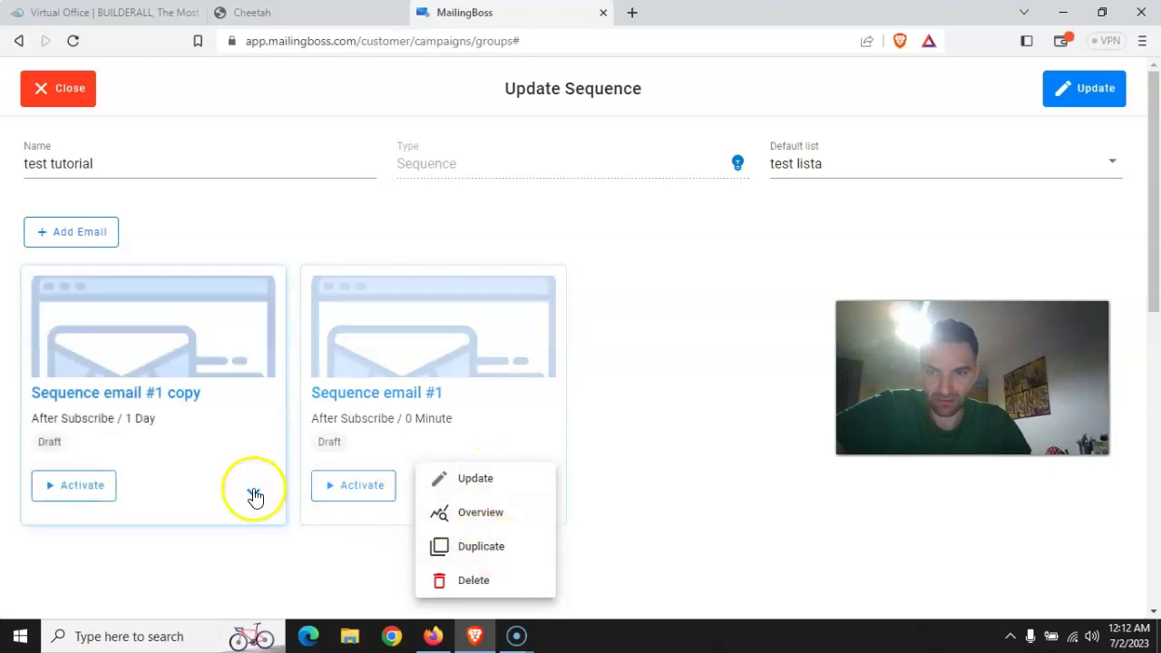
{"action": "left_click", "coordinate": [205, 525]}
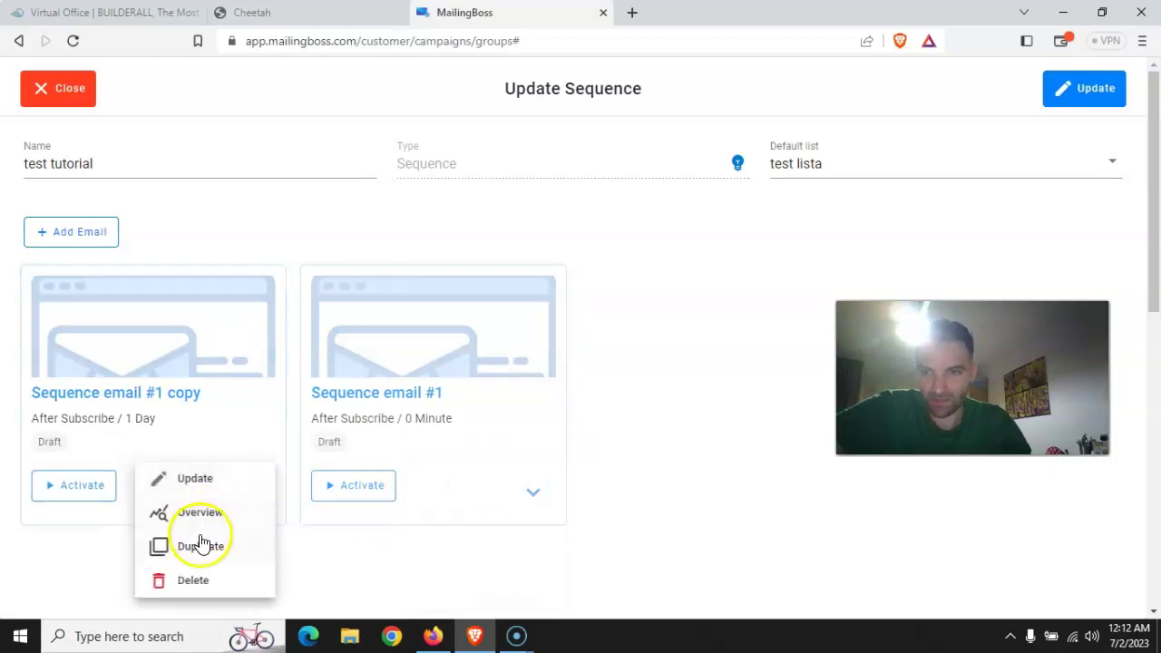
{"action": "left_click", "coordinate": [197, 550]}
{"action": "left_click", "coordinate": [197, 550]}
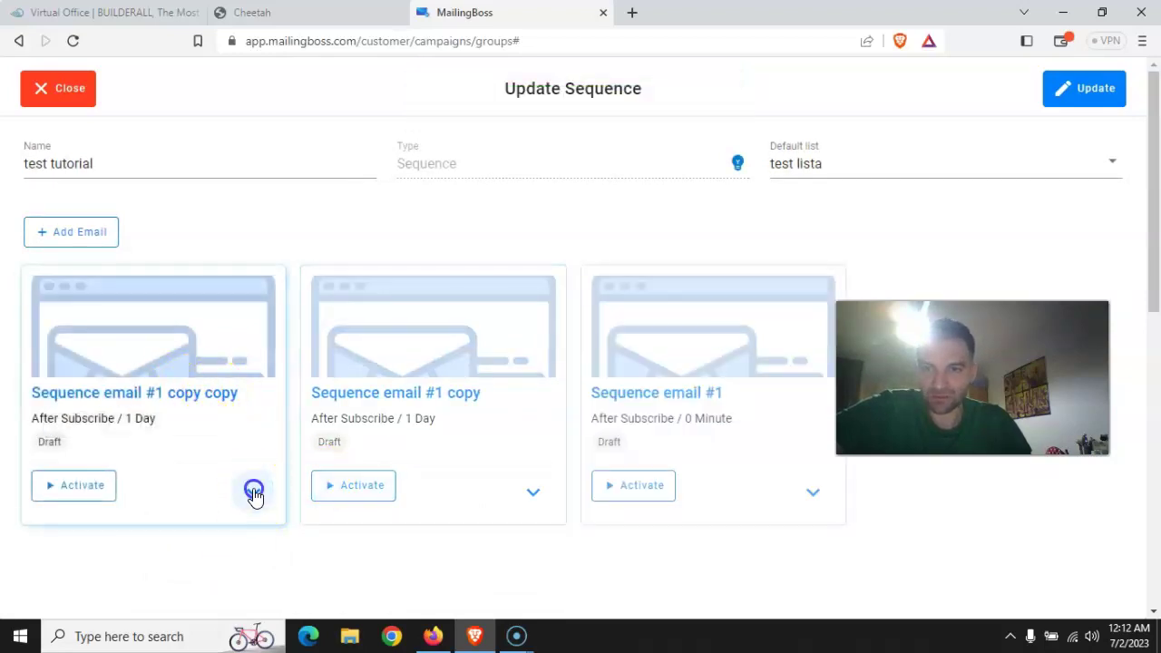
Open Sequence email #1 copy copy for editing, keep its recipient settings, and set its subject to "Email 3"
{"action": "left_click", "coordinate": [254, 495]}
{"action": "left_click", "coordinate": [210, 483]}
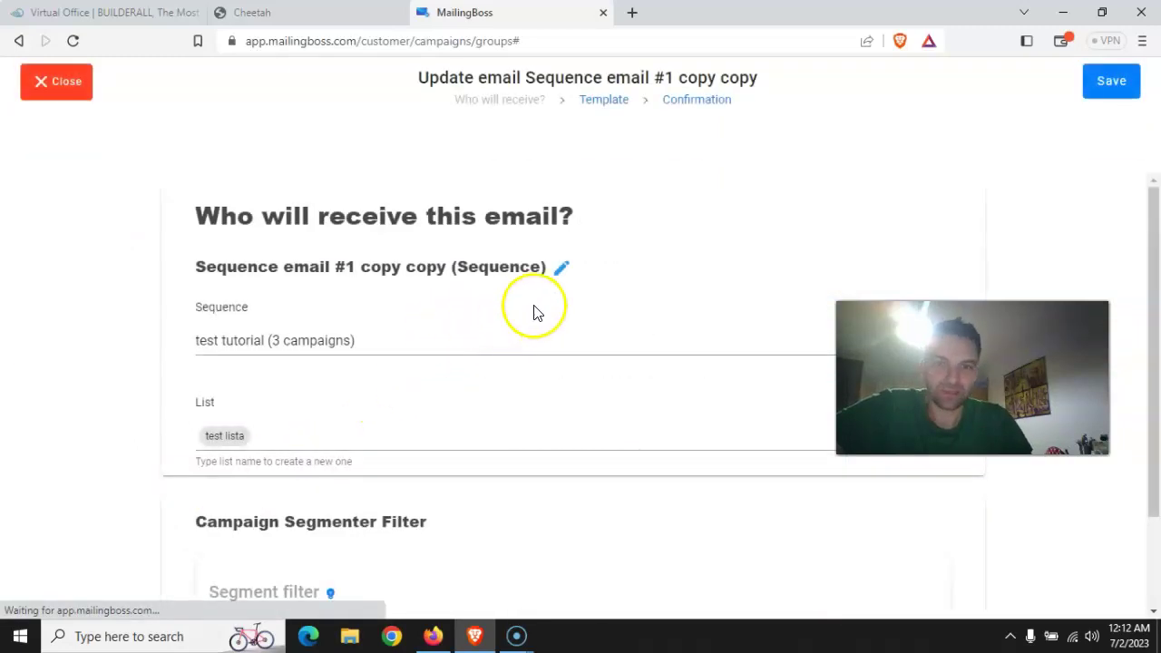
{"action": "left_click", "coordinate": [1121, 84]}
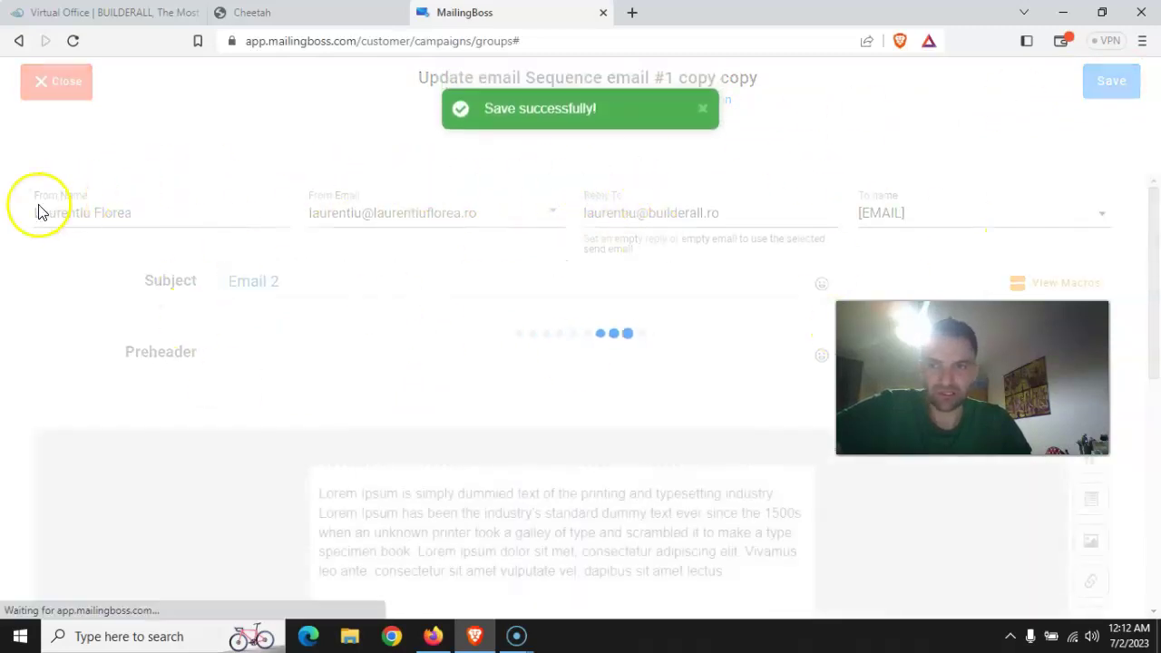
{"action": "left_click", "coordinate": [302, 282]}
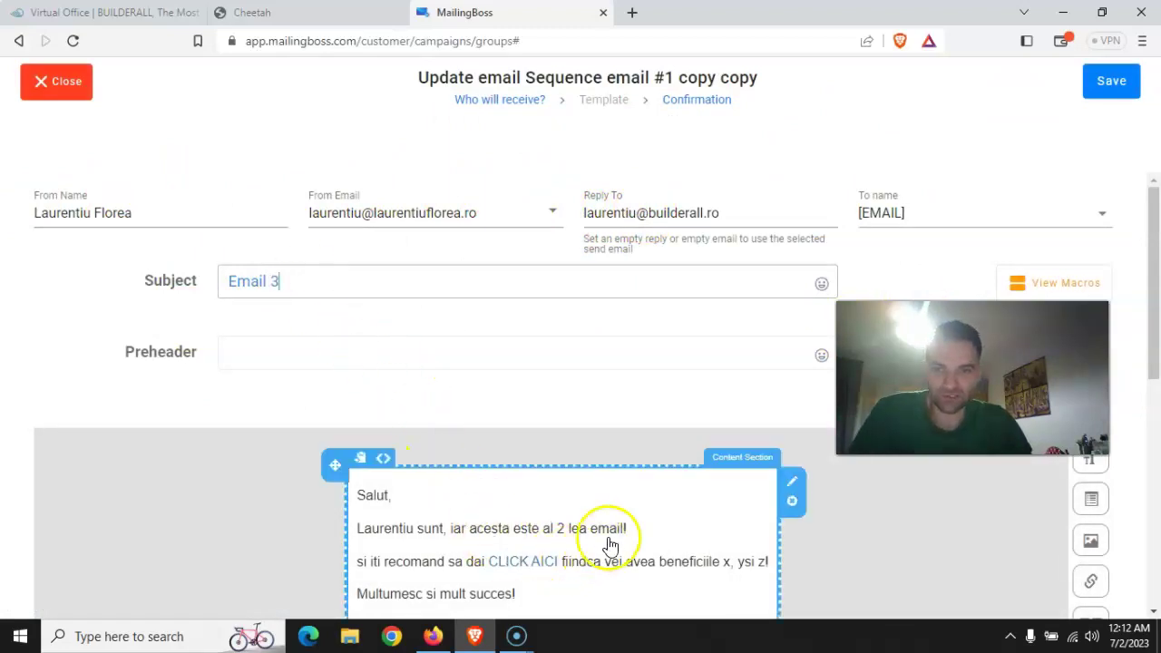
Change "al 2 lea" to "al 3 lea" in the third email's introduction line
{"action": "double_click", "coordinate": [610, 532]}
{"action": "left_click", "coordinate": [559, 531]}
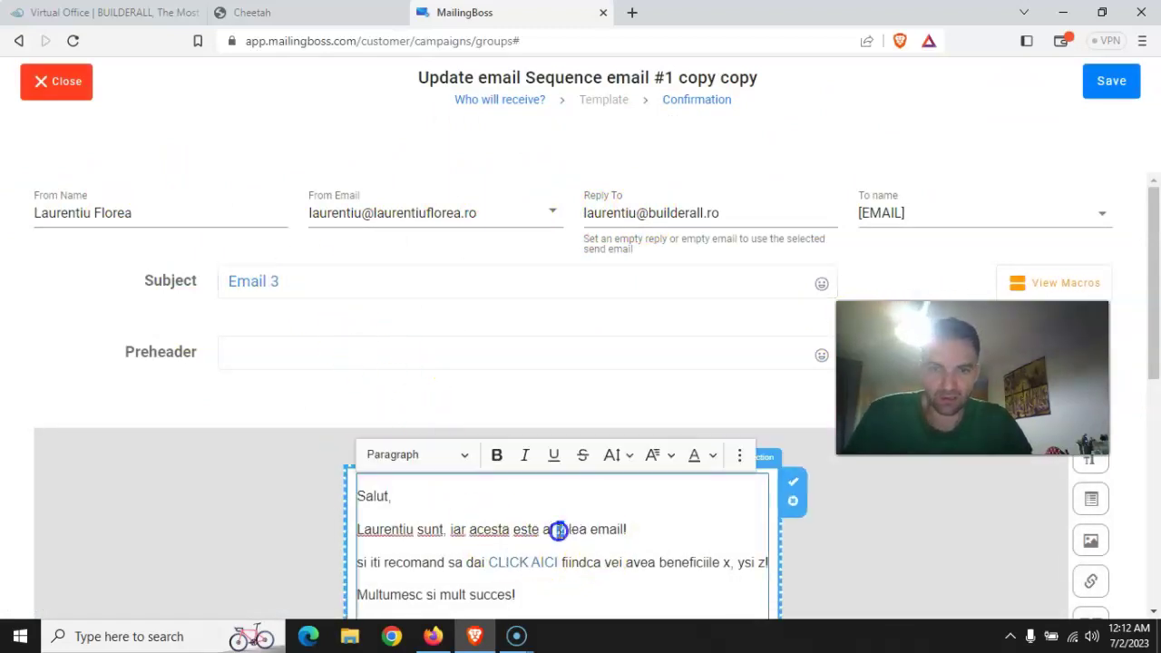
{"action": "left_click", "coordinate": [845, 541]}
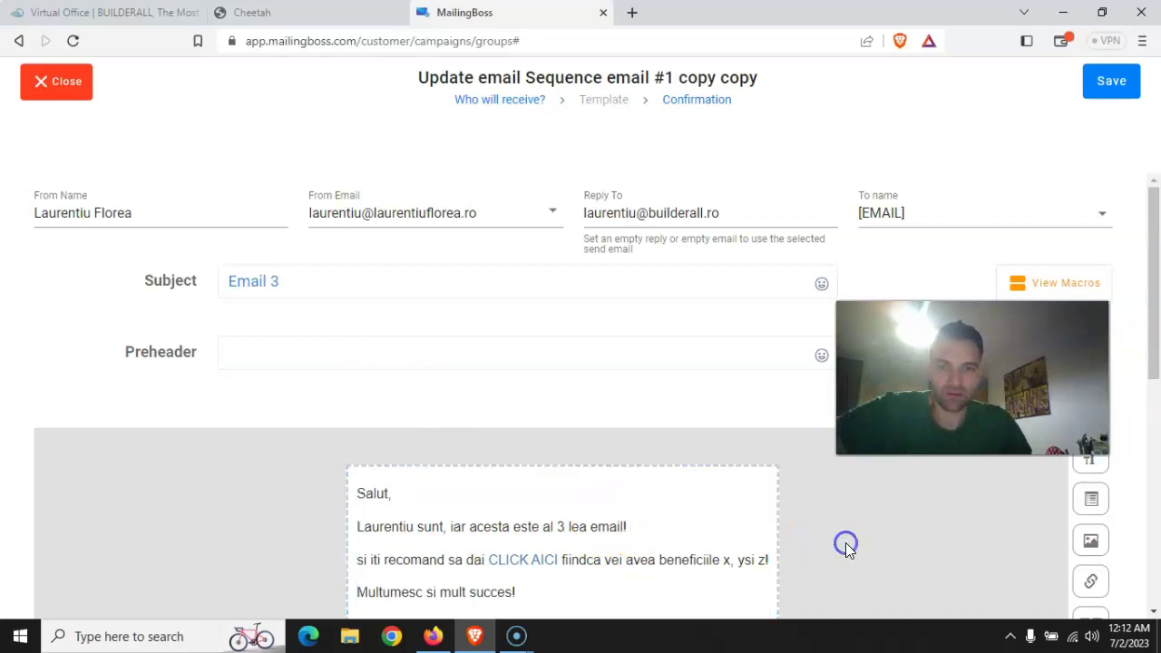
{"action": "scroll", "coordinate": [845, 542], "scroll_direction": "down", "scroll_amount": 10}
{"action": "scroll", "coordinate": [747, 442], "scroll_direction": "up", "scroll_amount": 10}
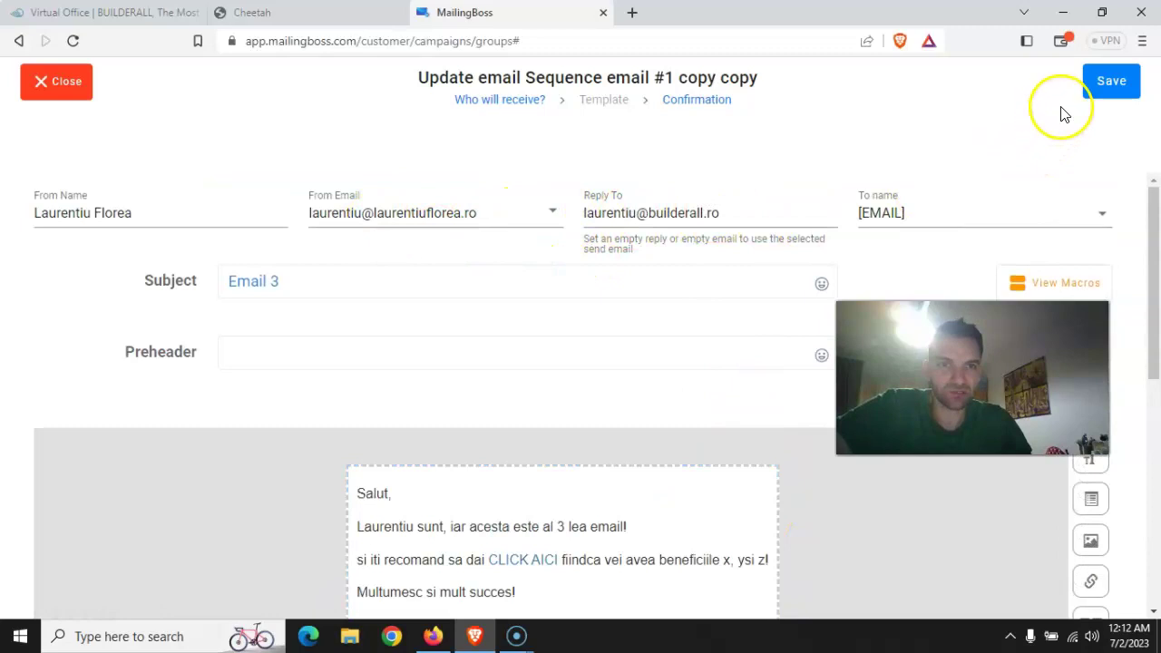
Save the template, set the third email's time value to 2 days after subscribing, and save and activate it
{"action": "left_click", "coordinate": [1108, 92]}
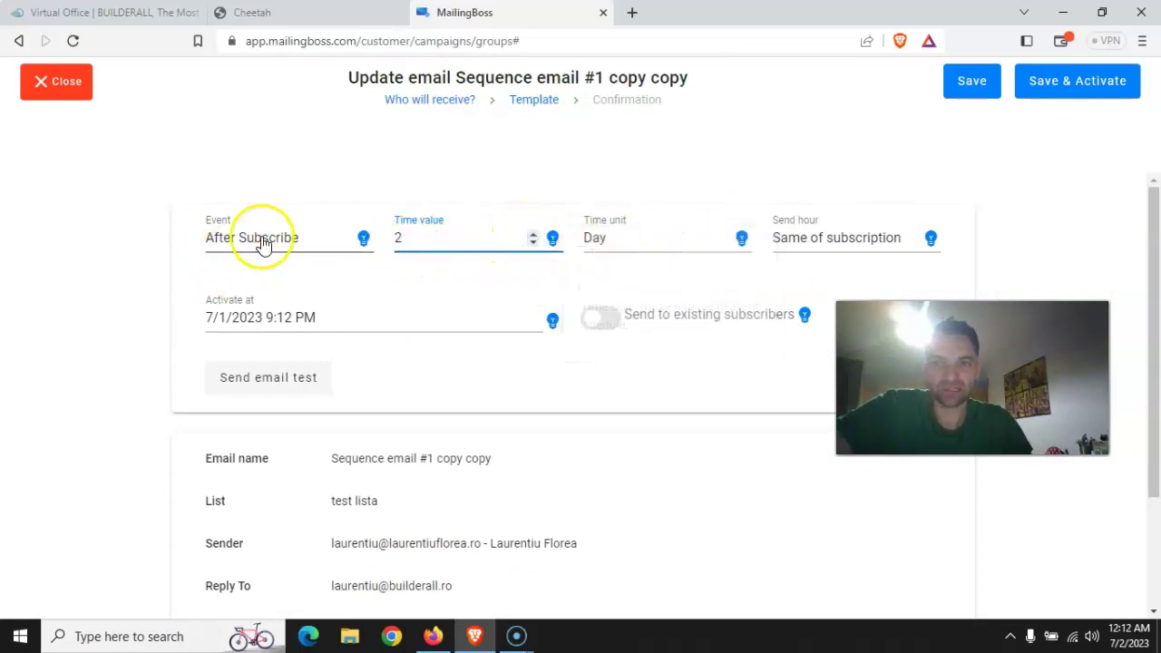
{"action": "left_click", "coordinate": [1102, 89]}
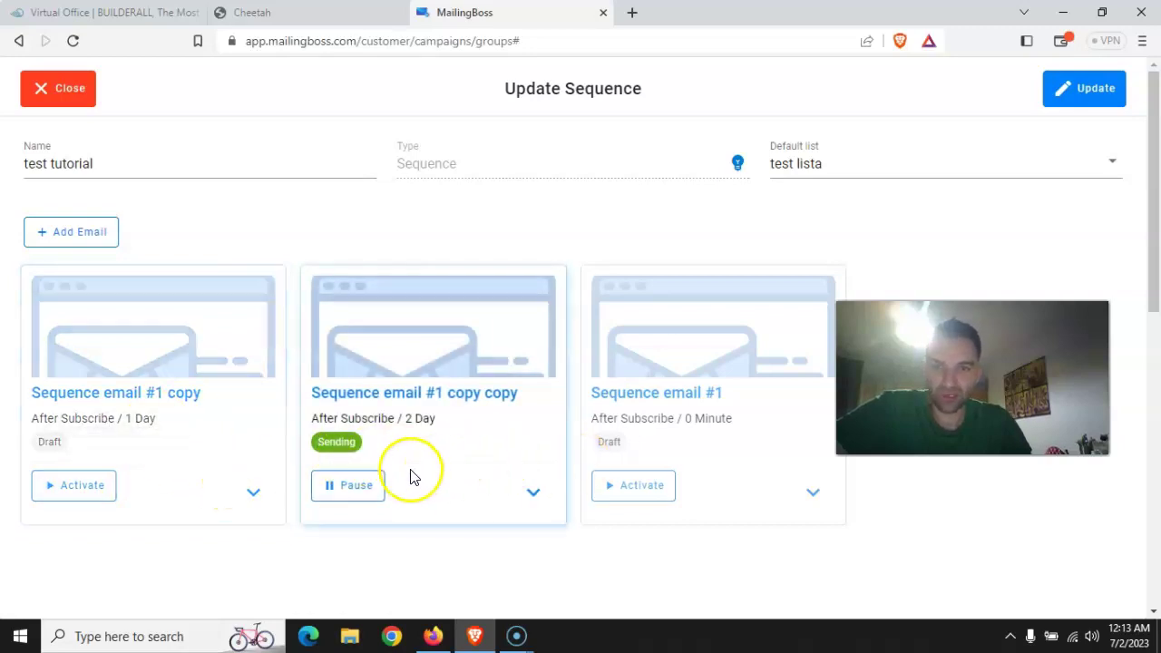
Pause Sequence email #1 copy copy and duplicate it to add a fourth email to the sequence
{"action": "left_click", "coordinate": [532, 491]}
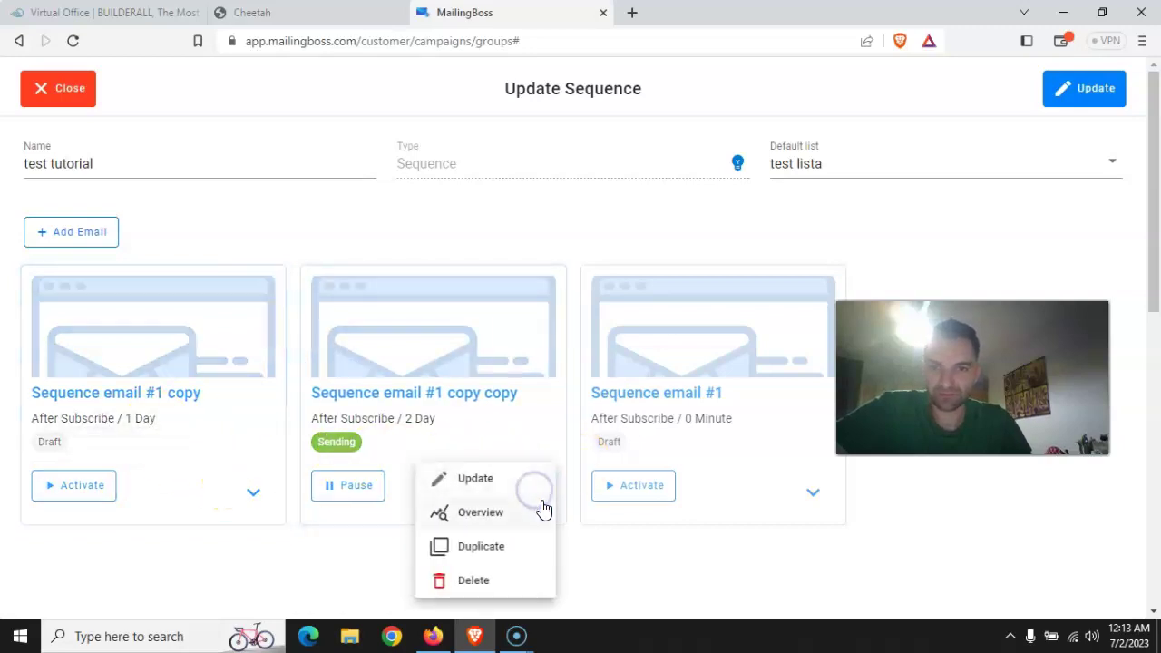
{"action": "left_click", "coordinate": [333, 526]}
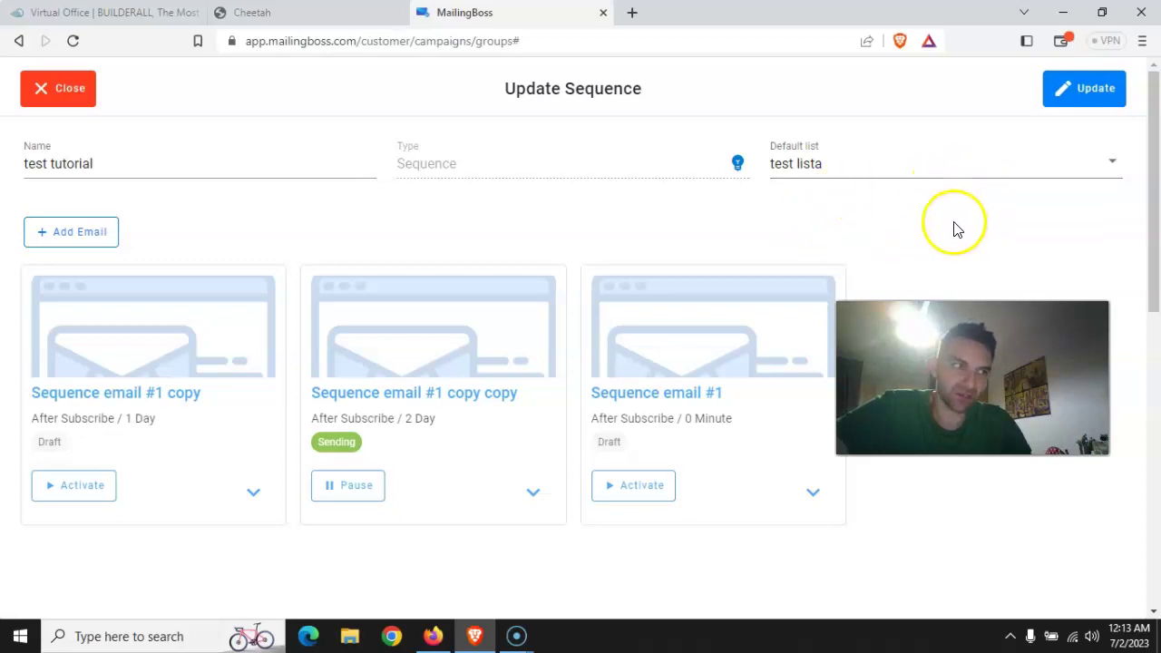
{"action": "left_click", "coordinate": [349, 488]}
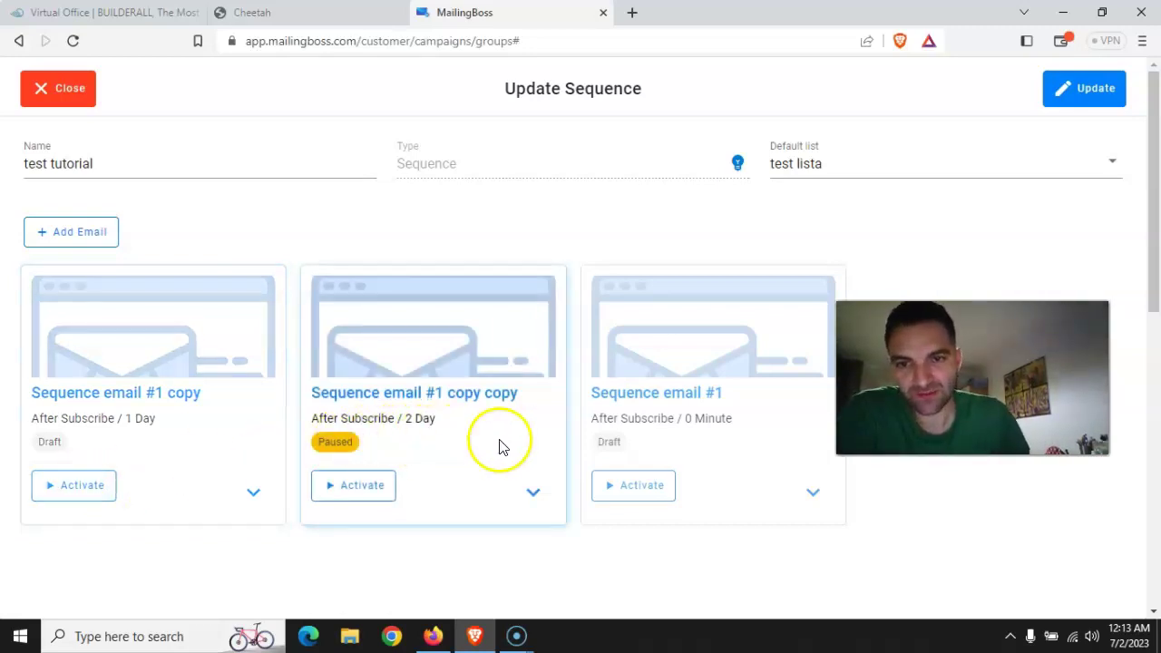
{"action": "left_click", "coordinate": [534, 497]}
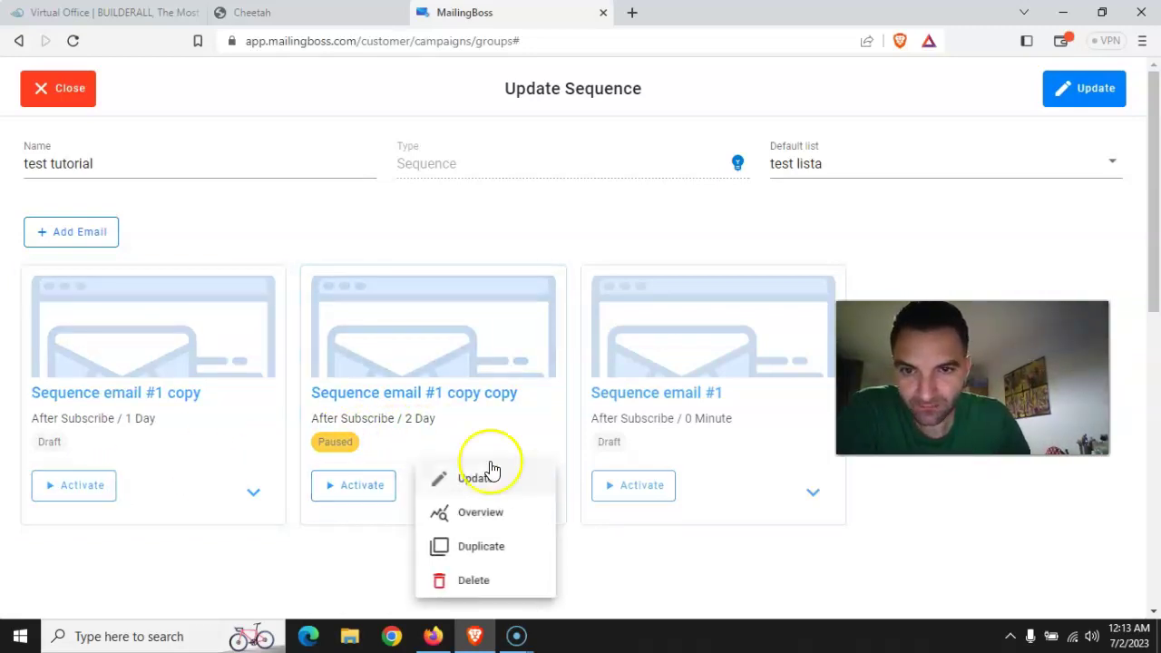
{"action": "left_click", "coordinate": [490, 547]}
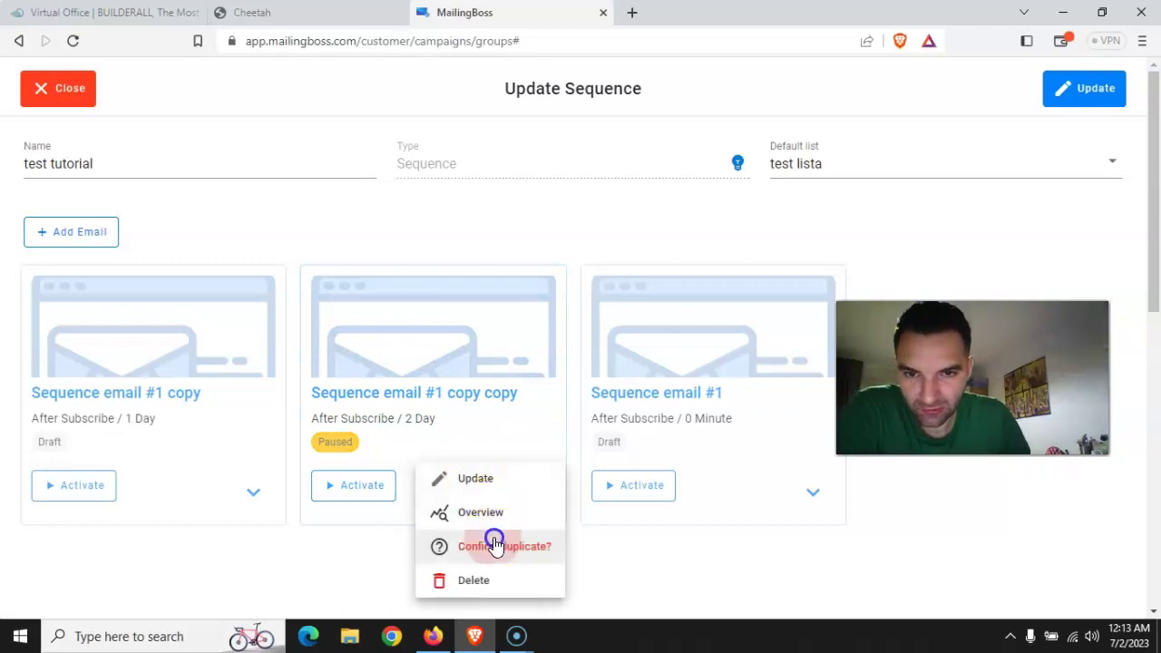
{"action": "left_click", "coordinate": [529, 546]}
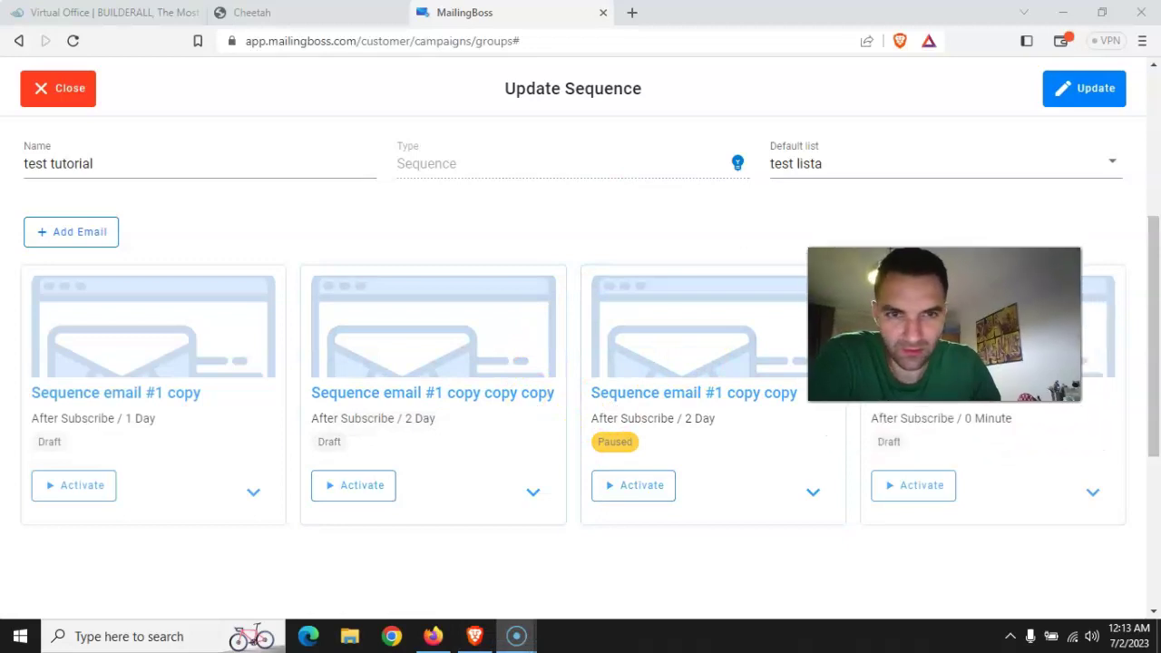
Open Sequence email #1 copy copy copy for editing, keep its recipient settings, and set its subject to "Email 4"
{"action": "left_click", "coordinate": [533, 492]}
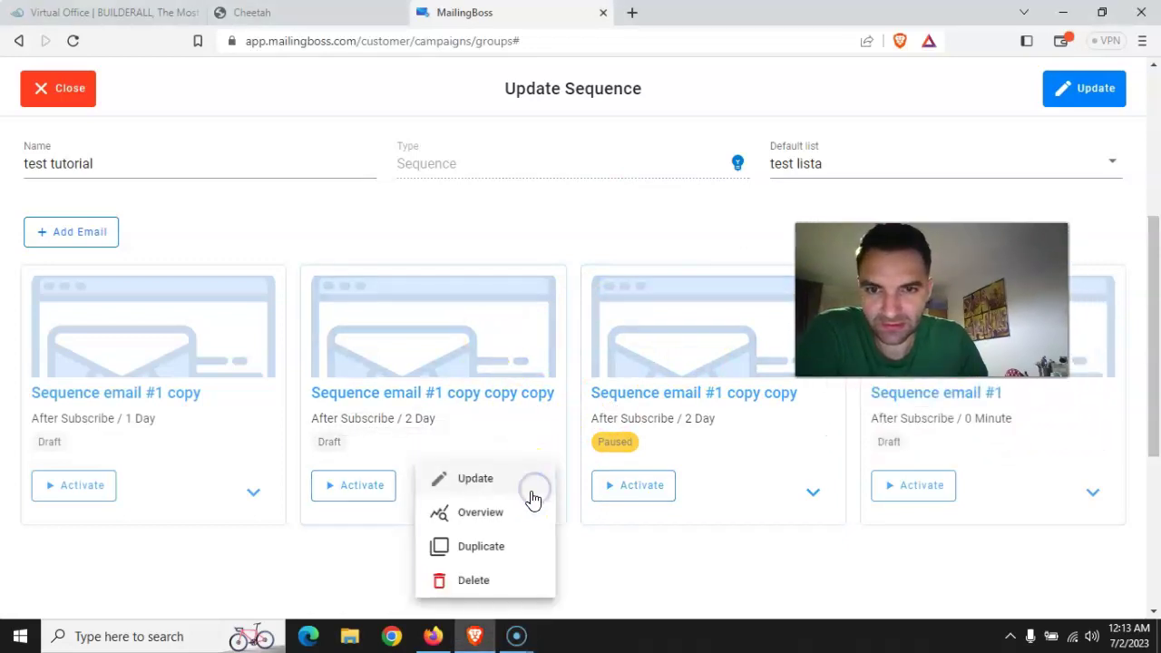
{"action": "left_click", "coordinate": [488, 481]}
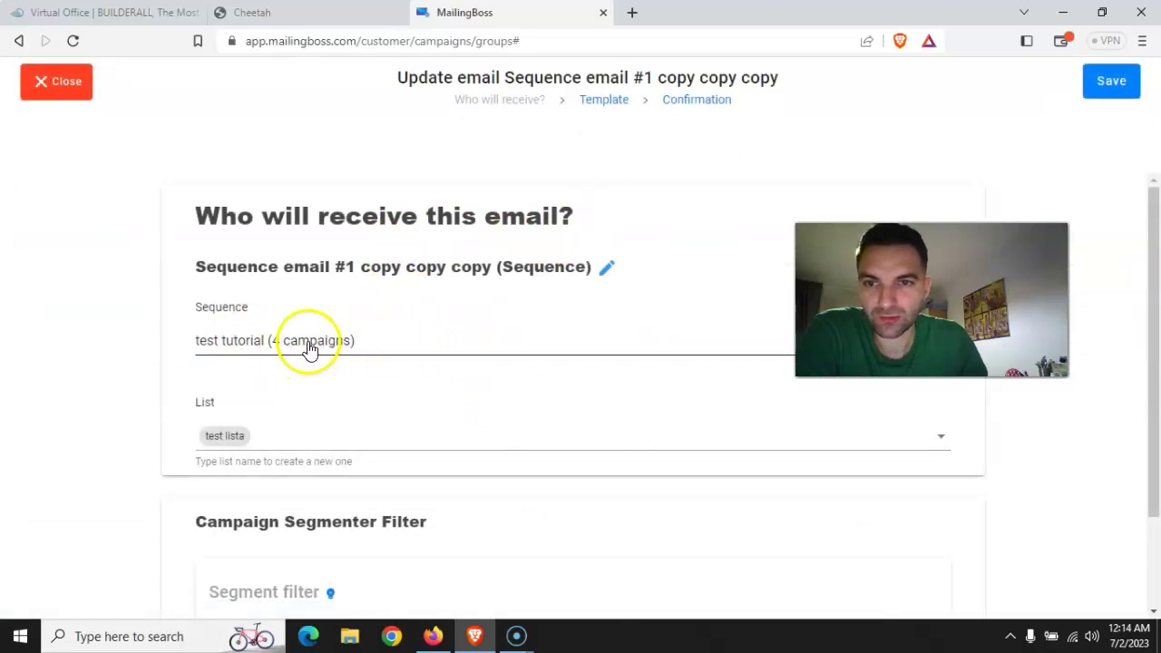
{"action": "scroll", "coordinate": [389, 352], "scroll_direction": "down", "scroll_amount": 1}
{"action": "scroll", "coordinate": [388, 352], "scroll_direction": "up", "scroll_amount": 1}
{"action": "left_click", "coordinate": [1109, 87]}
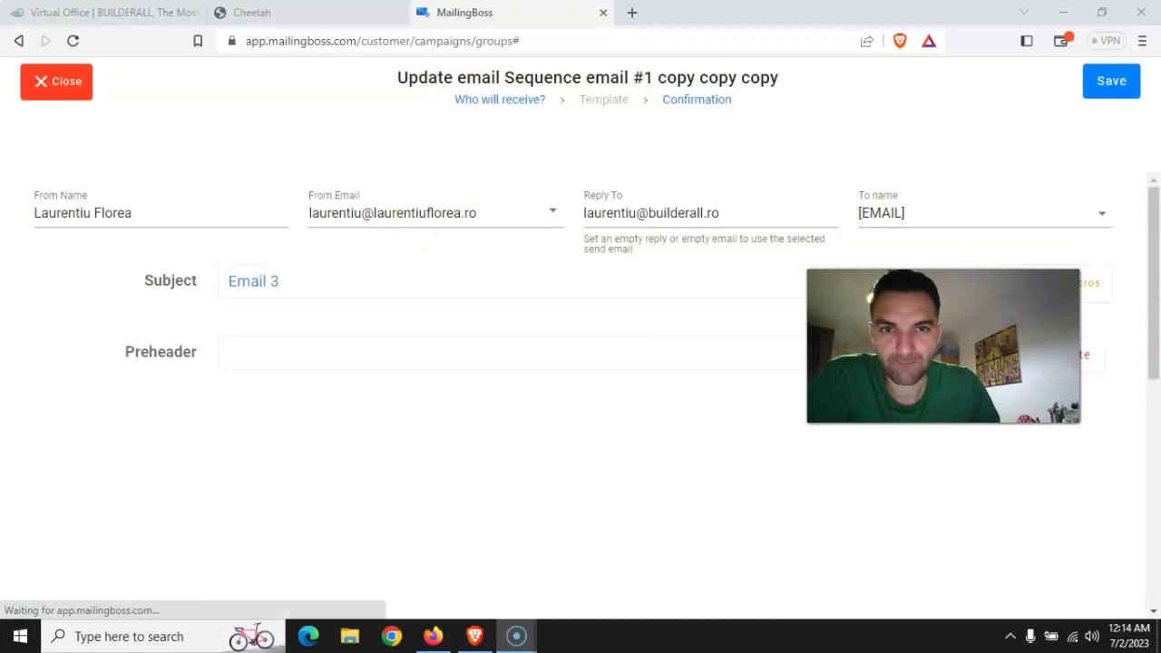
{"action": "left_click", "coordinate": [266, 278]}
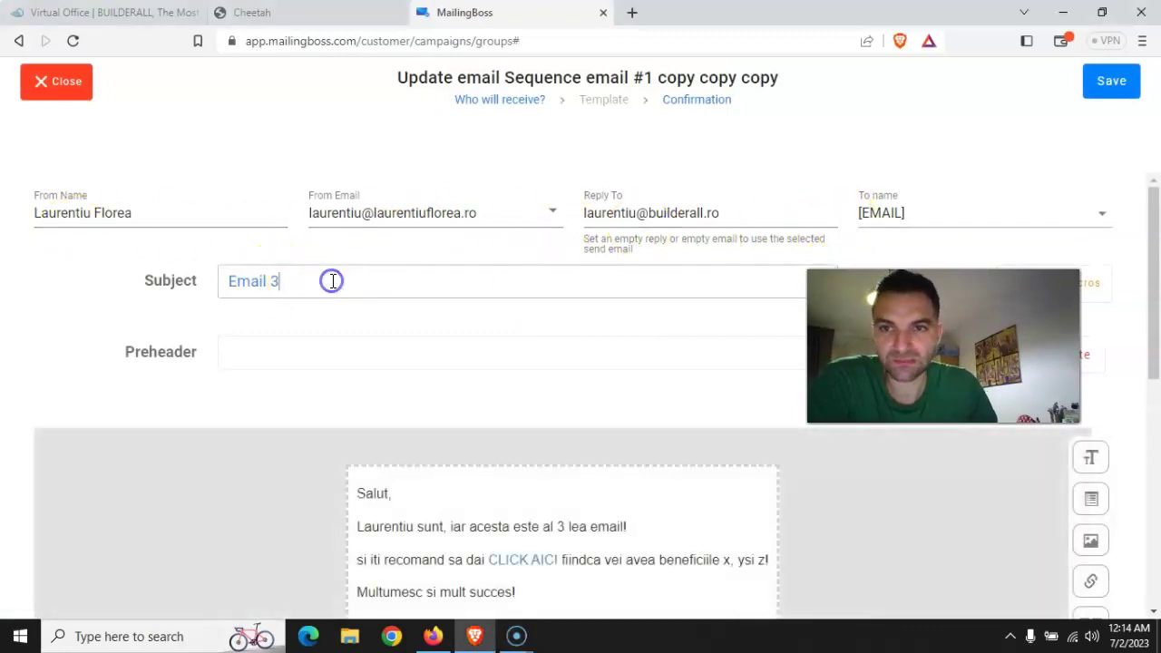
{"action": "type", "text": "4"}
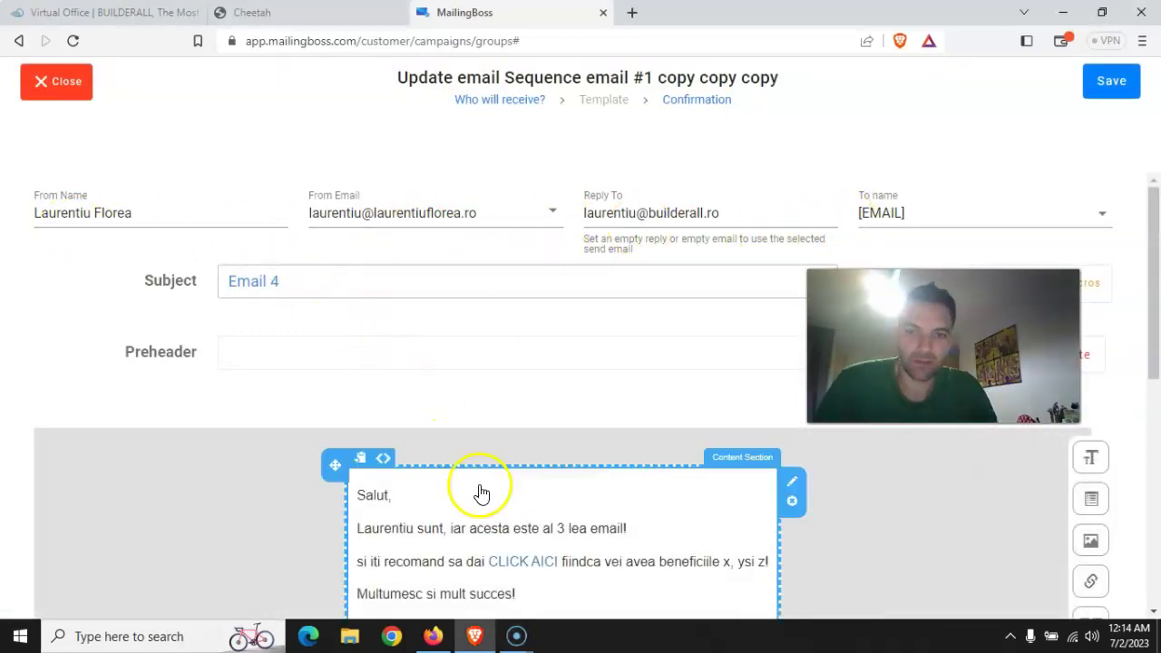
Change "al 3 lea" to "al 4 lea" in the fourth email's introduction line
{"action": "left_click", "coordinate": [564, 531]}
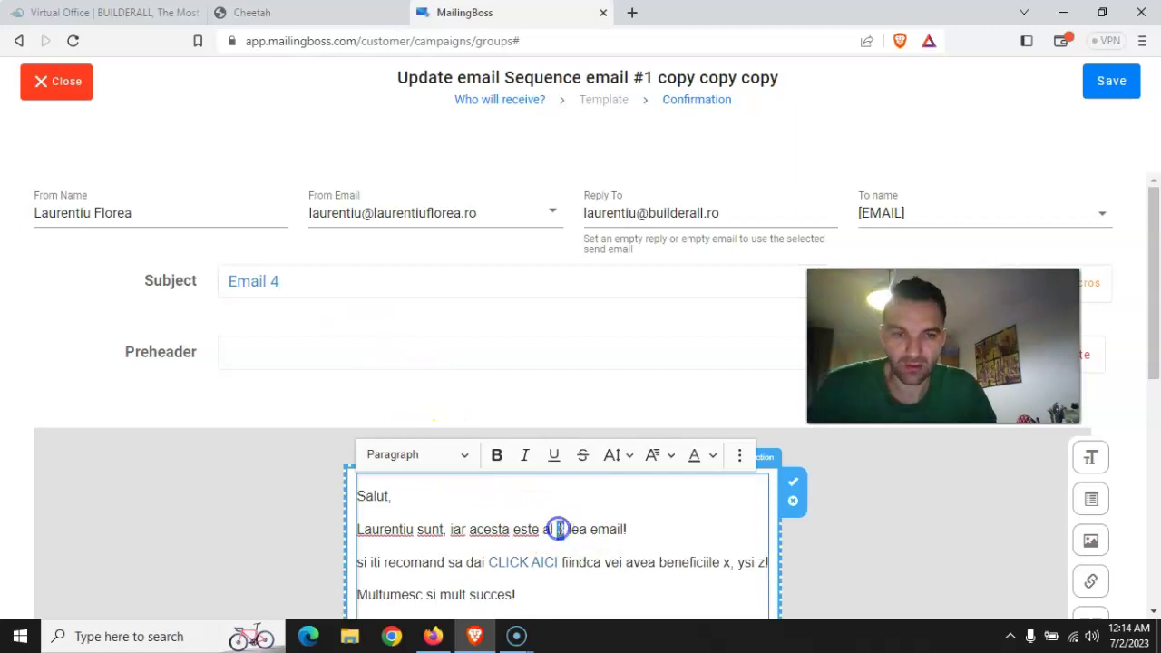
{"action": "type", "text": "4"}
{"action": "left_click", "coordinate": [881, 535]}
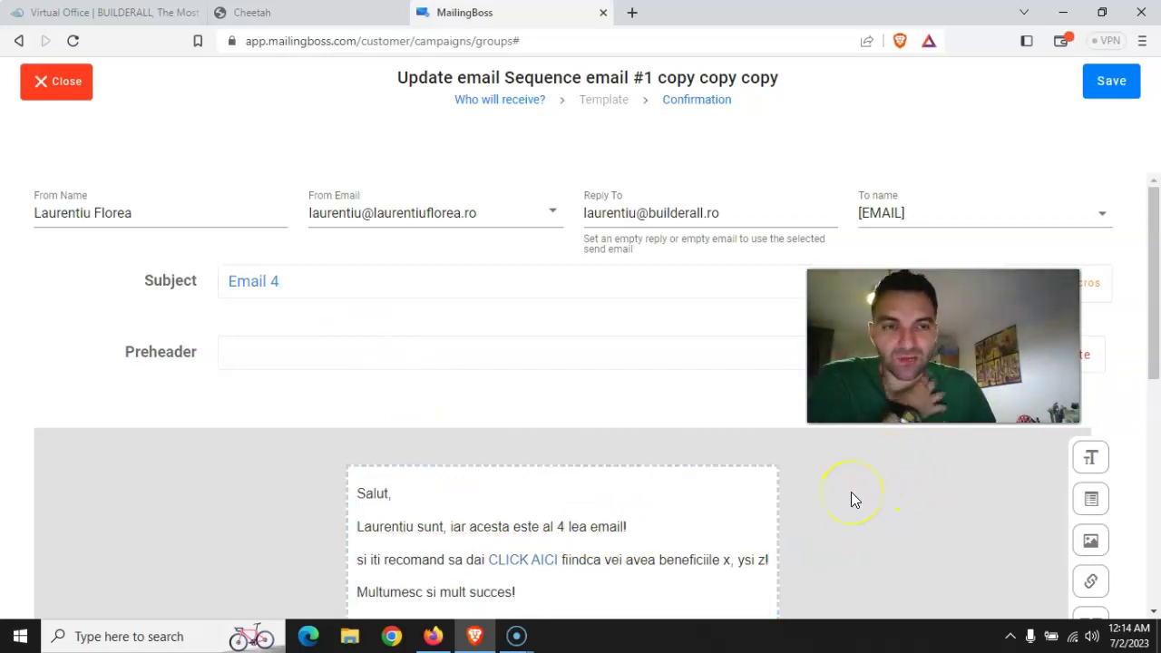
{"action": "scroll", "coordinate": [851, 493], "scroll_direction": "down", "scroll_amount": 3}
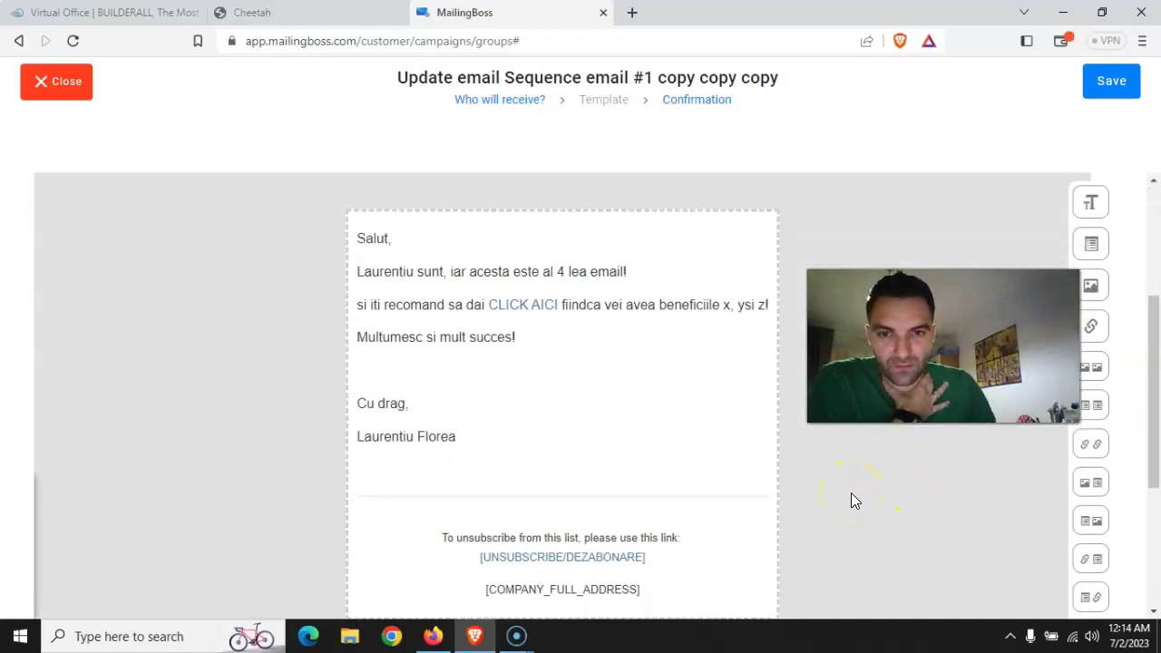
{"action": "scroll", "coordinate": [630, 549], "scroll_direction": "up", "scroll_amount": 3}
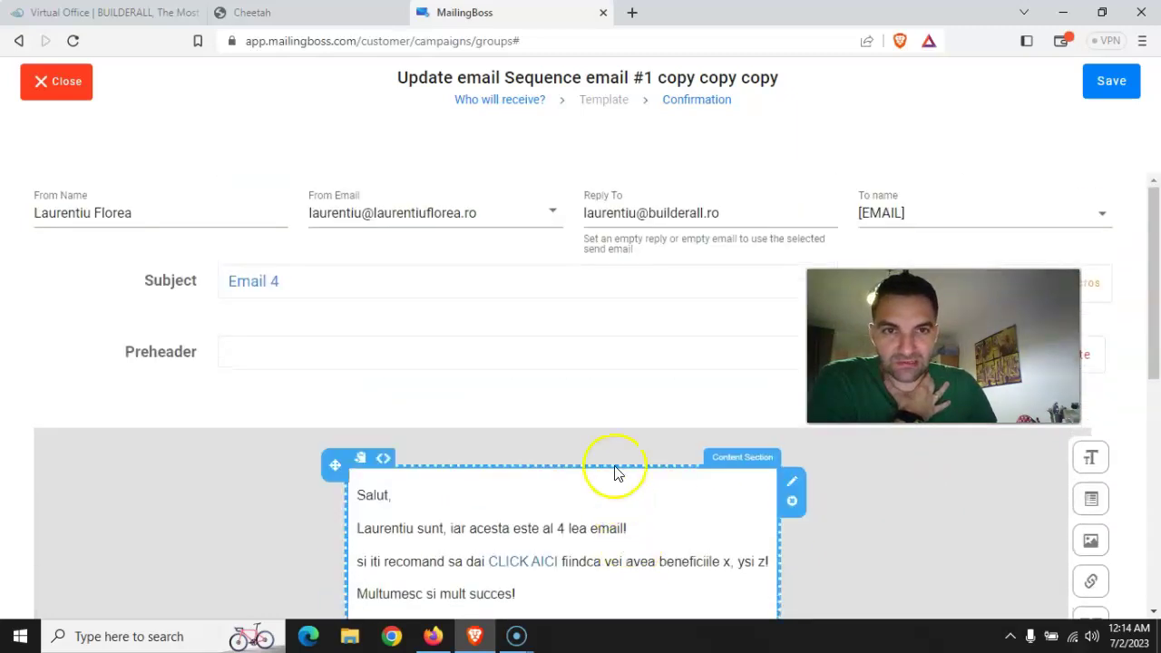
Save the template, schedule the fourth email for 10 days after subscribing, and save it without activating it
{"action": "left_click", "coordinate": [1111, 86]}
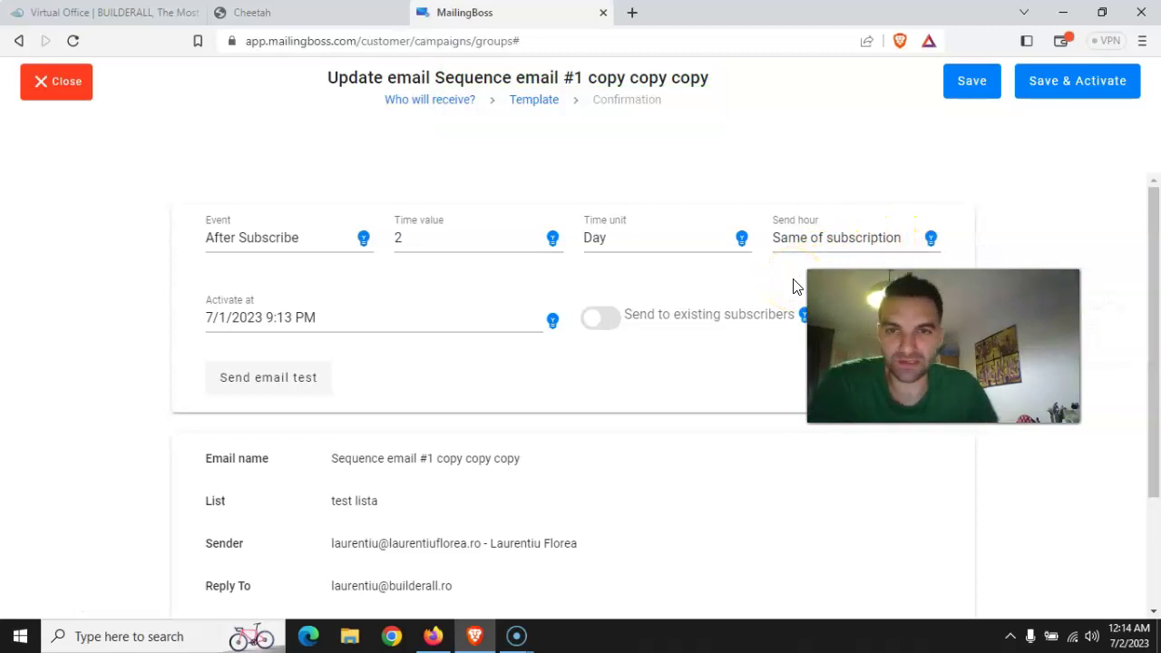
{"action": "mouse_move", "coordinate": [363, 237]}
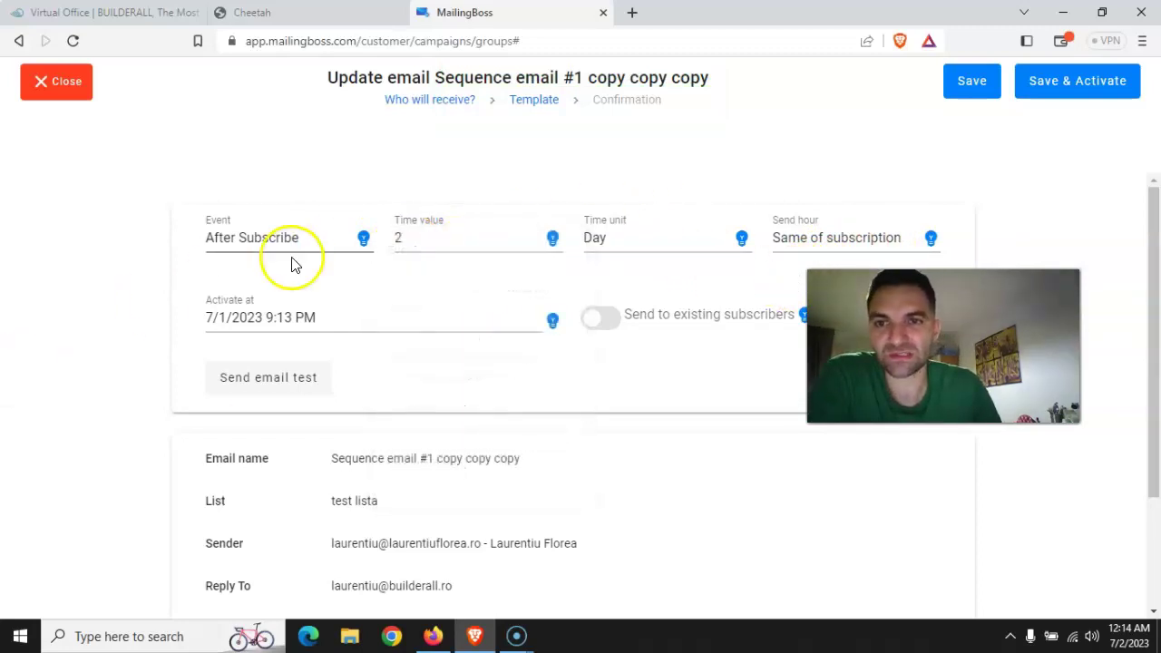
{"action": "left_click", "coordinate": [399, 241]}
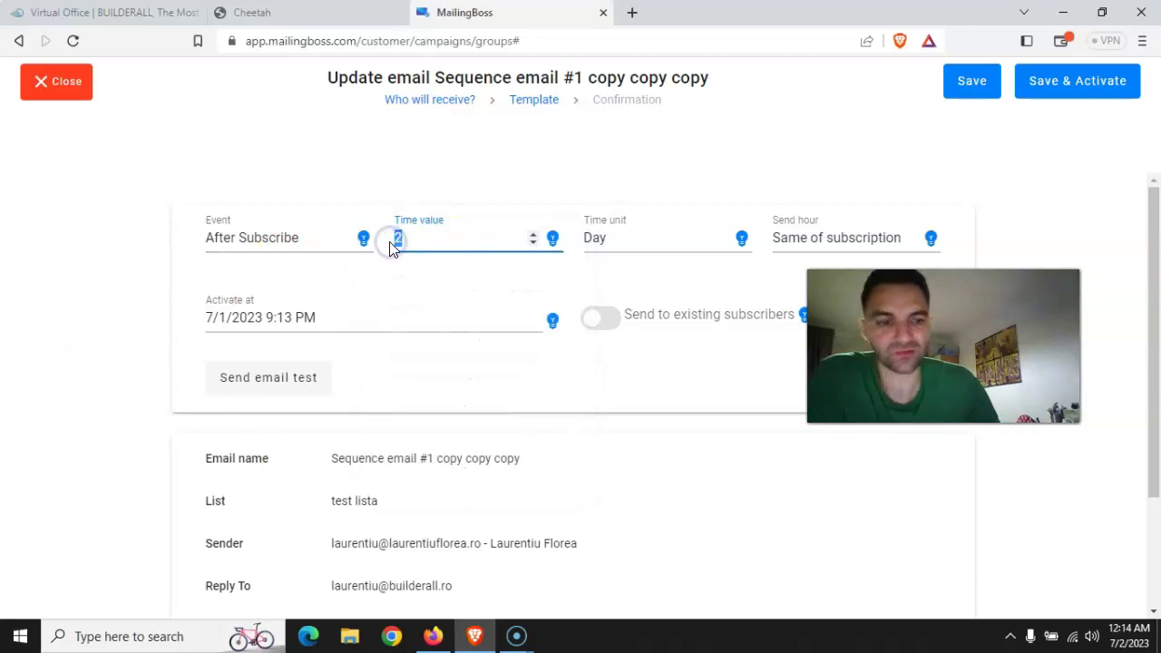
{"action": "type", "text": "4"}
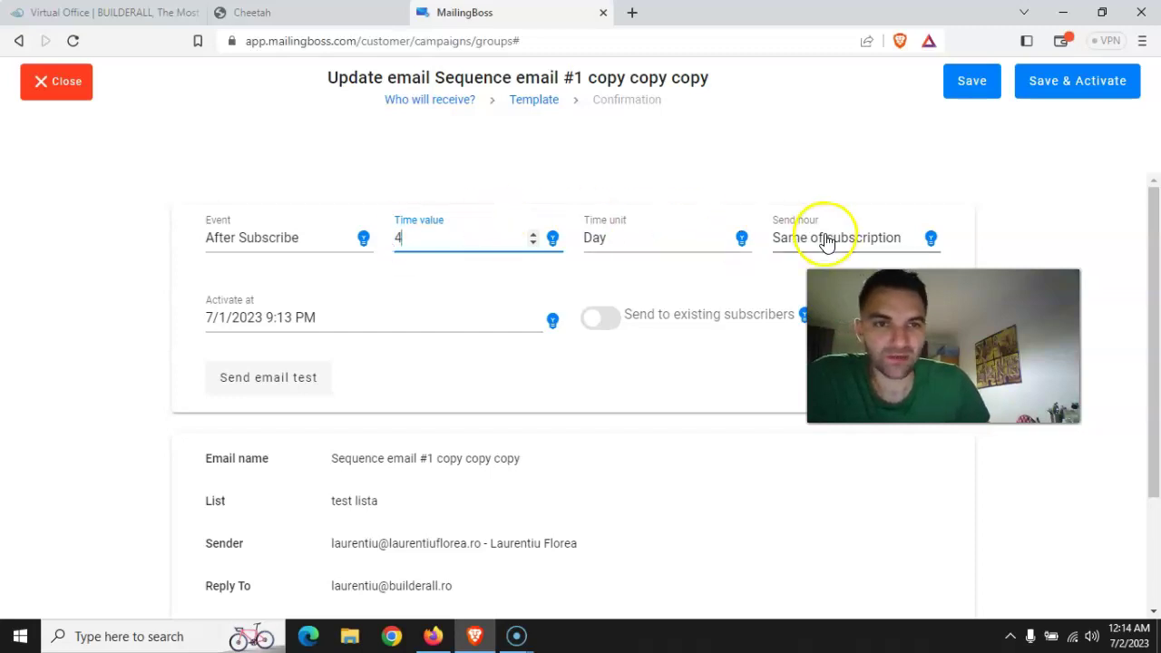
{"action": "left_click", "coordinate": [656, 238]}
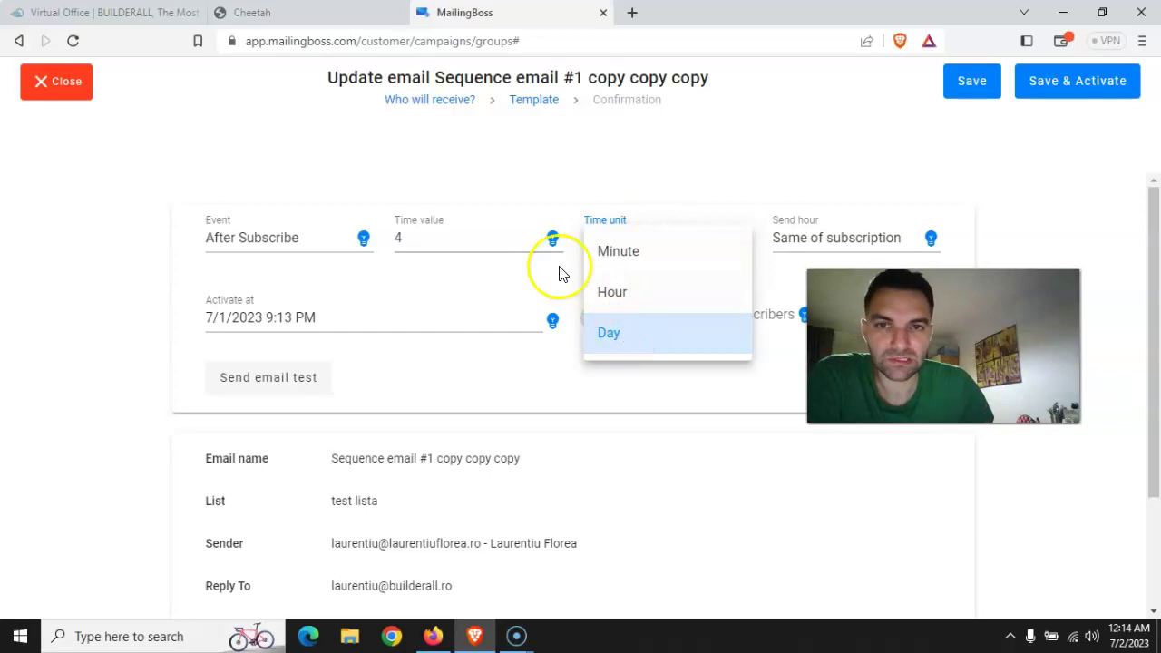
{"action": "left_click", "coordinate": [714, 410]}
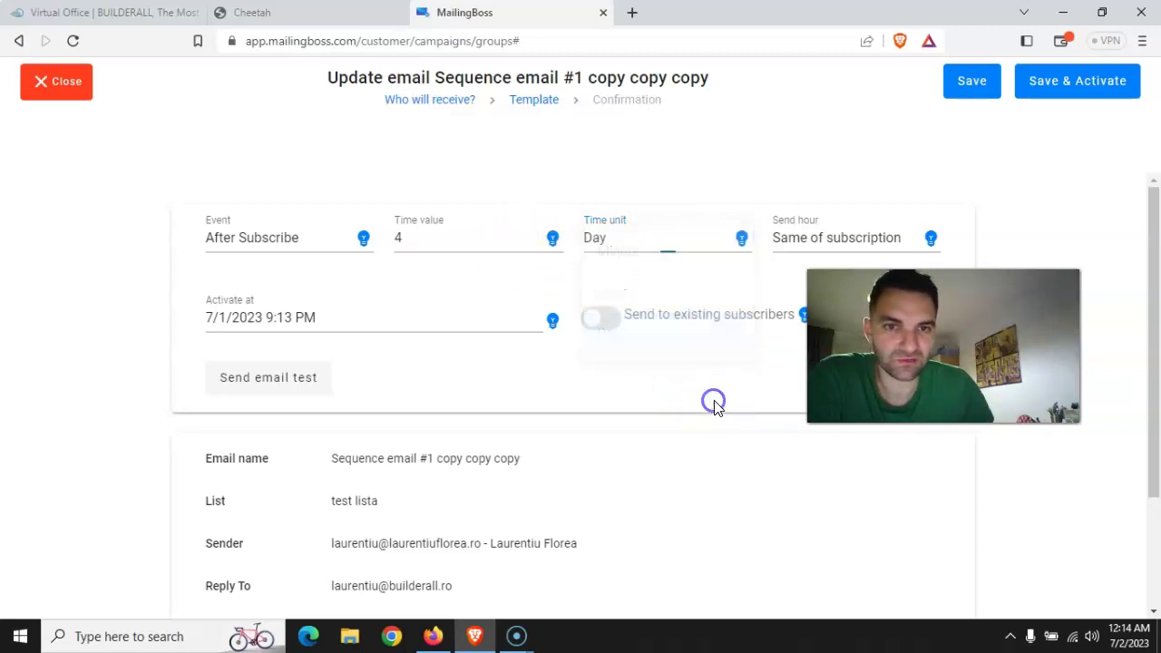
{"action": "double_click", "coordinate": [466, 240]}
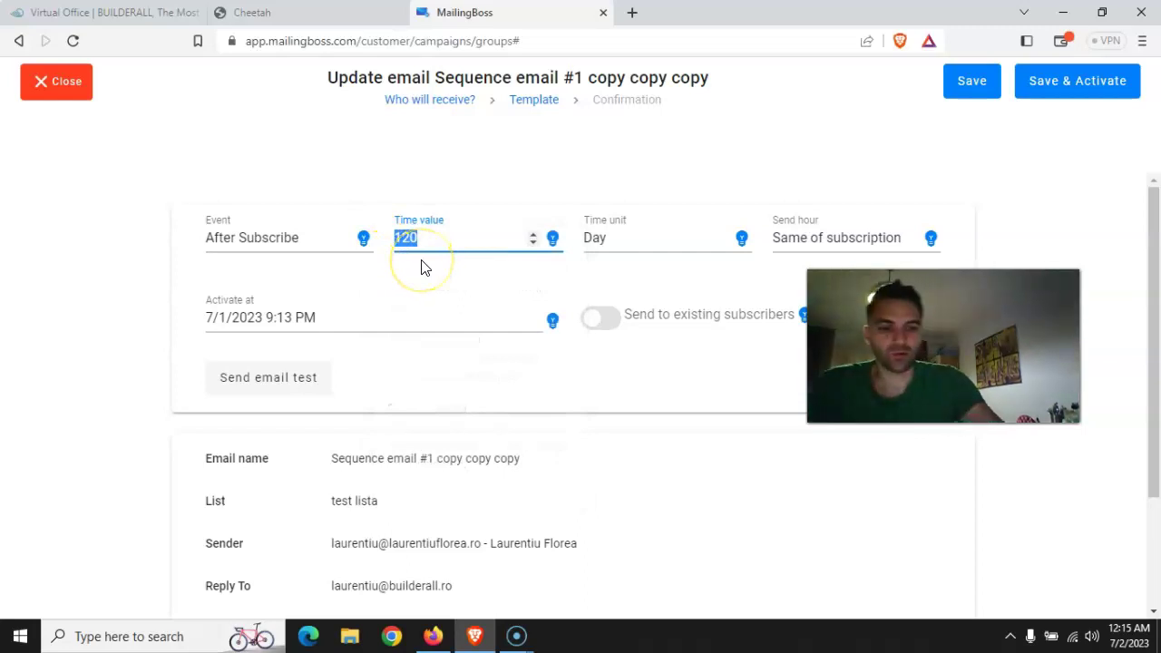
{"action": "type", "text": "10"}
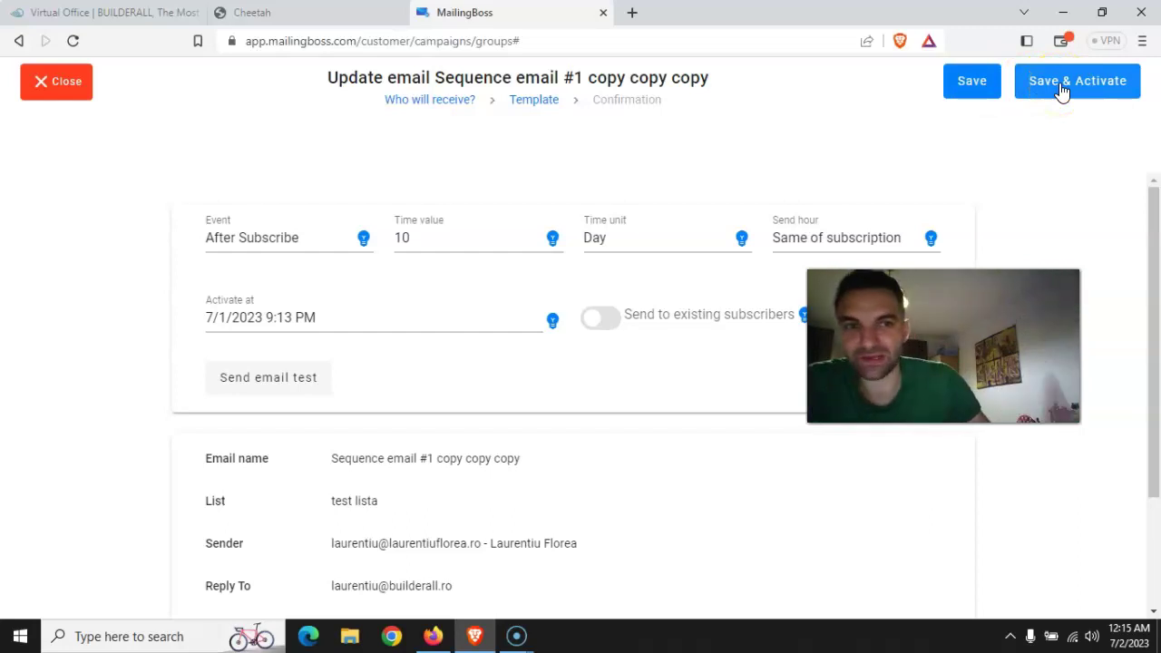
{"action": "left_click", "coordinate": [973, 84]}
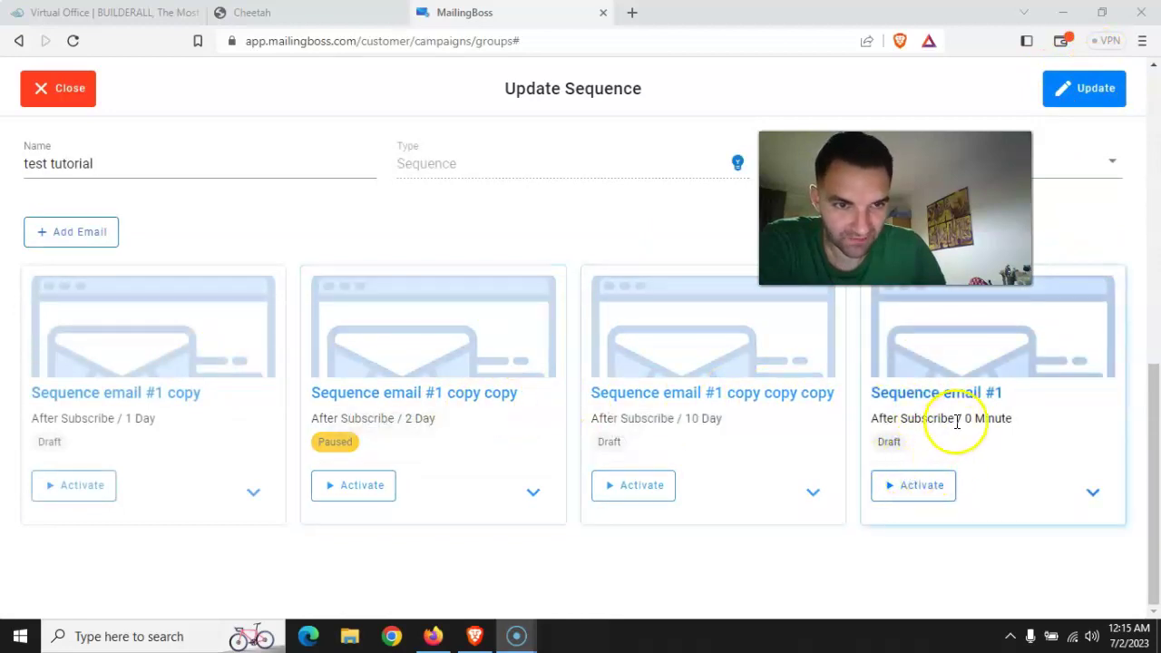
Activate all four emails of the "test tutorial" sequence and update the sequence
{"action": "left_click", "coordinate": [929, 485]}
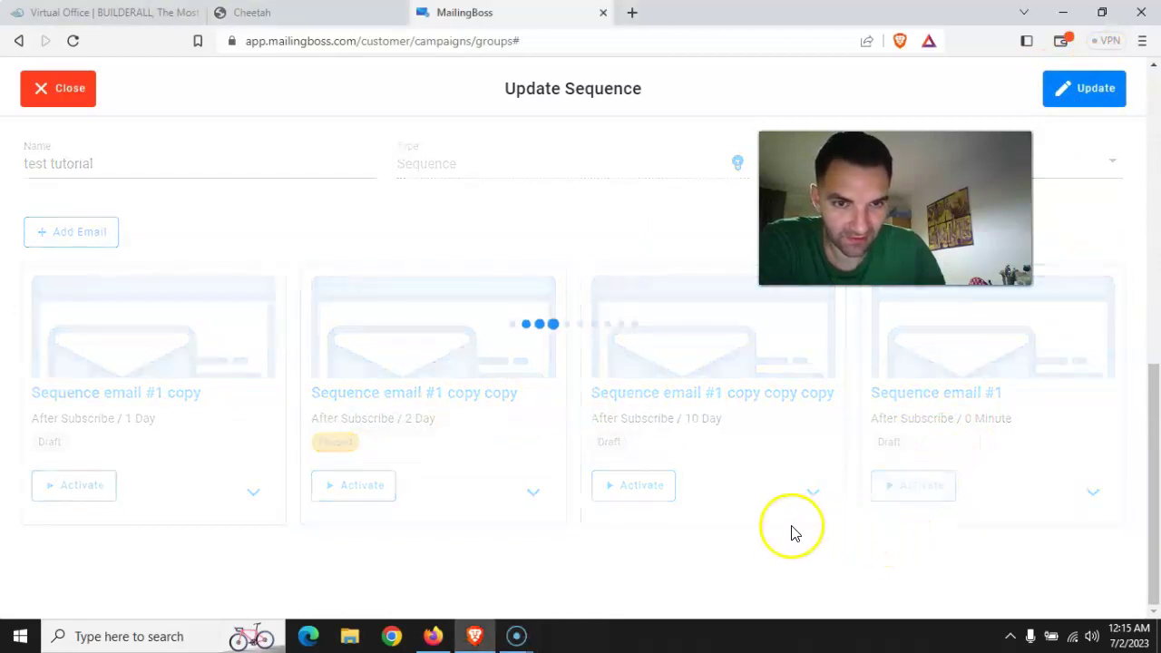
{"action": "left_click", "coordinate": [643, 487]}
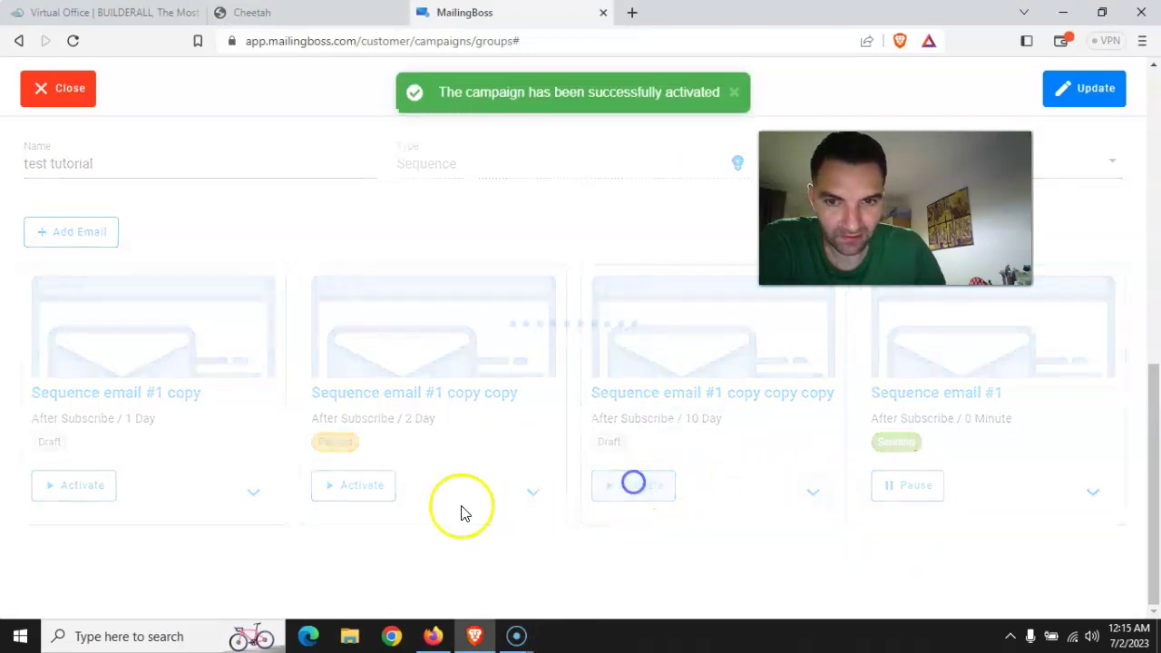
{"action": "left_click", "coordinate": [353, 495]}
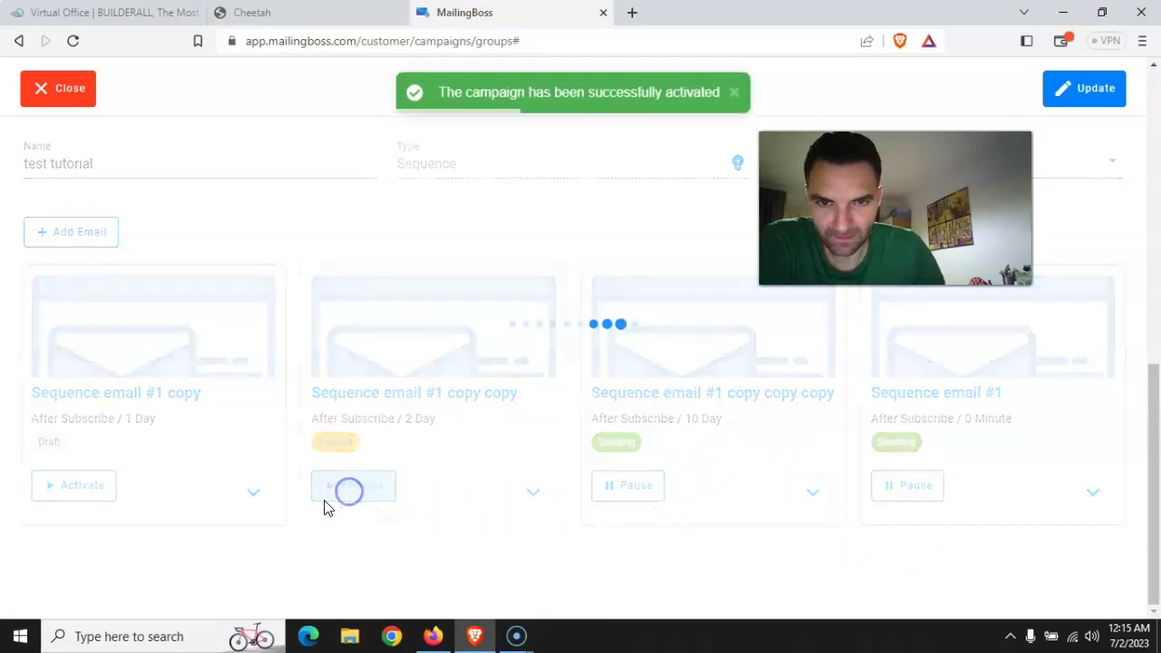
{"action": "left_click", "coordinate": [93, 487]}
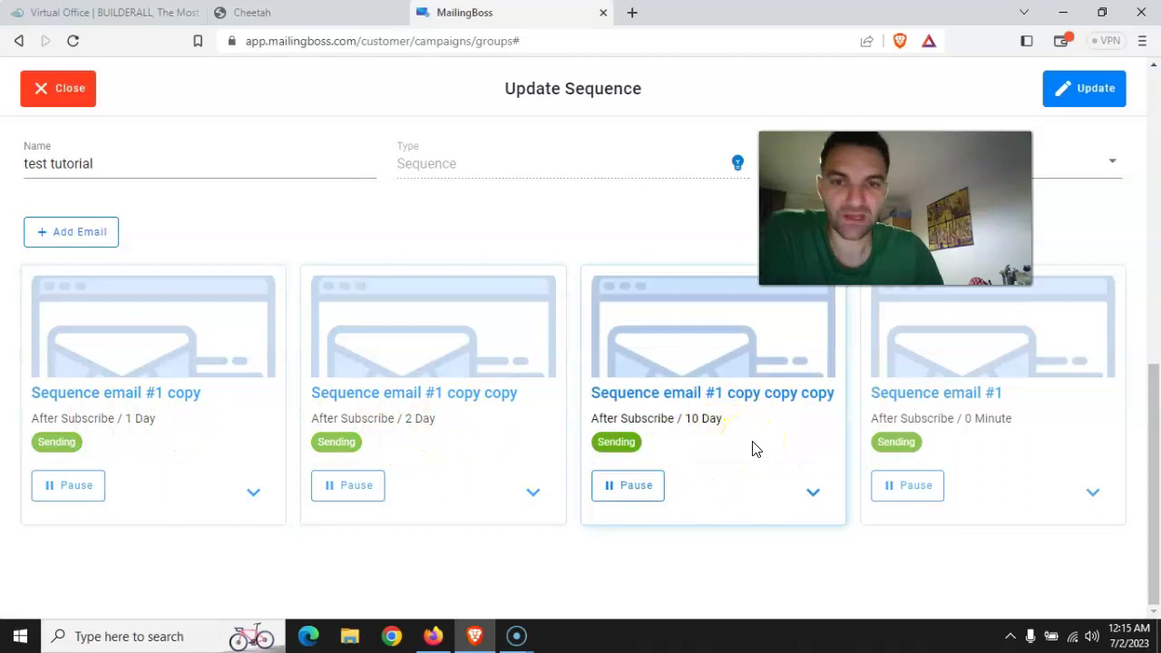
{"action": "left_click", "coordinate": [1085, 88]}
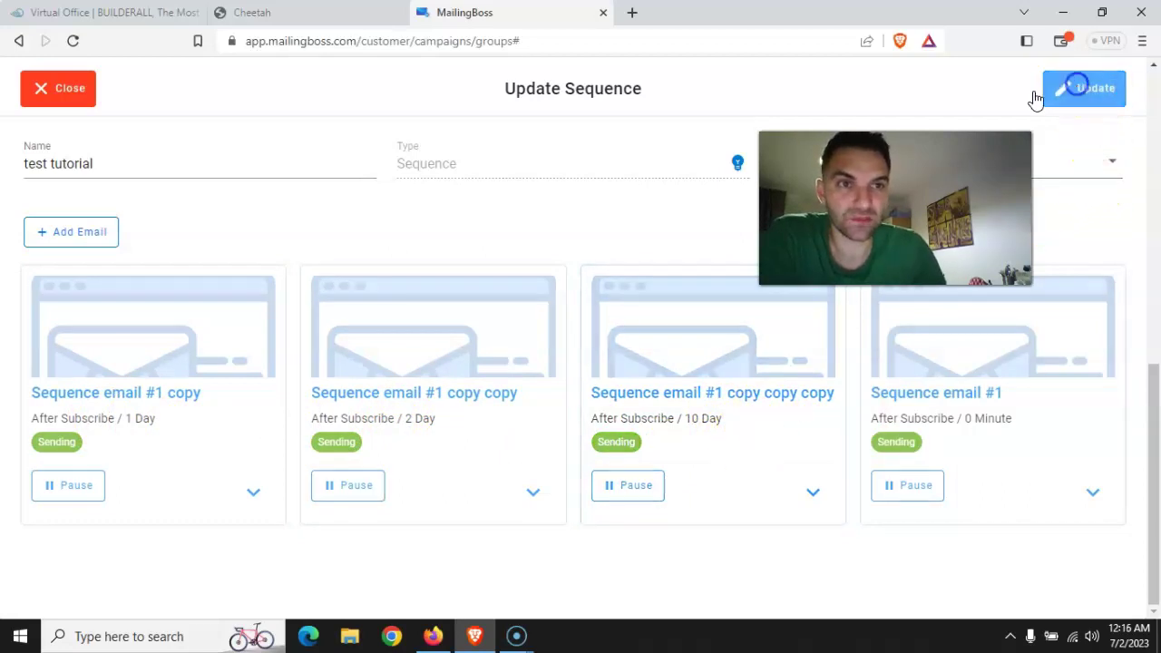
Switch to the Cheetah editor, dismiss the website publication message, and return to the Masterclass Z page
{"action": "left_click", "coordinate": [277, 13]}
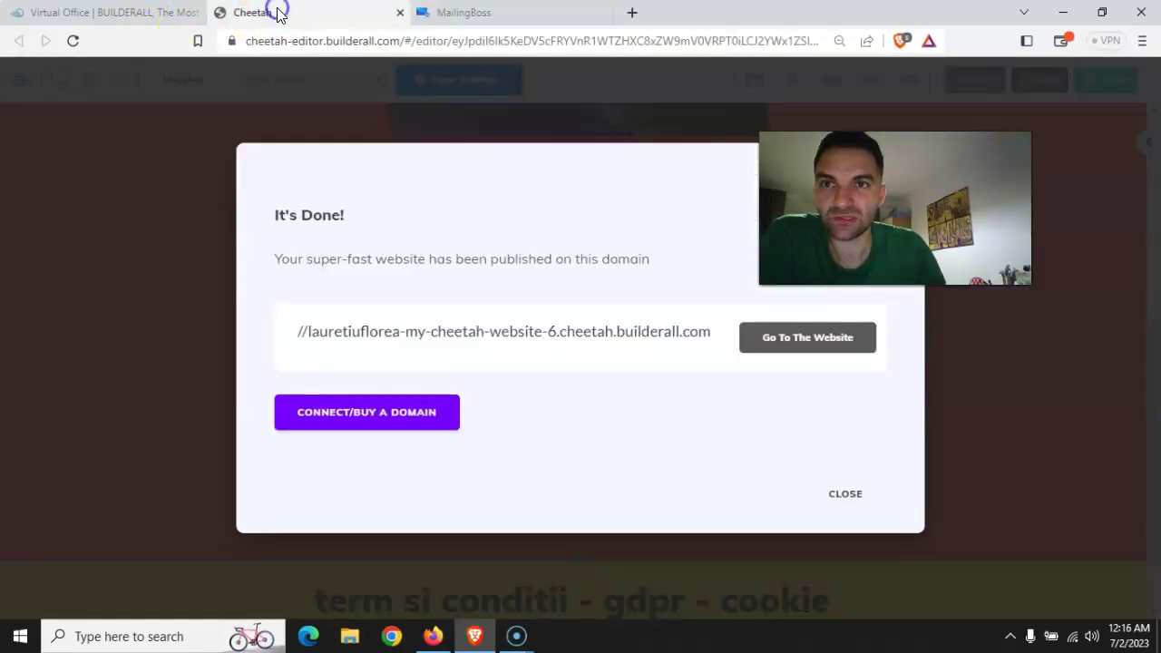
{"action": "left_click", "coordinate": [816, 490]}
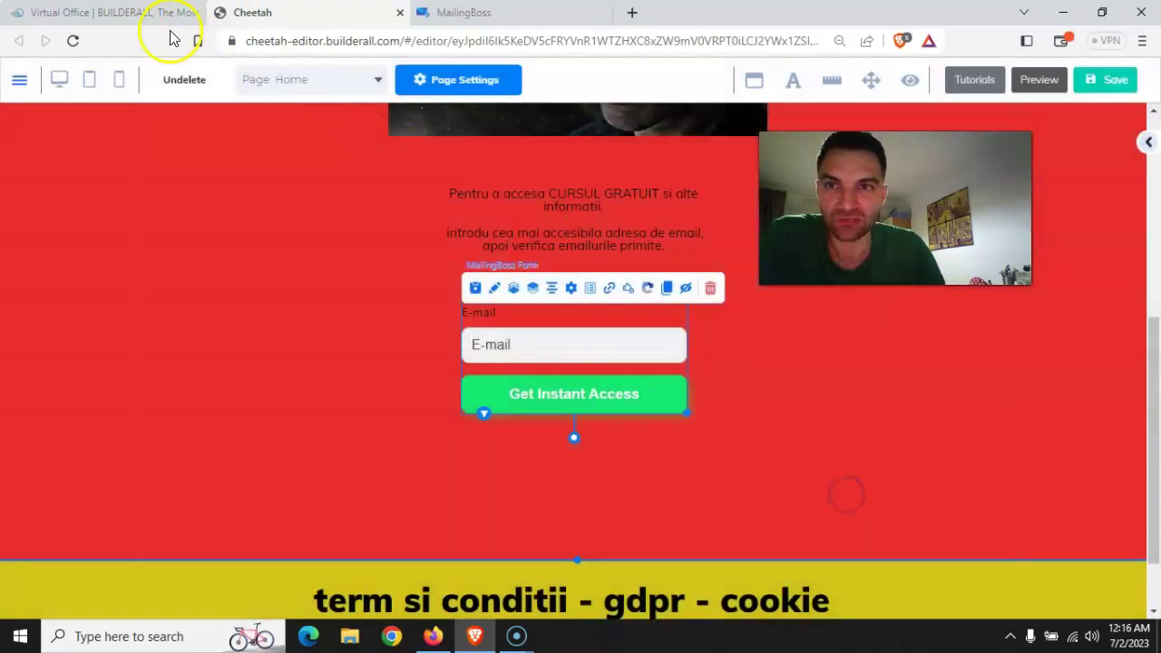
{"action": "left_click", "coordinate": [107, 12]}
{"action": "left_click", "coordinate": [287, 13]}
{"action": "scroll", "coordinate": [427, 332], "scroll_direction": "up", "scroll_amount": 10}
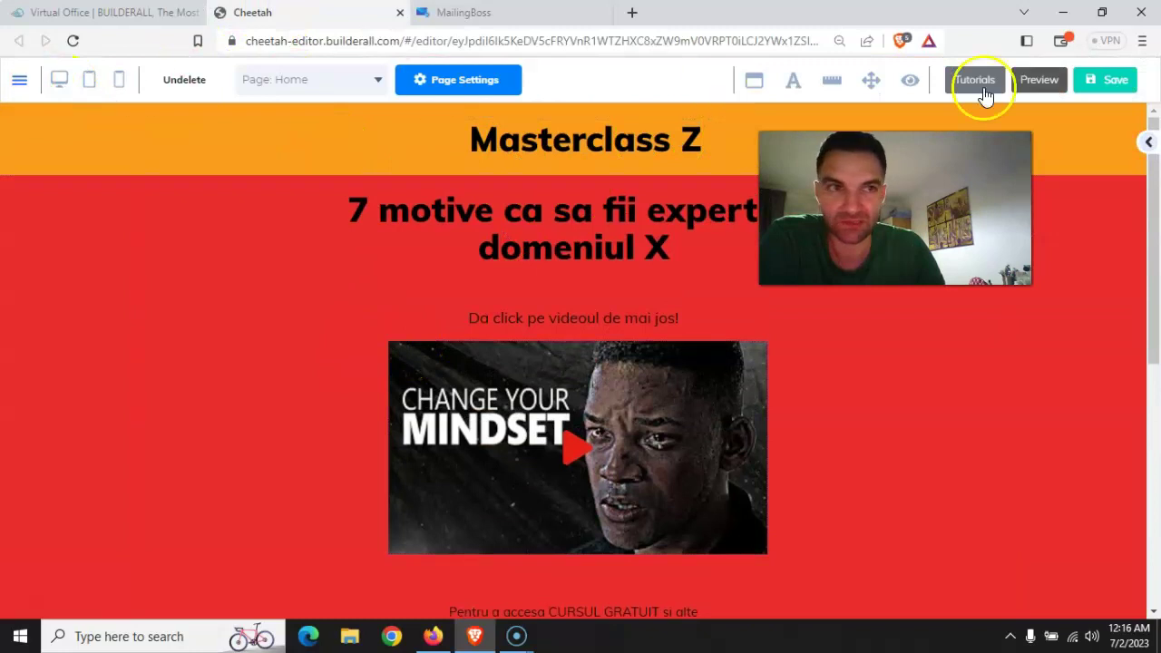
Save the Masterclass Z page, open the website's list of pages, and republish the site
{"action": "left_click", "coordinate": [18, 84]}
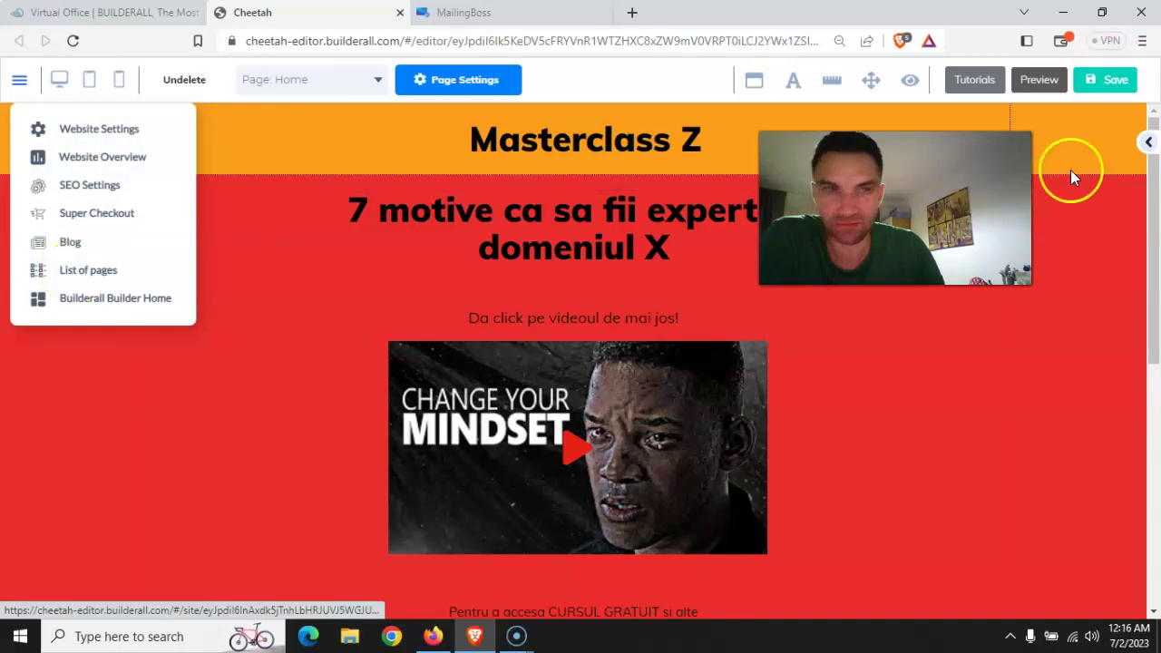
{"action": "left_click", "coordinate": [1104, 80]}
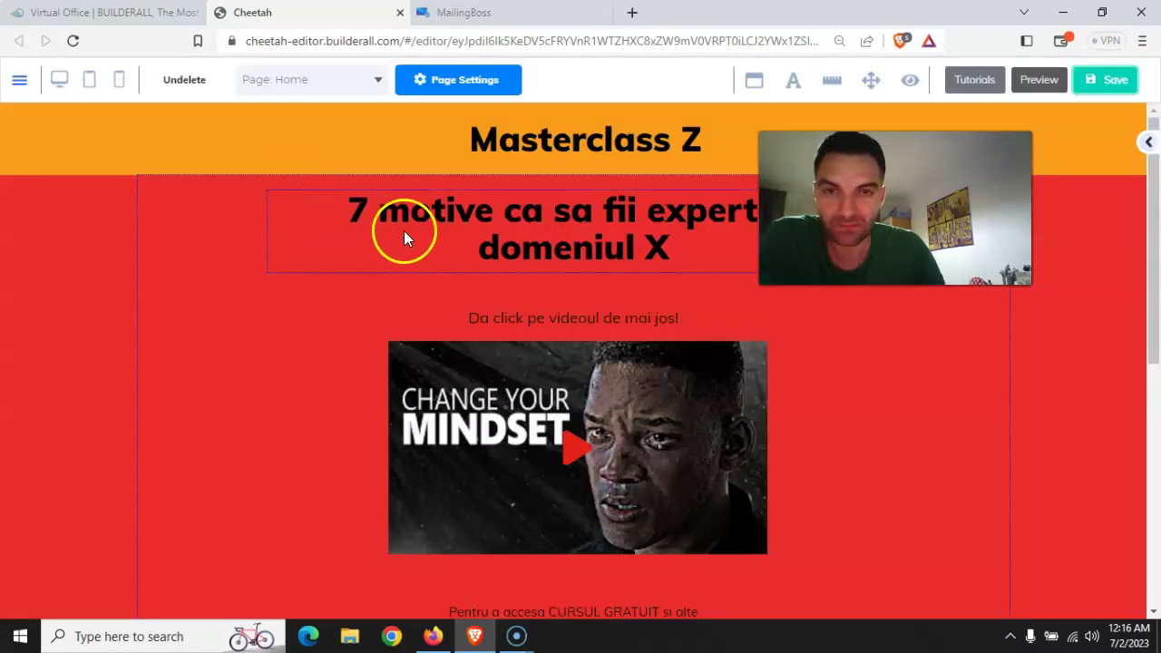
{"action": "left_click", "coordinate": [19, 80]}
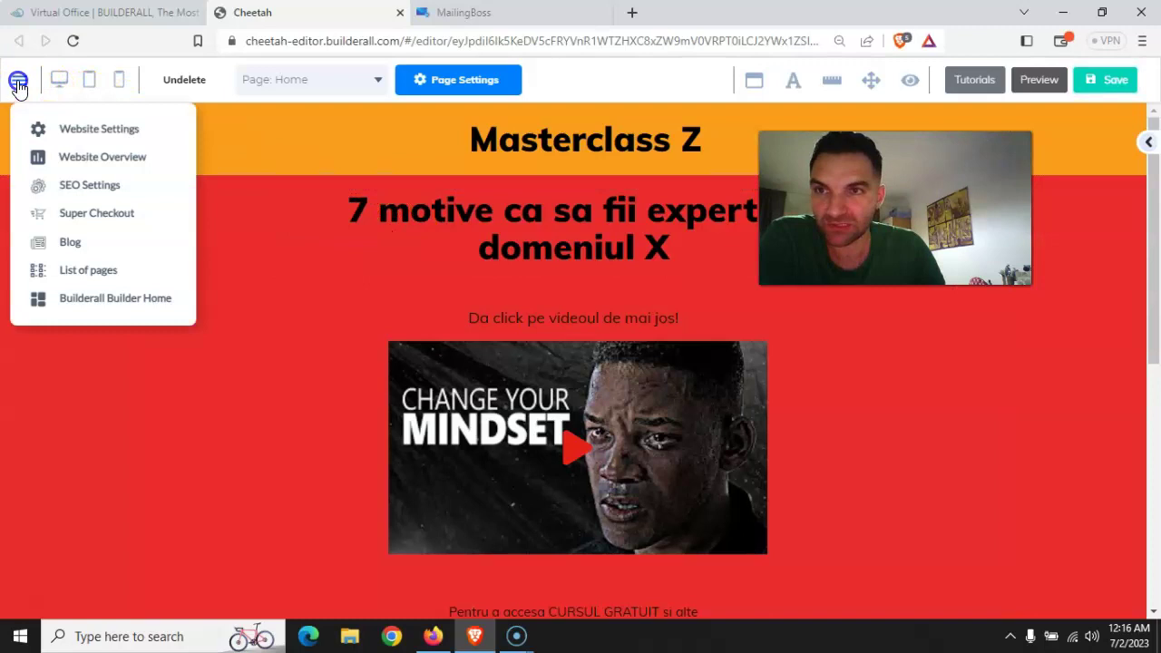
{"action": "left_click", "coordinate": [107, 272]}
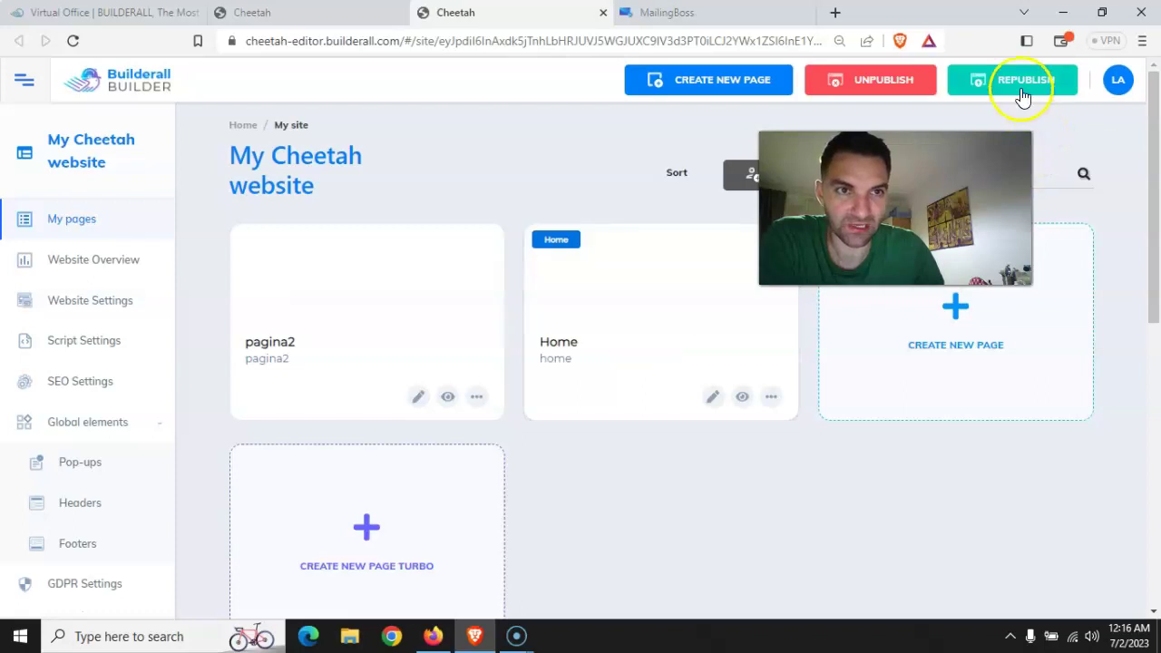
{"action": "left_click", "coordinate": [1005, 95]}
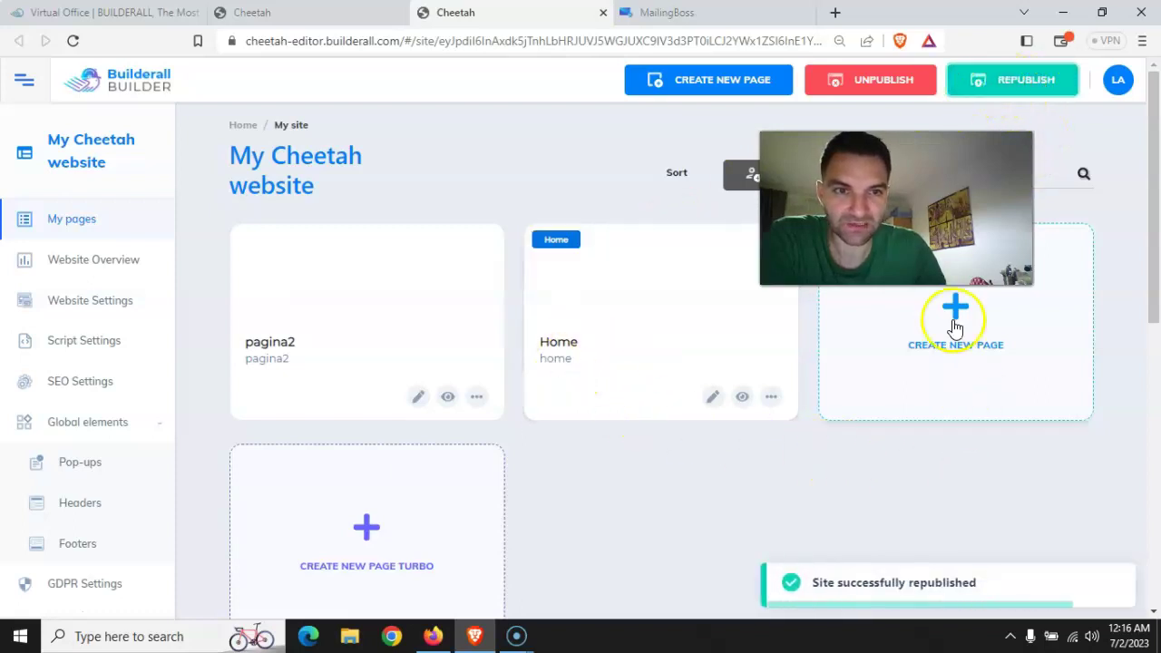
Open the published version of the Home page from its page options
{"action": "mouse_move", "coordinate": [675, 303]}
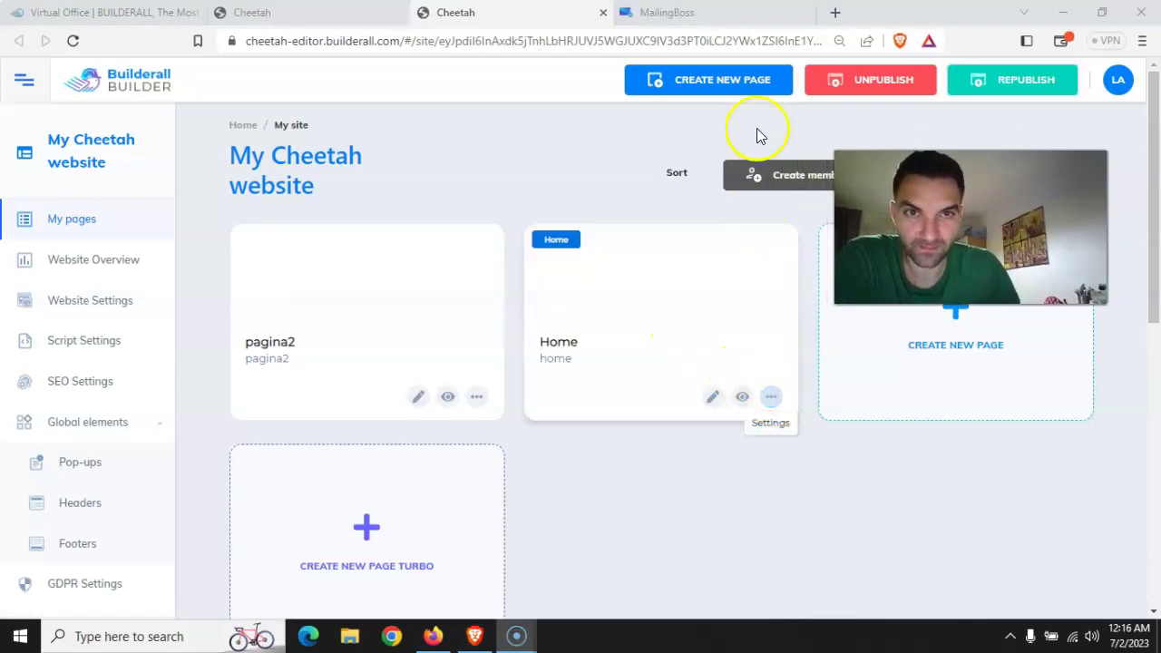
{"action": "left_click", "coordinate": [771, 397]}
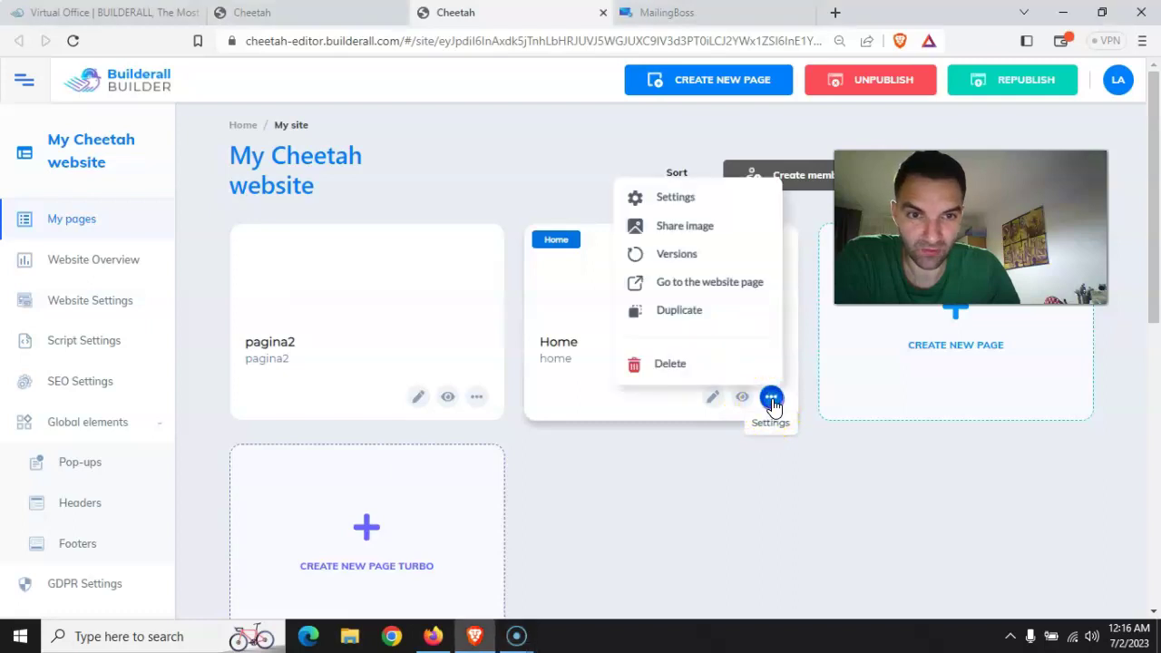
{"action": "left_click", "coordinate": [714, 288]}
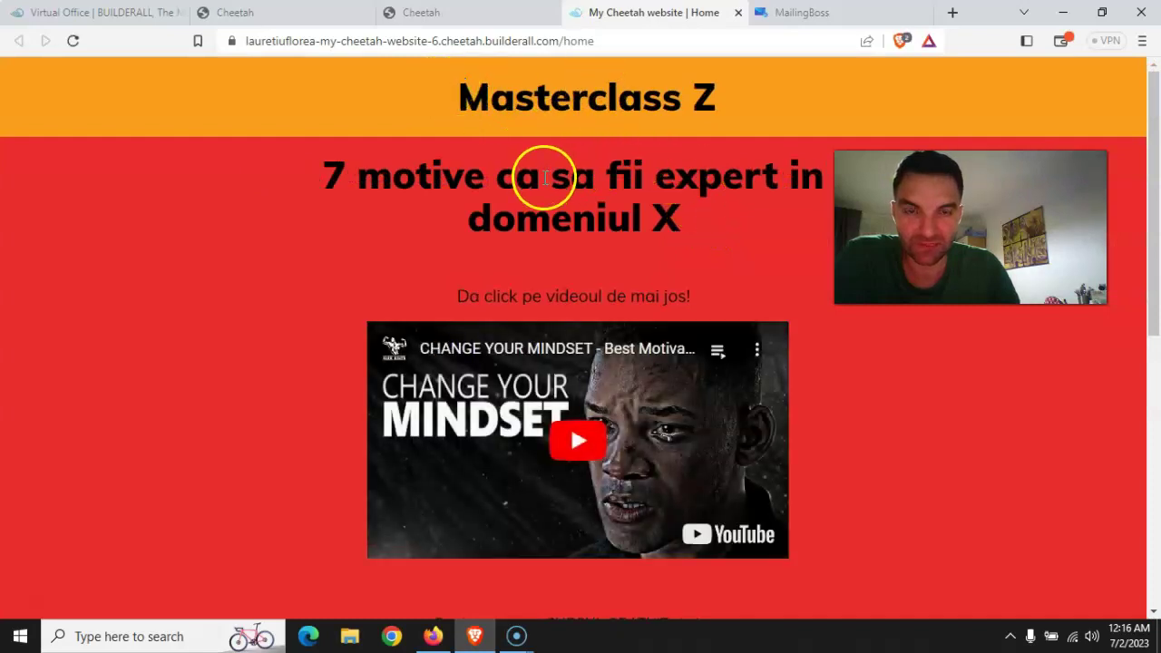
Fill in the test e-mail address in the live page's opt-in form and submit it for instant access
{"action": "scroll", "coordinate": [569, 454], "scroll_direction": "down", "scroll_amount": 3}
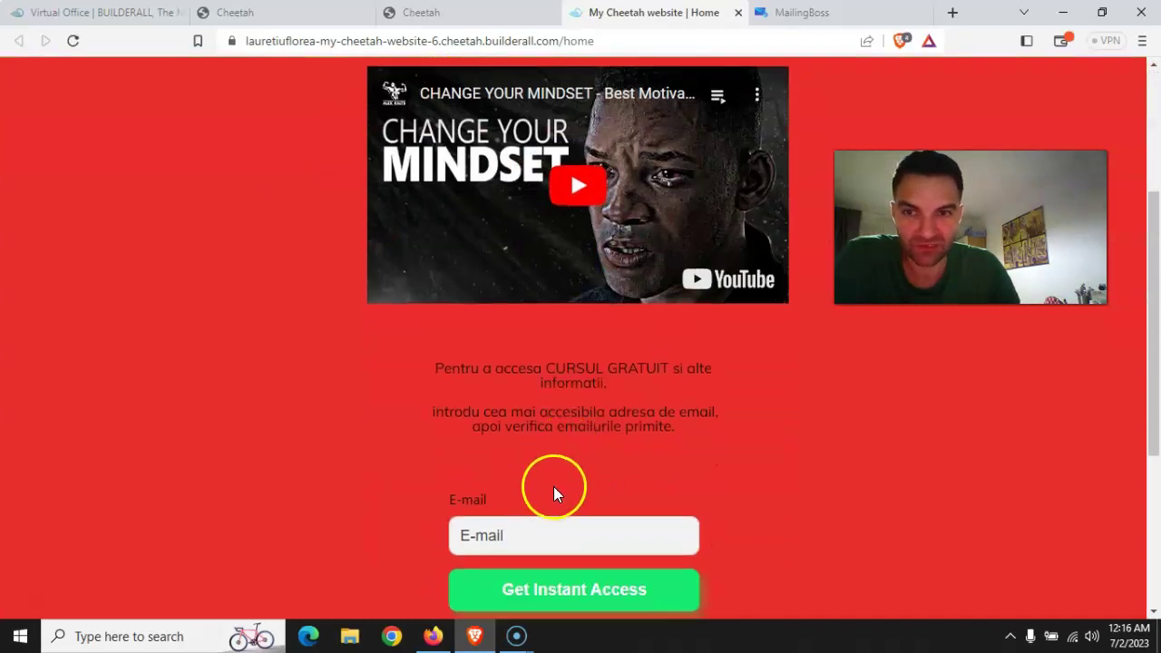
{"action": "scroll", "coordinate": [556, 504], "scroll_direction": "down", "scroll_amount": 2}
{"action": "left_click", "coordinate": [526, 365]}
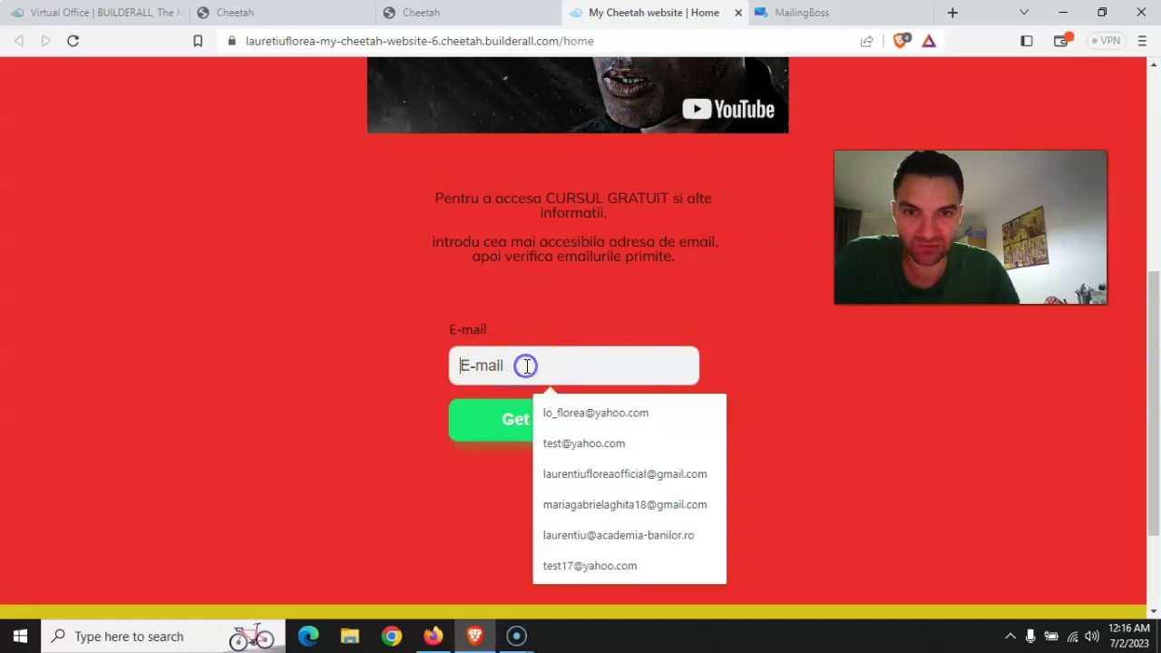
{"action": "type", "text": "test"}
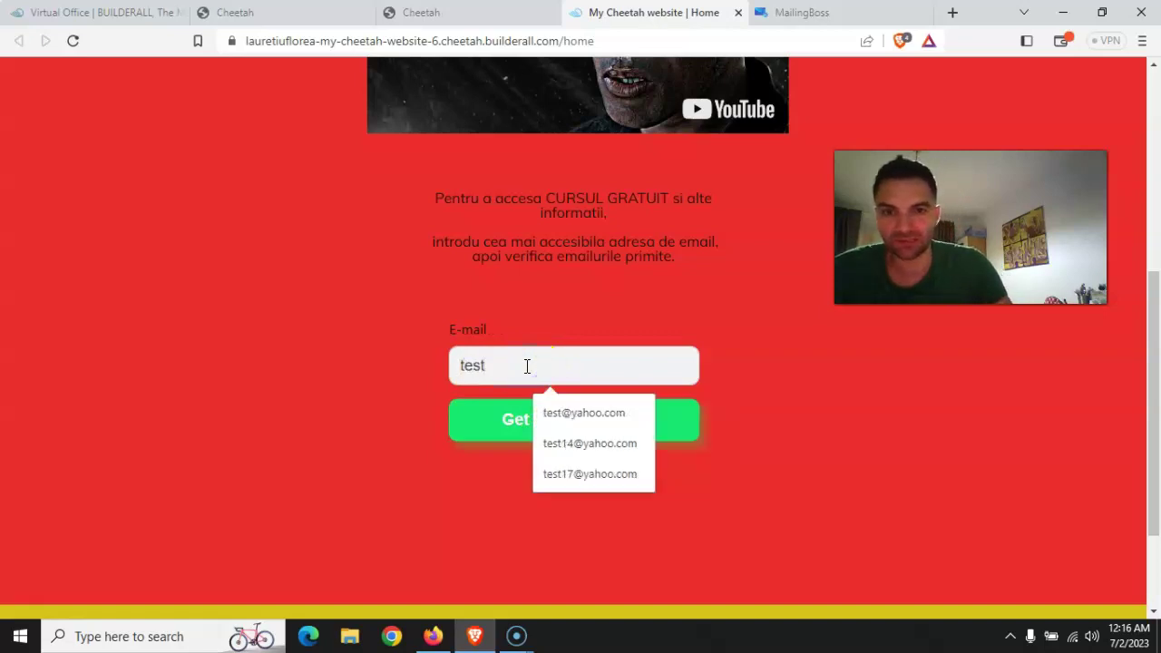
{"action": "left_click", "coordinate": [589, 417]}
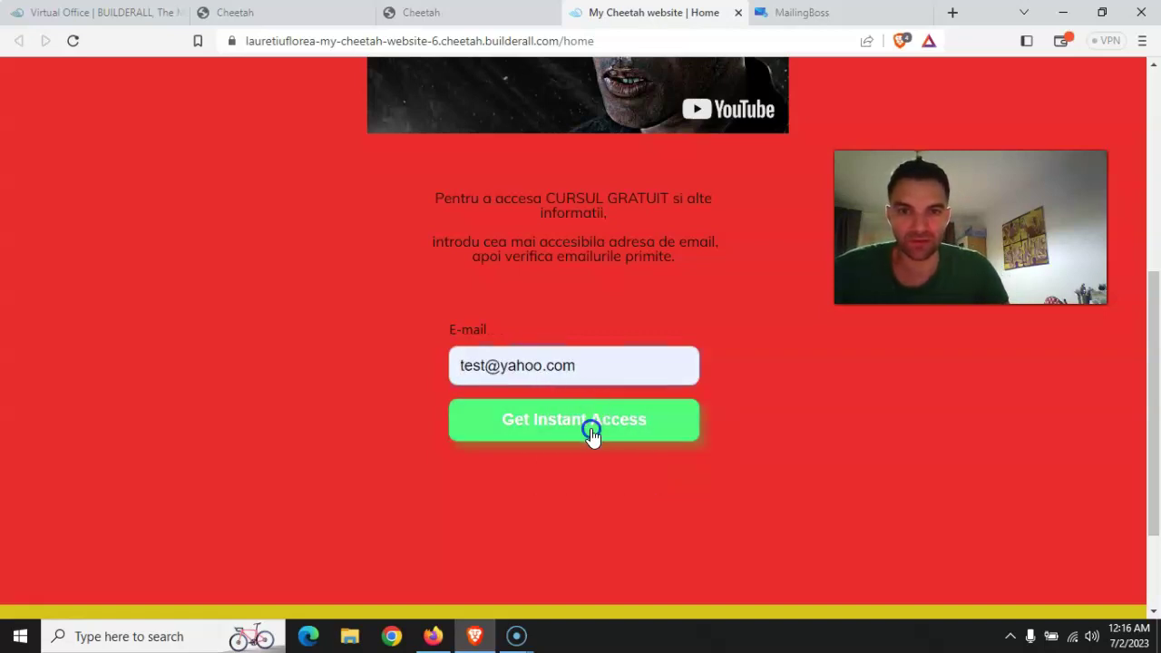
{"action": "left_click", "coordinate": [577, 434]}
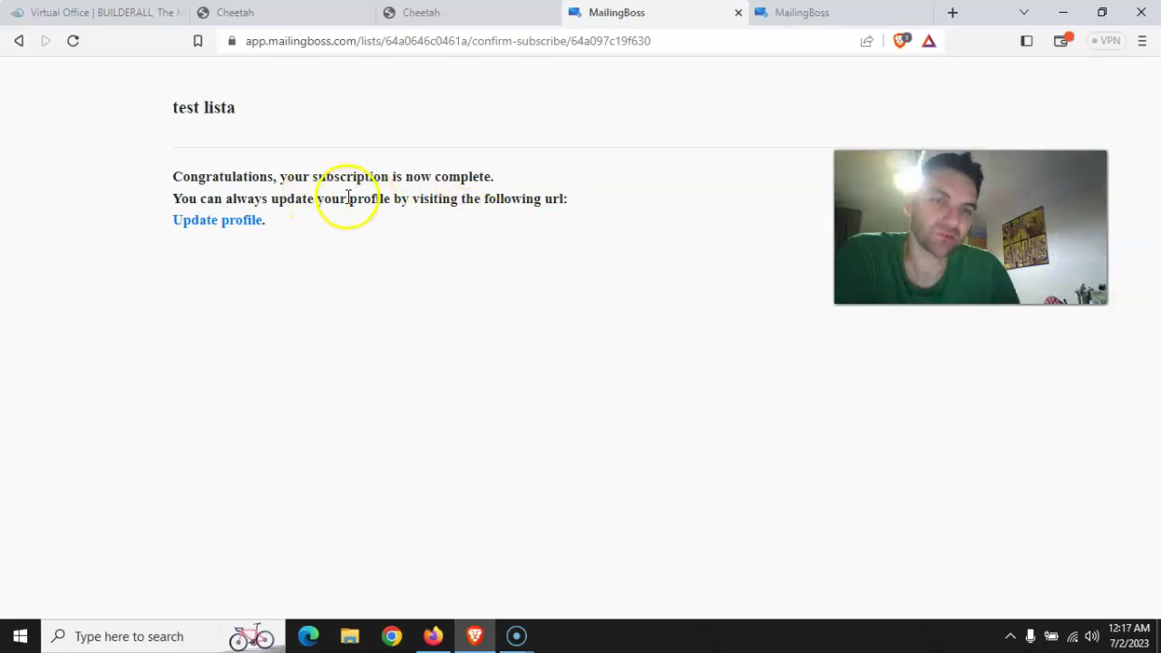
Follow the Update profile link on the subscription confirmation page and check the page it opens
{"action": "left_click", "coordinate": [232, 223]}
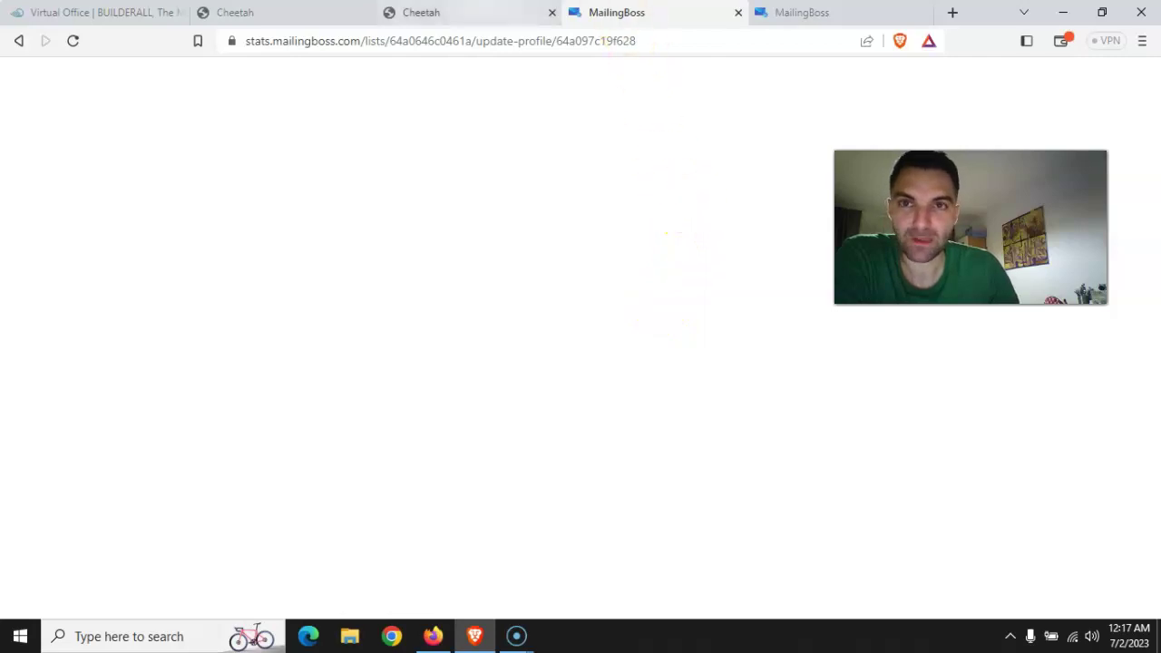
{"action": "left_click", "coordinate": [481, 15]}
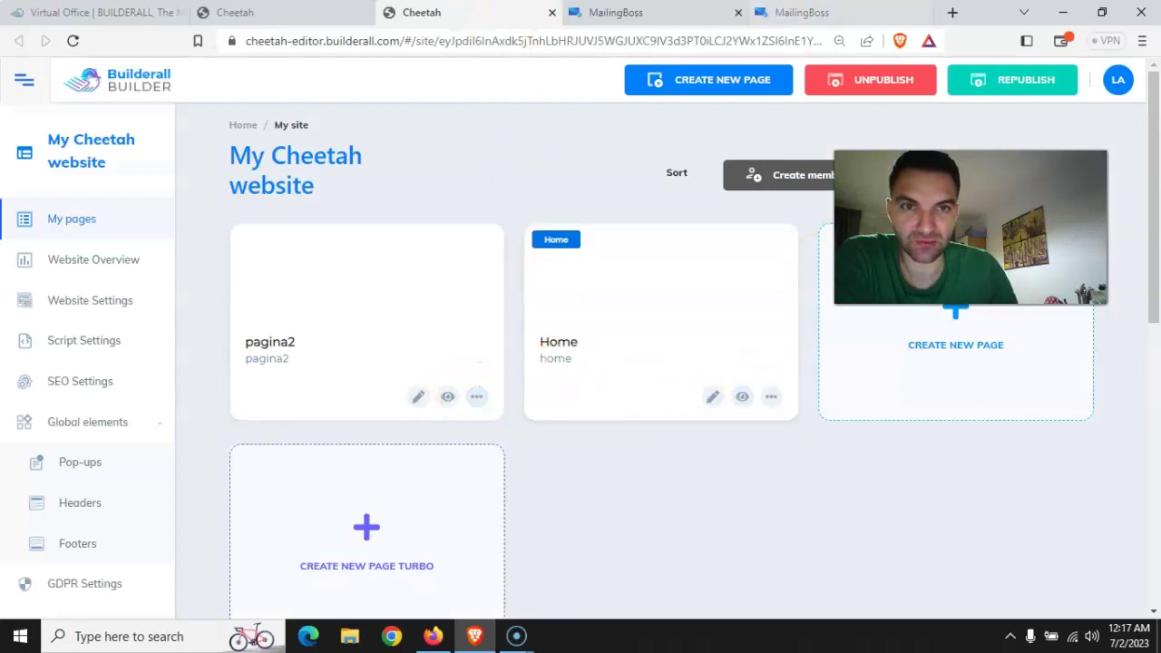
{"action": "left_click", "coordinate": [681, 13]}
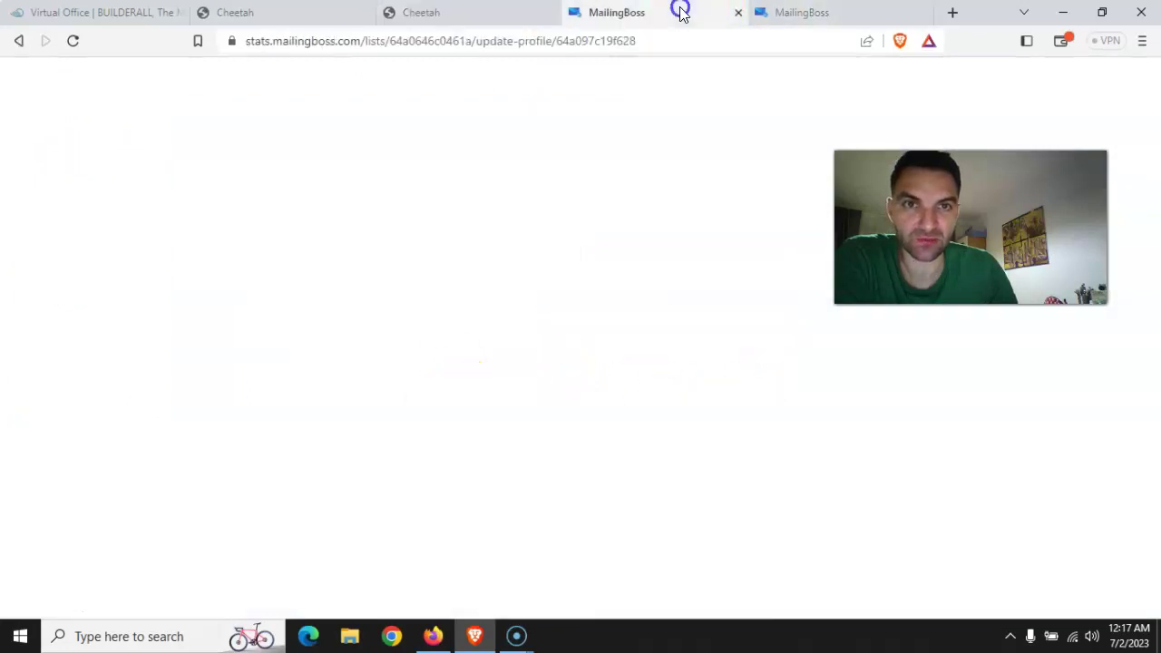
Switch to the MailingBoss sequences page and open the overview of subscriber lists
{"action": "left_click", "coordinate": [802, 14]}
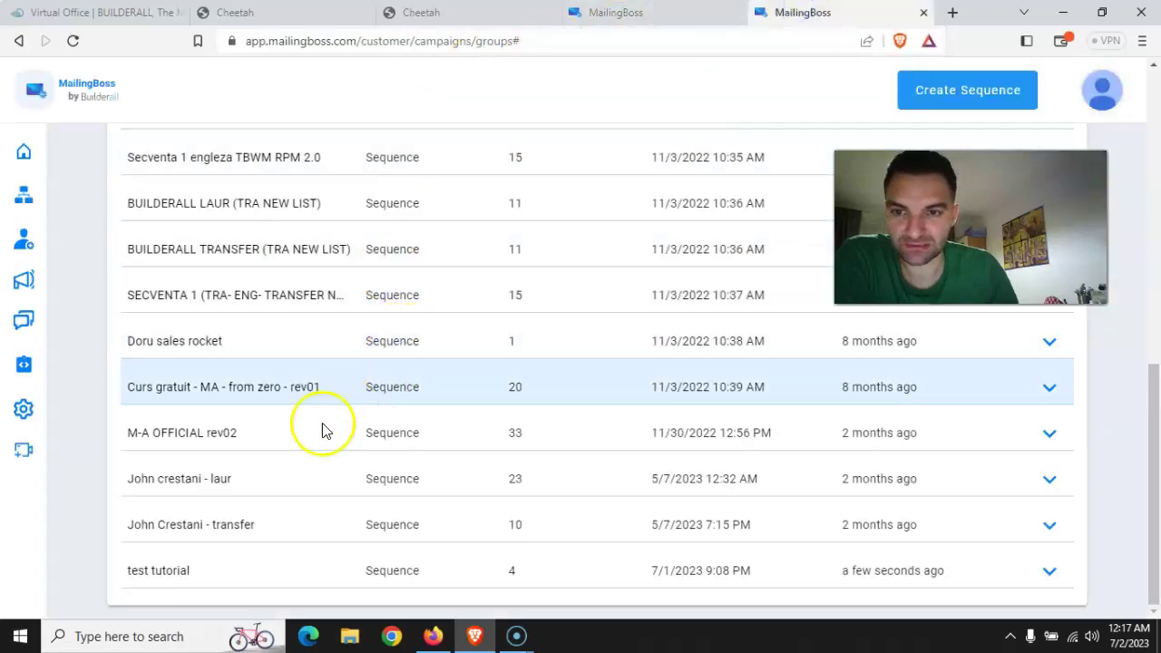
{"action": "mouse_move", "coordinate": [22, 161]}
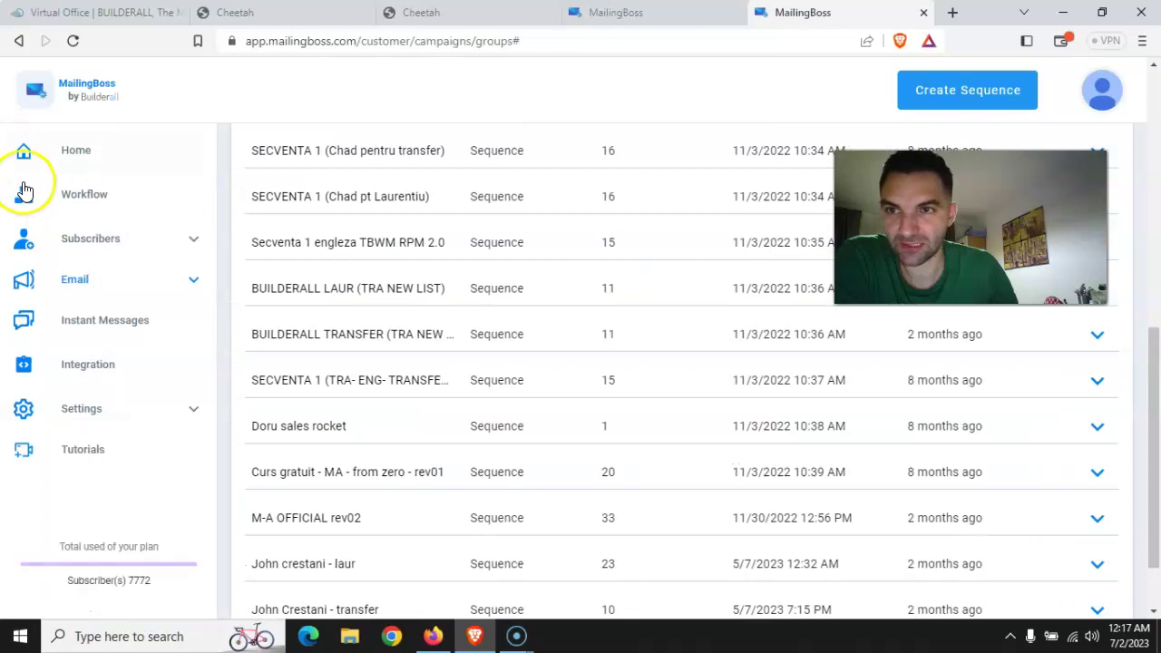
{"action": "left_click", "coordinate": [113, 241]}
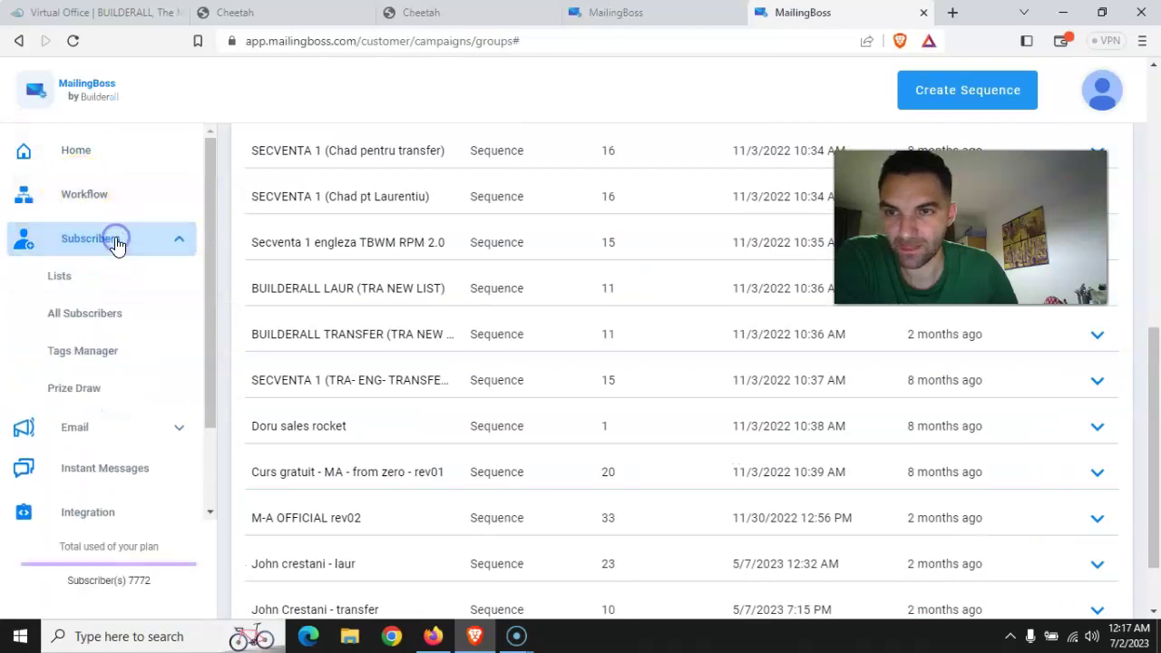
{"action": "left_click", "coordinate": [73, 292]}
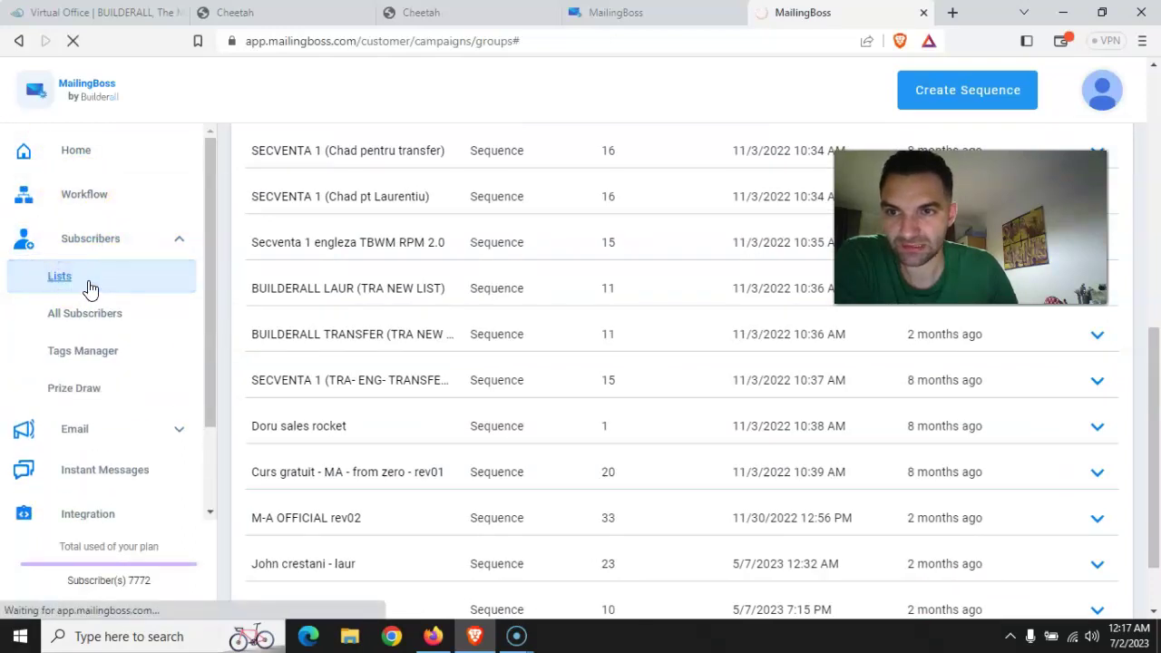
{"action": "left_click", "coordinate": [102, 277]}
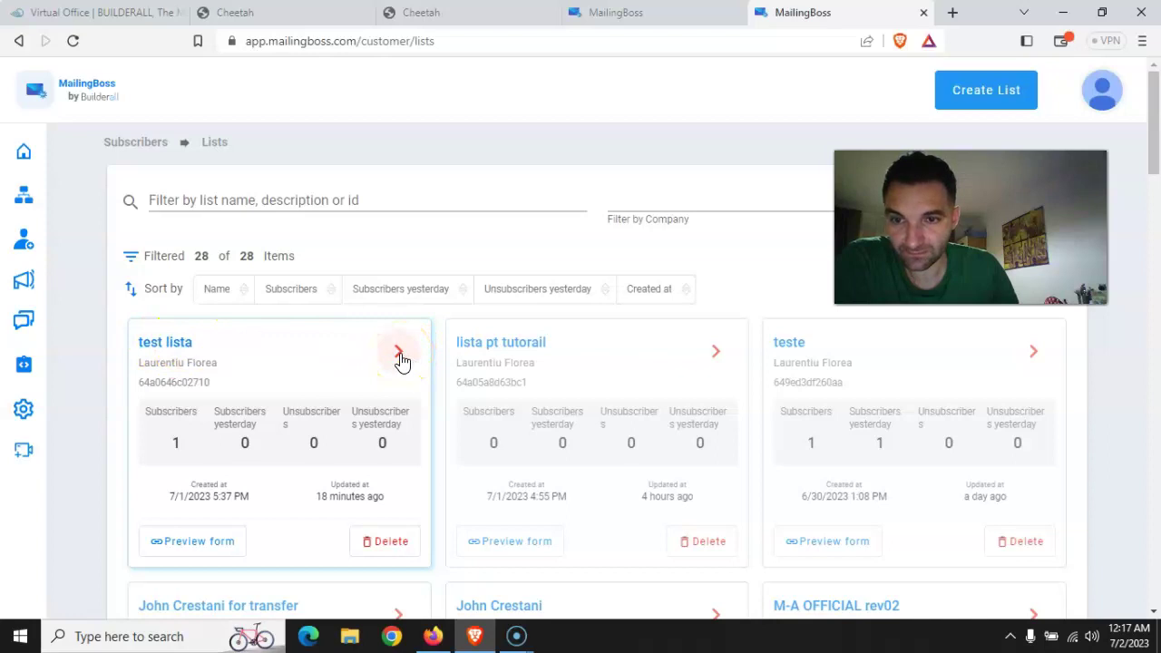
Open the subscribers of "test lista" and check the confirmed count and the new subscriber's e-mail entry
{"action": "left_click", "coordinate": [400, 354]}
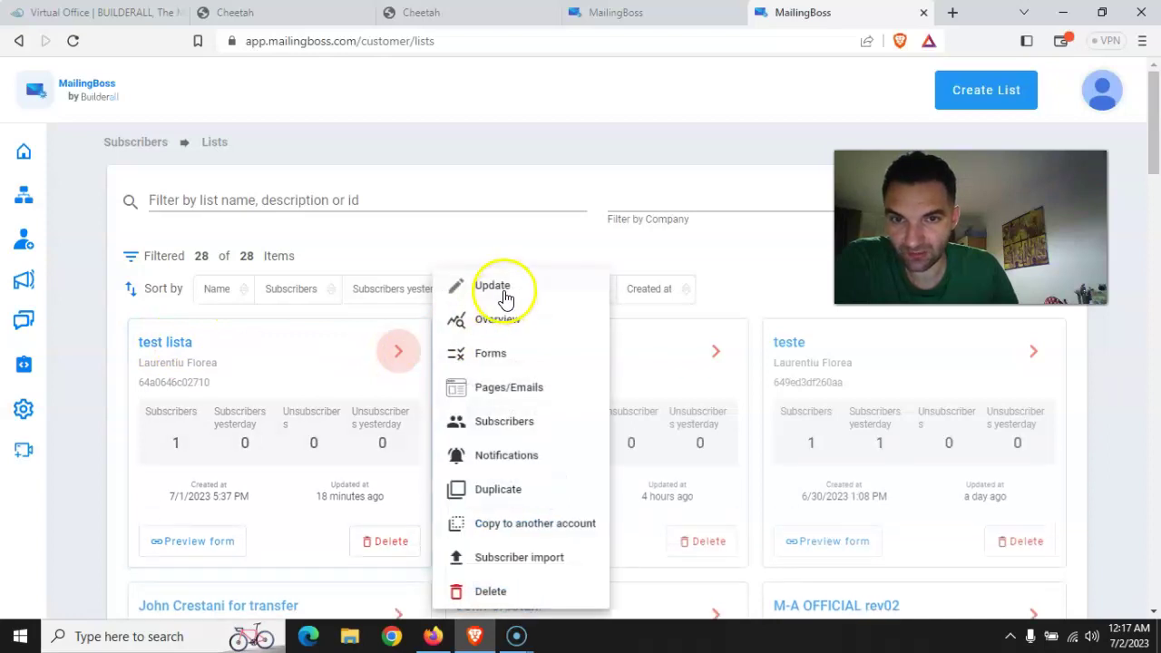
{"action": "left_click", "coordinate": [504, 425]}
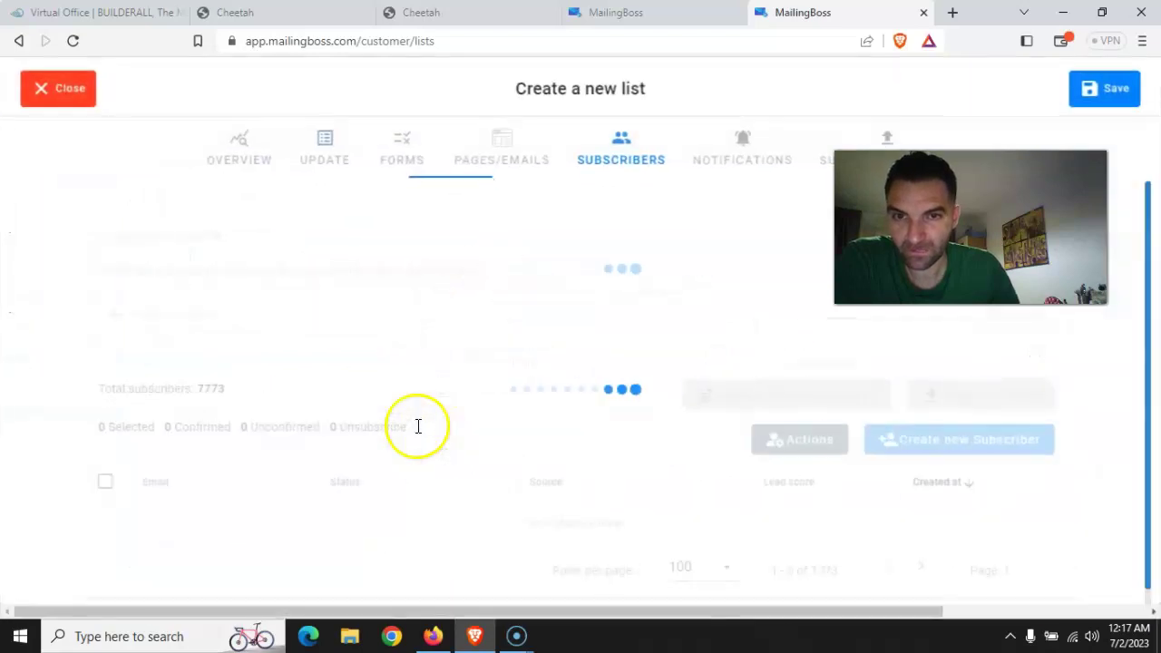
{"action": "scroll", "coordinate": [186, 424], "scroll_direction": "down", "scroll_amount": 1}
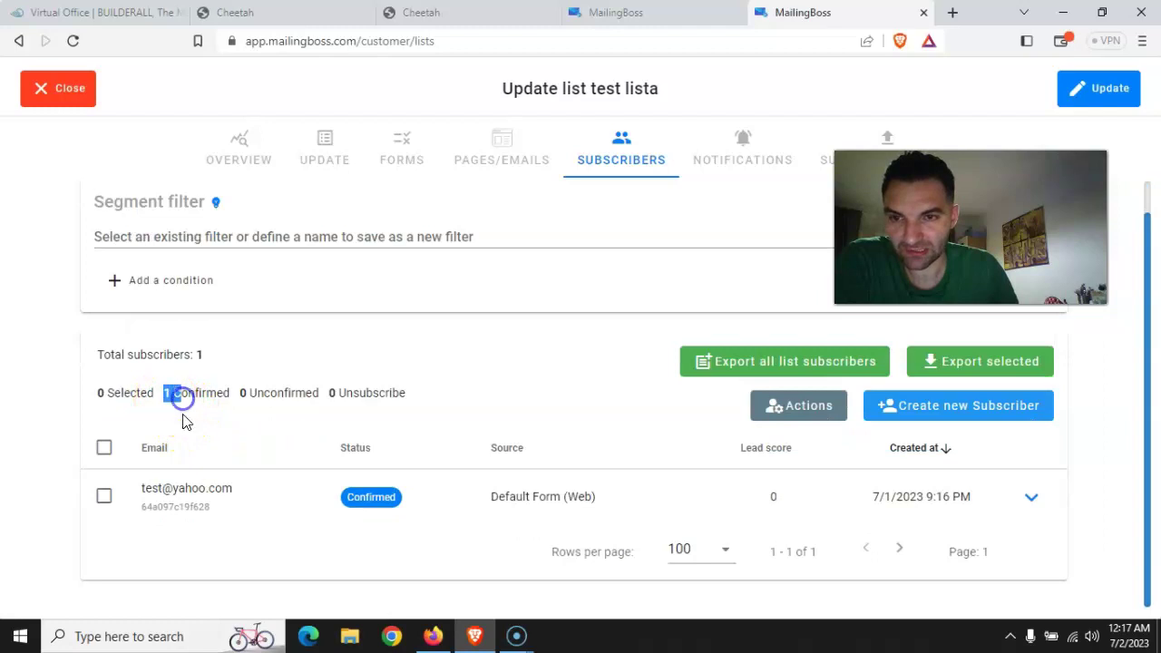
{"action": "left_click", "coordinate": [181, 483]}
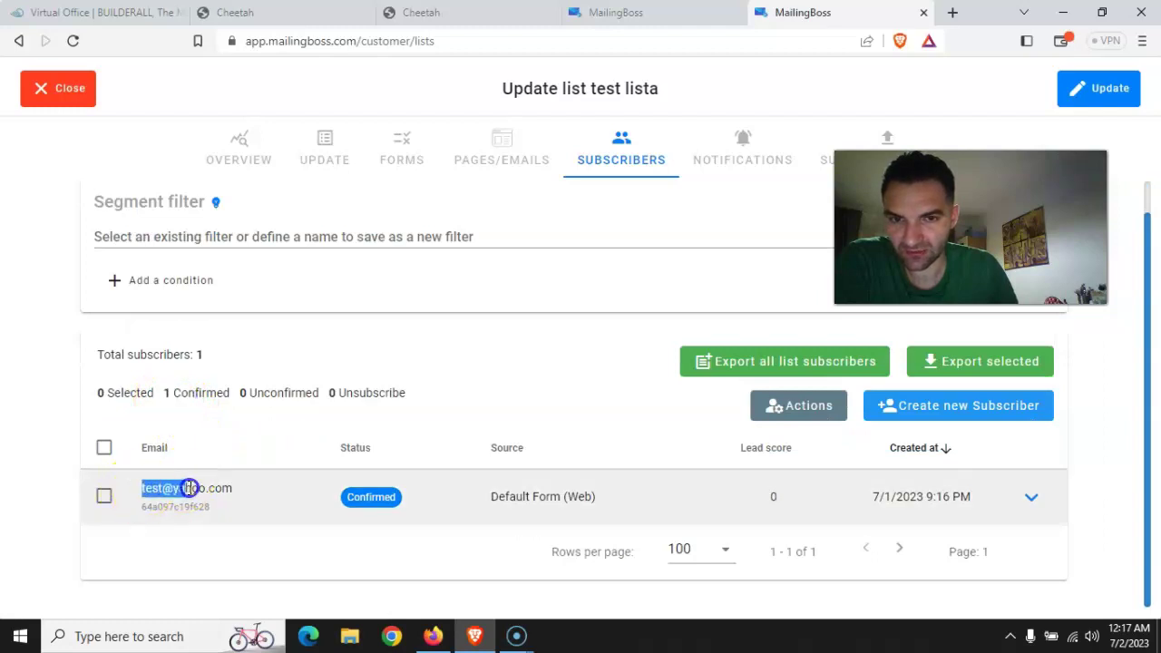